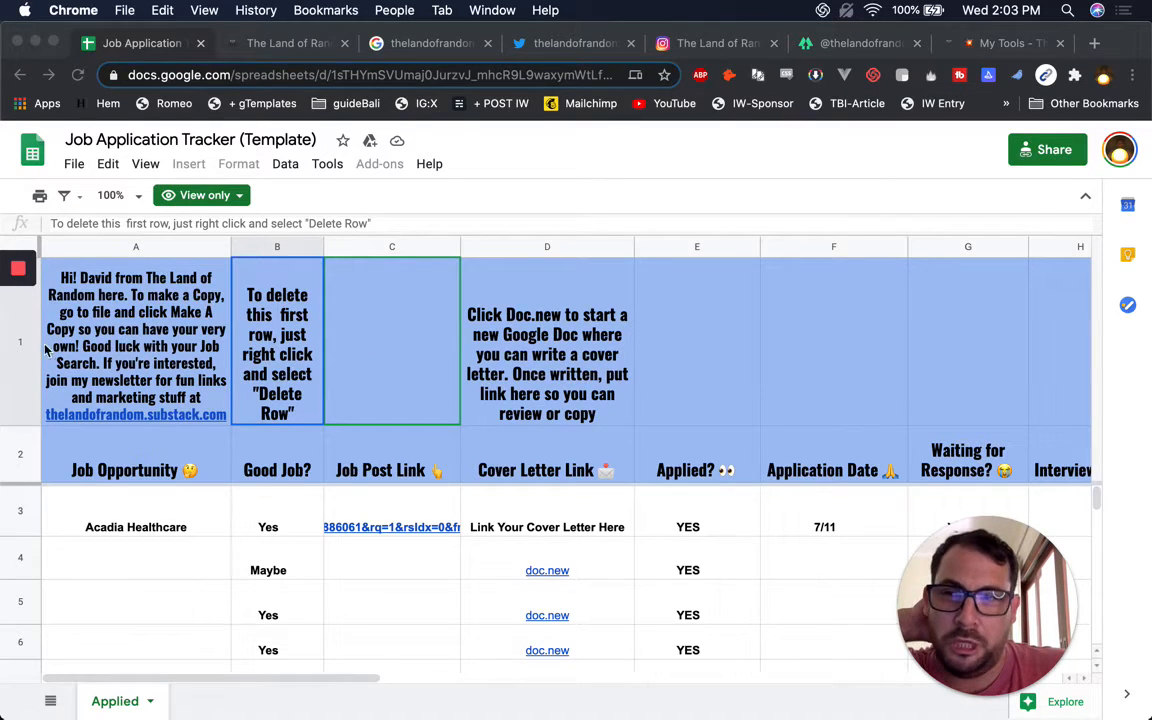
# Copy the template, replacing 'Copy of' to name it 'Better Sheets version of Job Application Tracker (Template)'
pyautogui.click(18, 343)
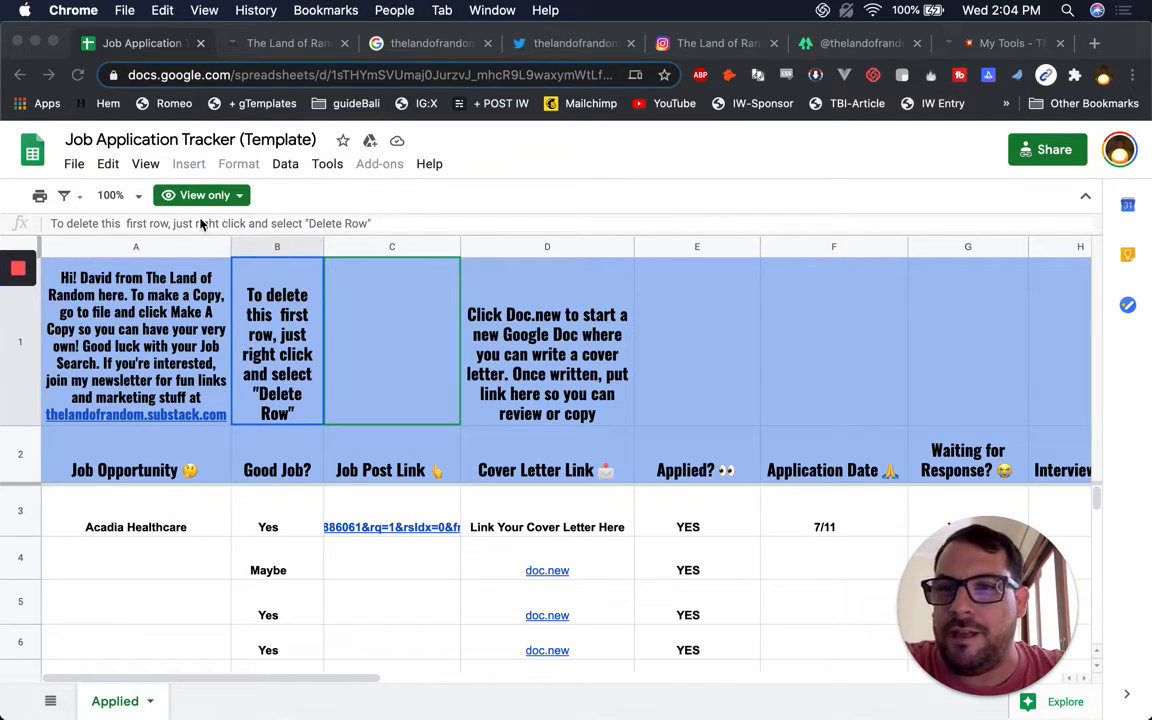
pyautogui.click(81, 159)
pyautogui.click(75, 165)
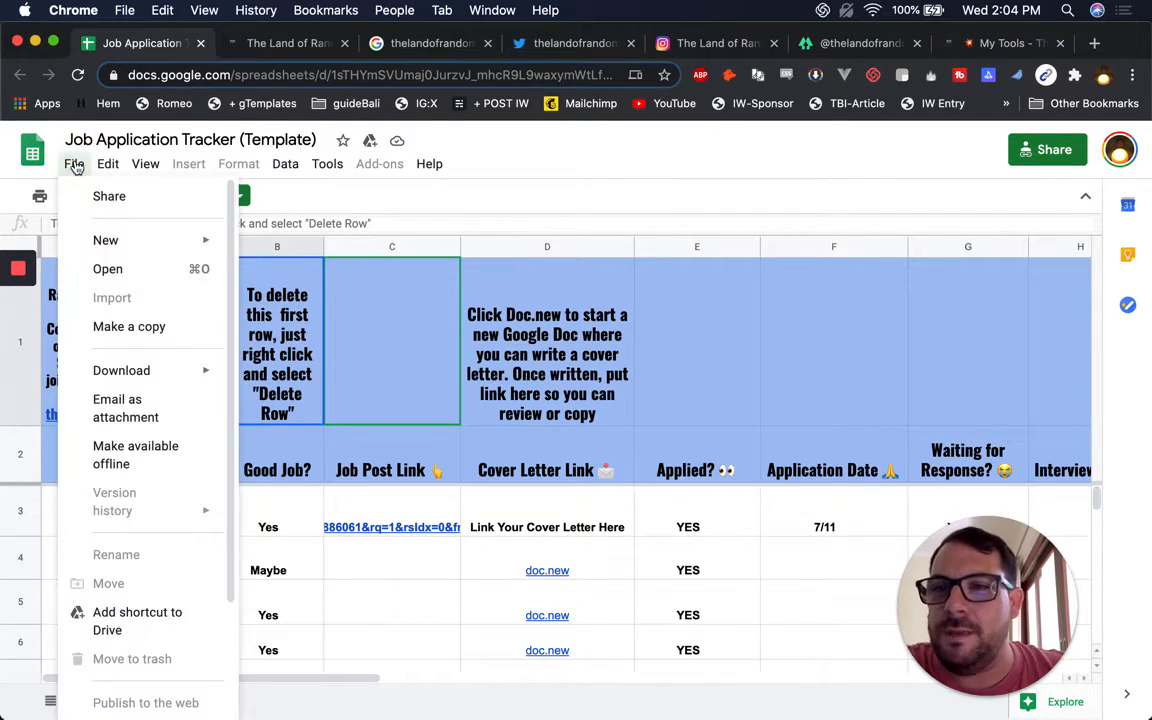
pyautogui.click(143, 326)
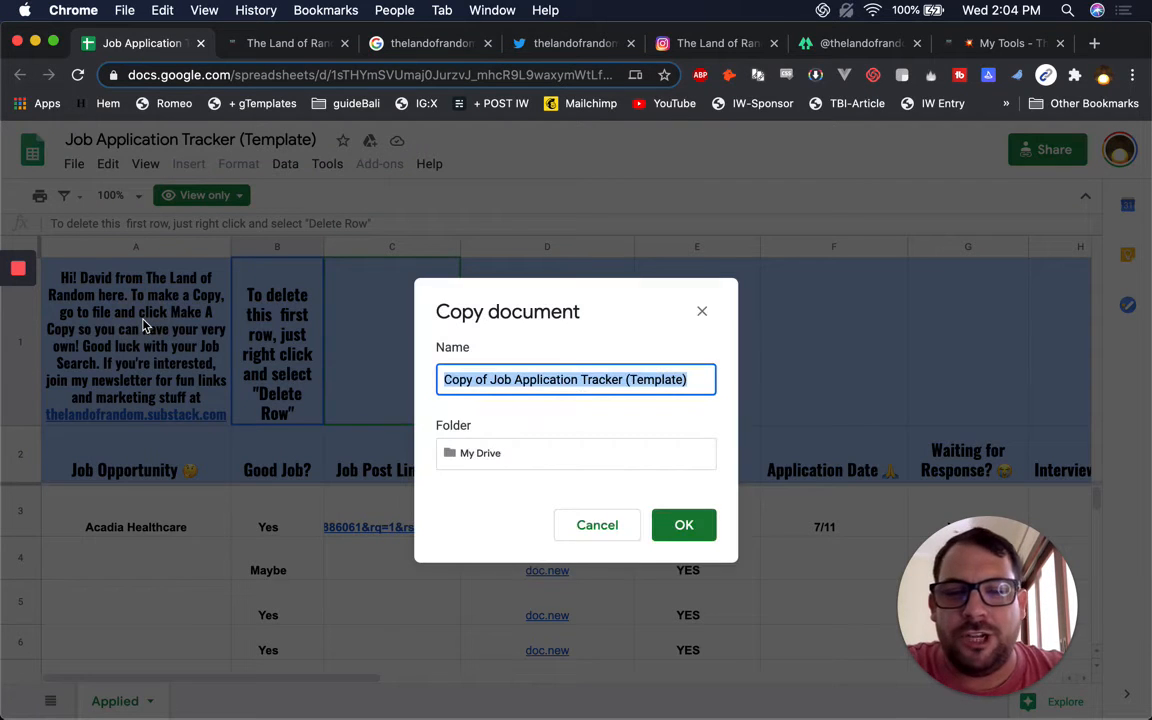
pyautogui.click(576, 379)
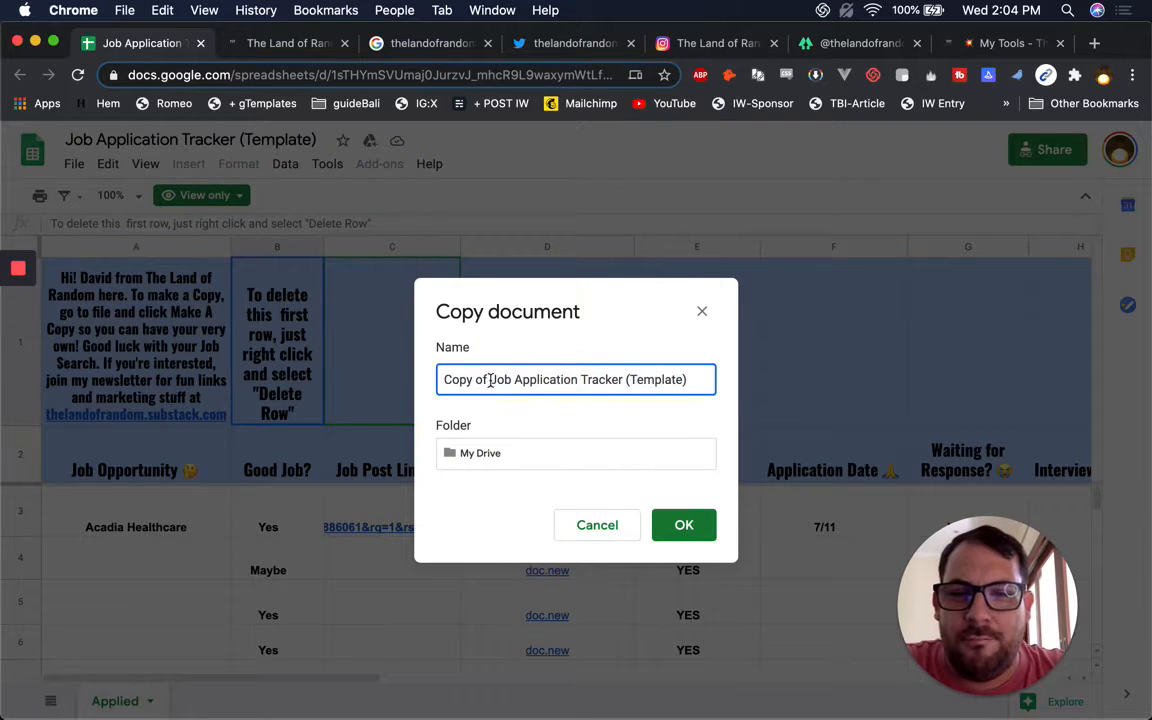
pyautogui.moveTo(490, 379); pyautogui.dragTo(404, 368)
pyautogui.press('Left')
pyautogui.press('Right')
pyautogui.press('Right')
pyautogui.press('Right')
pyautogui.press('Right')
pyautogui.press('Right')
pyautogui.press('Right')
pyautogui.press('Right')
pyautogui.press('shift+super+Left')
pyautogui.write('Better Shee')
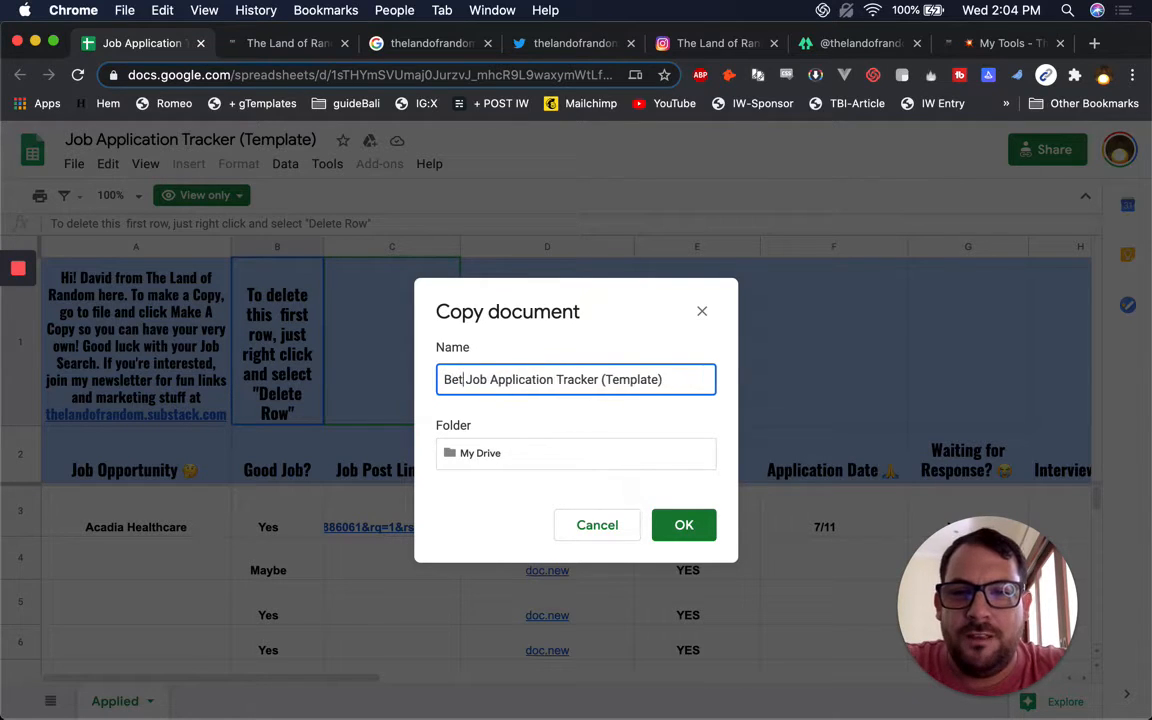
pyautogui.write('ts version of')
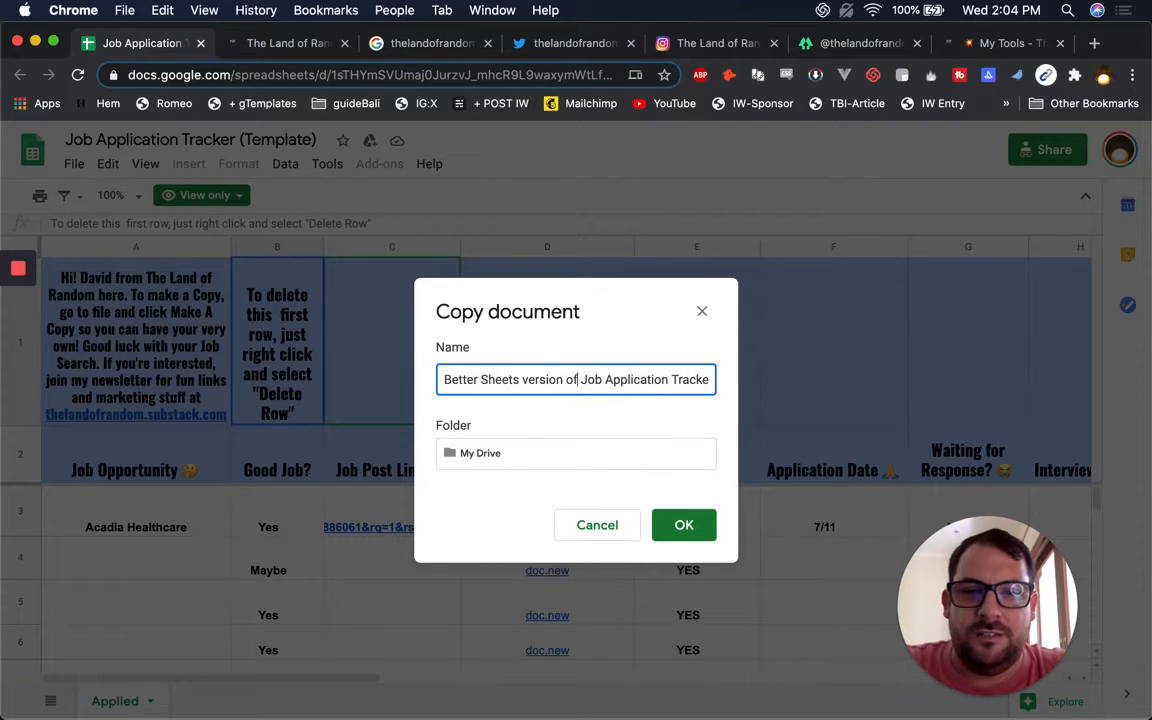
pyautogui.click(688, 526)
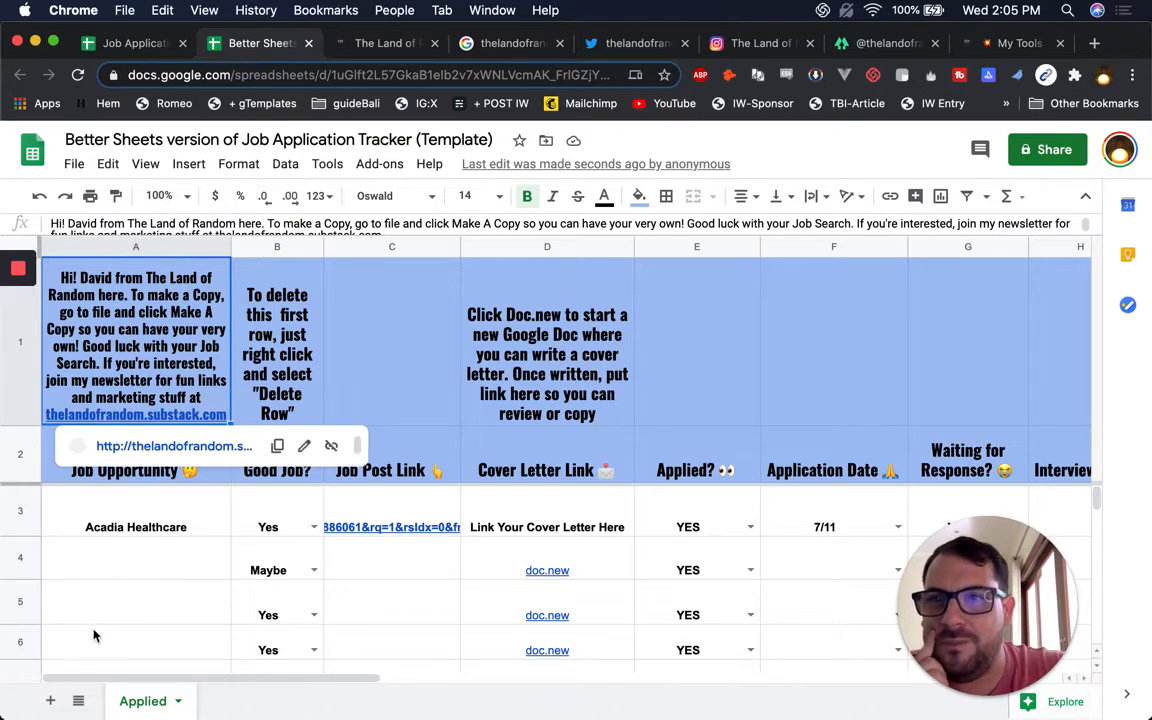
# Add a new blank sheet and rename it Notes
pyautogui.click(52, 703)
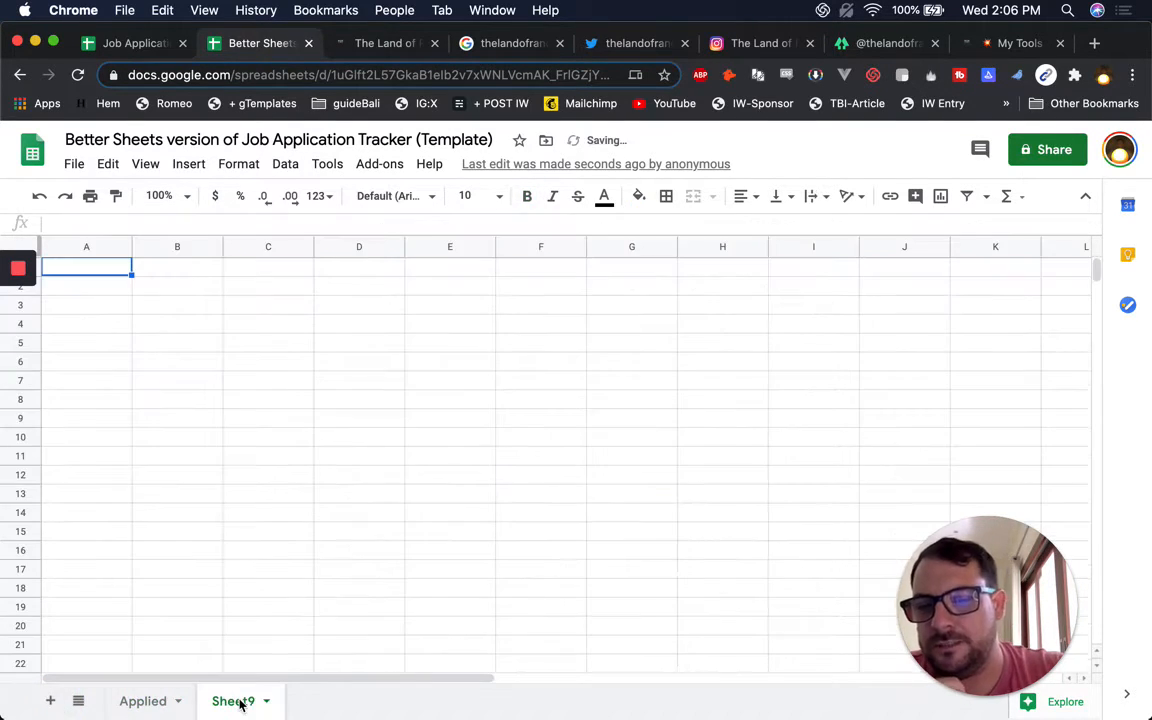
pyautogui.doubleClick(236, 700)
pyautogui.write('Notes')
pyautogui.press('Return')
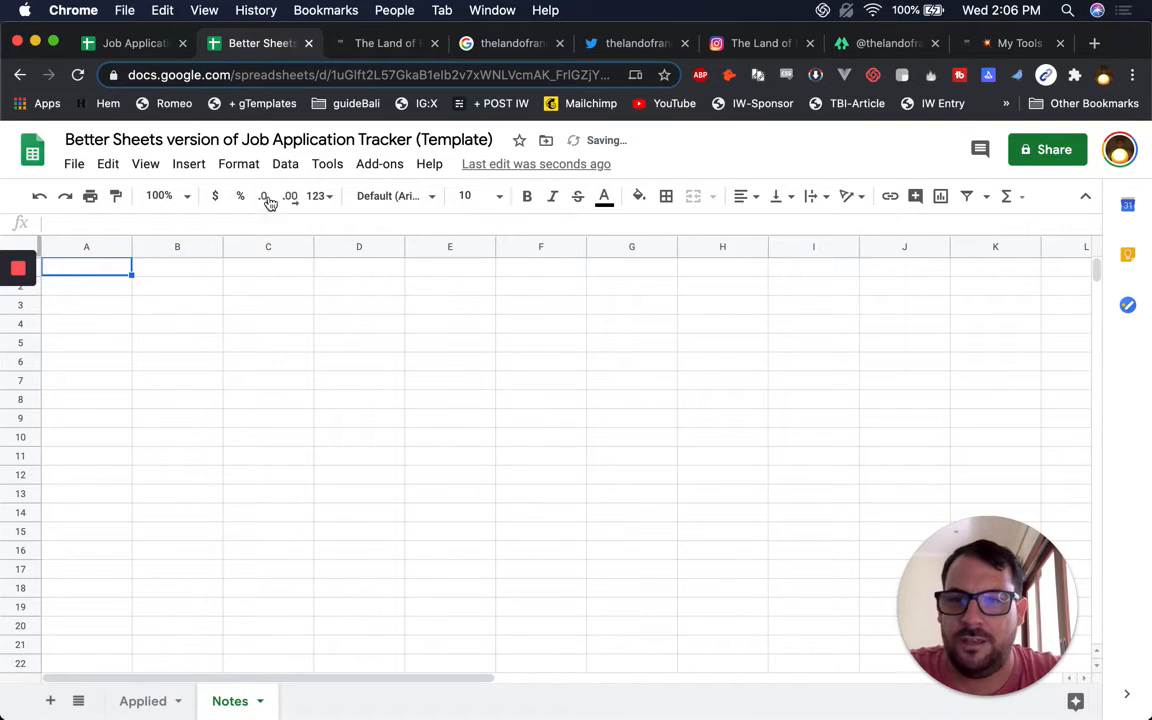
pyautogui.click(182, 316)
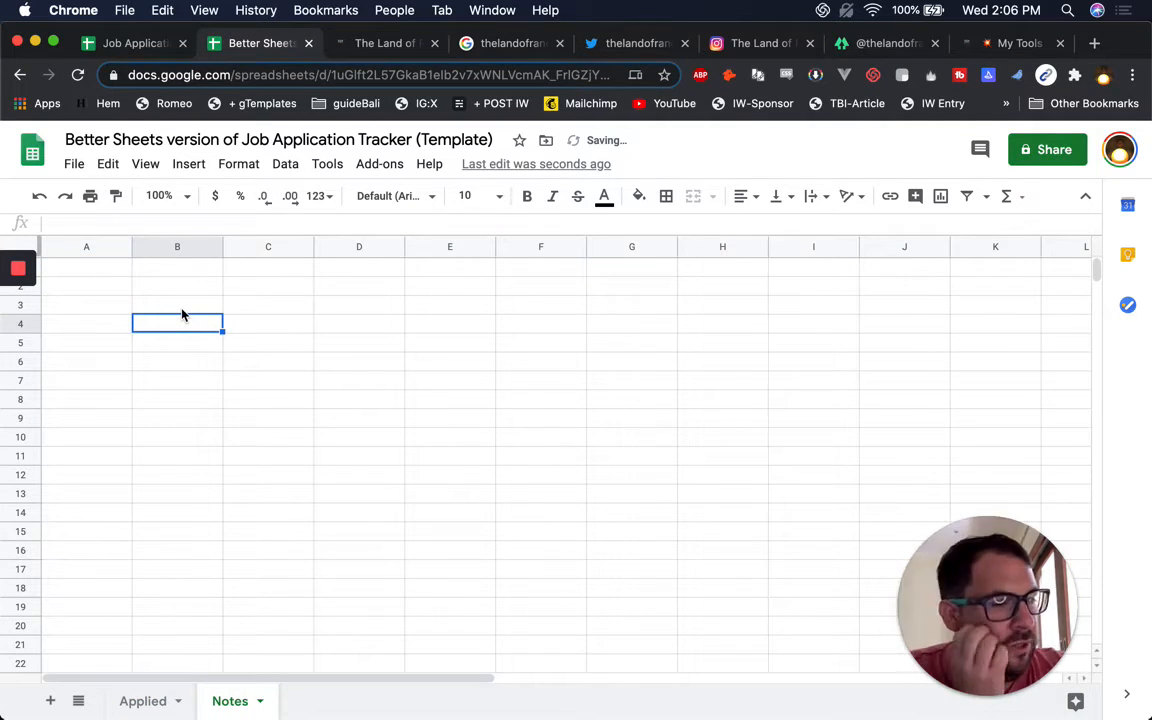
# On the Applied sheet, review the A1, B1 and D1 instructions and the D3 cover-letter placeholder
pyautogui.click(150, 700)
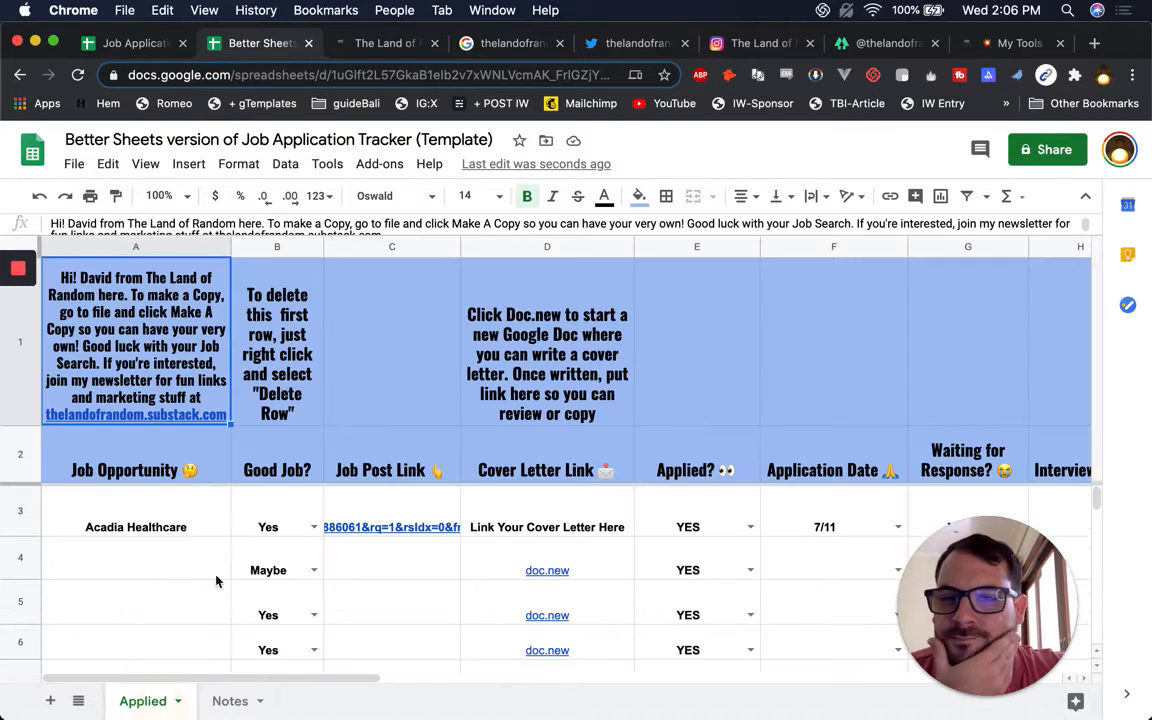
pyautogui.click(265, 355)
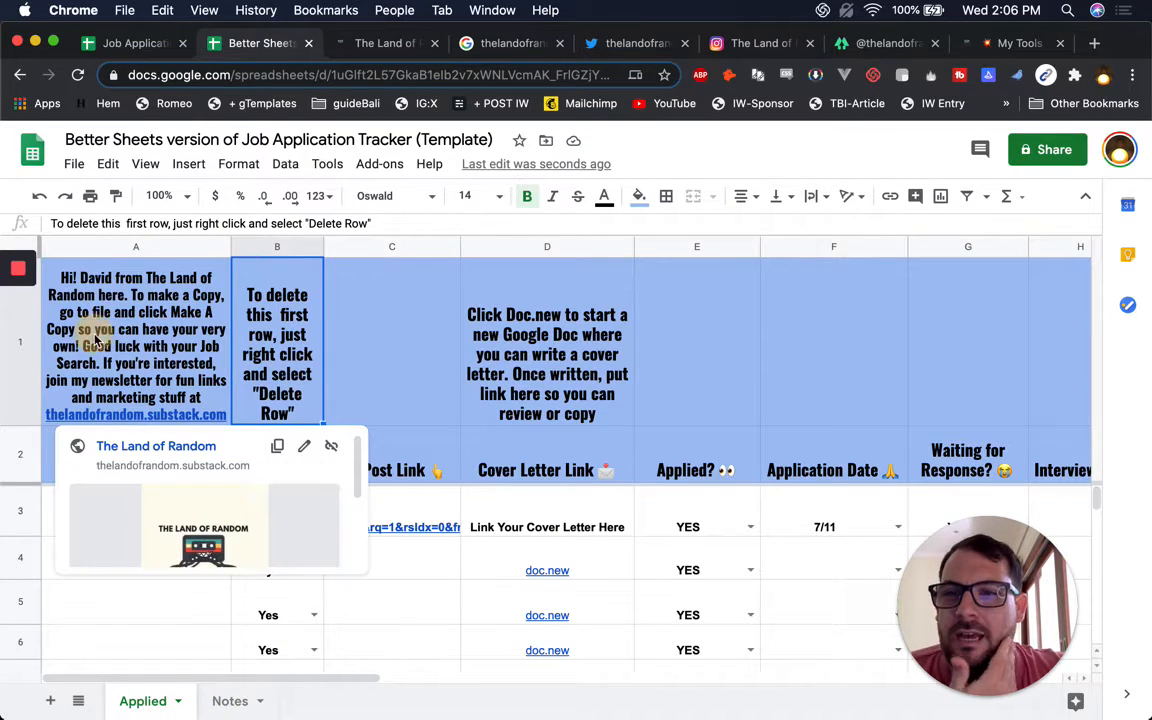
pyautogui.click(96, 340)
pyautogui.click(549, 322)
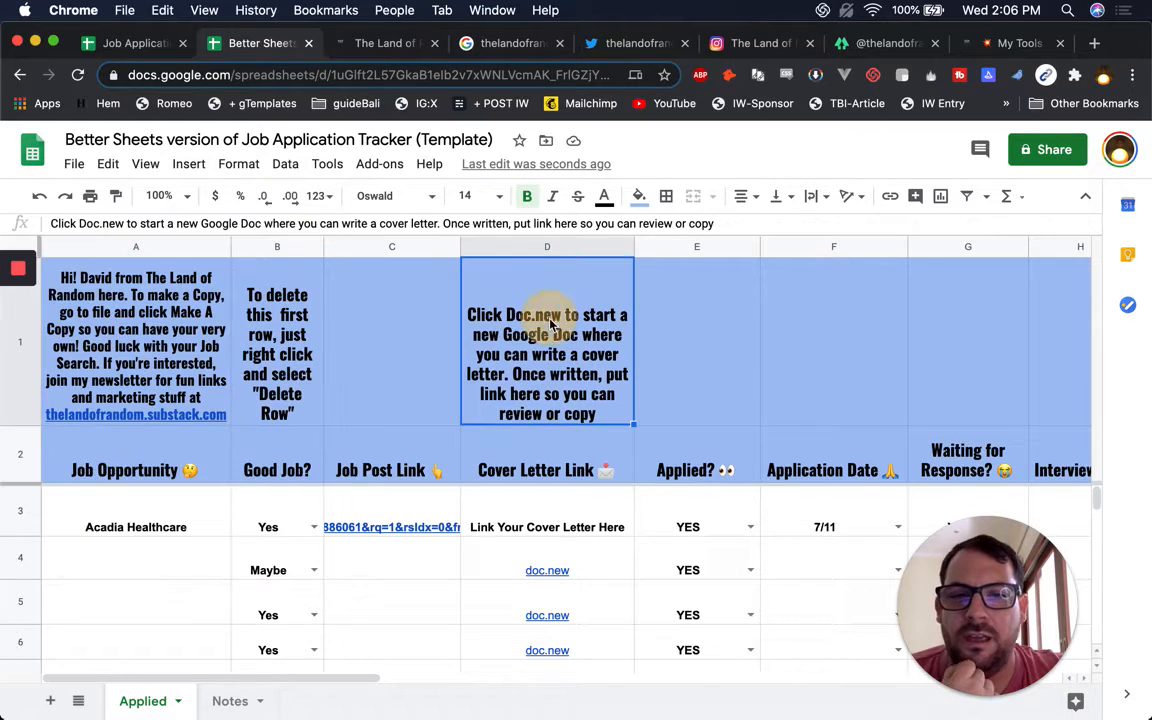
pyautogui.click(276, 378)
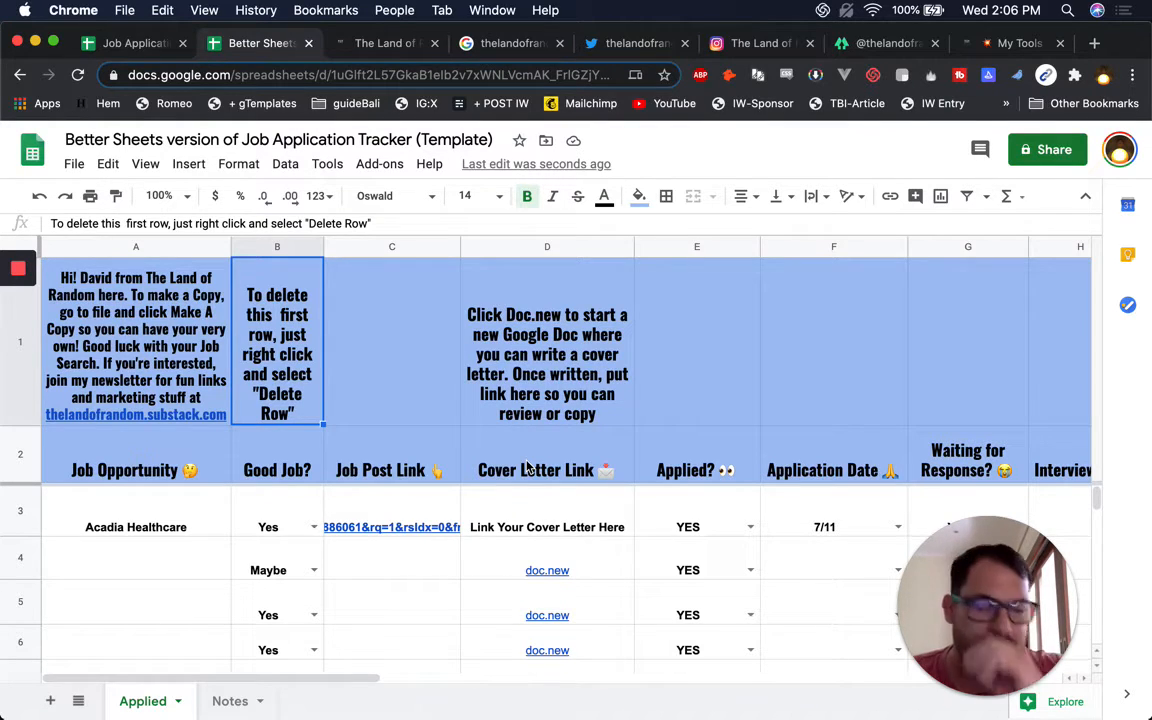
pyautogui.click(540, 514)
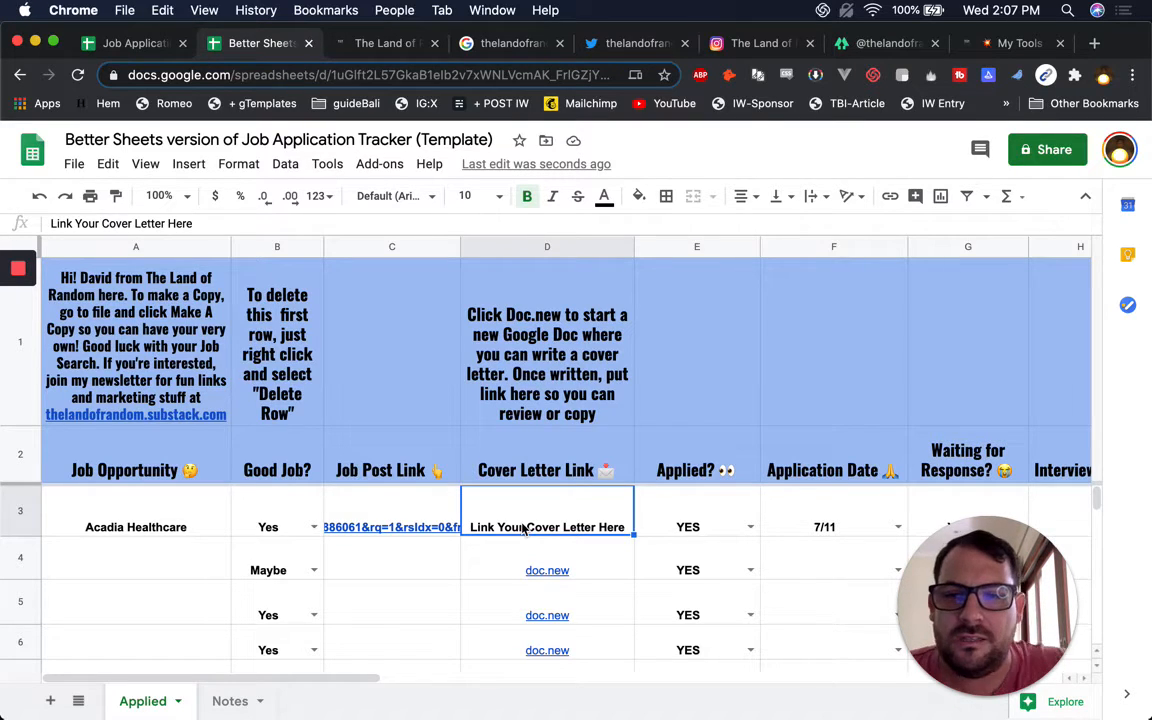
# Check the Applied? status in rows 3 and 6, keeping row 6 YES, and its Waiting for Response value
pyautogui.click(688, 518)
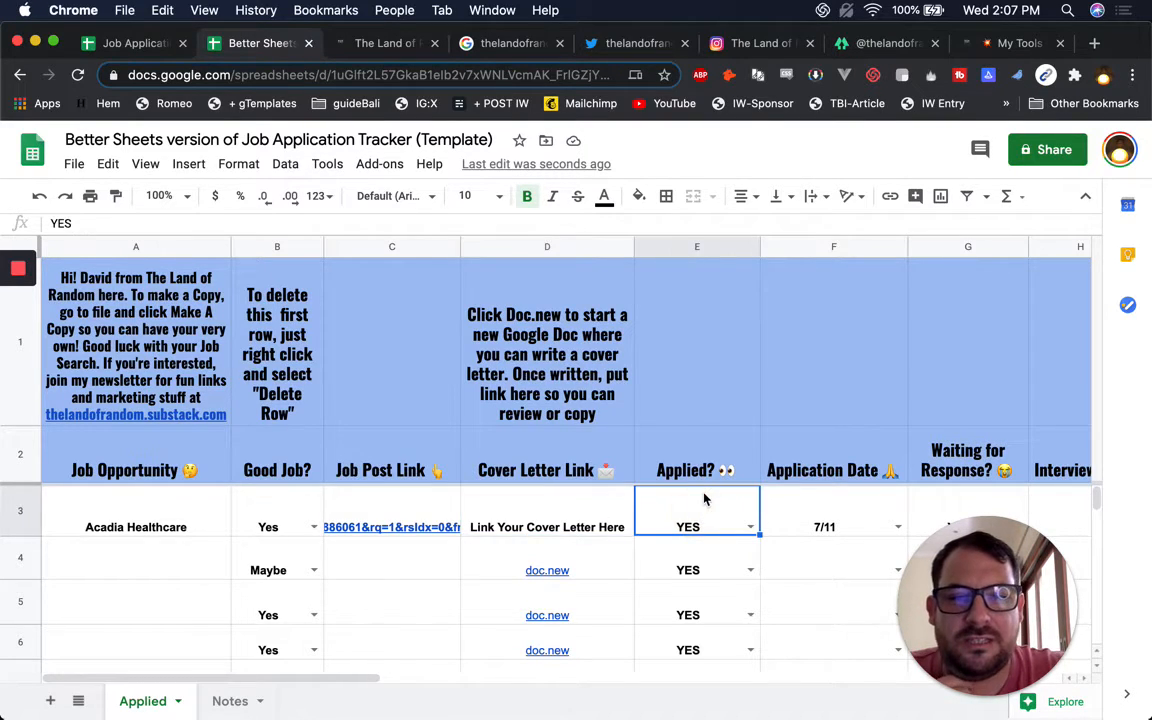
pyautogui.scroll(-3, 746, 501)
pyautogui.click(749, 512)
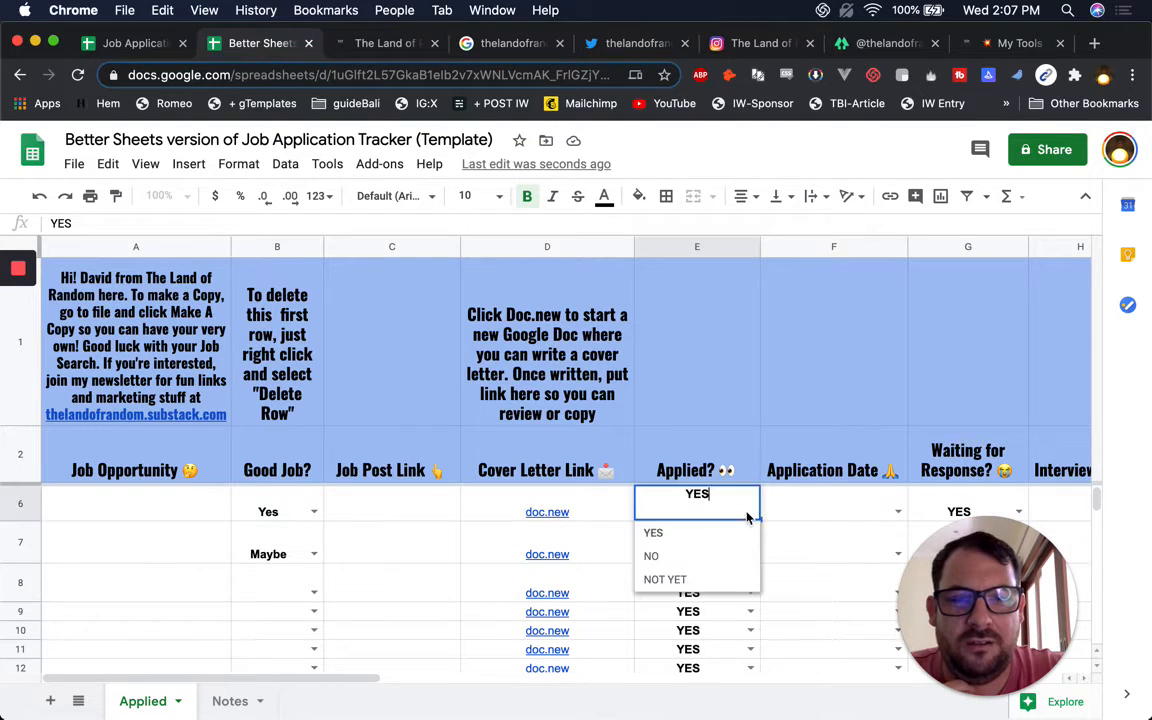
pyautogui.click(805, 512)
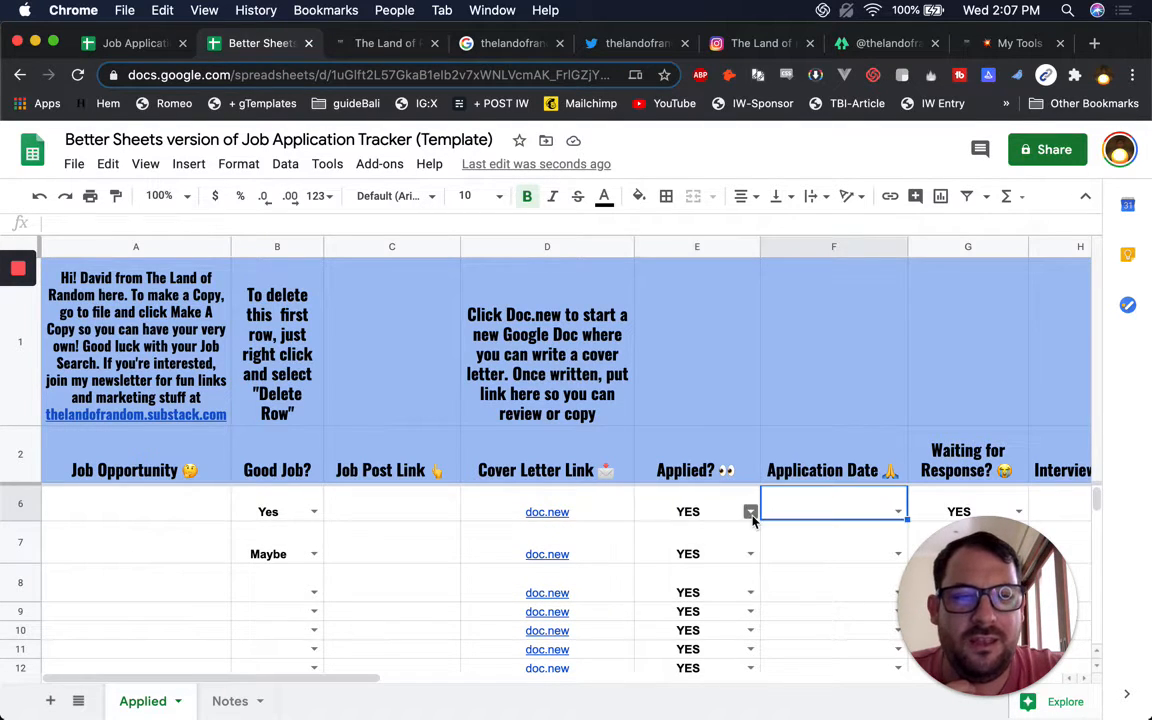
pyautogui.hscroll(5, 751, 519)
pyautogui.click(537, 511)
pyautogui.hscroll(2, 568, 495)
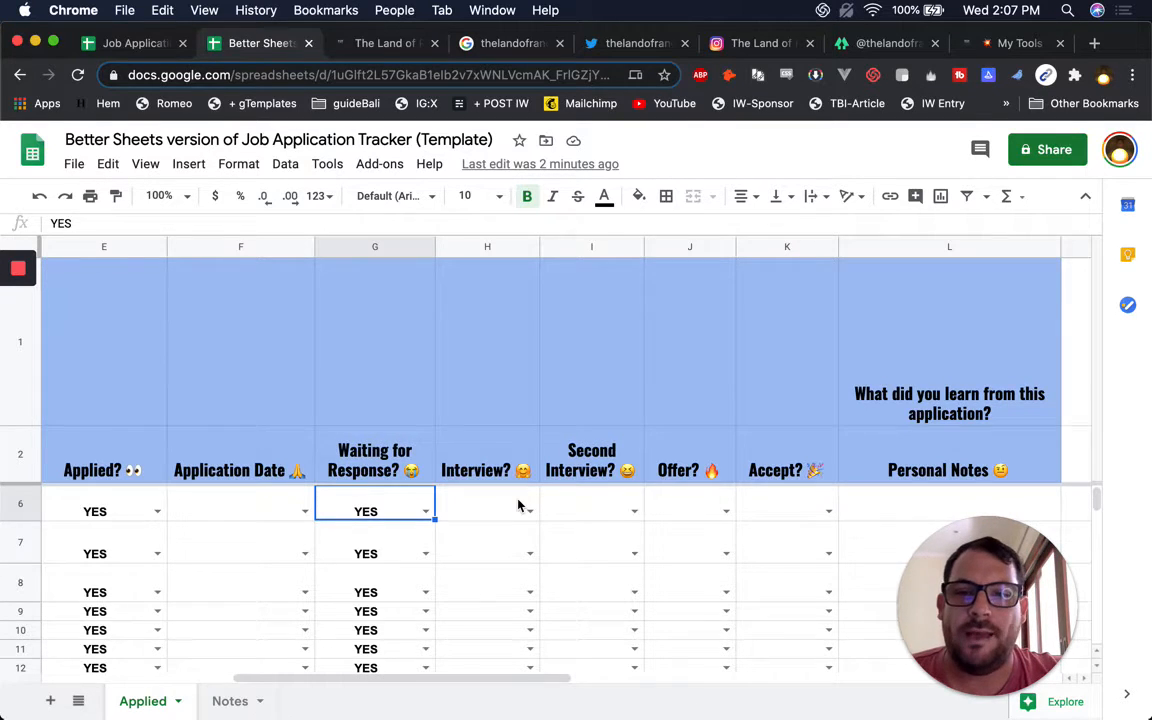
# Look at row 5's empty application date, then move to the Notes sheet
pyautogui.hscroll(-5, 520, 505)
pyautogui.scroll(1, 520, 505)
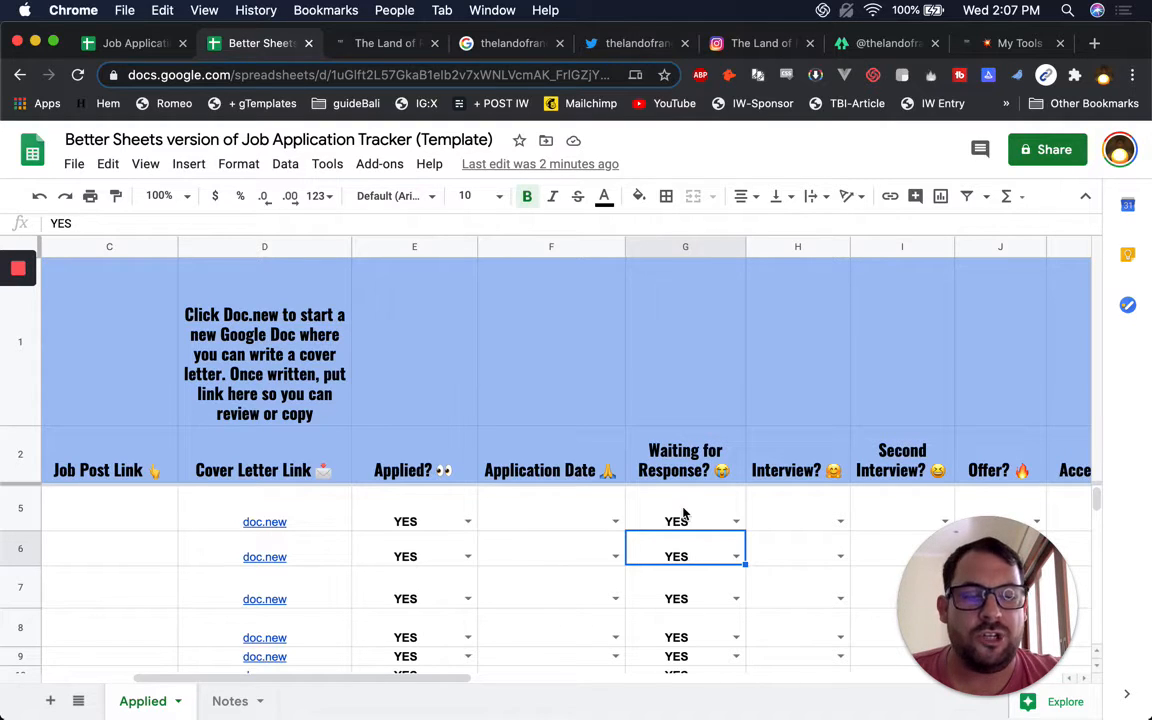
pyautogui.click(519, 522)
pyautogui.scroll(2, 519, 527)
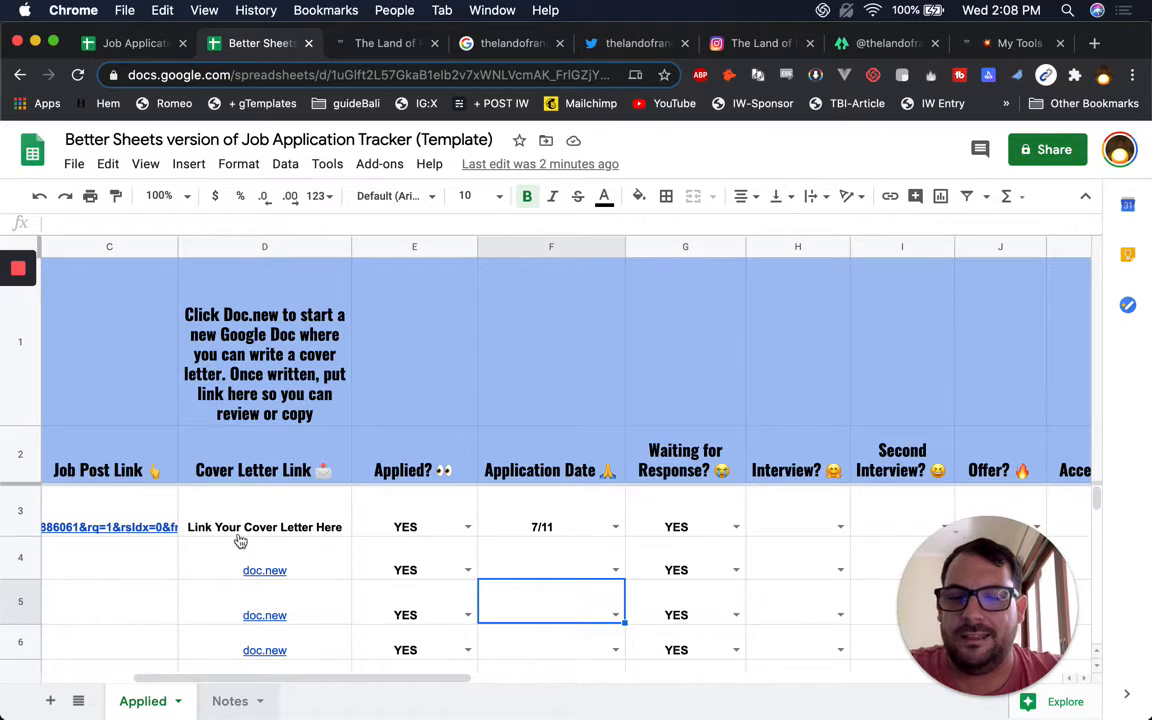
pyautogui.hotkey('alt', 'Down')
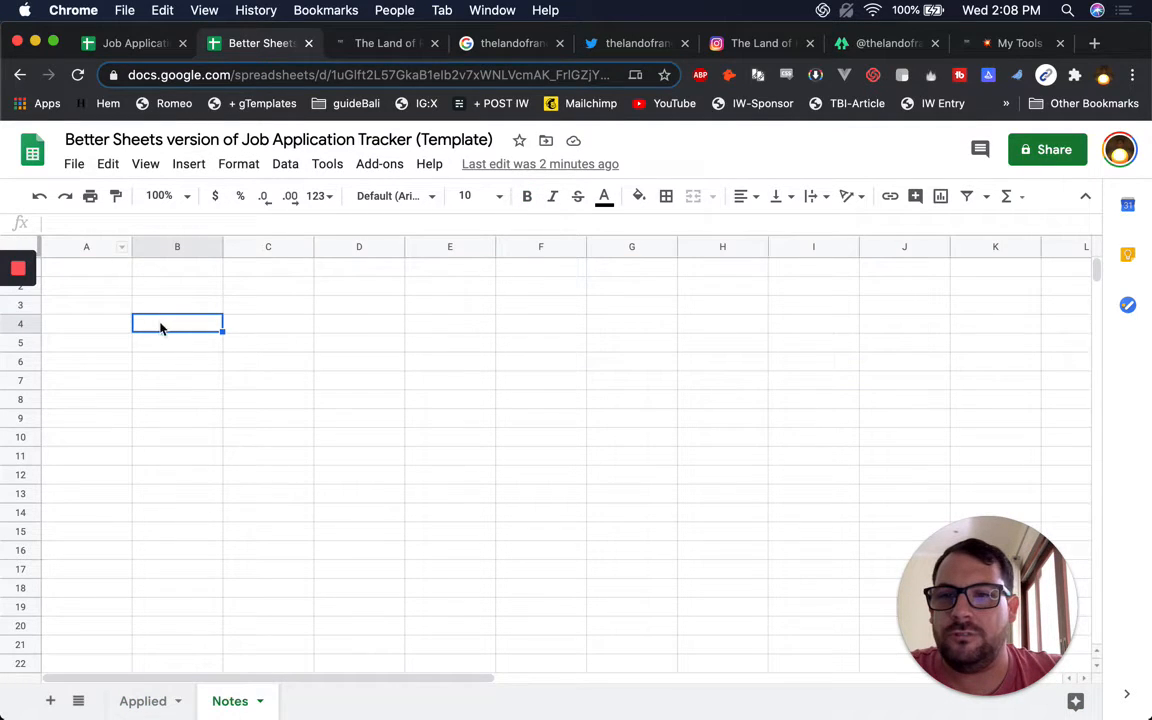
# Insert checkboxes into cells B4 through B10 on the Notes sheet
pyautogui.keyDown('shift'); pyautogui.click(159, 514); pyautogui.keyUp('shift')
pyautogui.click(167, 325)
pyautogui.keyDown('shift'); pyautogui.click(167, 439); pyautogui.keyUp('shift')
pyautogui.click(188, 164)
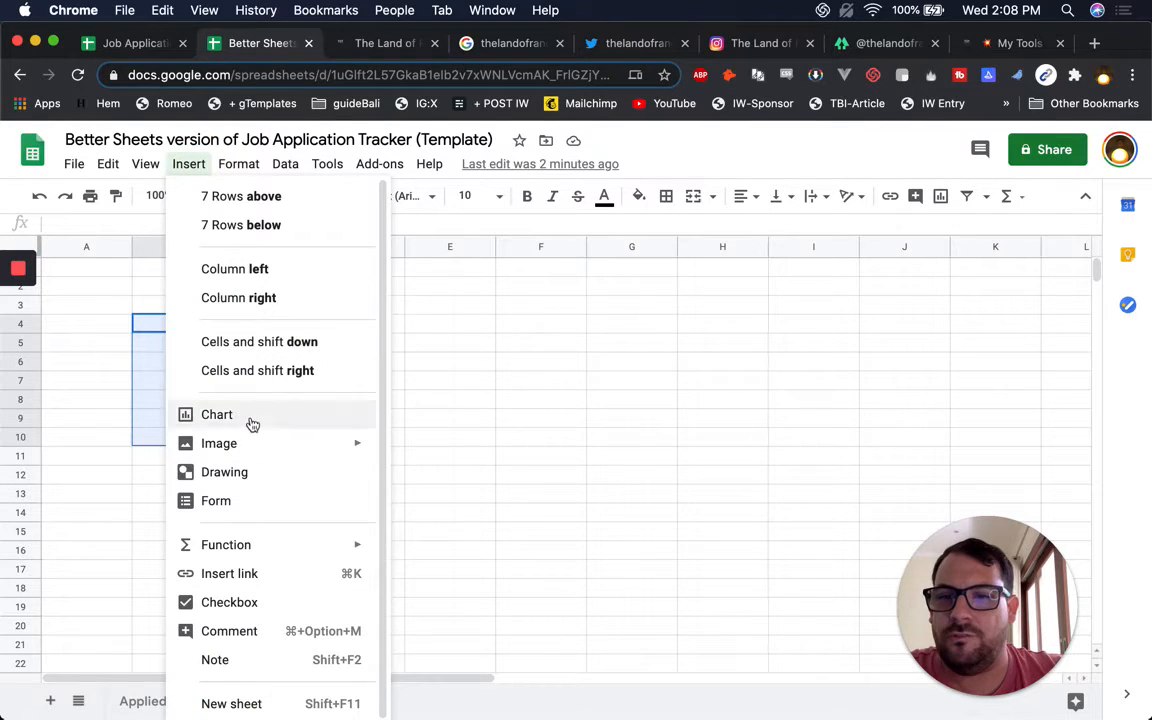
pyautogui.click(266, 604)
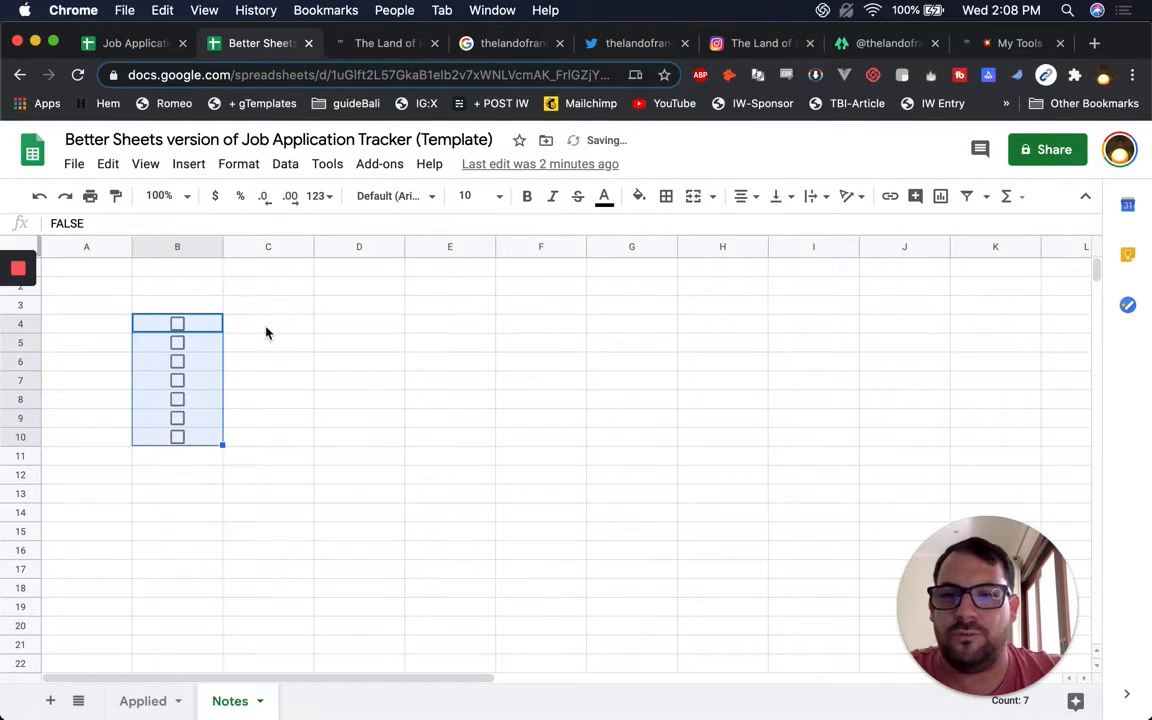
# Enter the tasks 'Add READ ME Page' and 'Add SETTING Page' in C4 and C5
pyautogui.click(266, 332)
pyautogui.write('Read')
pyautogui.press('BackSpace')
pyautogui.press('BackSpace')
pyautogui.press('BackSpace')
pyautogui.press('BackSpace')
pyautogui.write('ADD RE')
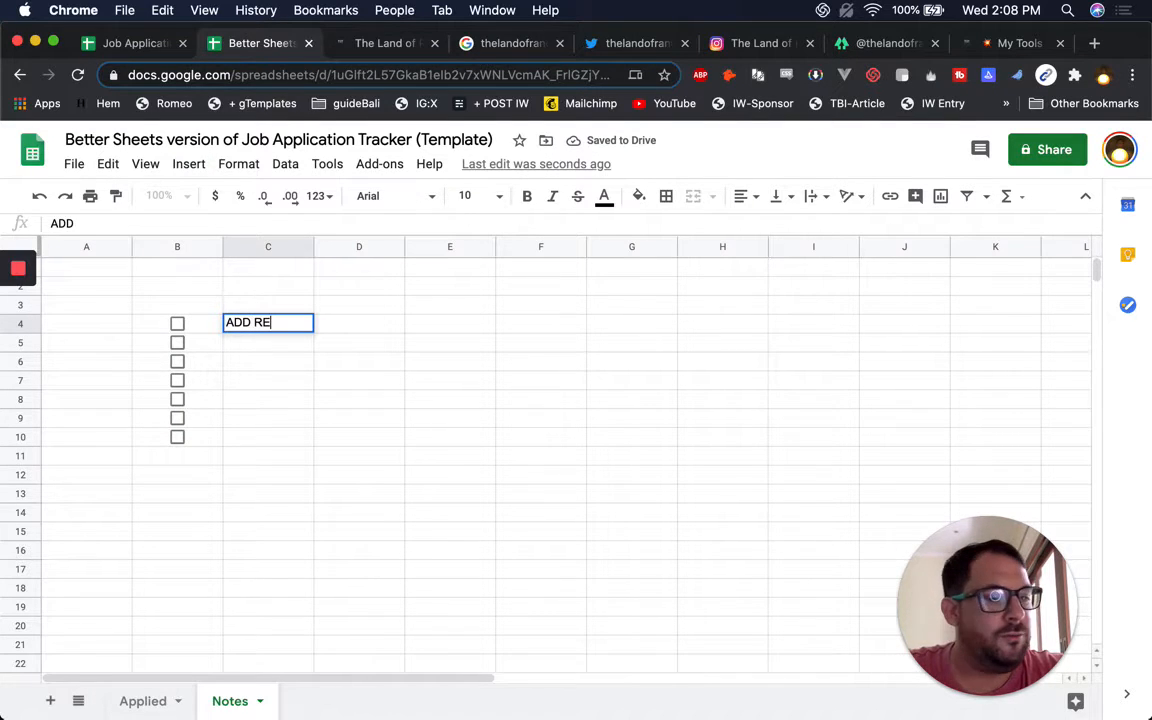
pyautogui.write('AD ME Page')
pyautogui.press('Return')
pyautogui.write('Add SETTING Page')
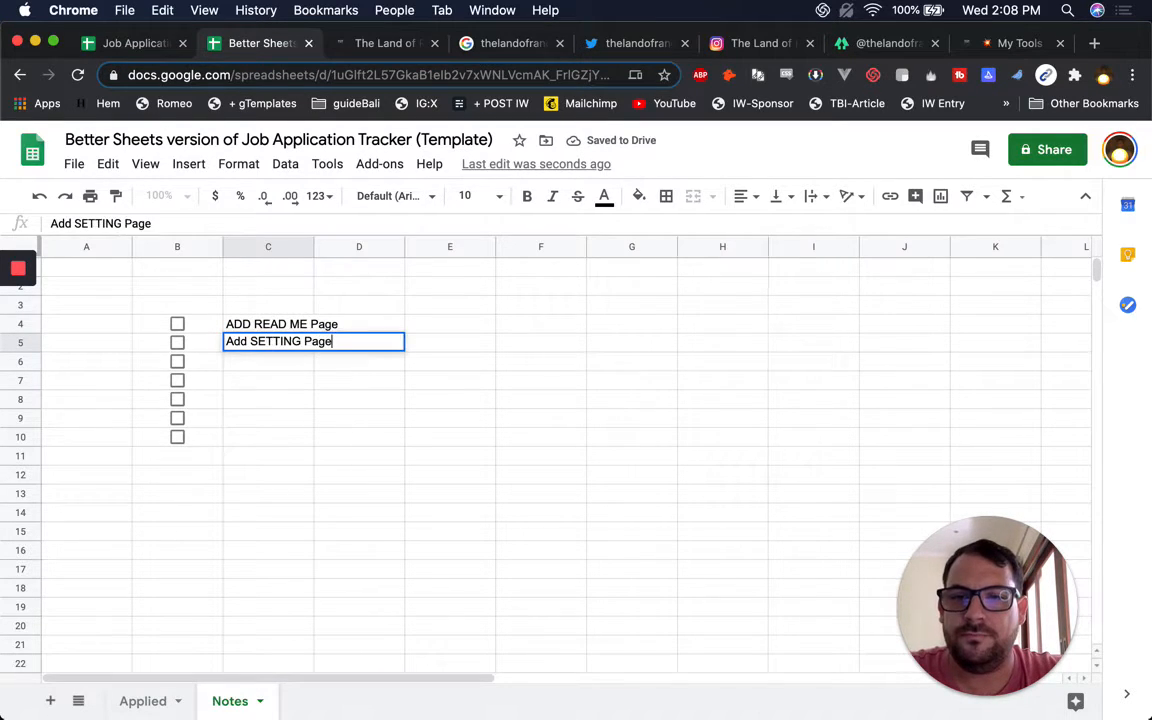
pyautogui.press('Return')
pyautogui.doubleClick(245, 322)
pyautogui.press('BackSpace')
pyautogui.press('BackSpace')
pyautogui.write('dd')
pyautogui.press('Return')
pyautogui.press('Return')
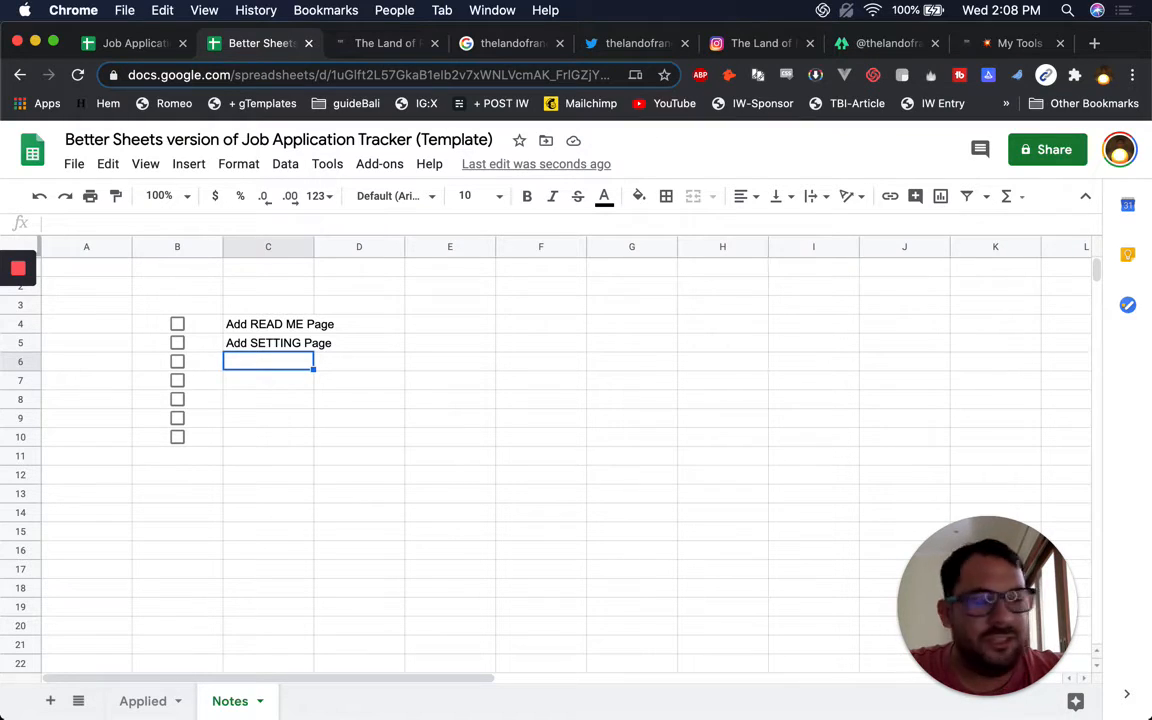
# Add the task 'Create. in google docs: Cover Letter Template' in C6
pyautogui.write('Cover ')
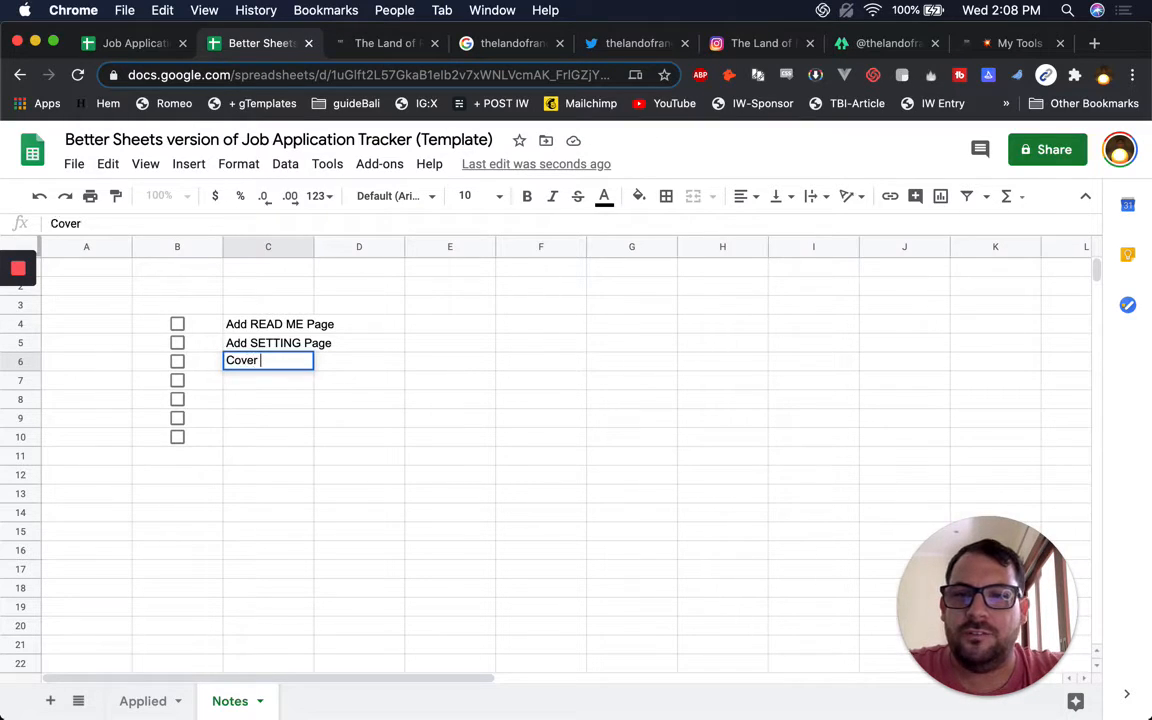
pyautogui.write('Letter Template')
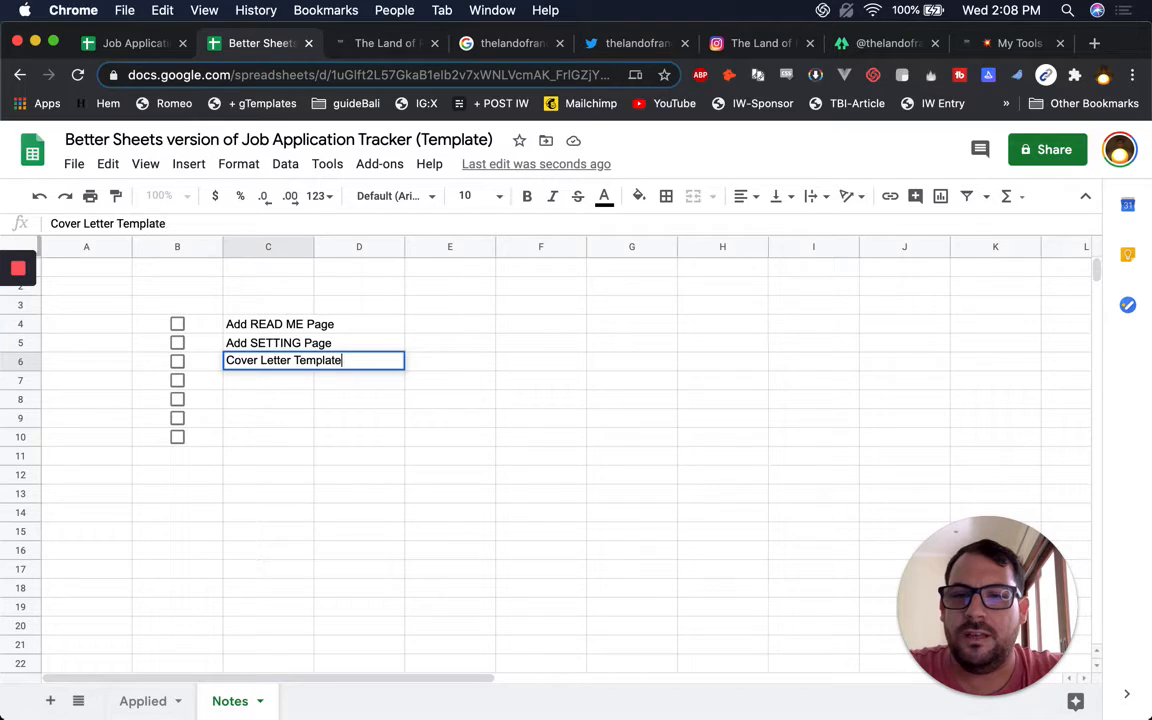
pyautogui.click(312, 343)
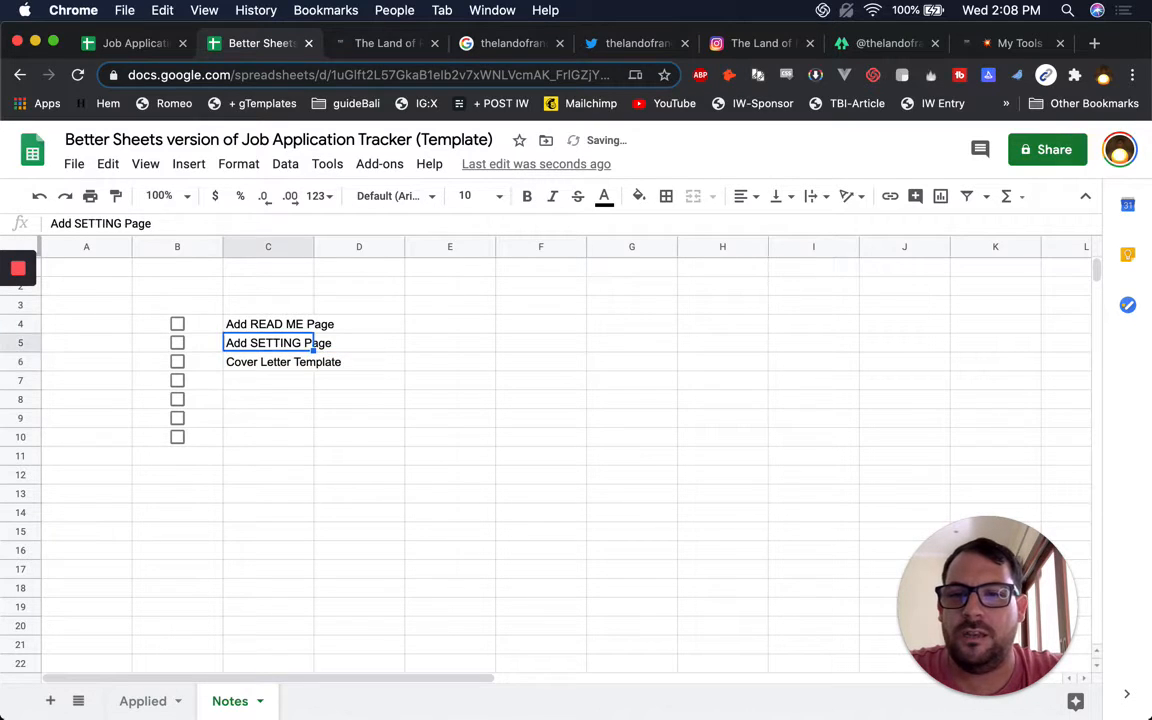
pyautogui.doubleClick(232, 361)
pyautogui.write('Create. in googel docs')
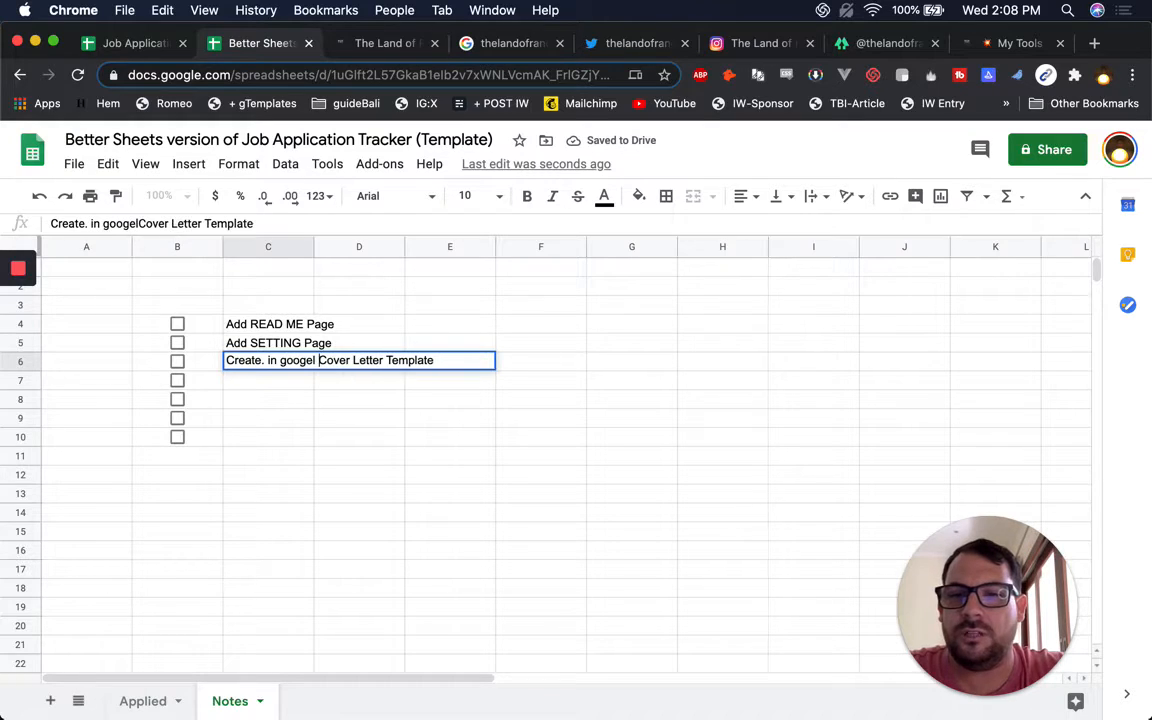
pyautogui.press('BackSpace')
pyautogui.press('BackSpace')
pyautogui.press('BackSpace')
pyautogui.press('BackSpace')
pyautogui.press('BackSpace')
pyautogui.press('BackSpace')
pyautogui.press('BackSpace')
pyautogui.write('le co')
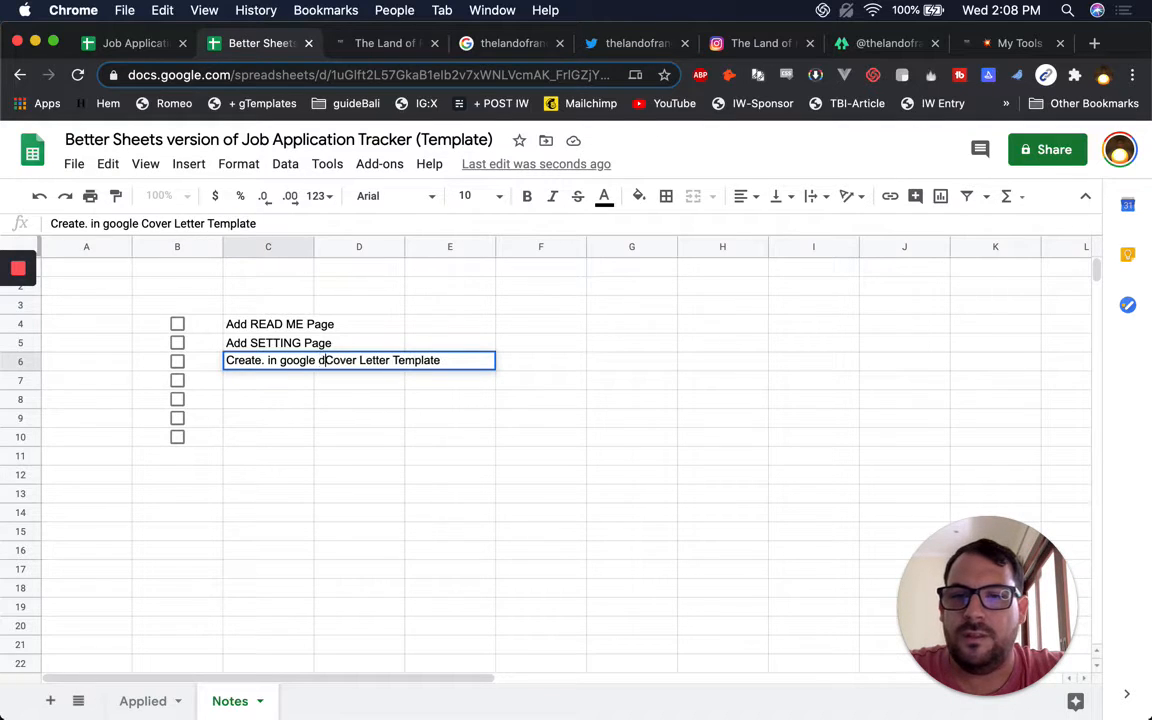
pyautogui.press('BackSpace')
pyautogui.press('BackSpace')
pyautogui.write('docs ')
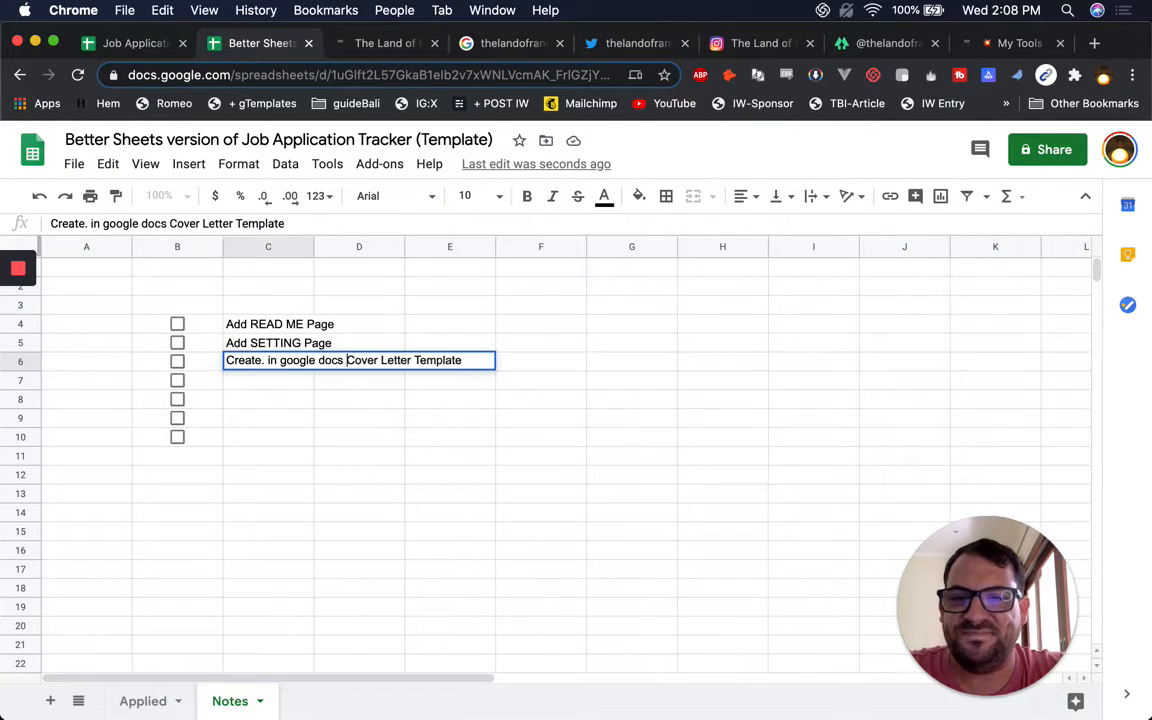
pyautogui.write(':')
pyautogui.press('Return')
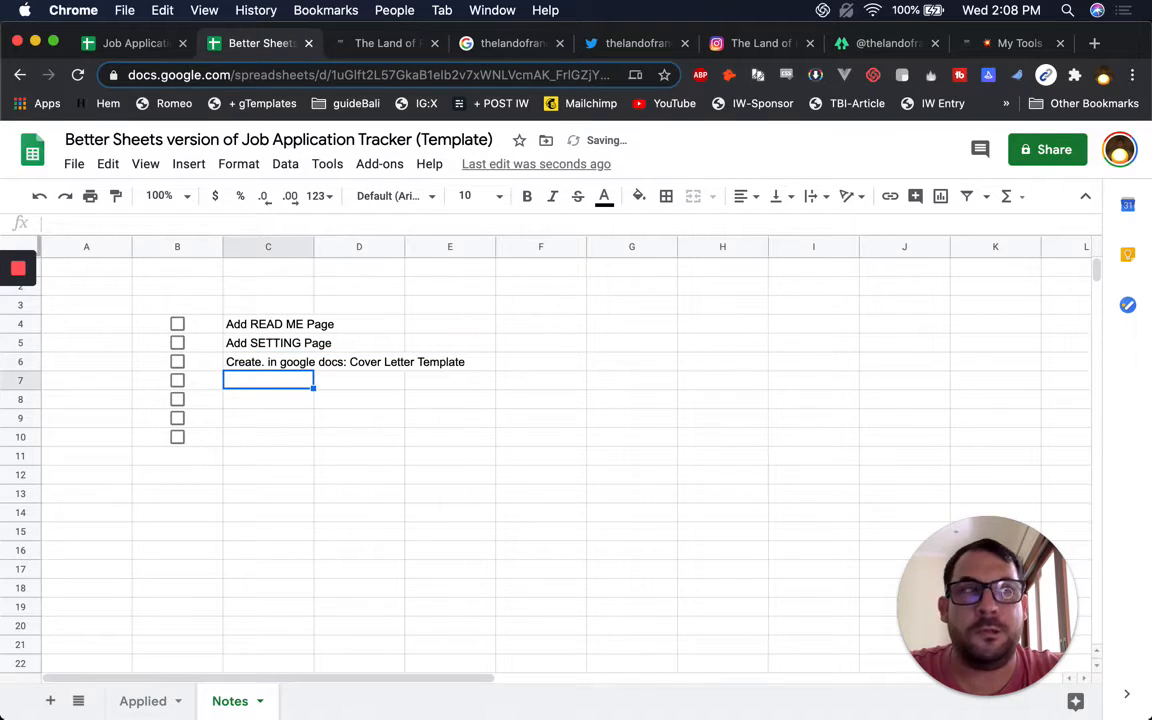
# Add the task 'Create a /copy' in C7
pyautogui.write('Create a')
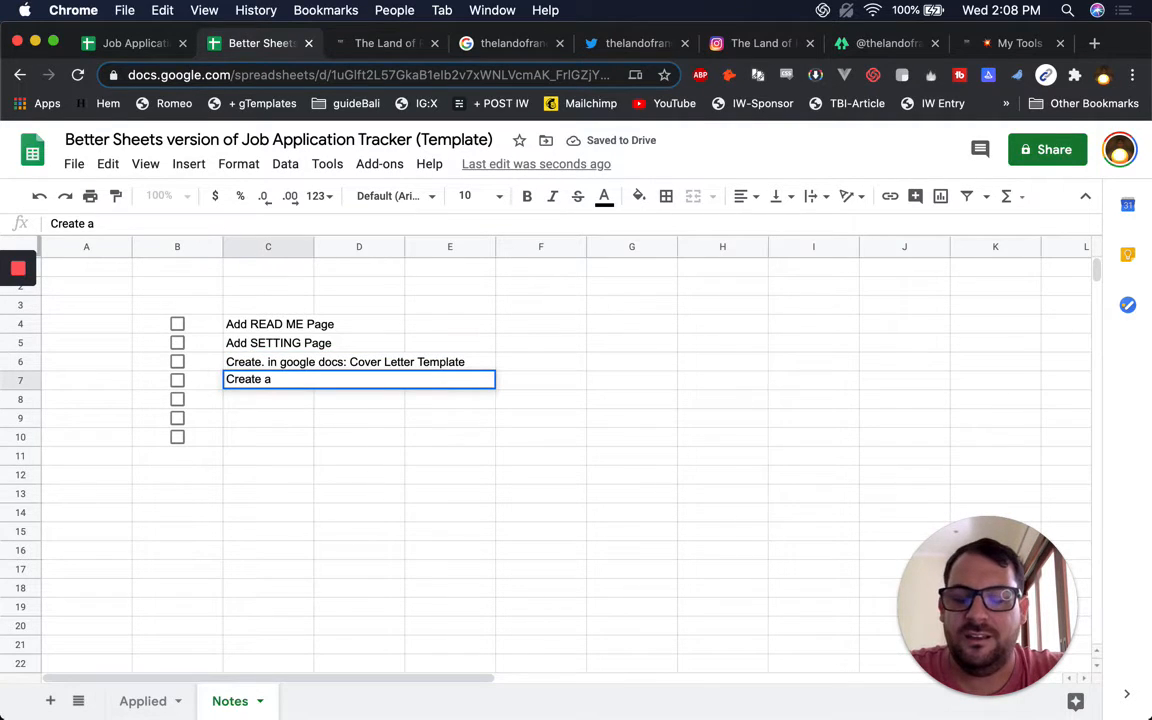
pyautogui.write(' /copy')
pyautogui.press('Return')
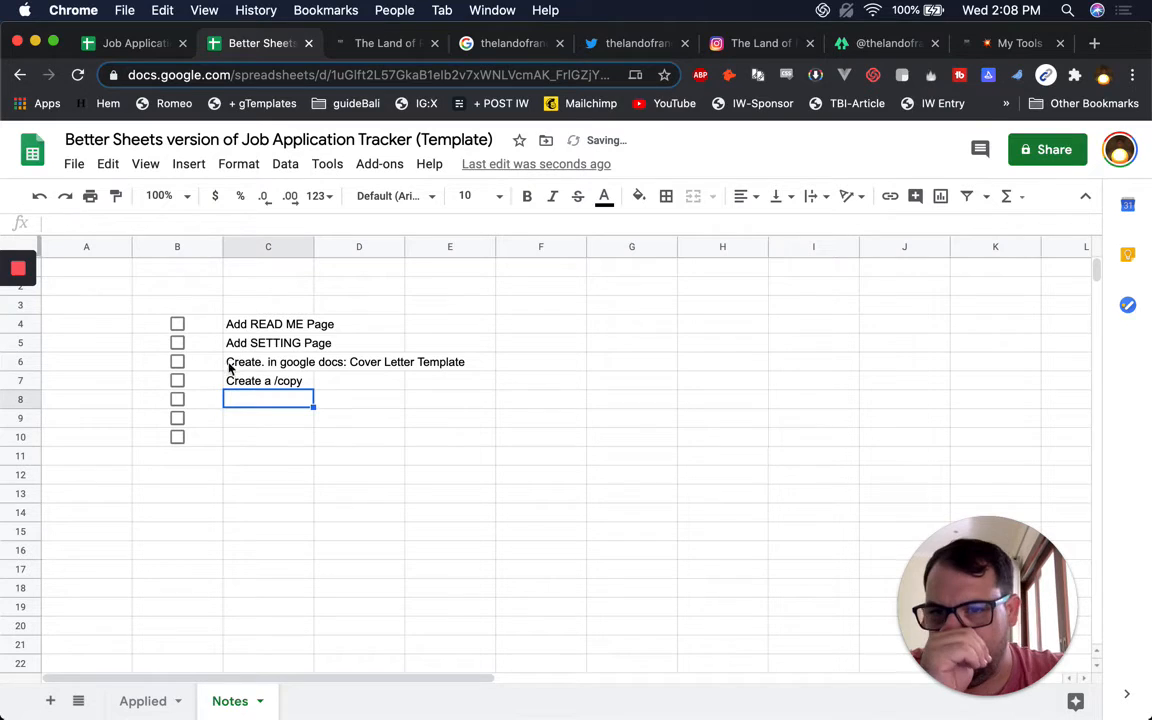
pyautogui.moveTo(20, 305)
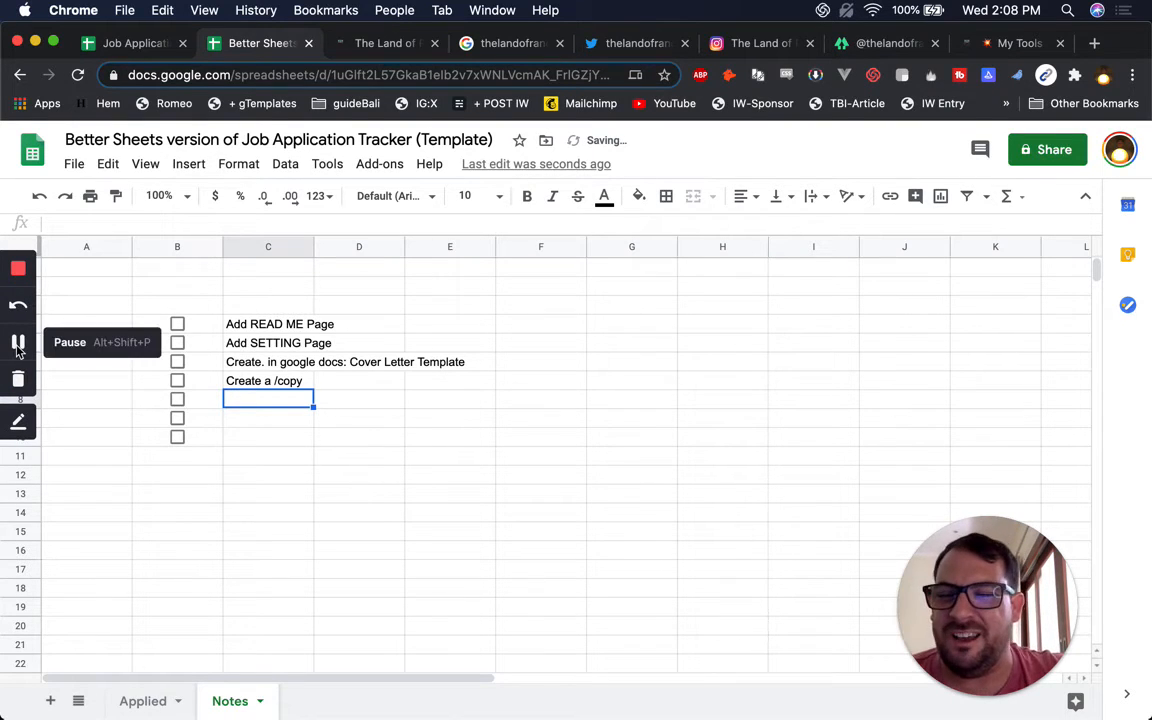
pyautogui.click(18, 344)
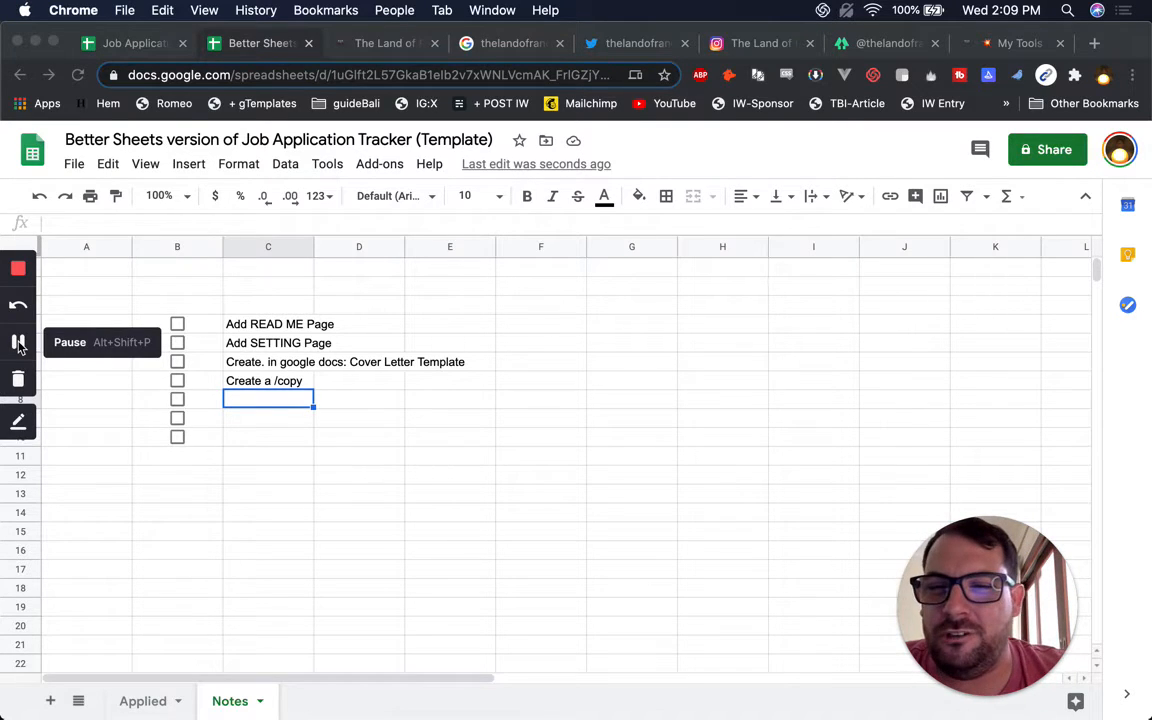
# Remove the period after 'Create' in the cover-letter task
pyautogui.click(272, 365)
pyautogui.doubleClick(268, 361)
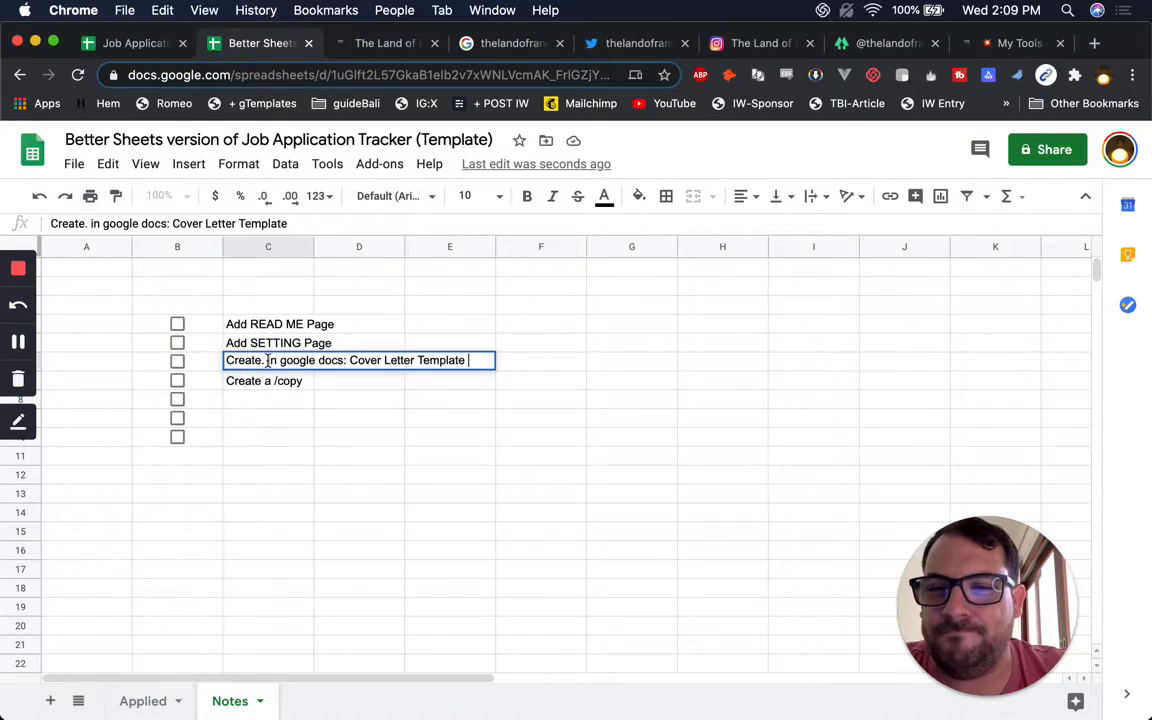
pyautogui.click(268, 361)
pyautogui.press('BackSpace')
pyautogui.press('BackSpace')
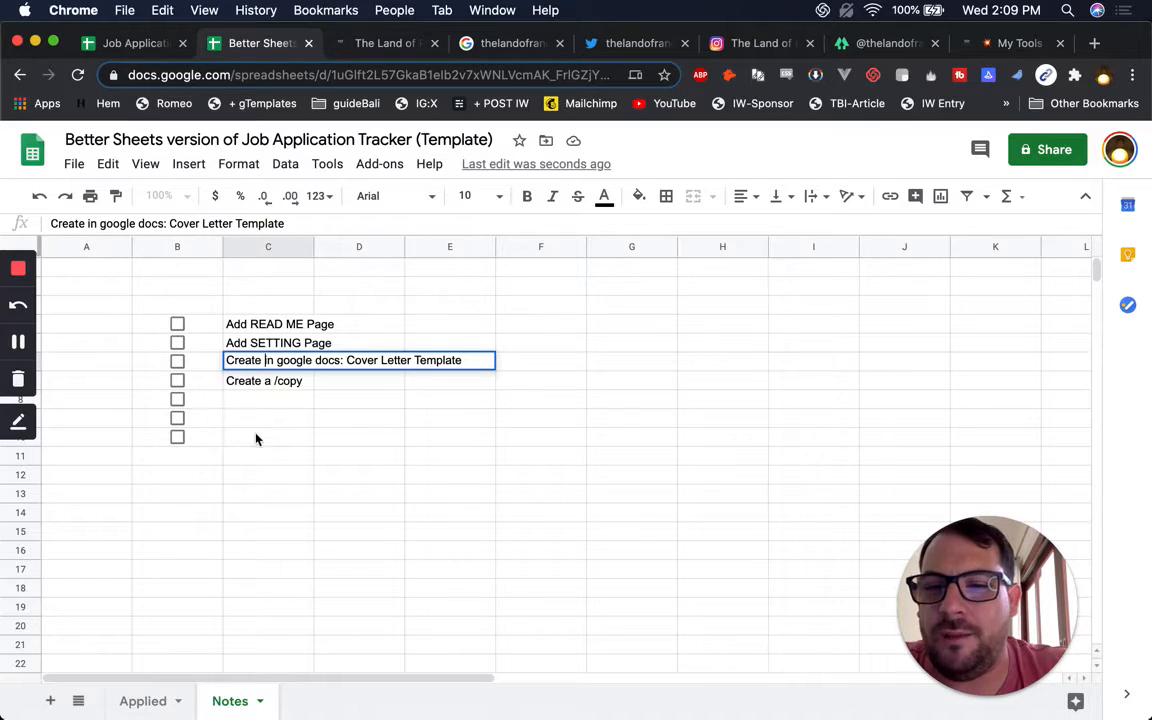
pyautogui.click(285, 383)
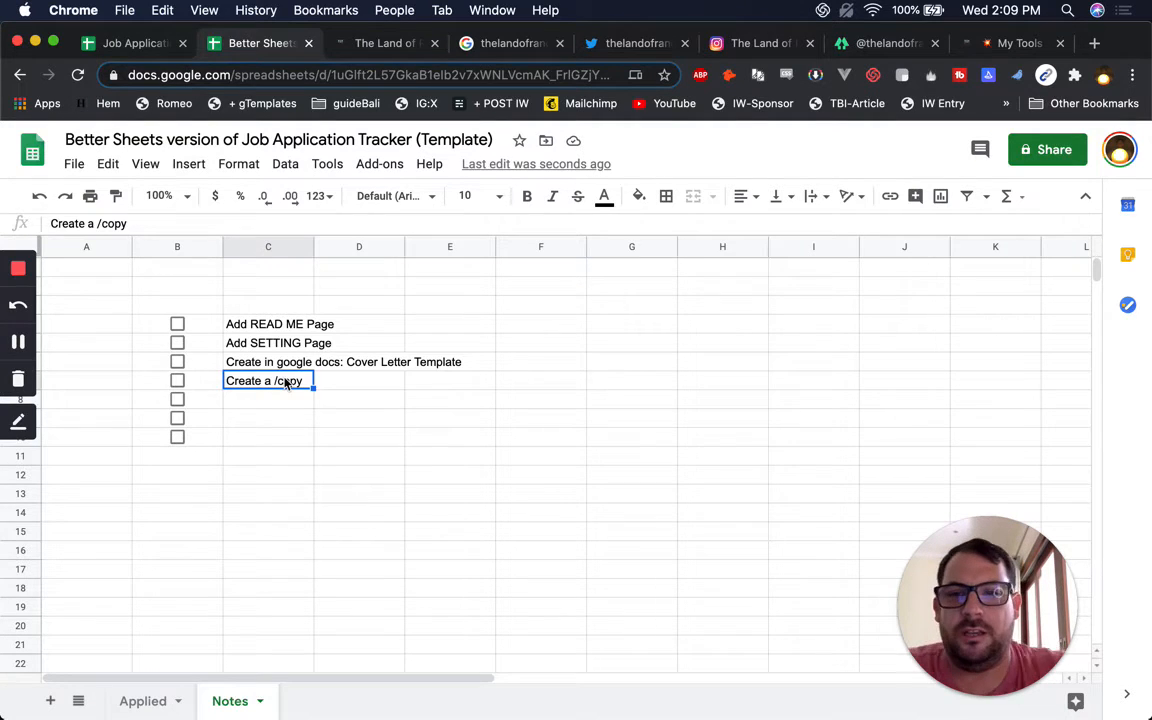
# Add the task 'Create a Status Column w/ Dropdown'
pyautogui.press('Return')
pyautogui.write('C')
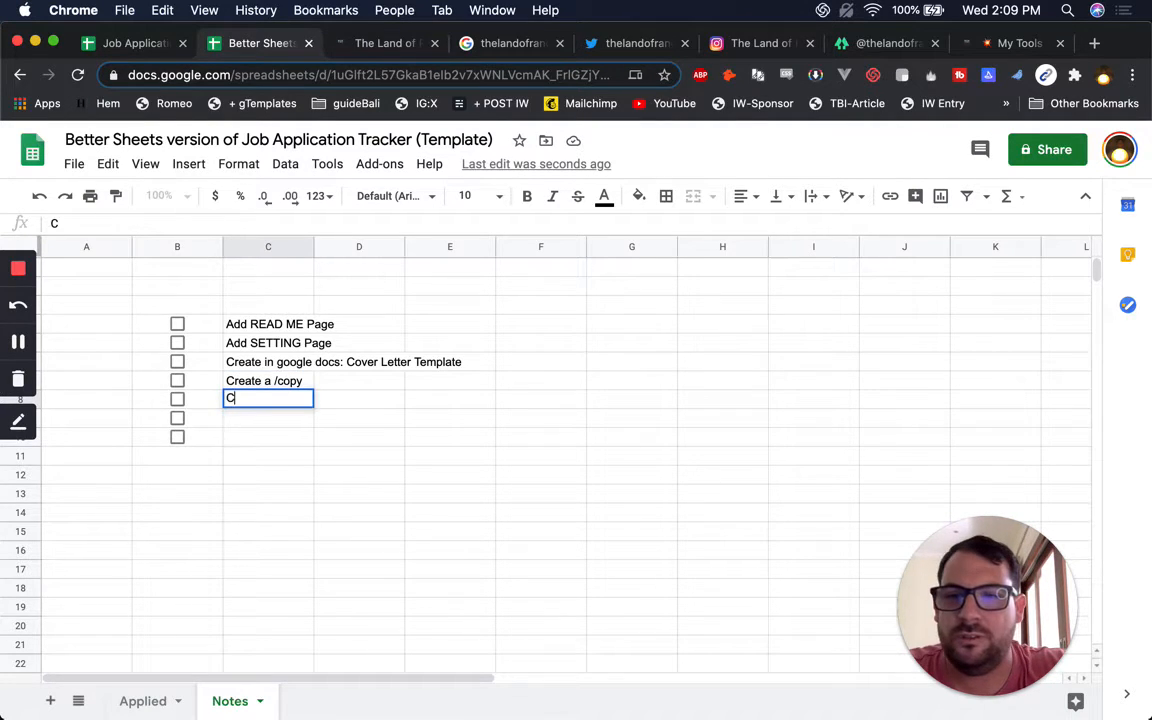
pyautogui.write('reate a Status')
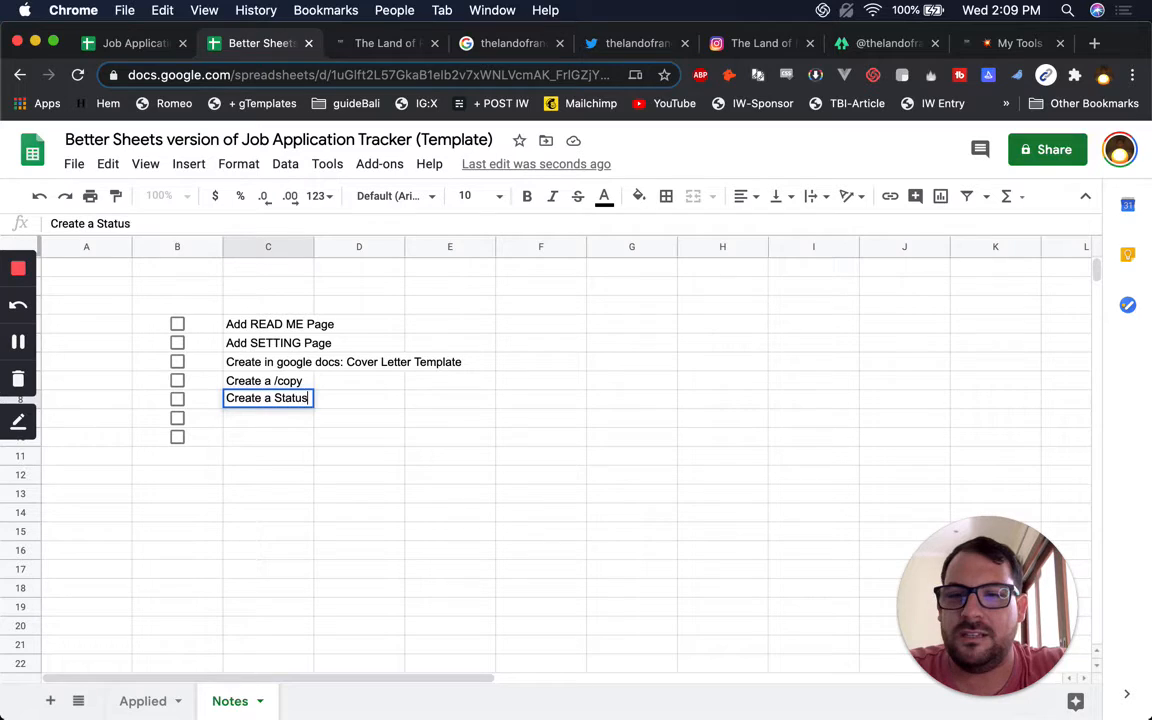
pyautogui.write(' Column w/ Crop')
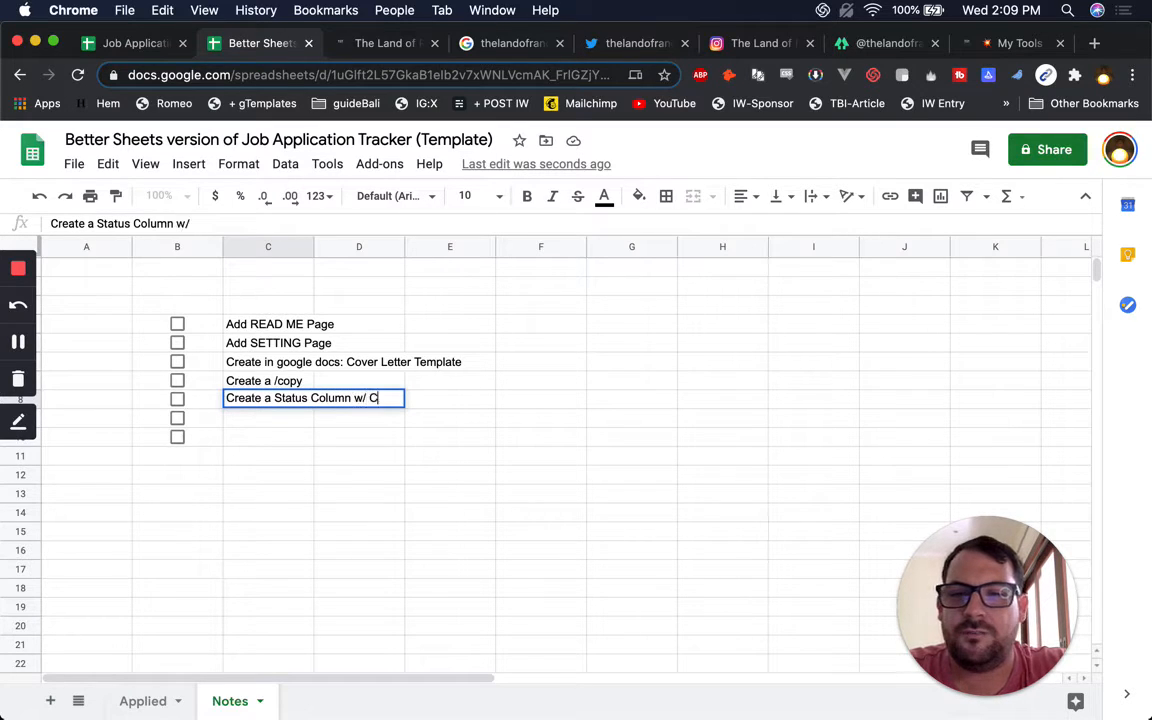
pyautogui.press('BackSpace')
pyautogui.press('BackSpace')
pyautogui.press('BackSpace')
pyautogui.write('Dr')
pyautogui.press('BackSpace')
pyautogui.press('BackSpace')
pyautogui.press('BackSpace')
pyautogui.write('Dropdown')
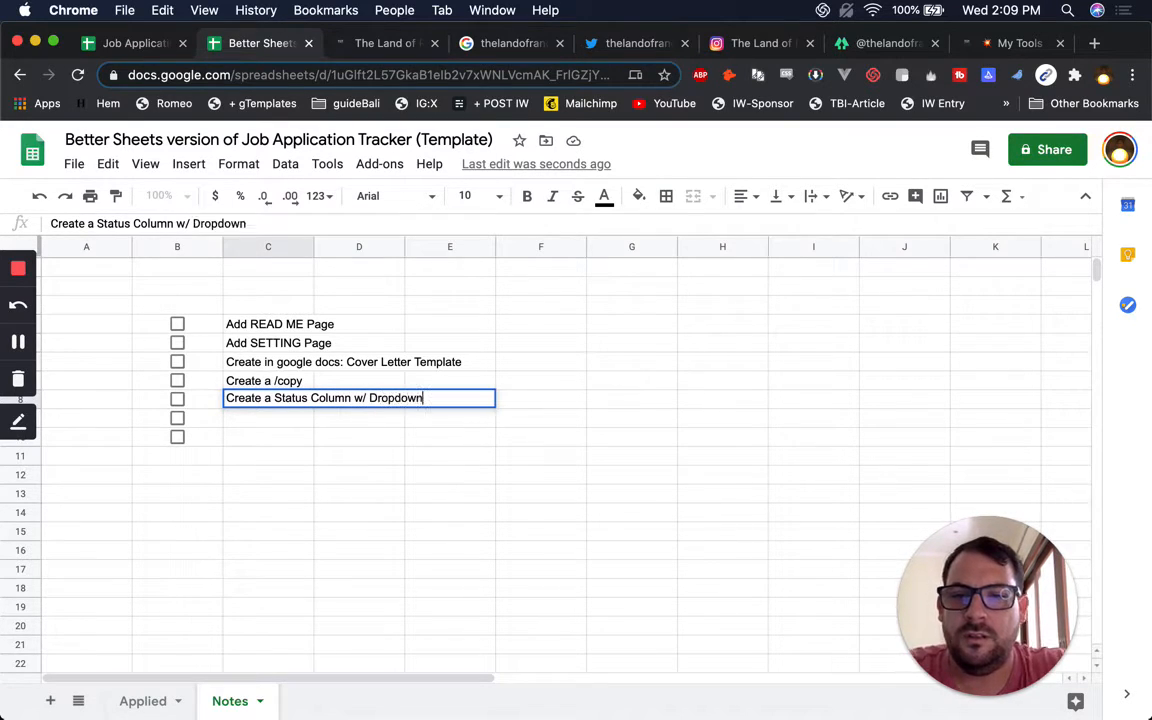
pyautogui.press('Return')
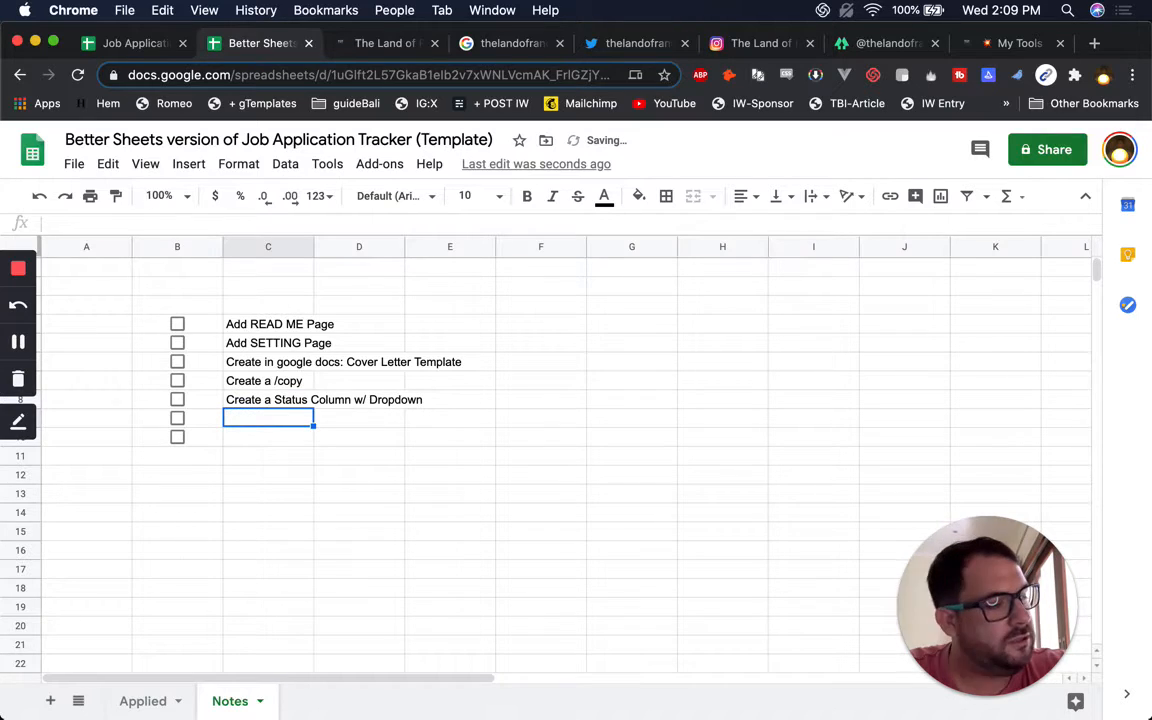
# Add the tasks 'Create a Pipeline View' and 'Add Stats to Pipeline'
pyautogui.write('Create a Pipeline View')
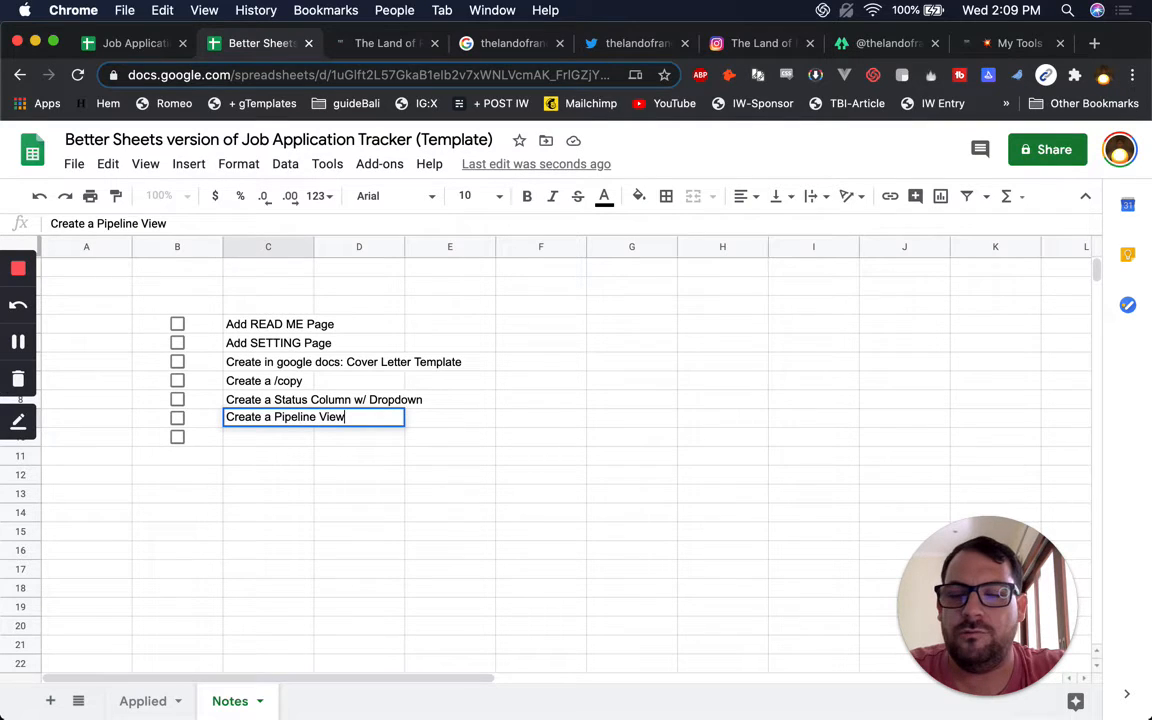
pyautogui.press('Return')
pyautogui.write('Add Stats ot h')
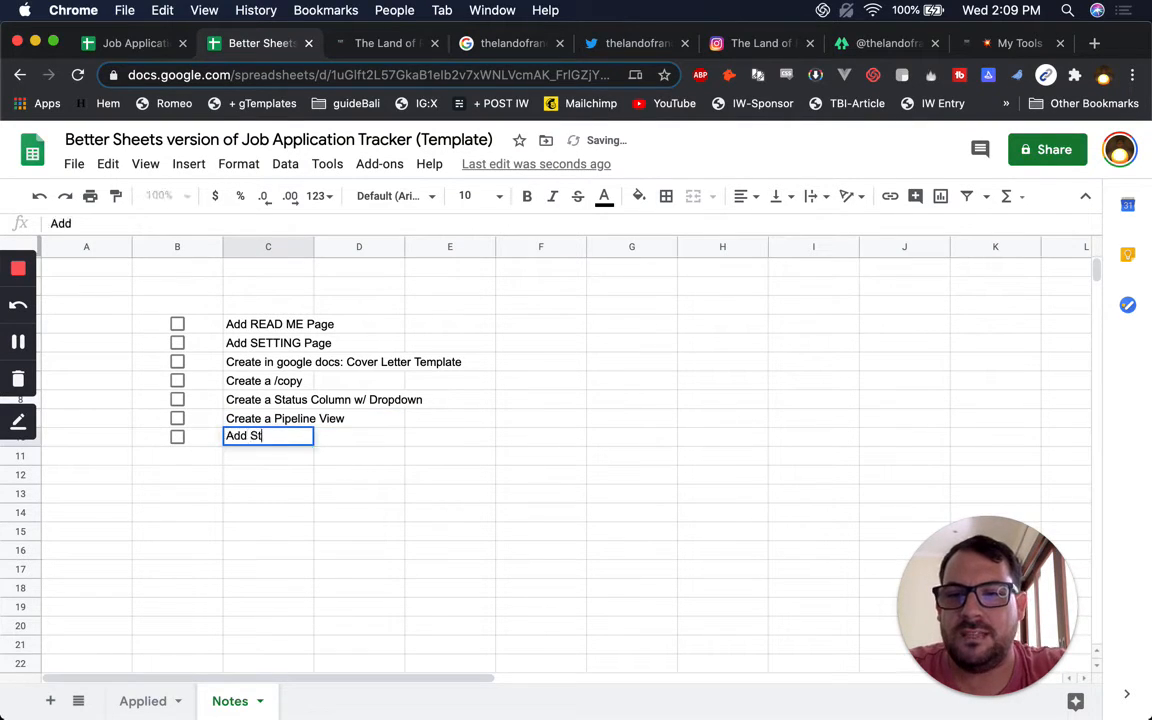
pyautogui.press('BackSpace')
pyautogui.press('BackSpace')
pyautogui.press('BackSpace')
pyautogui.press('BackSpace')
pyautogui.write('to Pi')
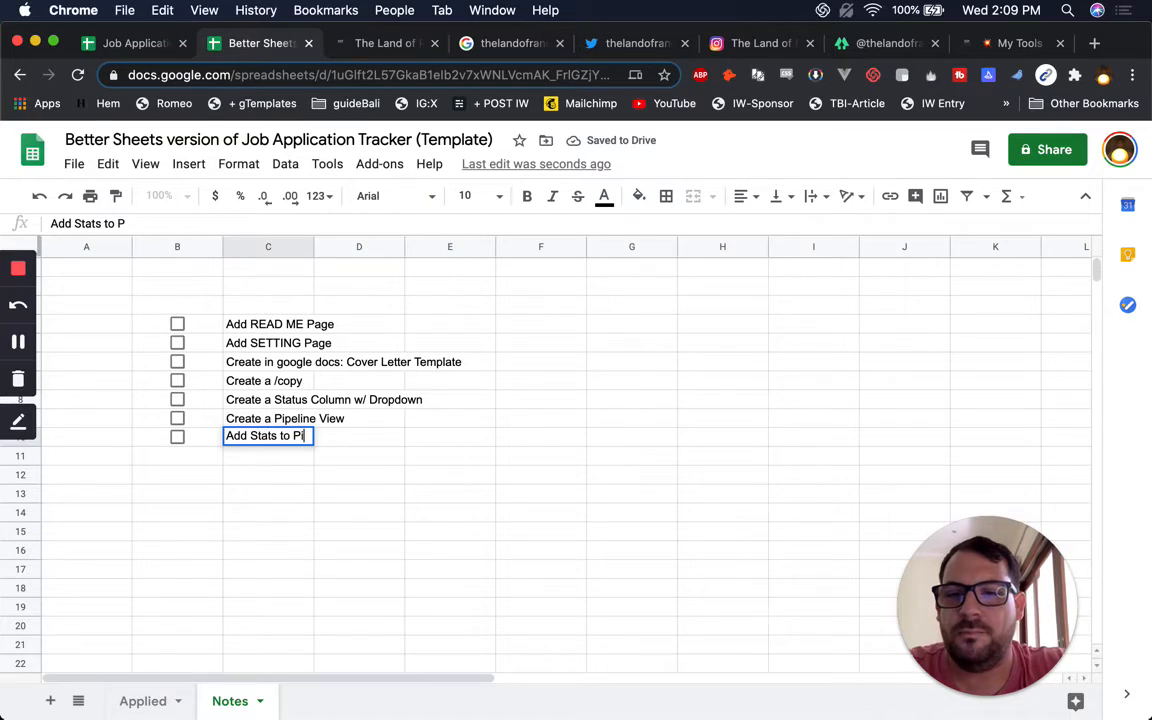
pyautogui.write('peline')
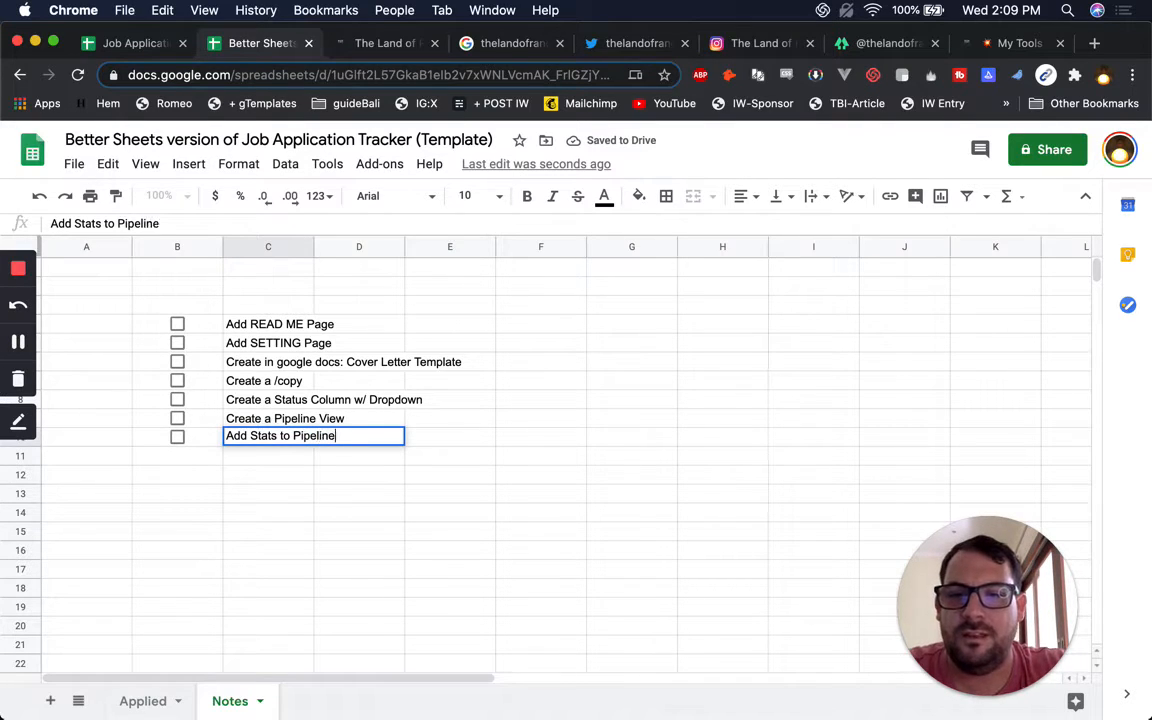
pyautogui.press('Return')
# Copy the stats row to row 11 and change it to 'Add Conditional Formatting to the Application Date'
pyautogui.click(177, 437)
pyautogui.keyDown('shift'); pyautogui.click(257, 437); pyautogui.keyUp('shift')
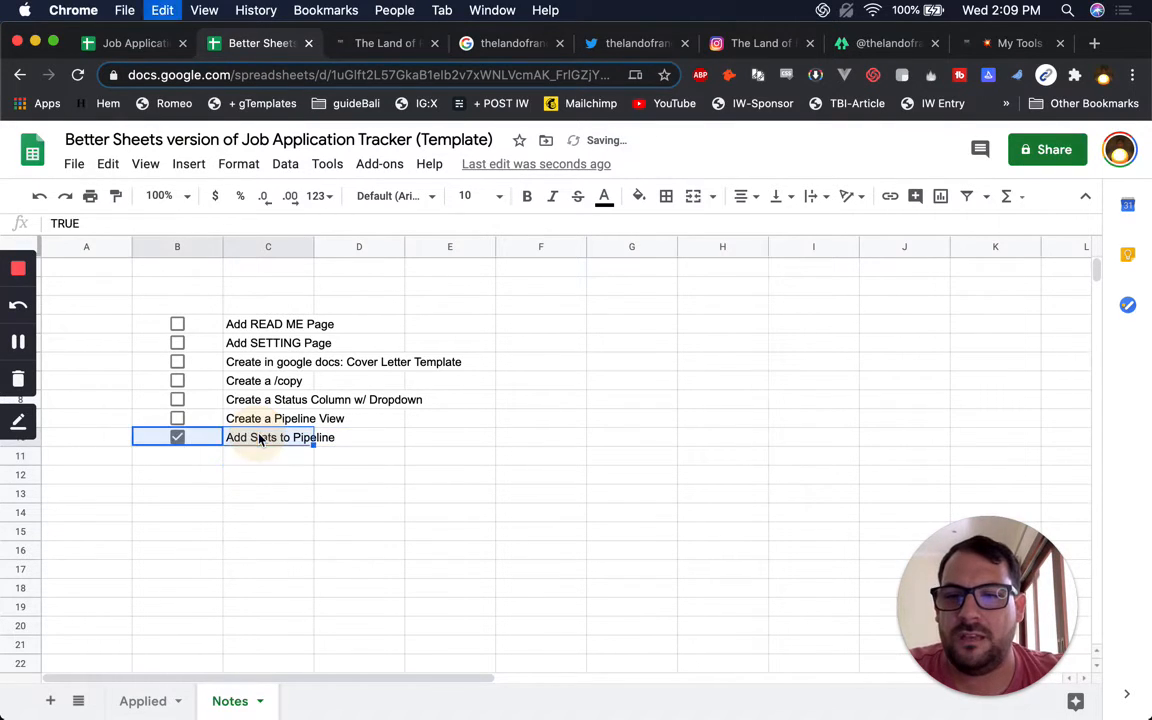
pyautogui.press('cmd+c')
pyautogui.click(206, 455)
pyautogui.press('cmd+v')
pyautogui.click(179, 440)
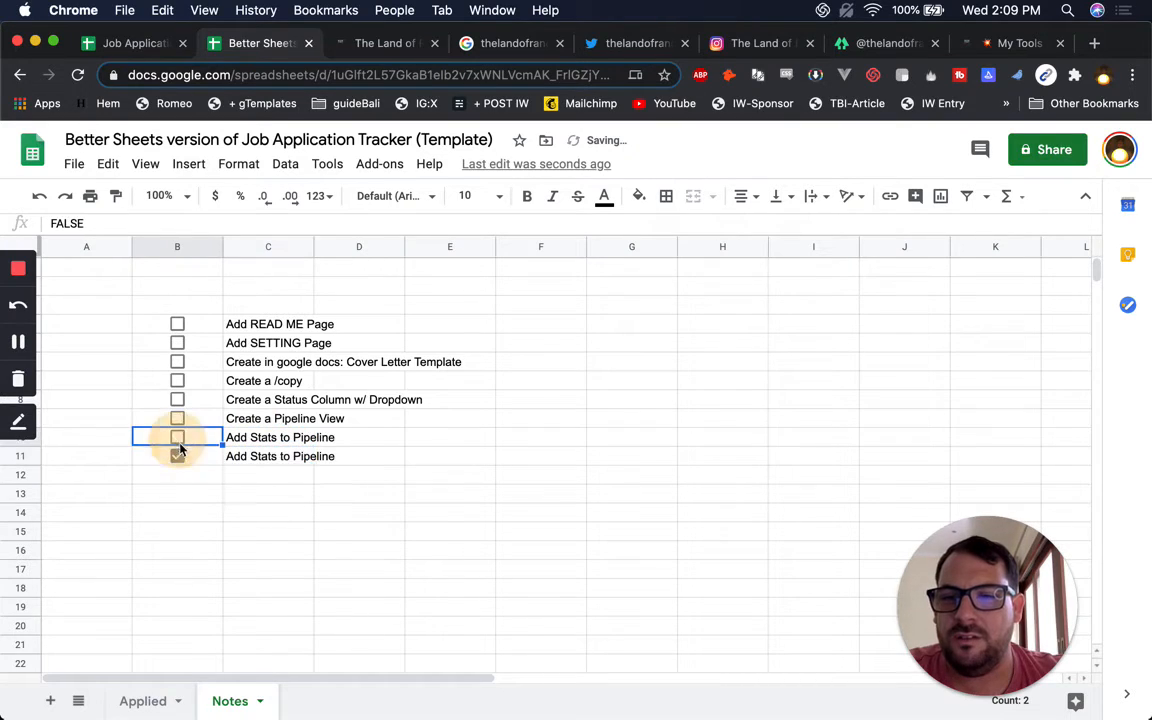
pyautogui.click(178, 456)
pyautogui.click(244, 460)
pyautogui.write('Ad')
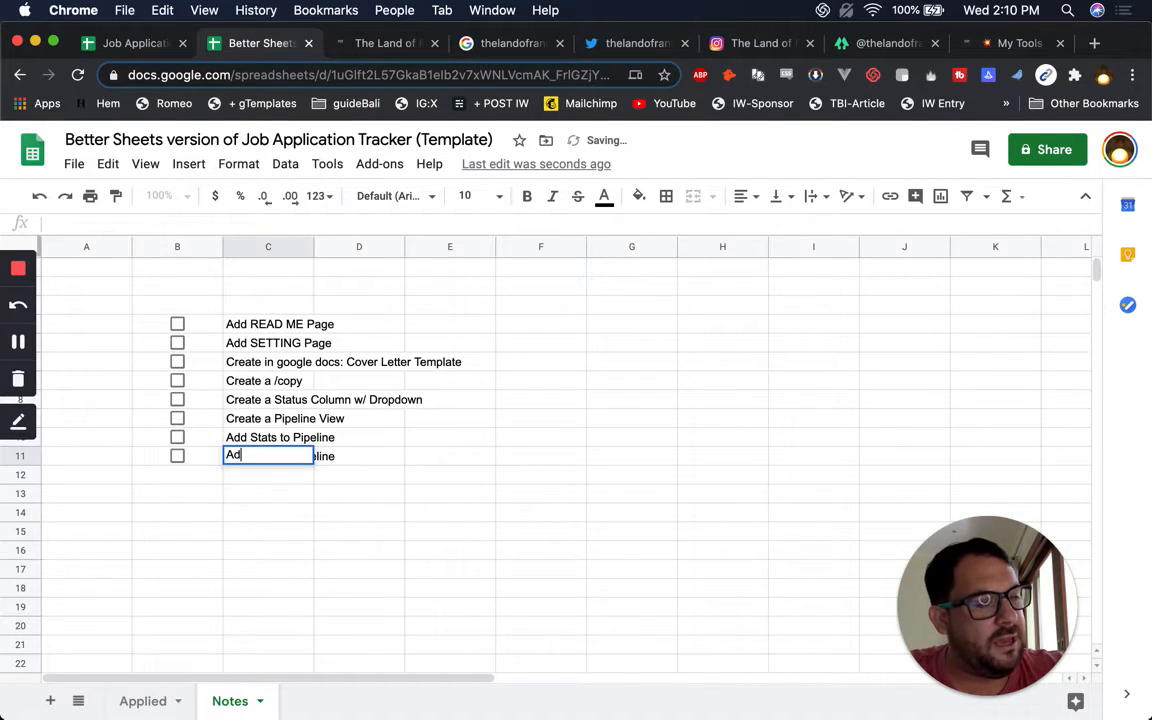
pyautogui.write('d Conditional fo')
pyautogui.press('BackSpace')
pyautogui.press('BackSpace')
pyautogui.write('Formatting to ')
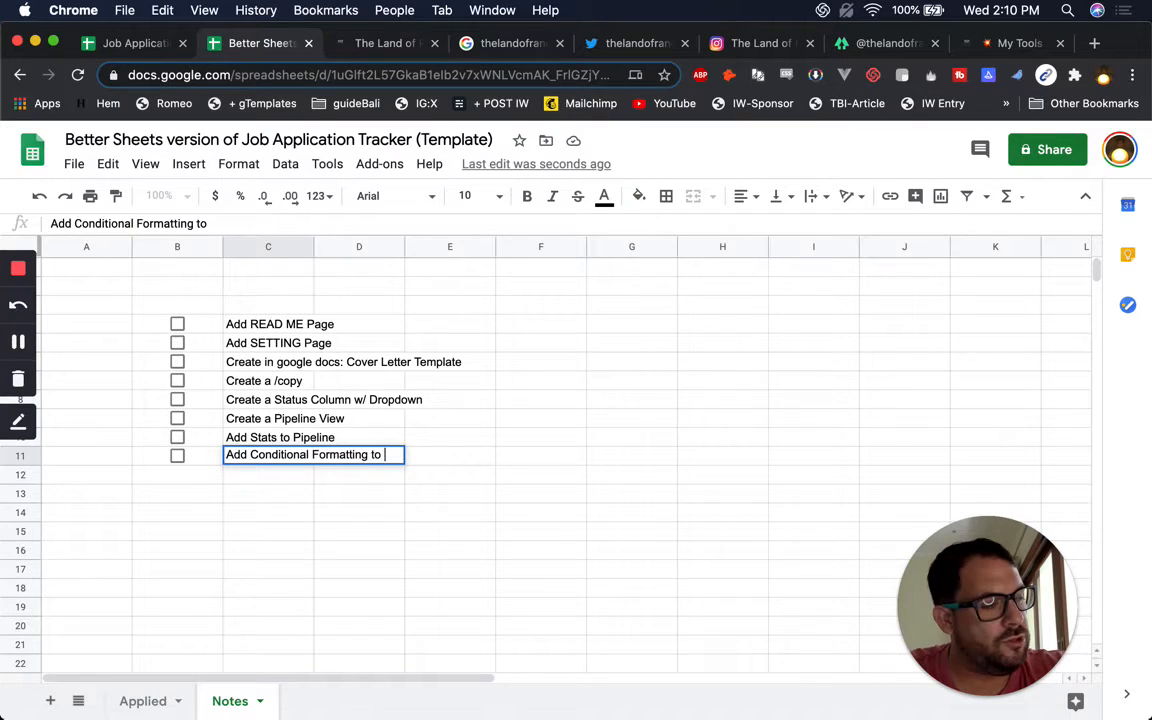
pyautogui.write('the Application Date')
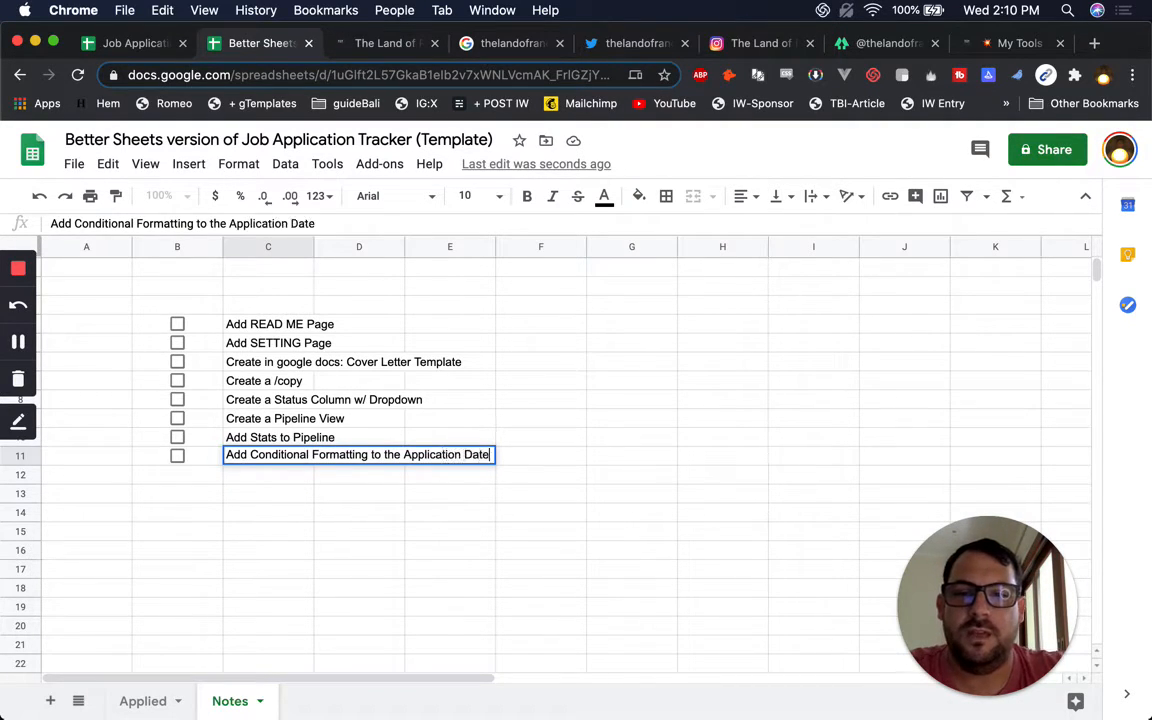
pyautogui.press('Return')
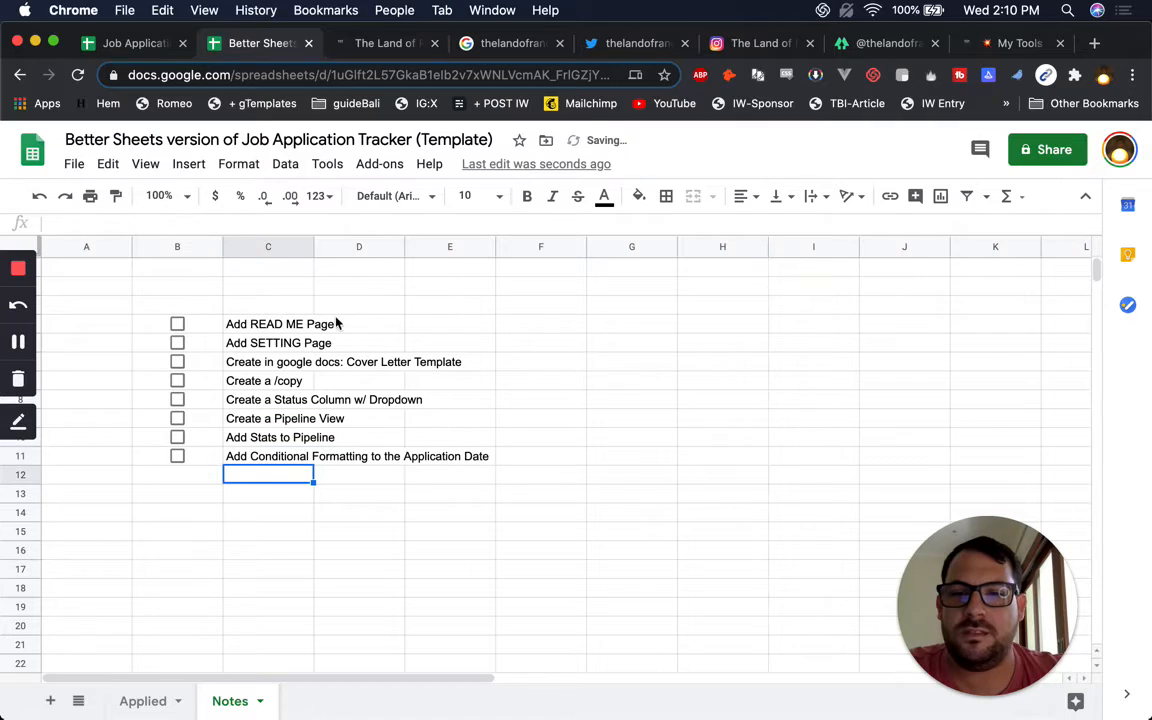
# Widen column C and delete the unused columns F through Z
pyautogui.moveTo(312, 246); pyautogui.dragTo(540, 290)
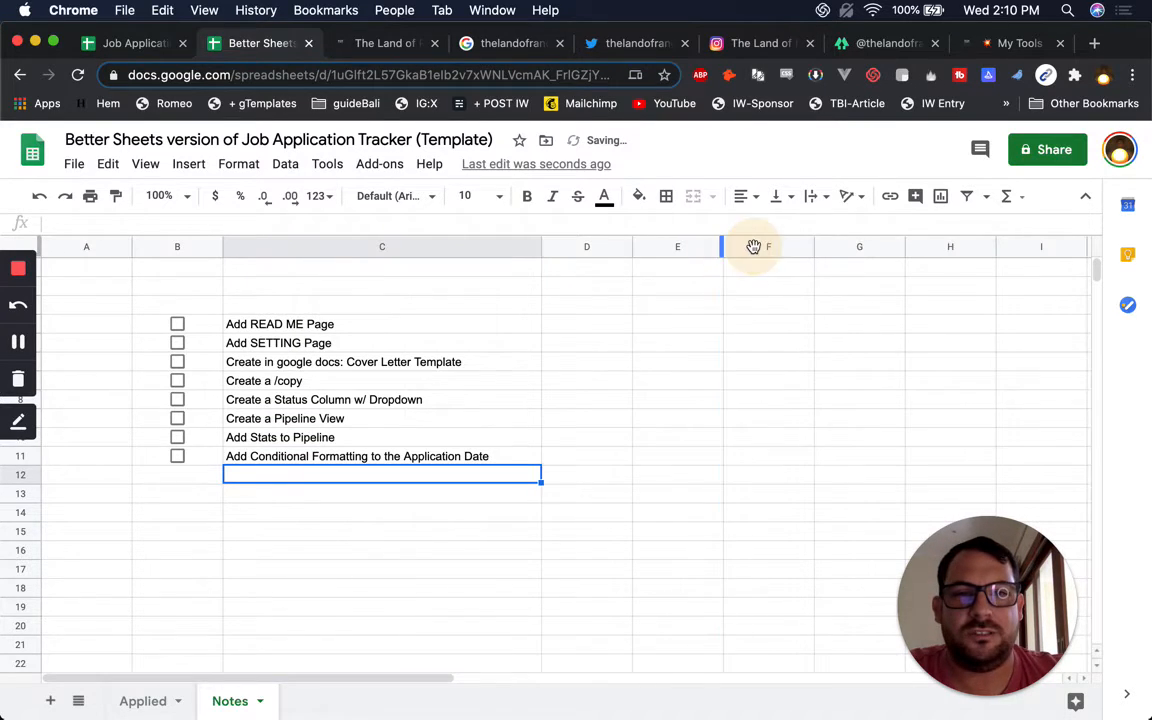
pyautogui.click(752, 246)
pyautogui.hotkey('ctrl', 'shift', 'Right')
pyautogui.rightClick(745, 246)
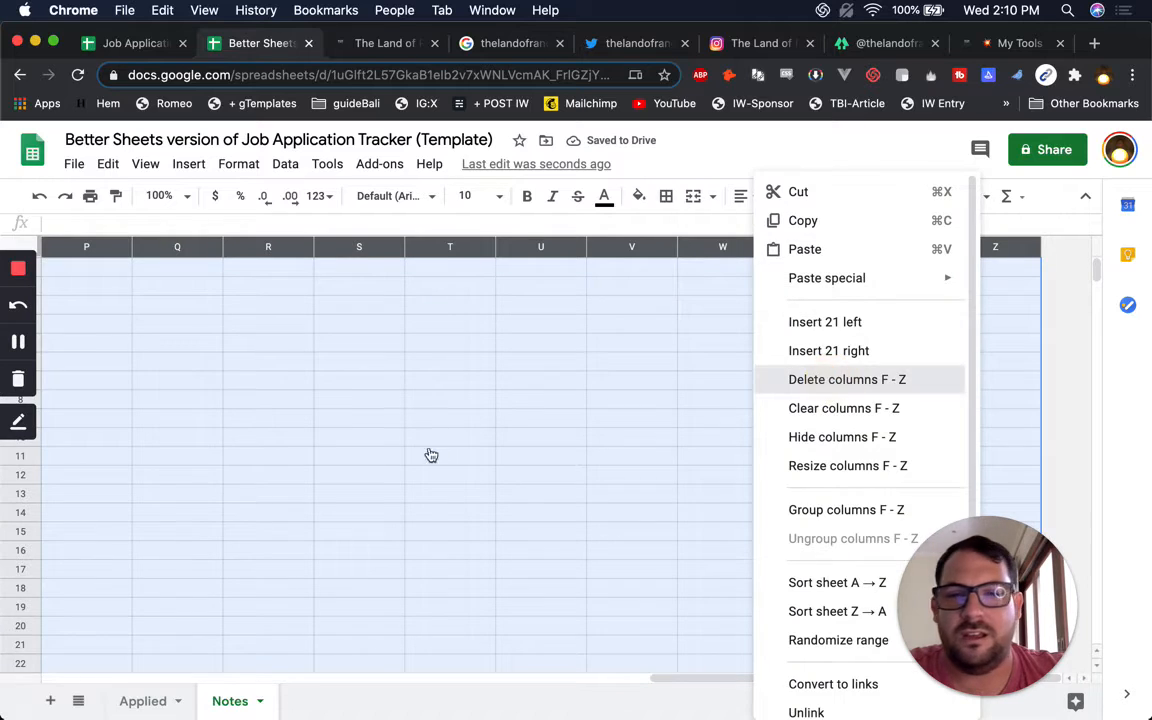
pyautogui.click(832, 380)
# Delete the empty rows 14 through 1000
pyautogui.click(20, 513)
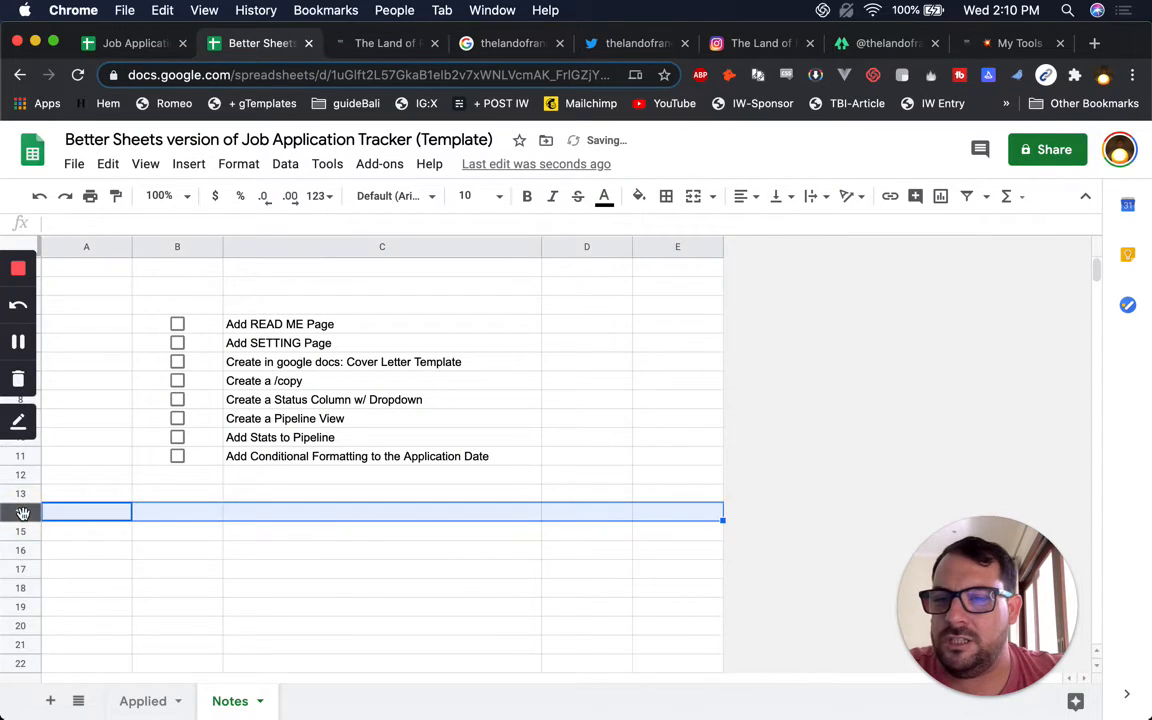
pyautogui.hotkey('ctrl', 'shift', 'Down')
pyautogui.rightClick(22, 516)
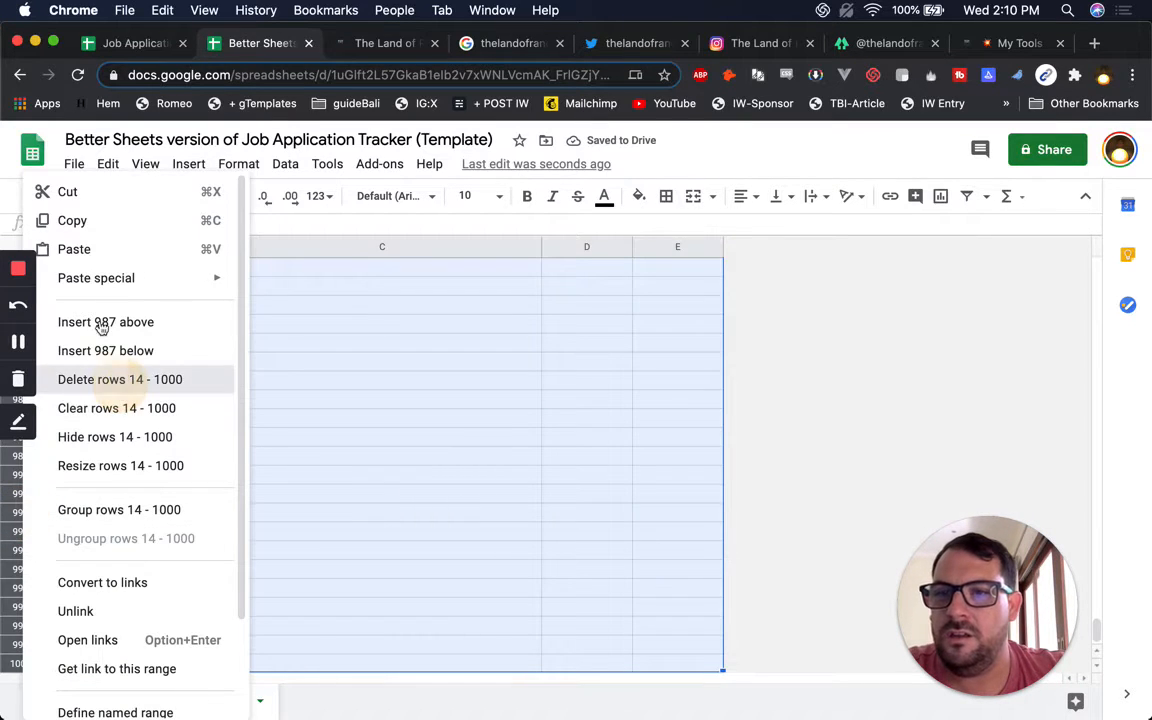
pyautogui.click(118, 381)
# Turn off gridlines on the Notes sheet
pyautogui.click(74, 163)
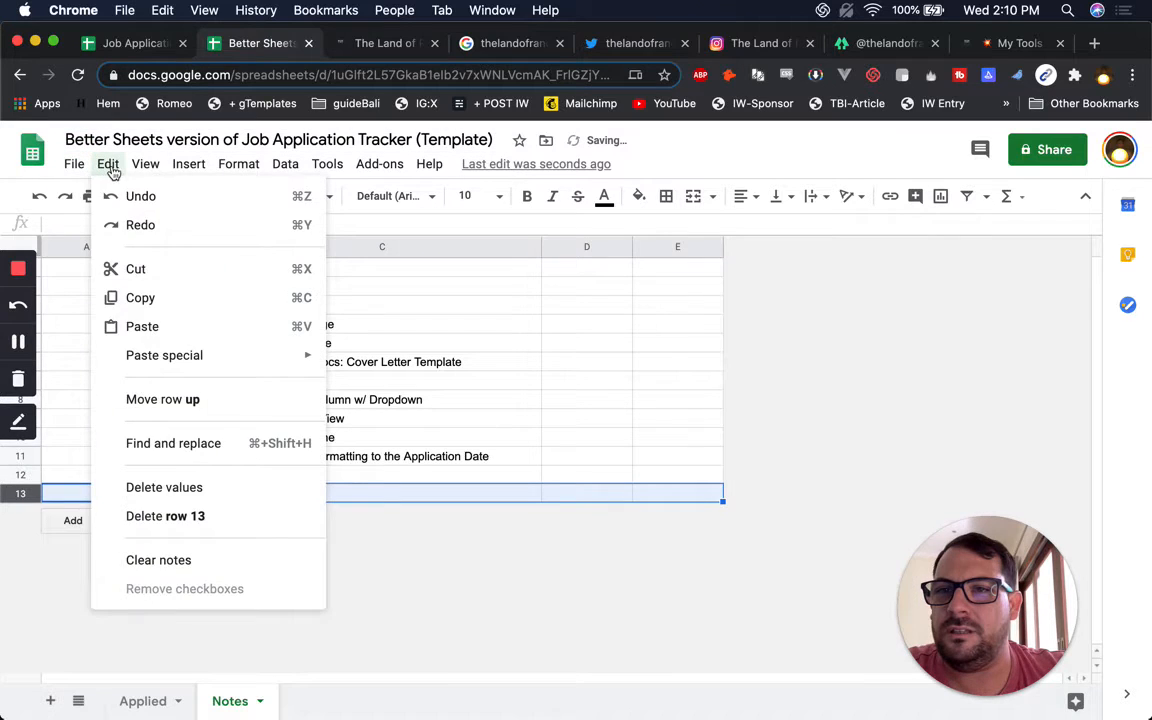
pyautogui.moveTo(155, 167)
pyautogui.click(190, 242)
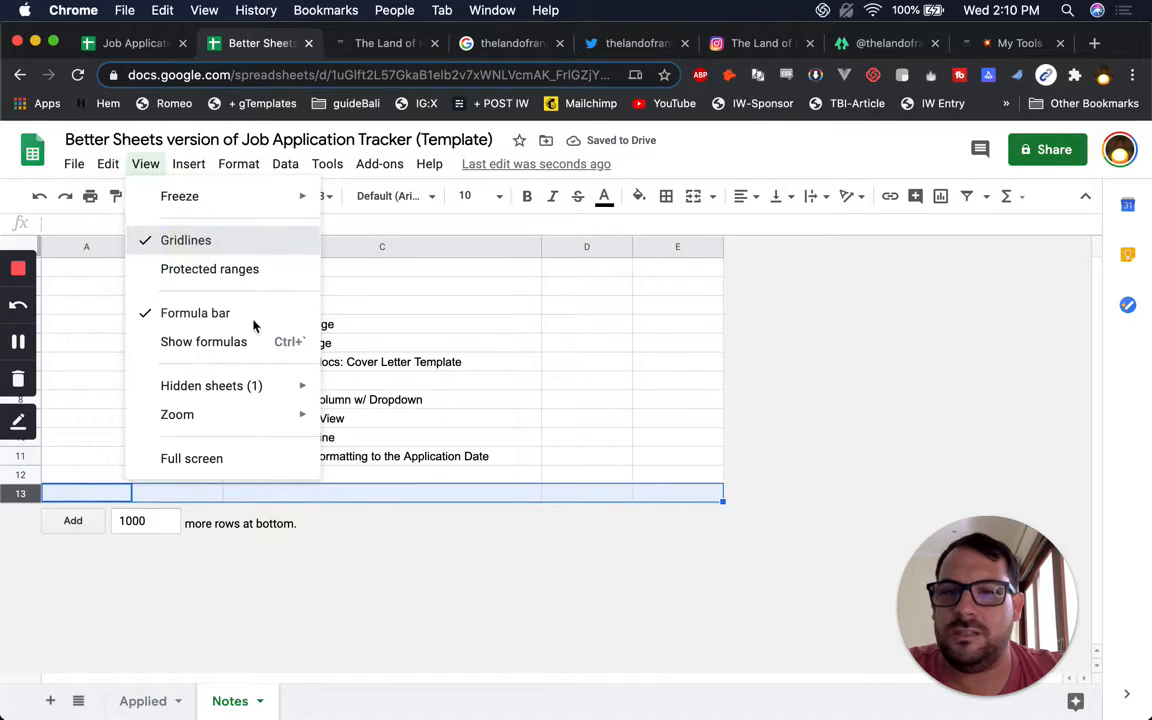
pyautogui.click(365, 378)
pyautogui.moveTo(387, 425); pyautogui.dragTo(178, 322)
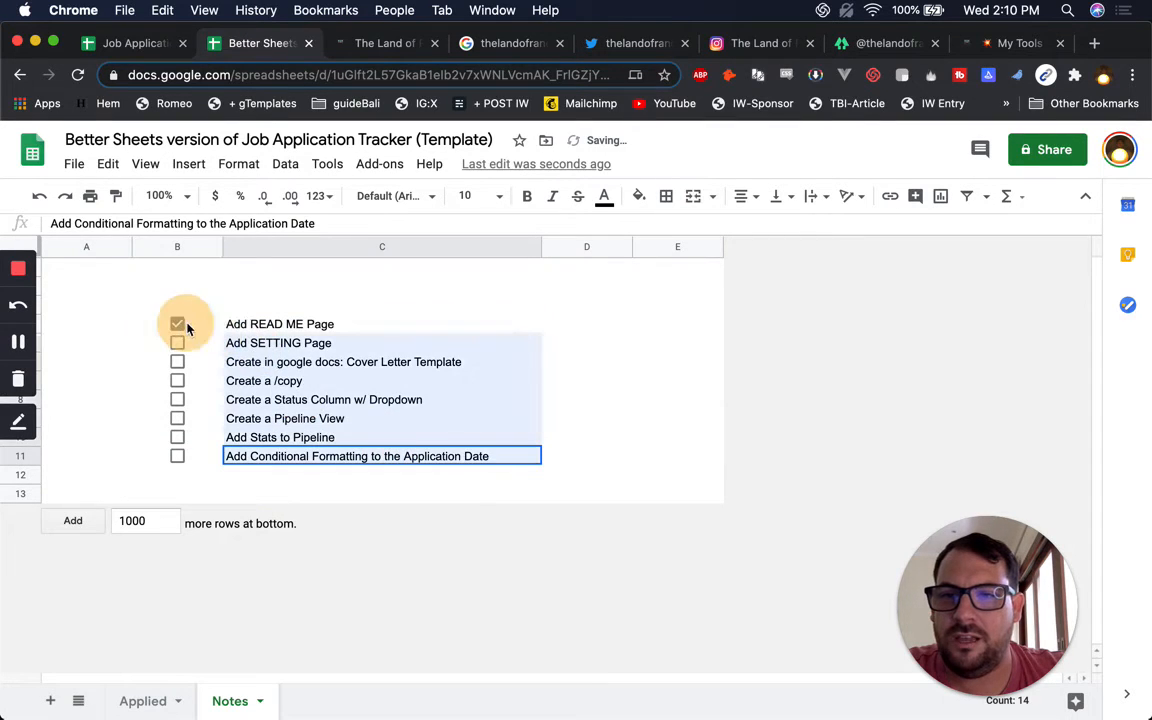
# Set the checklist font to Consolas and untick the accidentally checked first box
pyautogui.click(420, 198)
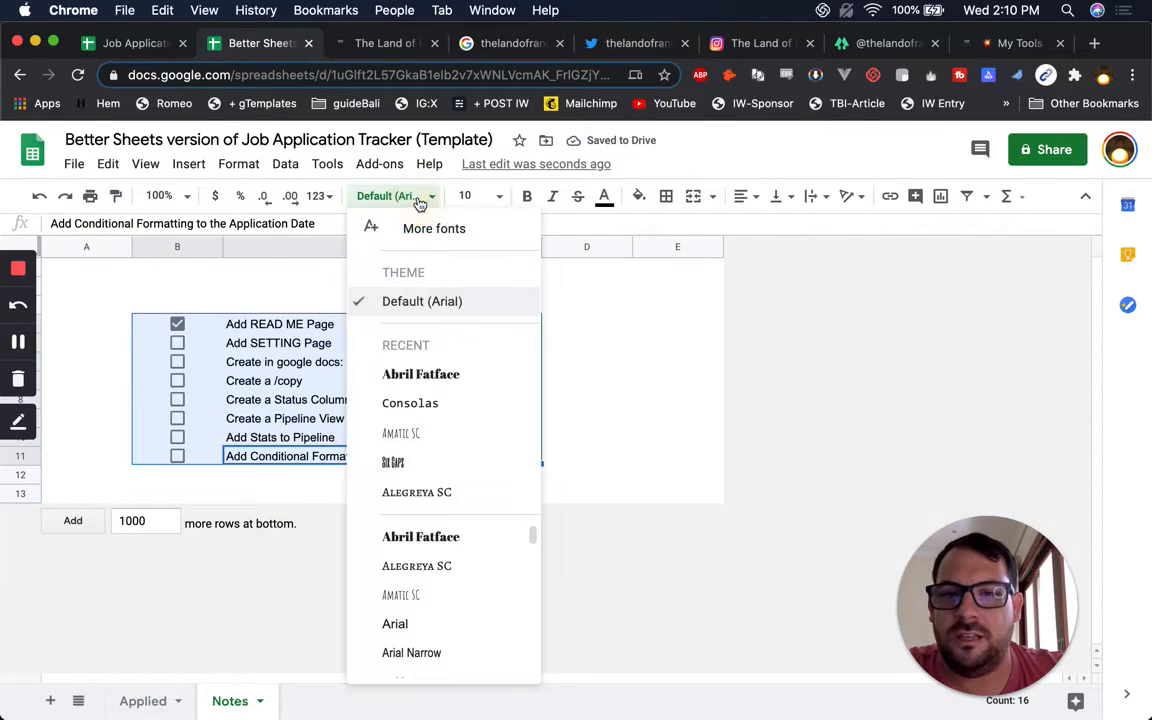
pyautogui.click(437, 403)
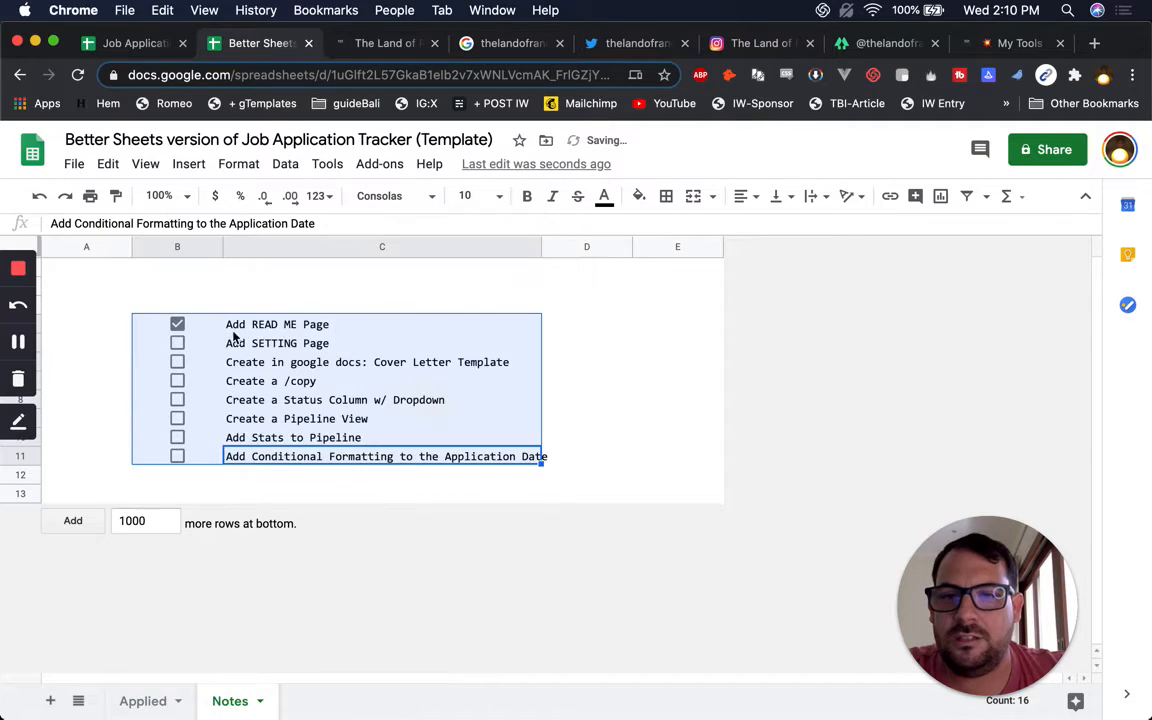
pyautogui.click(177, 324)
pyautogui.click(240, 328)
pyautogui.keyDown('shift'); pyautogui.click(188, 460); pyautogui.keyUp('shift')
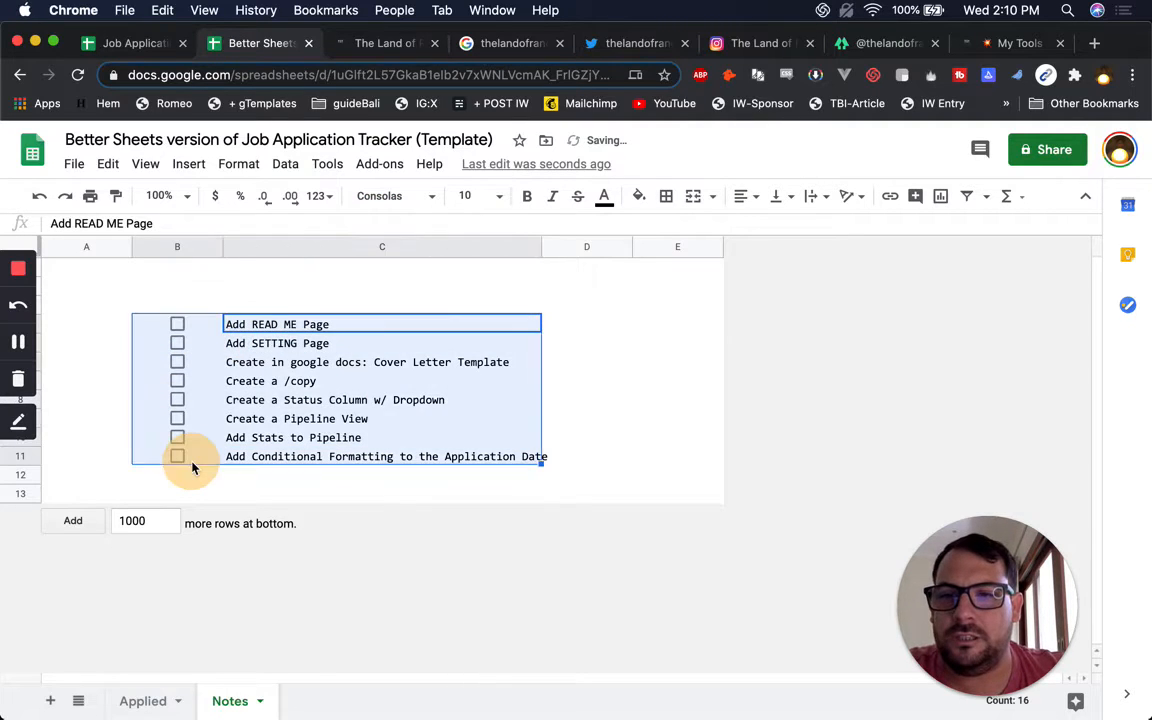
# Set the checklist to font size 20 and widen column C to fit the tasks
pyautogui.click(484, 200)
pyautogui.write('20')
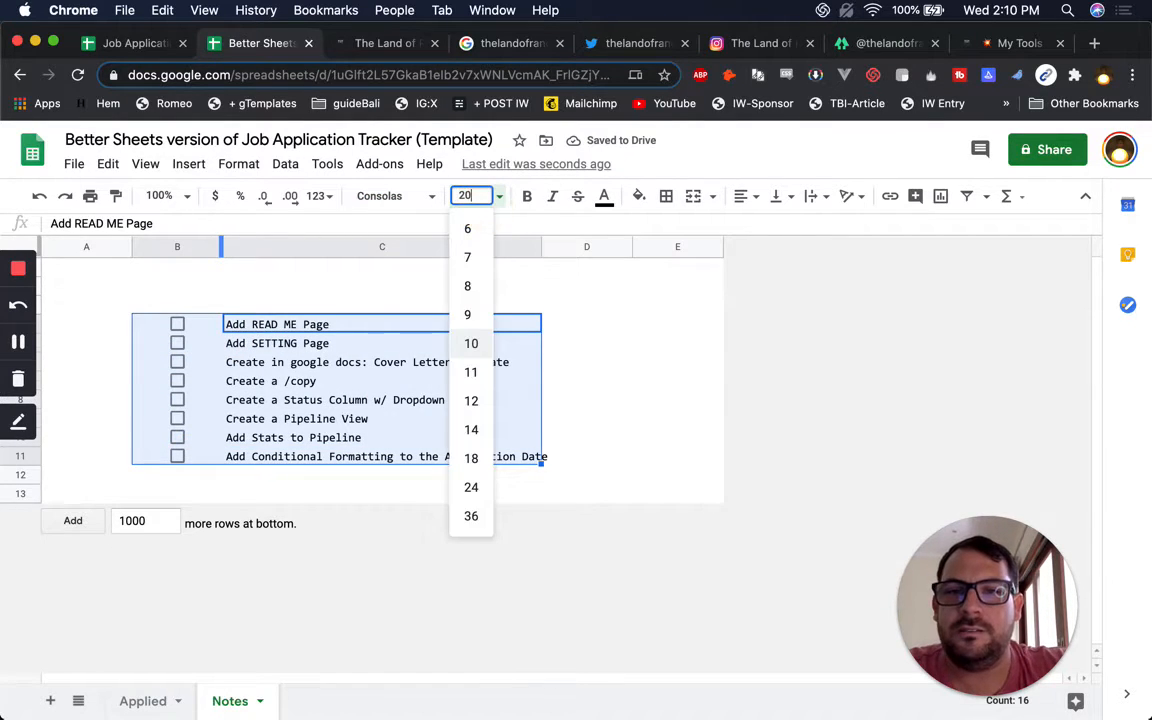
pyautogui.press('Return')
pyautogui.click(512, 395)
pyautogui.moveTo(537, 249); pyautogui.dragTo(811, 306)
pyautogui.click(536, 313)
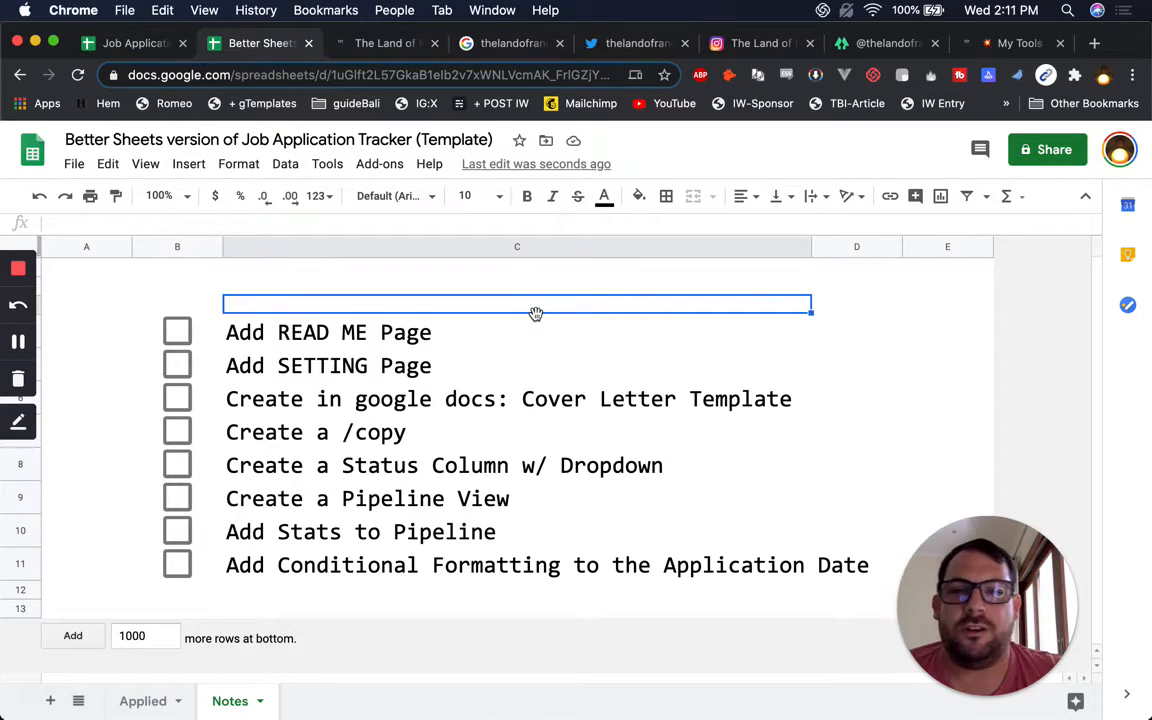
pyautogui.click(263, 533)
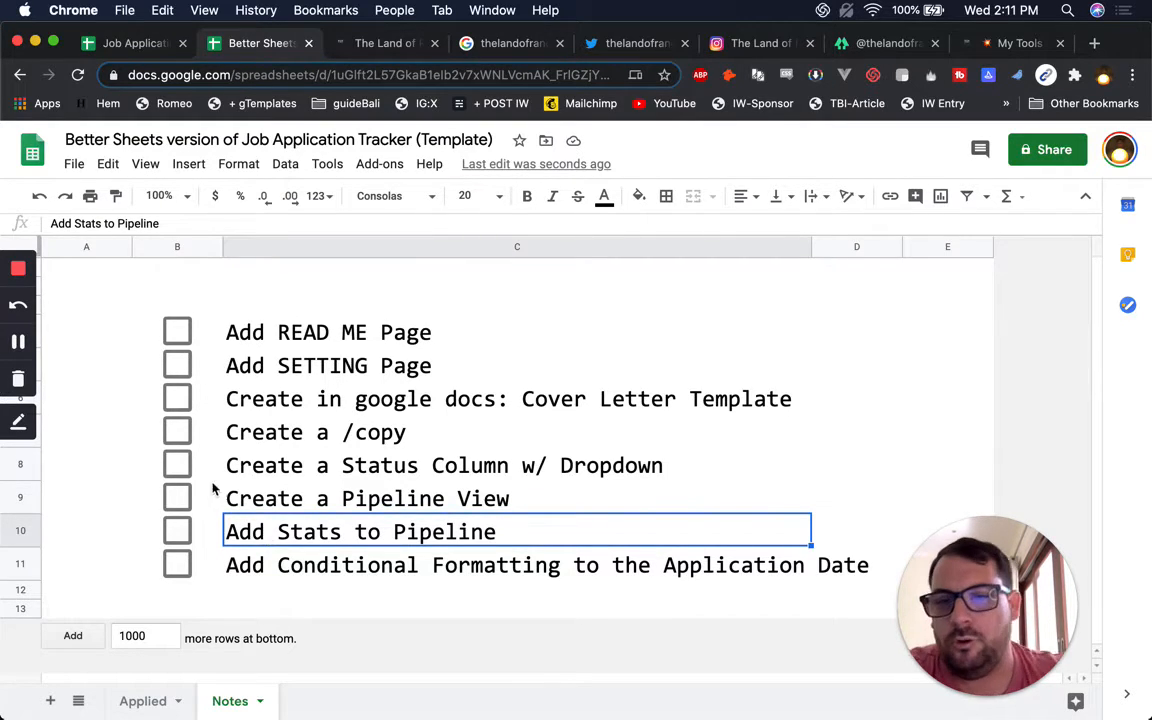
pyautogui.click(271, 343)
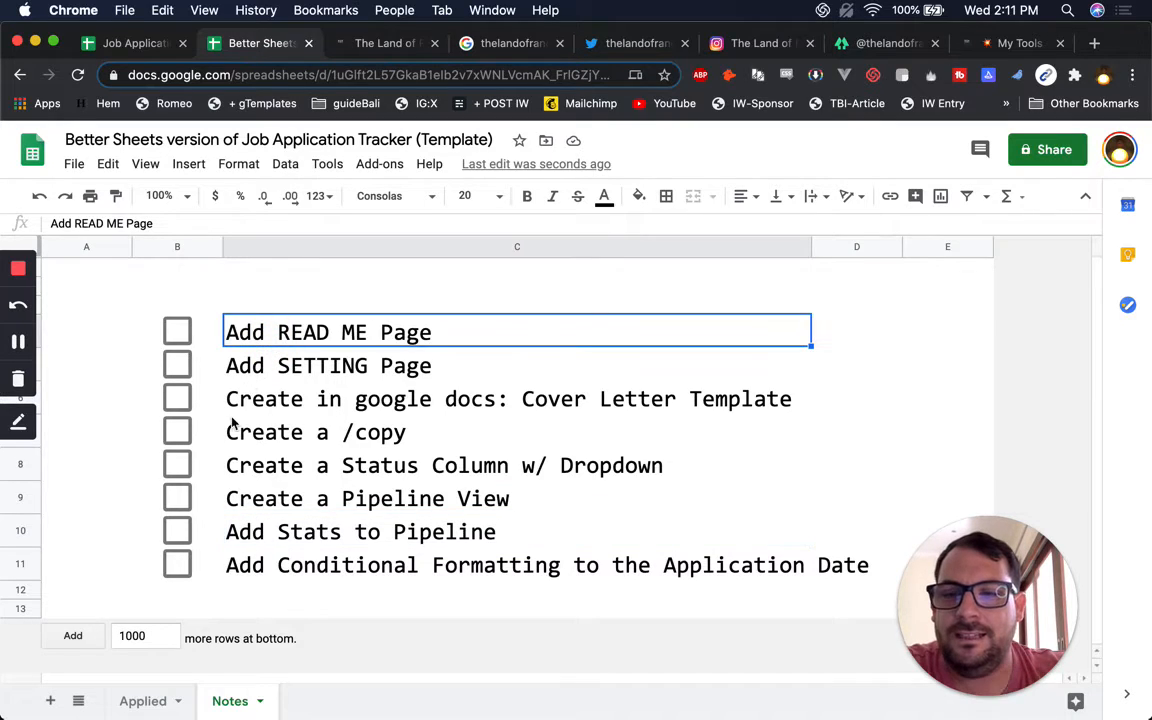
# Check the greeting in Applied cell A1, then name the new blank sheet READ ME
pyautogui.click(160, 703)
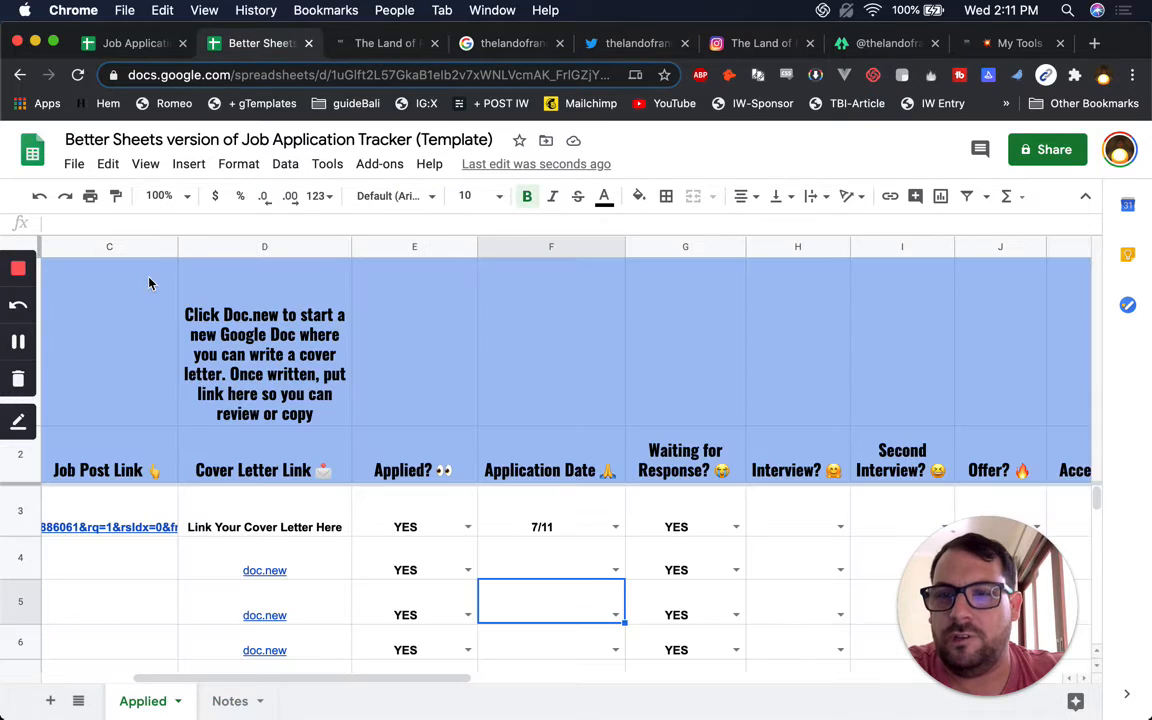
pyautogui.click(149, 284)
pyautogui.hscroll(-5, 140, 300)
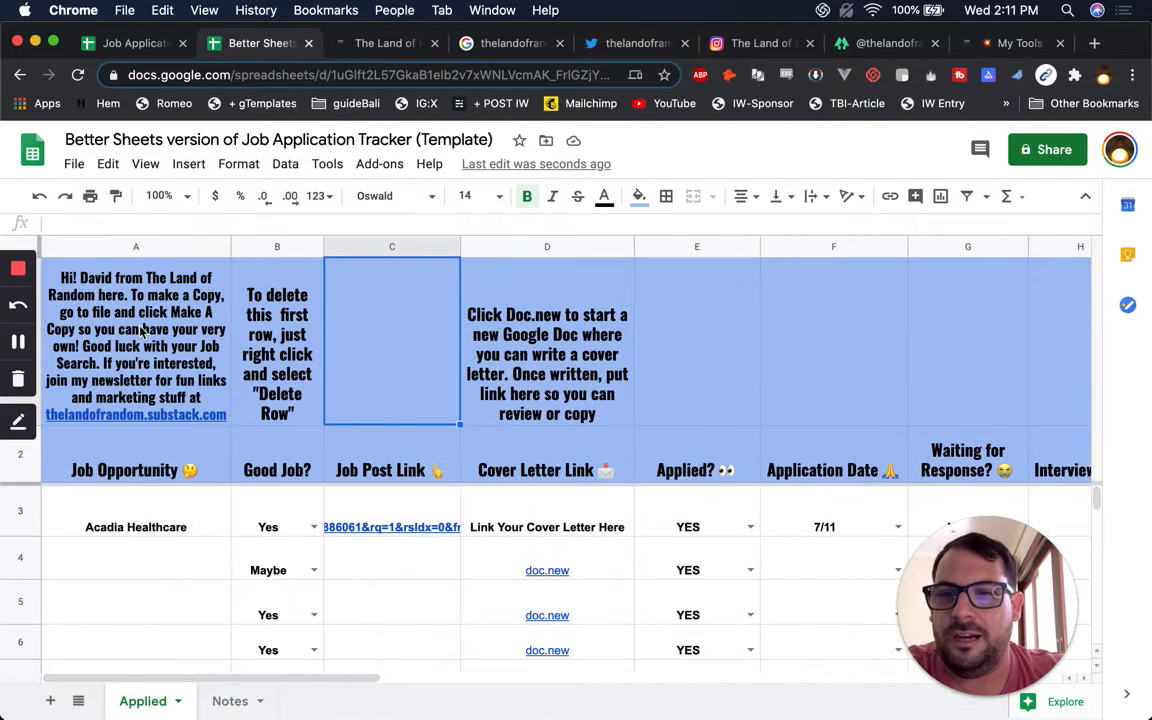
pyautogui.click(136, 319)
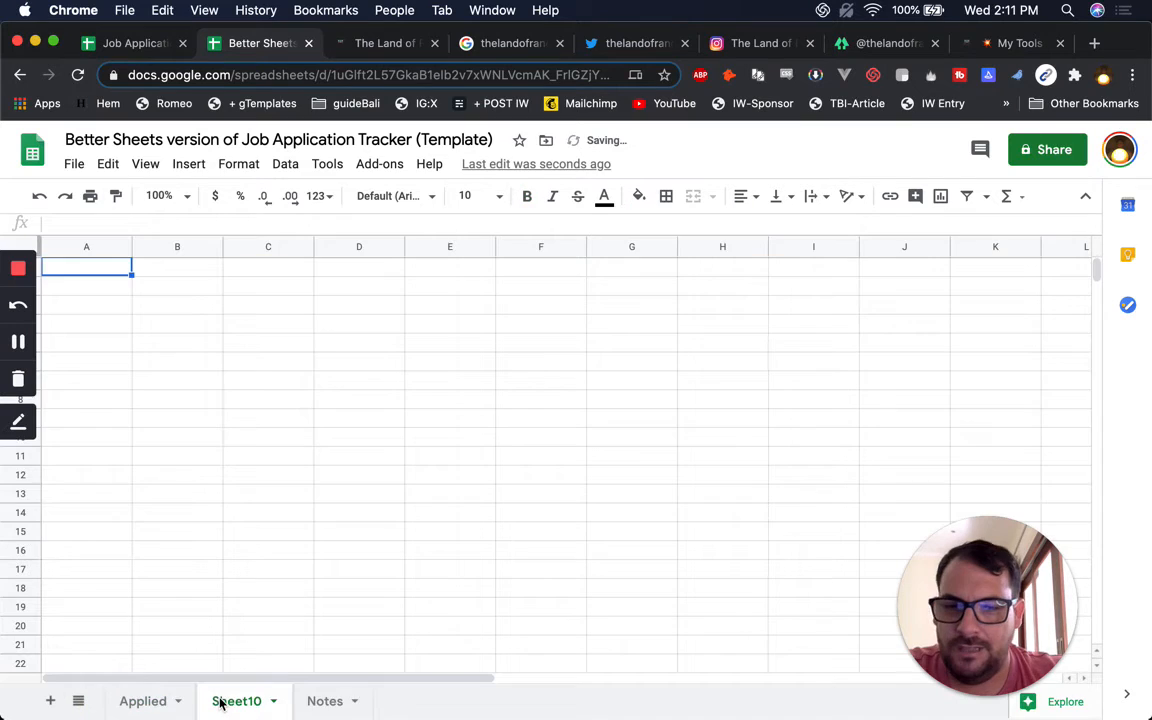
pyautogui.doubleClick(219, 697)
pyautogui.write('READ ME')
pyautogui.press('Return')
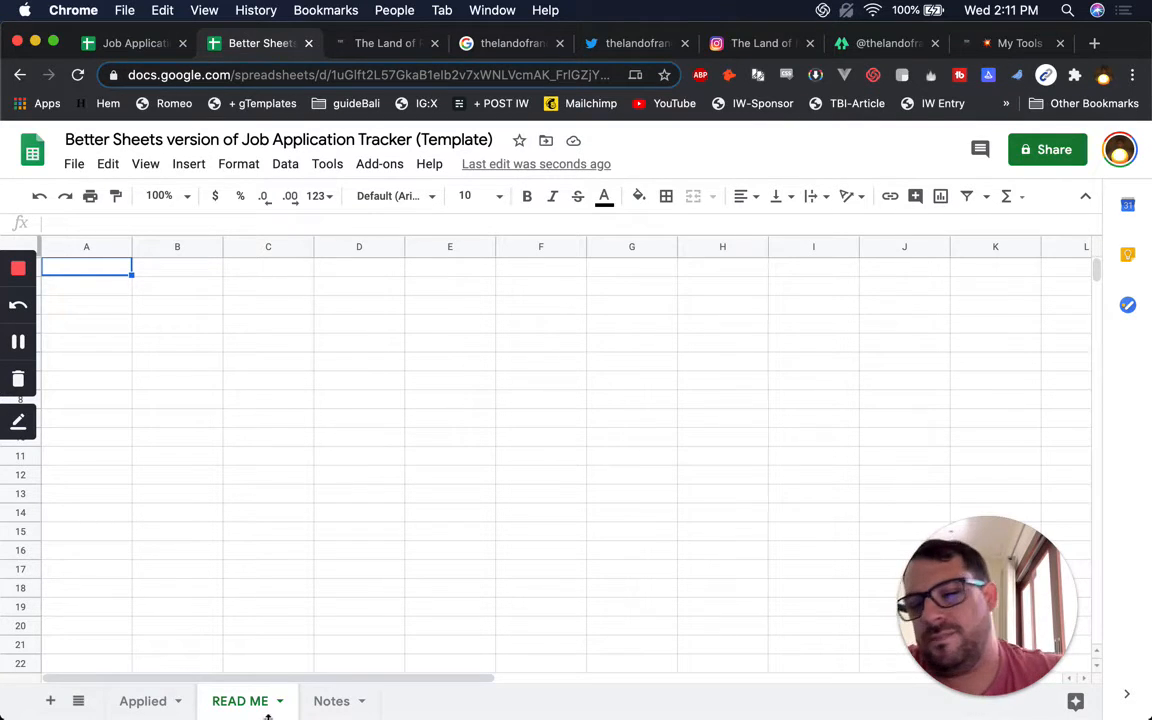
# Rename the sheet to START HERE, then INTRO PAGe, and finally back to READ ME
pyautogui.doubleClick(226, 701)
pyautogui.write('START HERE')
pyautogui.press('Return')
pyautogui.doubleClick(257, 703)
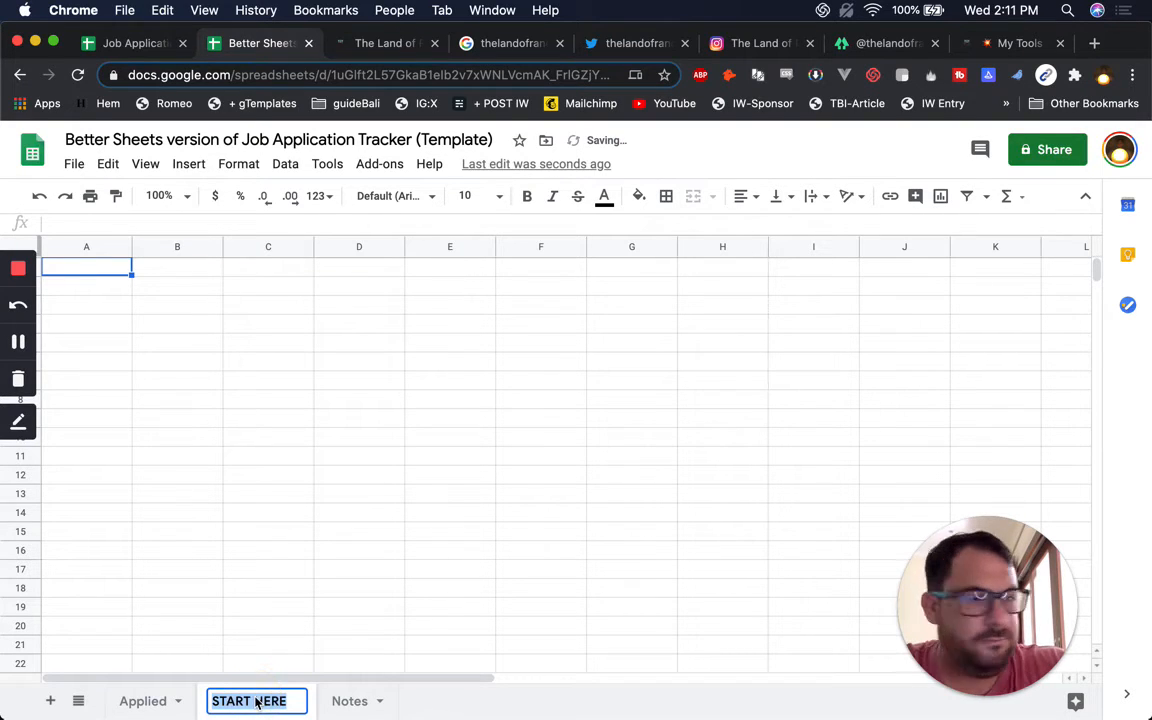
pyautogui.press('BackSpace')
pyautogui.write('INTRO PAGe')
pyautogui.press('super+a')
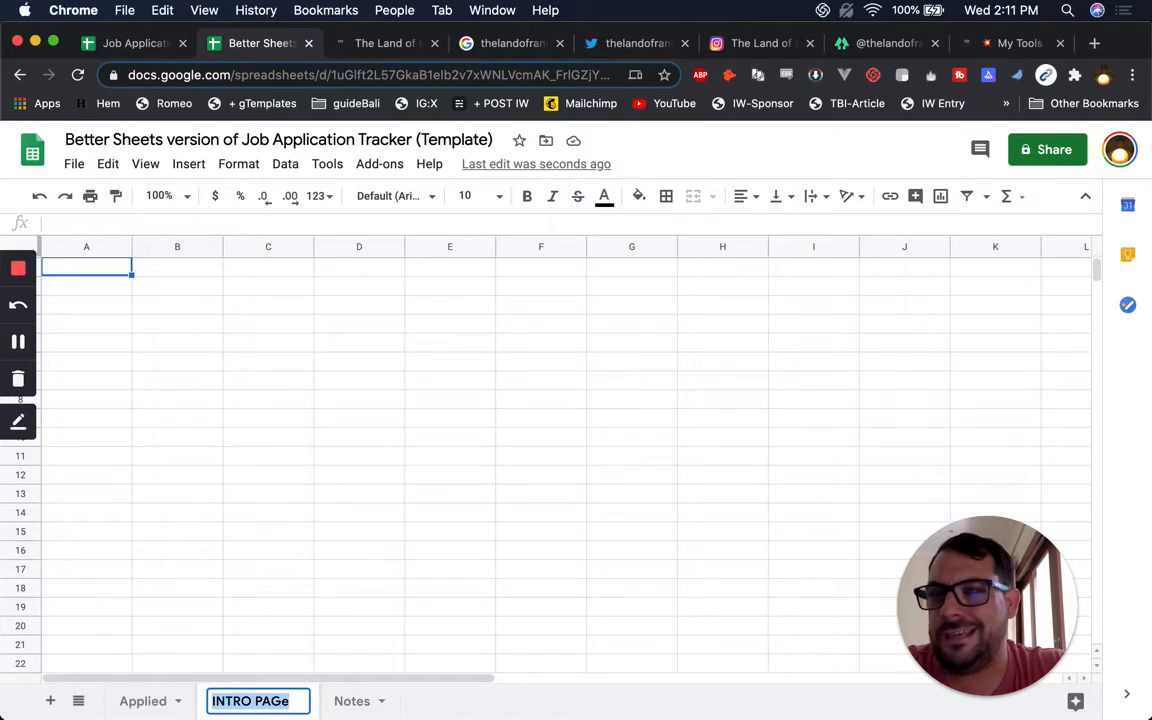
pyautogui.write('READ ME')
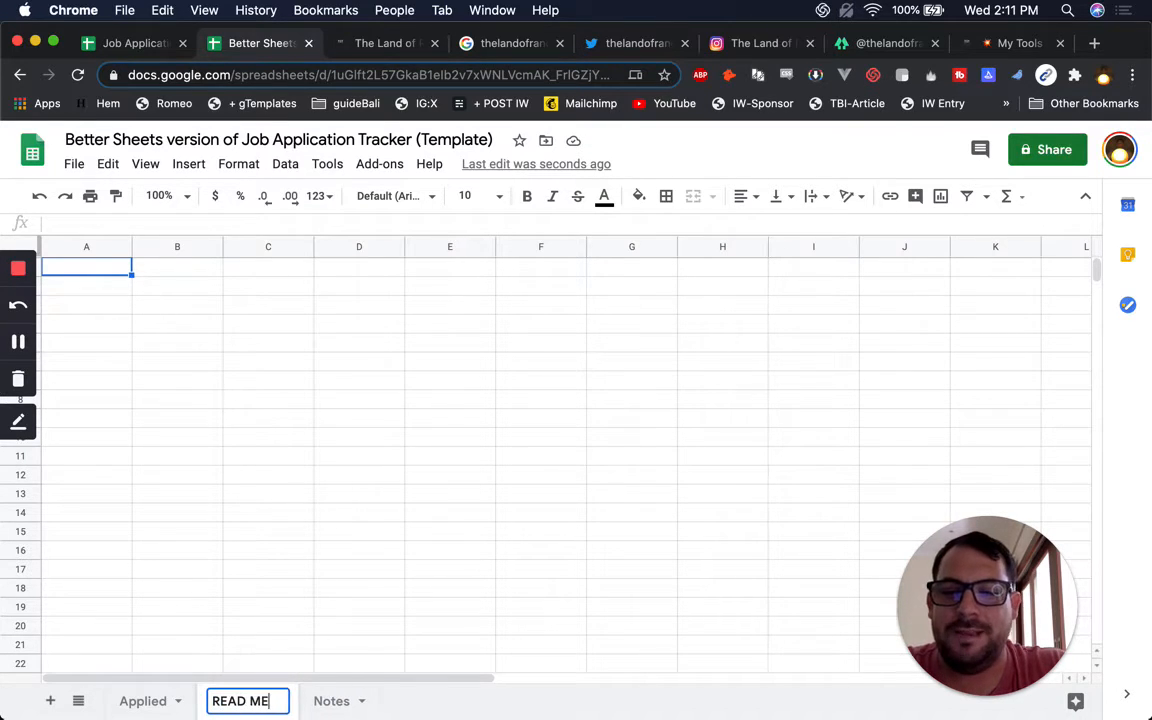
pyautogui.press('Return')
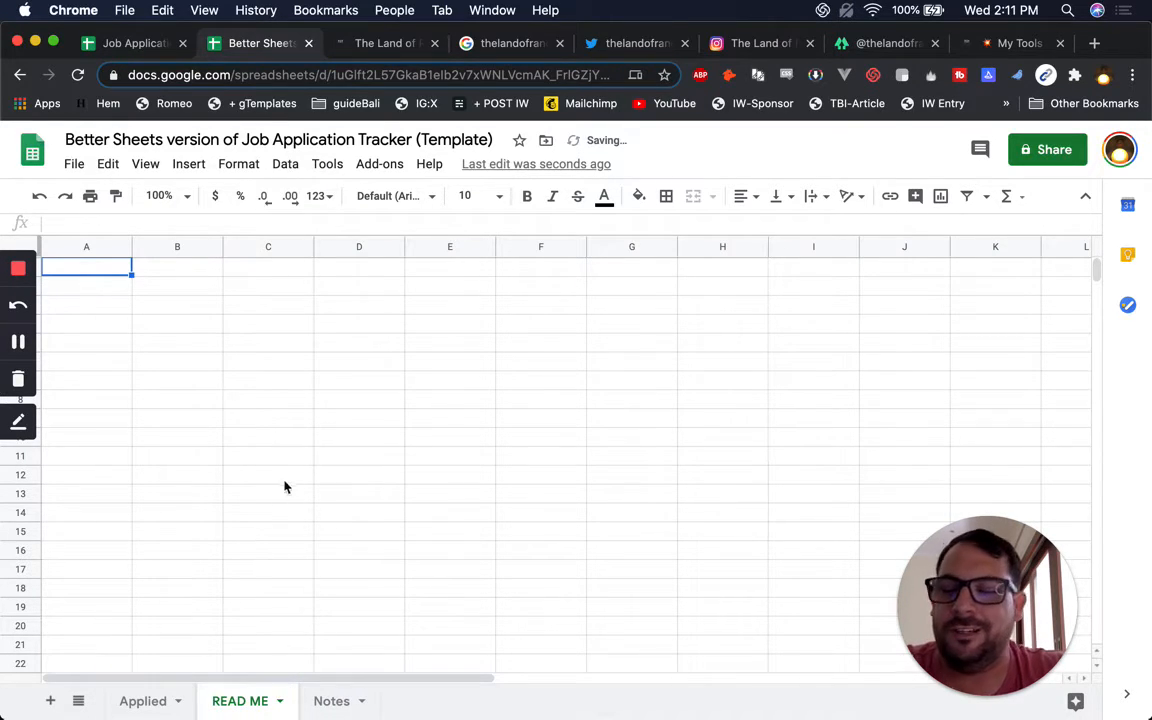
# Narrow the browser window and copy the greeting text from Applied cell A1
pyautogui.moveTo(6, 24); pyautogui.dragTo(68, 24)
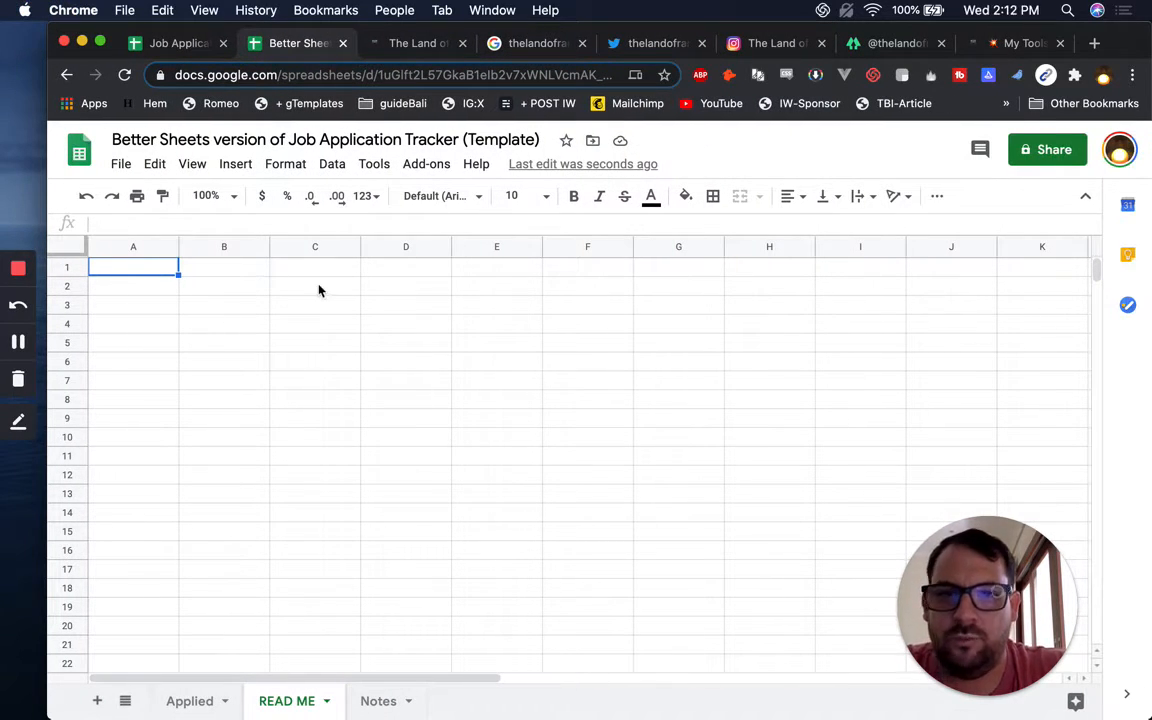
pyautogui.click(190, 701)
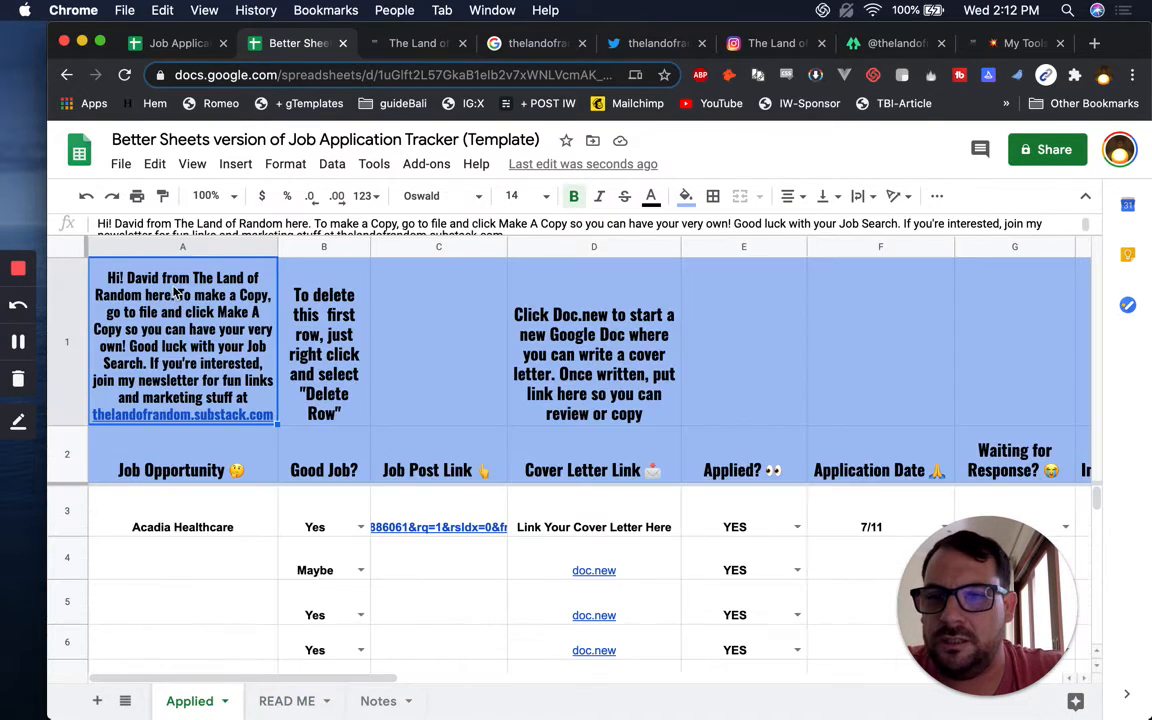
pyautogui.click(171, 286)
pyautogui.press('super+c')
pyautogui.click(280, 701)
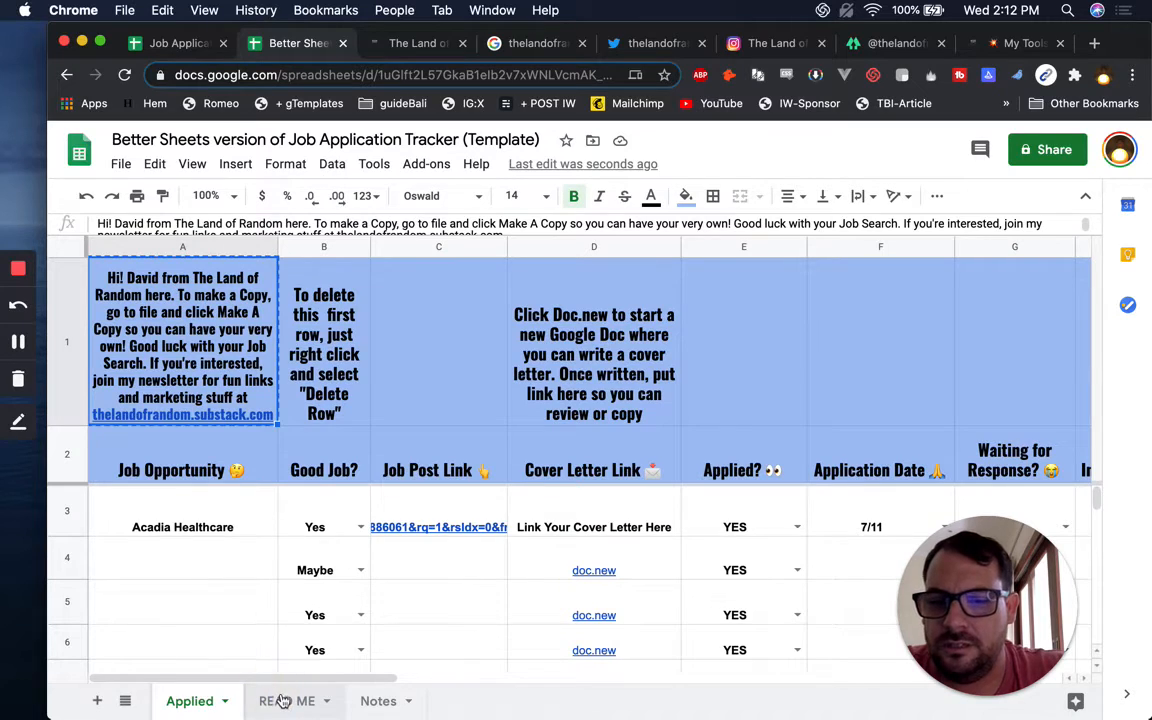
# Drag the READ ME sheet tab in front of the Applied sheet
pyautogui.click(176, 700)
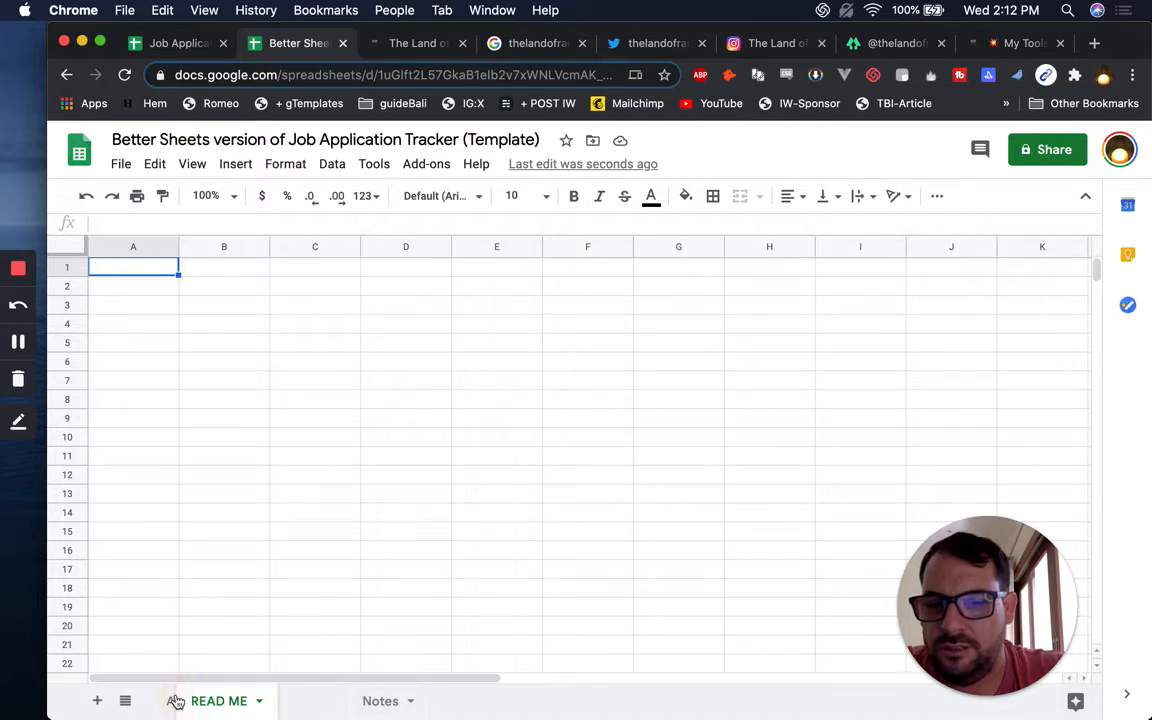
pyautogui.moveTo(259, 706); pyautogui.dragTo(159, 697)
pyautogui.moveTo(255, 707); pyautogui.dragTo(185, 705)
pyautogui.click(274, 704)
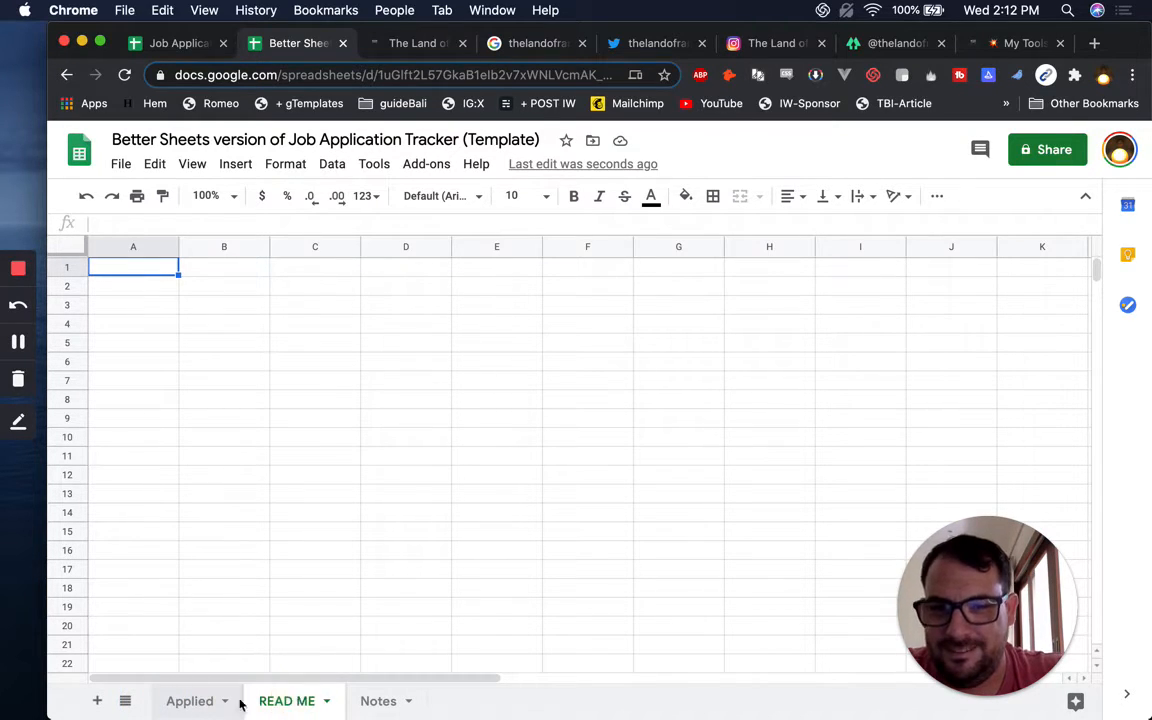
# Move Applied after READ ME, paste the welcome text into B5 and widen column B
pyautogui.click(314, 707)
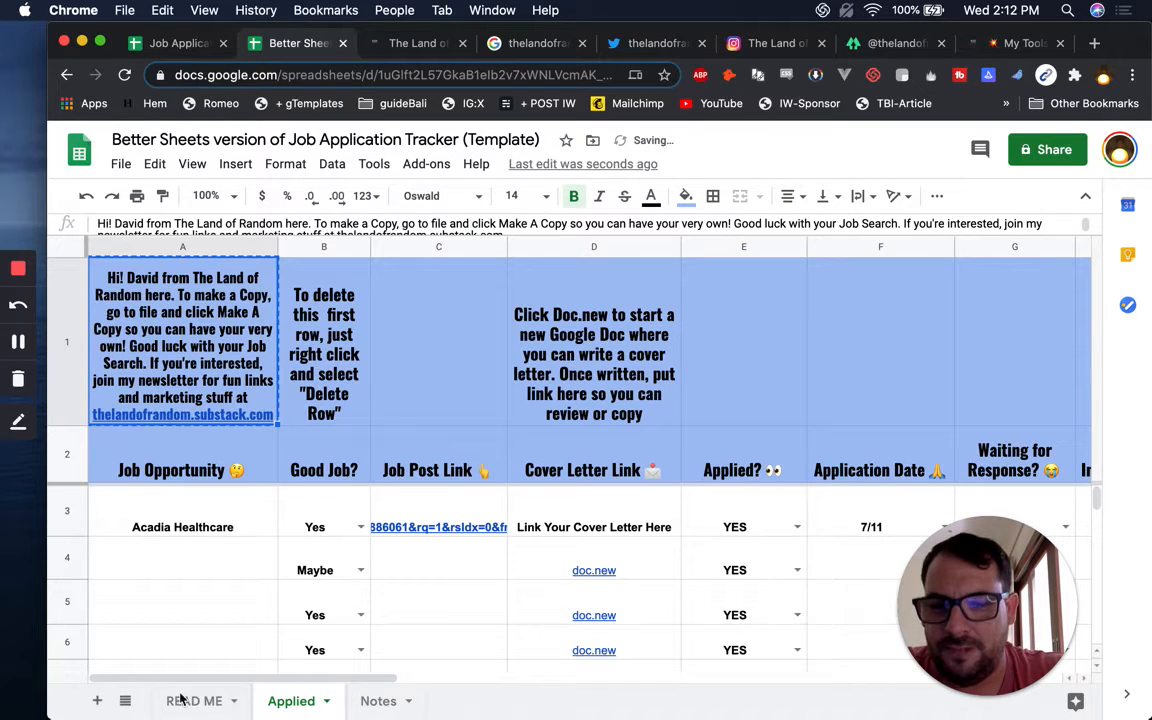
pyautogui.click(180, 700)
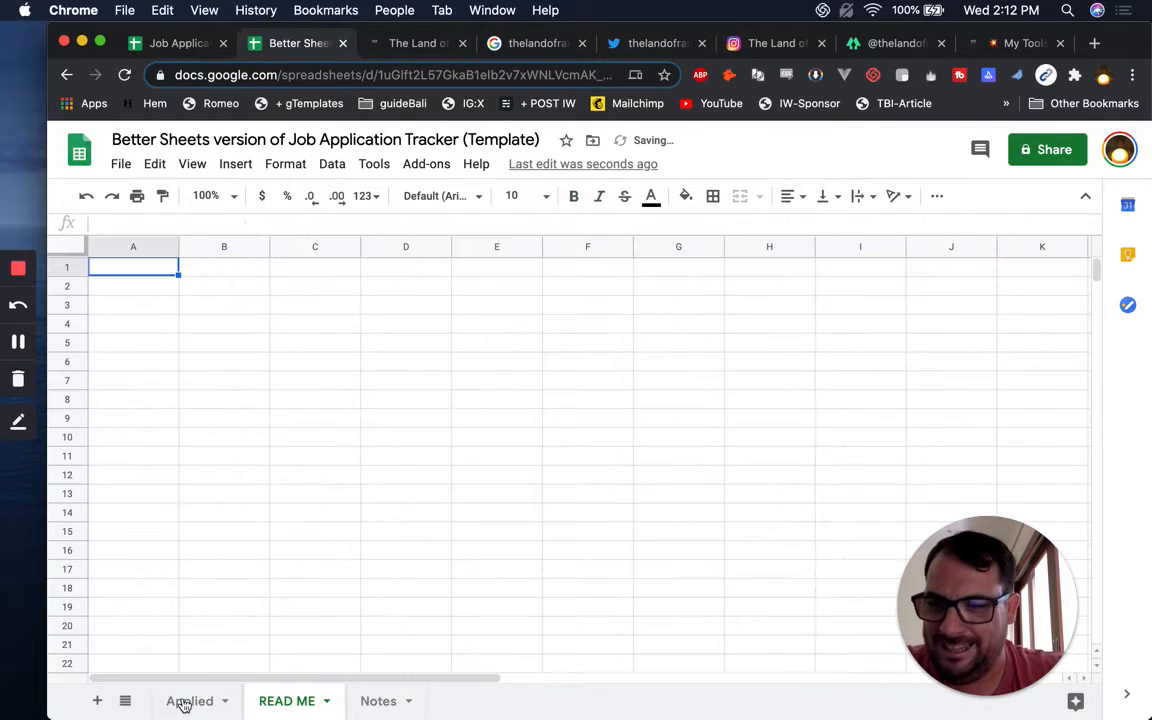
pyautogui.click(229, 702)
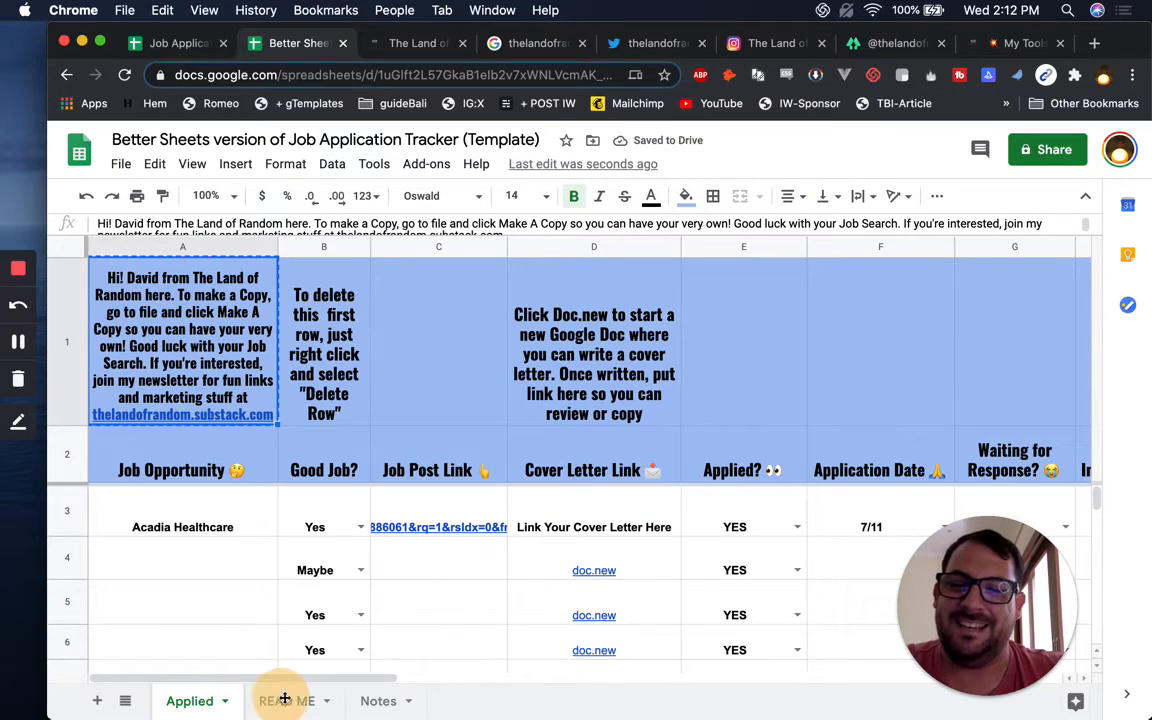
pyautogui.moveTo(229, 702); pyautogui.dragTo(307, 703)
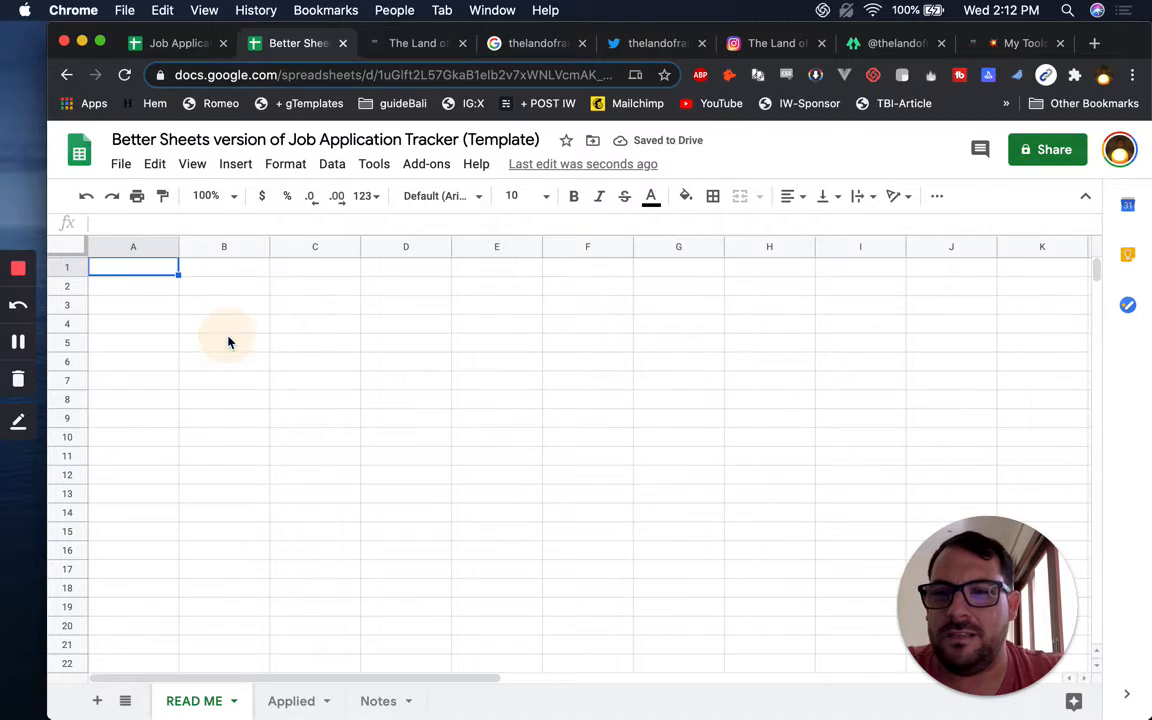
pyautogui.click(229, 339)
pyautogui.press('cmd+v')
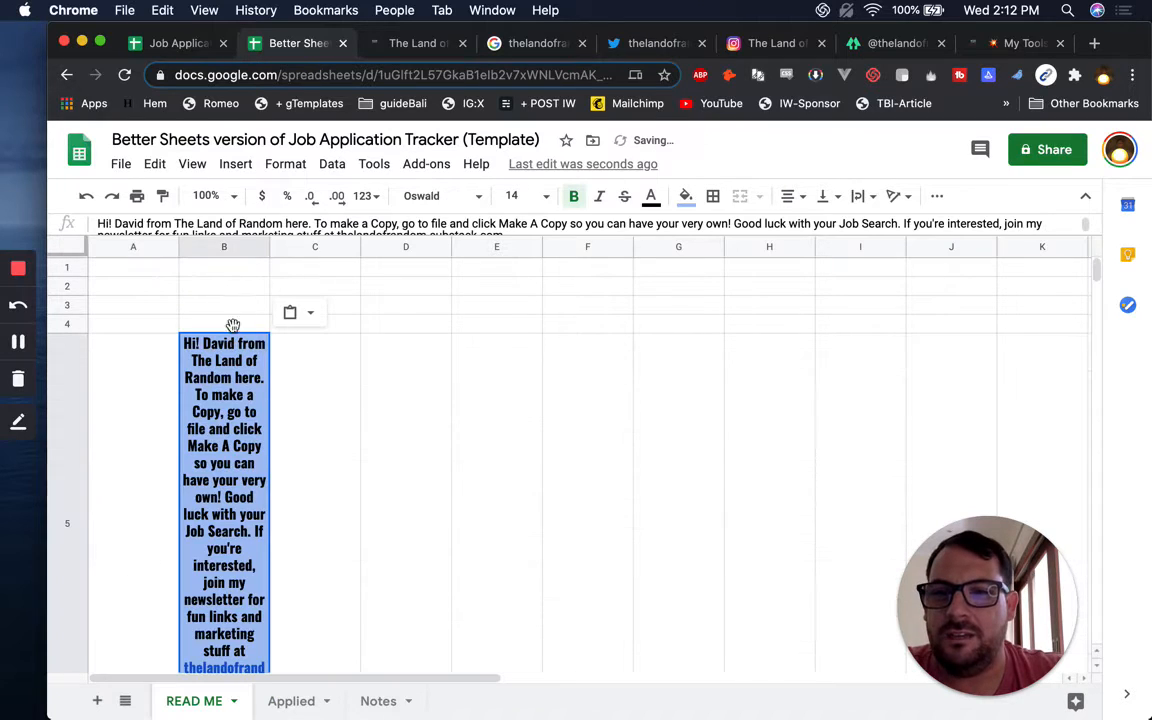
pyautogui.moveTo(269, 247); pyautogui.dragTo(641, 275)
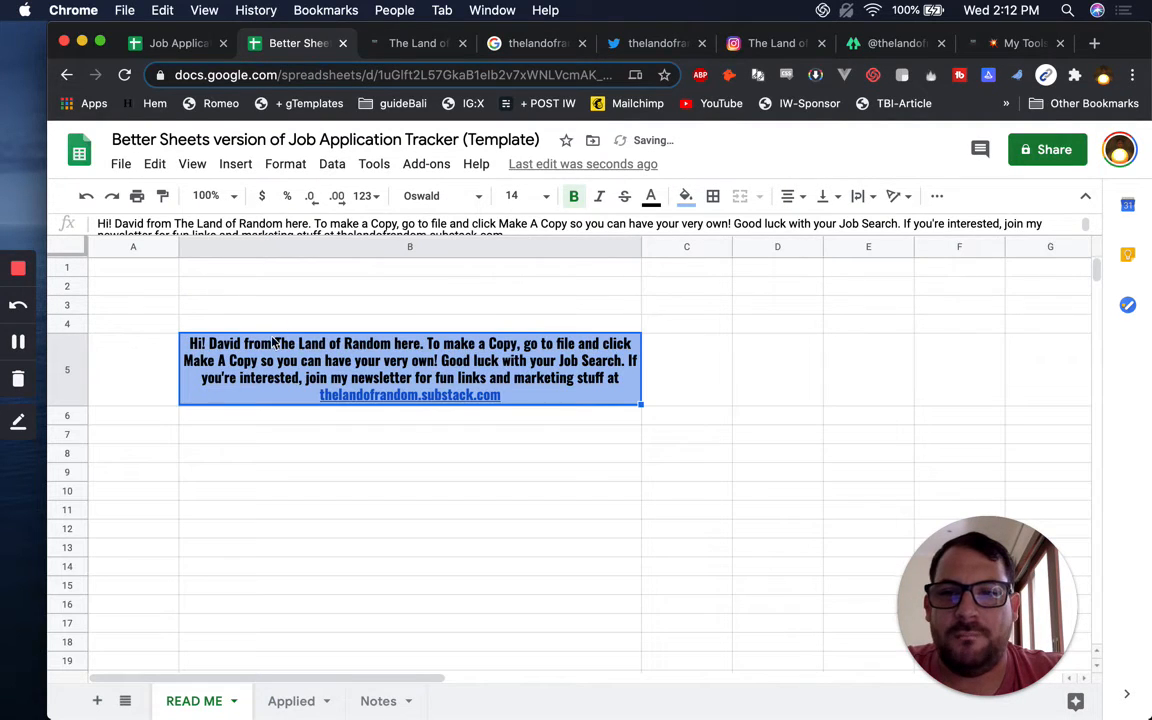
# Move the greeting sentence out of B5 into cell B3
pyautogui.click(194, 390)
pyautogui.click(429, 343)
pyautogui.press('Return')
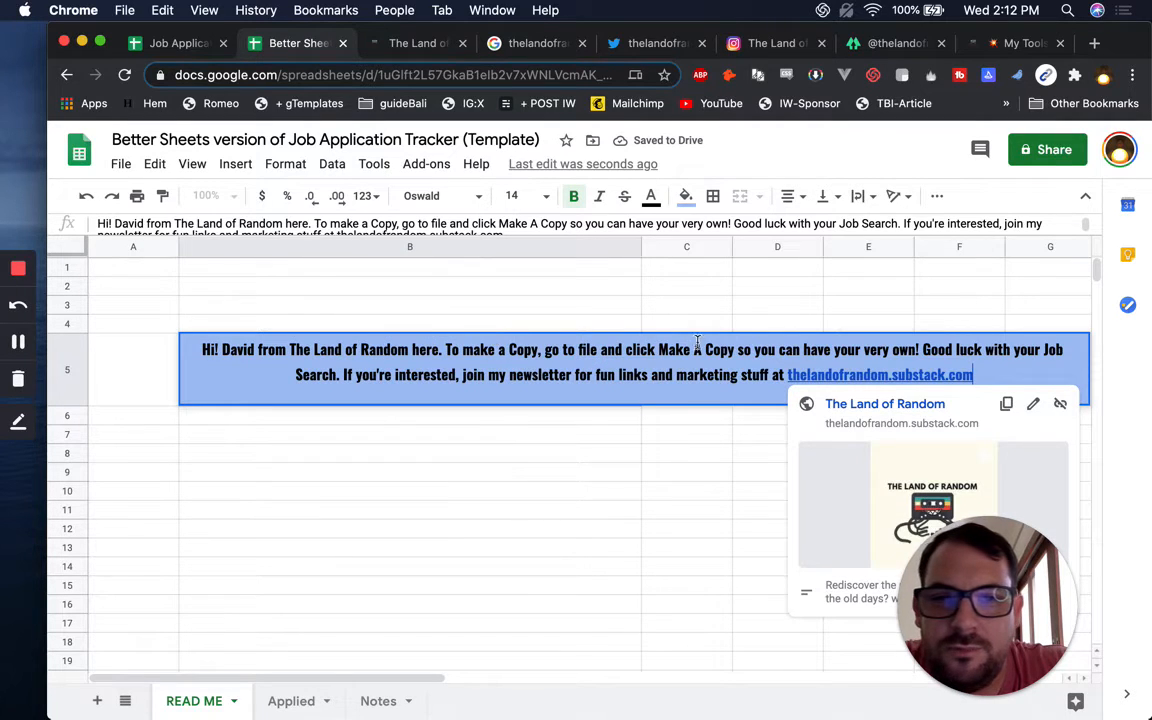
pyautogui.moveTo(445, 350); pyautogui.dragTo(164, 351)
pyautogui.press('BackSpace')
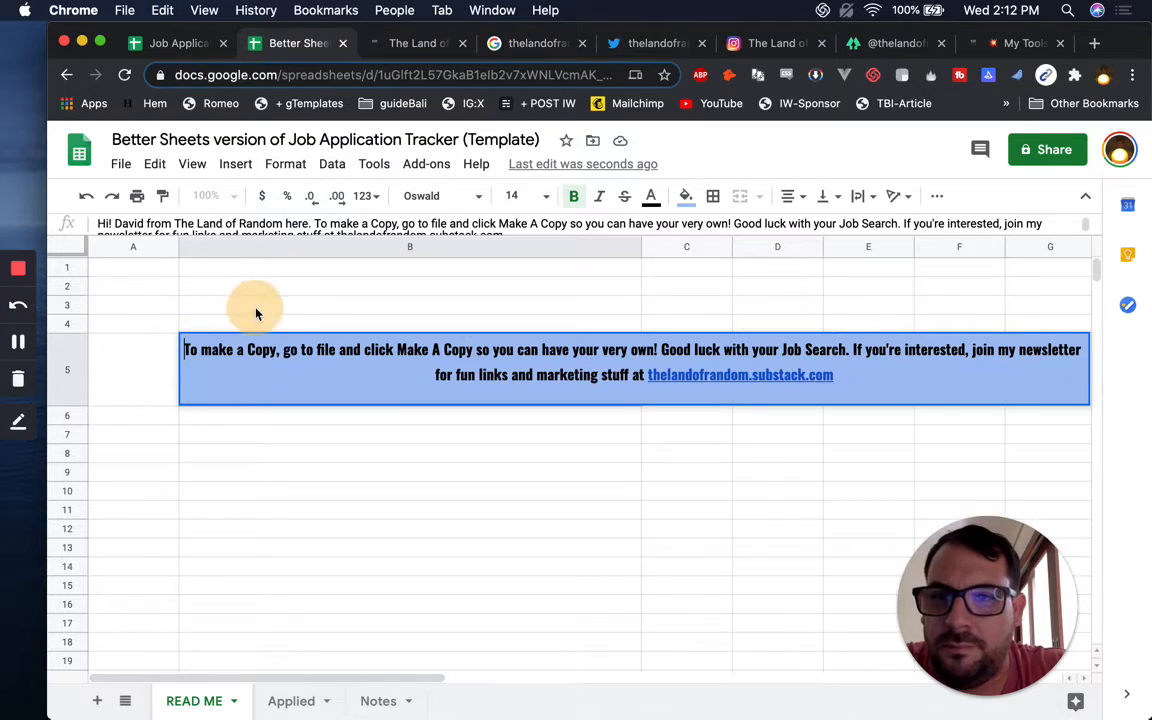
pyautogui.click(261, 306)
pyautogui.hotkey('ctrl', 'v')
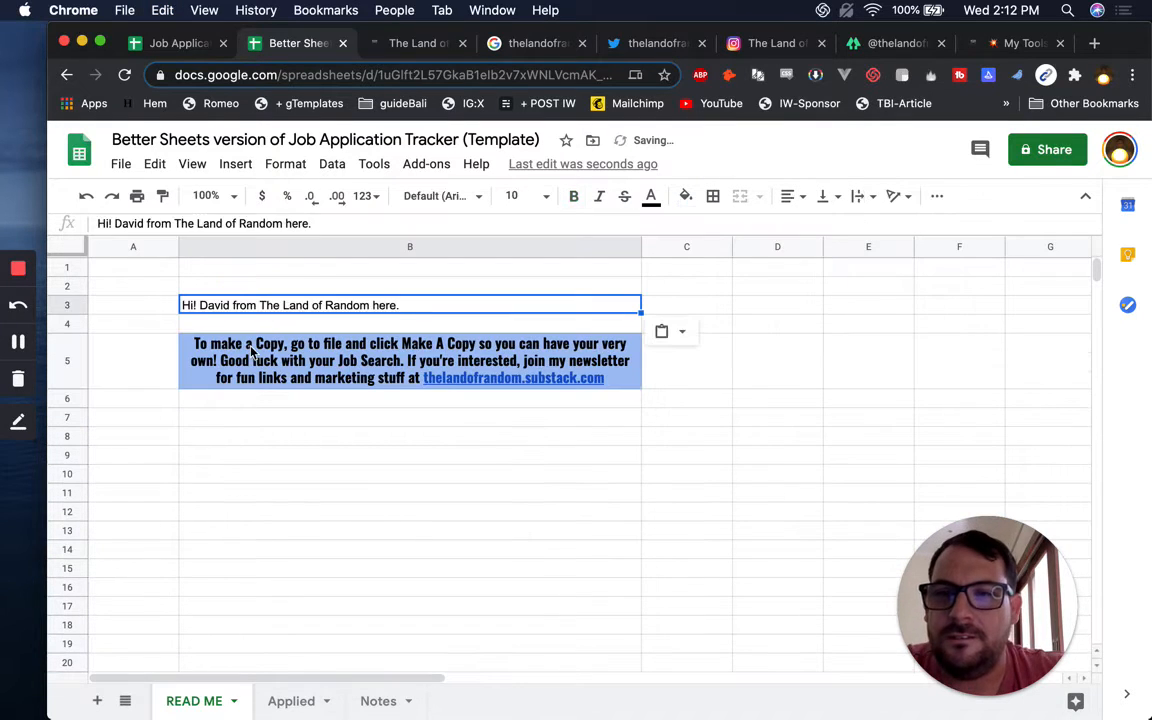
# Move the good-luck and newsletter sentences into B7 and set B5 to 'Make a Copy'
pyautogui.click(271, 366)
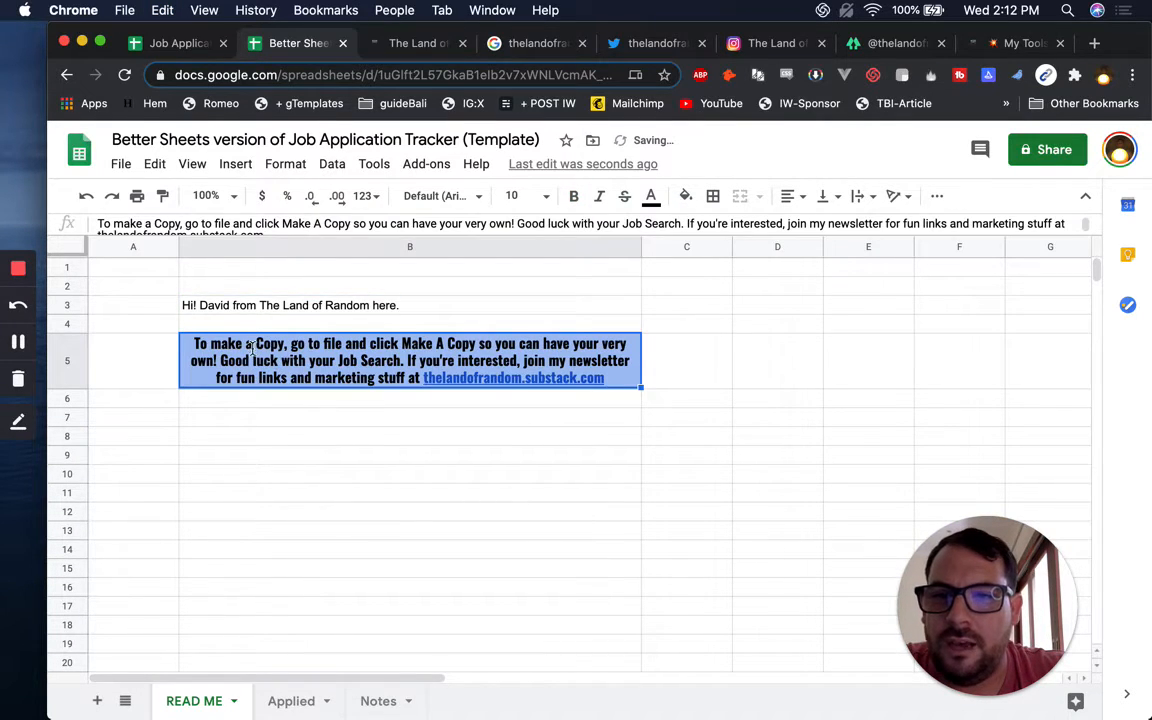
pyautogui.doubleClick(250, 345)
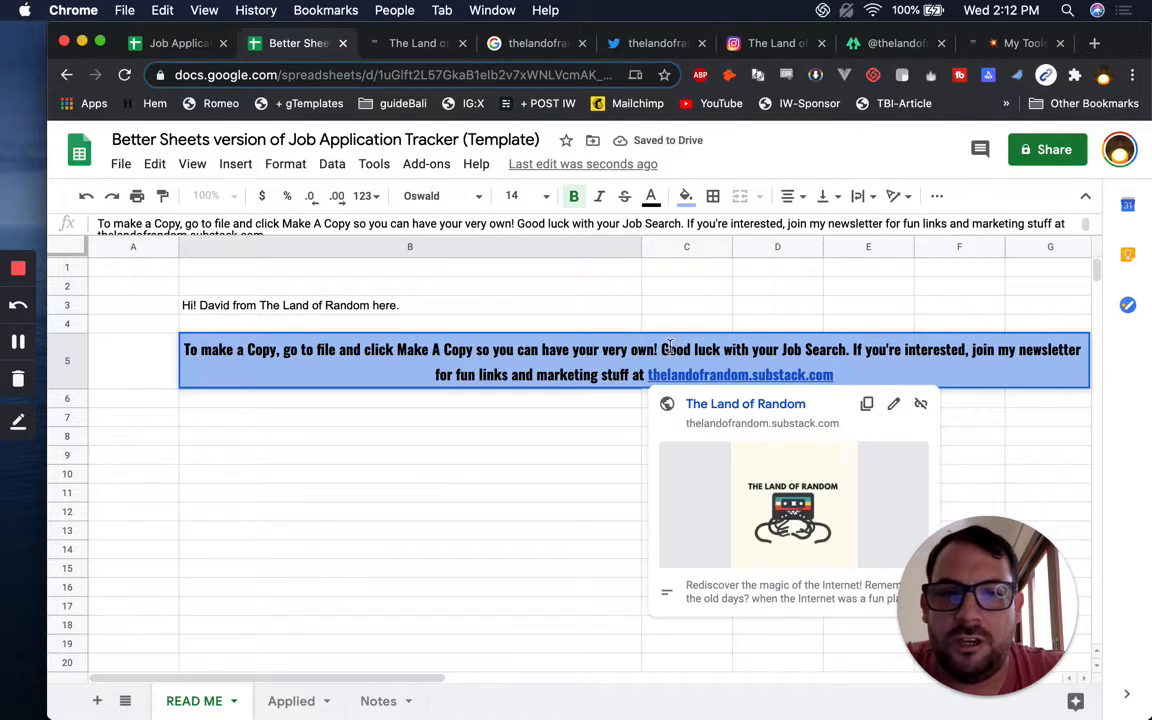
pyautogui.moveTo(665, 348); pyautogui.dragTo(846, 384)
pyautogui.press('BackSpace')
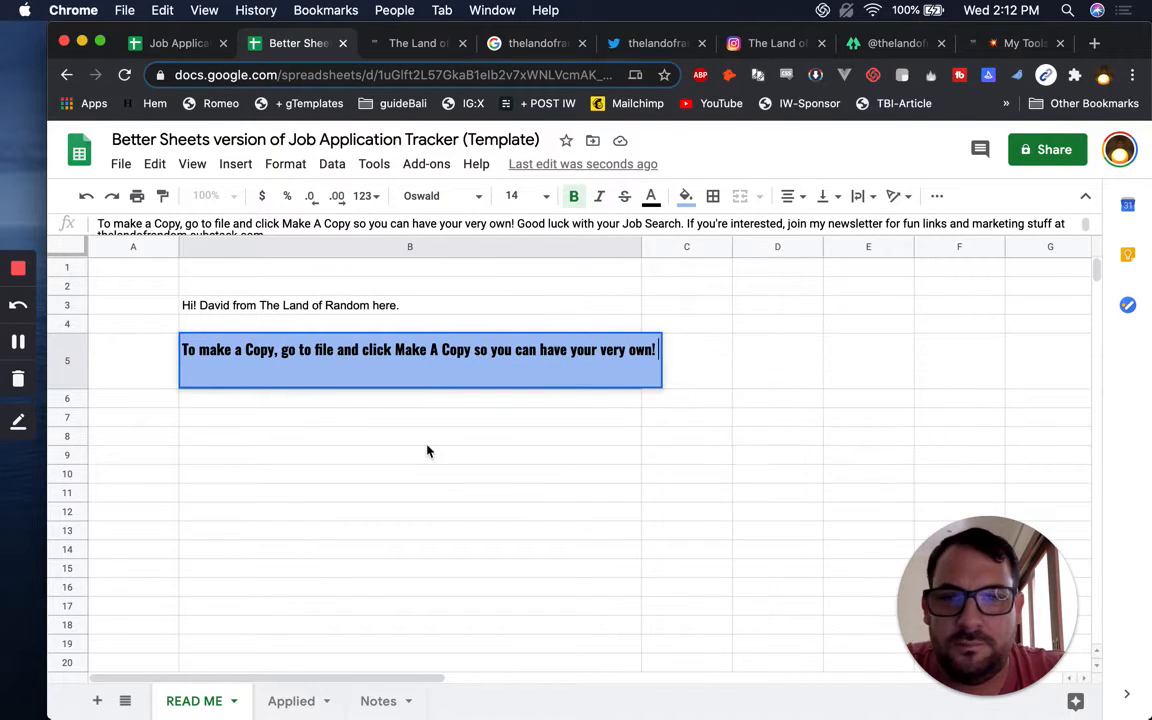
pyautogui.click(309, 425)
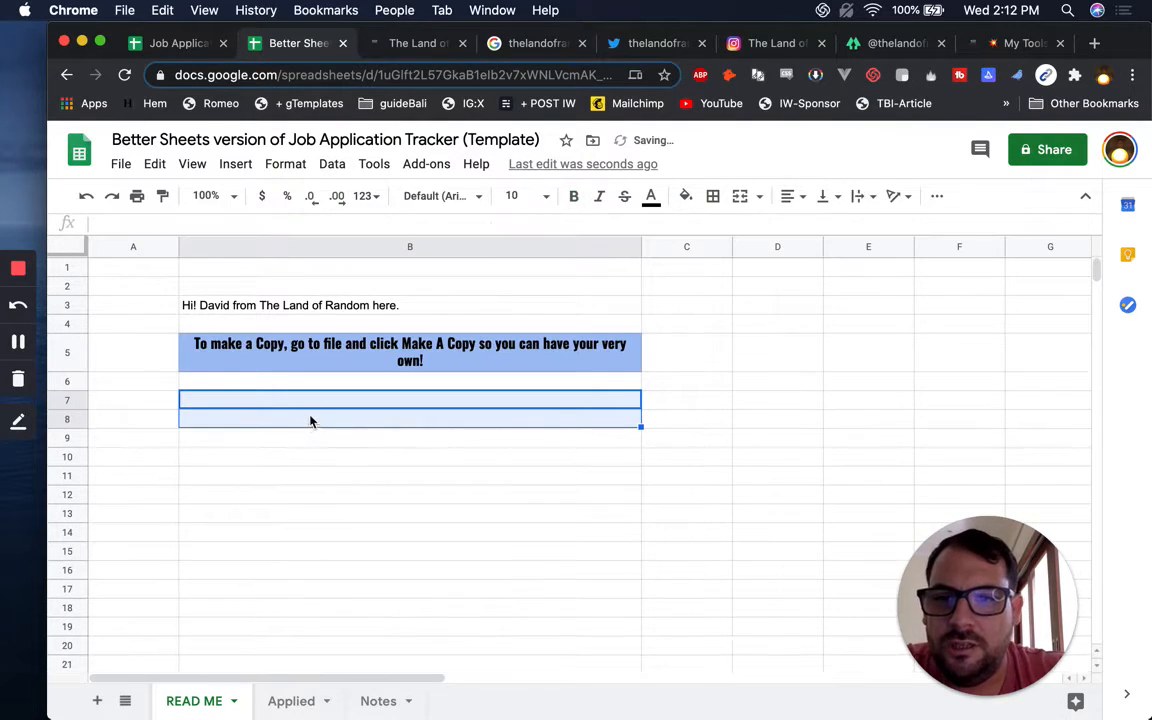
pyautogui.press('cmd+v')
pyautogui.click(309, 358)
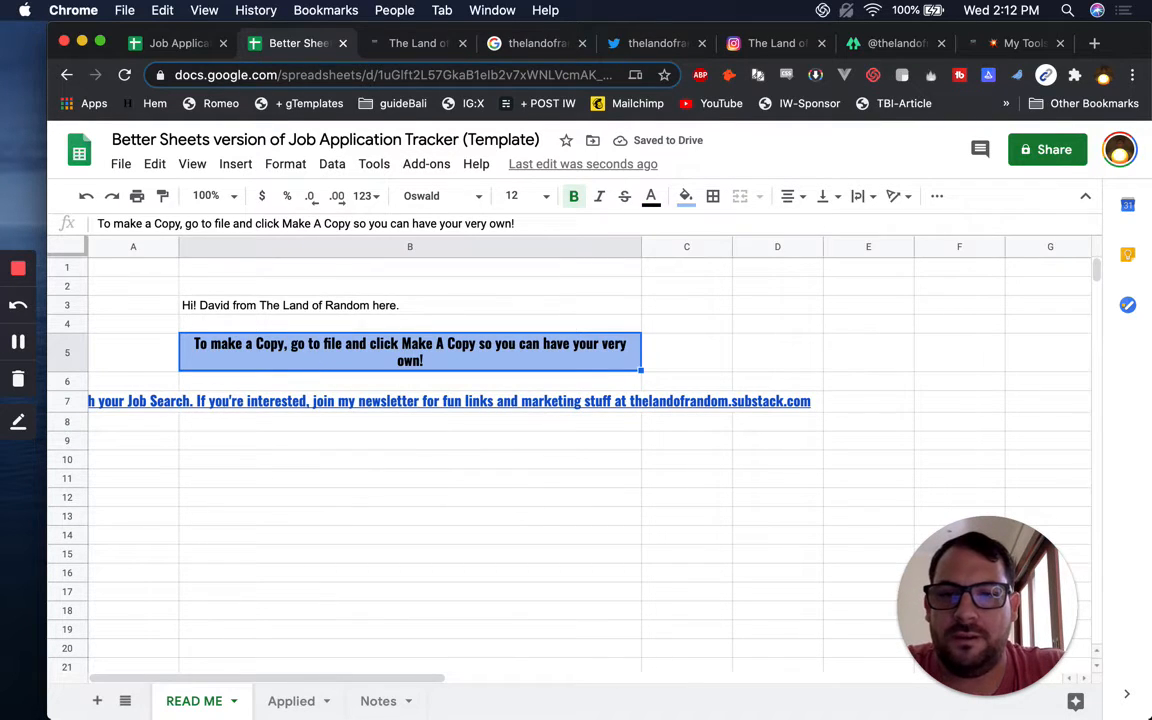
pyautogui.write('Make a Copy')
pyautogui.press('Return')
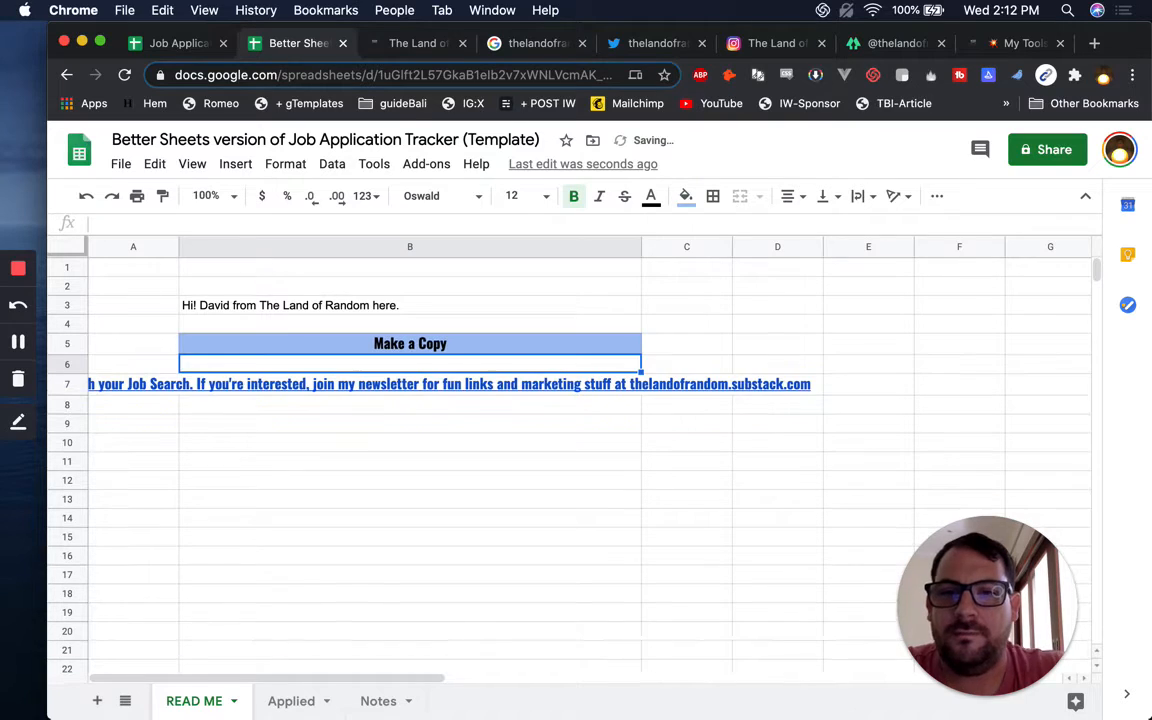
# Delete the unused columns G through Z
pyautogui.click(1022, 244)
pyautogui.press('super+shift+Right')
pyautogui.rightClick(1026, 244)
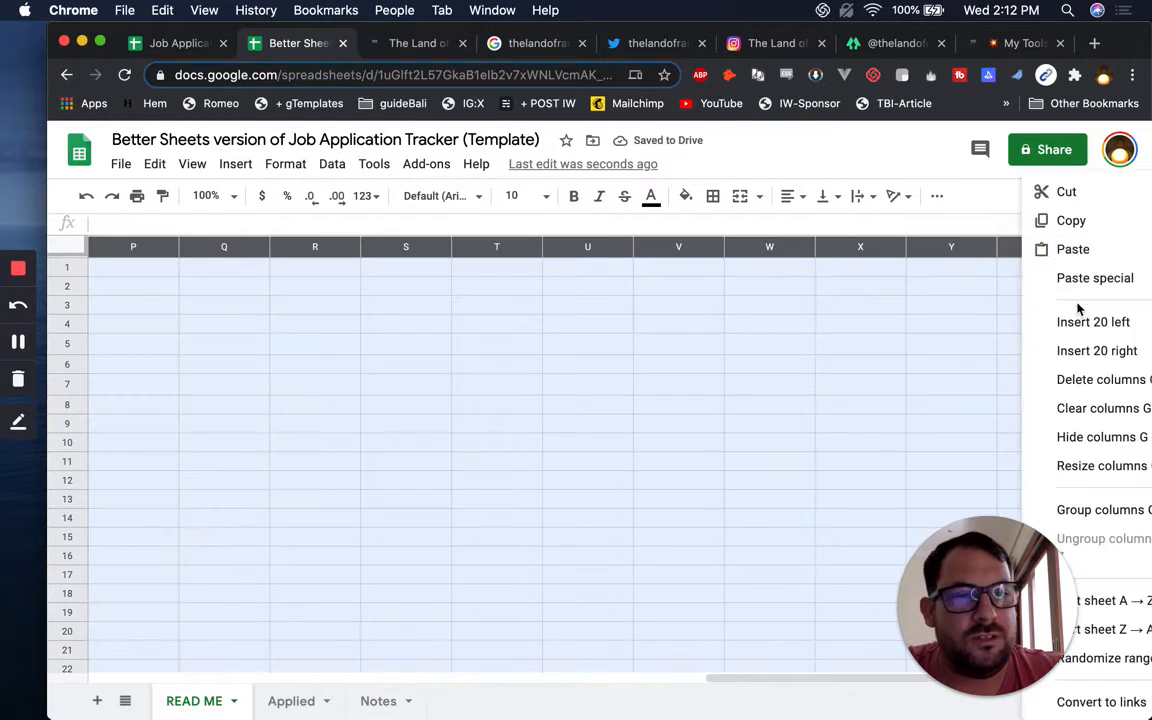
pyautogui.click(1084, 382)
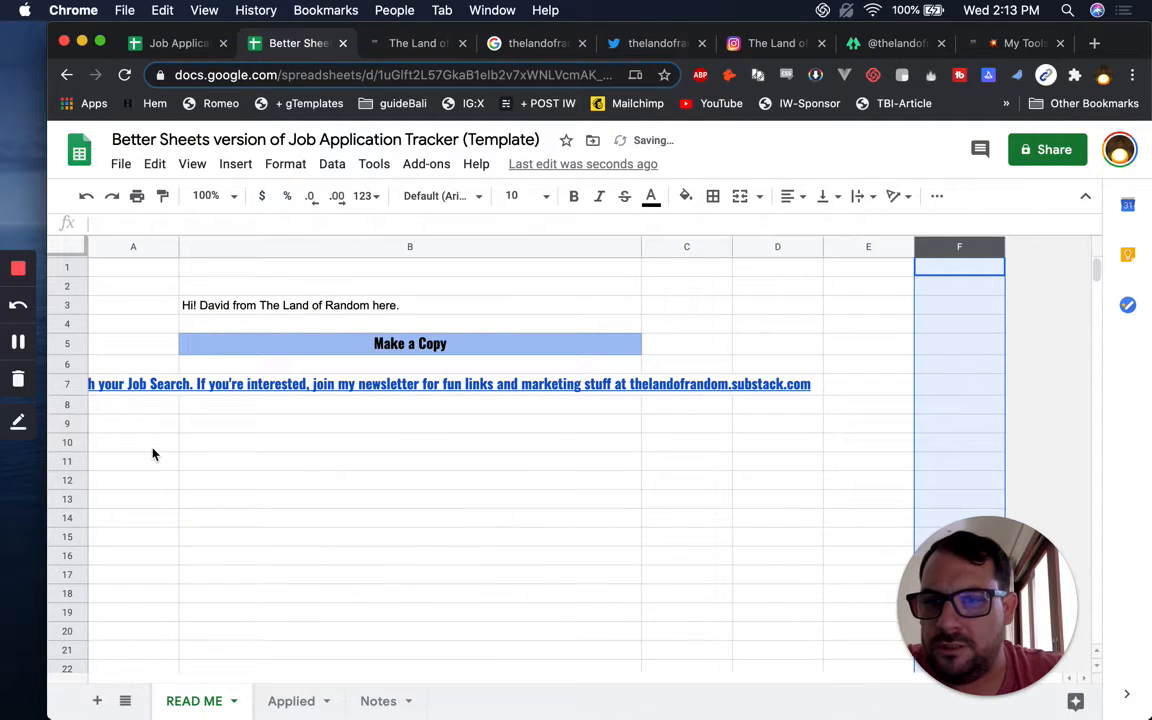
pyautogui.click(147, 446)
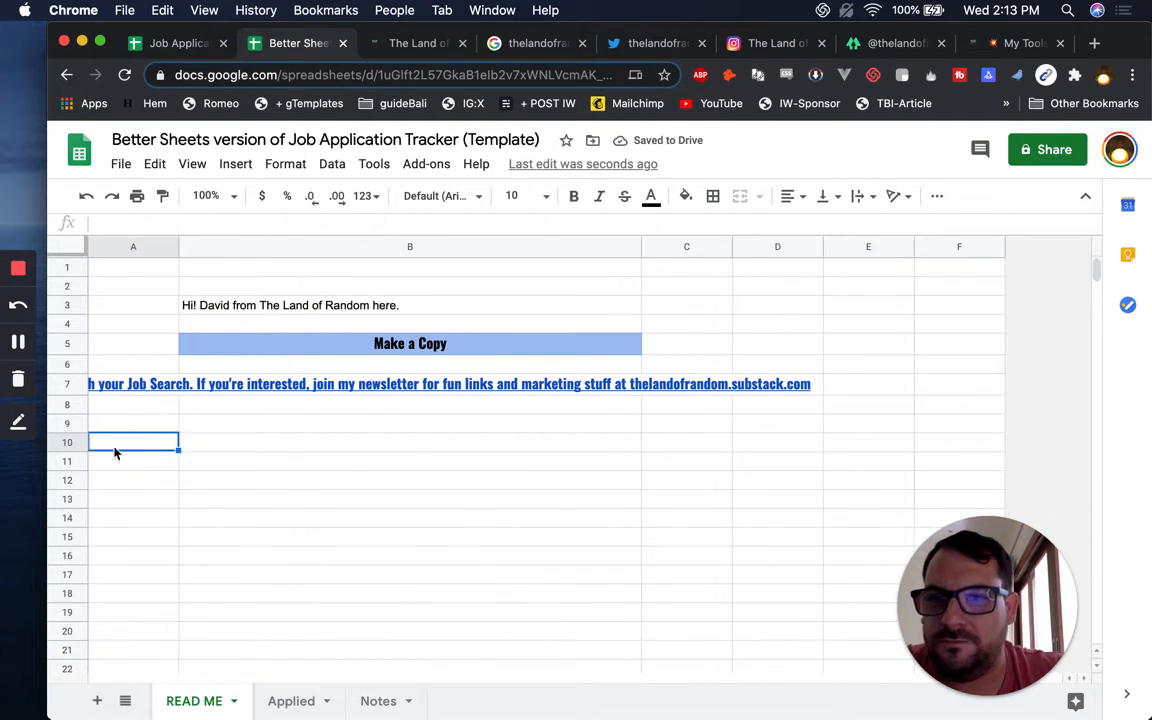
# Delete rows 10 through 1000
pyautogui.click(69, 442)
pyautogui.press('super+shift+Down')
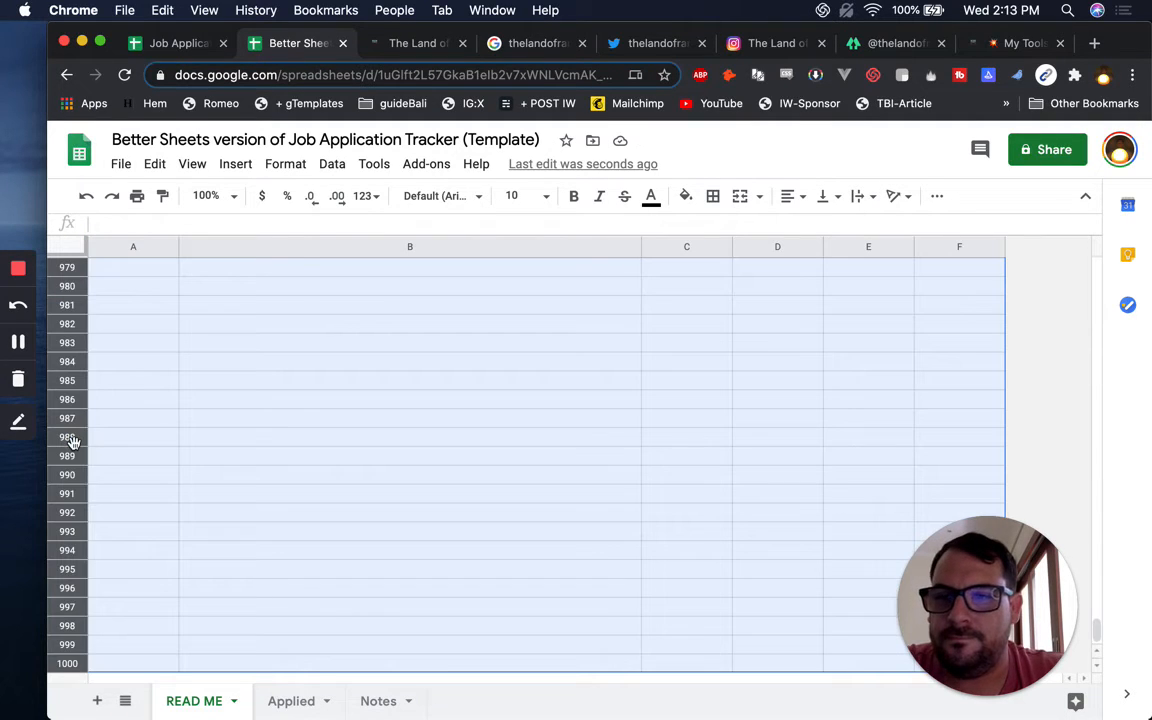
pyautogui.rightClick(71, 441)
pyautogui.click(113, 378)
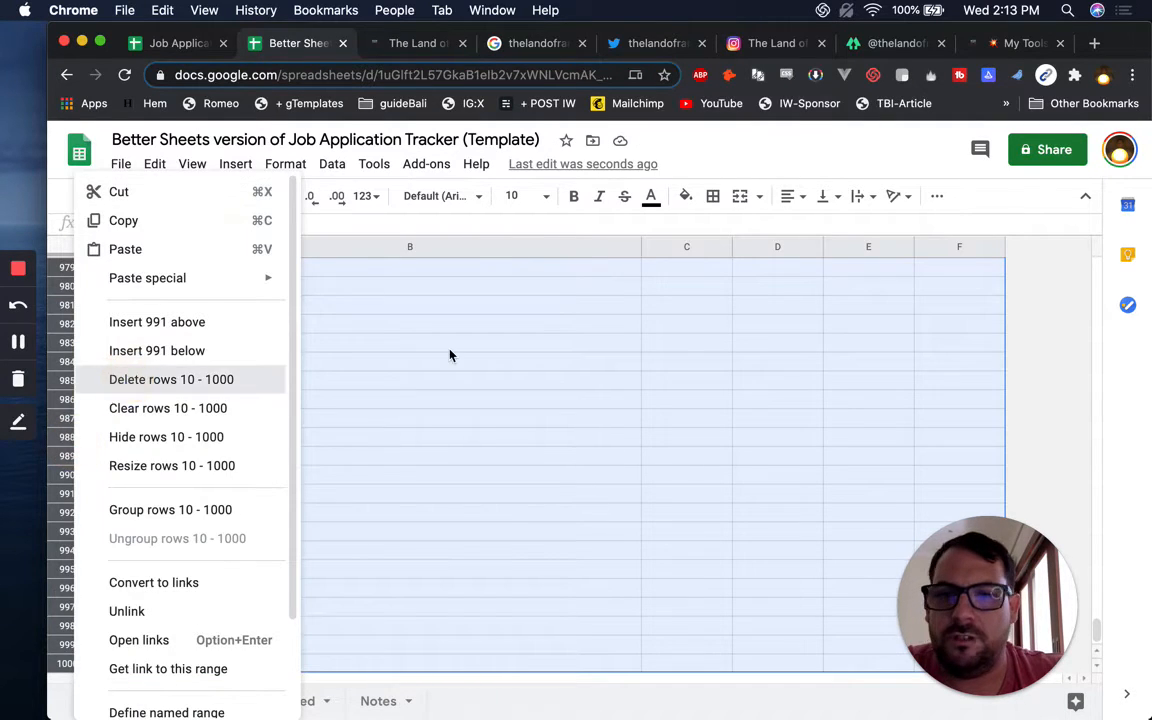
pyautogui.click(420, 349)
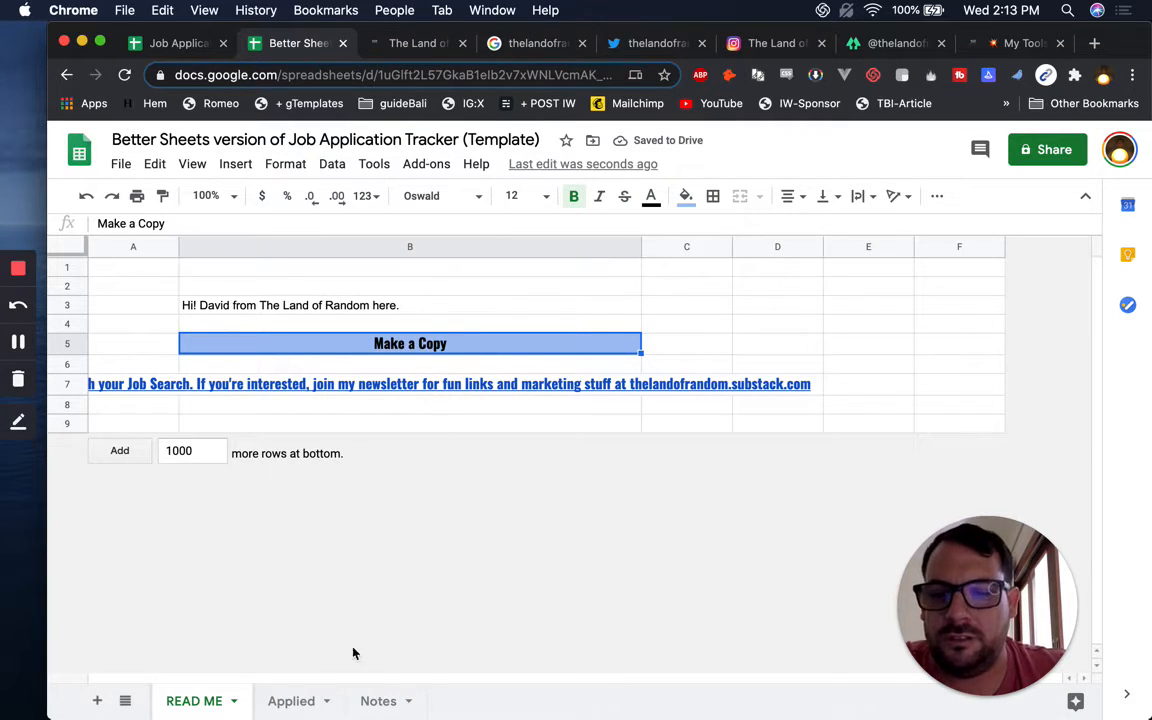
# Link the Make a Copy cell B5 to this spreadsheet's URL, ending in /copy instead of edit#gid
pyautogui.click(442, 77)
pyautogui.press('super+c')
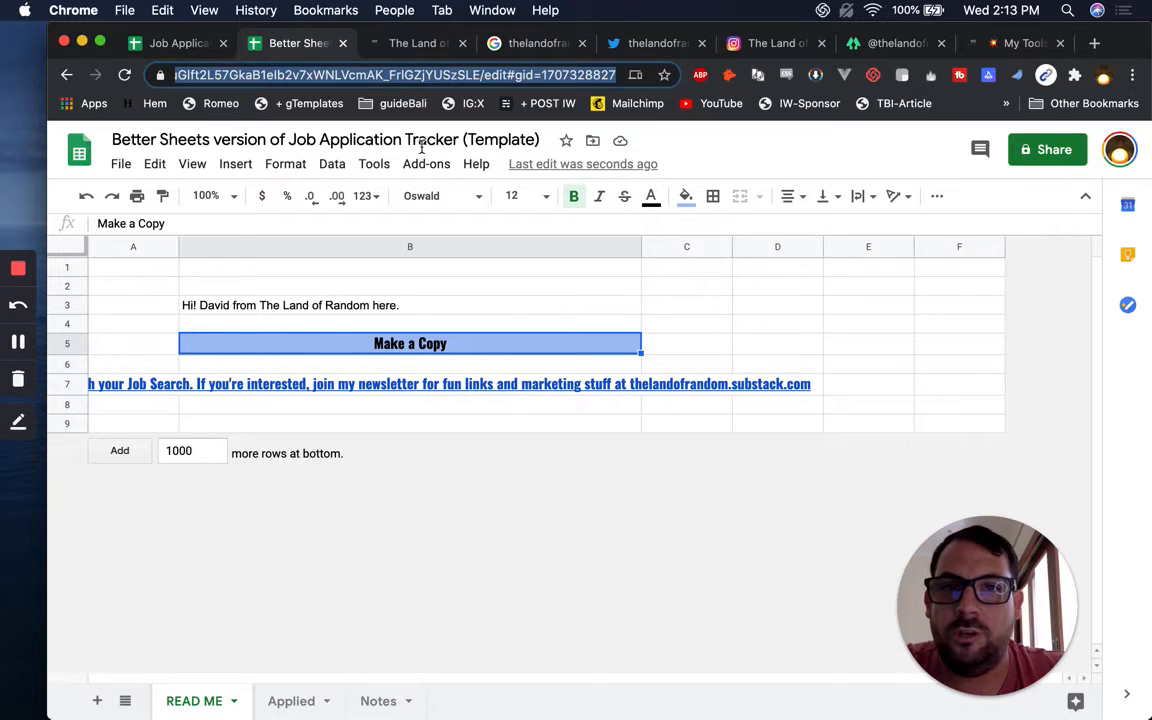
pyautogui.click(387, 349)
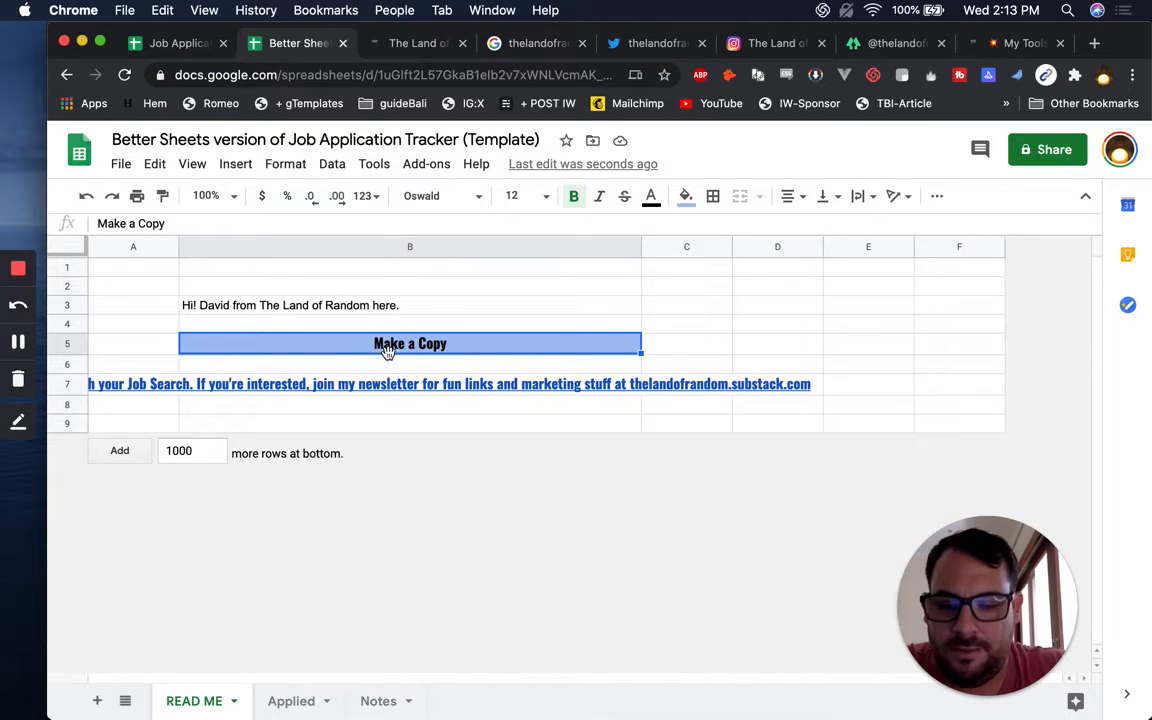
pyautogui.press('super+k')
pyautogui.press('super+v')
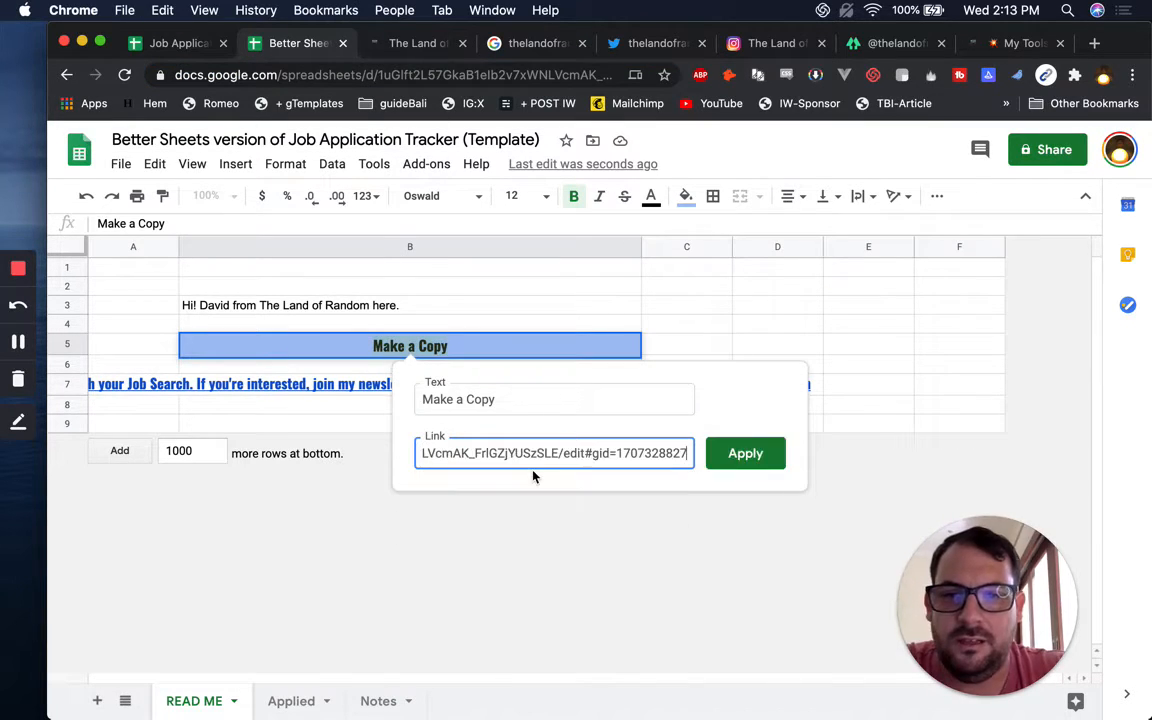
pyautogui.moveTo(565, 454); pyautogui.dragTo(690, 454)
pyautogui.write('copy')
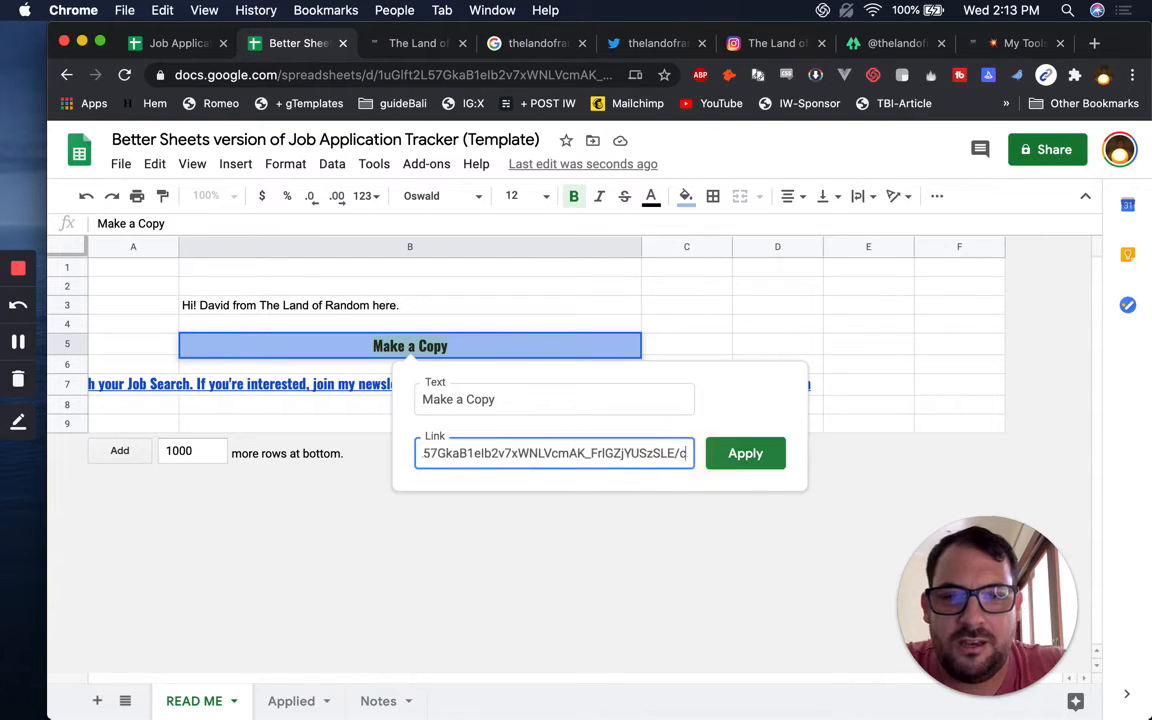
pyautogui.press('Return')
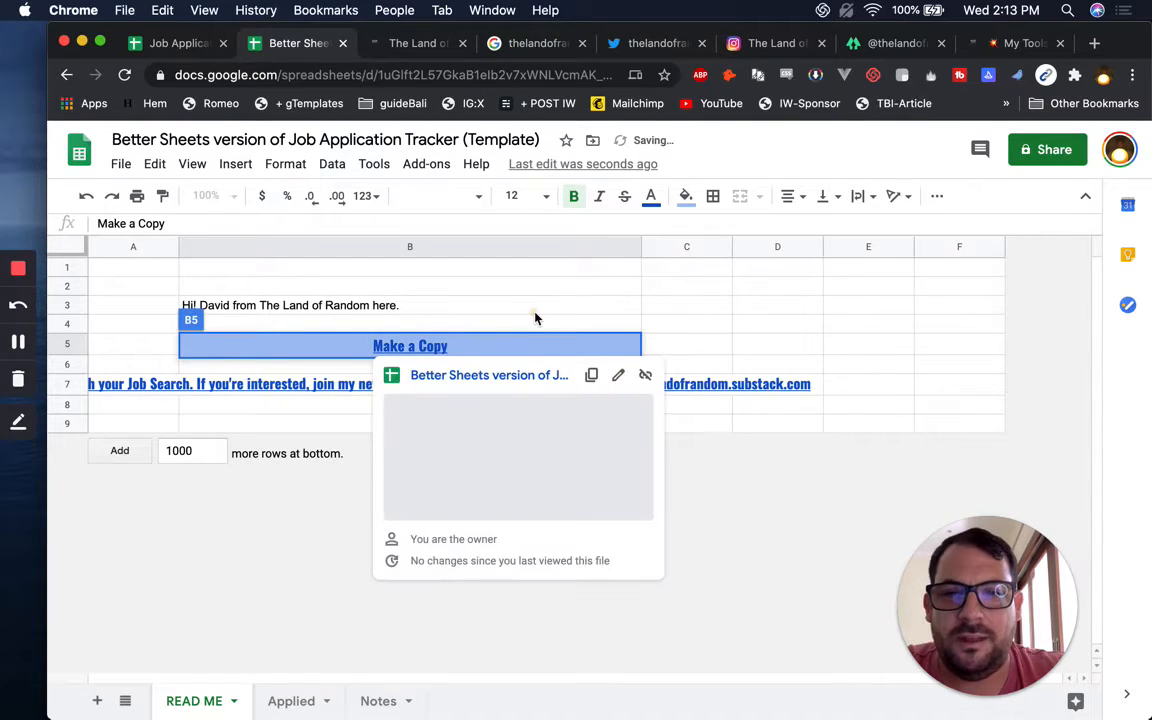
pyautogui.click(535, 308)
pyautogui.click(463, 350)
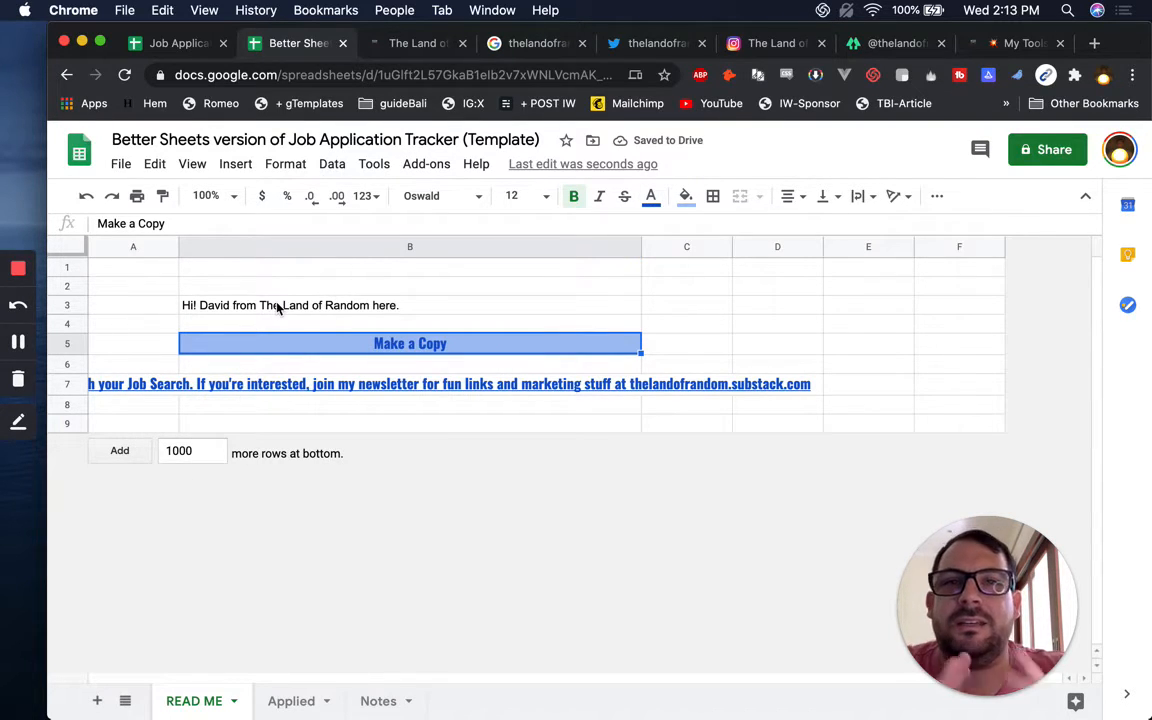
pyautogui.click(418, 45)
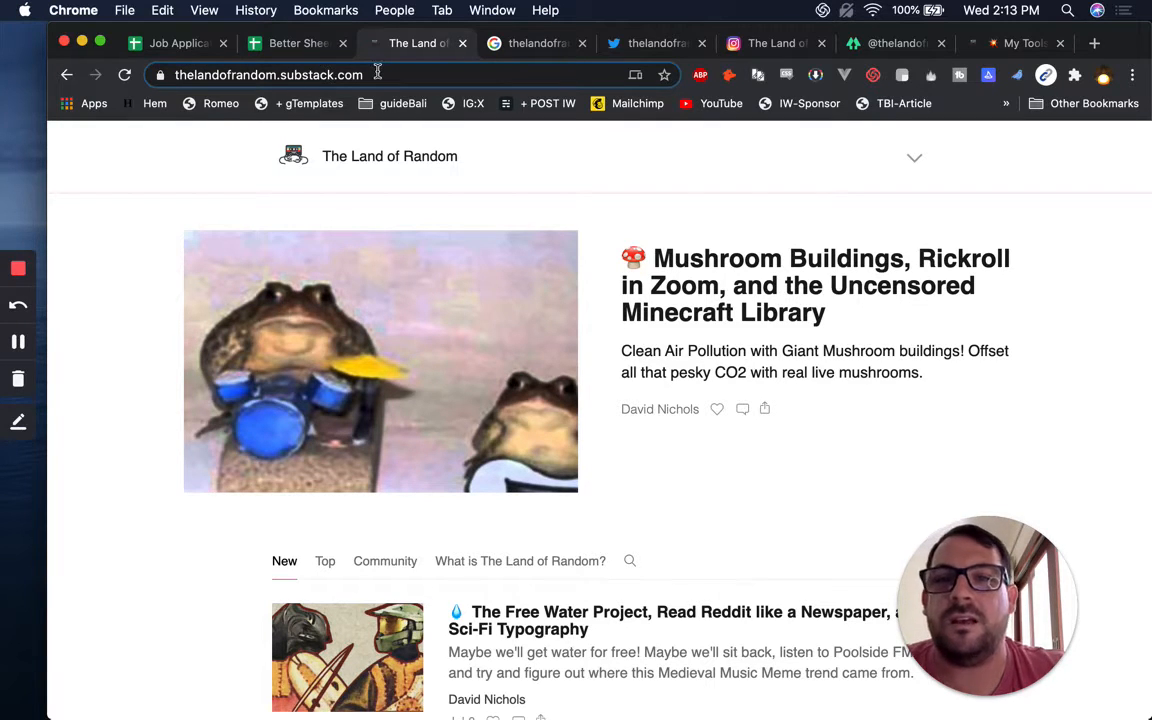
pyautogui.click(540, 44)
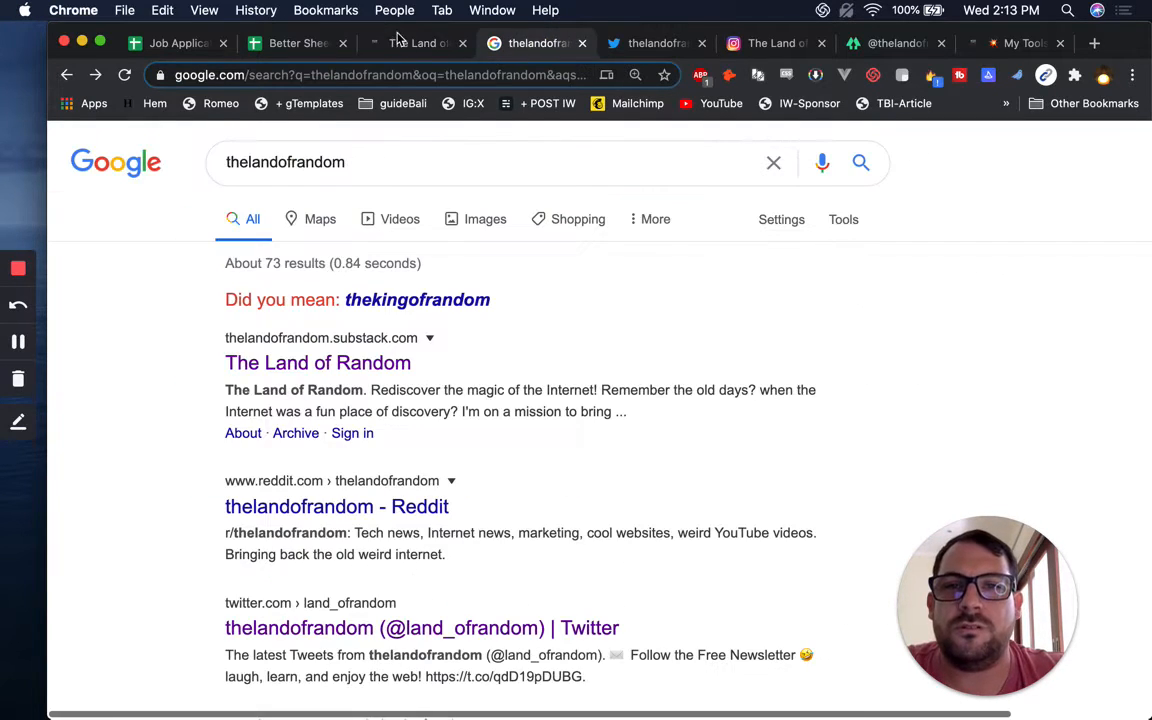
pyautogui.click(400, 44)
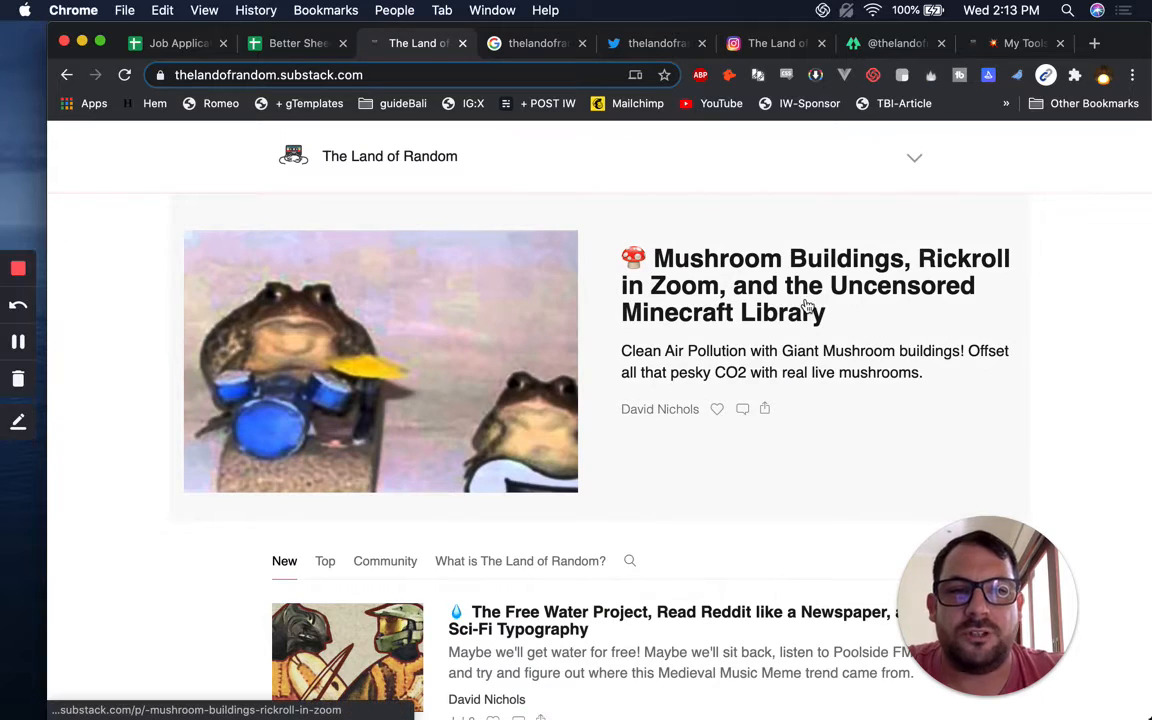
pyautogui.scroll(-3, 805, 305)
pyautogui.scroll(-2, 803, 309)
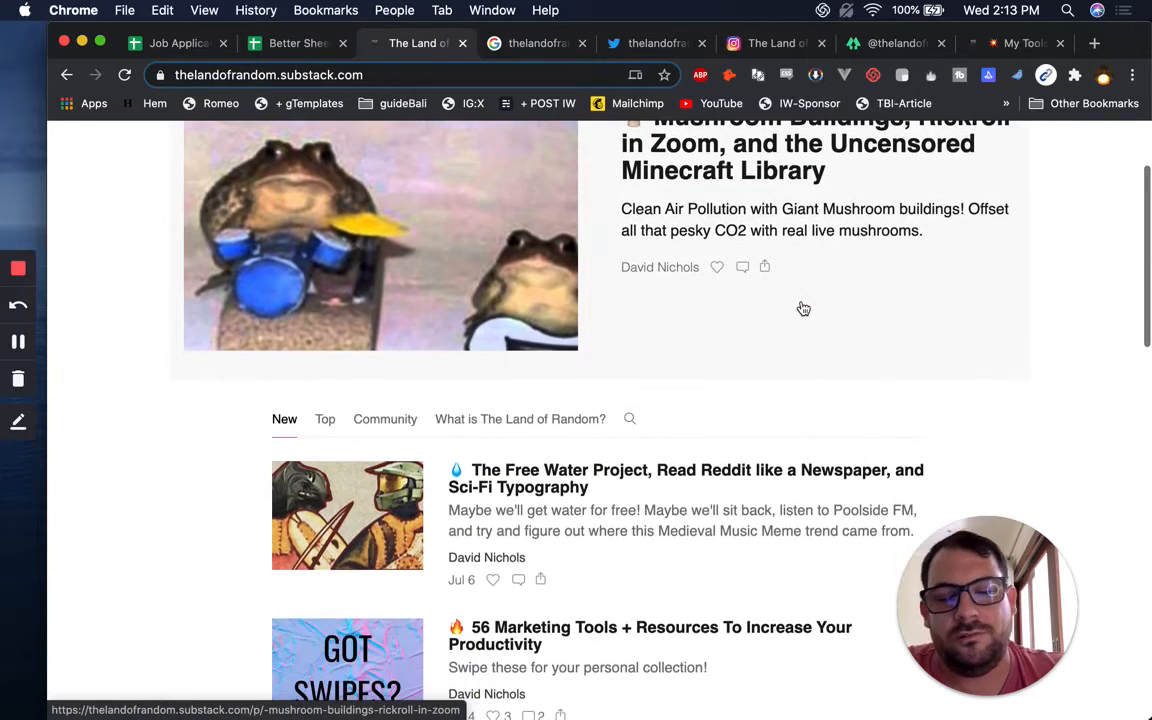
pyautogui.scroll(-1, 788, 342)
pyautogui.scroll(-5, 790, 343)
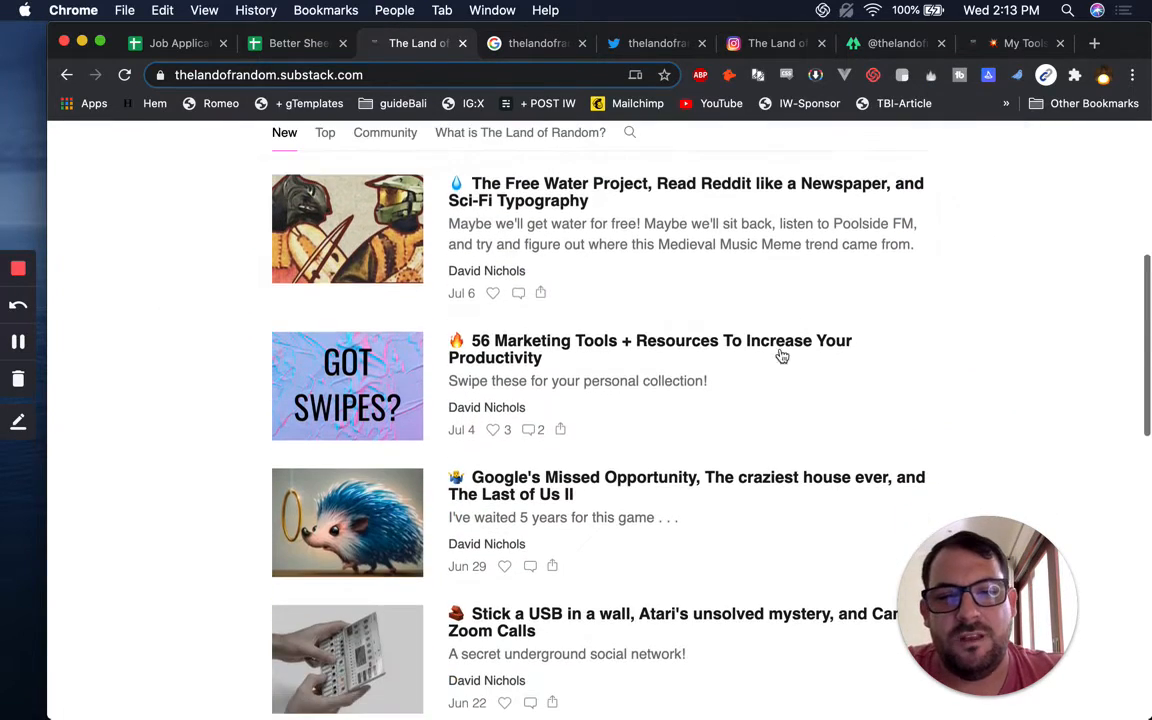
pyautogui.scroll(-4, 586, 386)
pyautogui.scroll(-4, 586, 386)
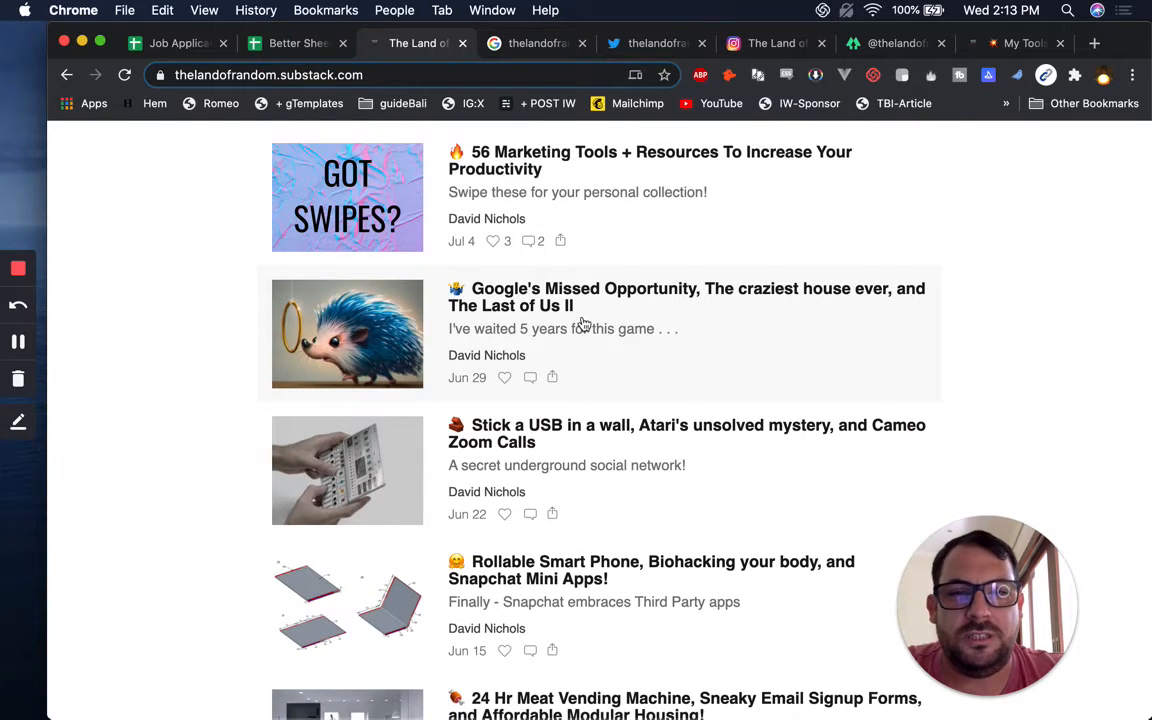
pyautogui.scroll(-6, 583, 323)
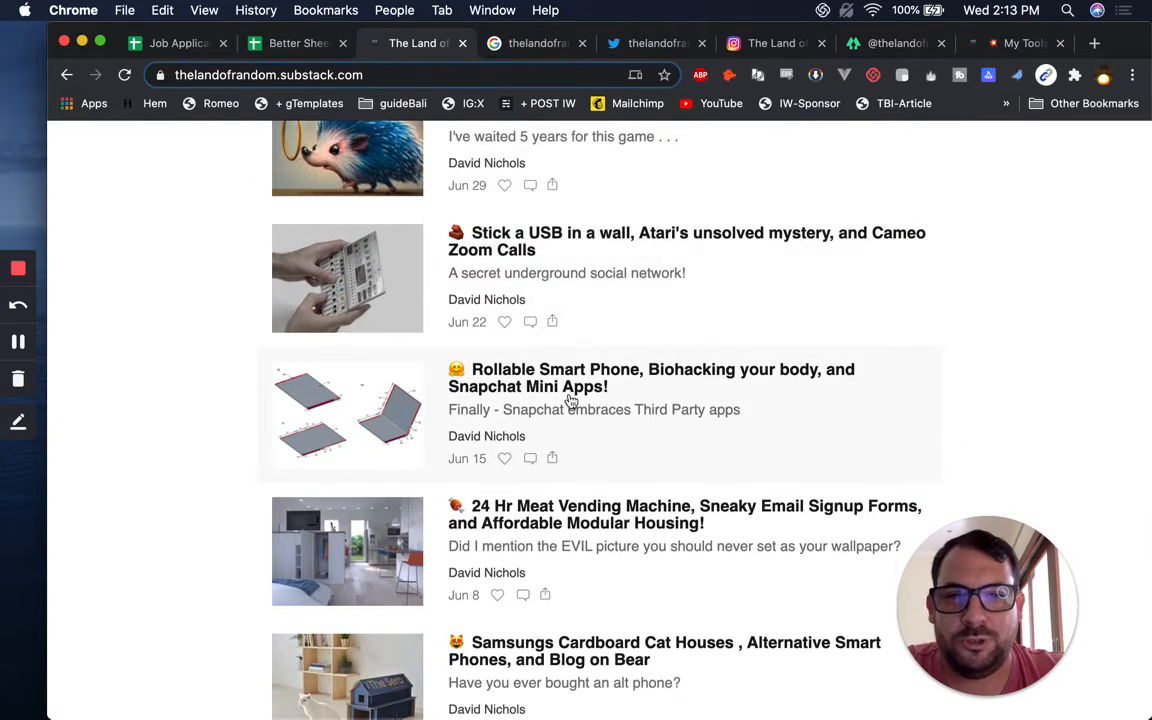
pyautogui.scroll(-12, 569, 405)
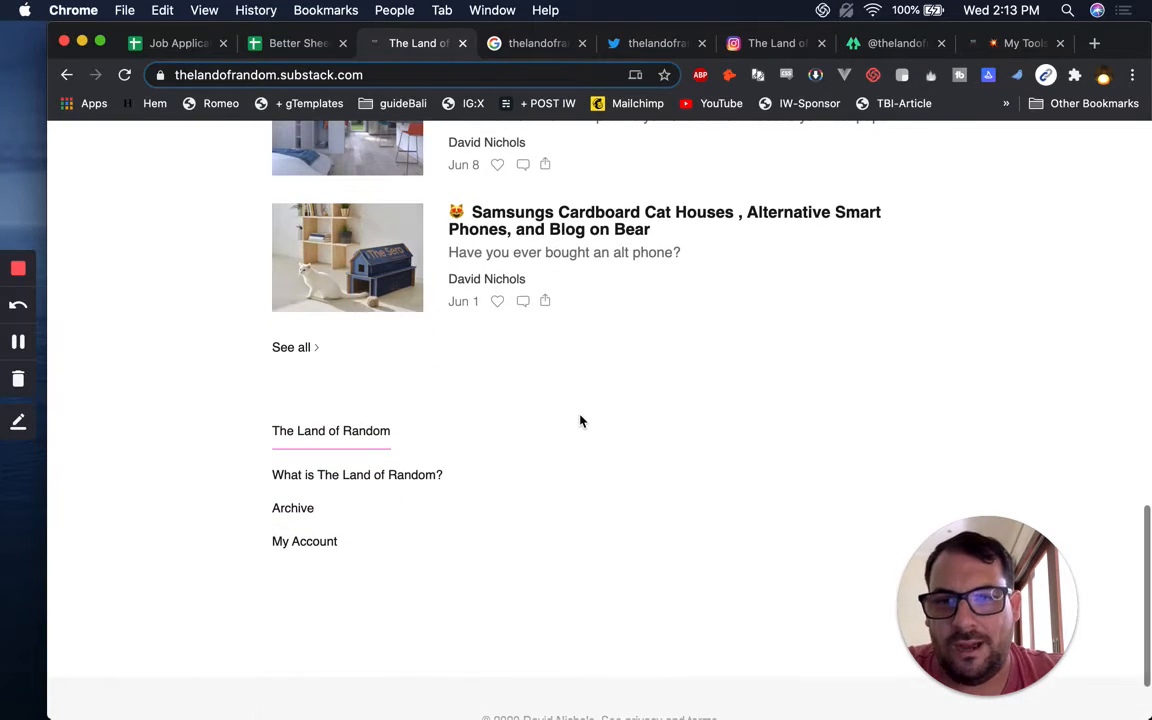
pyautogui.scroll(6, 580, 420)
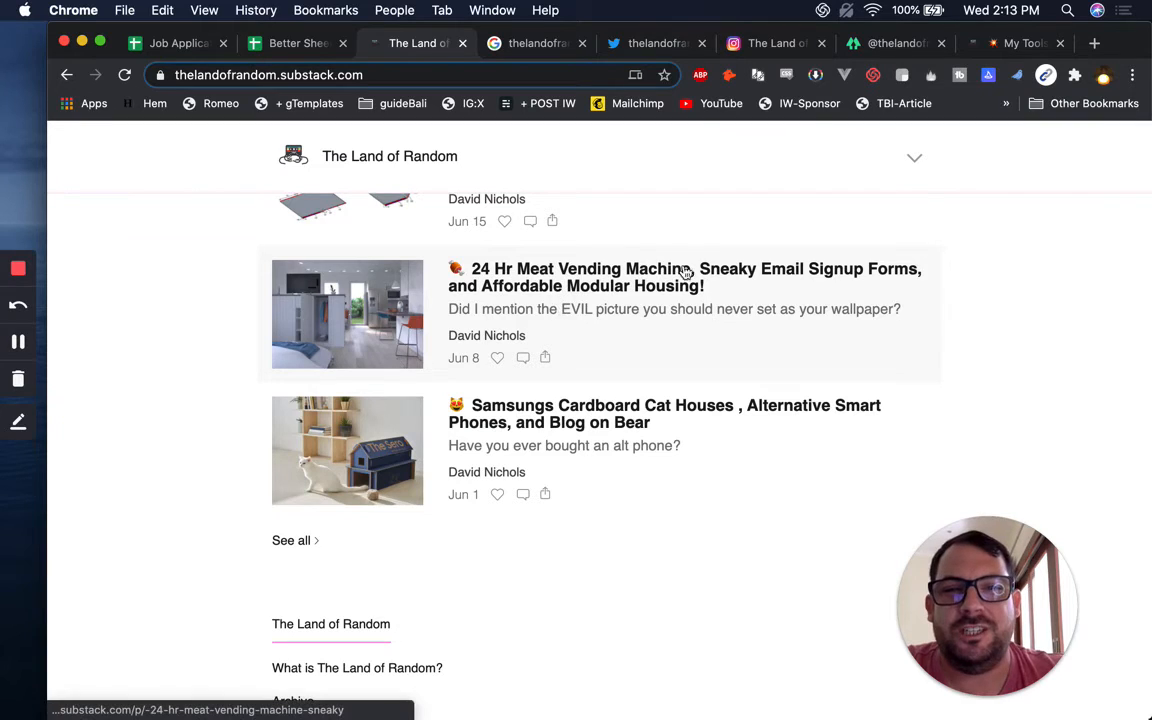
pyautogui.scroll(15, 733, 266)
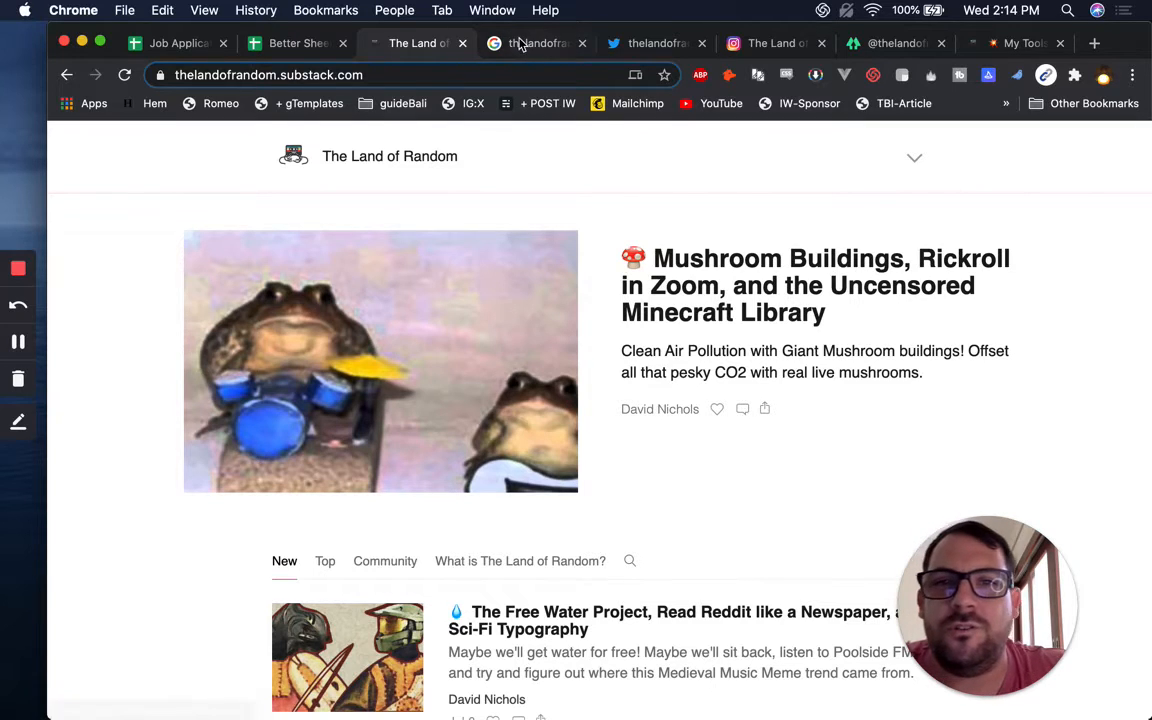
# Scroll through the thelandofrandom Google results, then close that tab
pyautogui.click(518, 44)
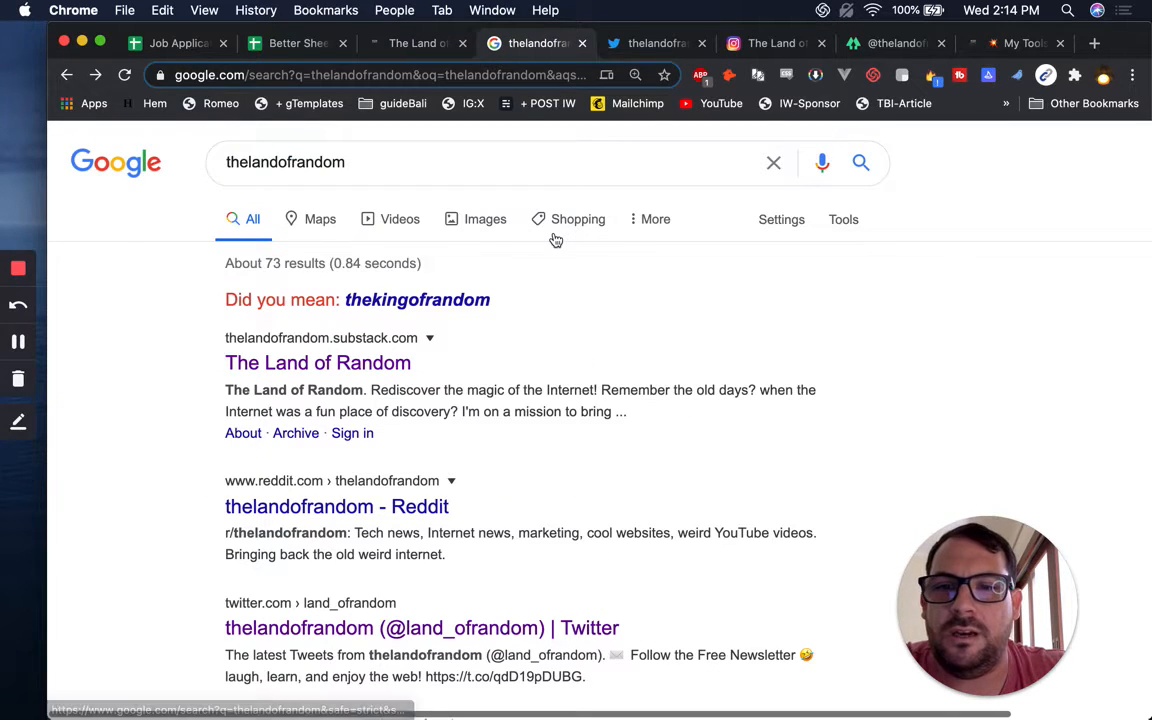
pyautogui.scroll(-3, 512, 360)
pyautogui.scroll(-2, 512, 360)
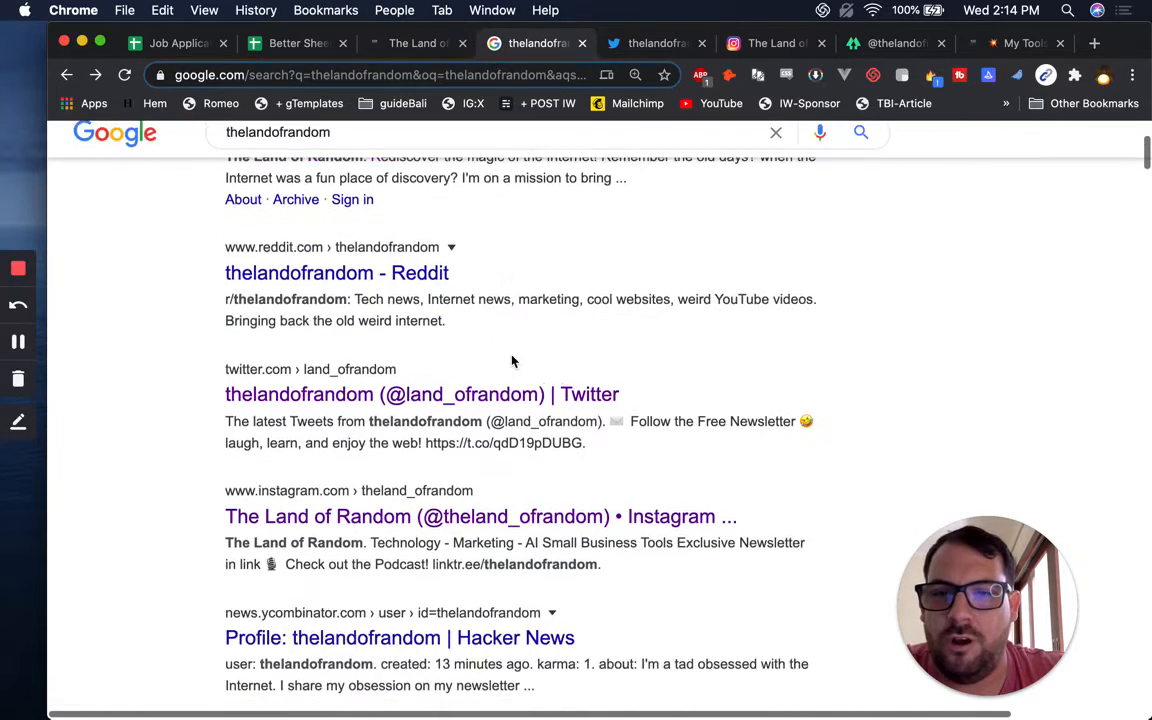
pyautogui.click(582, 43)
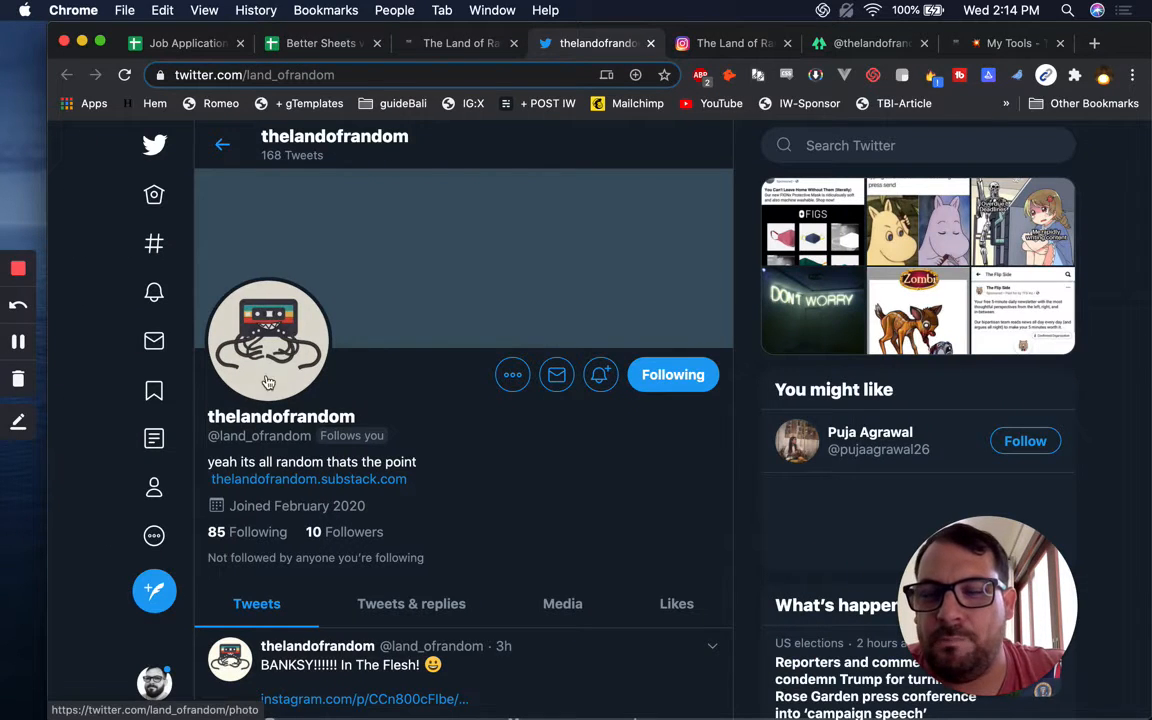
# Save the enlarged cassette-tape profile picture to Downloads as thelandofrandomtwitter
pyautogui.click(304, 336)
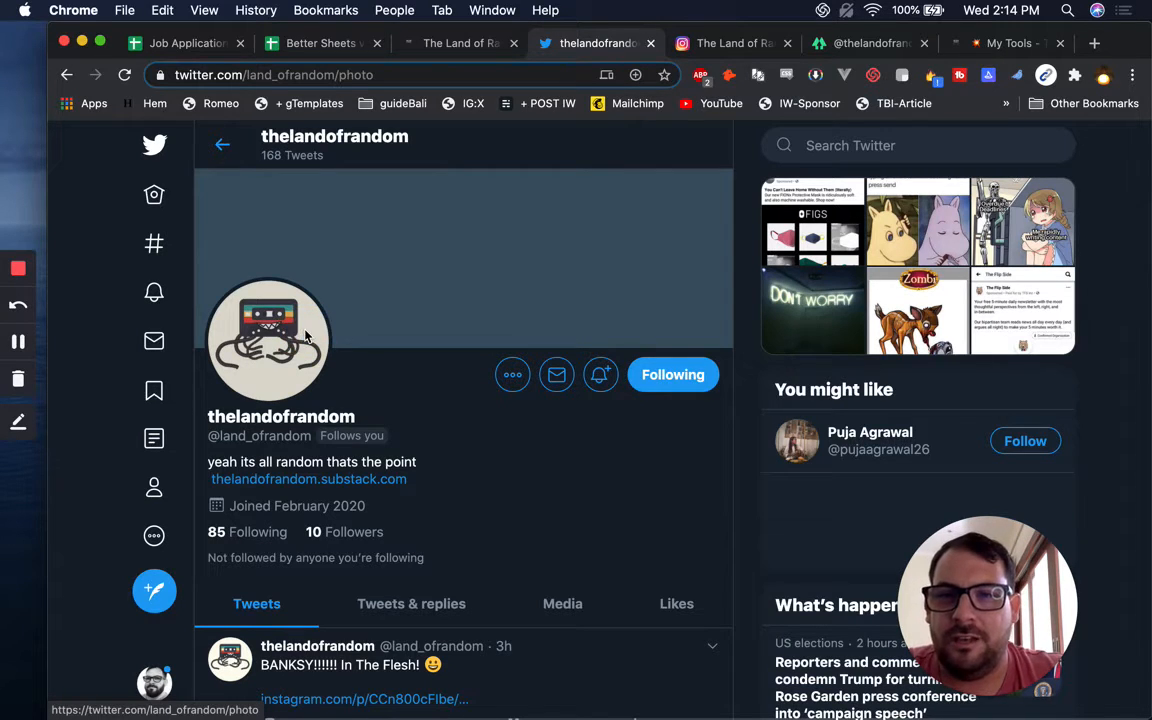
pyautogui.rightClick(560, 346)
pyautogui.click(625, 366)
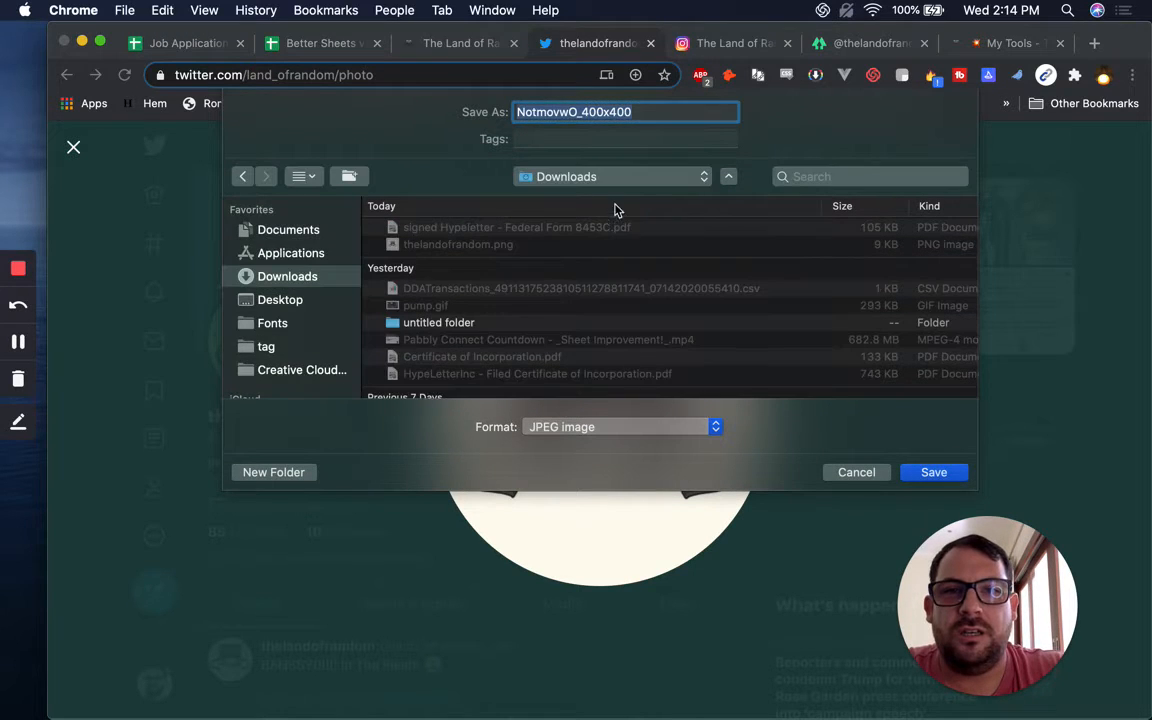
pyautogui.write('lando')
pyautogui.press('super+a')
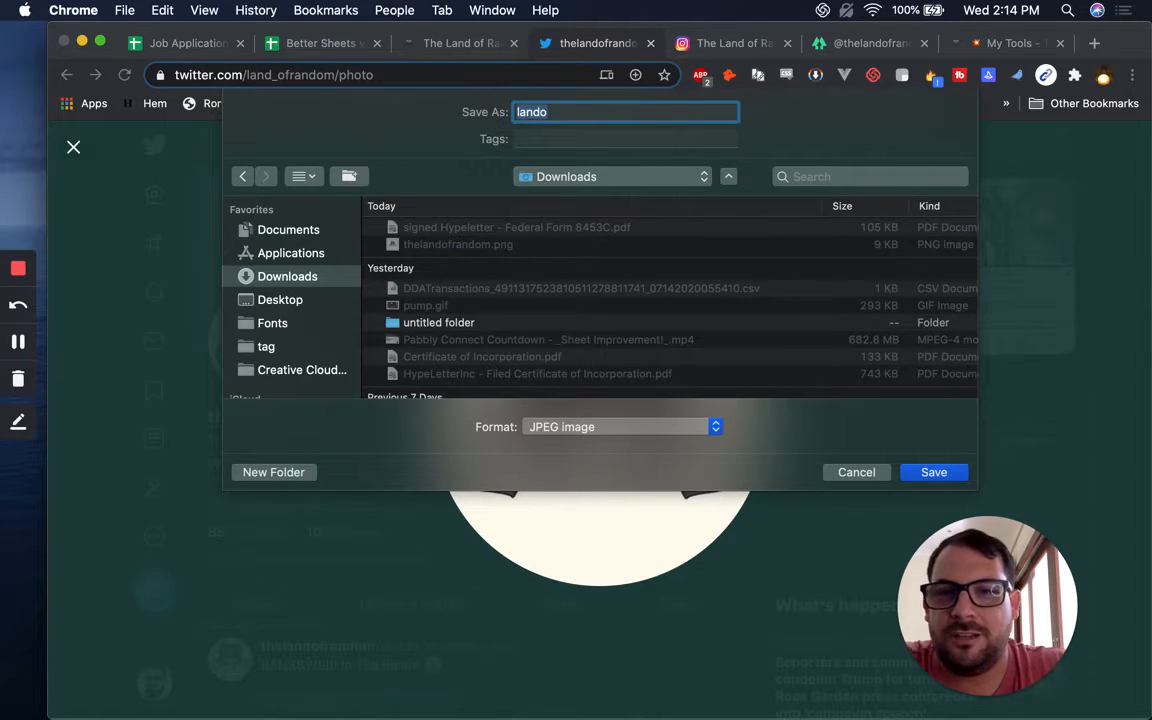
pyautogui.write('the')
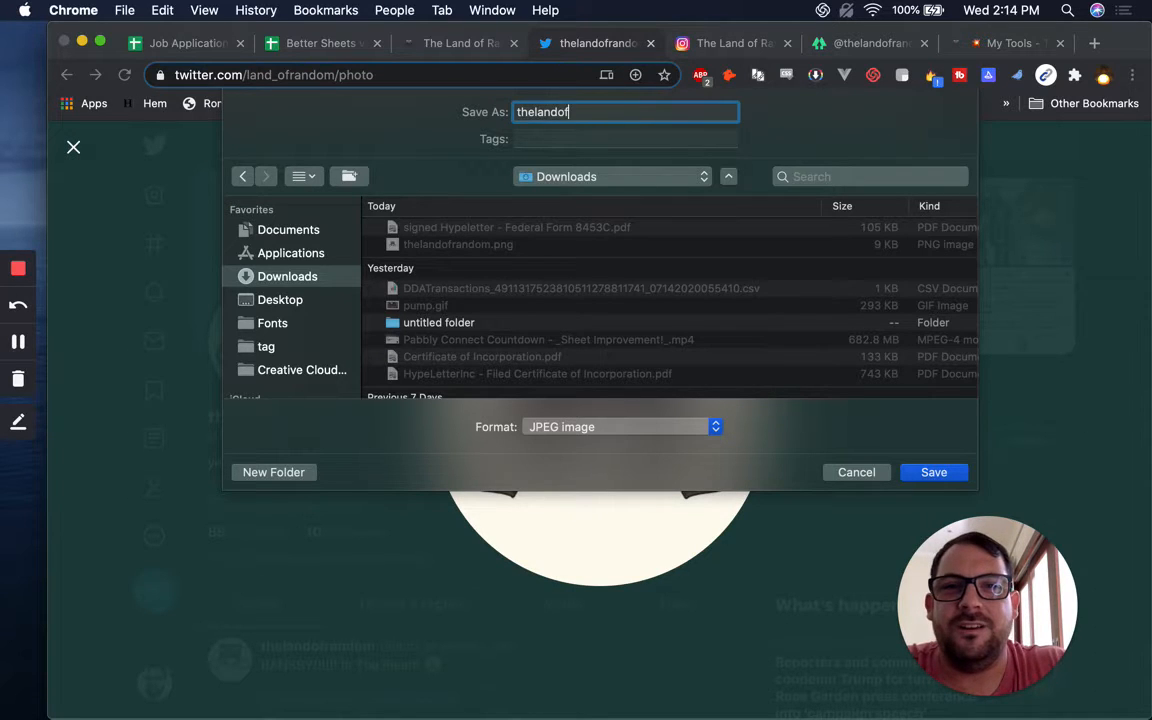
pyautogui.press('Return')
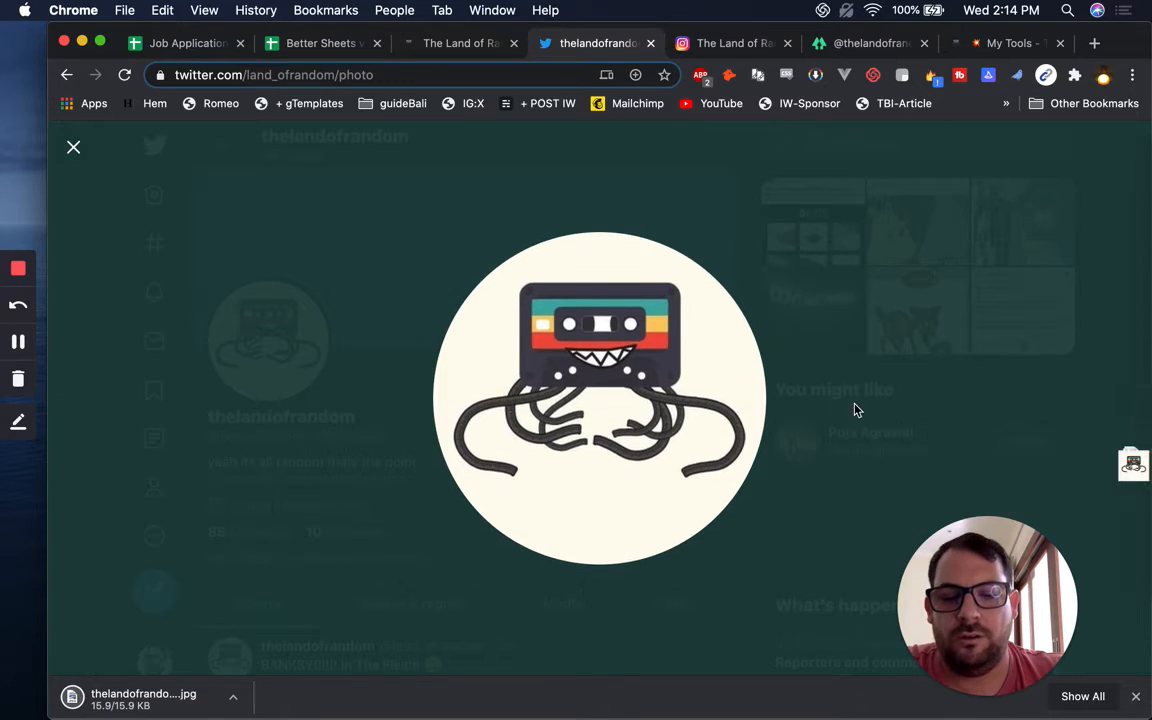
pyautogui.press('super+t')
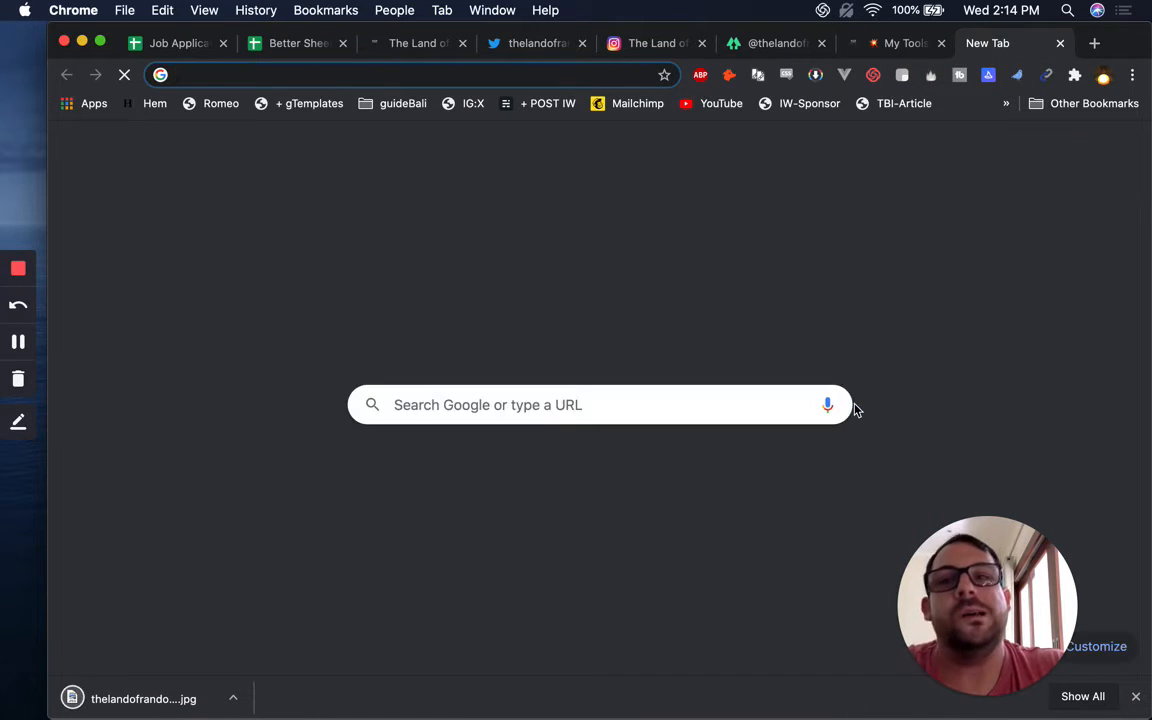
# Go to imagecolorpicker.com and upload the saved cassette logo from Downloads
pyautogui.write('col')
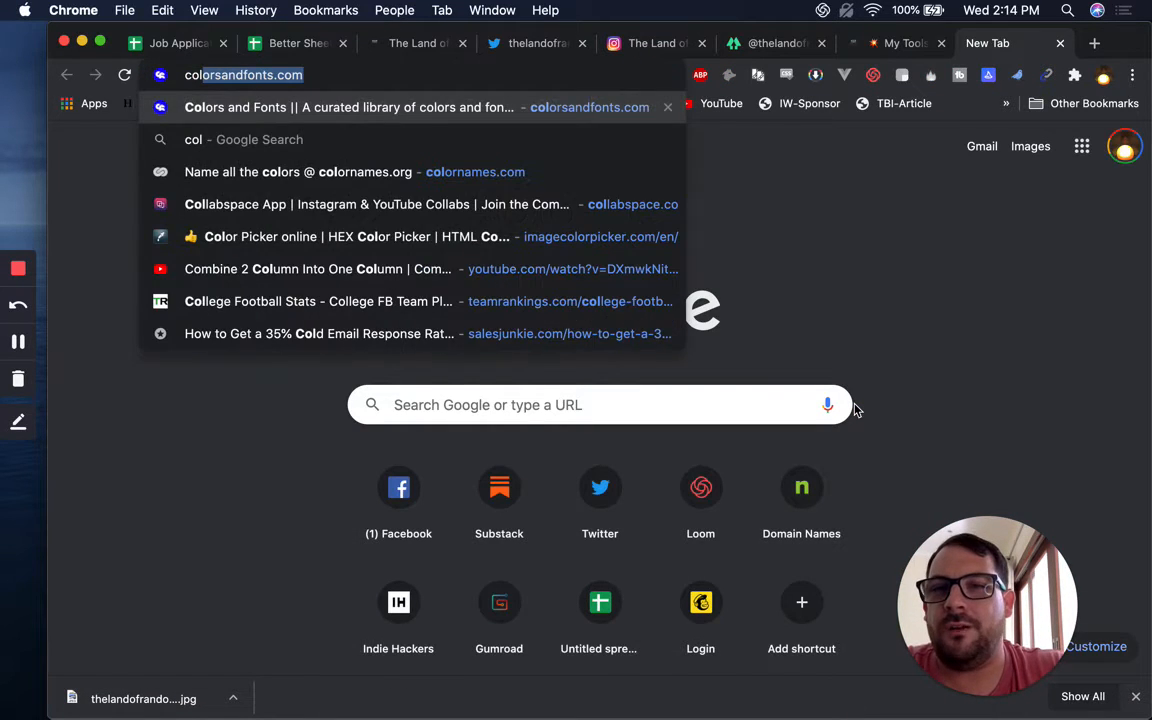
pyautogui.press('BackSpace')
pyautogui.press('BackSpace')
pyautogui.press('BackSpace')
pyautogui.press('BackSpace')
pyautogui.write('color')
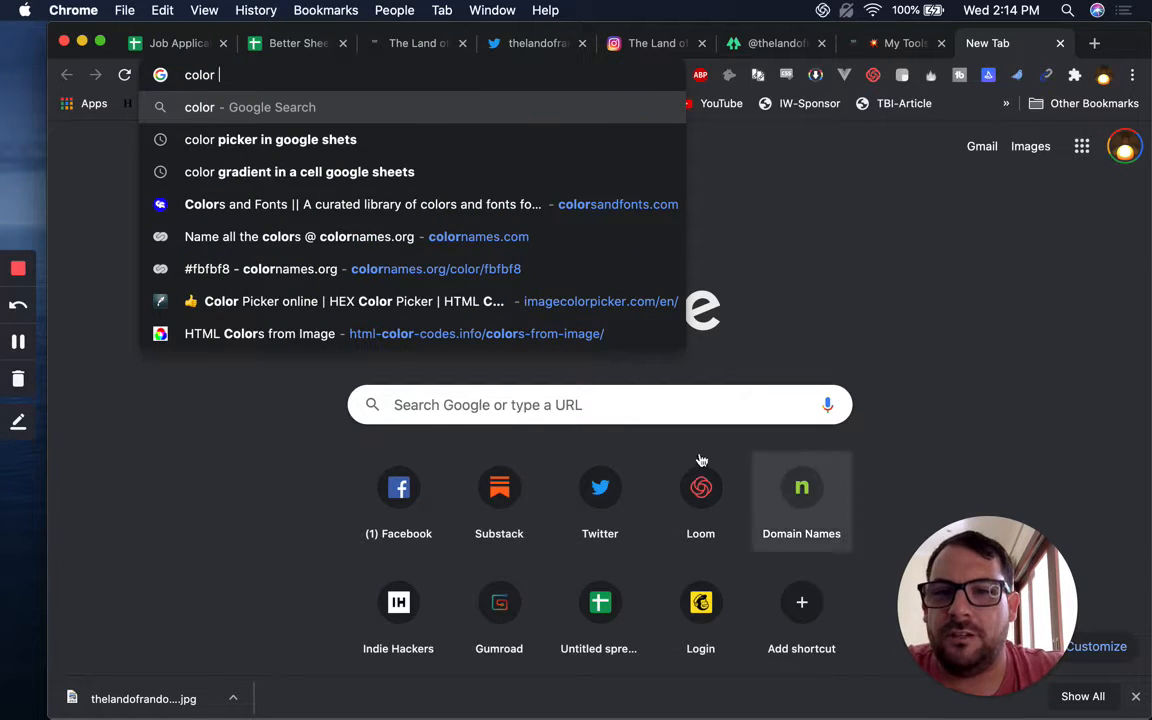
pyautogui.click(518, 315)
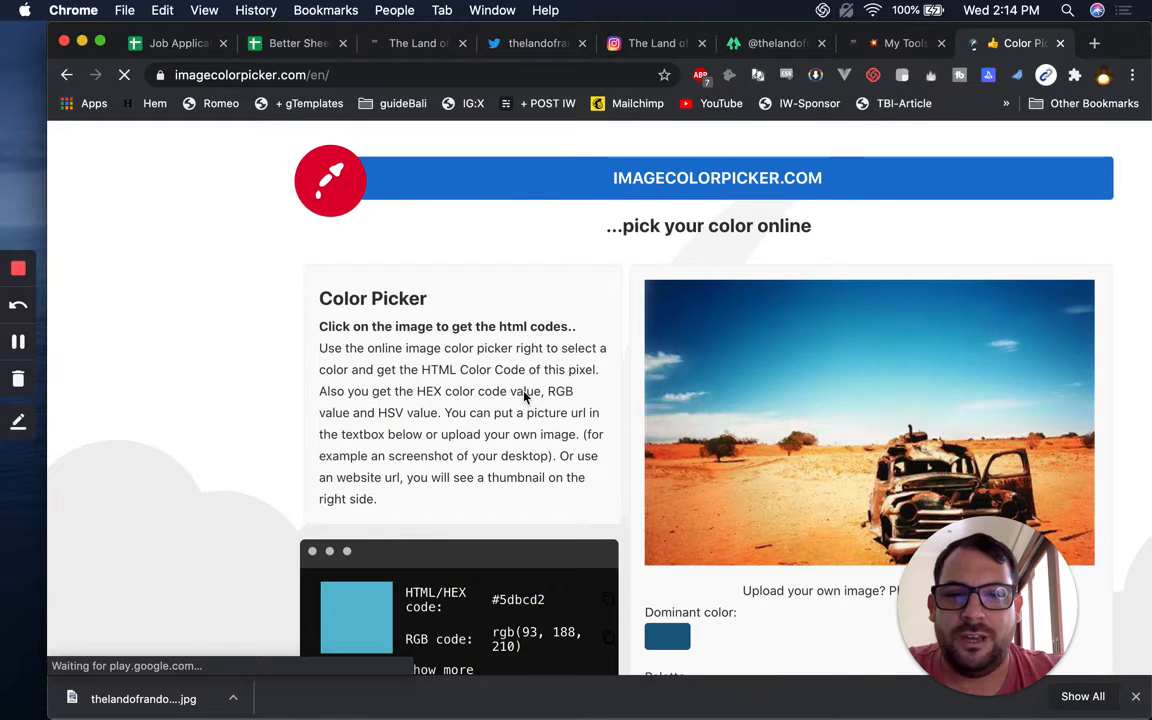
pyautogui.scroll(-3, 600, 420)
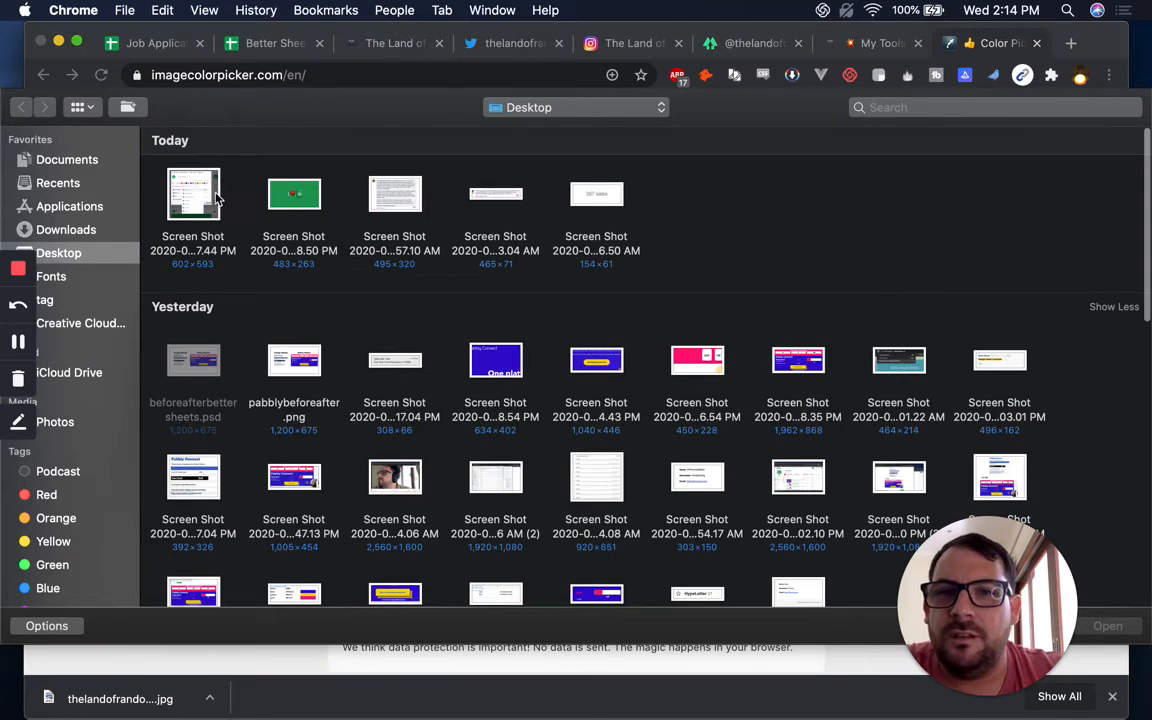
pyautogui.click(87, 233)
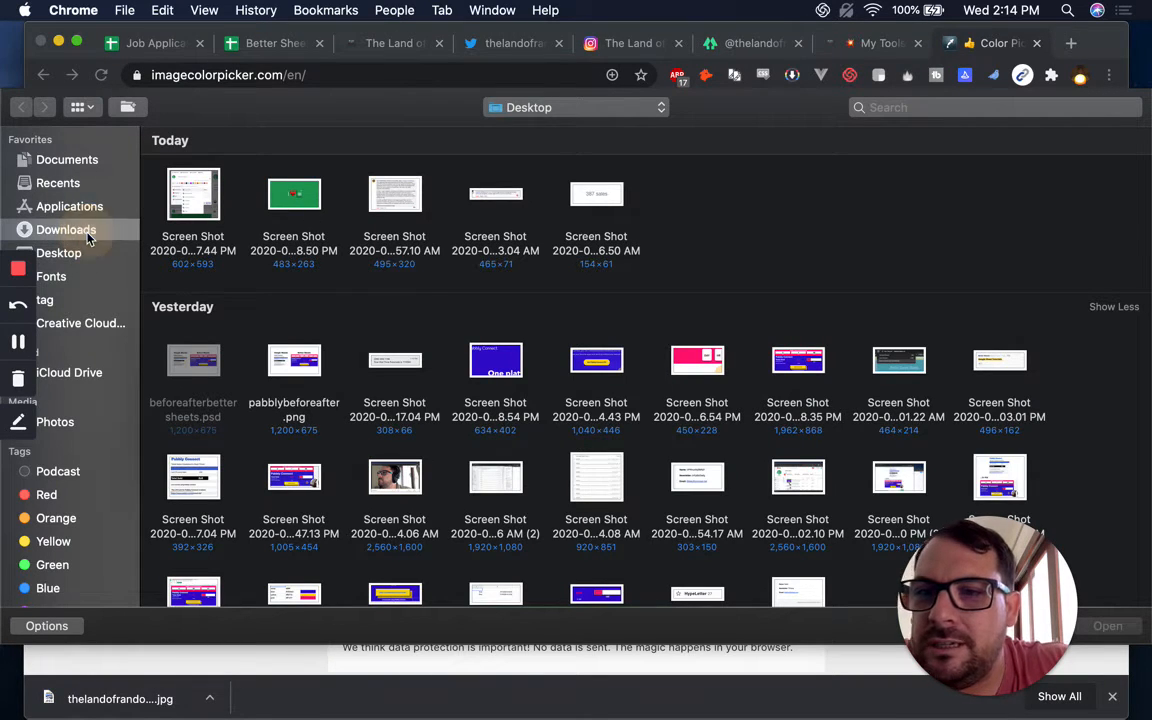
pyautogui.doubleClick(395, 190)
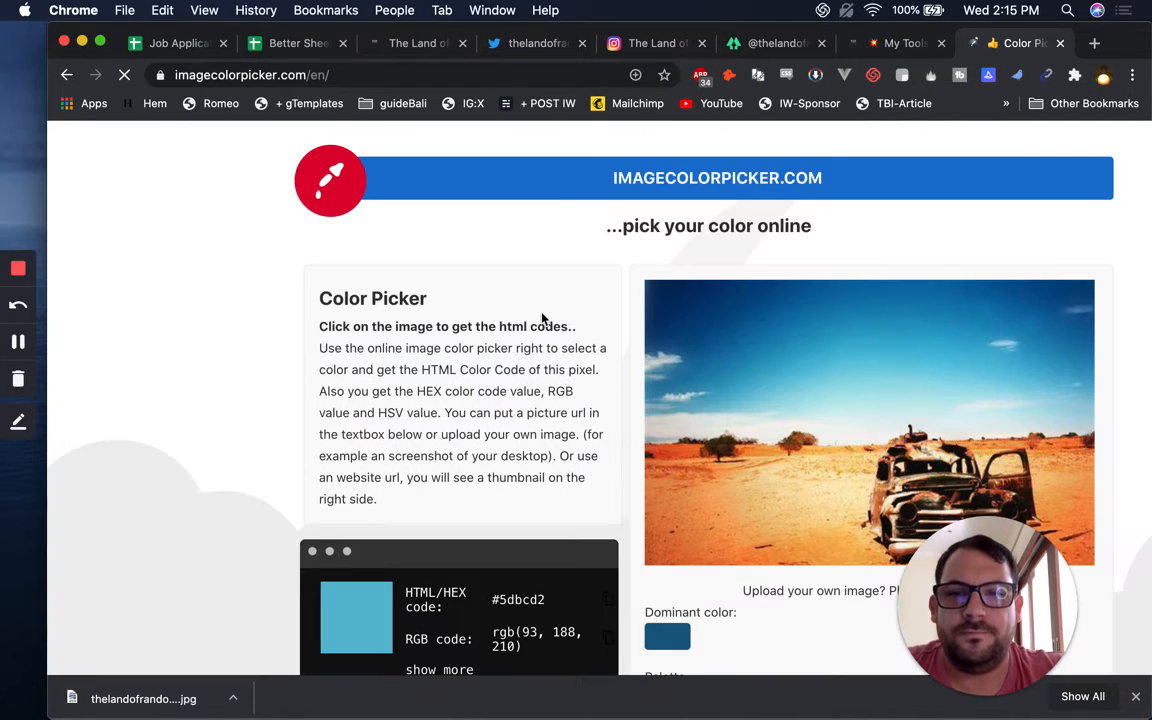
# Sample the logo's cream background and copy its hex code #fffbef
pyautogui.scroll(-2, 541, 314)
pyautogui.scroll(-2, 541, 313)
pyautogui.scroll(4, 541, 313)
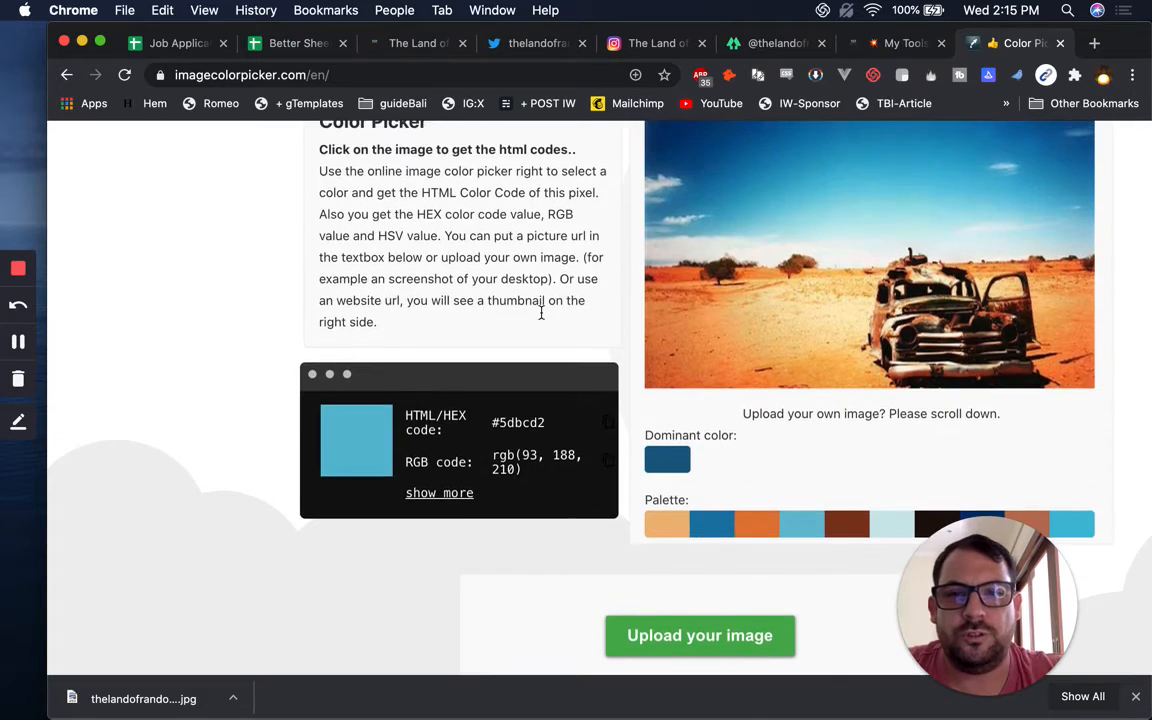
pyautogui.scroll(-1, 551, 313)
pyautogui.scroll(-2, 562, 313)
pyautogui.hscroll(2, 562, 313)
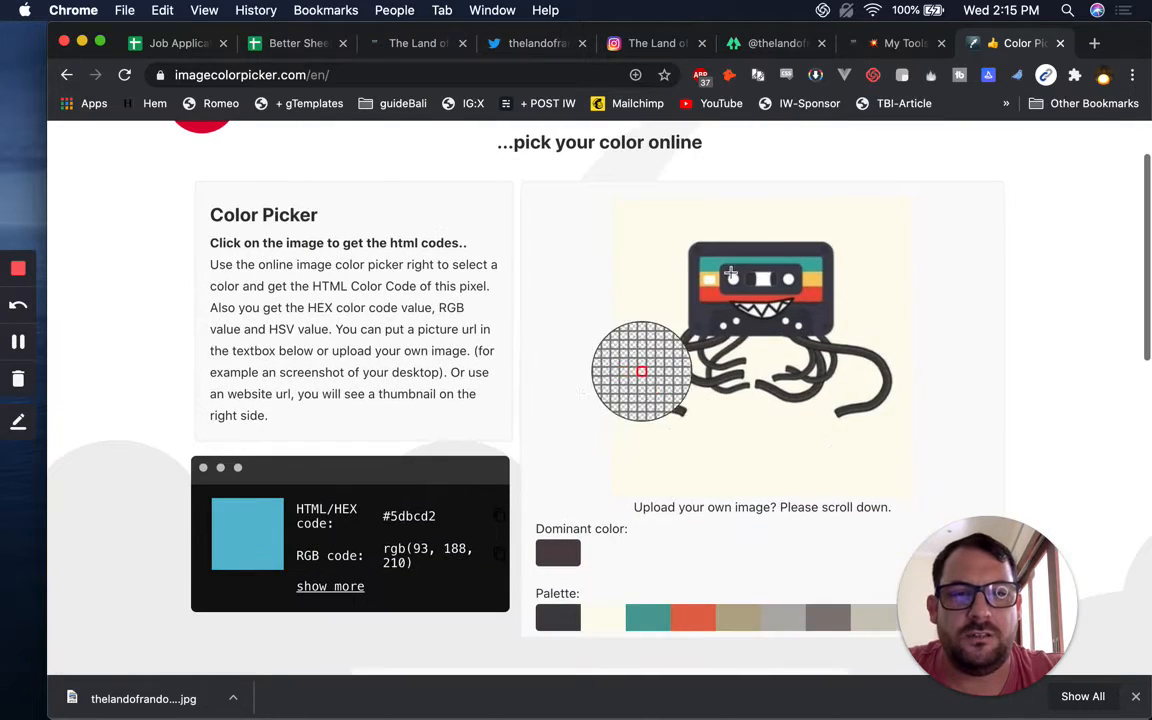
pyautogui.click(639, 263)
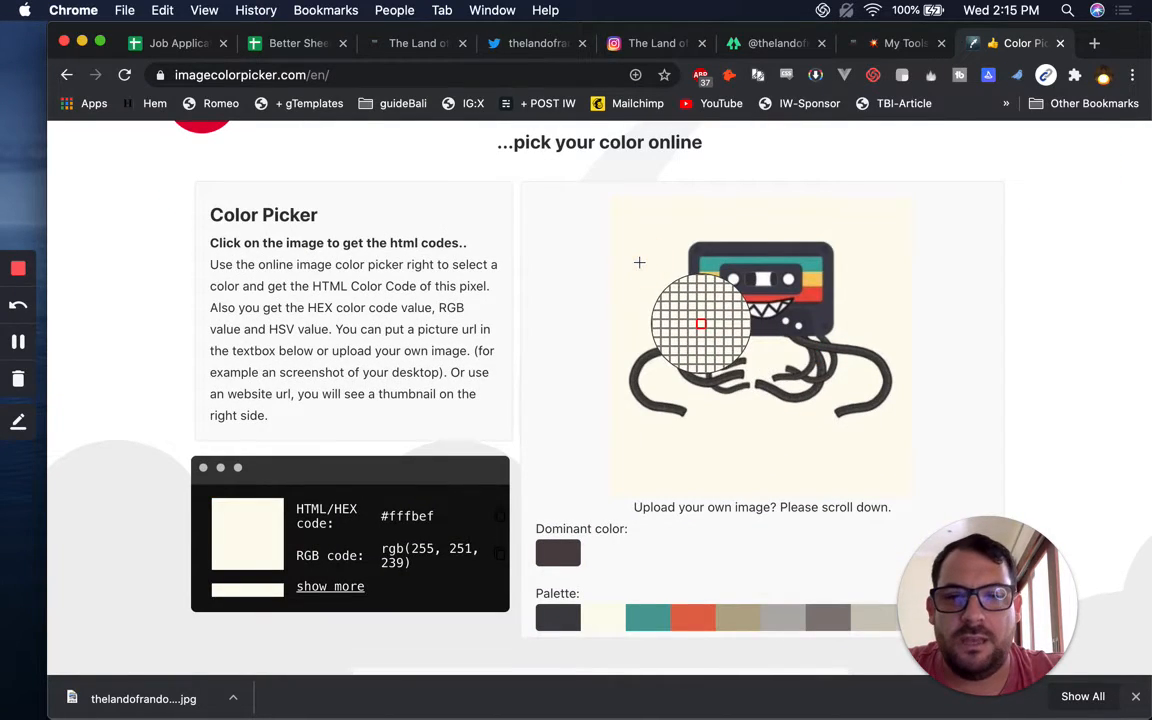
pyautogui.click(409, 513)
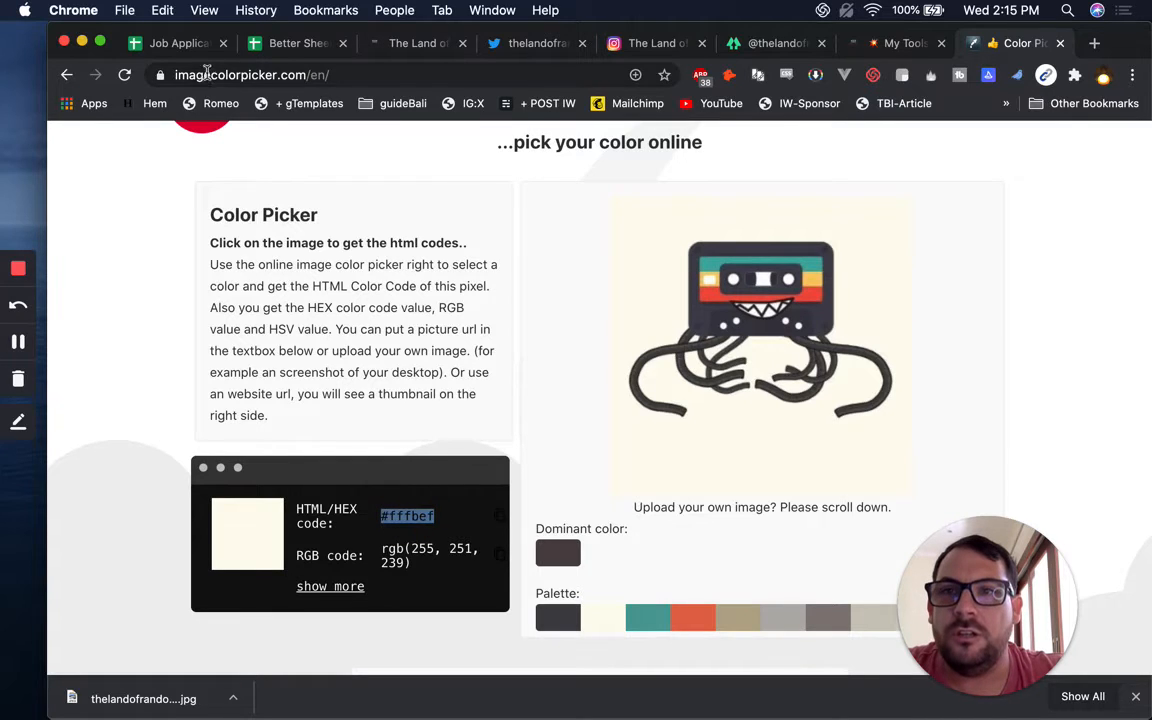
pyautogui.click(285, 50)
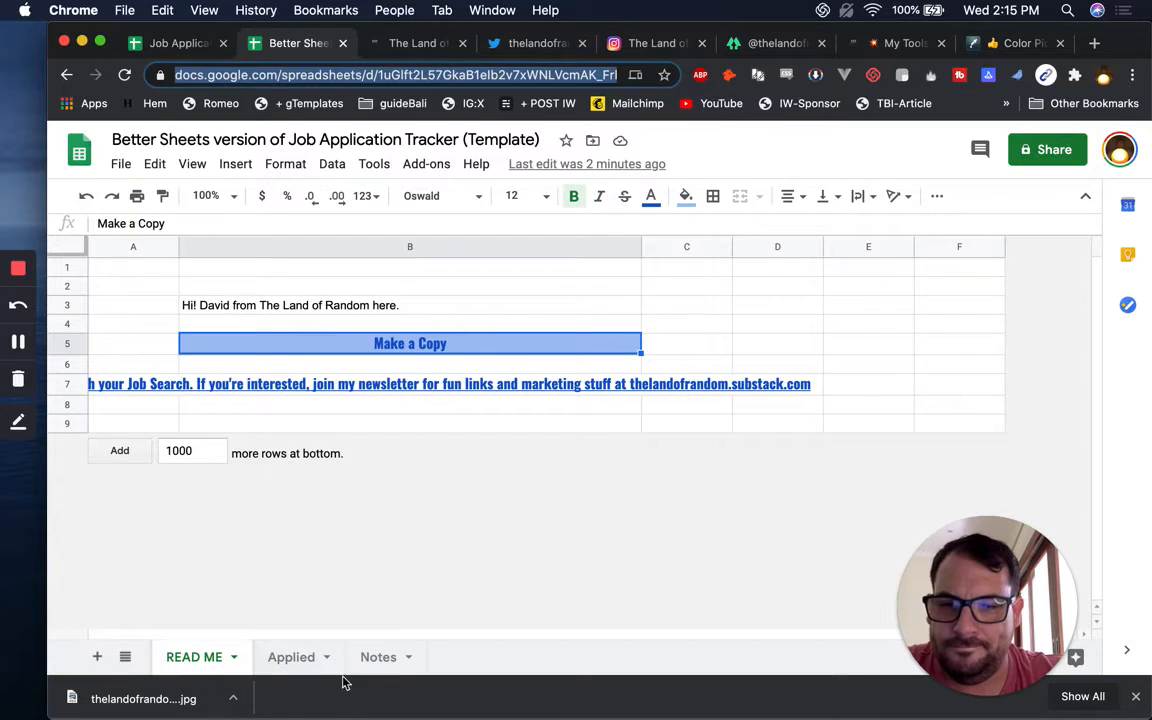
# Label cell A1 on the Notes sheet as Beige
pyautogui.click(384, 657)
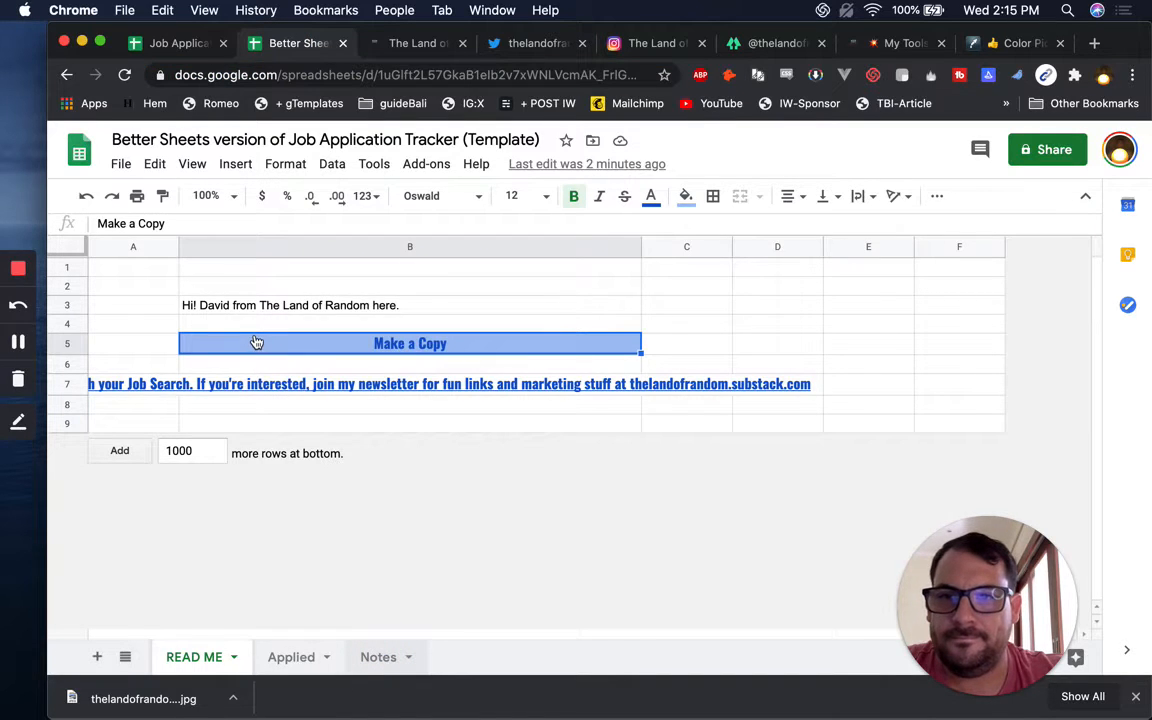
pyautogui.click(204, 287)
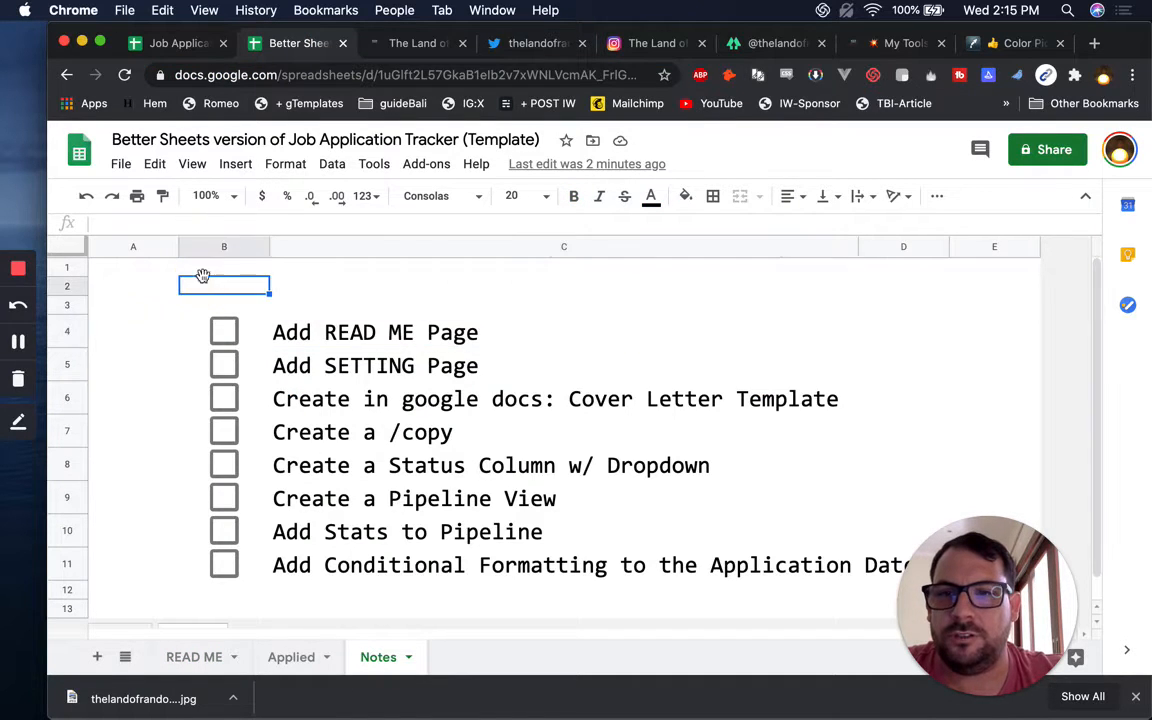
pyautogui.click(226, 267)
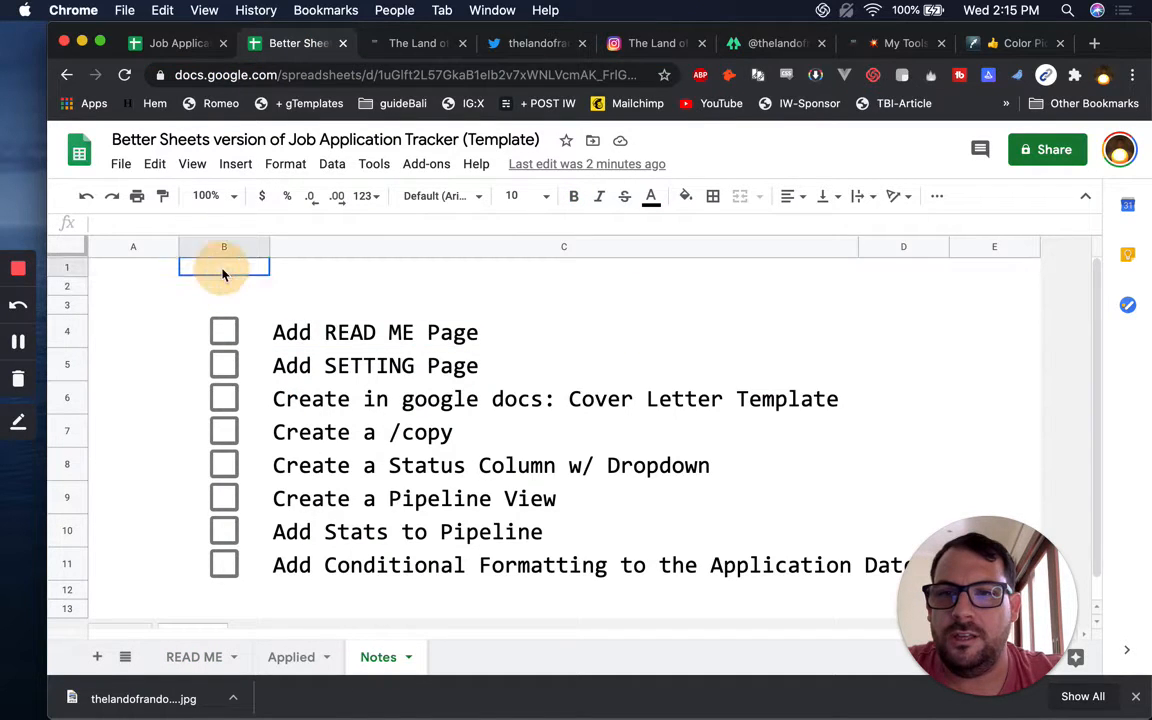
pyautogui.click(140, 270)
pyautogui.write('Beig')
pyautogui.press('Tab')
pyautogui.write('E')
pyautogui.hotkey('shift', 'Tab')
pyautogui.press('Return')
pyautogui.press('BackSpace')
pyautogui.press('BackSpace')
pyautogui.write('ige')
pyautogui.press('Tab')
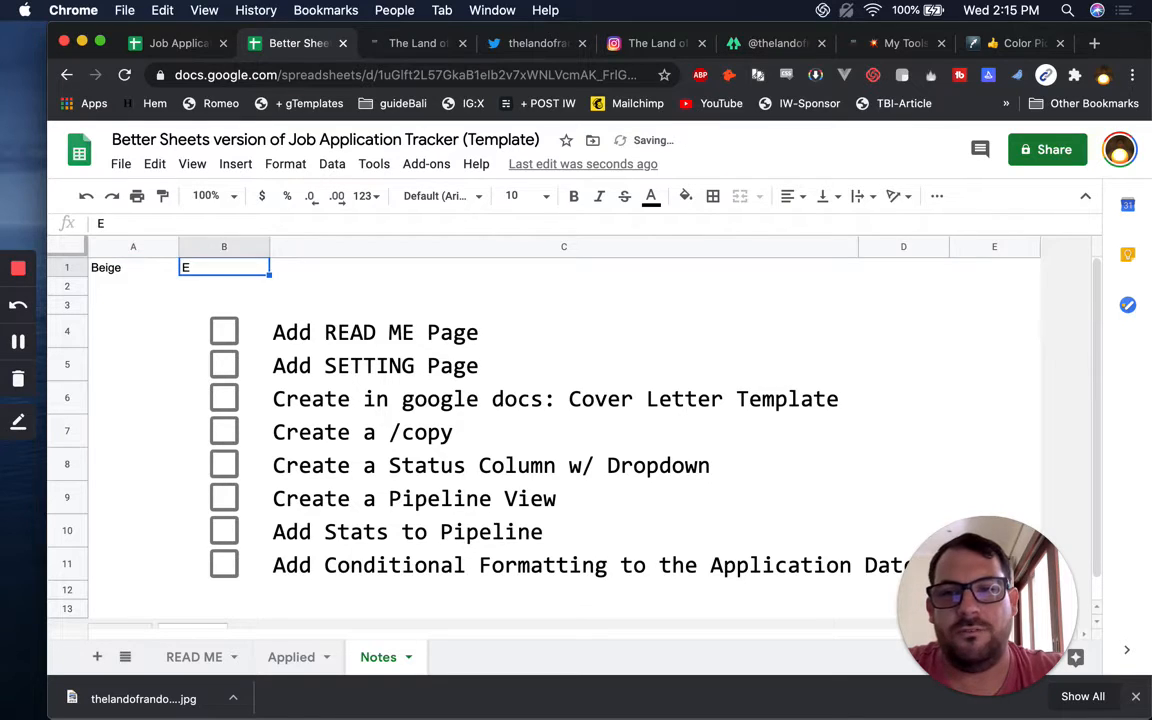
# Paste #fffbef as a plain value into B1, then copy #44434e from the colour picker
pyautogui.press('super+v')
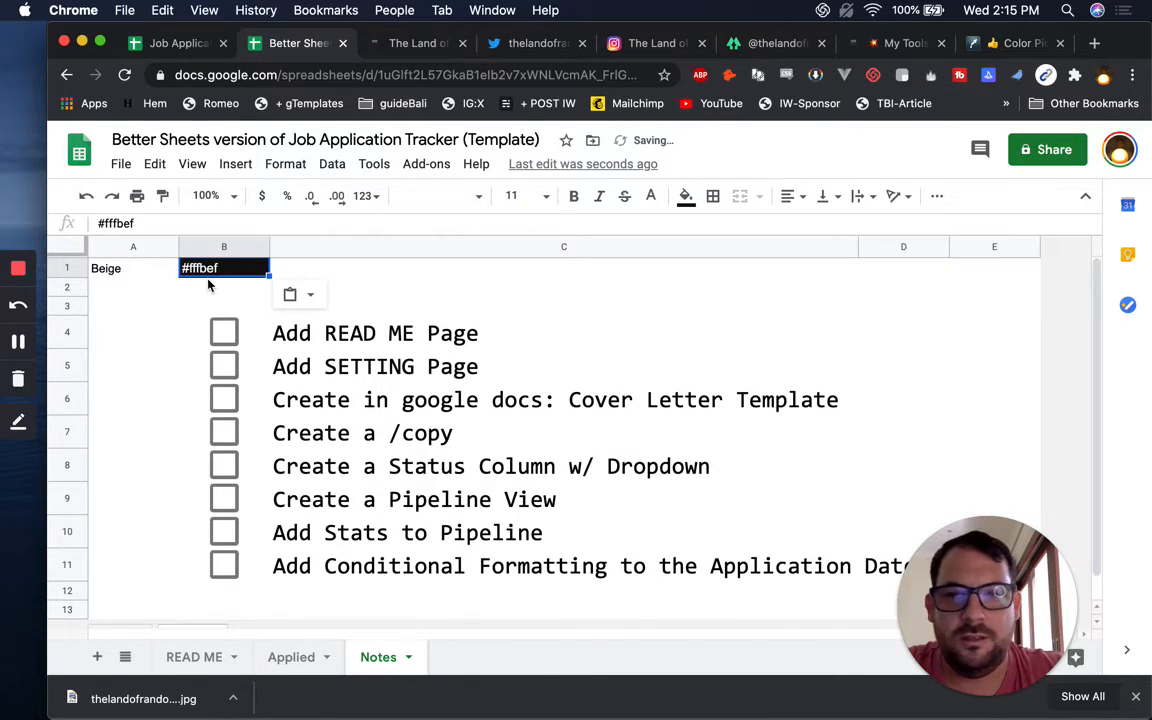
pyautogui.press('super+backslash')
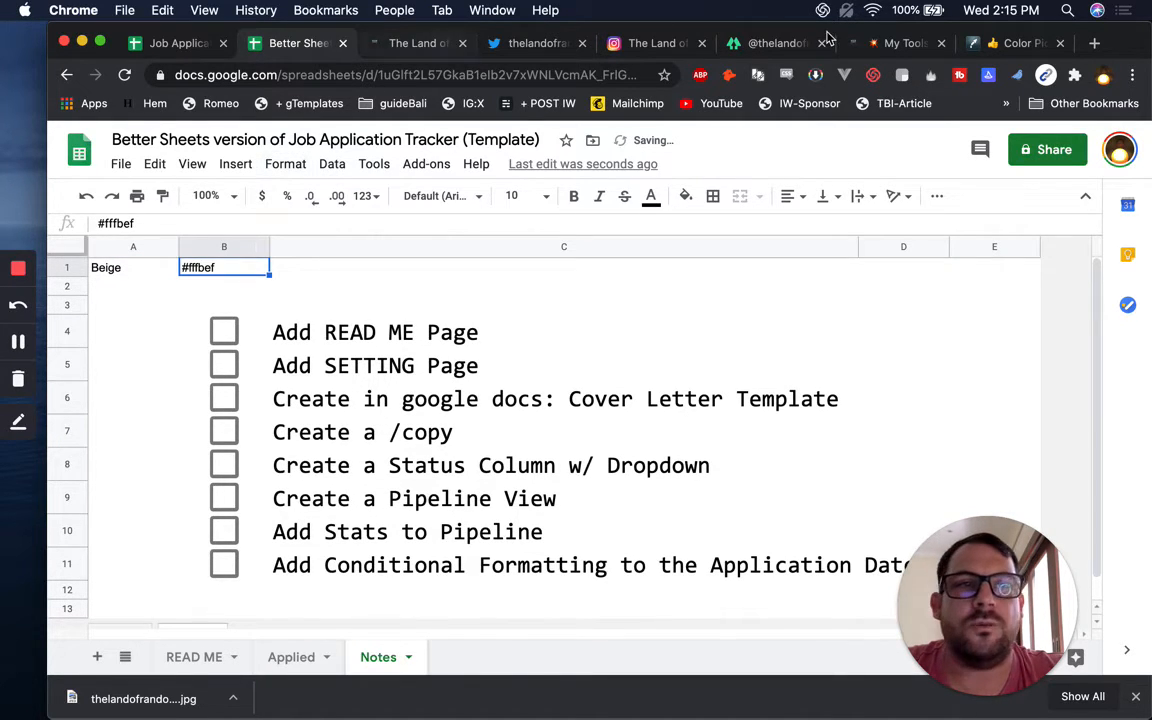
pyautogui.click(1016, 43)
pyautogui.moveTo(695, 335); pyautogui.dragTo(826, 281)
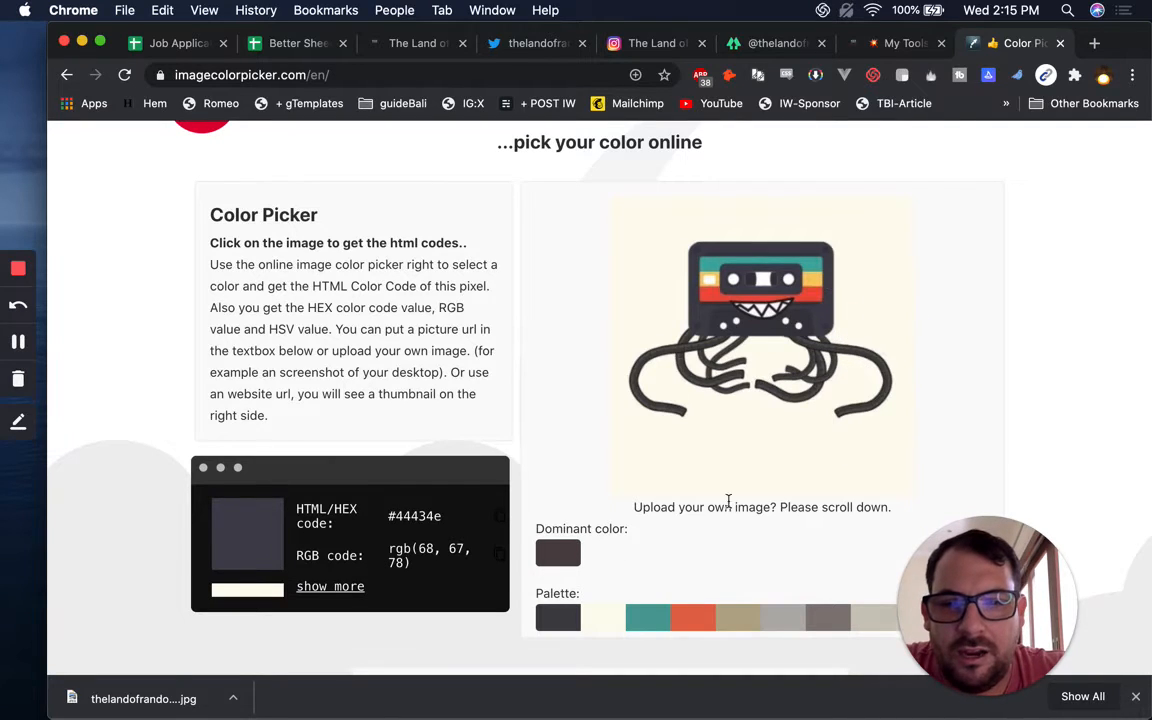
pyautogui.moveTo(470, 515); pyautogui.dragTo(386, 516)
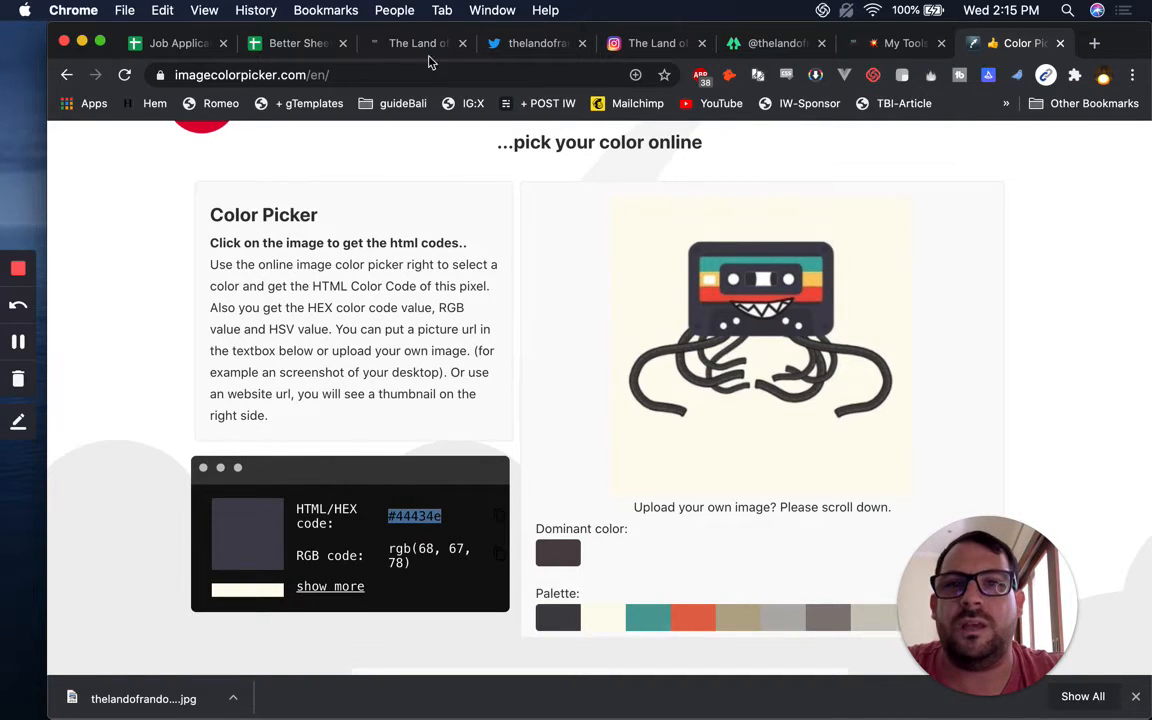
pyautogui.click(306, 53)
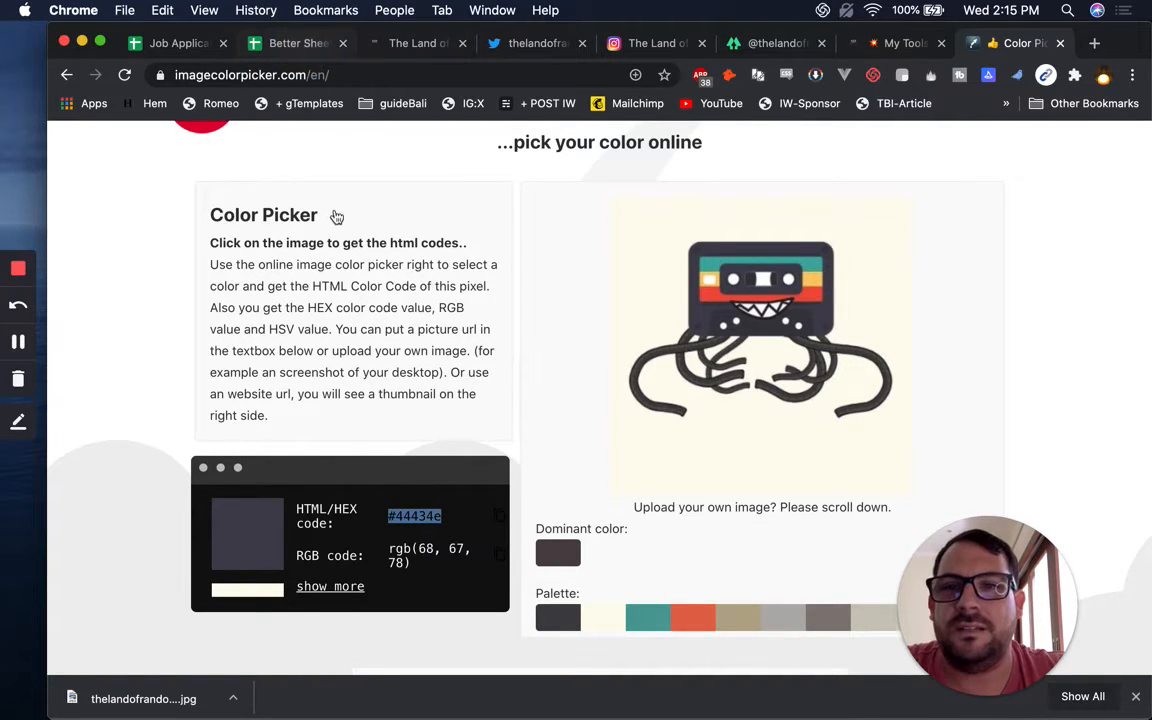
pyautogui.press('super+2')
# Enter #44434e in B2 with the label black in A2
pyautogui.click(193, 287)
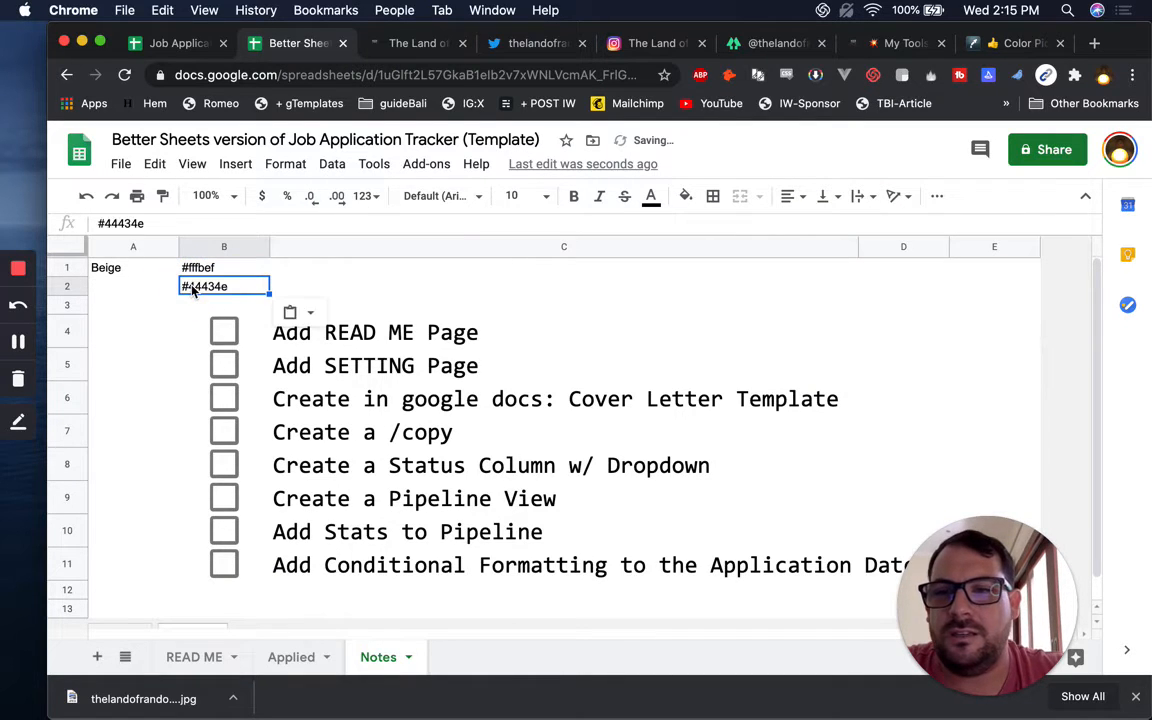
pyautogui.press('super+v')
pyautogui.press('Left')
pyautogui.write('black')
pyautogui.press('Return')
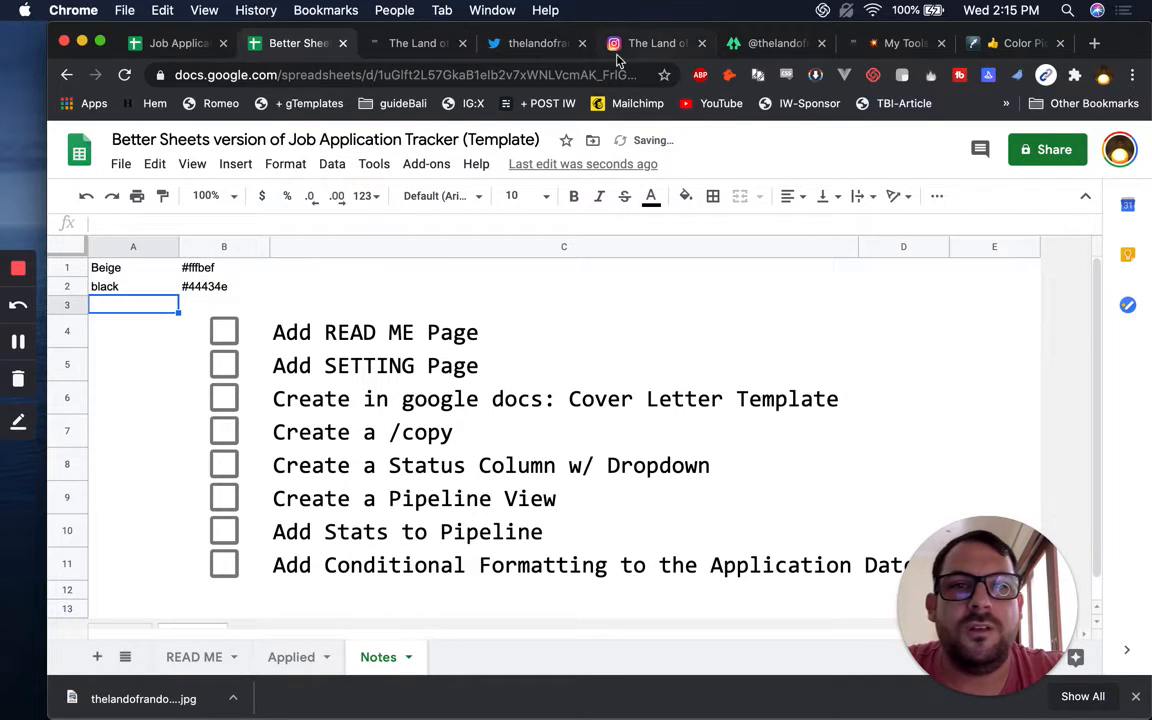
pyautogui.click(1016, 42)
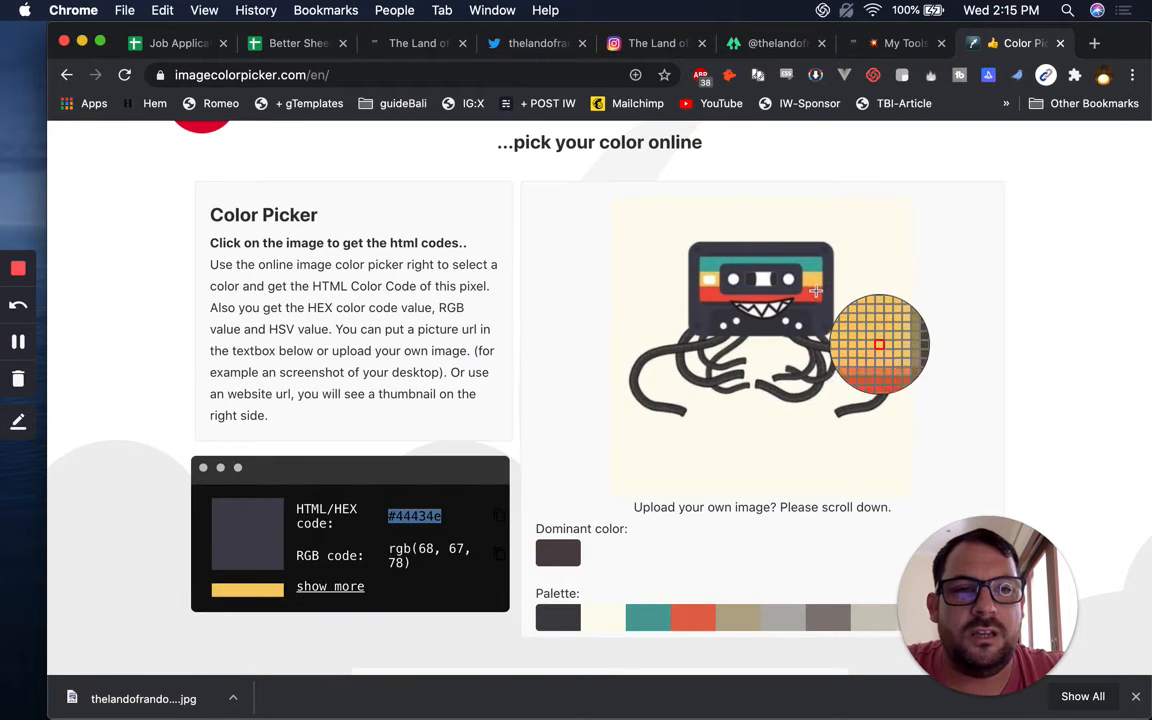
pyautogui.click(558, 44)
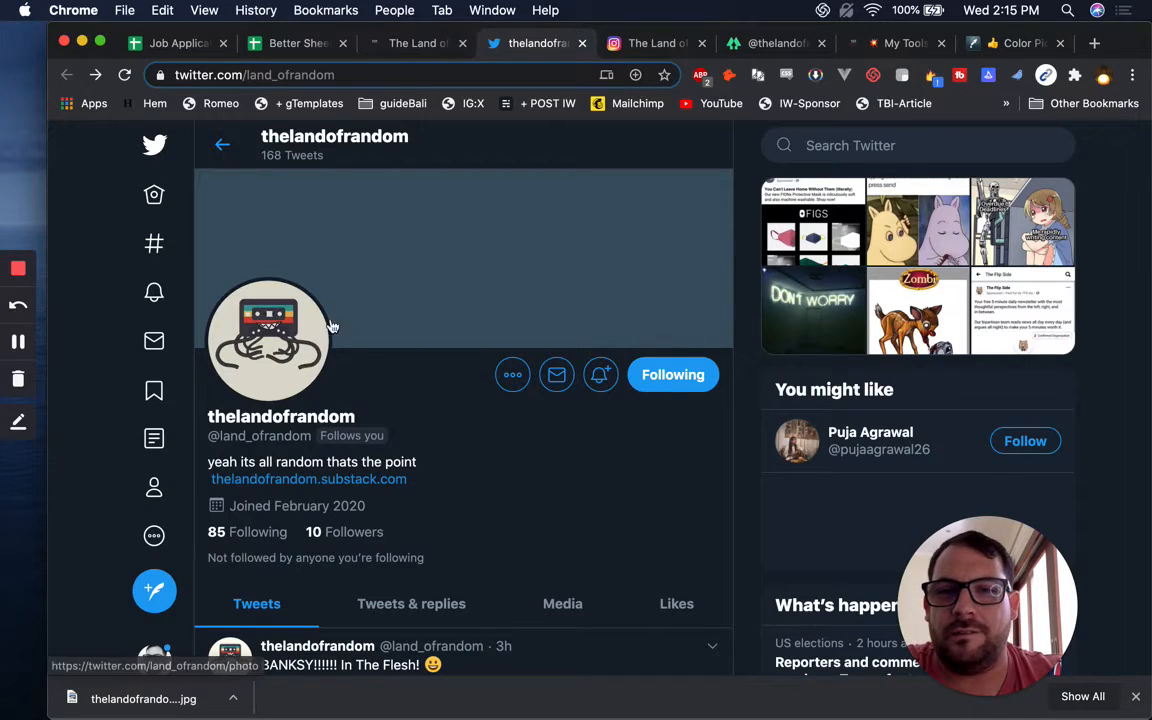
# Scroll through The Land of Random's Instagram post grid down to the footer
pyautogui.click(680, 47)
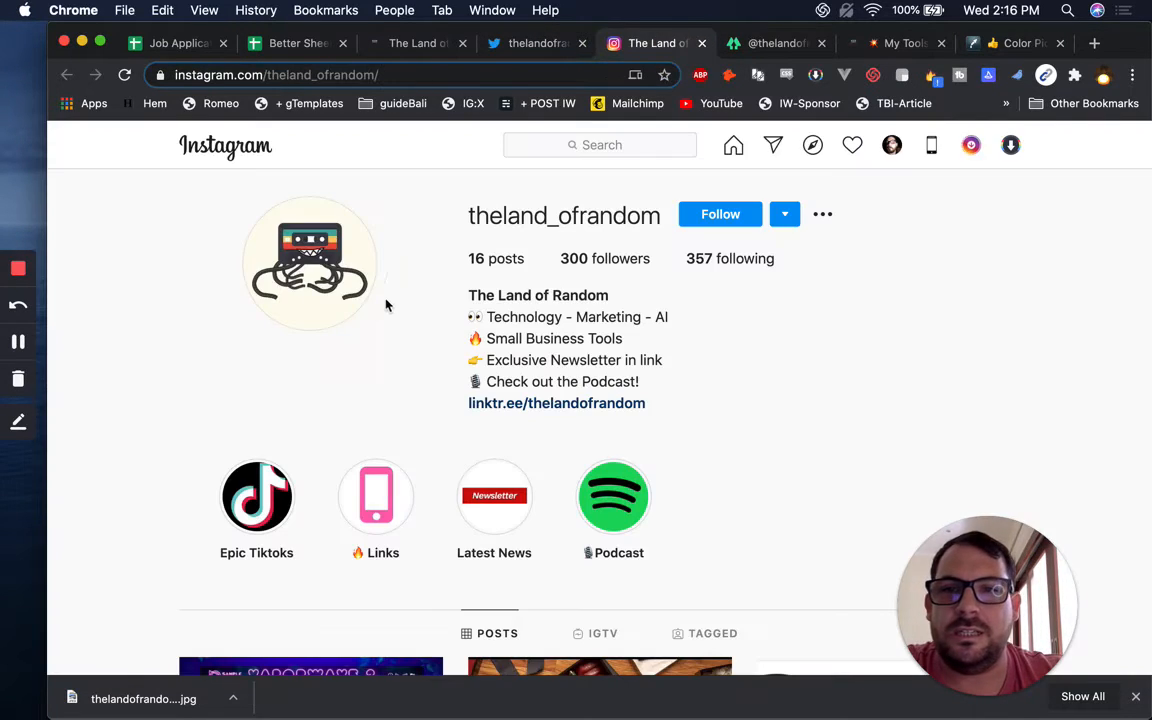
pyautogui.scroll(-5, 740, 339)
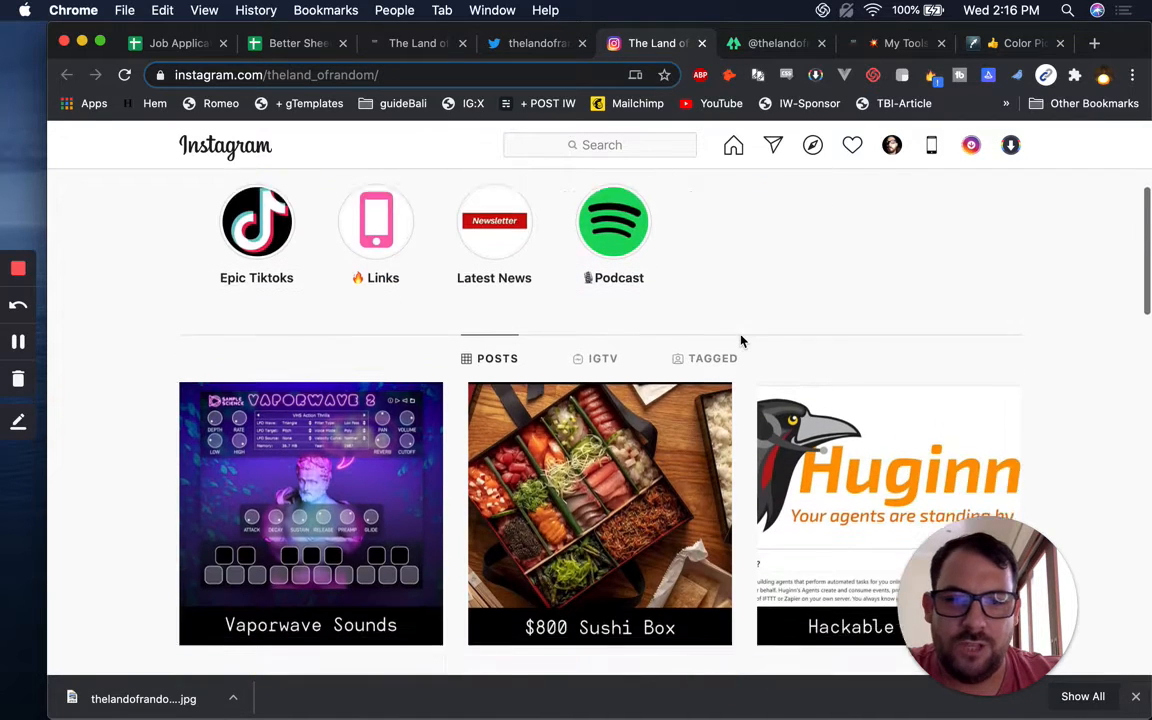
pyautogui.scroll(-2, 740, 338)
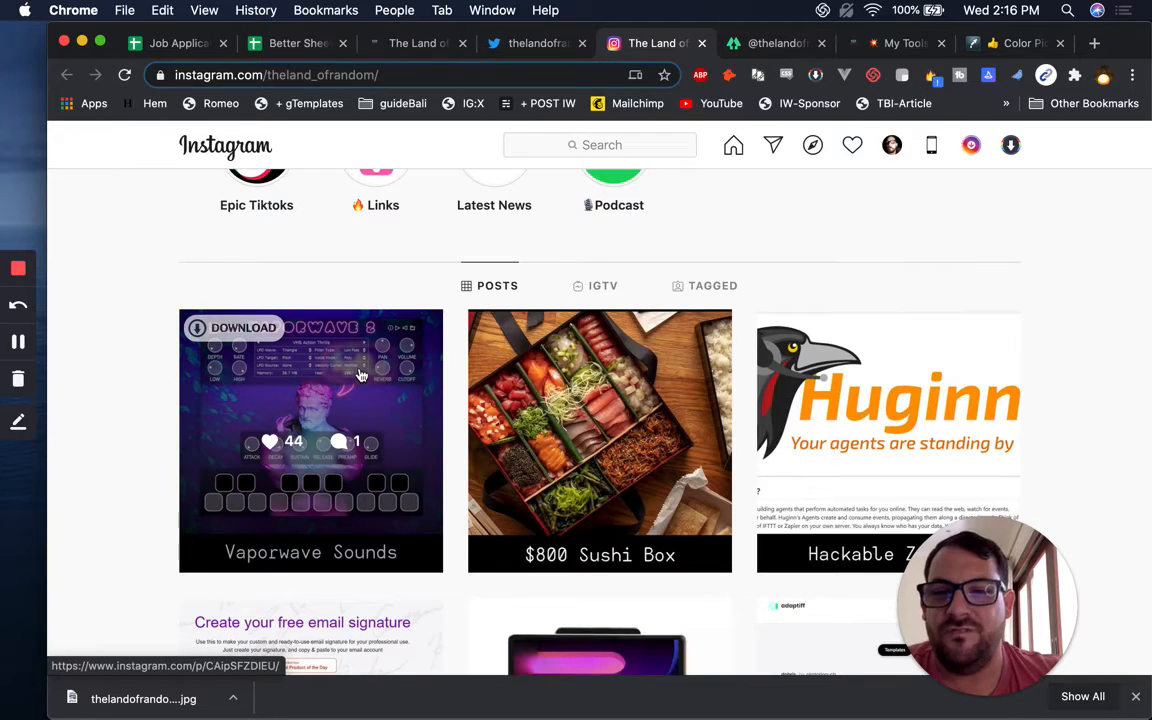
pyautogui.scroll(-4, 400, 520)
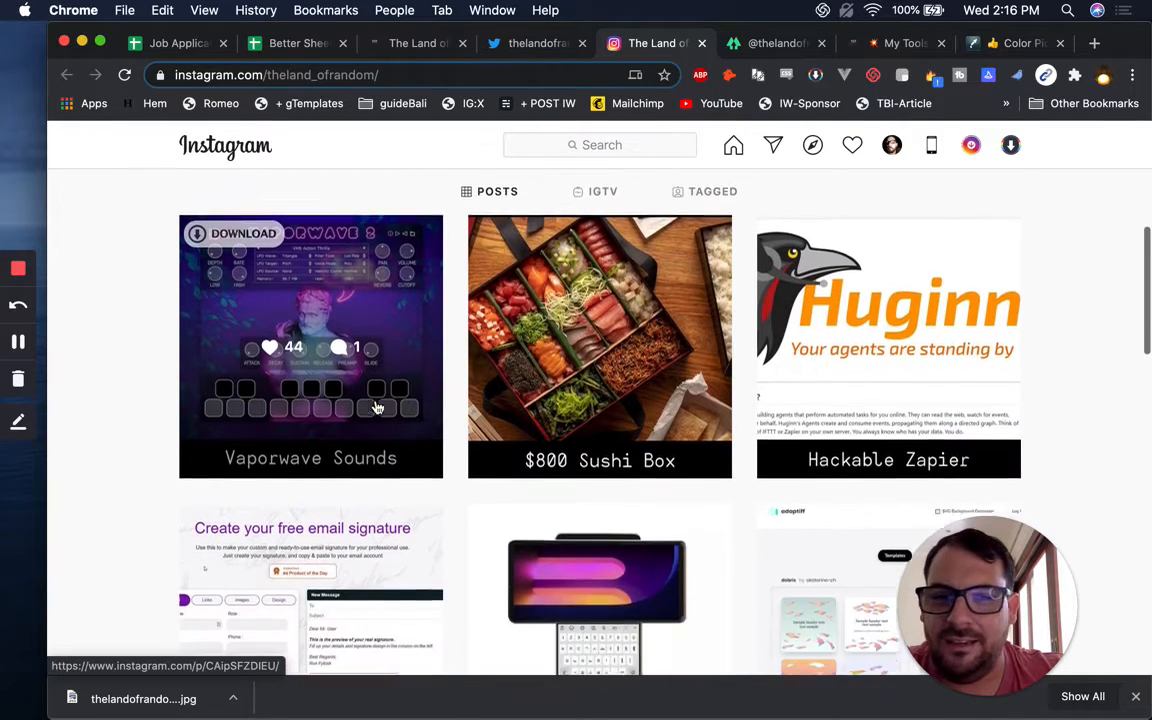
pyautogui.scroll(-6, 375, 406)
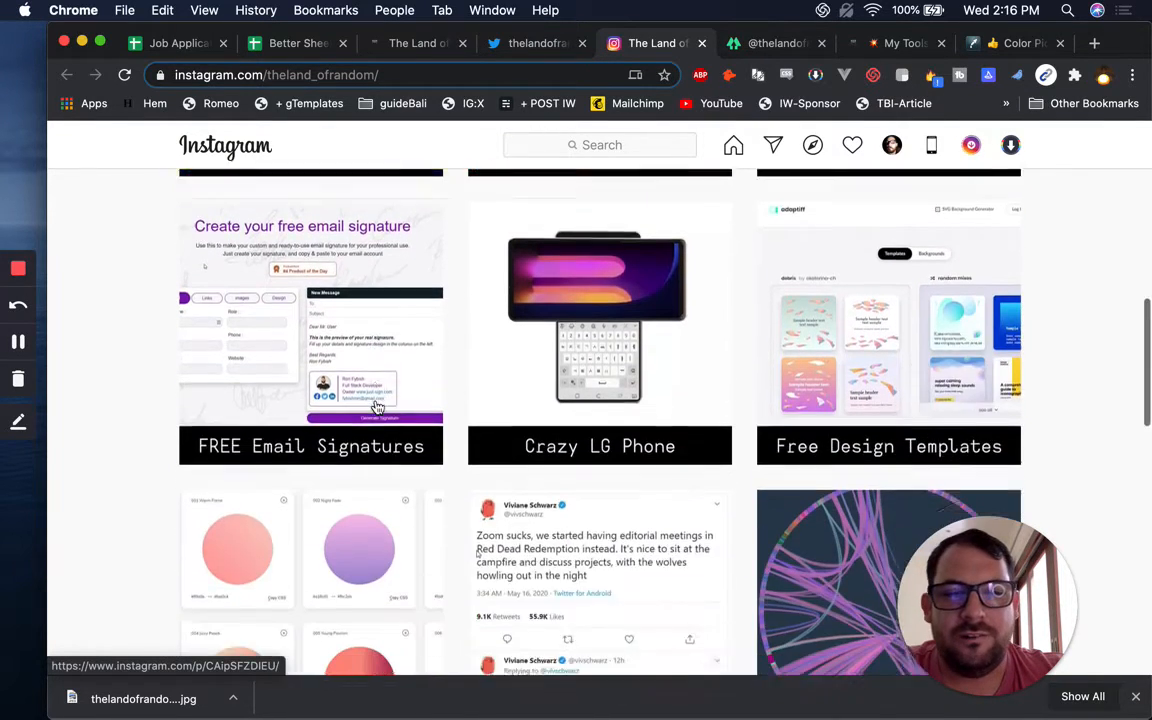
pyautogui.scroll(2, 507, 447)
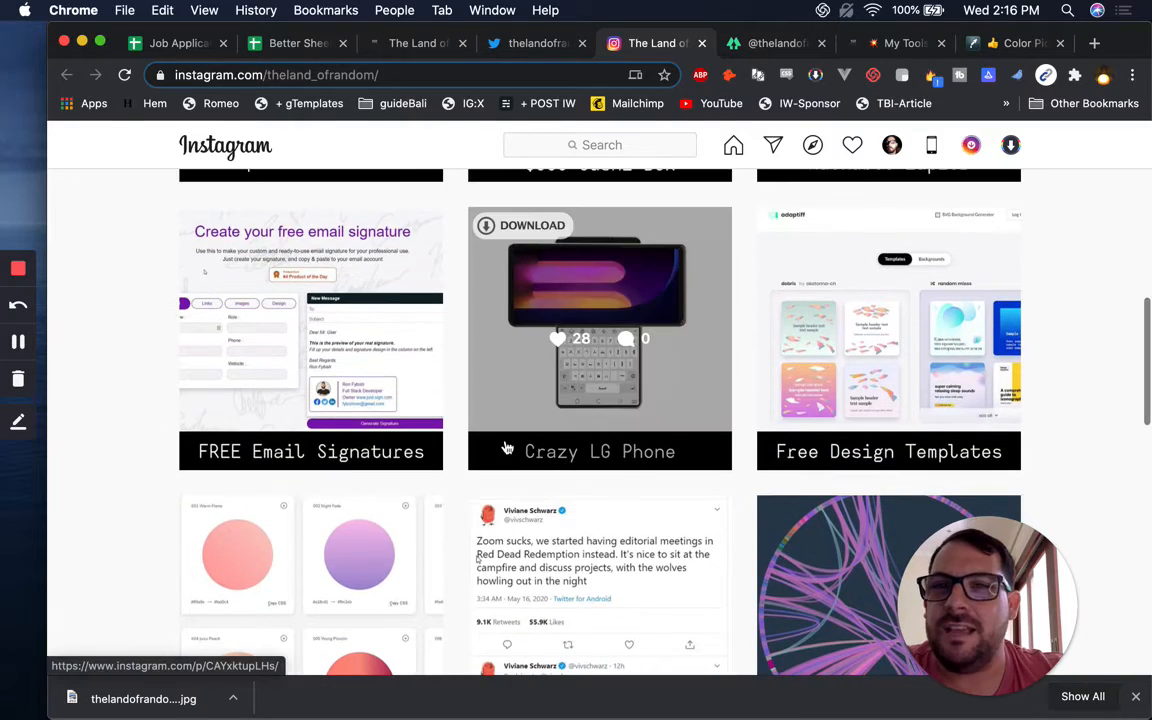
pyautogui.scroll(-4, 640, 404)
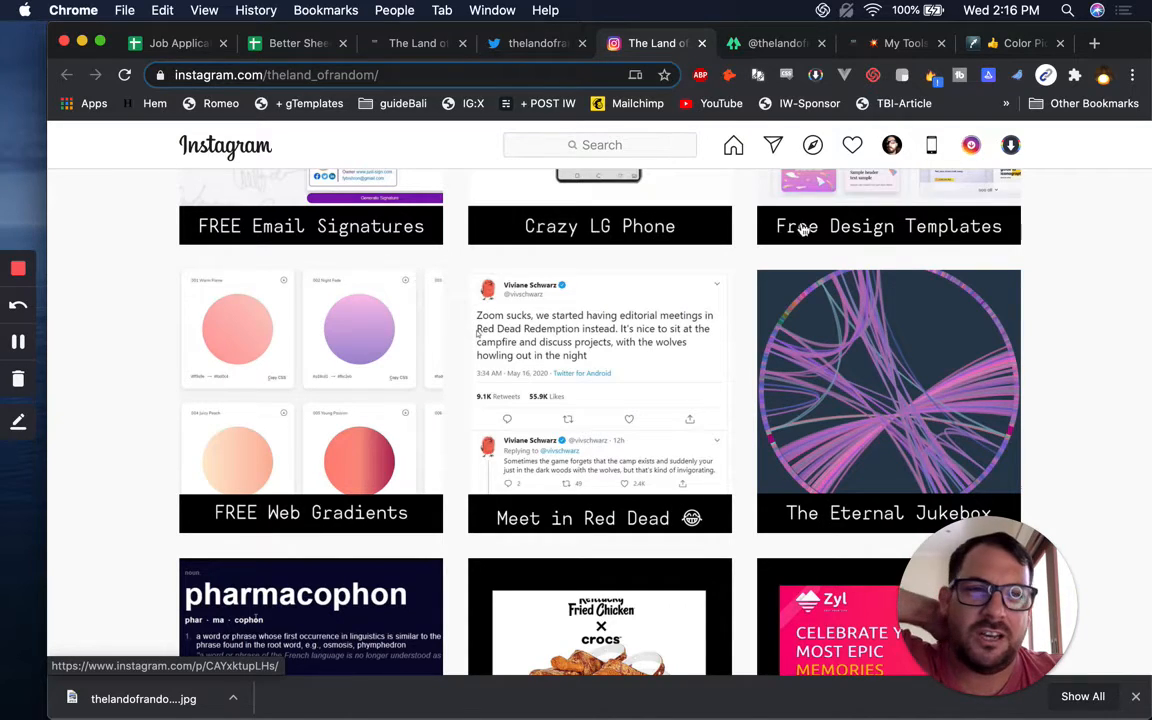
pyautogui.scroll(-3, 663, 397)
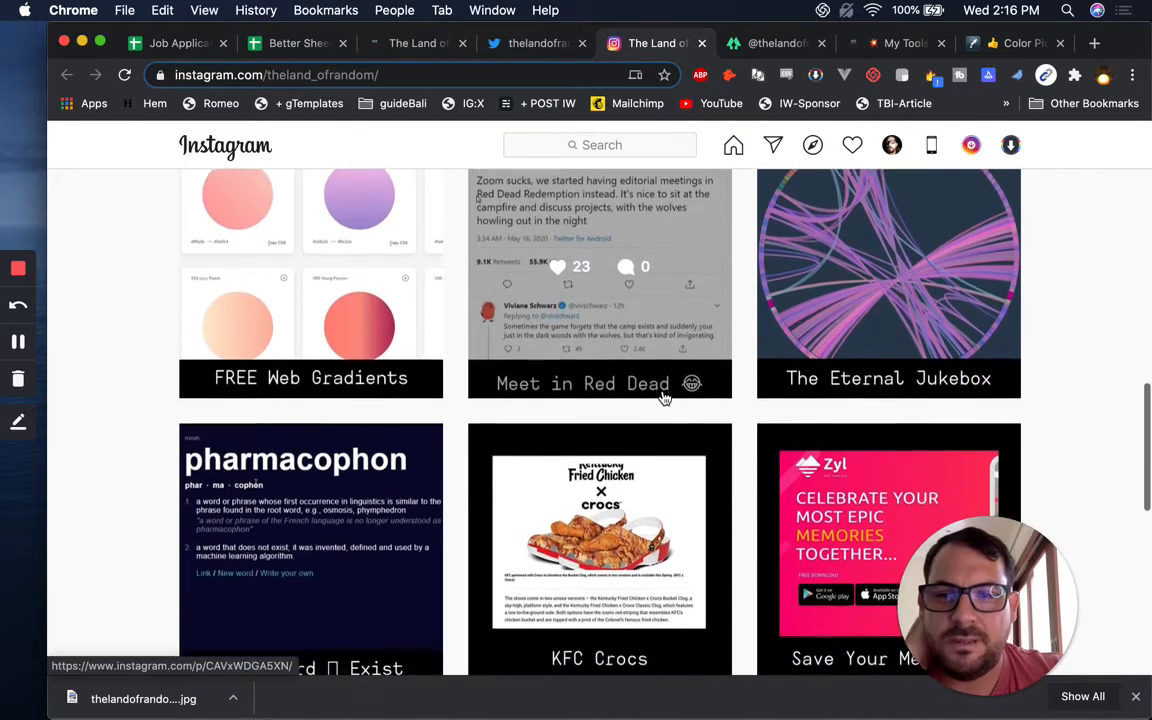
pyautogui.scroll(-7, 663, 397)
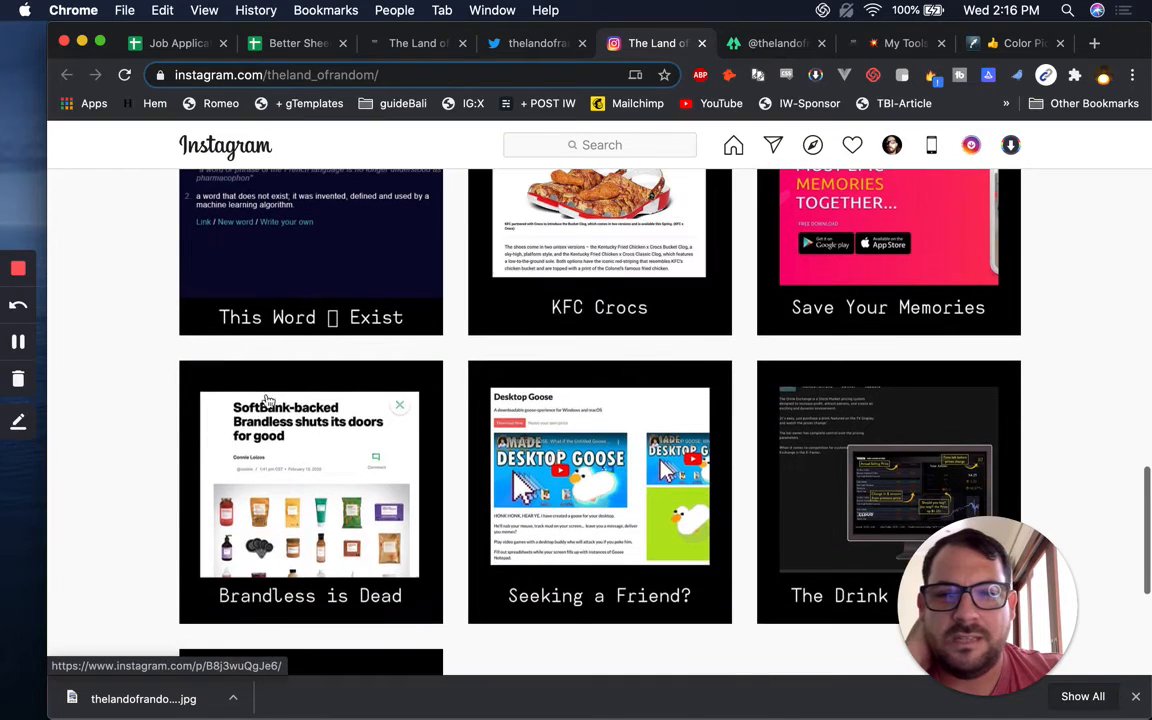
pyautogui.scroll(-7, 419, 380)
pyautogui.click(748, 48)
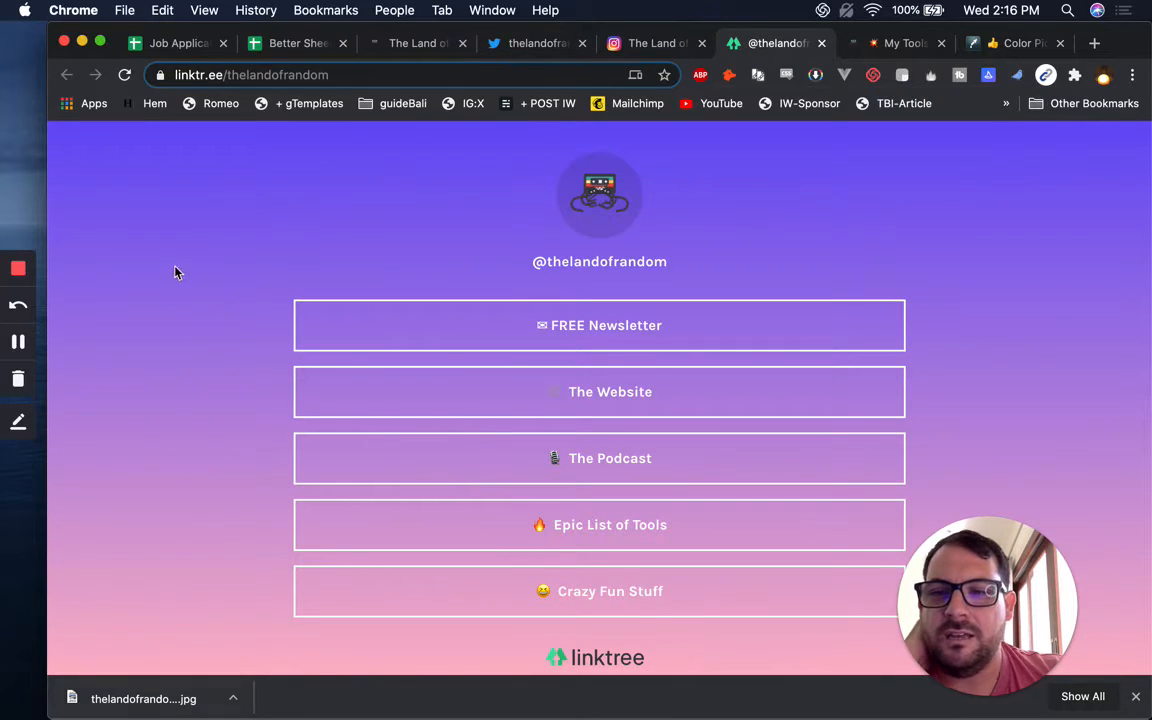
# Open The Land of Random's My Tools page and scroll through it
pyautogui.click(887, 42)
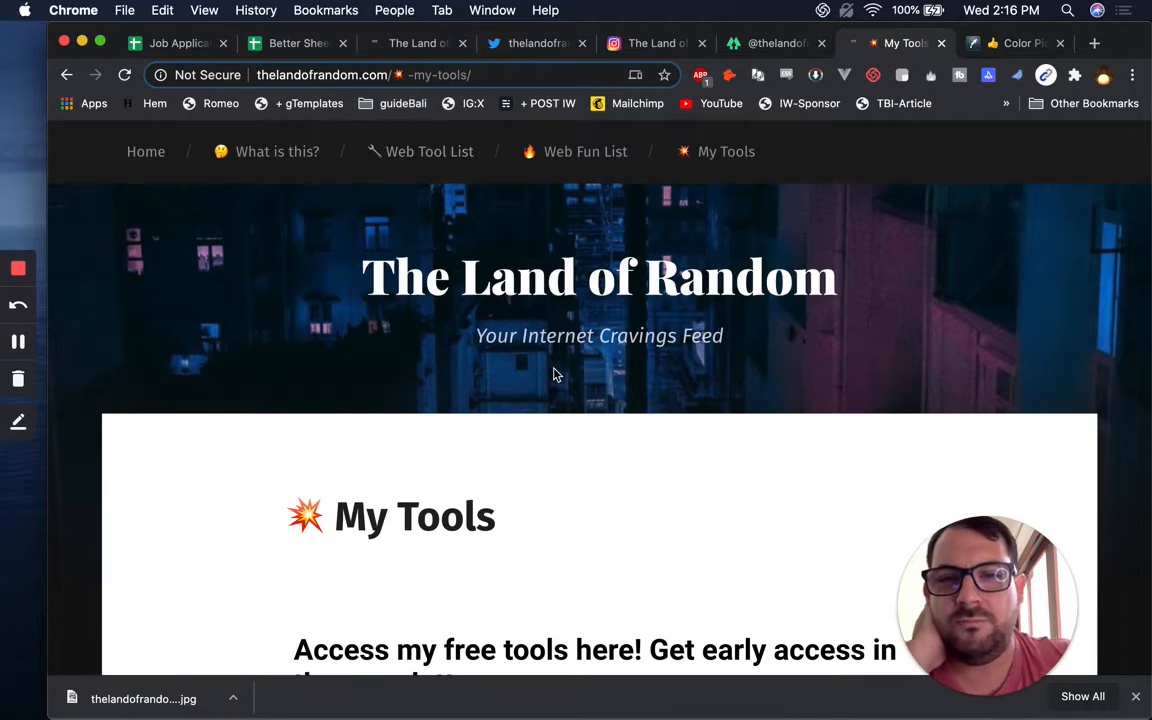
pyautogui.scroll(-3, 220, 300)
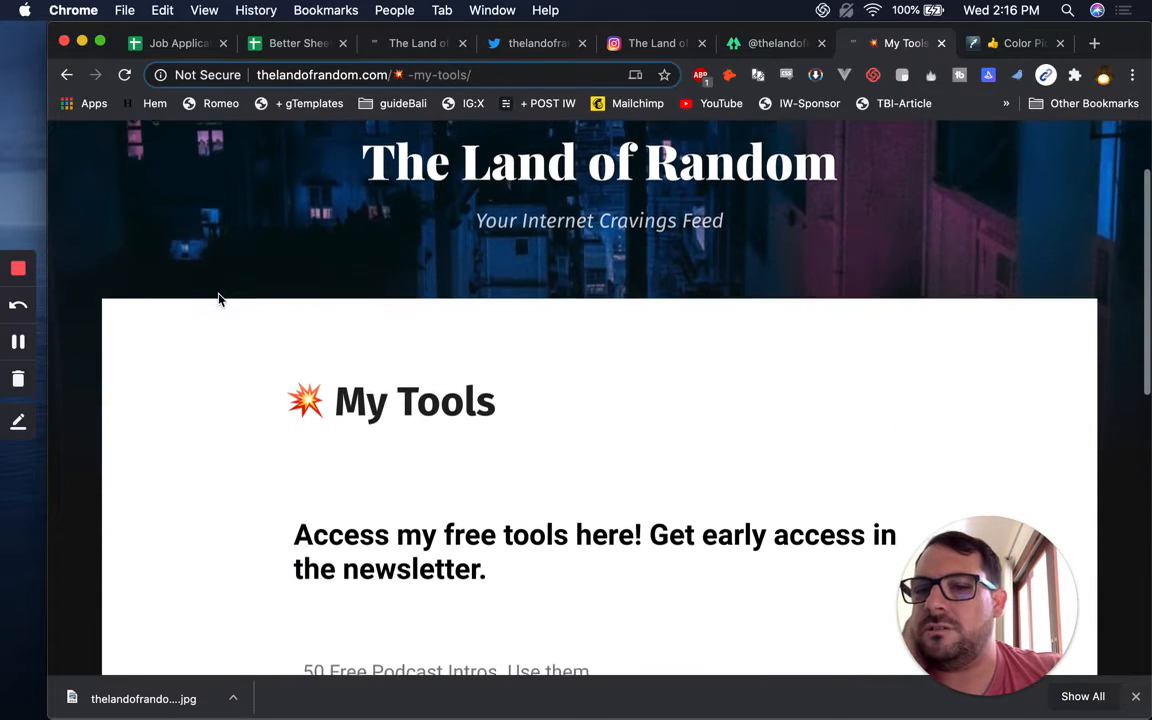
pyautogui.scroll(-4, 220, 300)
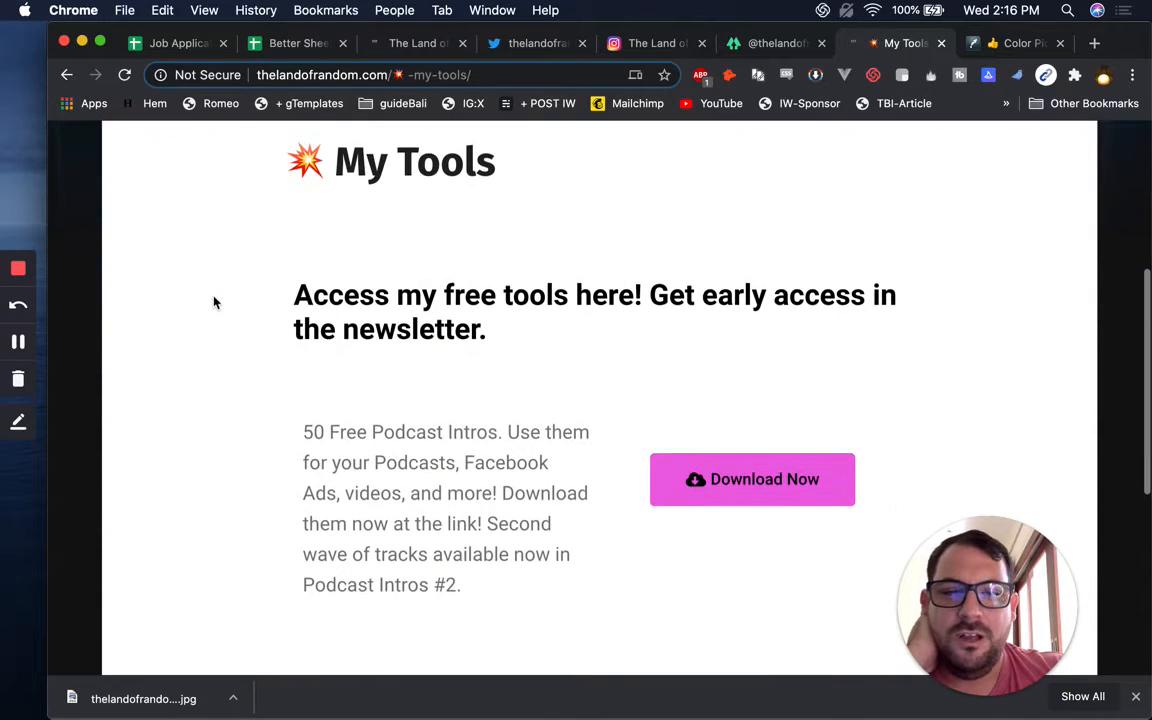
pyautogui.scroll(5, 680, 450)
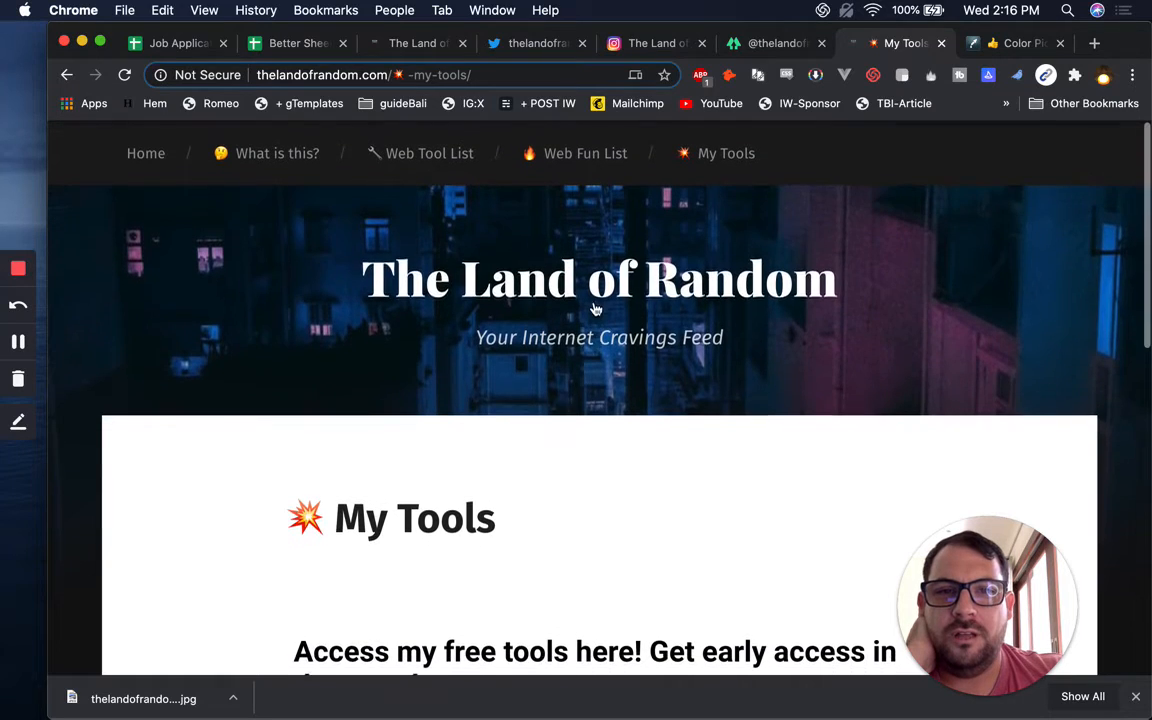
pyautogui.scroll(-5, 507, 287)
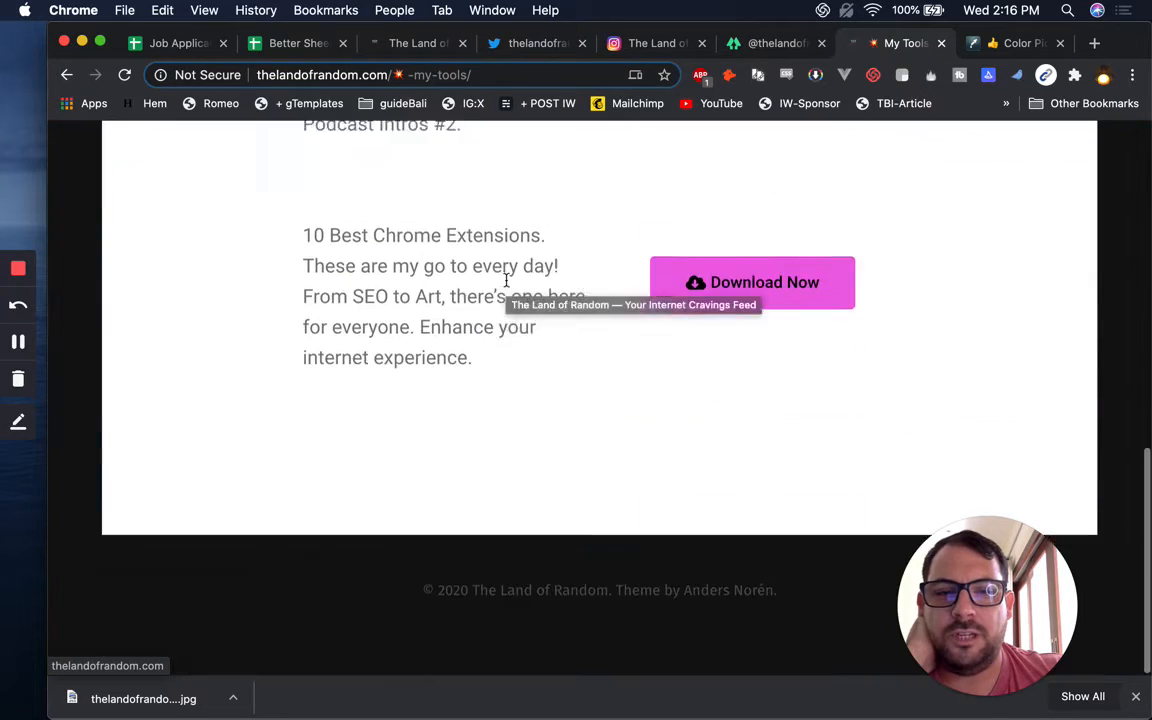
pyautogui.scroll(1, 634, 223)
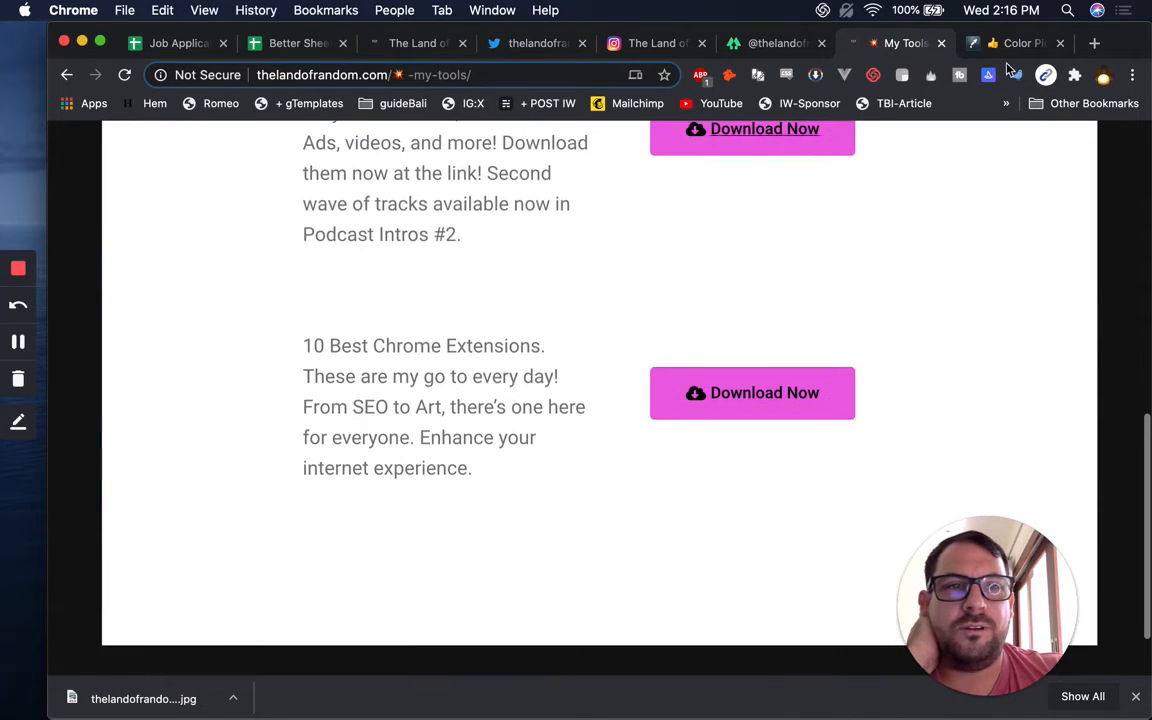
pyautogui.click(975, 46)
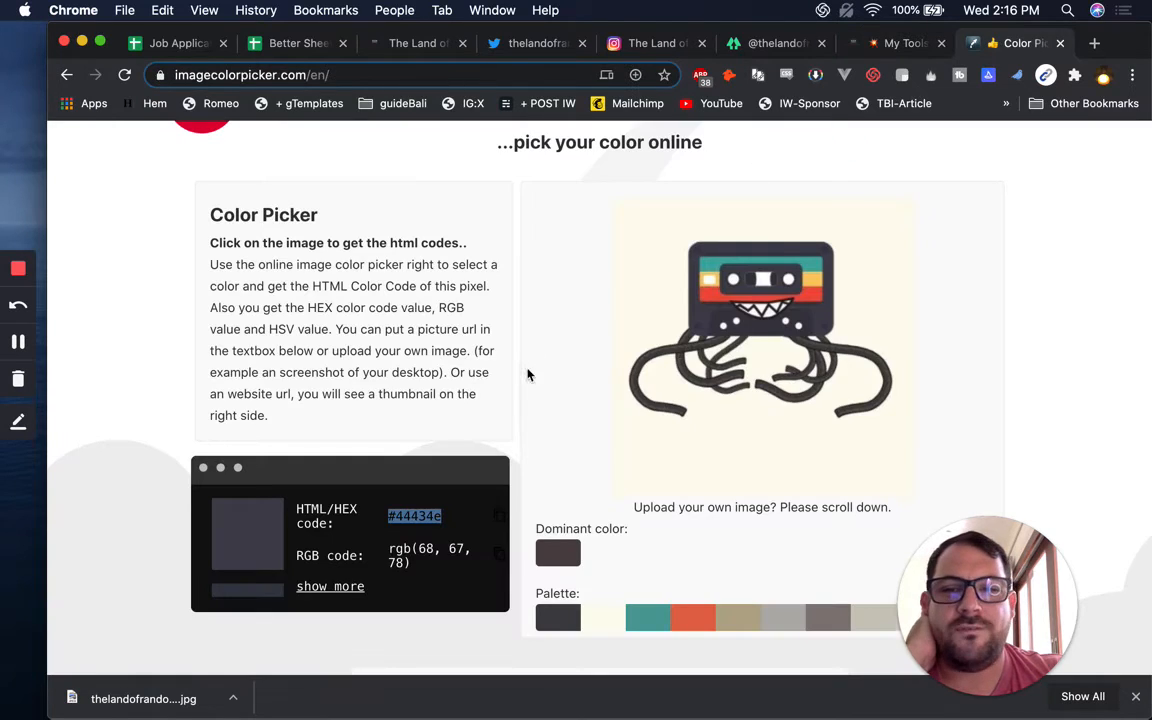
pyautogui.click(898, 43)
pyautogui.scroll(6, 608, 424)
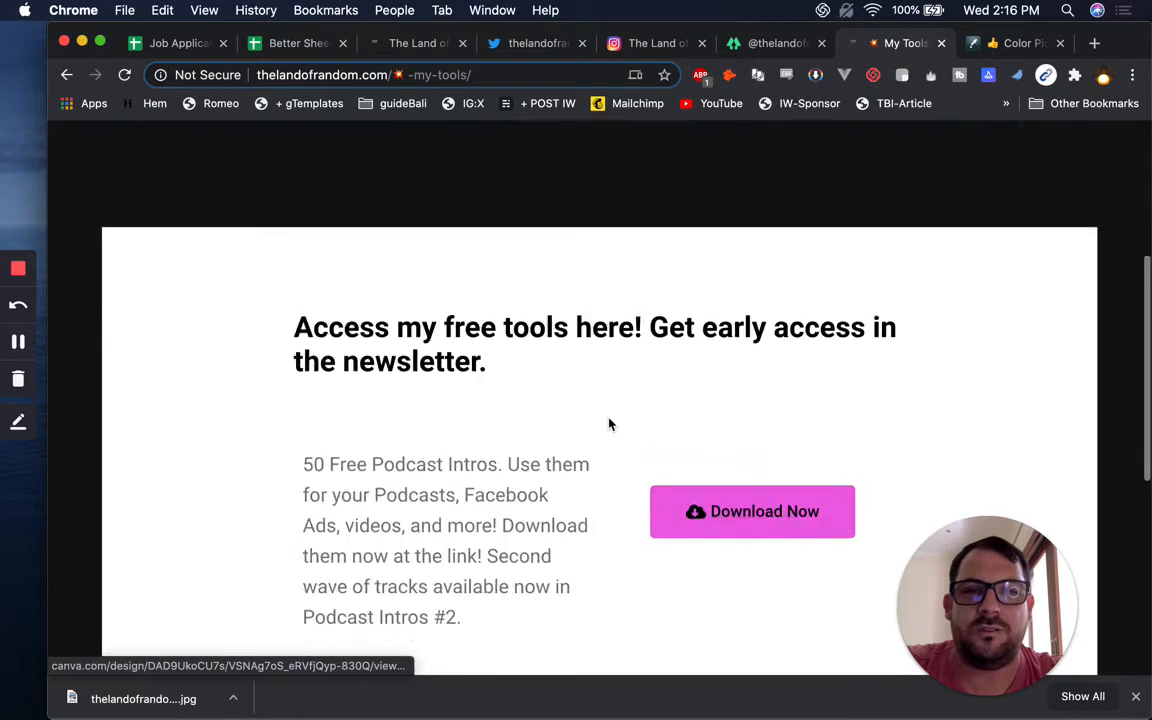
pyautogui.scroll(4, 608, 424)
# Capture an area screenshot of the pink Download Now button, then go back to the colour picker
pyautogui.moveTo(523, 228); pyautogui.dragTo(663, 325)
pyautogui.scroll(-4, 663, 326)
pyautogui.keyDown('shift'); pyautogui.keyDown('super'); pyautogui.click(784, 555); pyautogui.keyUp('super'); pyautogui.keyUp('shift')
pyautogui.press('super+shift+4')
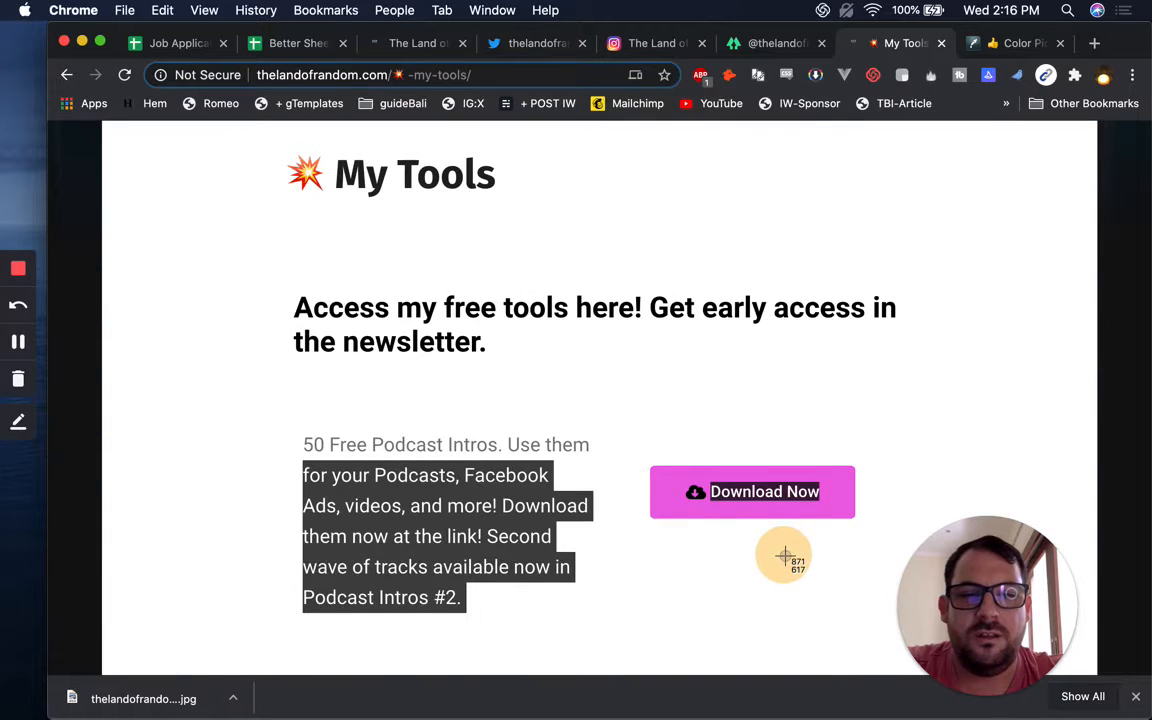
pyautogui.moveTo(586, 393); pyautogui.dragTo(790, 569)
pyautogui.click(691, 383)
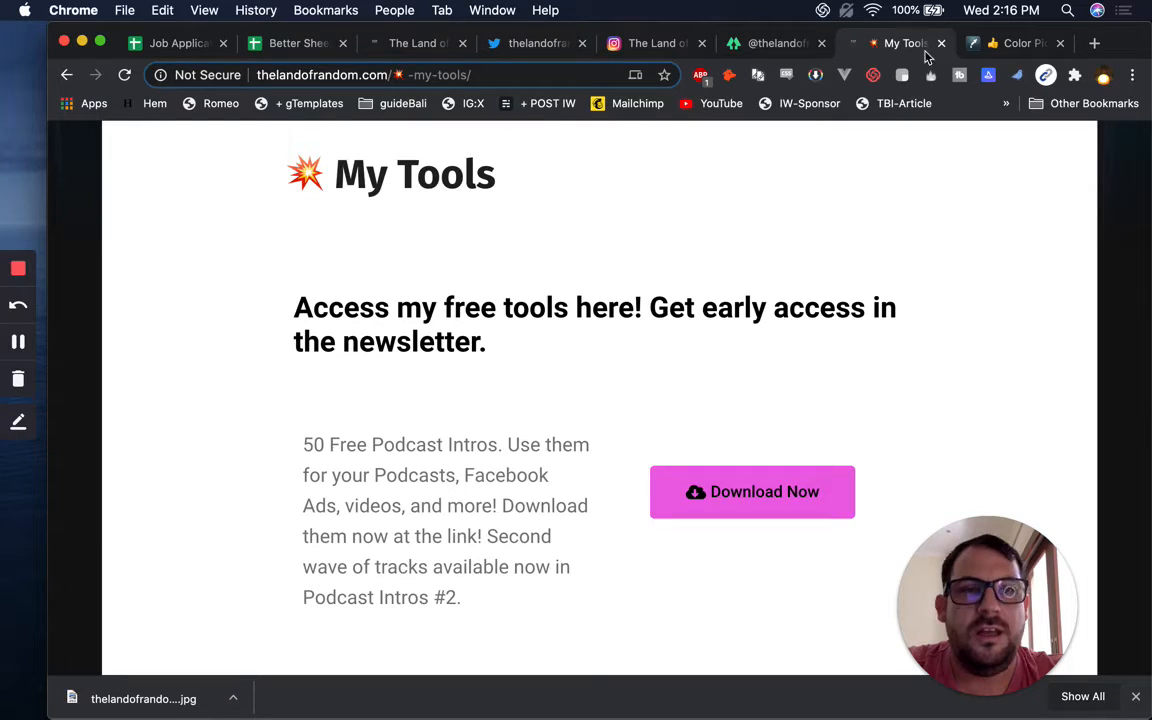
pyautogui.click(993, 43)
pyautogui.scroll(-3, 621, 549)
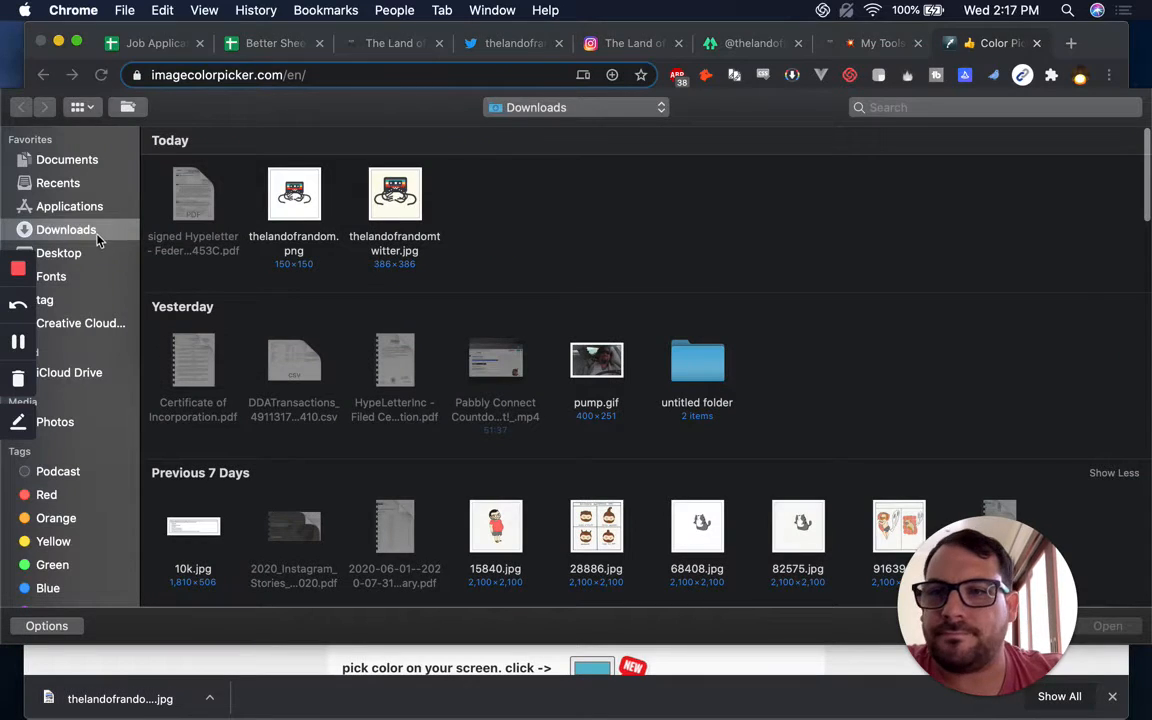
# Upload the Land of Random image and sample its pink lettering as #ed1bc9
pyautogui.click(90, 258)
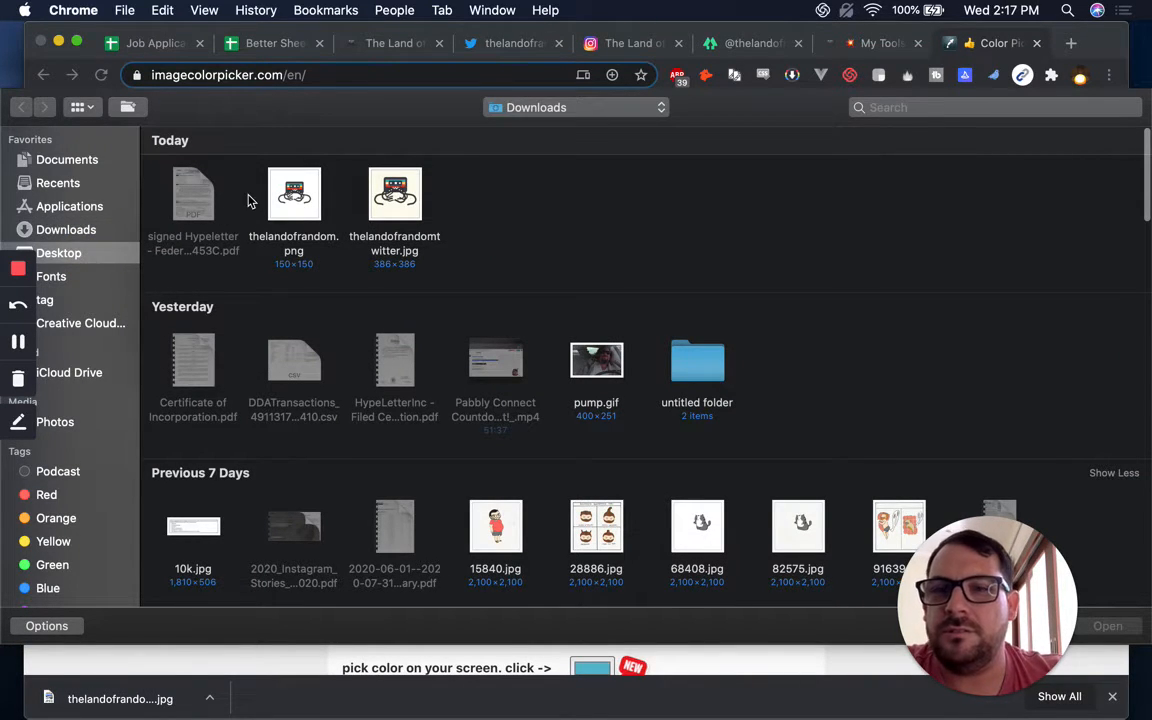
pyautogui.doubleClick(390, 187)
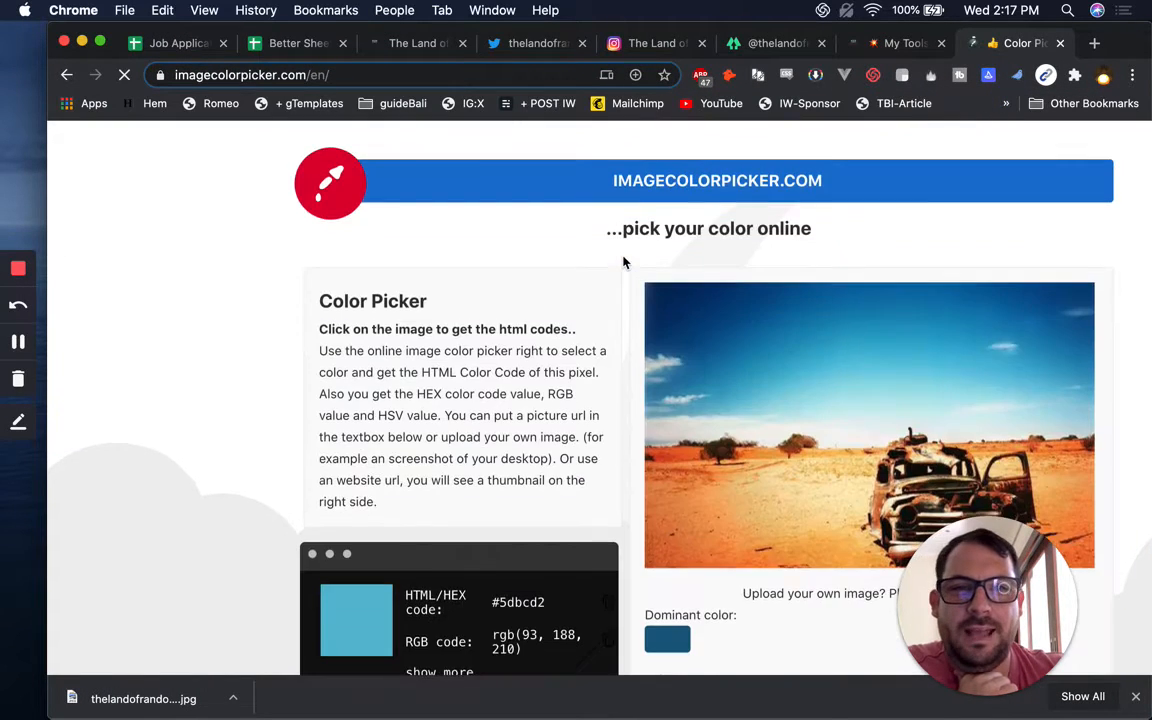
pyautogui.scroll(-4, 623, 262)
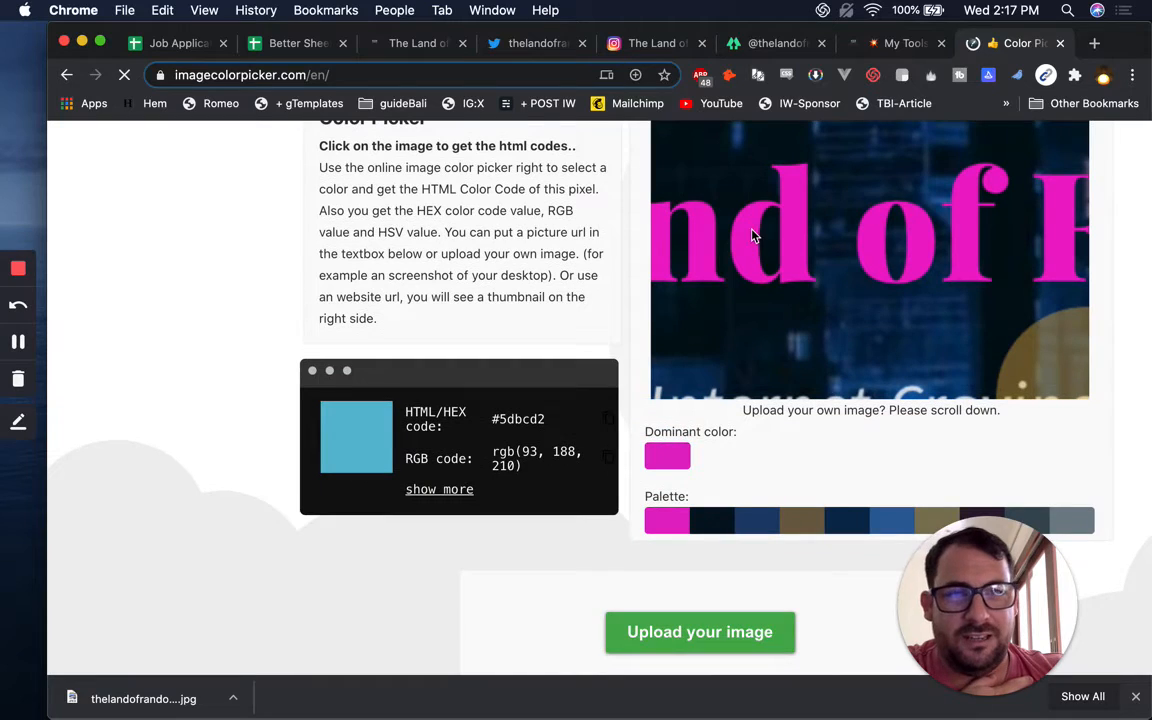
pyautogui.click(751, 231)
pyautogui.click(772, 231)
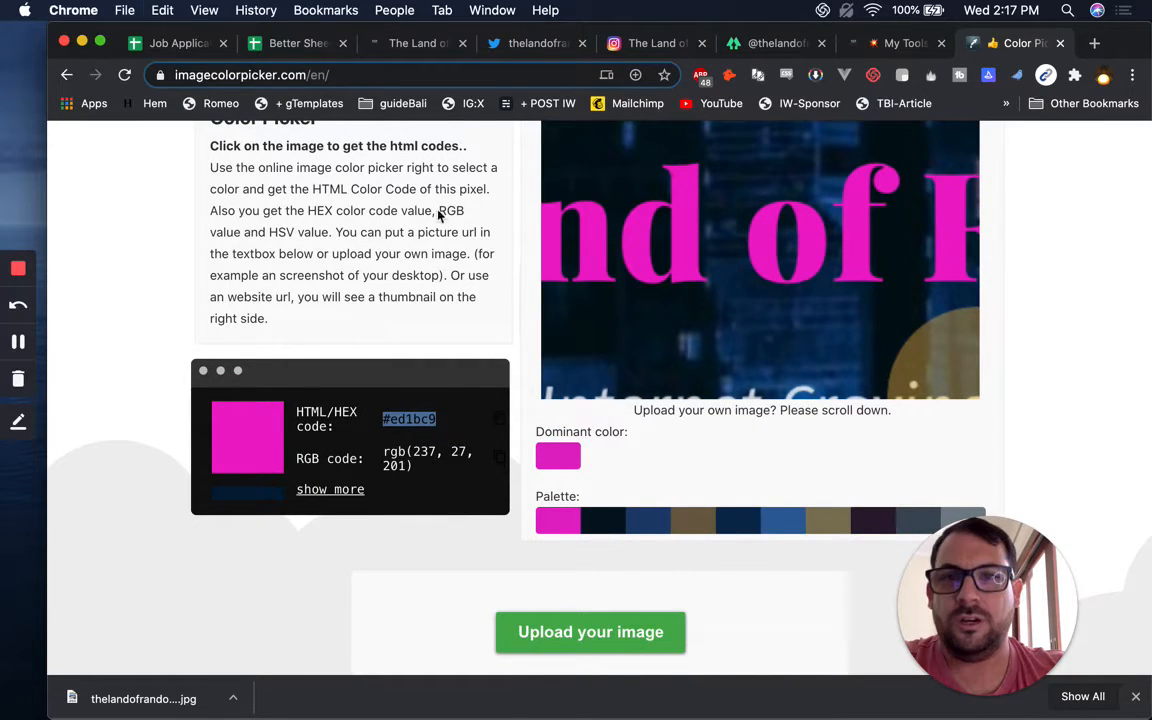
# In the spreadsheet, enter 'pink' with the plain hex value #ed1bc9 beside it
pyautogui.click(268, 52)
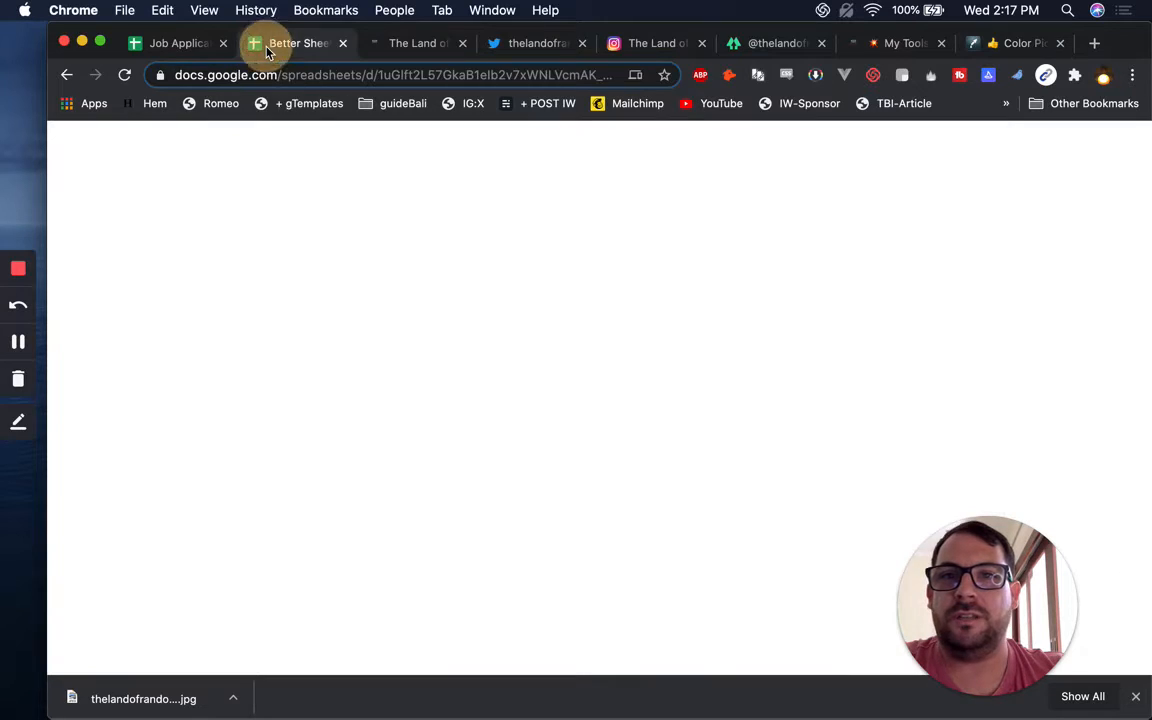
pyautogui.write('pink')
pyautogui.press('Tab')
pyautogui.write('#ed1bc9')
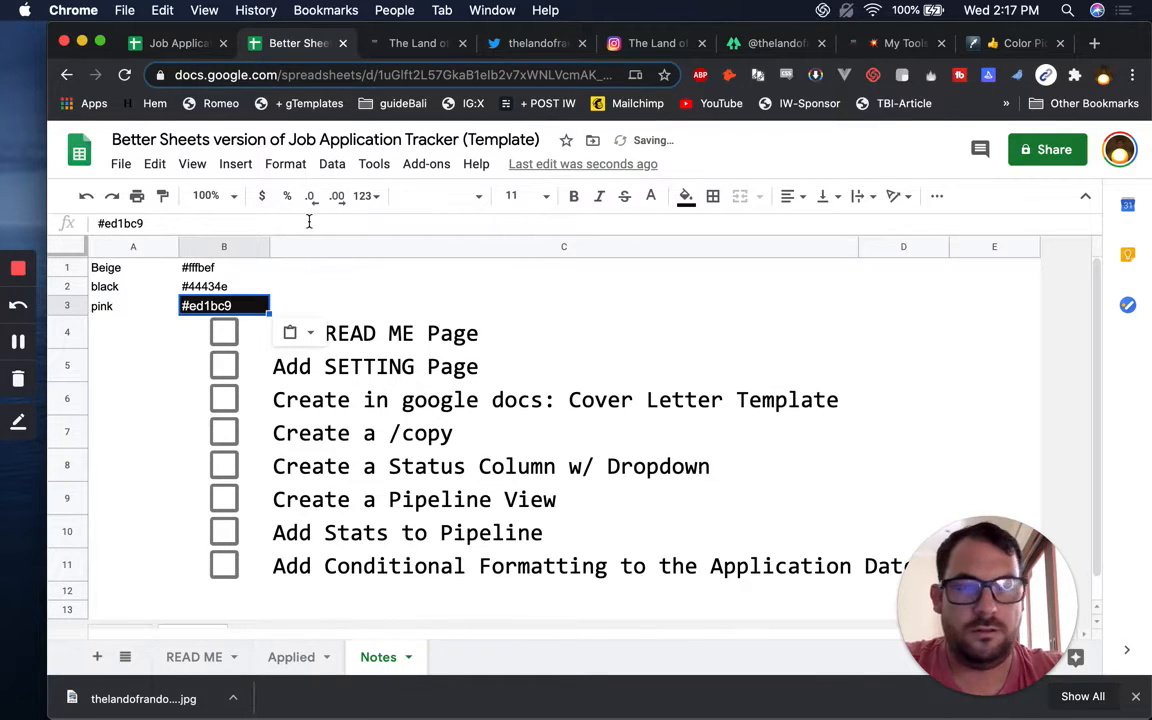
pyautogui.press('super+backslash')
# Upload the Download Now screenshot and sample its lighter pink, #ed62e3
pyautogui.click(1005, 46)
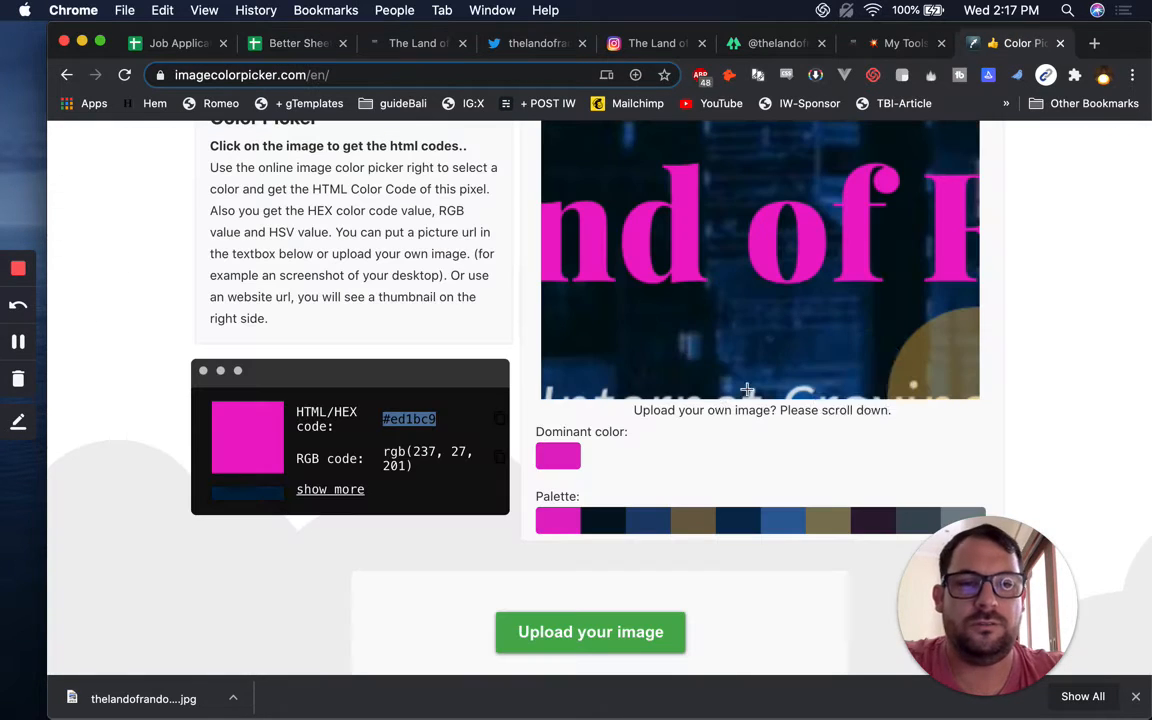
pyautogui.click(587, 624)
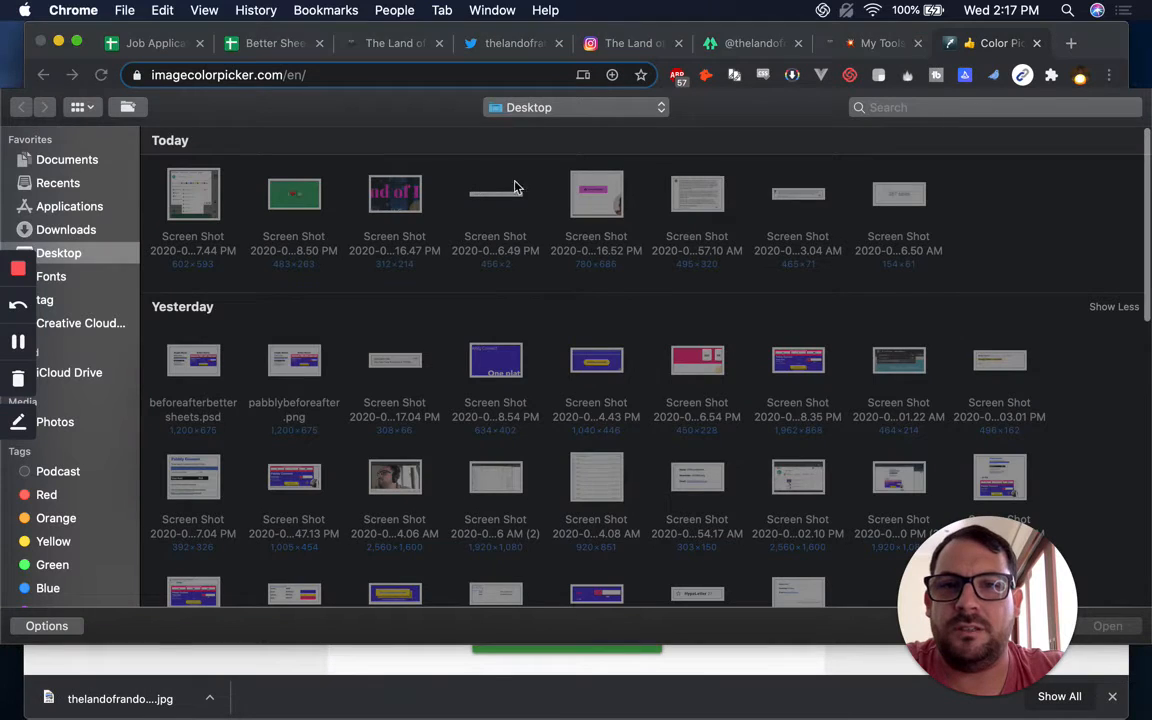
pyautogui.doubleClick(596, 195)
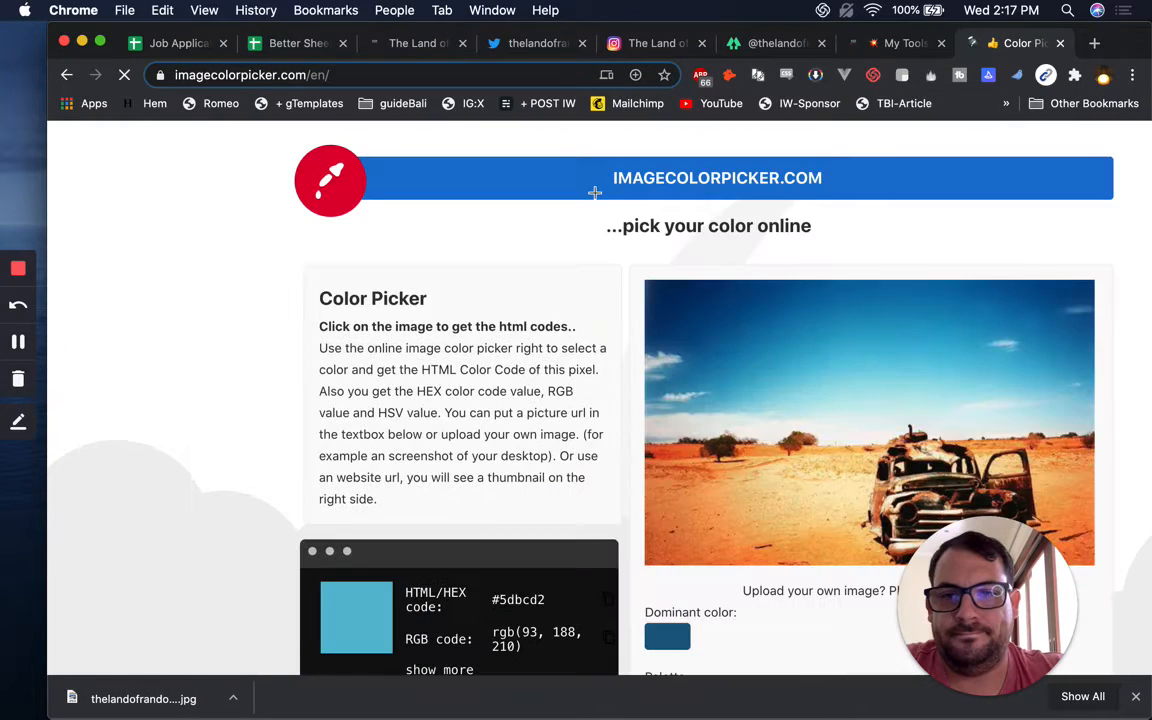
pyautogui.scroll(-8, 614, 387)
pyautogui.scroll(1, 690, 330)
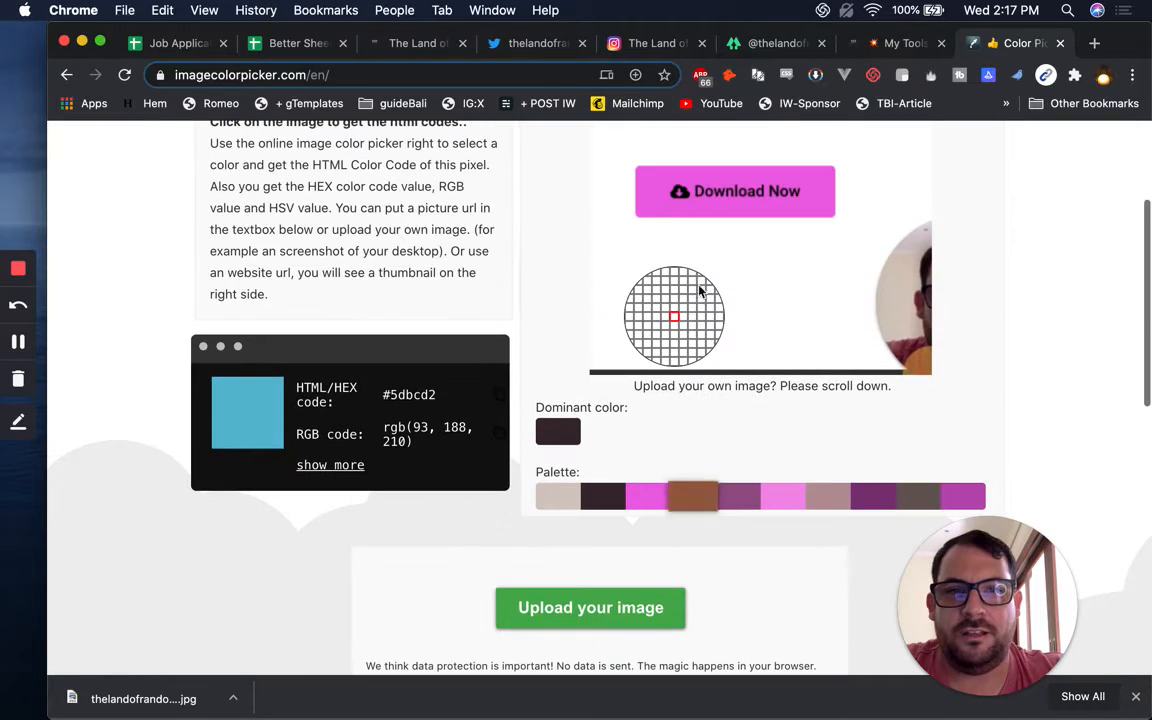
pyautogui.click(687, 208)
pyautogui.doubleClick(406, 393)
pyautogui.press('super+c')
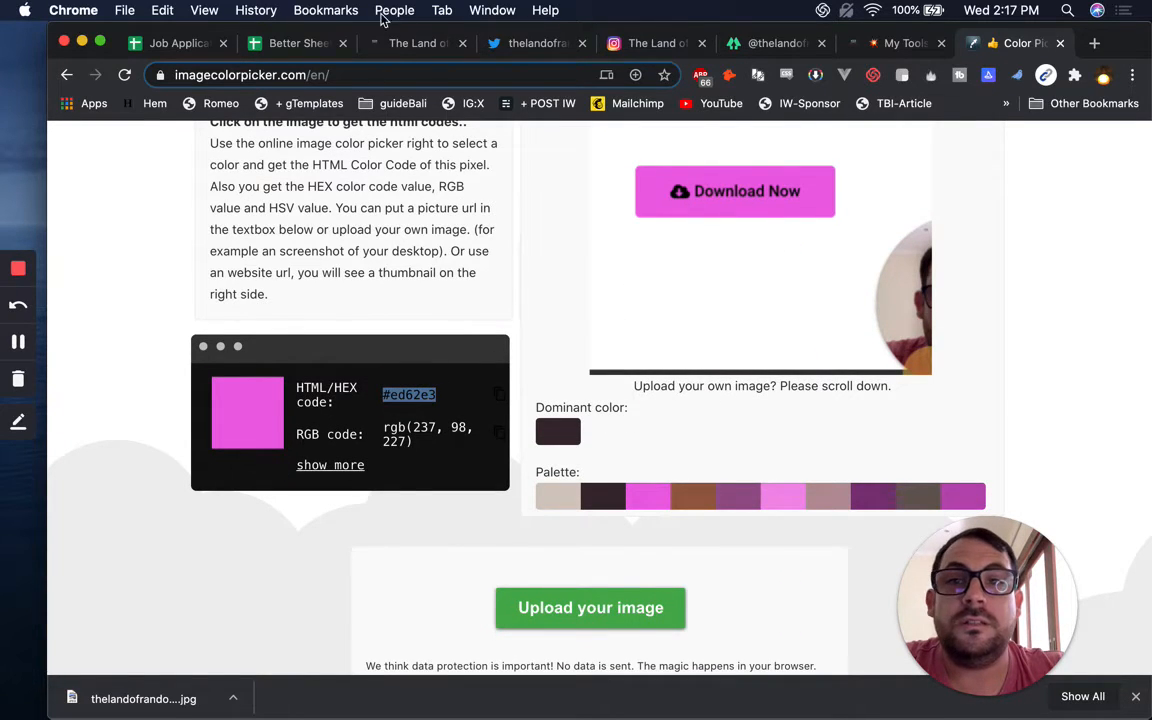
pyautogui.click(264, 45)
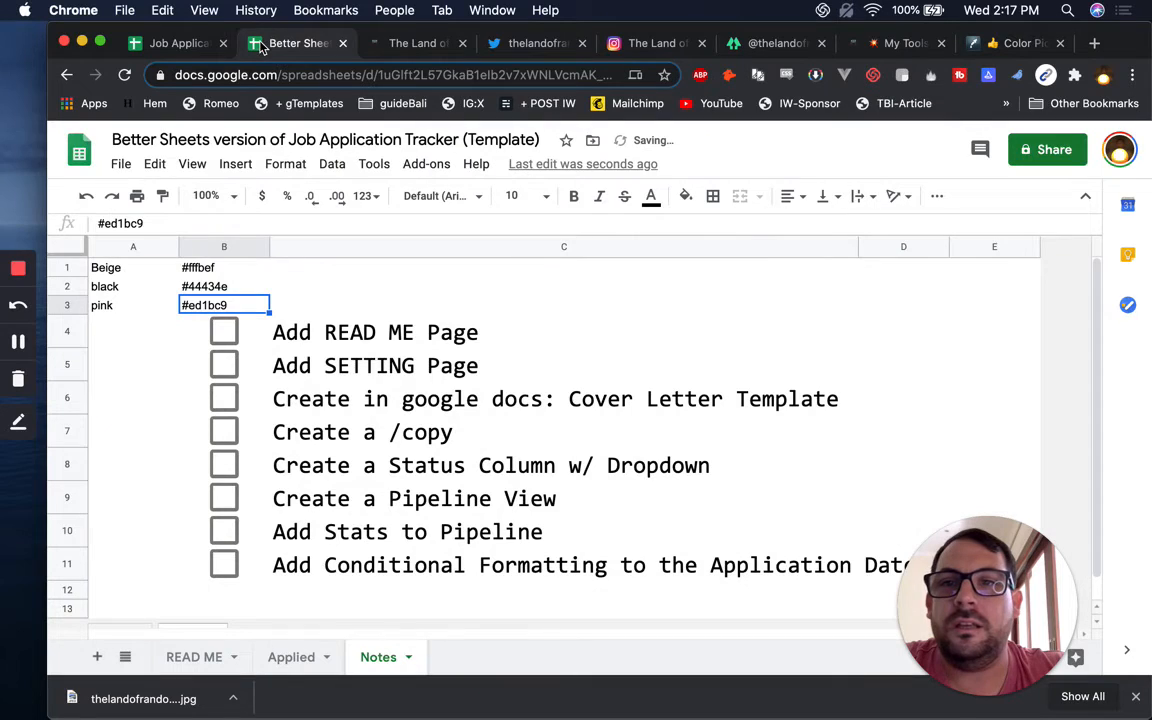
# Insert a row above row 4 and put plain #ed62e3 in B4 in place of the checkbox
pyautogui.rightClick(70, 332)
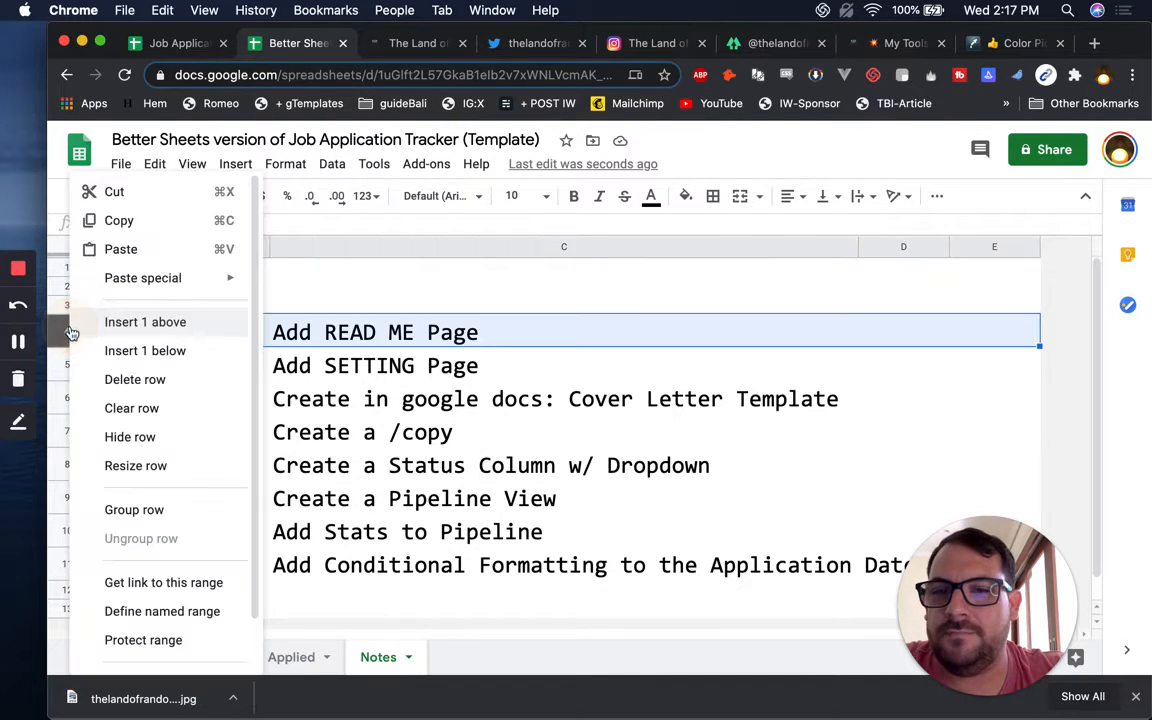
pyautogui.click(182, 321)
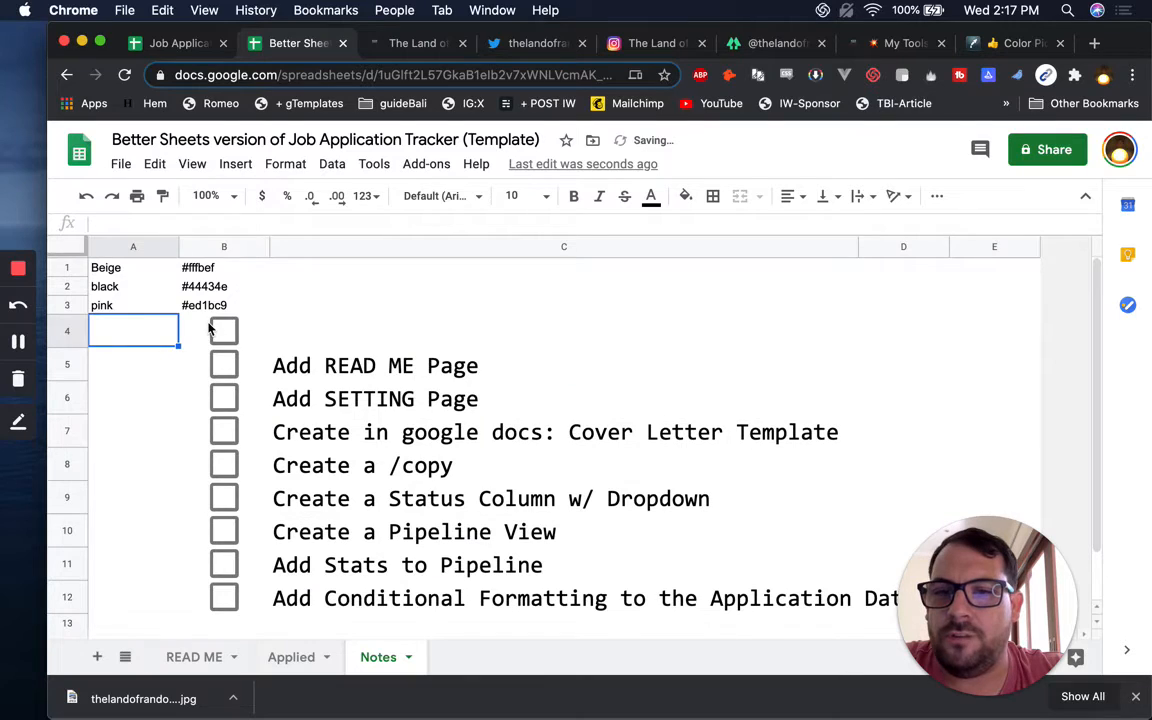
pyautogui.click(209, 327)
pyautogui.press('Delete')
pyautogui.press('super+v')
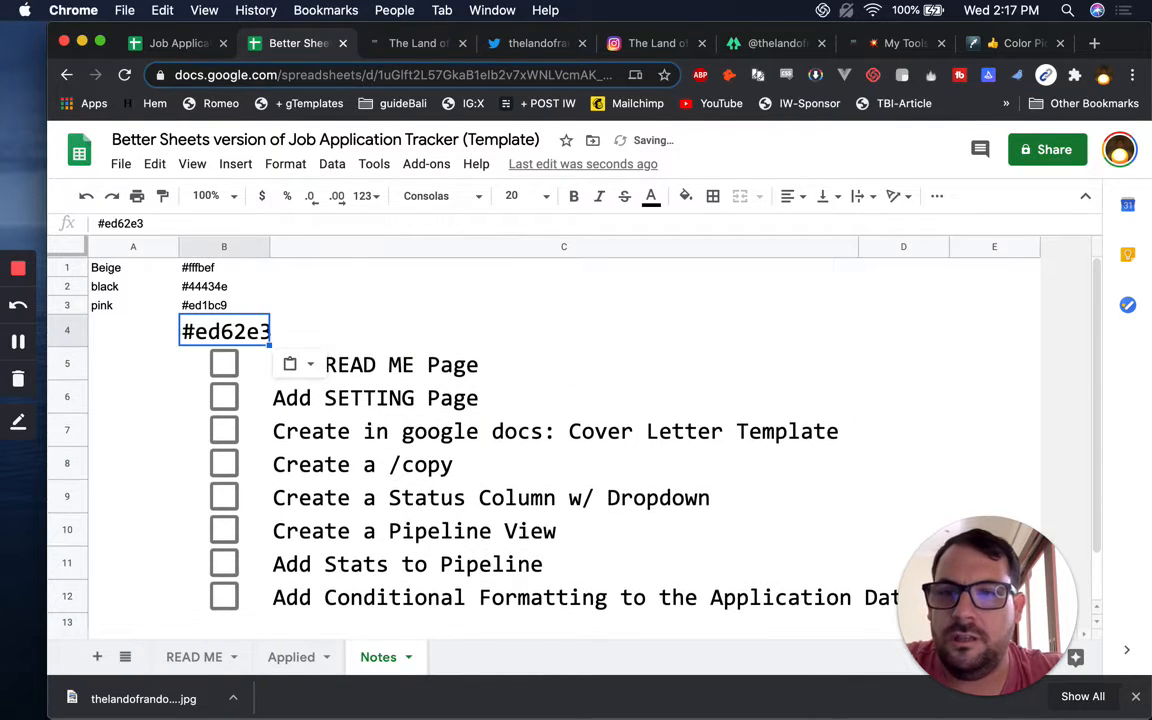
pyautogui.press('super+backslash')
pyautogui.press('Up')
pyautogui.press('Down')
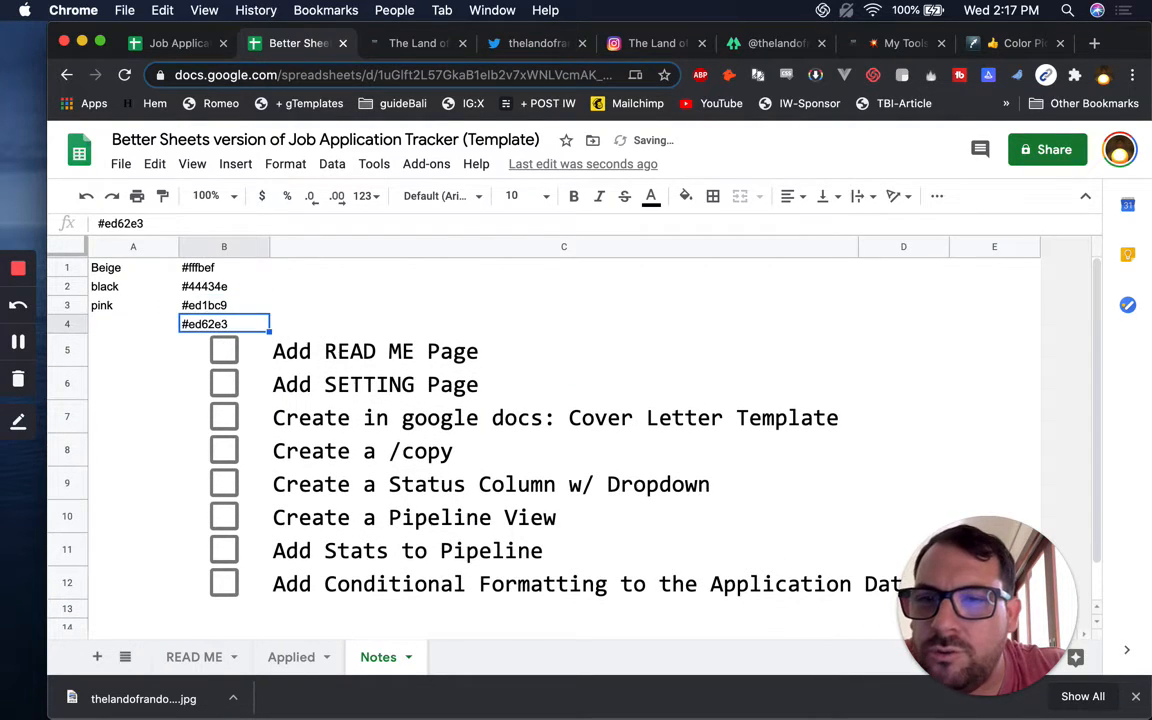
# Label A4 'pinkish' and copy the #fffbef hex code from B1
pyautogui.press('Left')
pyautogui.write('o')
pyautogui.press('BackSpace')
pyautogui.write('pin')
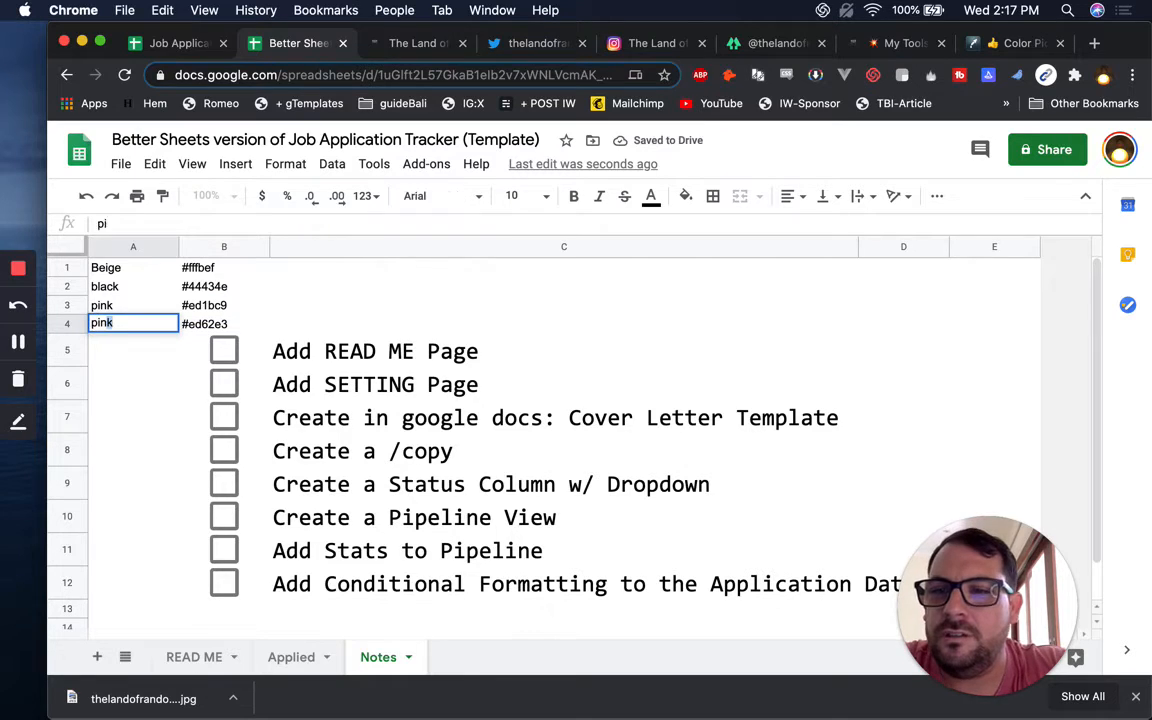
pyautogui.write('kish')
pyautogui.press('Return')
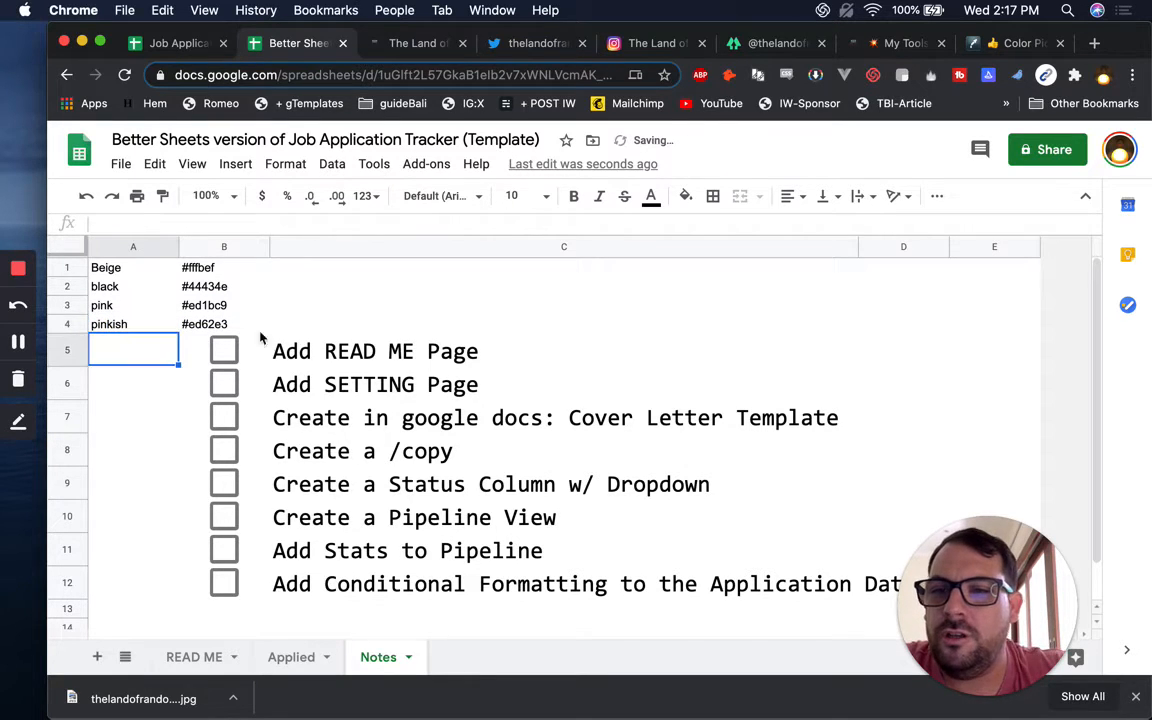
pyautogui.press('Up')
pyautogui.press('Up')
pyautogui.press('Right')
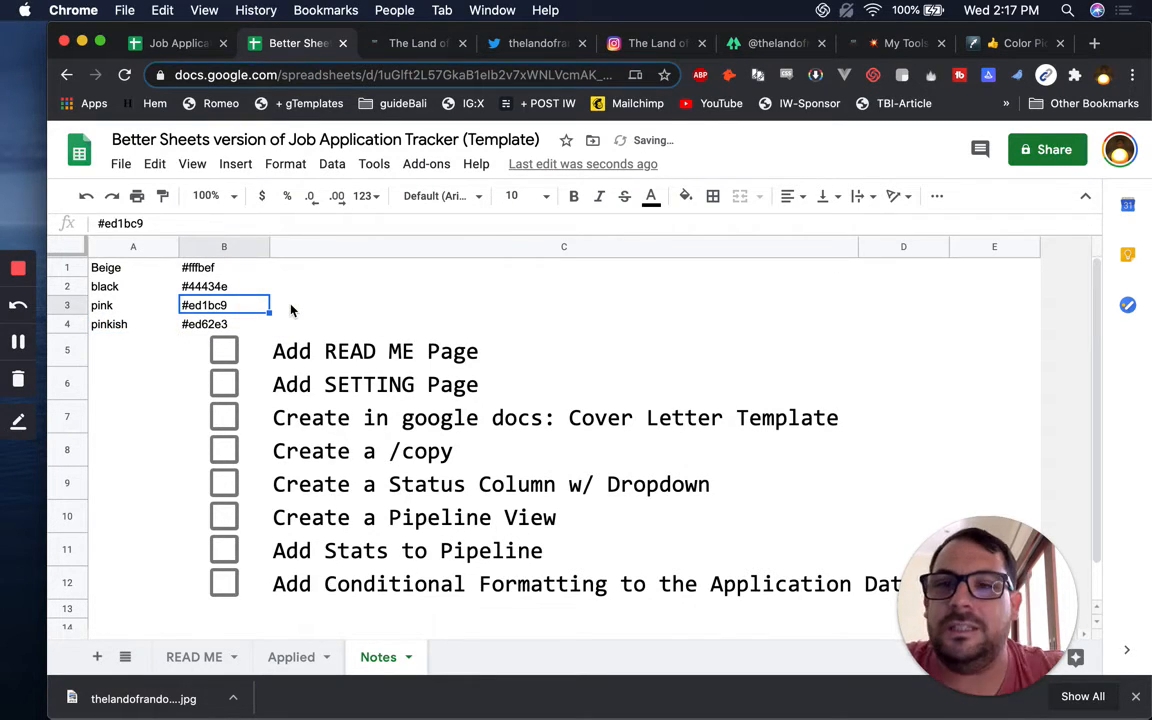
pyautogui.click(251, 270)
pyautogui.press('super+c')
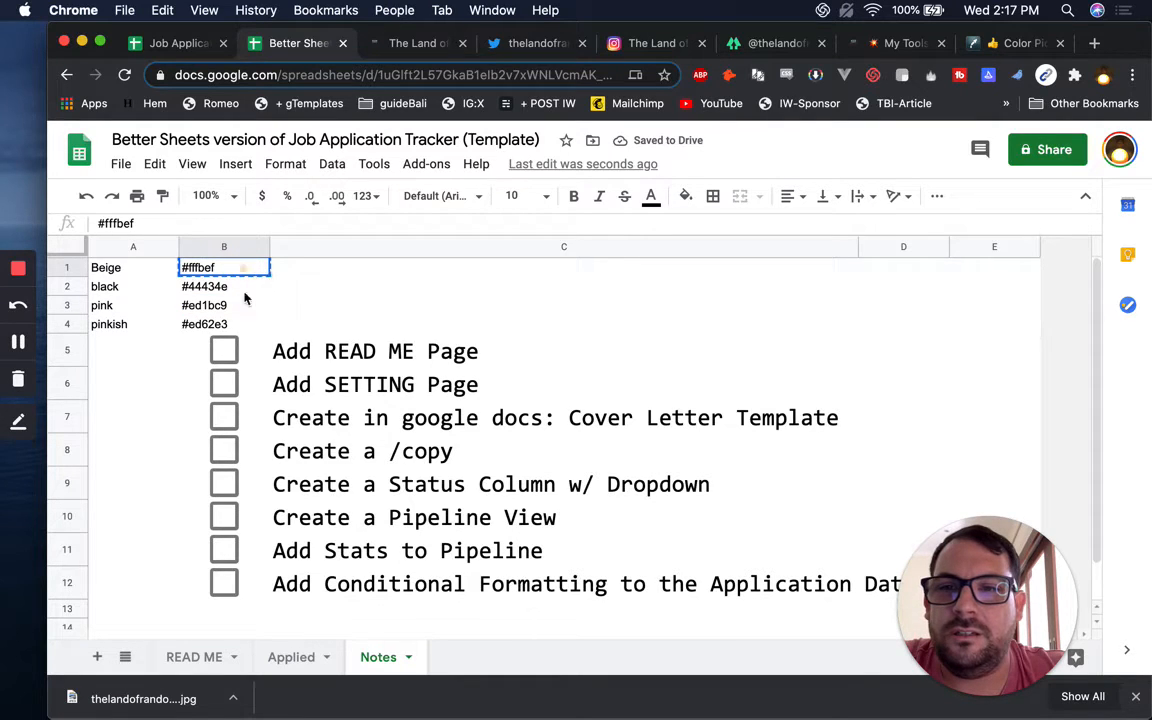
# Format hex codes B1:B4 in bold Consolas and widen column B
pyautogui.moveTo(250, 270); pyautogui.dragTo(242, 328)
pyautogui.click(461, 196)
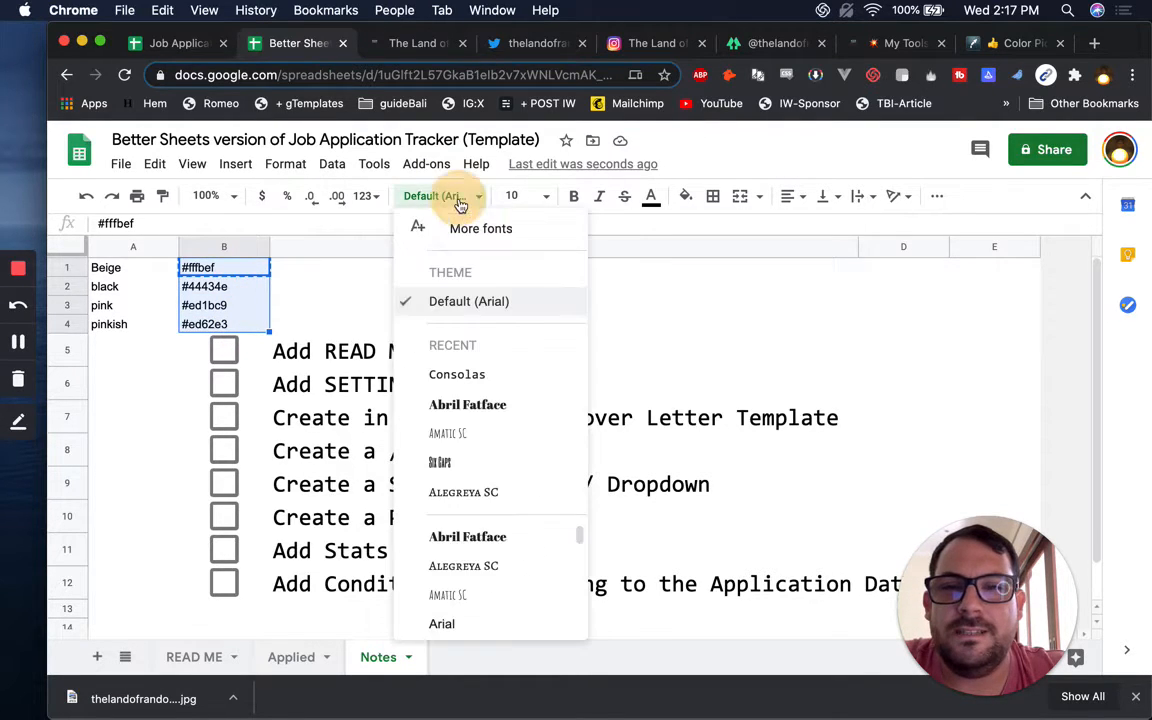
pyautogui.click(511, 370)
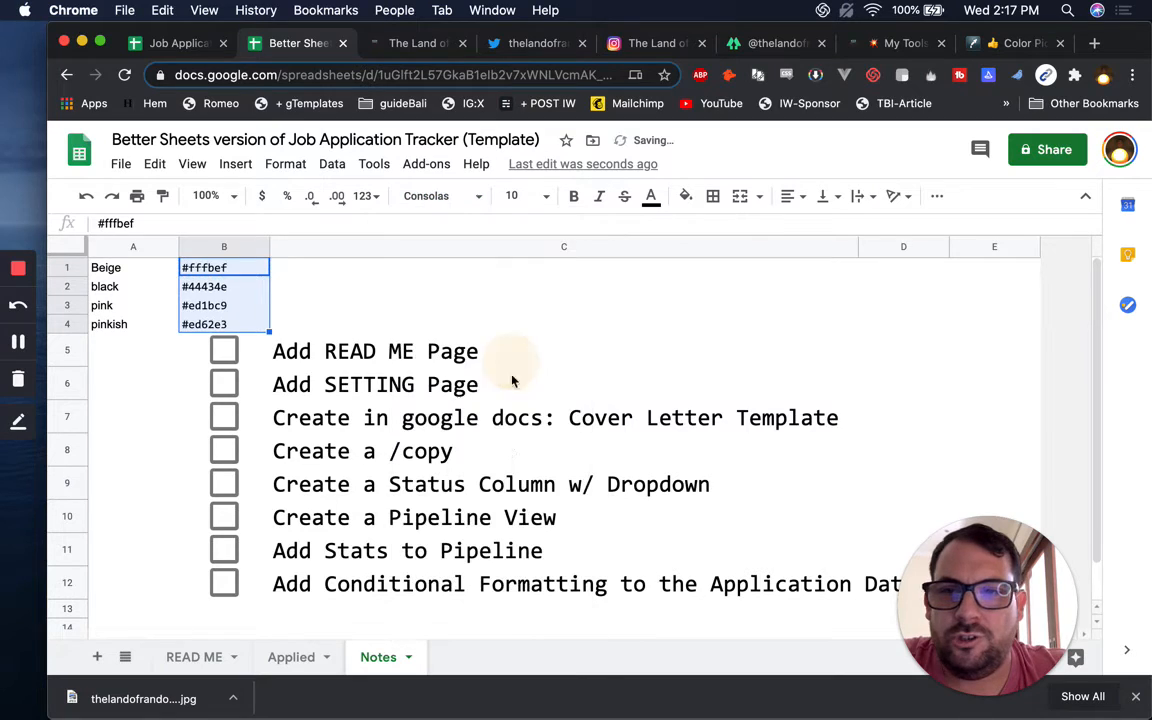
pyautogui.press('super+b')
pyautogui.moveTo(268, 247); pyautogui.dragTo(312, 247)
# Fill B1 with the custom colour #fffbef
pyautogui.click(286, 272)
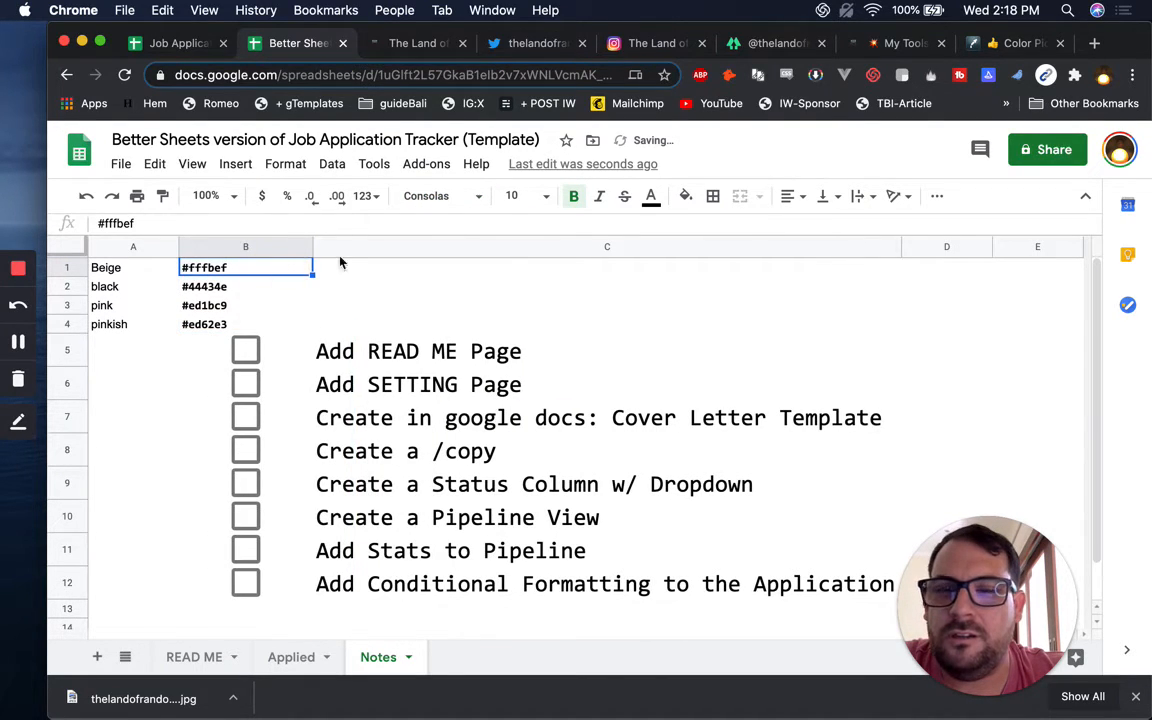
pyautogui.press('super+c')
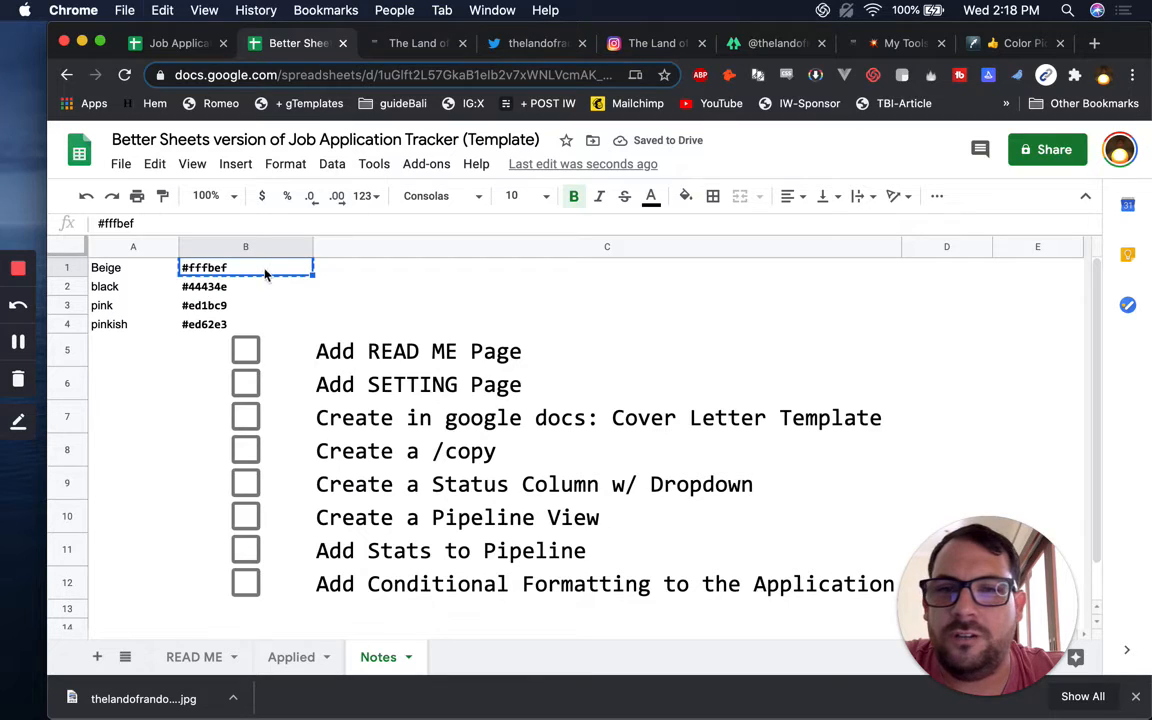
pyautogui.click(686, 196)
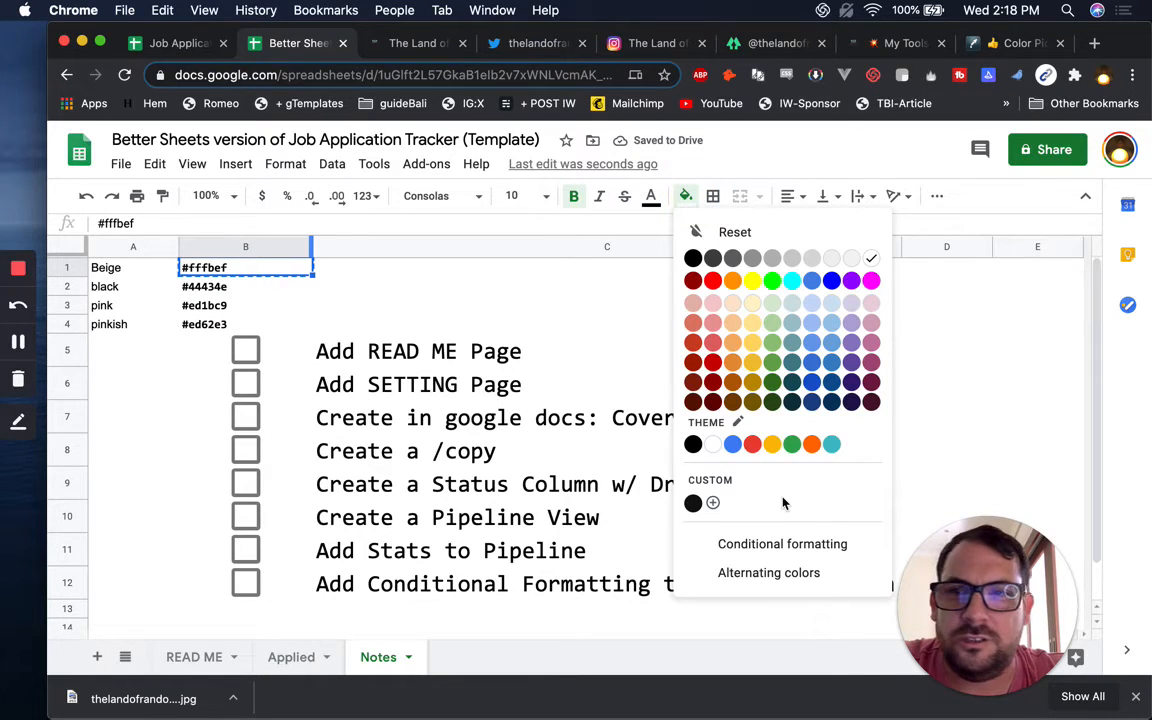
pyautogui.click(713, 503)
pyautogui.click(624, 277)
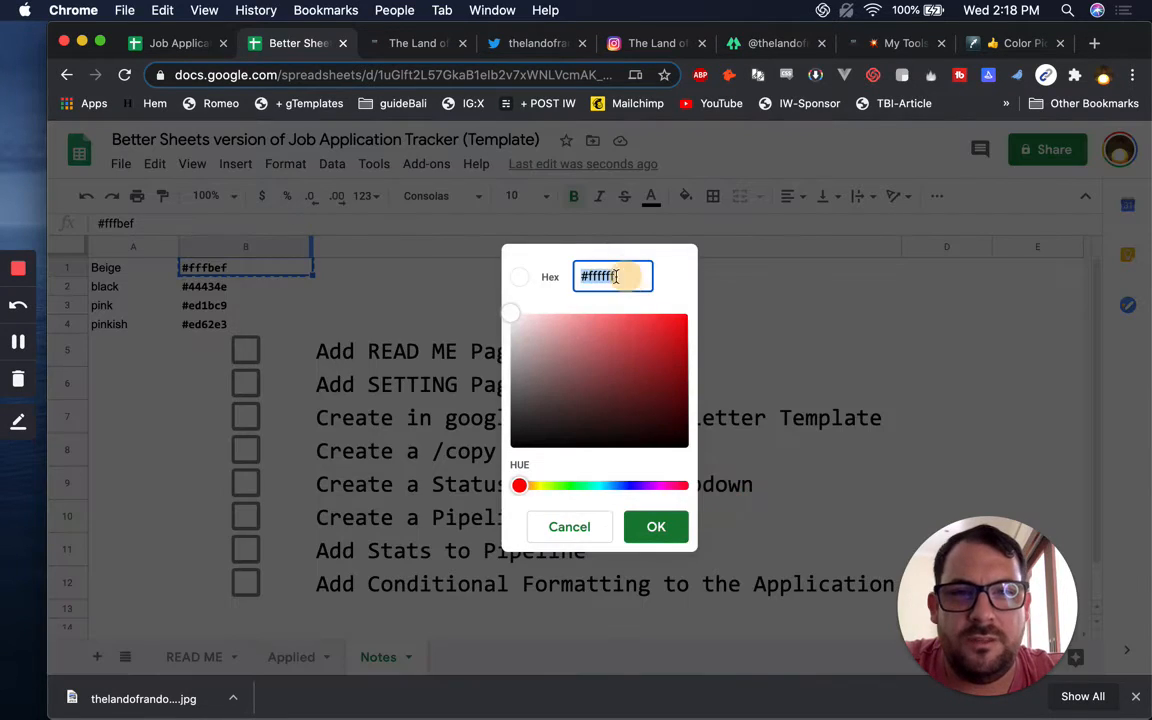
pyautogui.press('super+v')
pyautogui.click(653, 527)
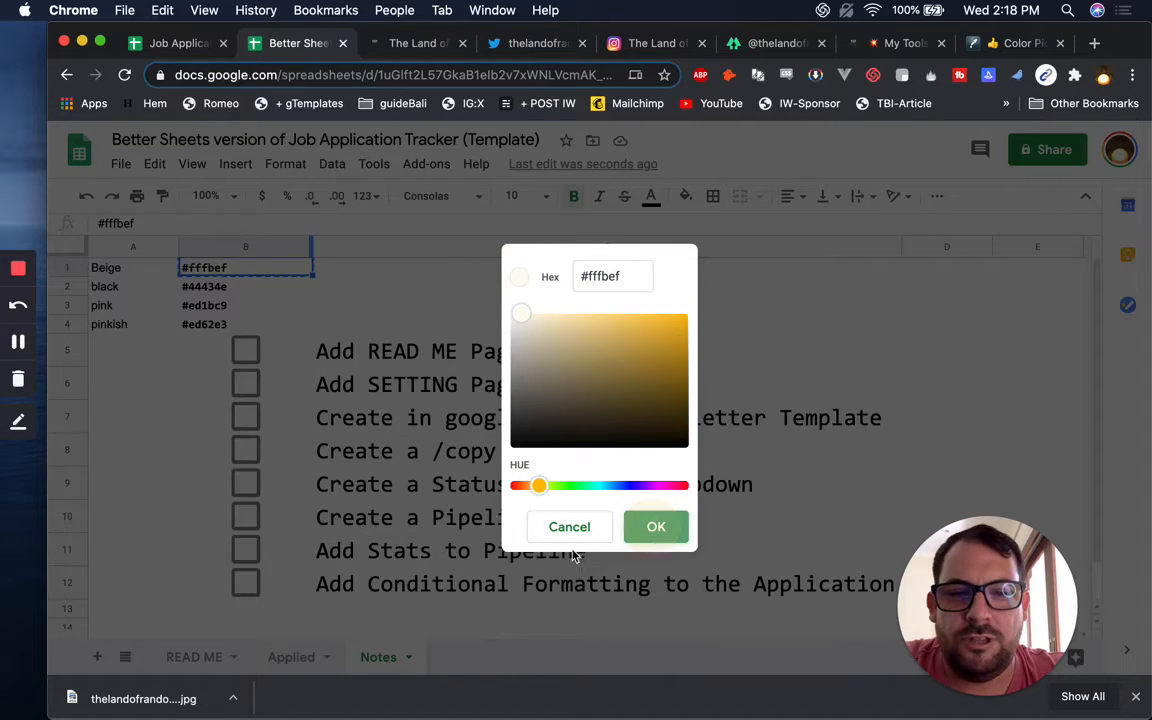
# Fill B2 with the custom colour #44434e
pyautogui.click(262, 286)
pyautogui.press('super+c')
pyautogui.click(685, 197)
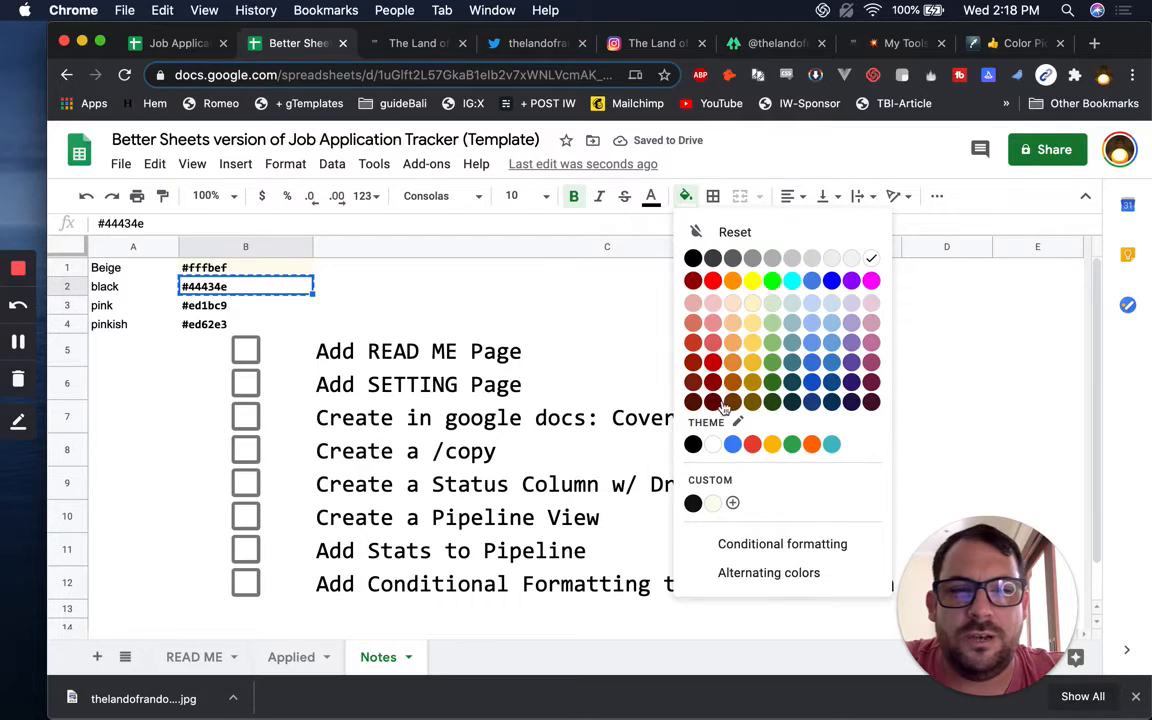
pyautogui.click(727, 489)
pyautogui.click(615, 272)
pyautogui.press('super+v')
pyautogui.click(660, 527)
# Make the text of the black swatch B2 white
pyautogui.click(226, 306)
pyautogui.click(300, 285)
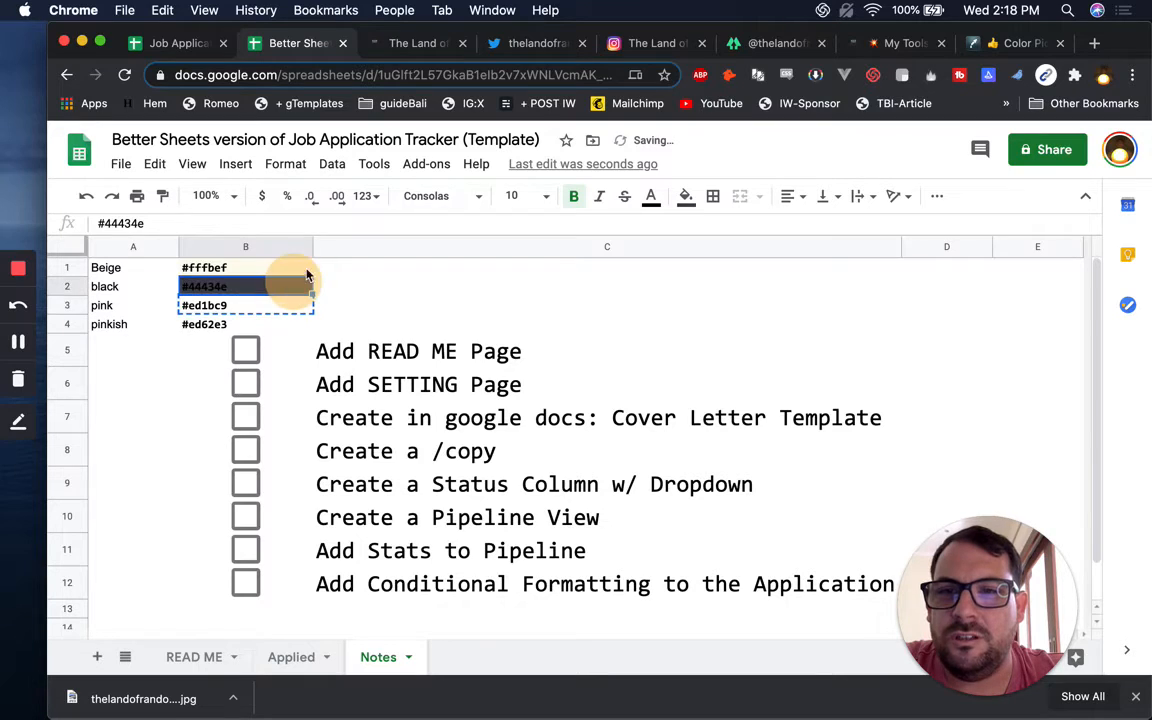
pyautogui.click(650, 197)
pyautogui.click(840, 263)
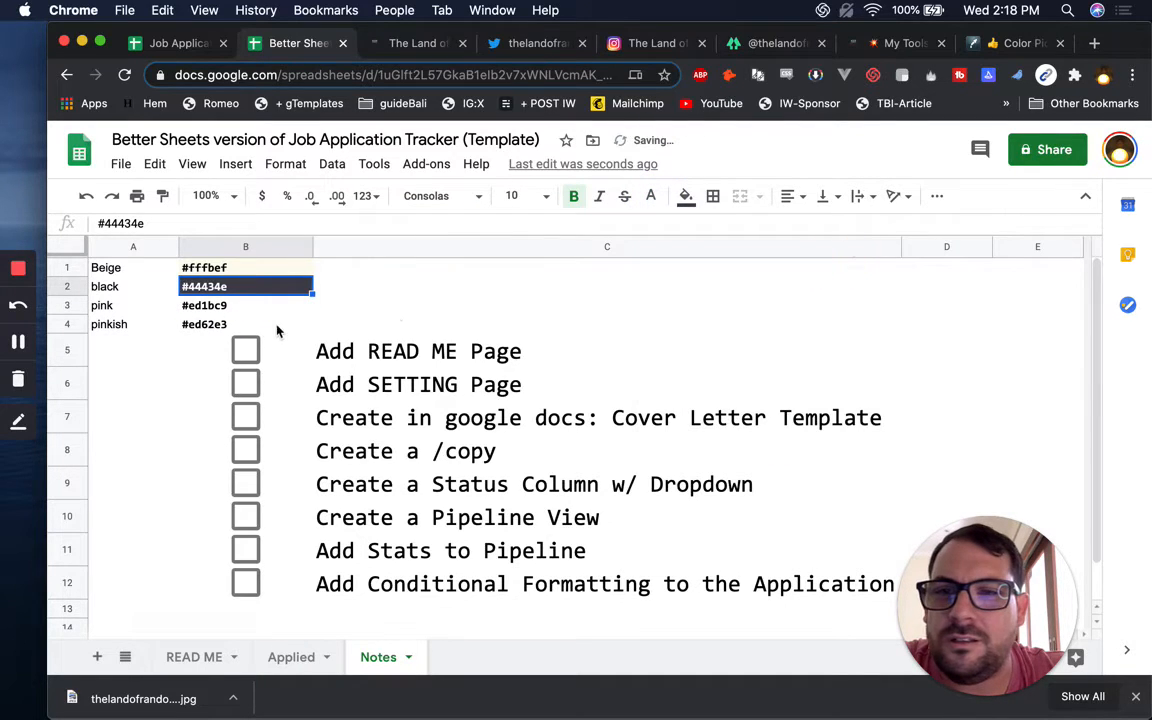
# Fill B3 with the custom pink #ed1bc9
pyautogui.click(268, 308)
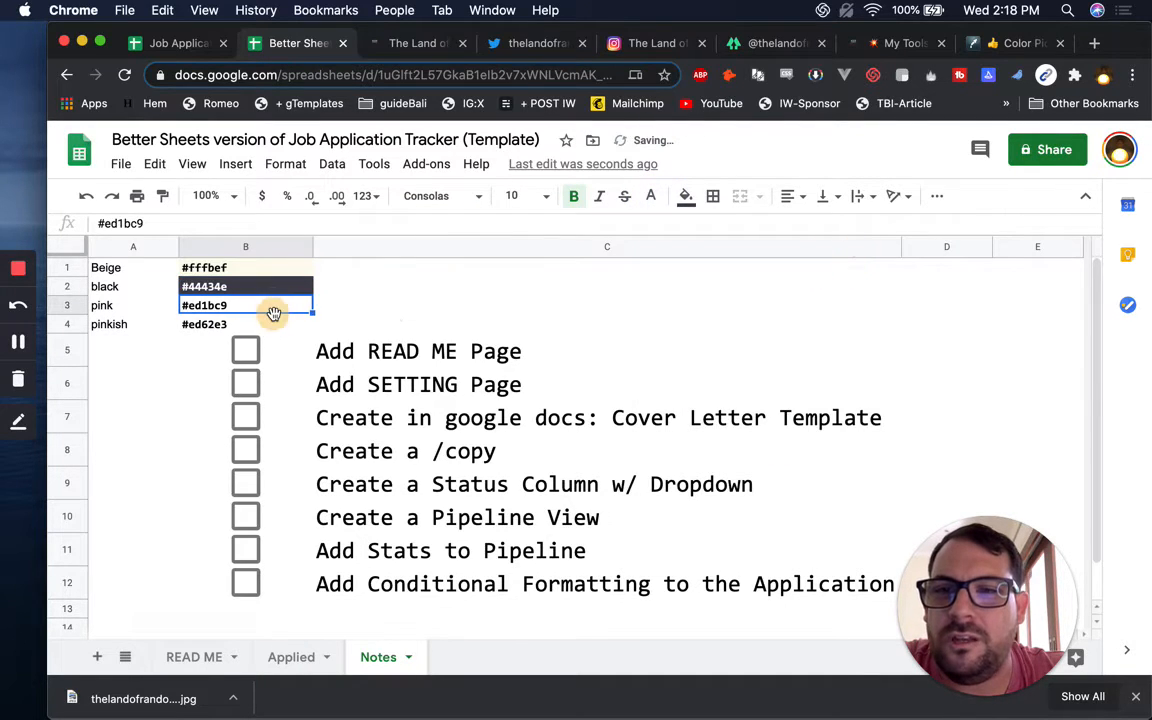
pyautogui.click(686, 196)
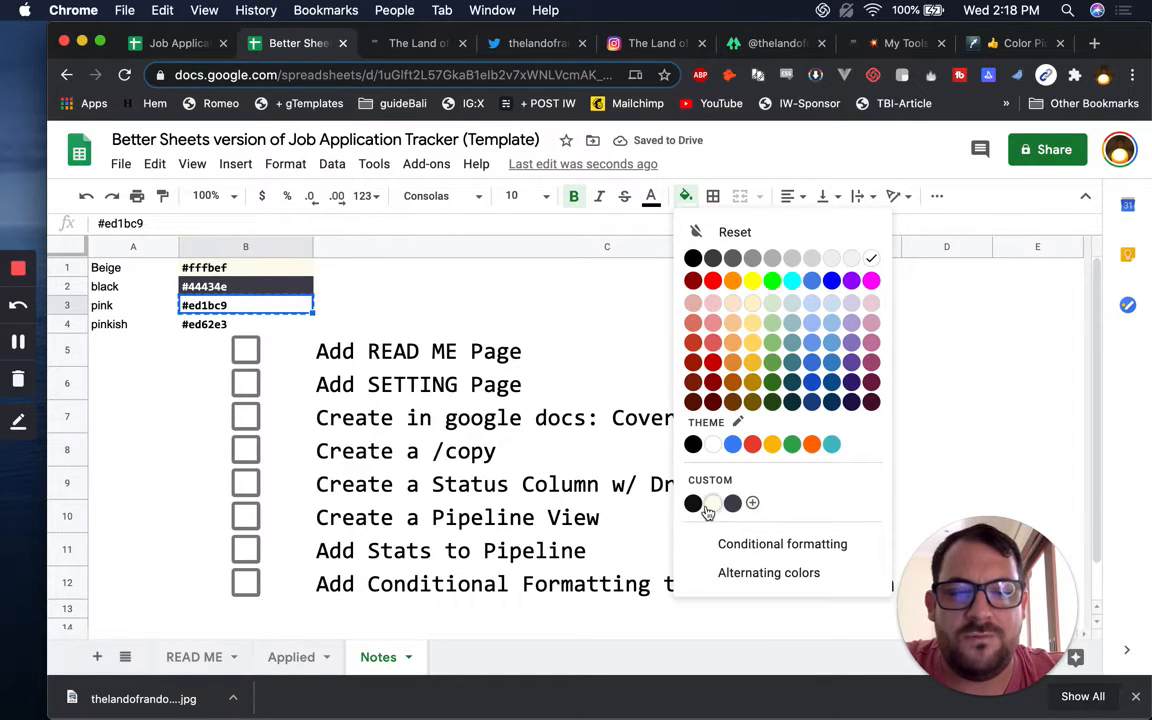
pyautogui.click(753, 504)
pyautogui.click(630, 280)
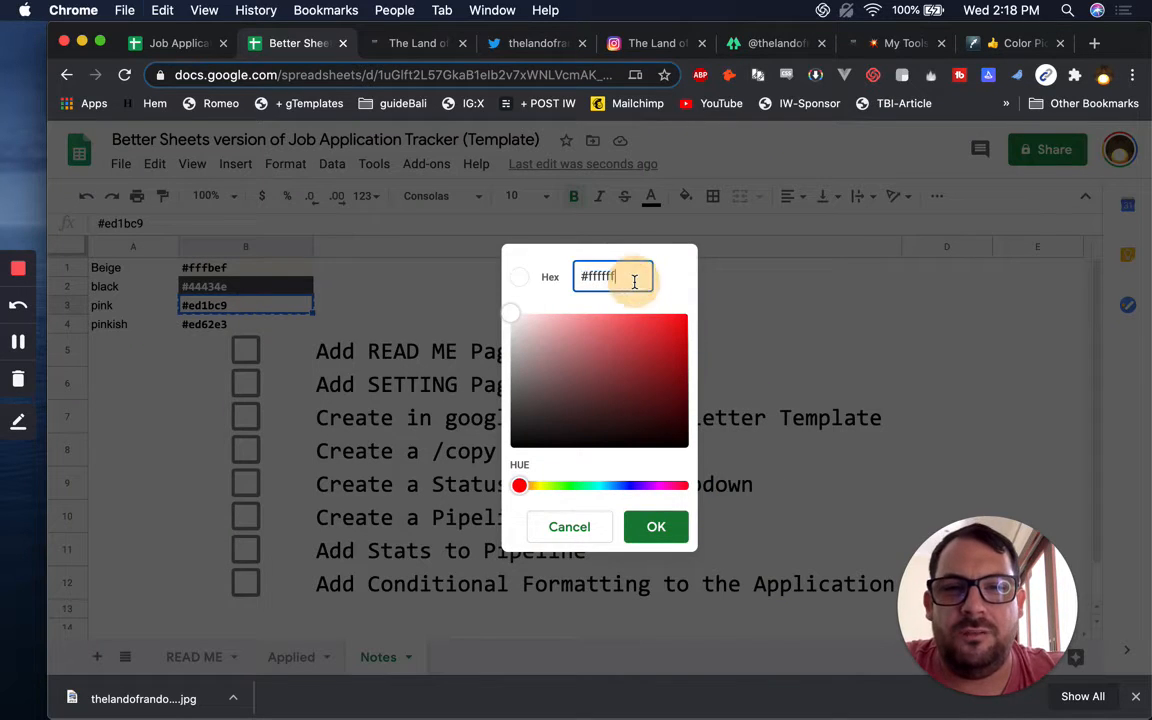
pyautogui.hotkey('ctrl', 'v')
pyautogui.click(653, 527)
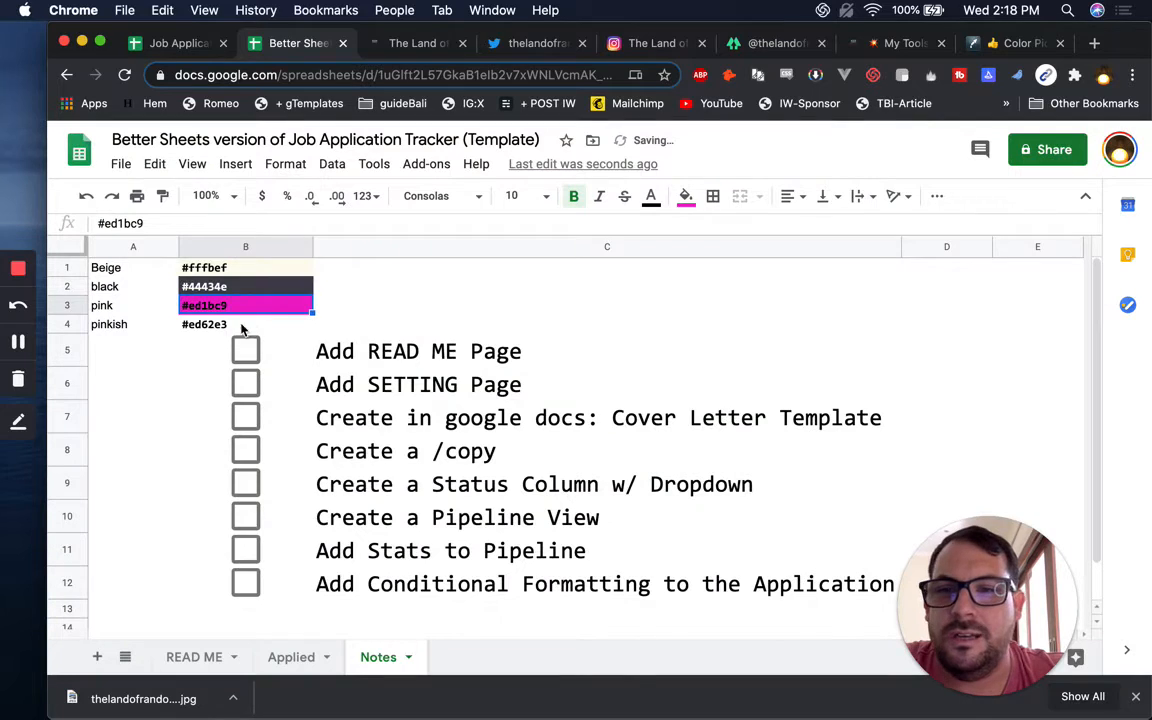
# Fill B4 with the custom pinkish #ed62e3
pyautogui.click(249, 323)
pyautogui.click(682, 196)
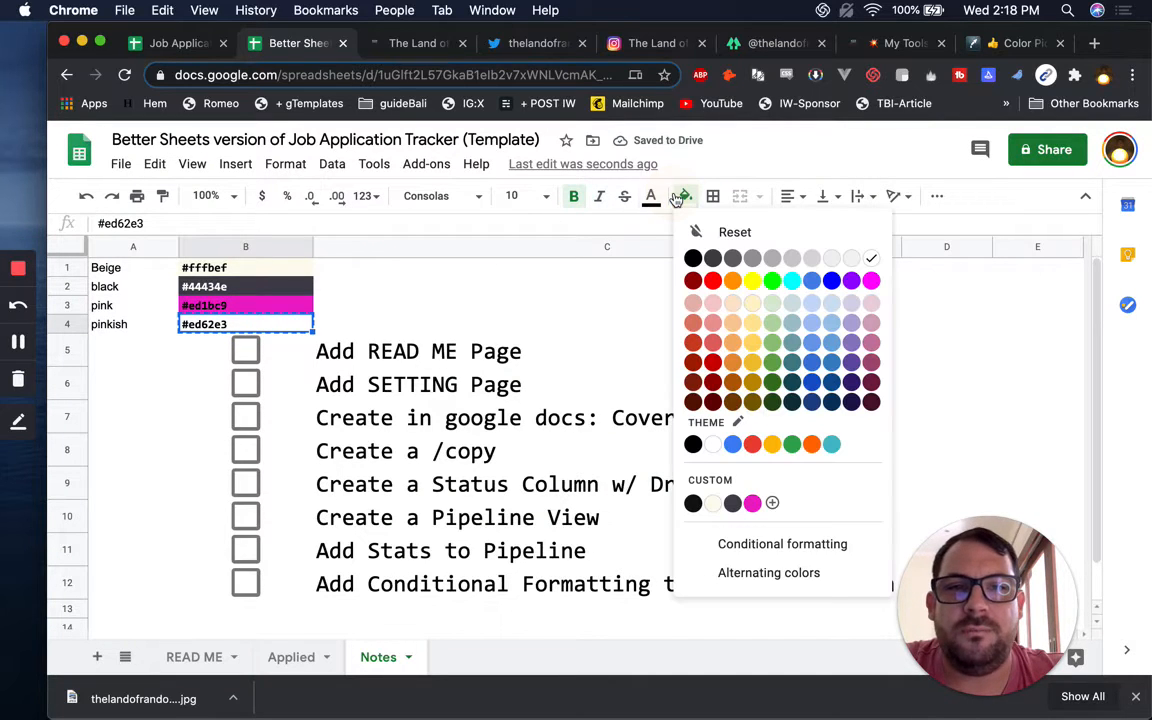
pyautogui.click(772, 503)
pyautogui.tripleClick(625, 281)
pyautogui.press('super+v')
pyautogui.click(656, 526)
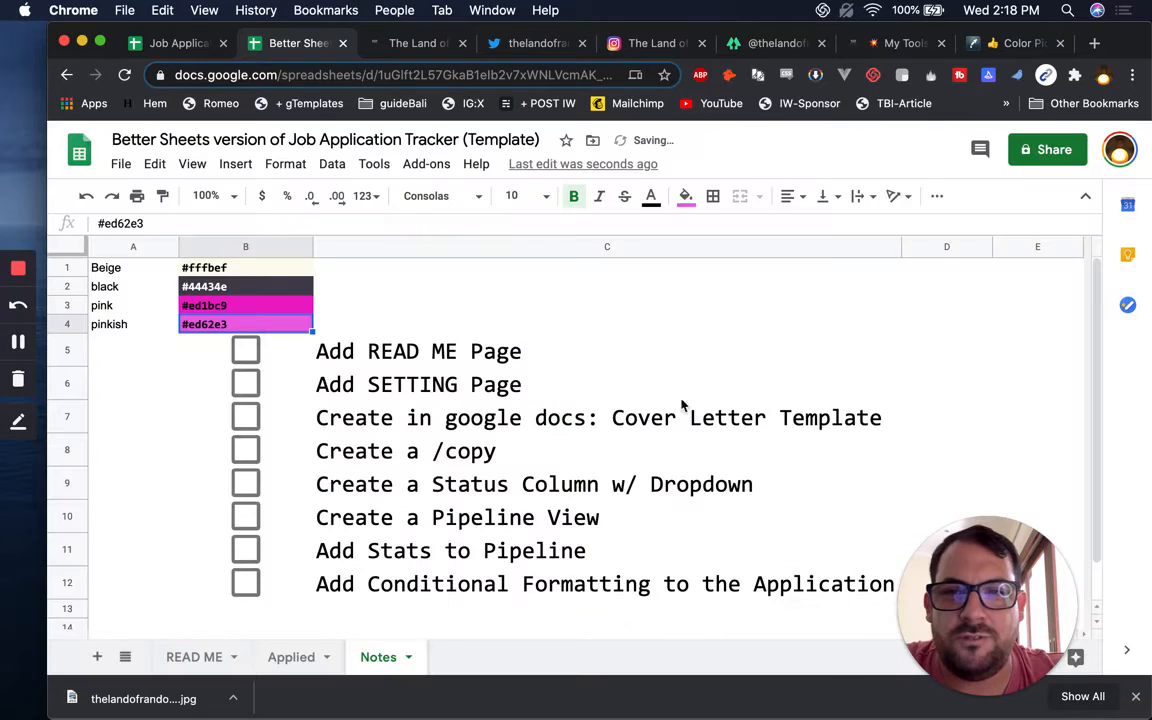
pyautogui.click(345, 305)
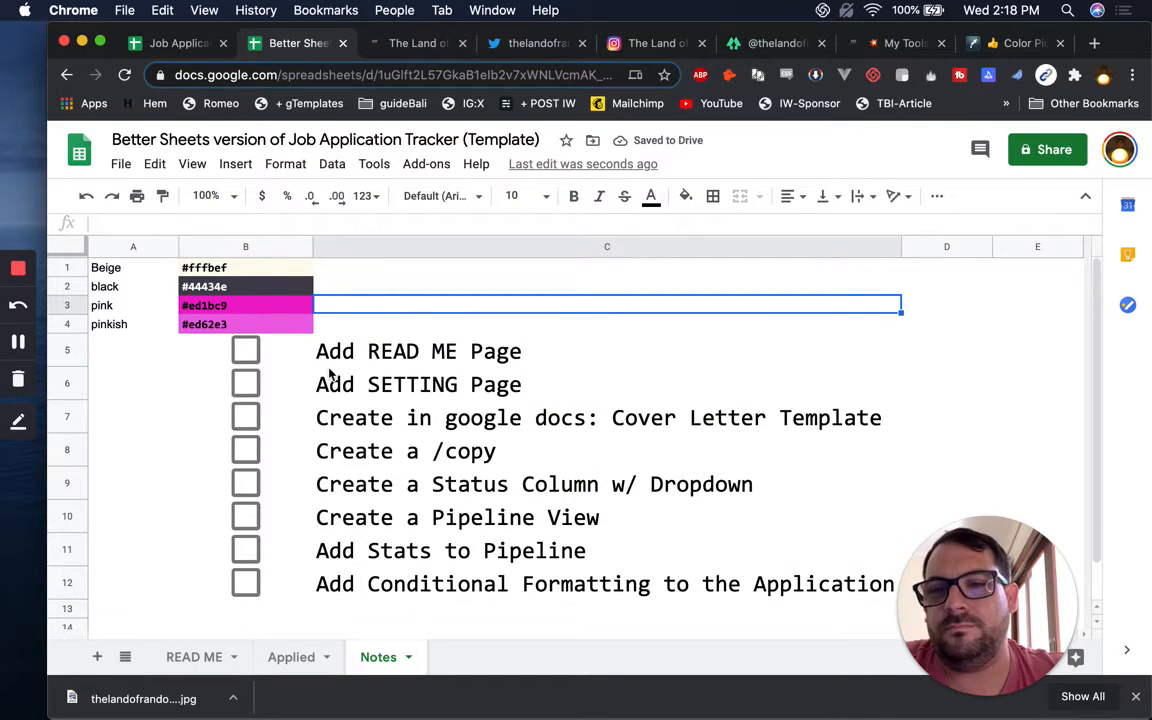
# Drag the pink row below the pinkish row
pyautogui.click(65, 305)
pyautogui.moveTo(65, 305); pyautogui.dragTo(62, 330)
pyautogui.moveTo(278, 330); pyautogui.dragTo(277, 330)
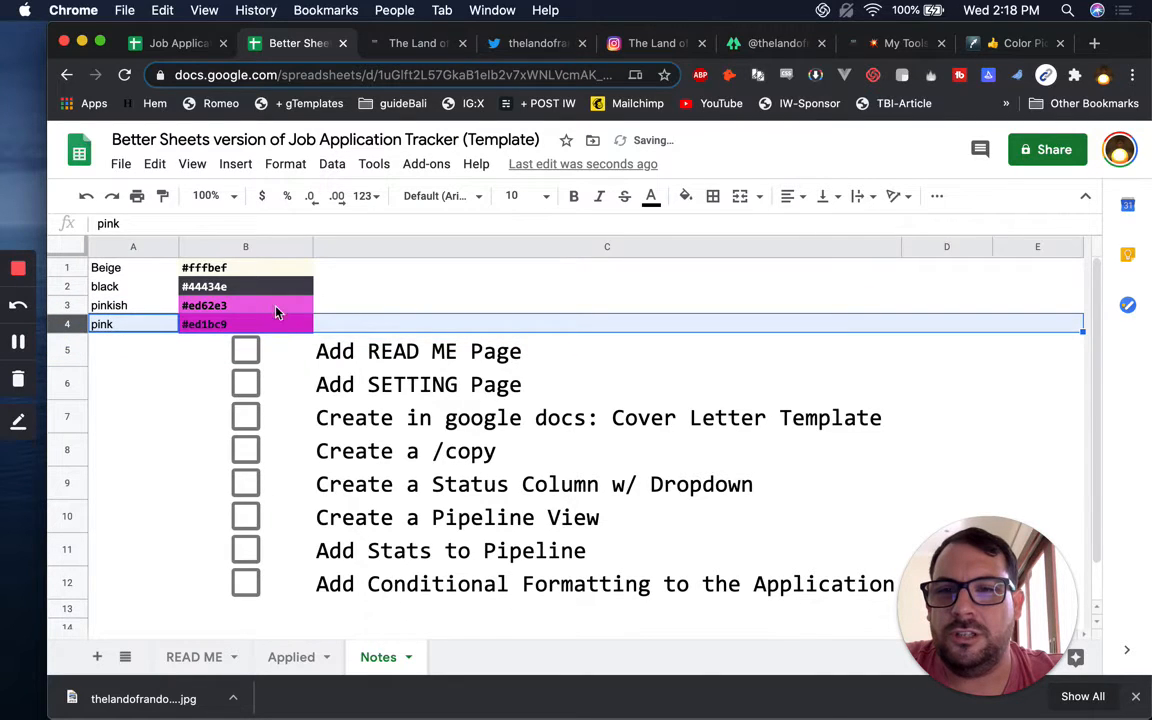
pyautogui.click(277, 293)
pyautogui.press('Down')
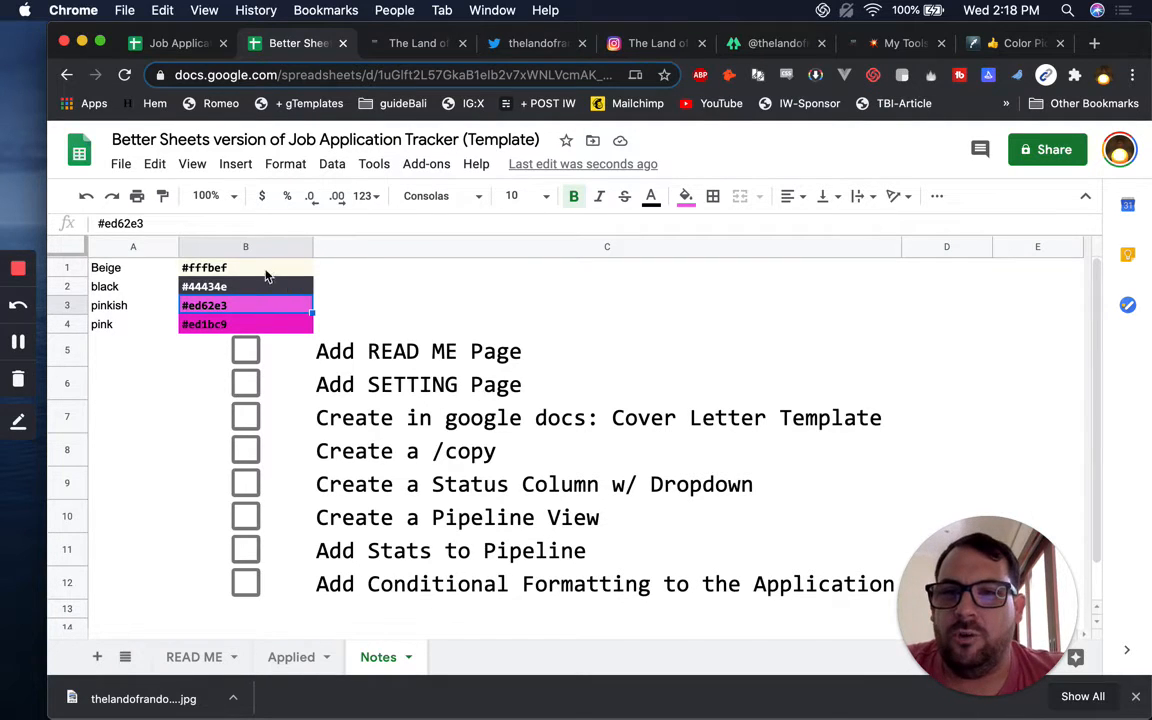
pyautogui.click(265, 269)
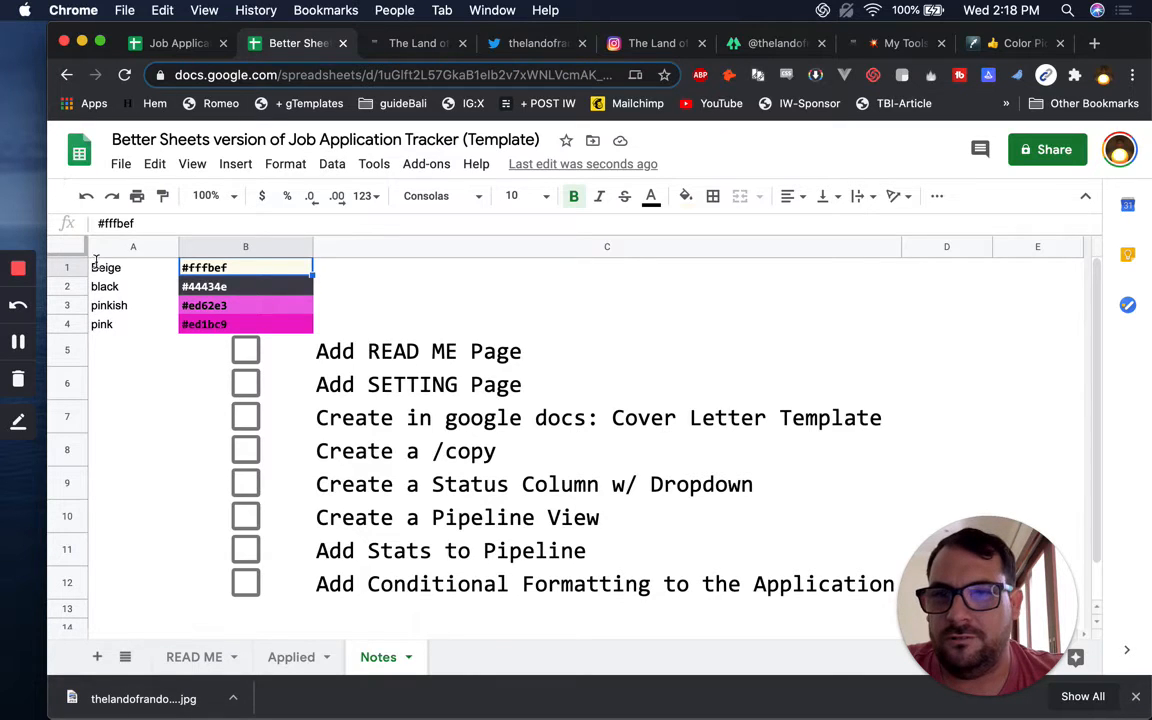
# Apply the custom beige fill to column A, column C, and checklist rows 5–12 in turn
pyautogui.click(131, 246)
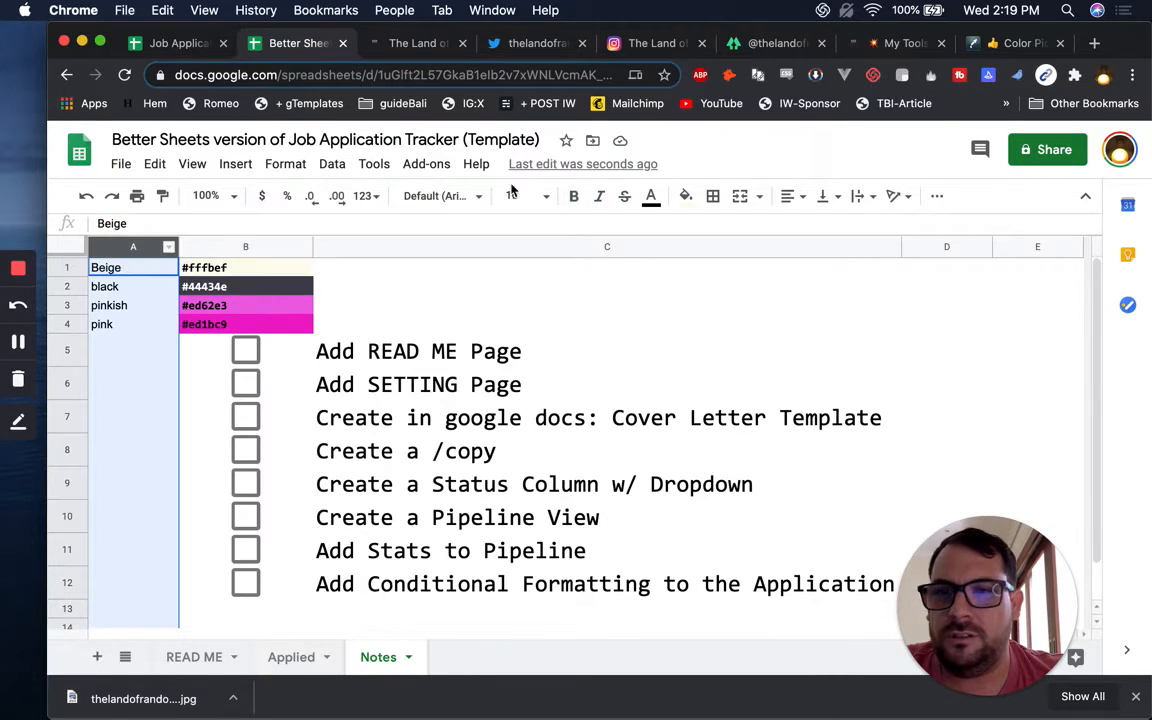
pyautogui.click(683, 196)
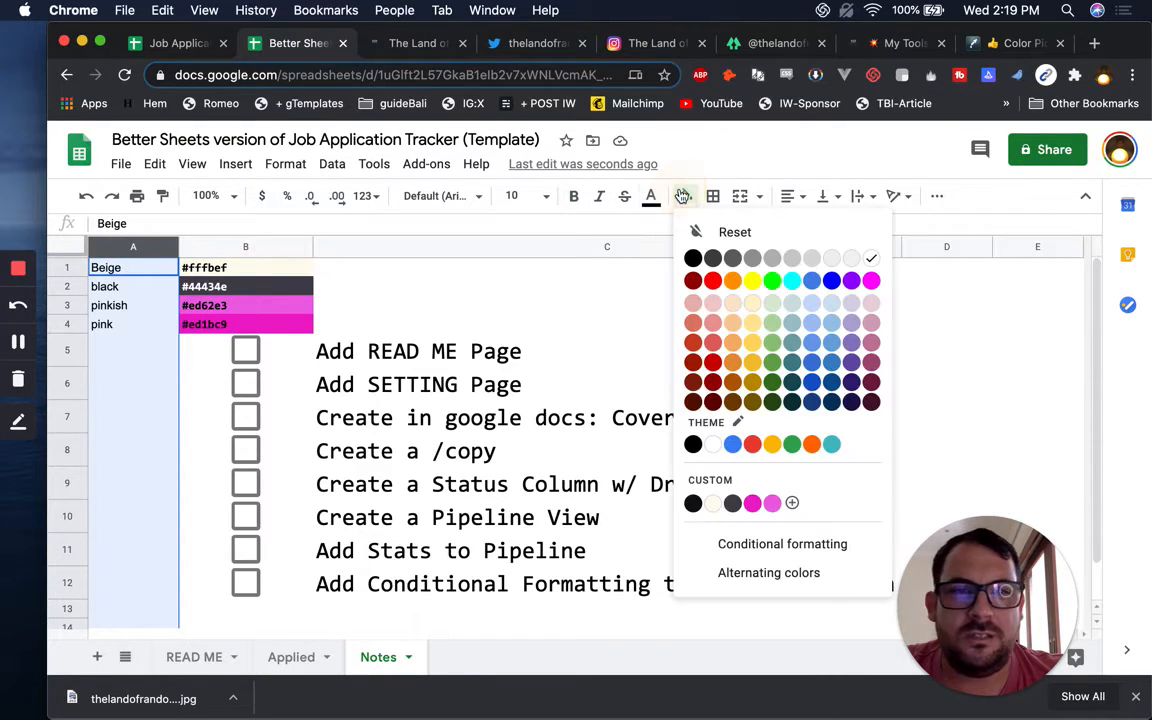
pyautogui.click(716, 505)
pyautogui.click(373, 247)
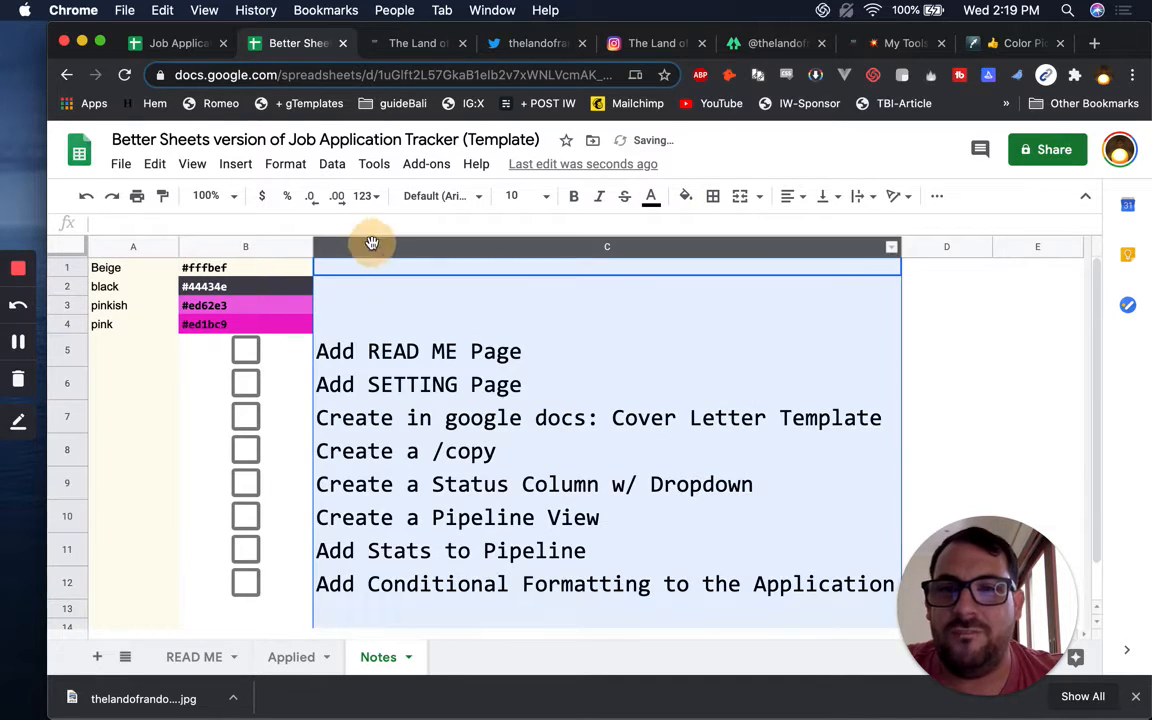
pyautogui.click(683, 197)
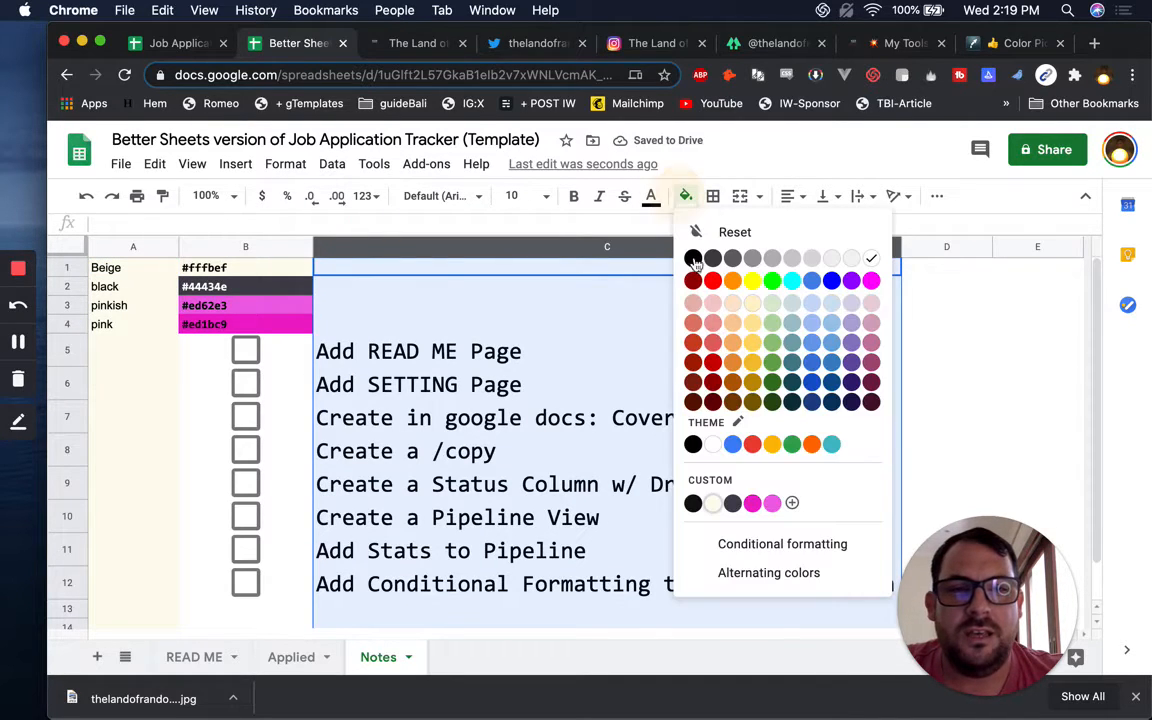
pyautogui.click(712, 503)
pyautogui.moveTo(77, 358); pyautogui.dragTo(69, 612)
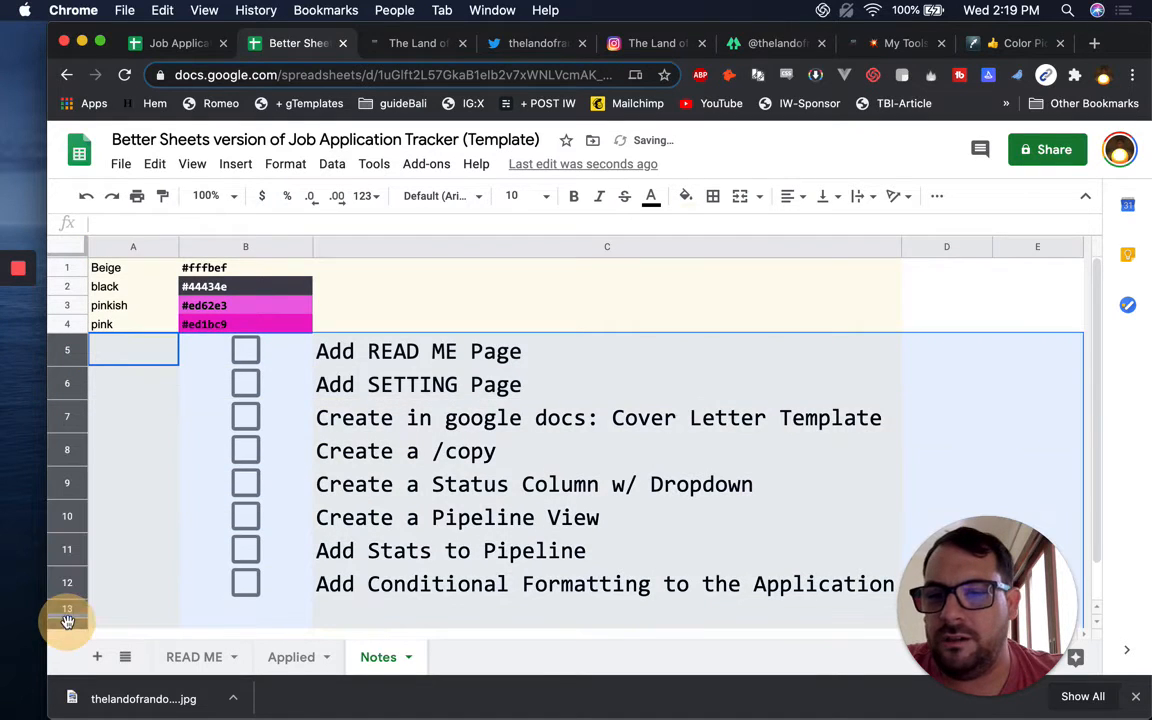
pyautogui.click(688, 199)
pyautogui.click(713, 506)
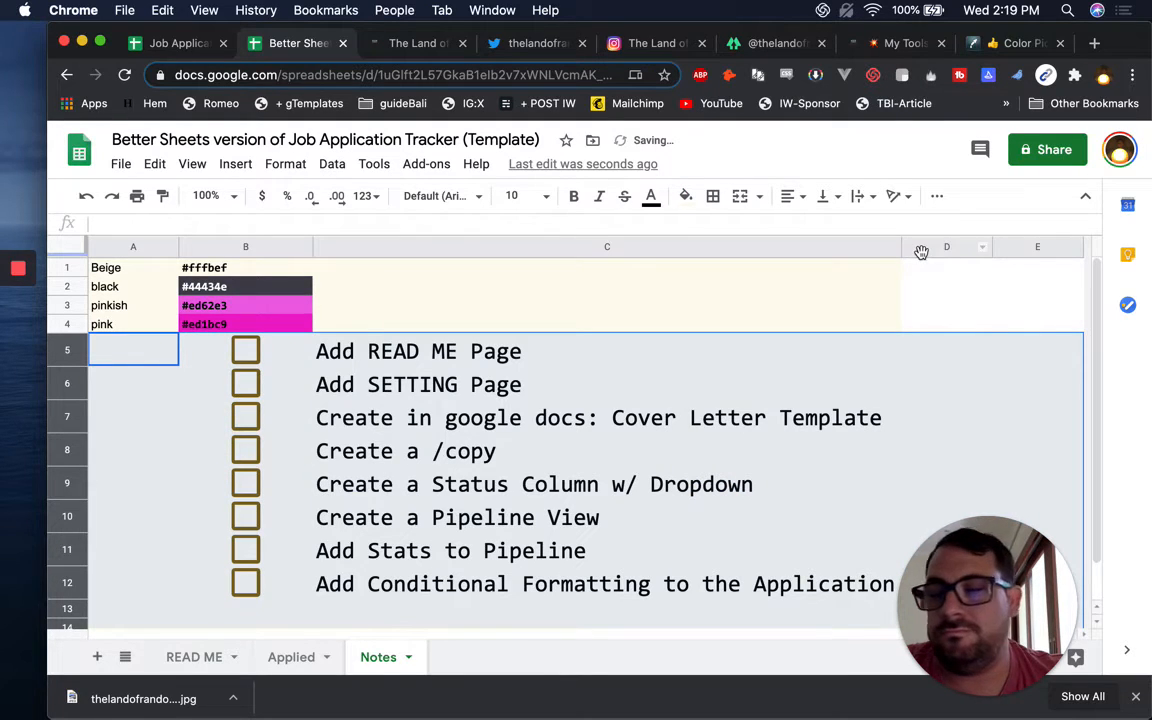
pyautogui.click(558, 360)
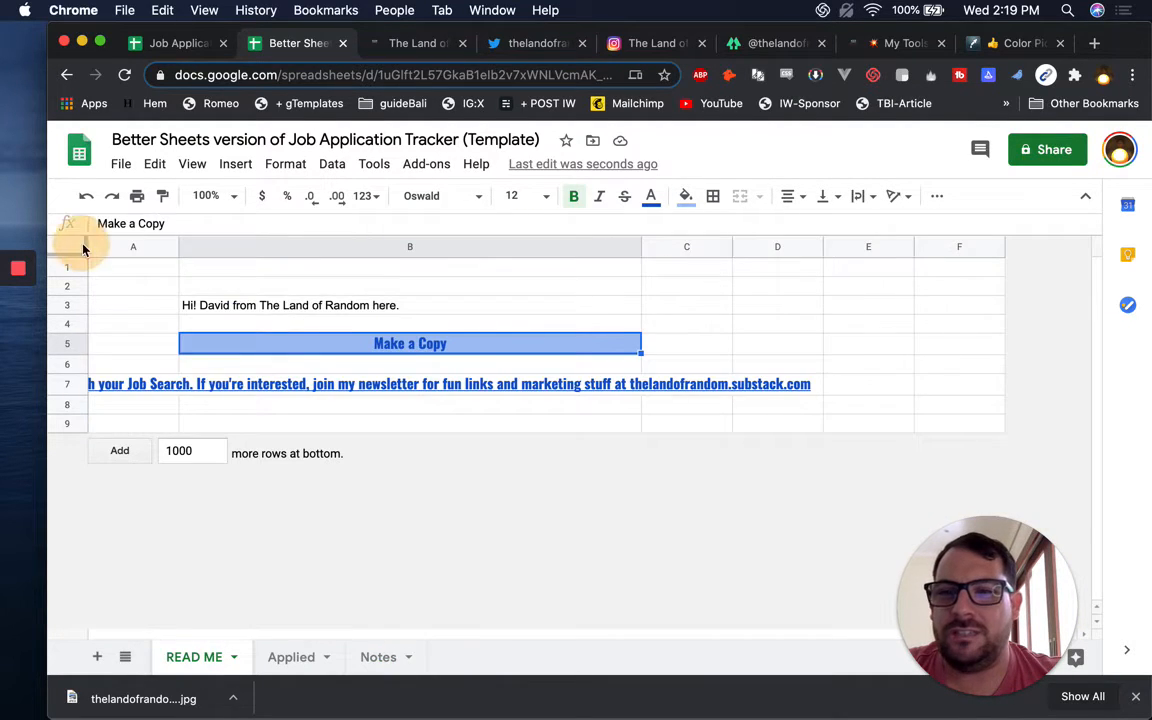
# Select the whole READ ME sheet and fill it with the custom beige
pyautogui.click(68, 246)
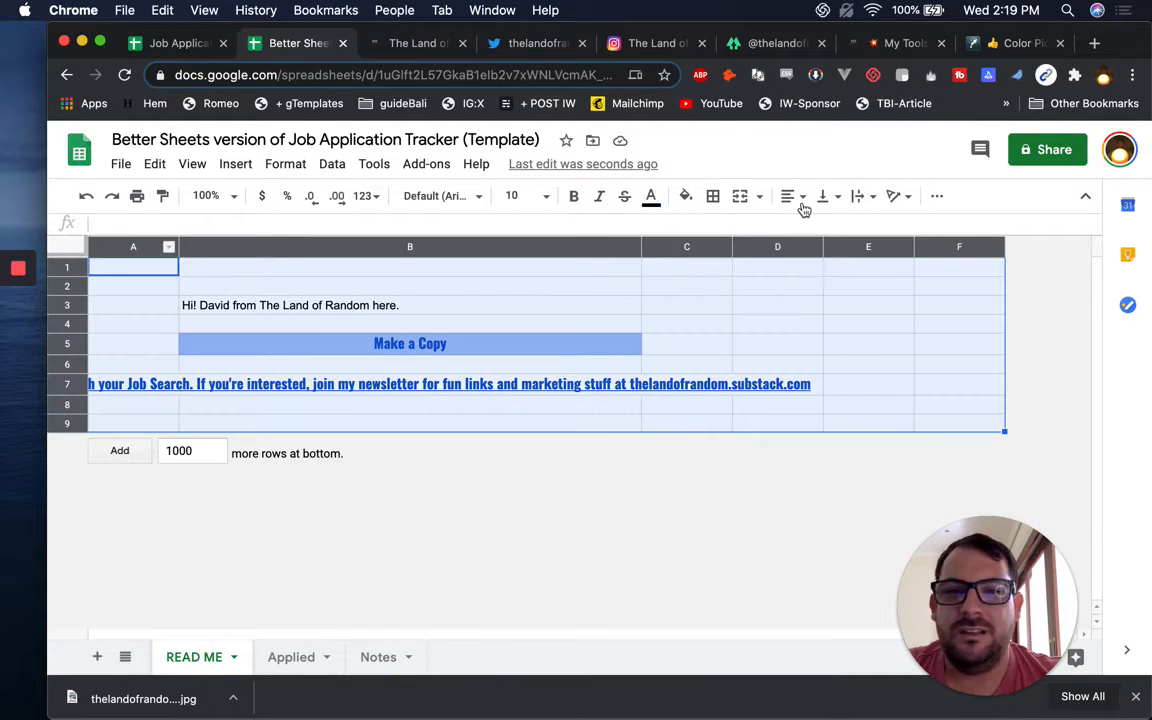
pyautogui.click(686, 196)
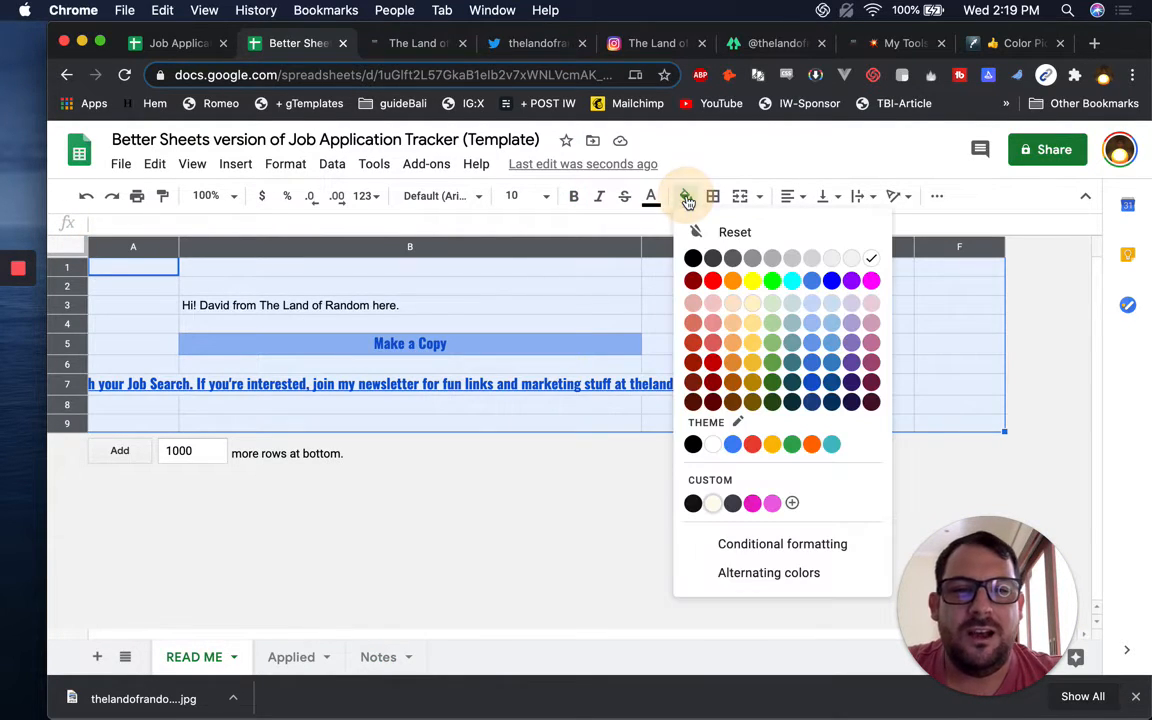
pyautogui.click(715, 505)
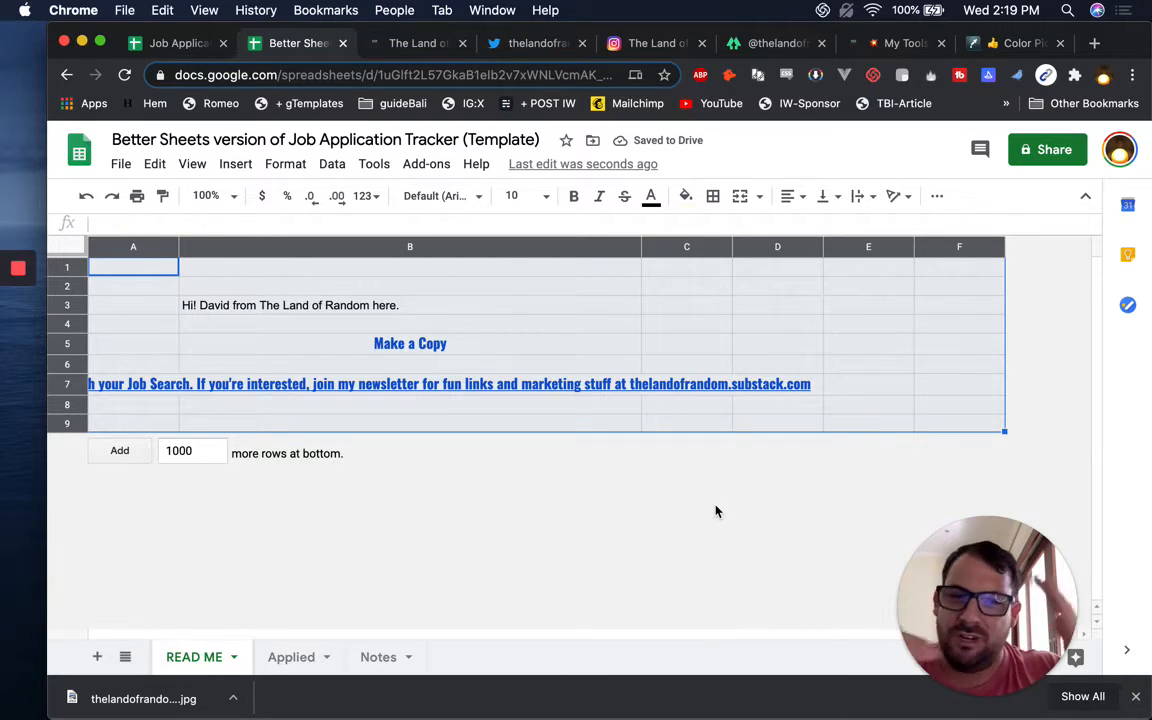
# Make the greeting text in B3 dark grey
pyautogui.click(400, 310)
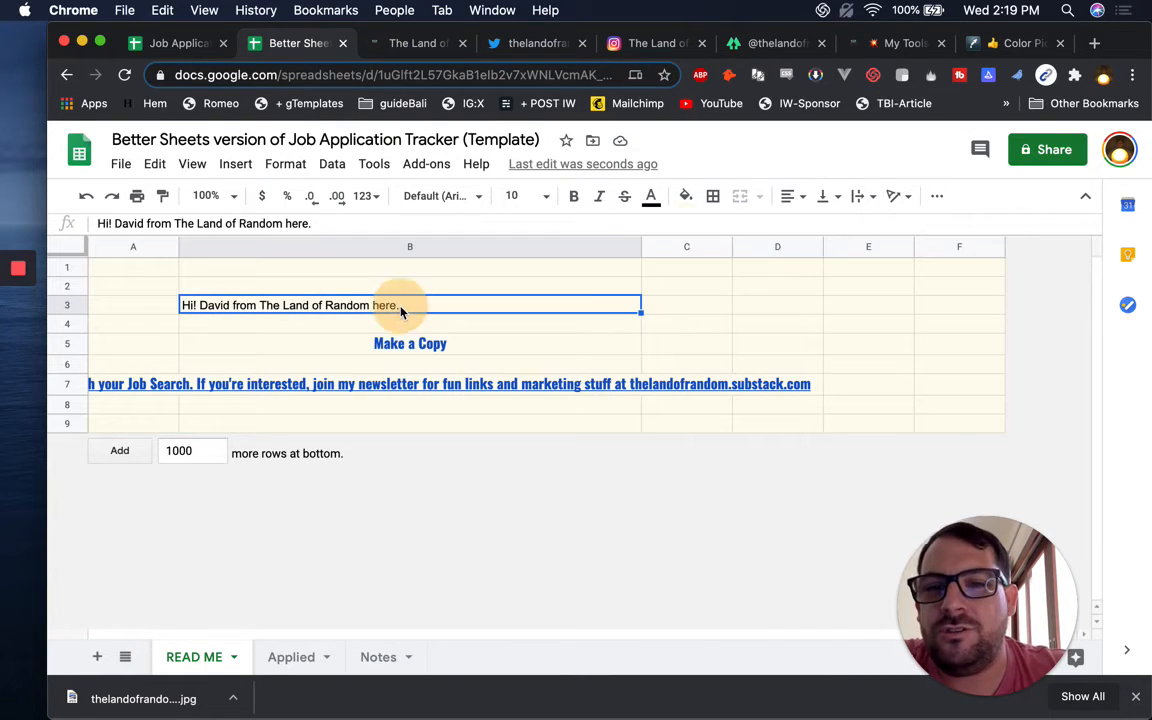
pyautogui.click(147, 287)
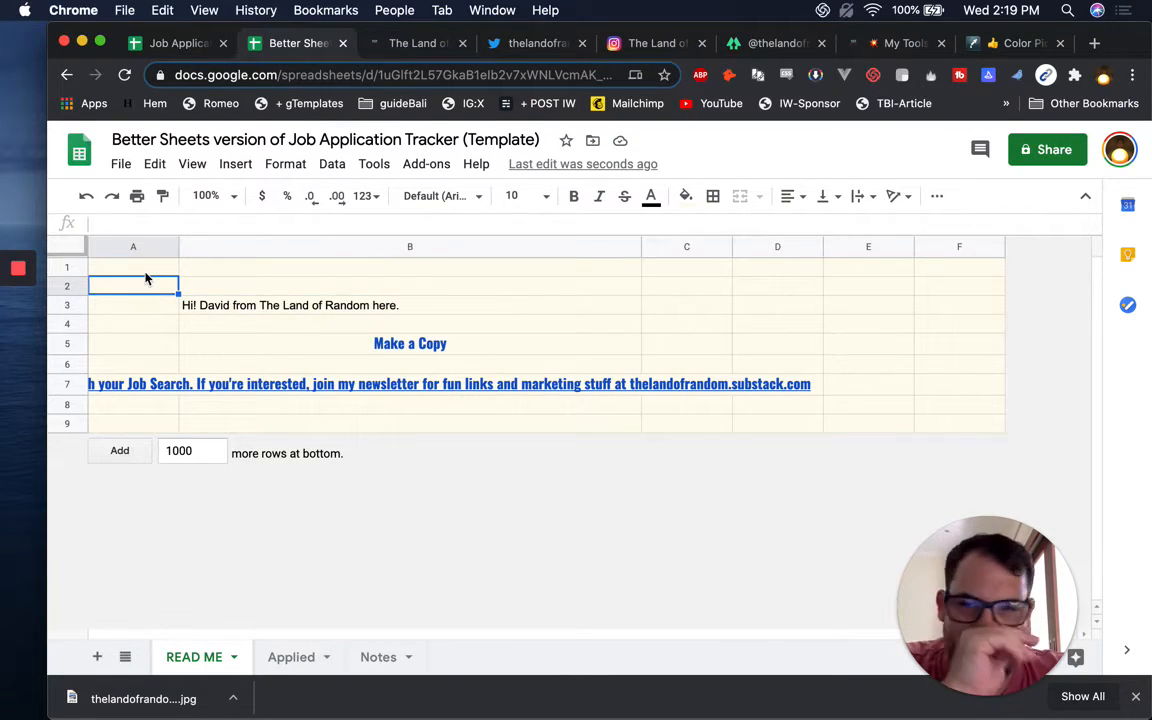
pyautogui.click(213, 308)
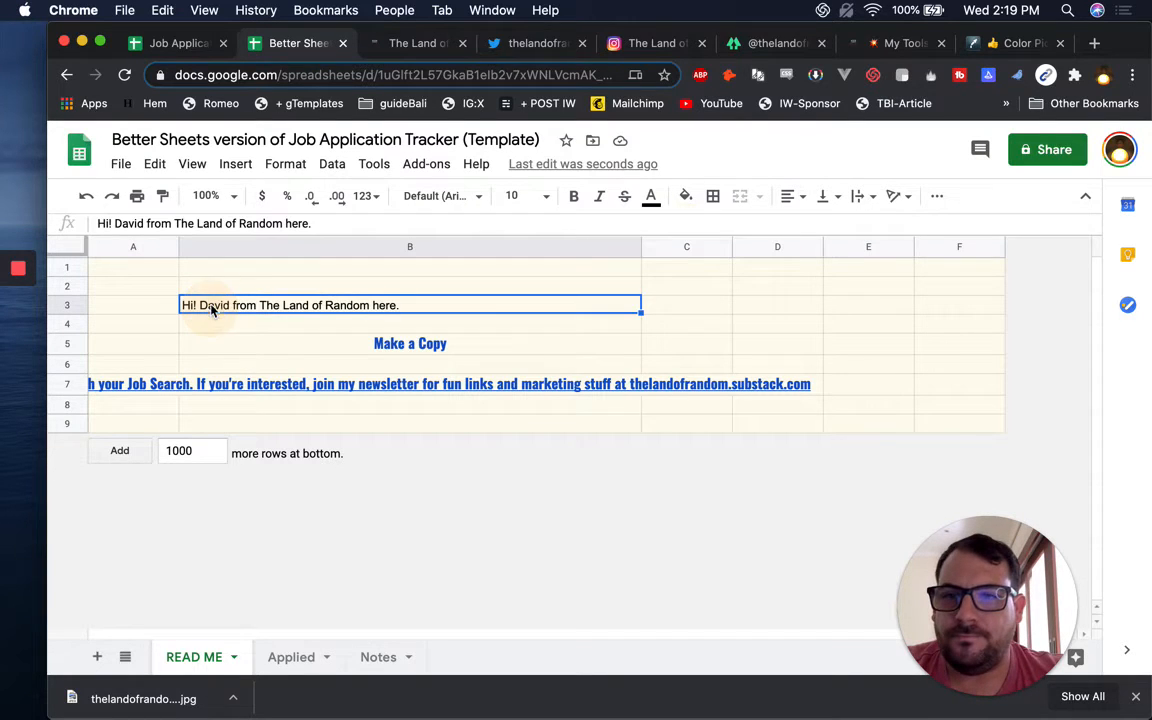
pyautogui.click(650, 197)
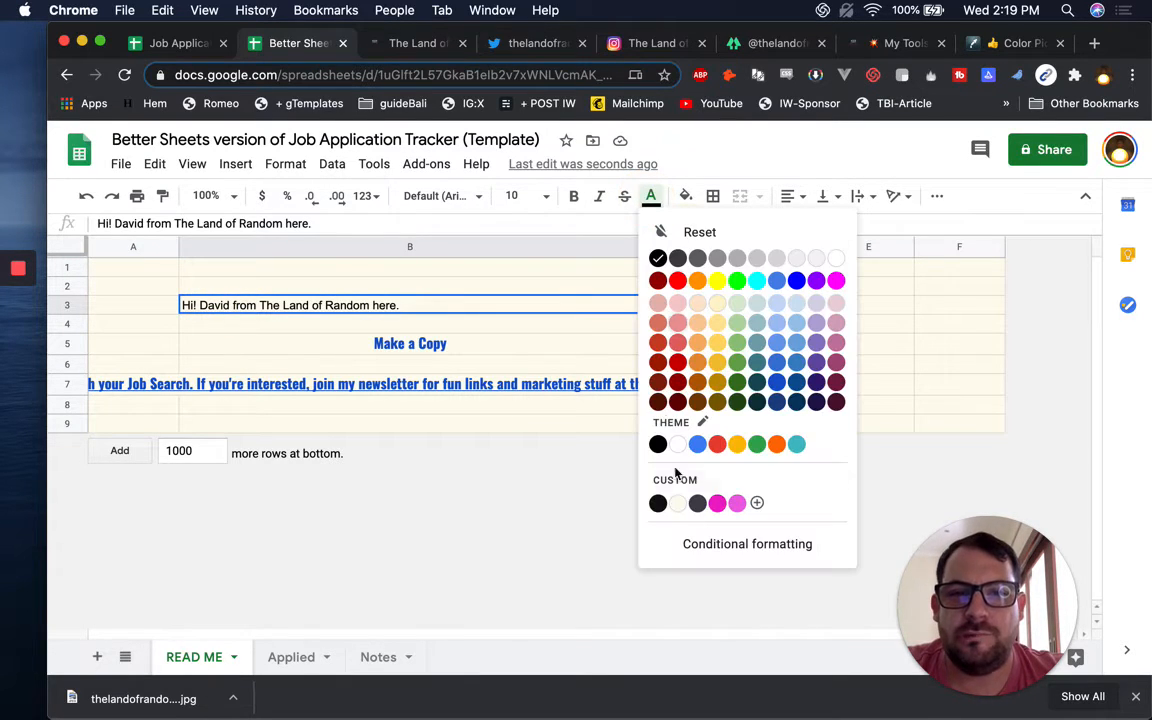
pyautogui.click(697, 506)
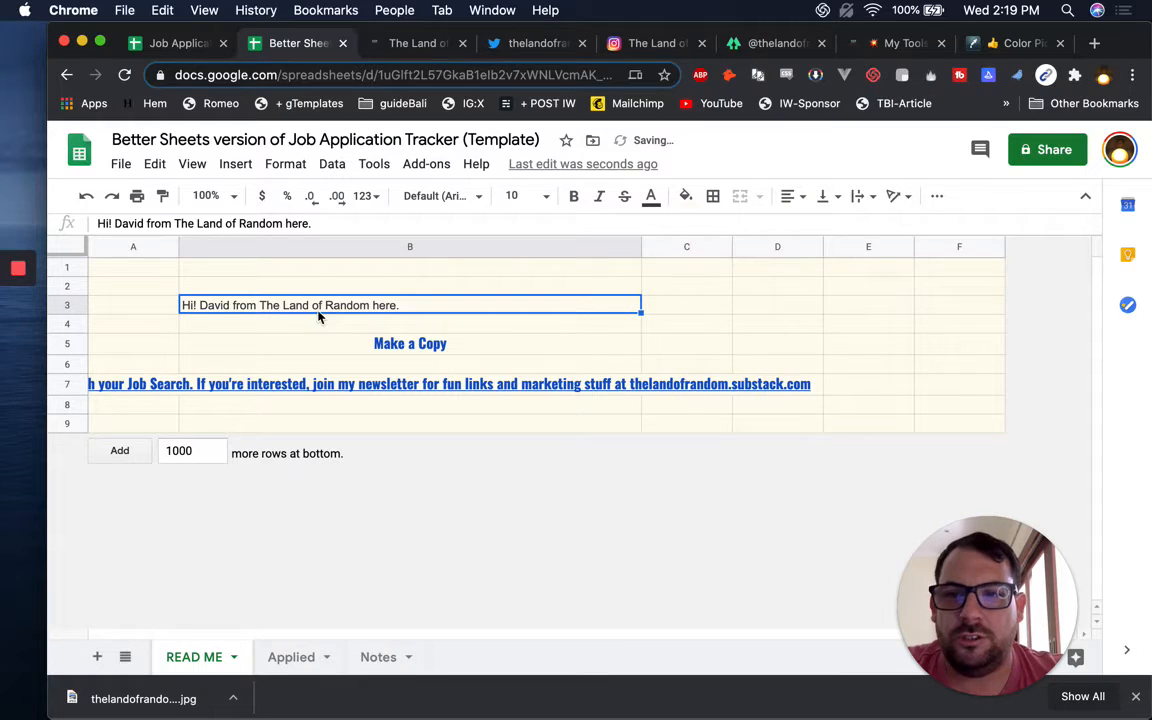
pyautogui.click(430, 348)
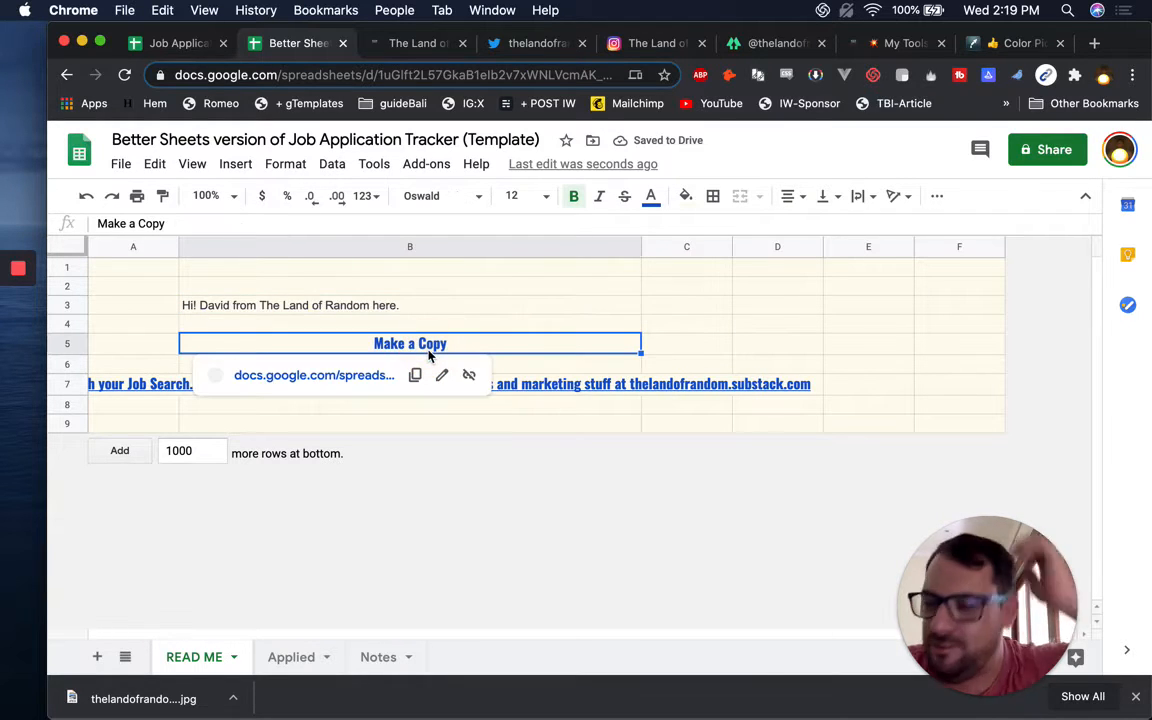
pyautogui.click(688, 196)
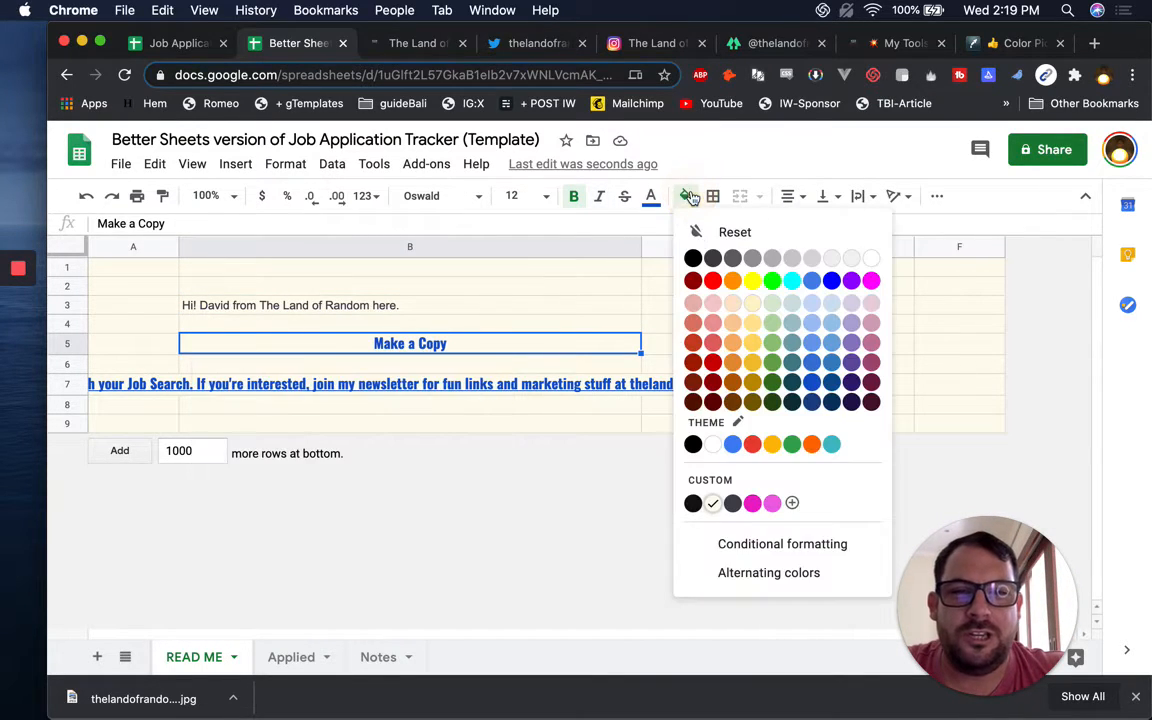
# Fill the Make a Copy cell B5 pink and make its text white
pyautogui.click(775, 507)
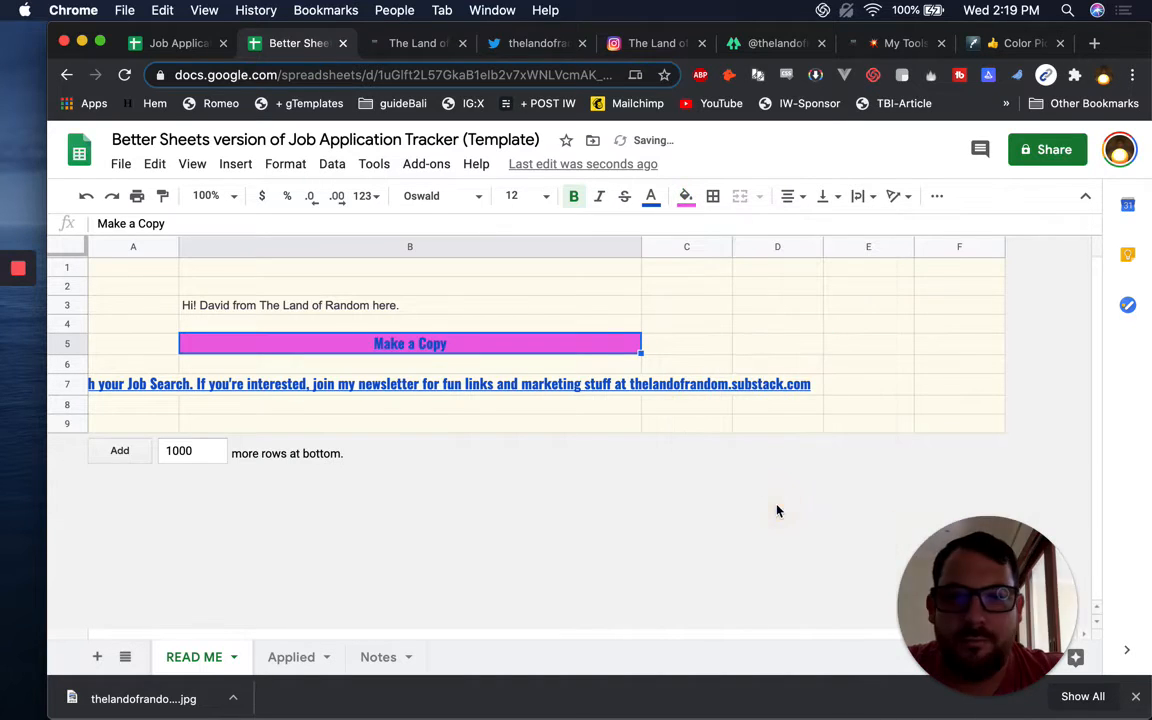
pyautogui.click(662, 203)
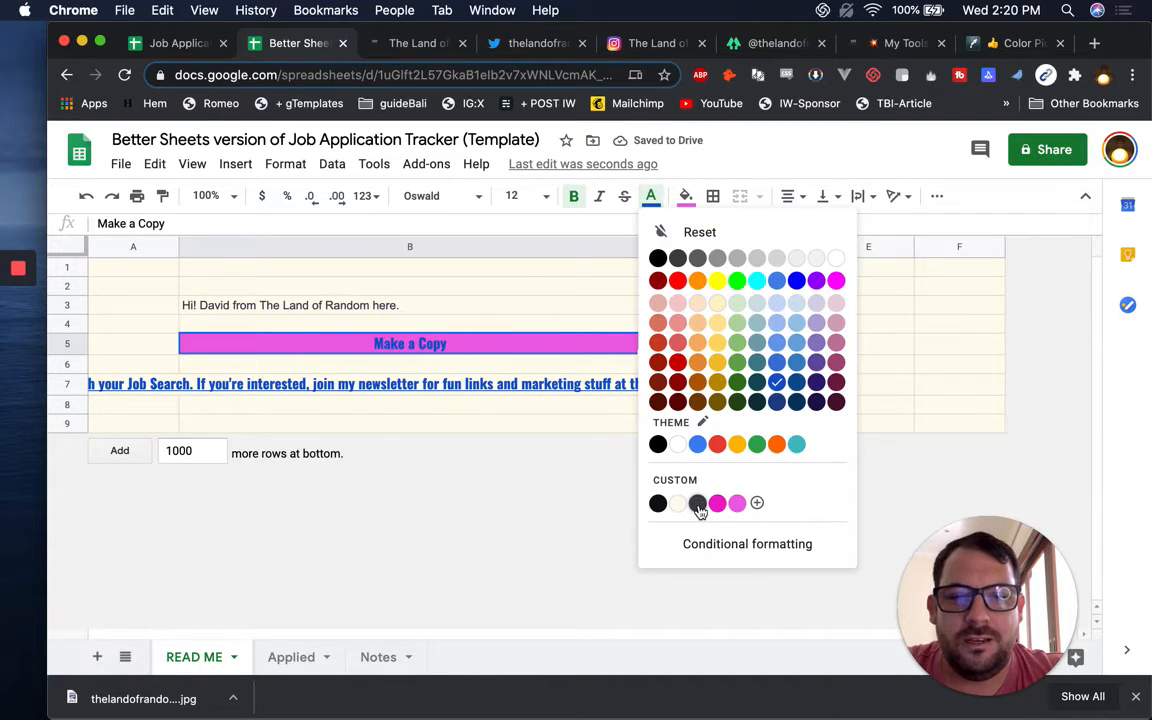
pyautogui.click(698, 506)
pyautogui.click(660, 203)
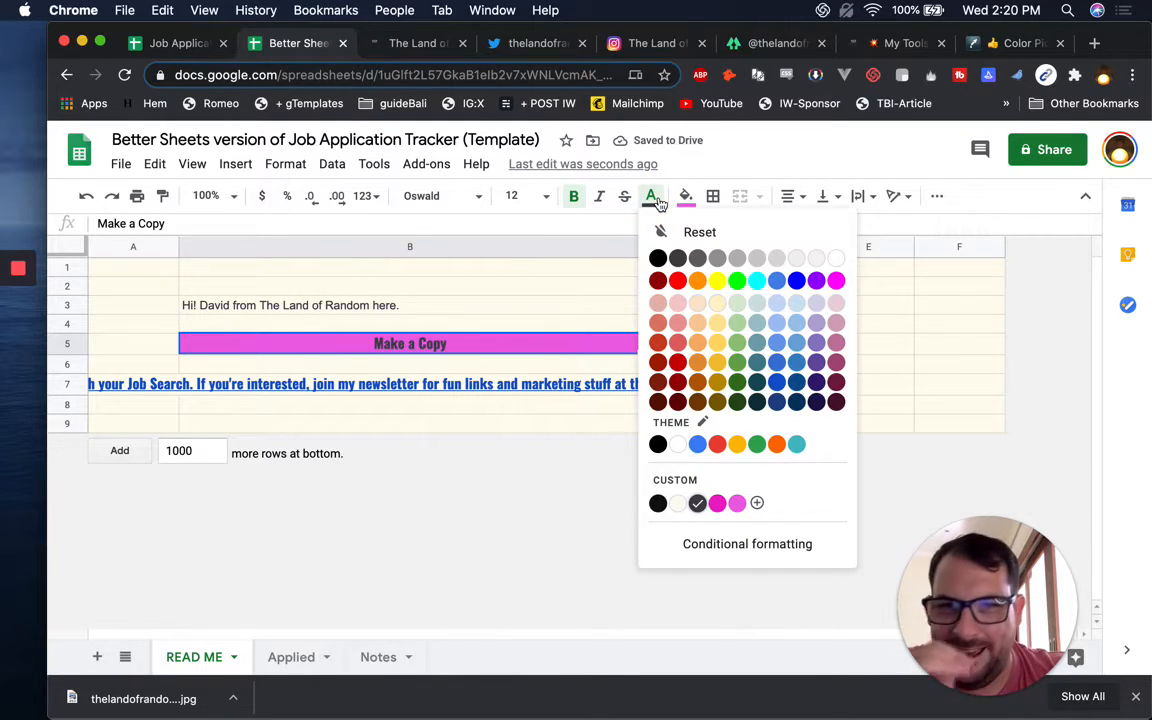
pyautogui.click(660, 203)
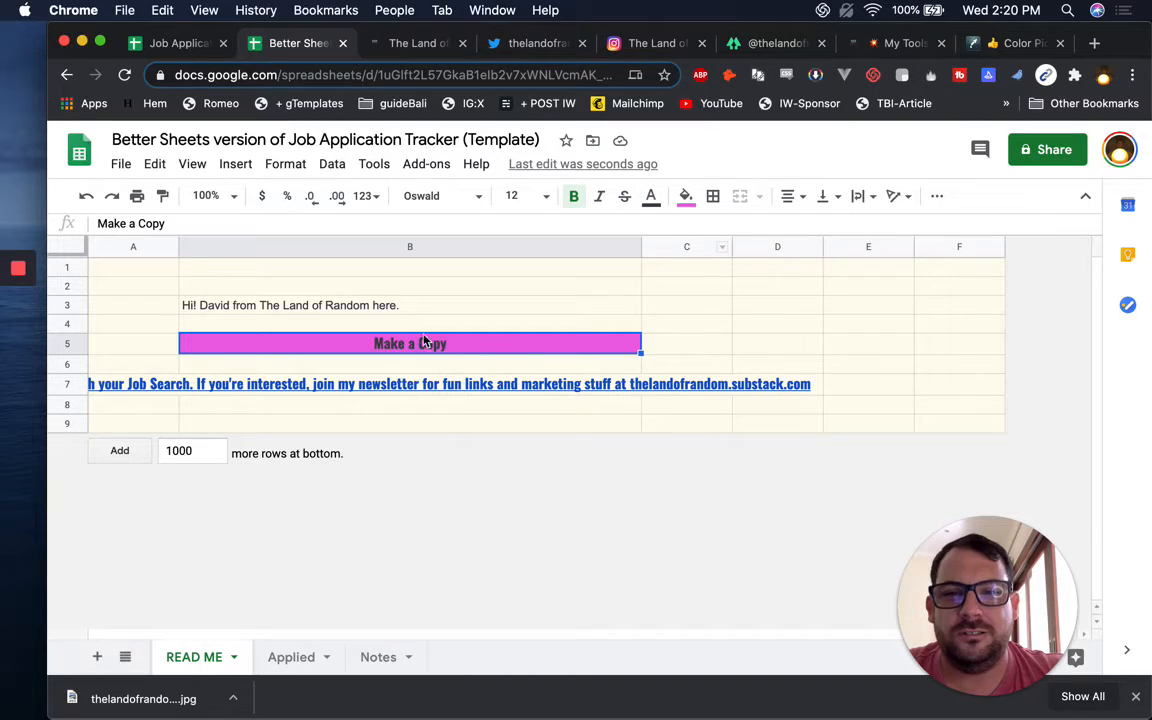
pyautogui.click(650, 197)
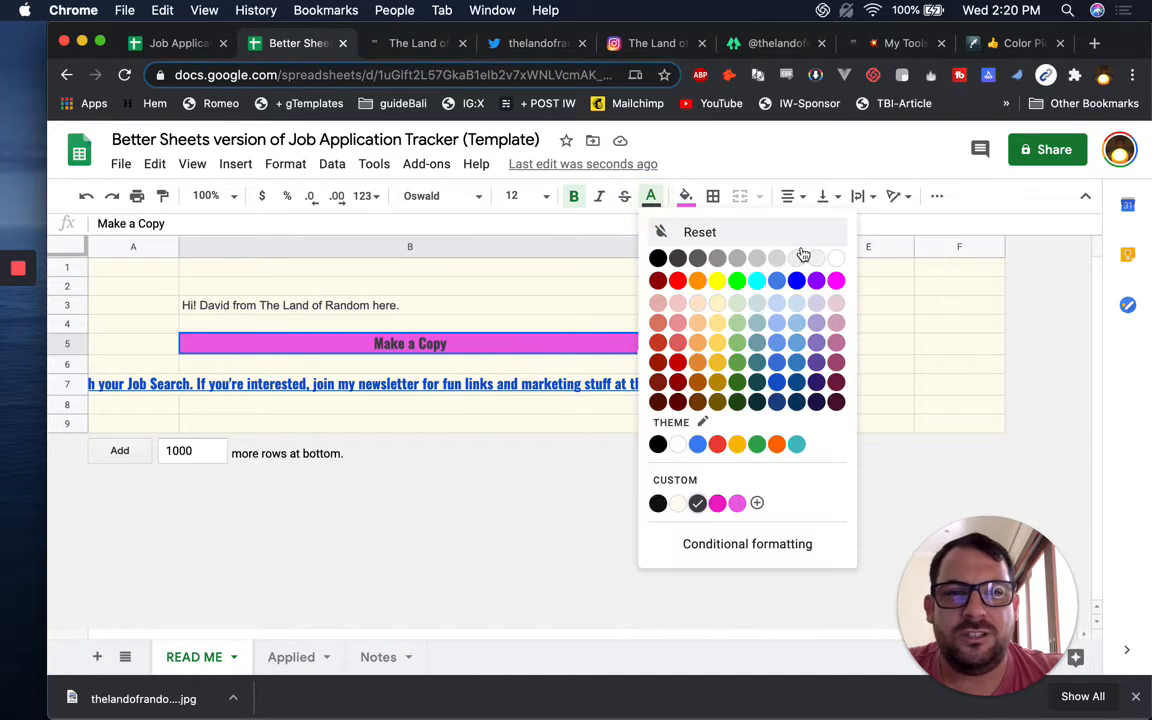
pyautogui.click(830, 258)
pyautogui.click(493, 305)
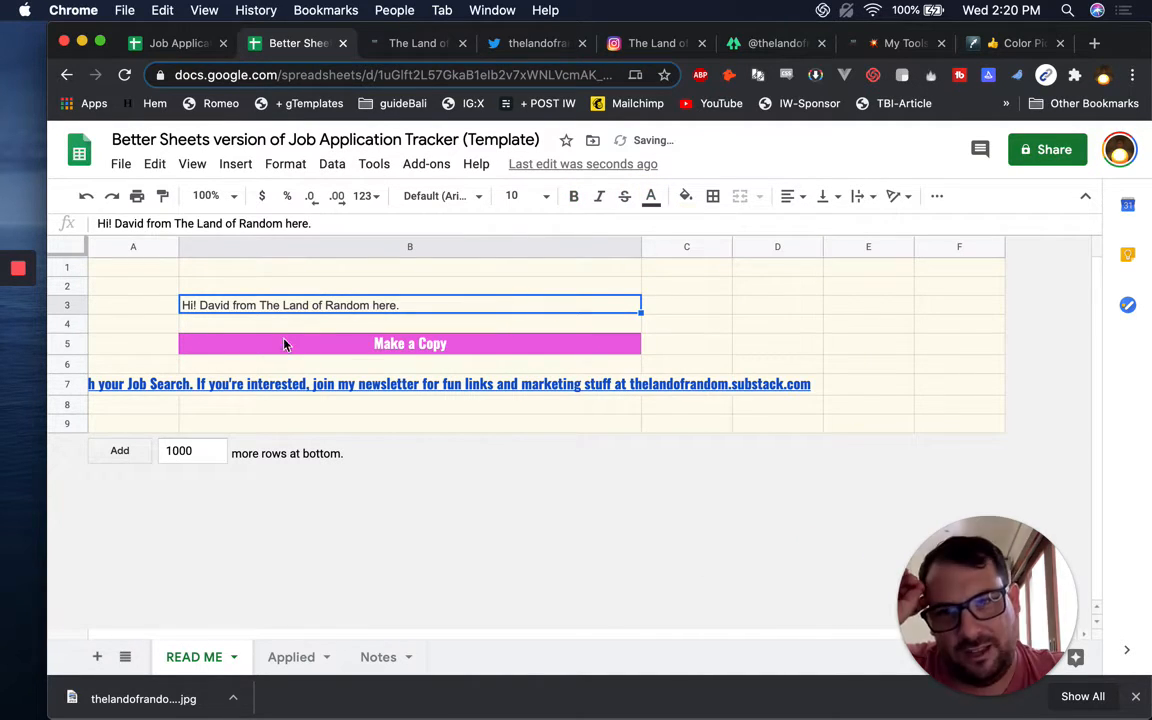
# Make row 5 much taller and set its vertical alignment to middle
pyautogui.click(66, 343)
pyautogui.moveTo(73, 353); pyautogui.dragTo(67, 409)
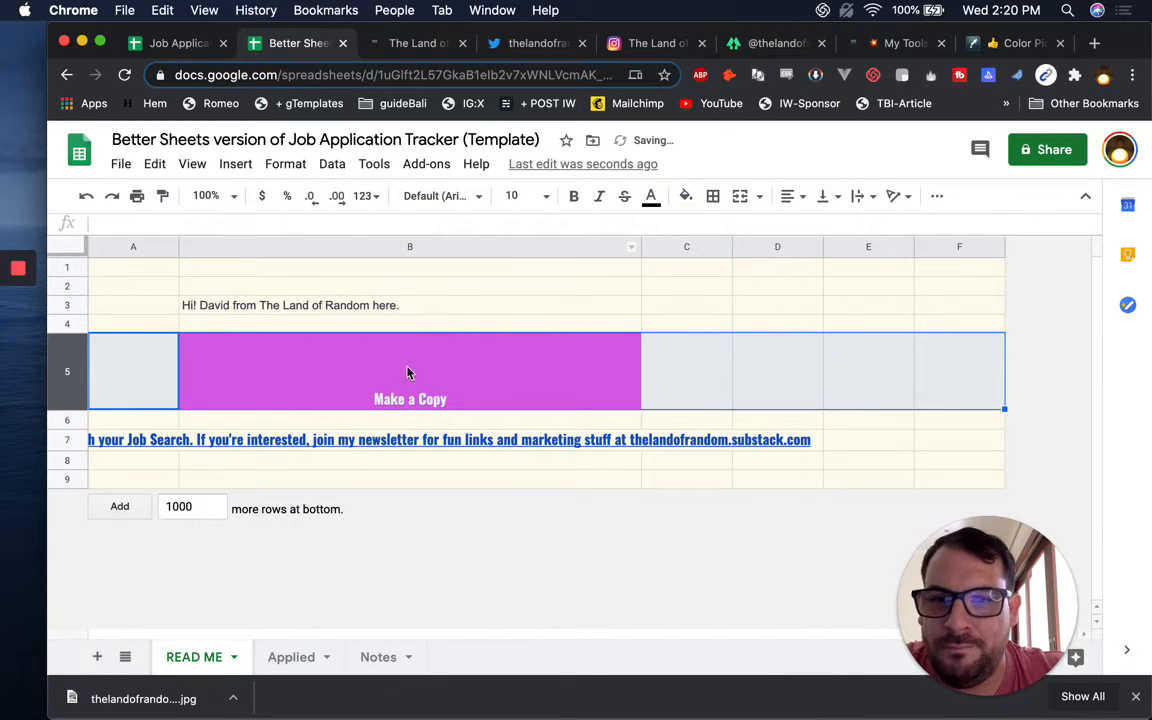
pyautogui.click(790, 196)
pyautogui.click(815, 228)
pyautogui.click(825, 196)
pyautogui.click(848, 226)
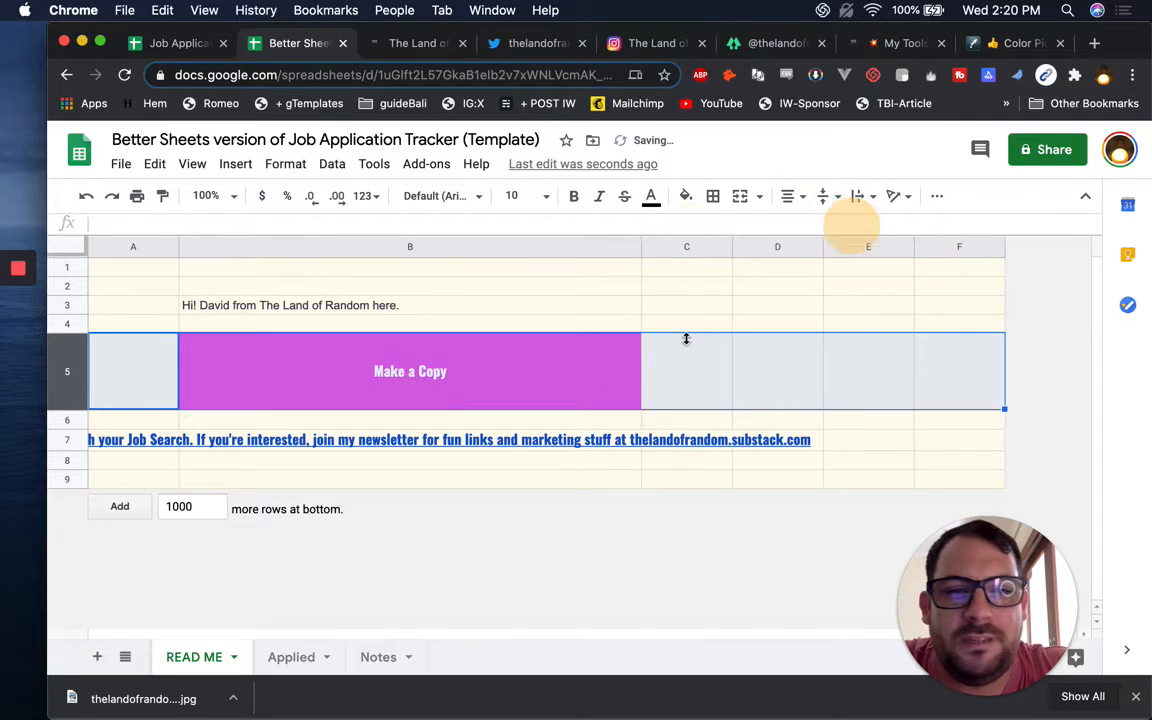
pyautogui.click(460, 360)
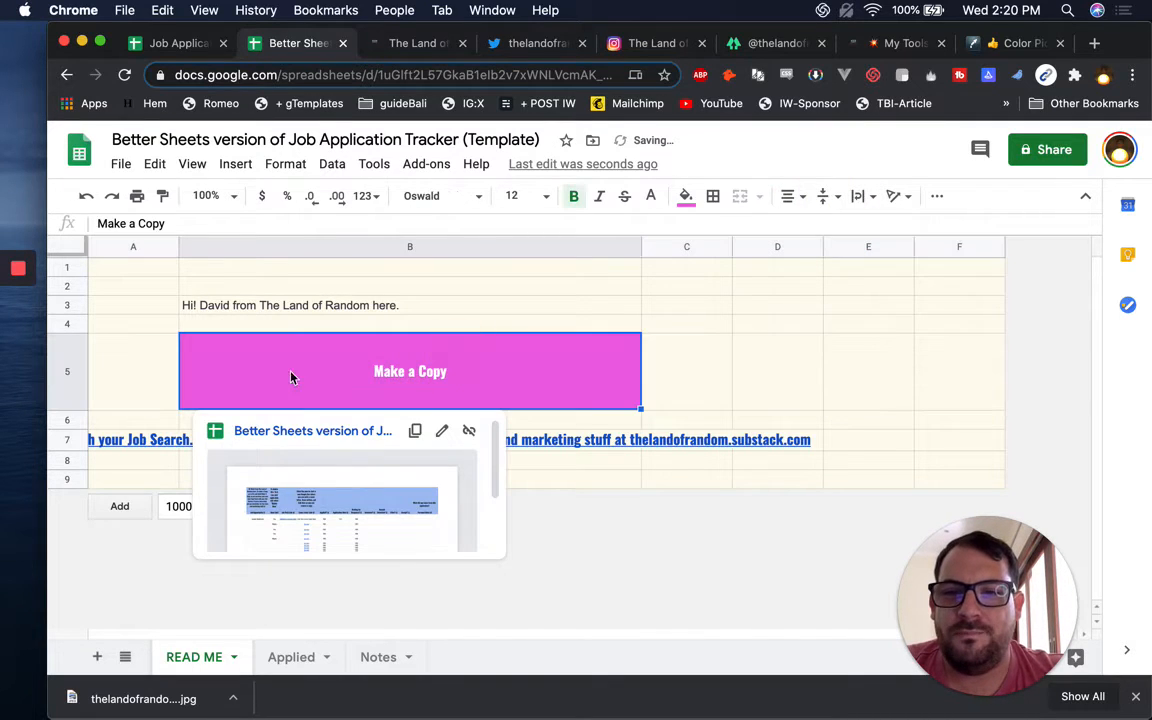
pyautogui.click(684, 305)
# Wrap the newsletter text in B7 and clear its formatting
pyautogui.click(268, 439)
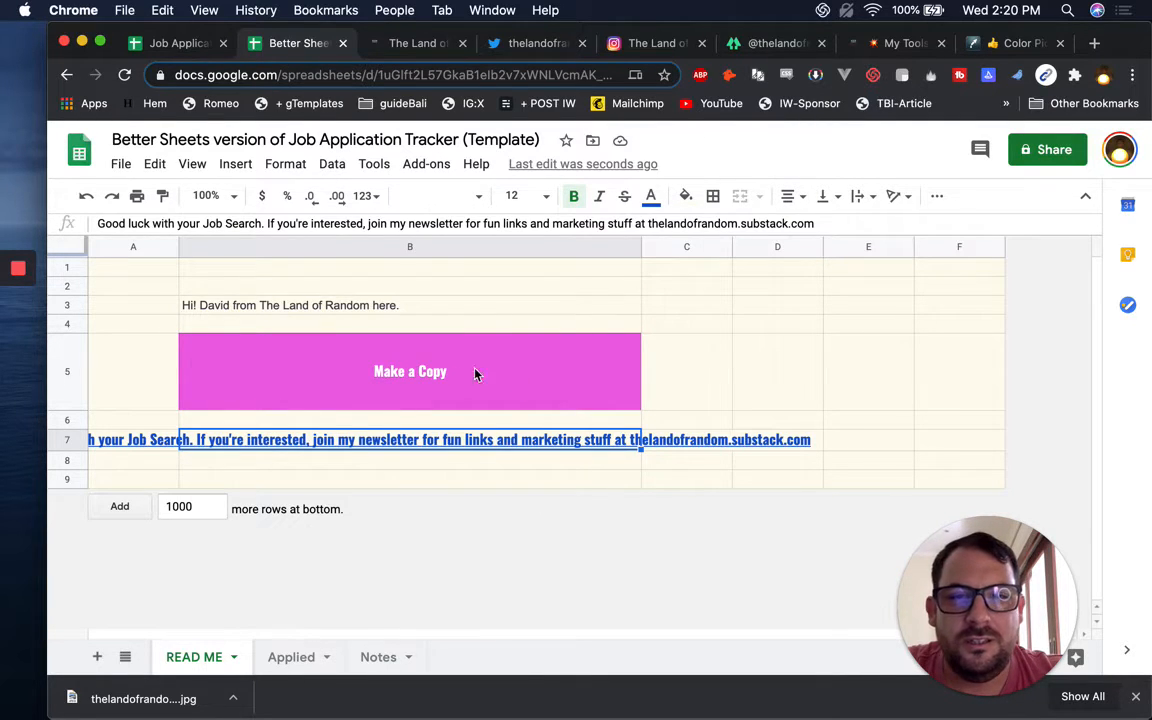
pyautogui.click(862, 196)
pyautogui.click(883, 226)
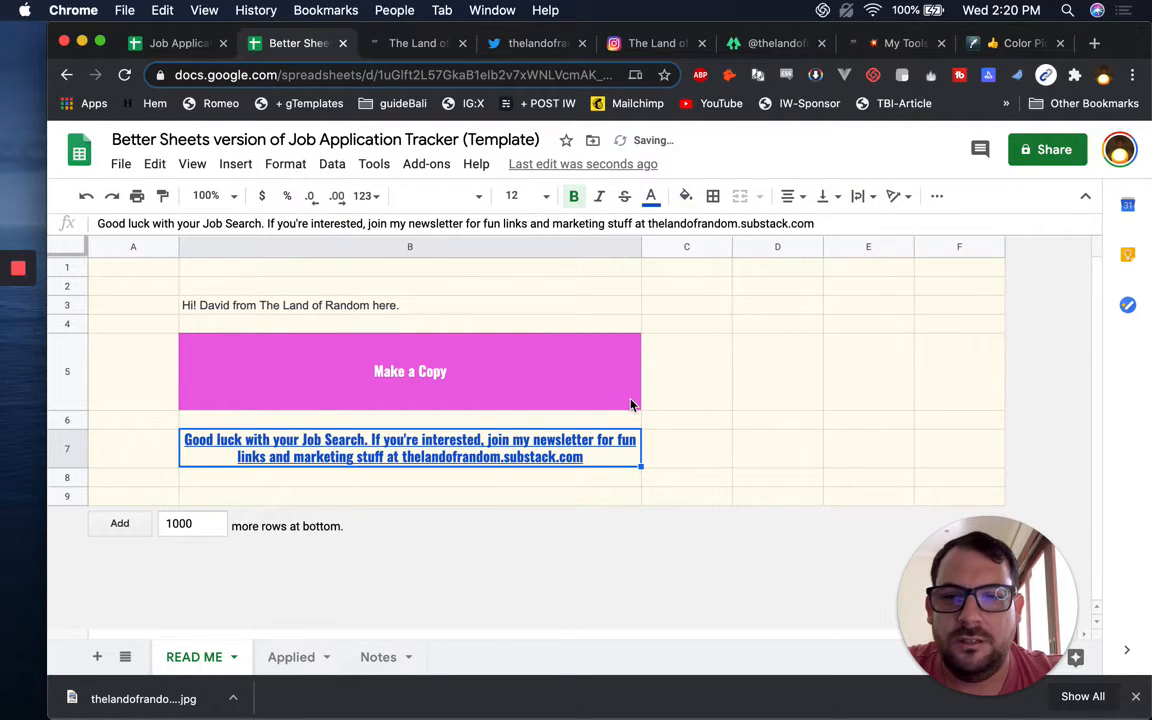
pyautogui.press('super+backslash')
pyautogui.click(688, 398)
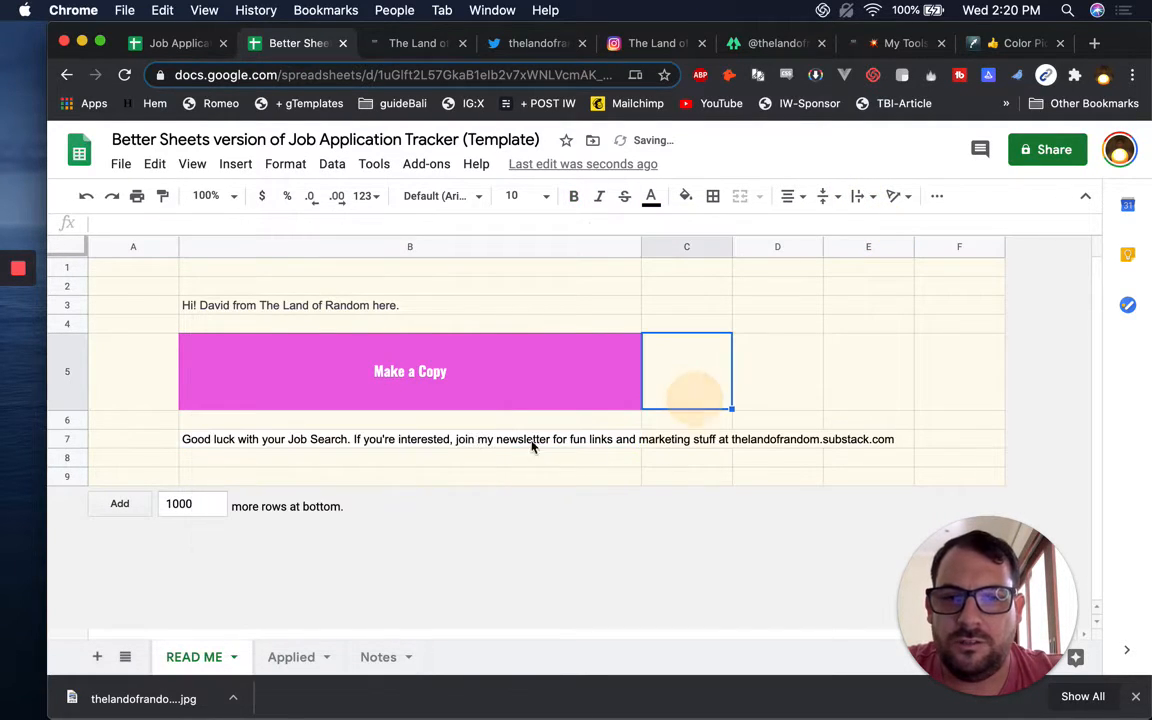
# Review the Applied sheet's headers and entries, then return to the READ ME sheet
pyautogui.click(320, 305)
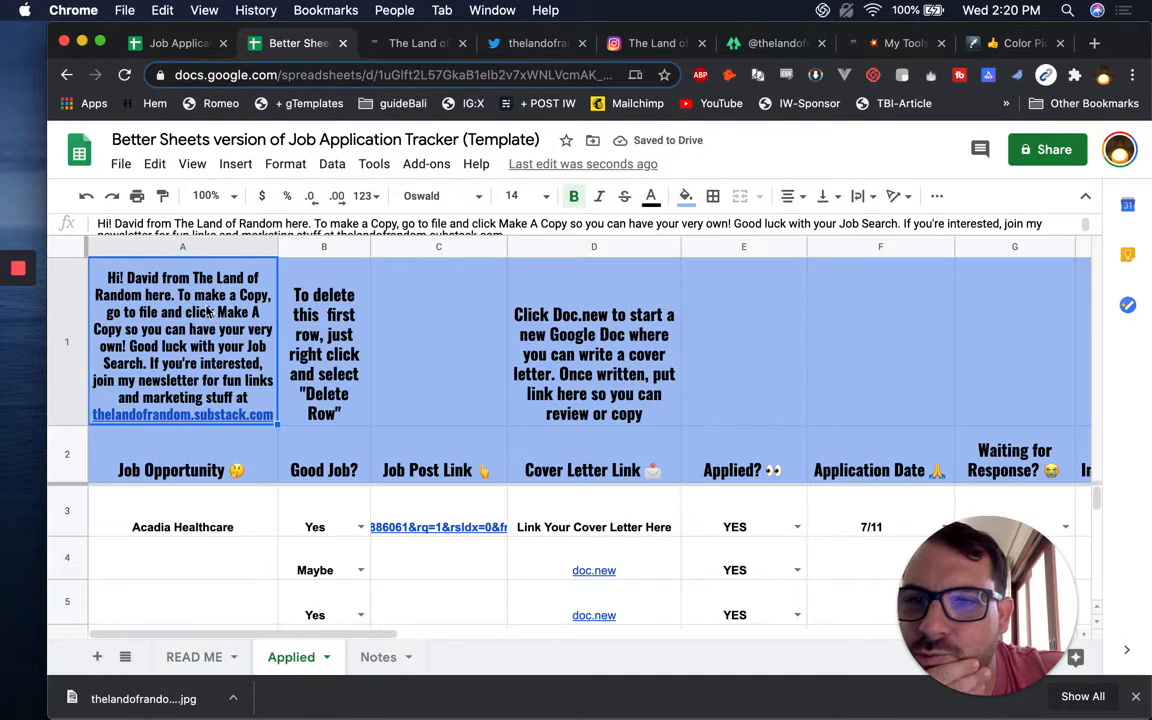
pyautogui.click(376, 306)
pyautogui.click(288, 385)
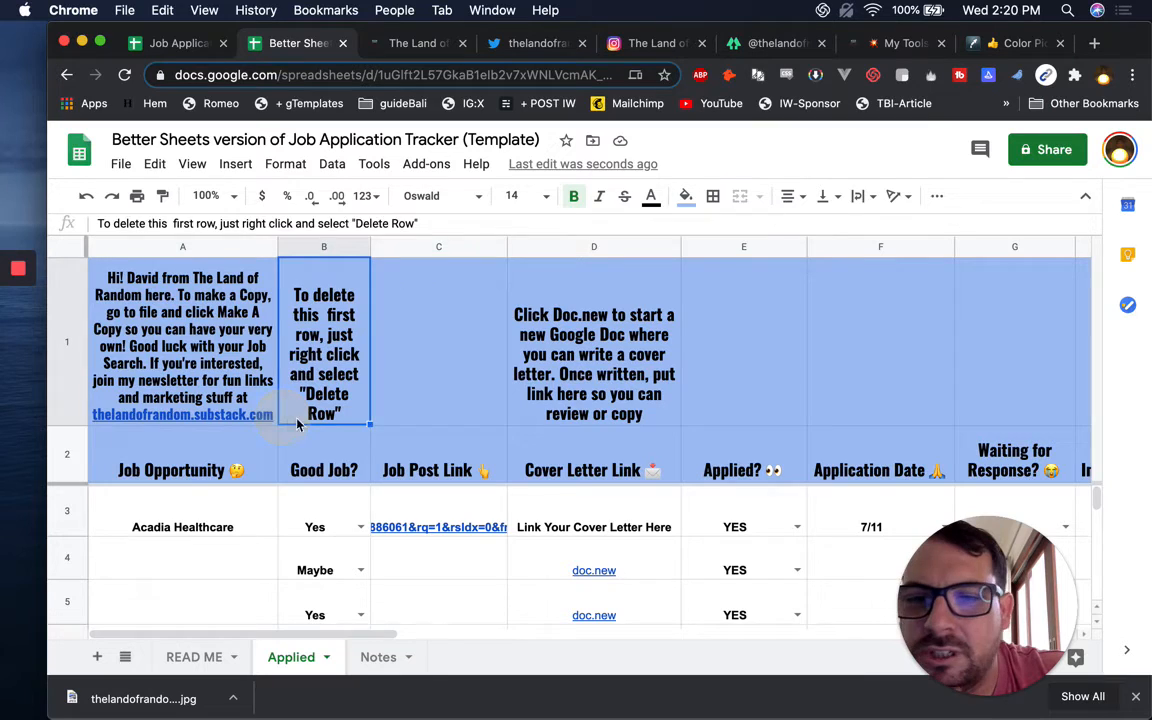
pyautogui.click(318, 458)
pyautogui.click(212, 478)
pyautogui.click(204, 657)
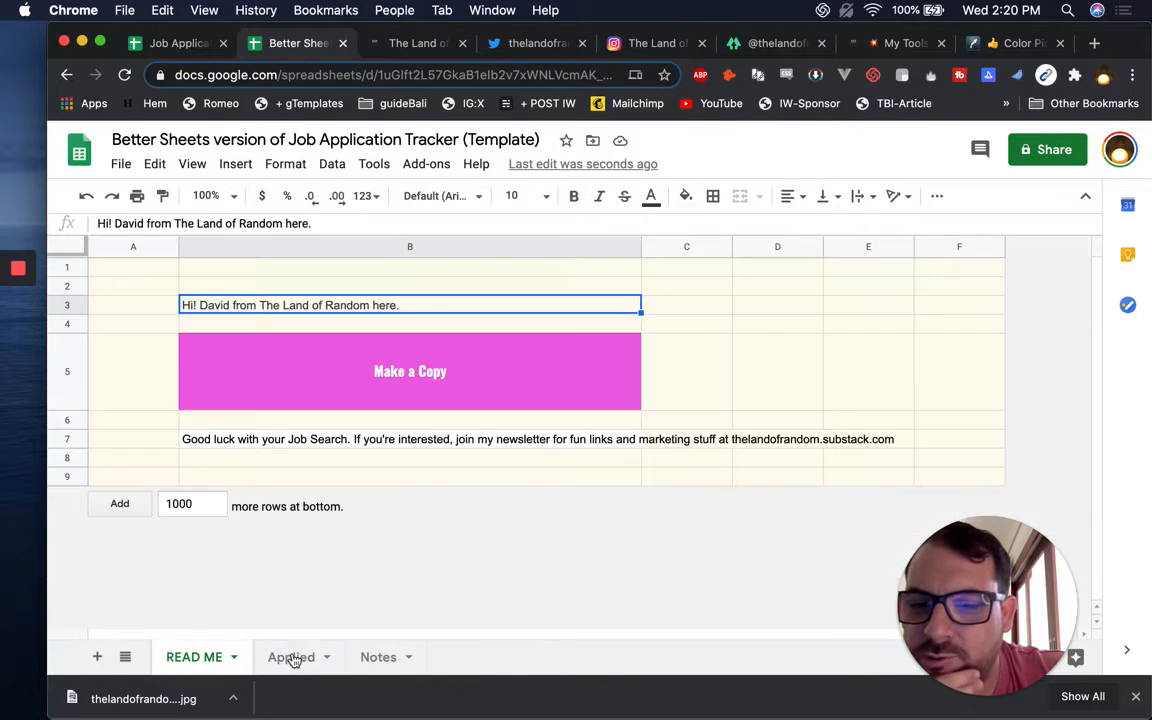
pyautogui.click(292, 658)
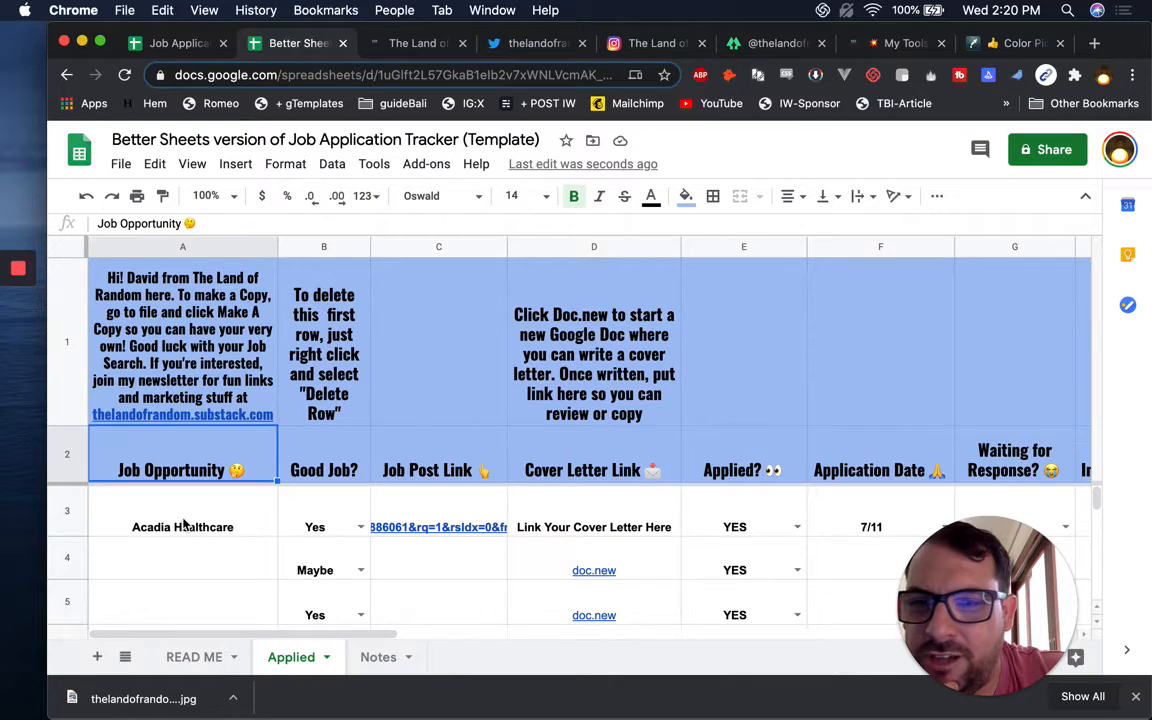
pyautogui.click(183, 521)
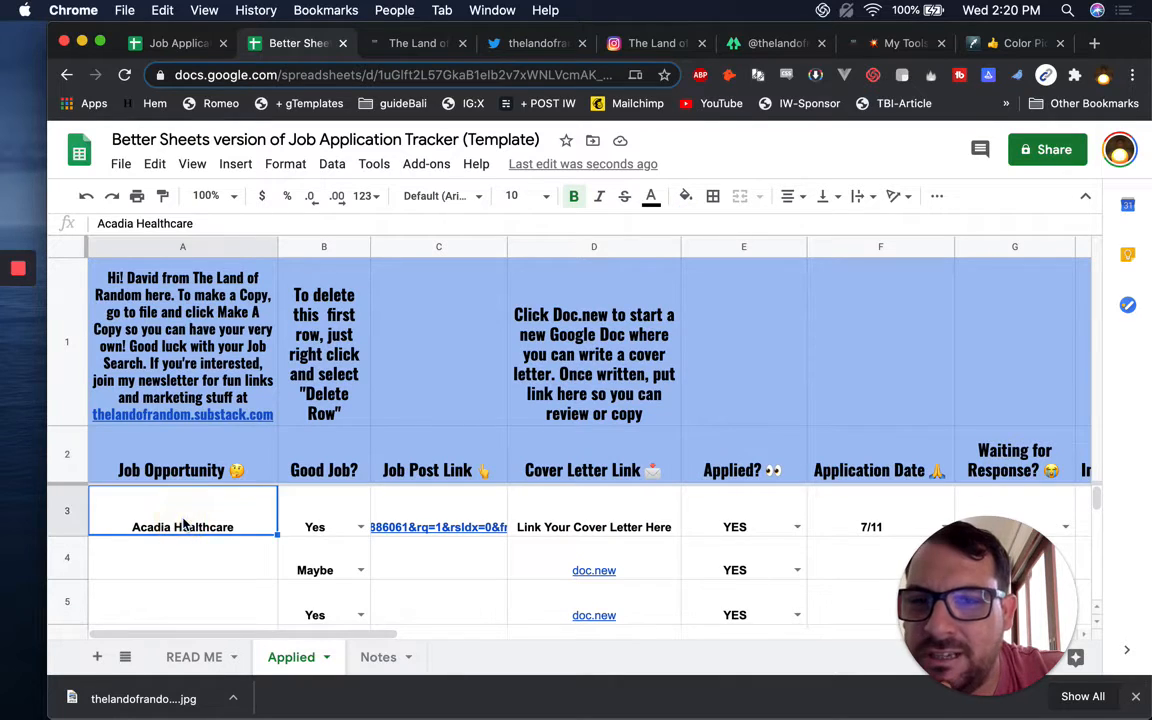
pyautogui.click(196, 658)
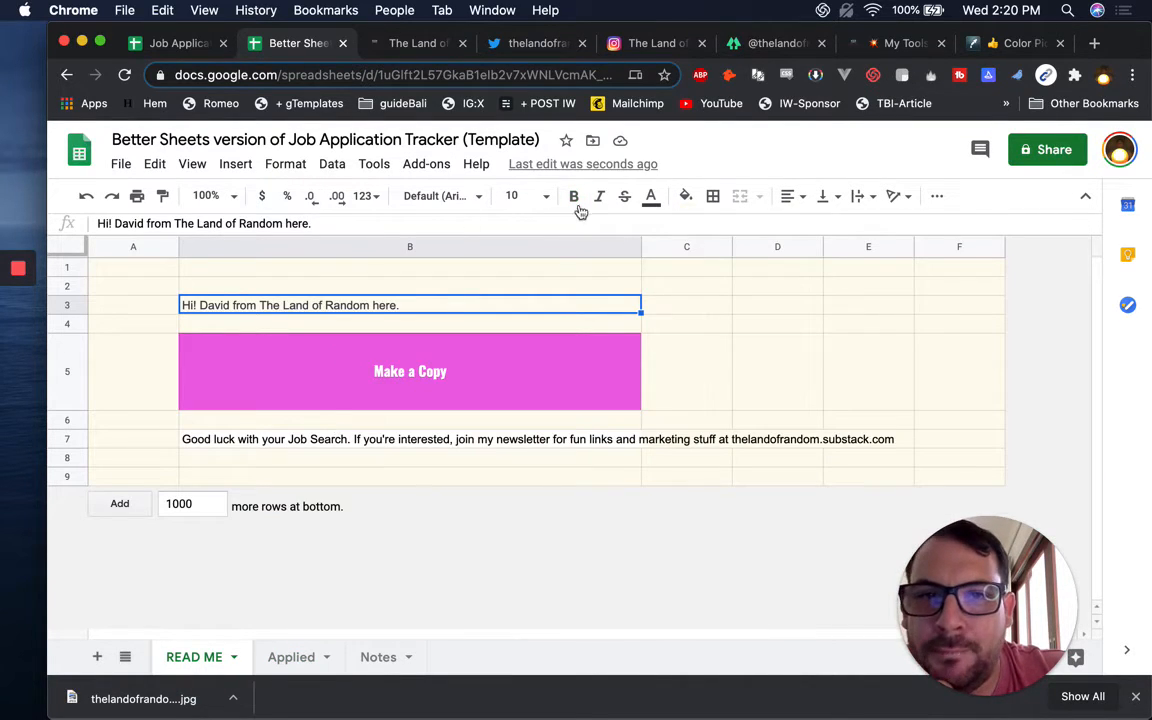
# Set the greeting in B3 to the Oswald font at size 20
pyautogui.click(448, 196)
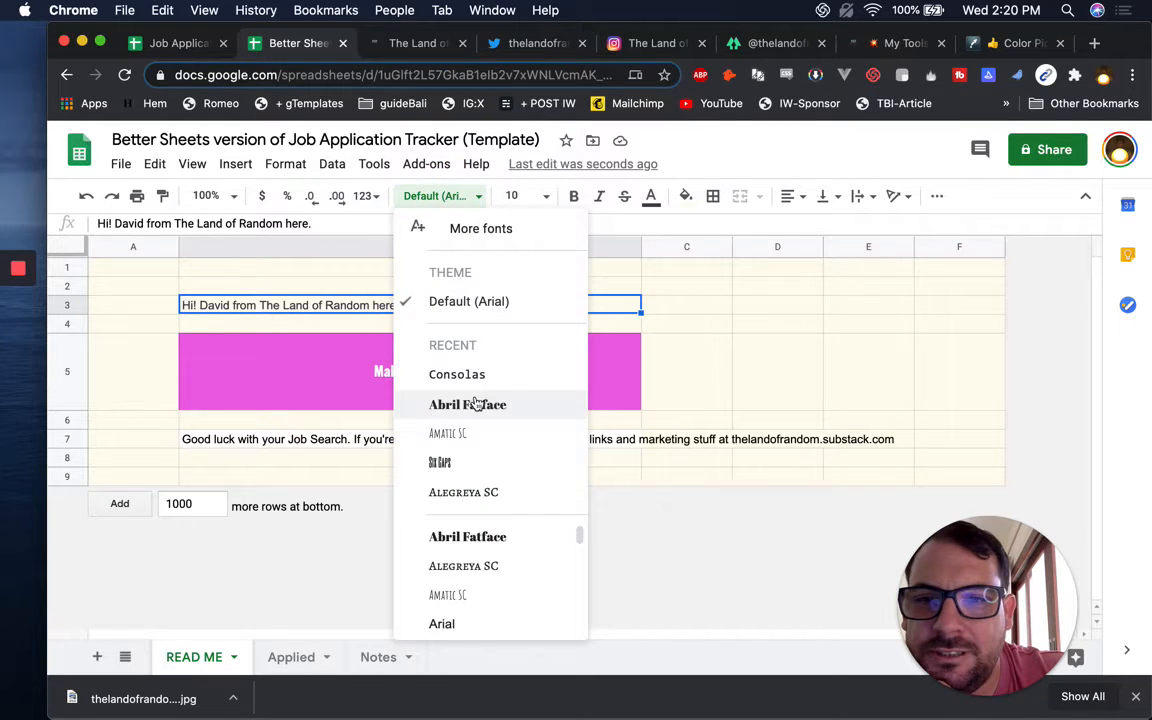
pyautogui.scroll(-10, 506, 591)
pyautogui.scroll(3, 501, 605)
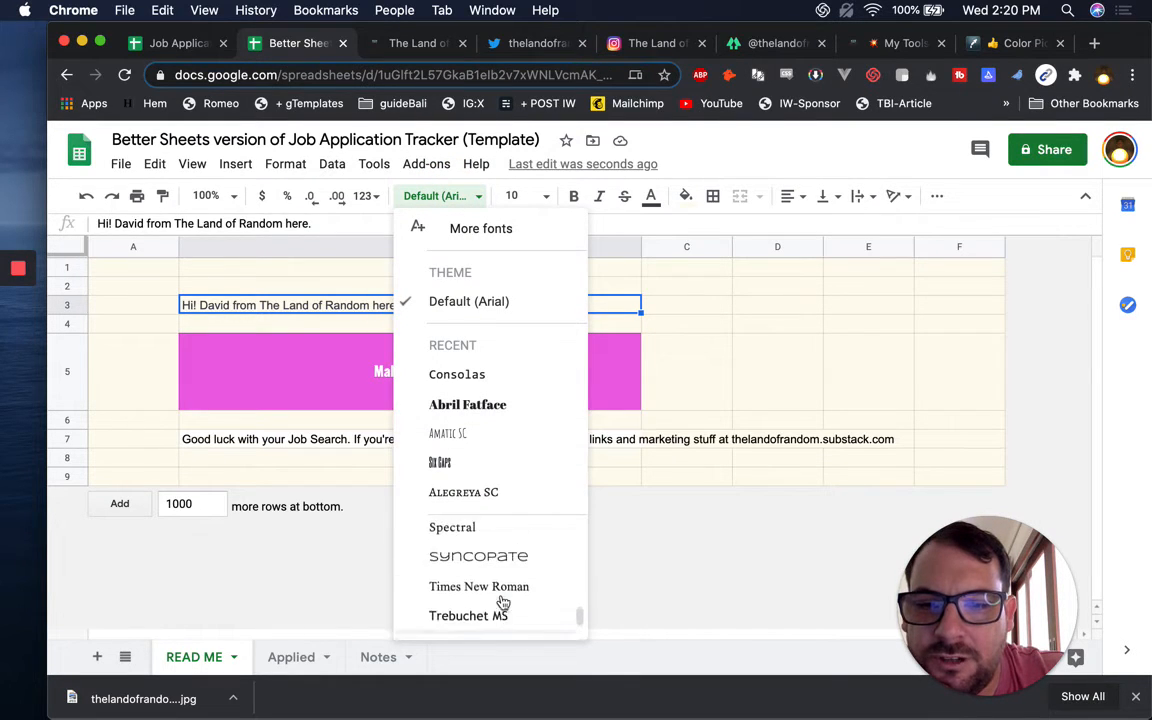
pyautogui.scroll(5, 500, 600)
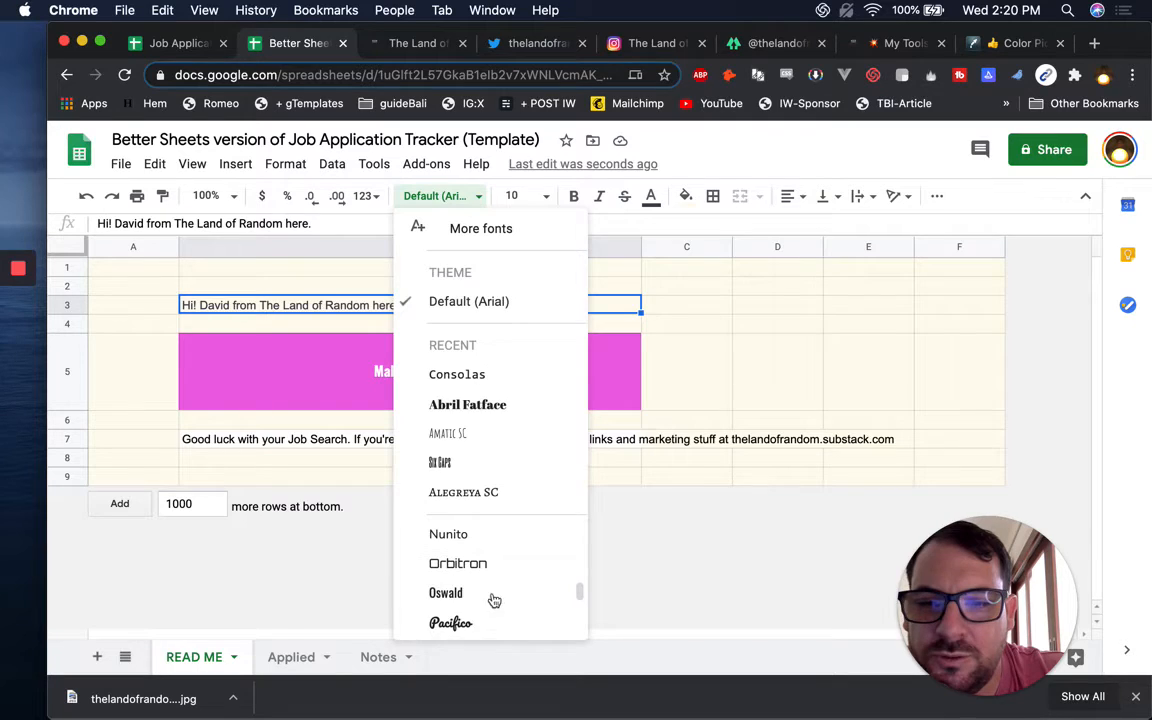
pyautogui.click(476, 596)
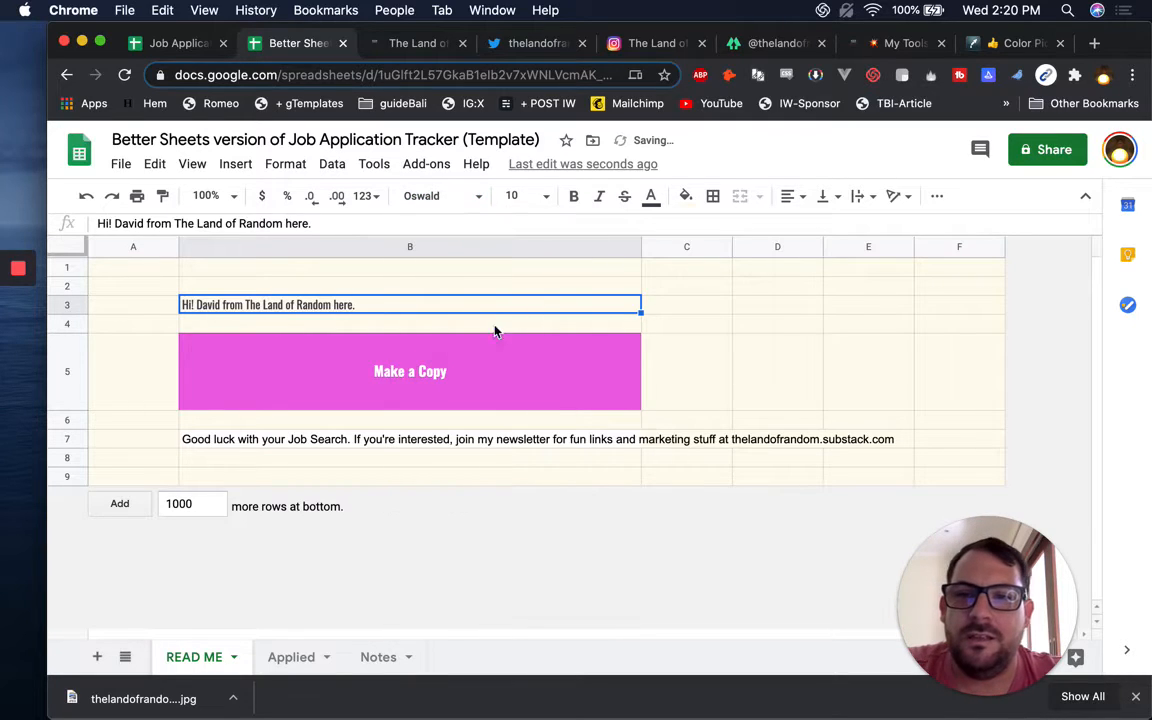
pyautogui.click(511, 196)
pyautogui.write('20')
pyautogui.press('Return')
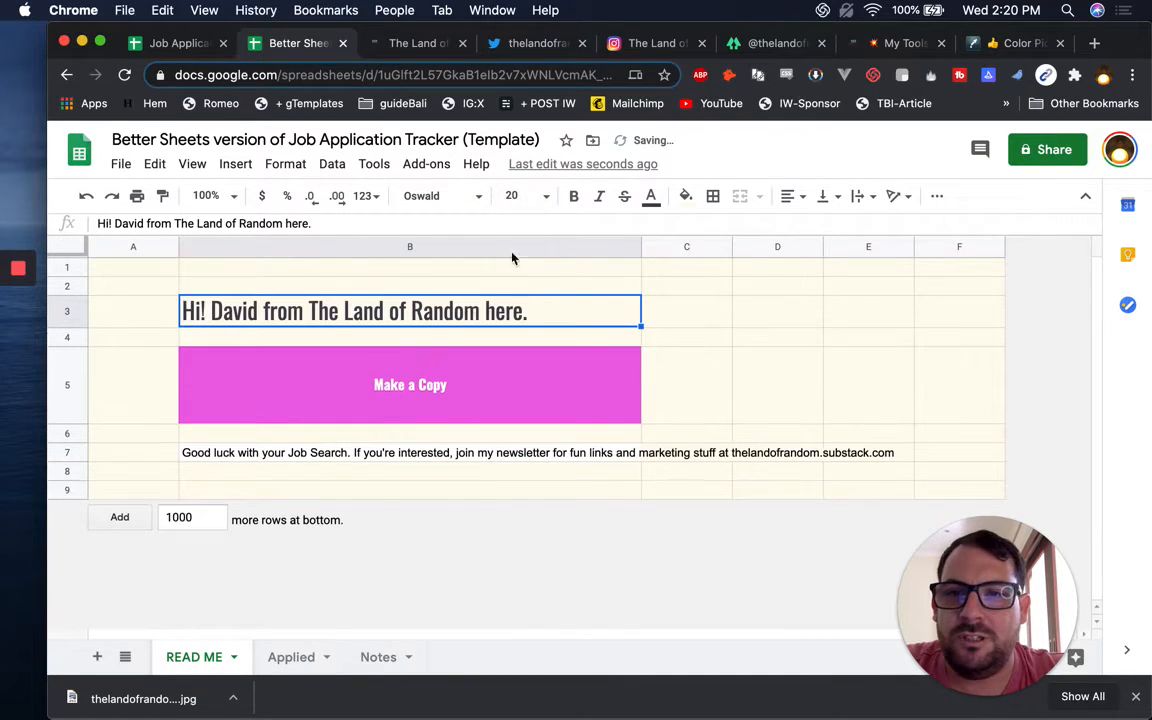
# Move the newsletter text from B7 up to B4 under the greeting
pyautogui.click(222, 374)
pyautogui.click(386, 314)
pyautogui.click(302, 398)
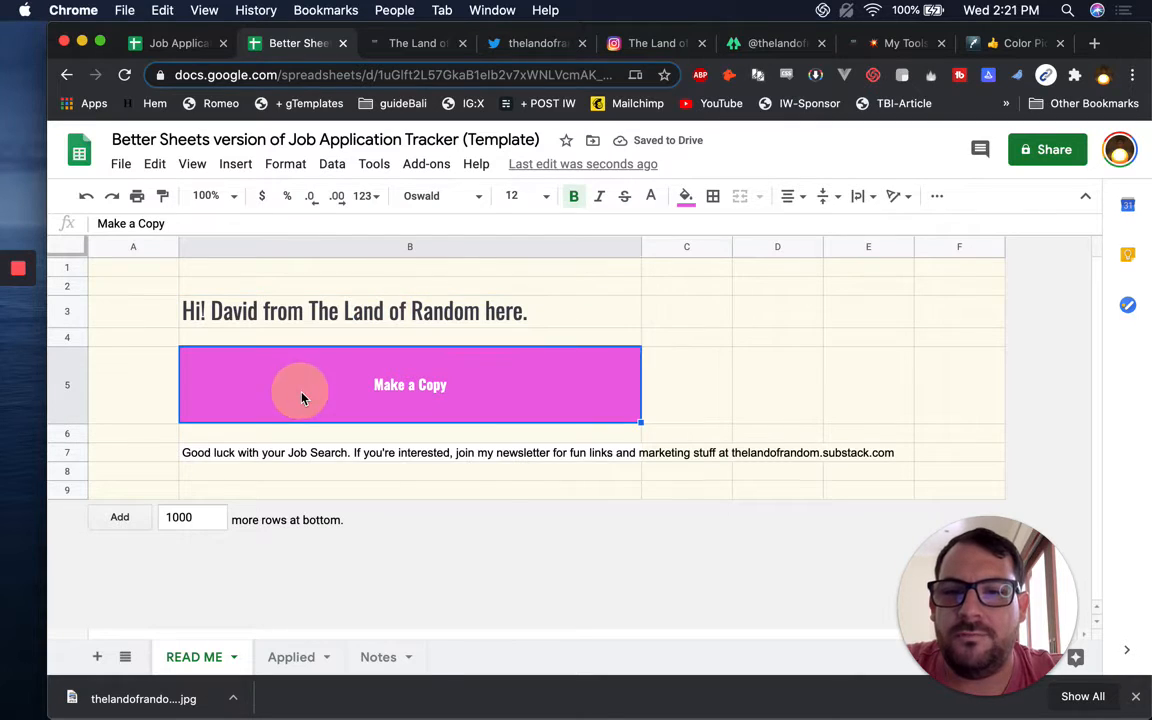
pyautogui.click(291, 454)
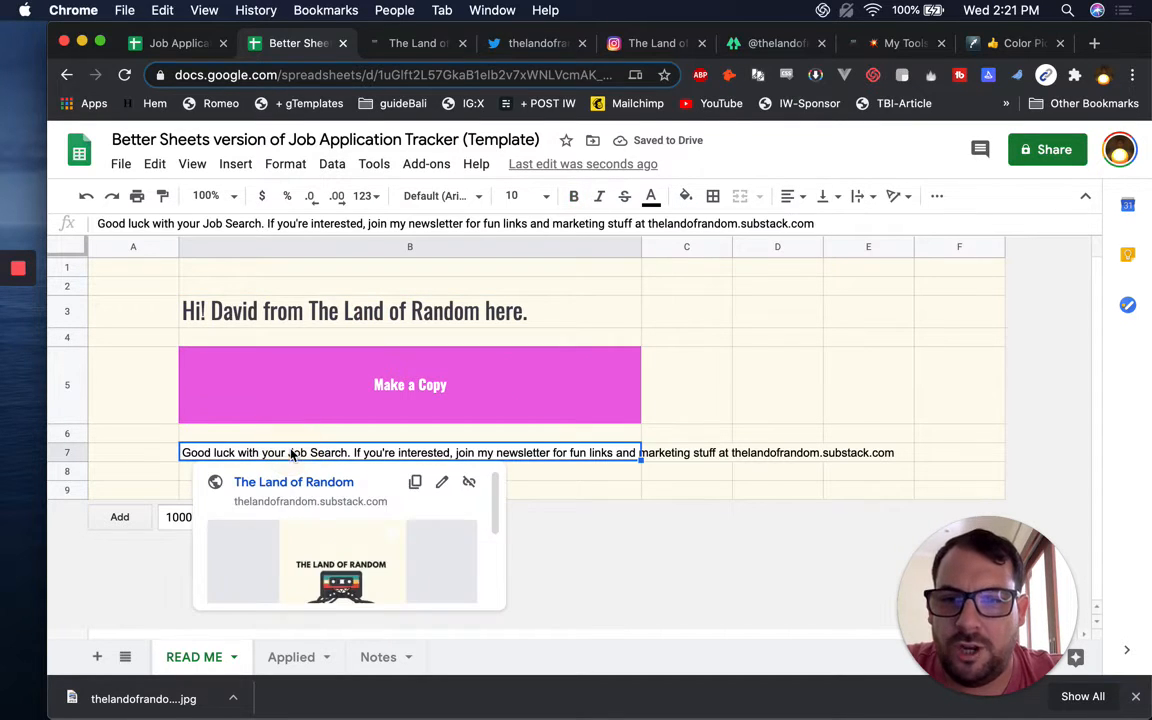
pyautogui.press('cmd+c')
pyautogui.click(326, 326)
pyautogui.click(327, 341)
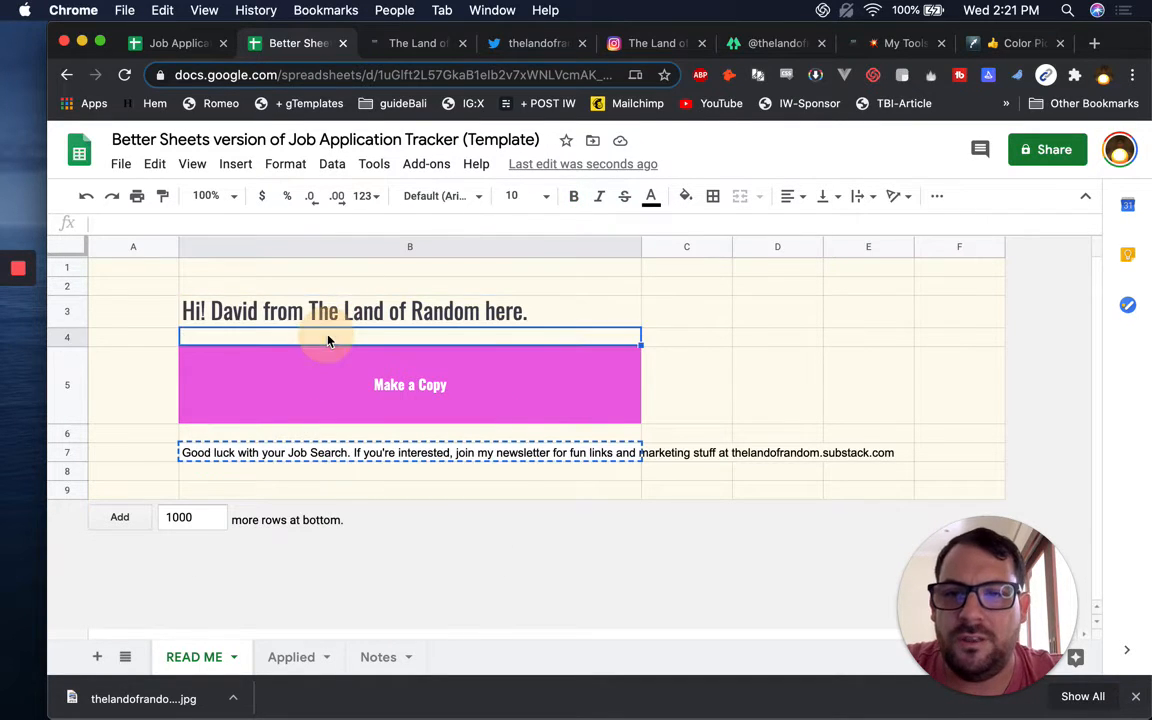
pyautogui.press('super+v')
pyautogui.click(316, 454)
pyautogui.press('Delete')
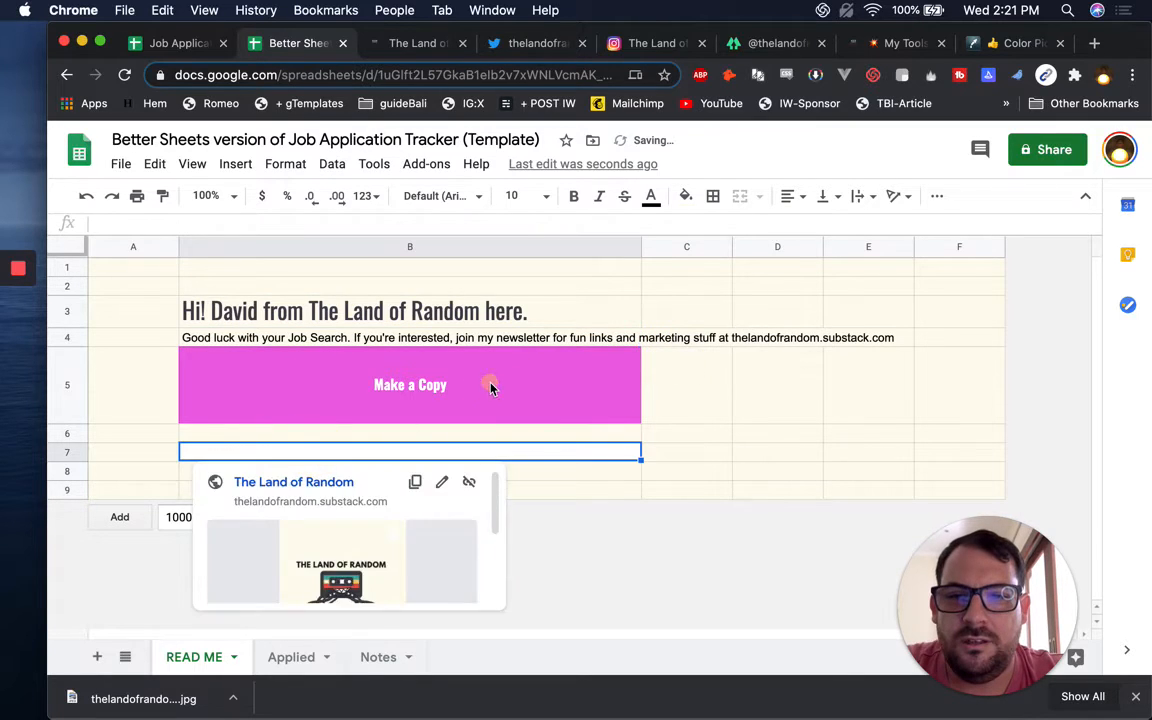
# Move the Make a Copy cell from B5 down to B6 and make rows 5 and 6 equally tall
pyautogui.click(566, 395)
pyautogui.press('super+x')
pyautogui.press('Down')
pyautogui.press('super+v')
pyautogui.press('Up')
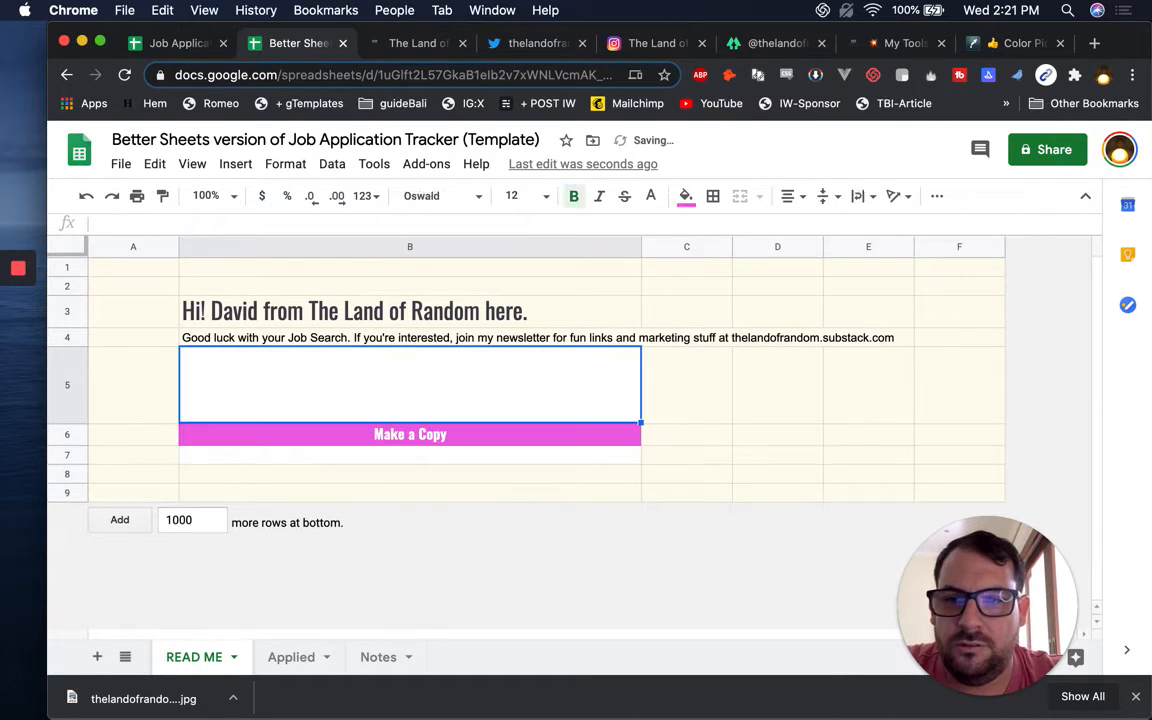
pyautogui.click(65, 395)
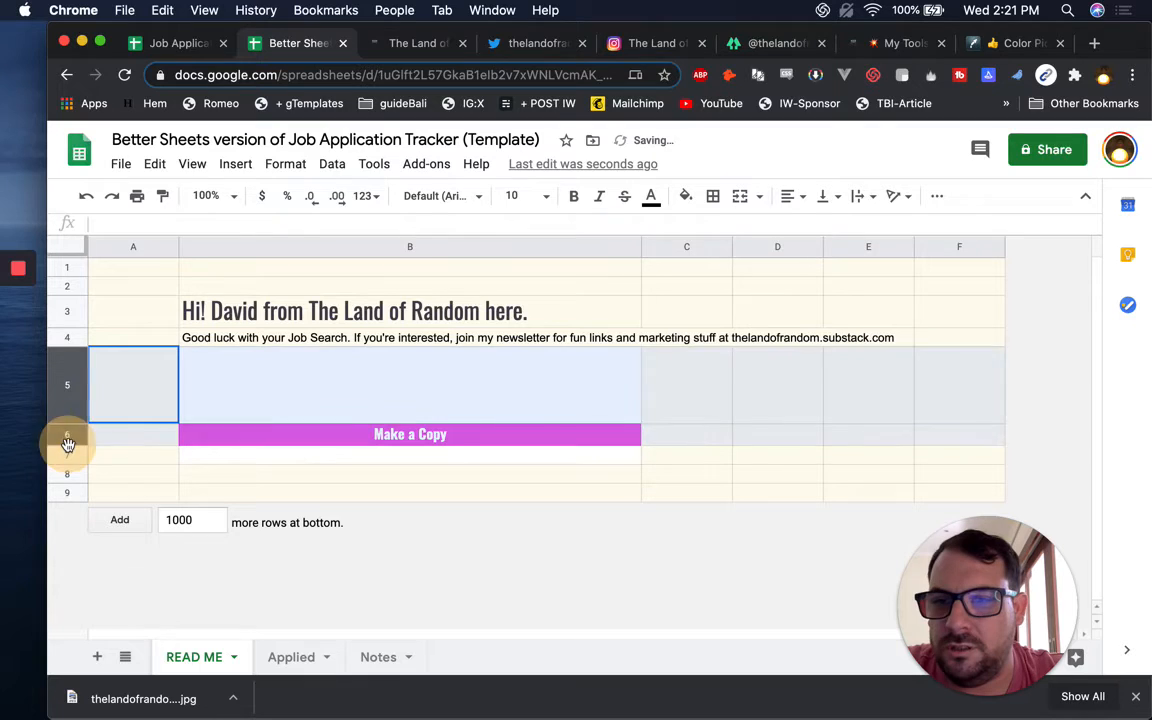
pyautogui.moveTo(65, 400); pyautogui.dragTo(68, 476)
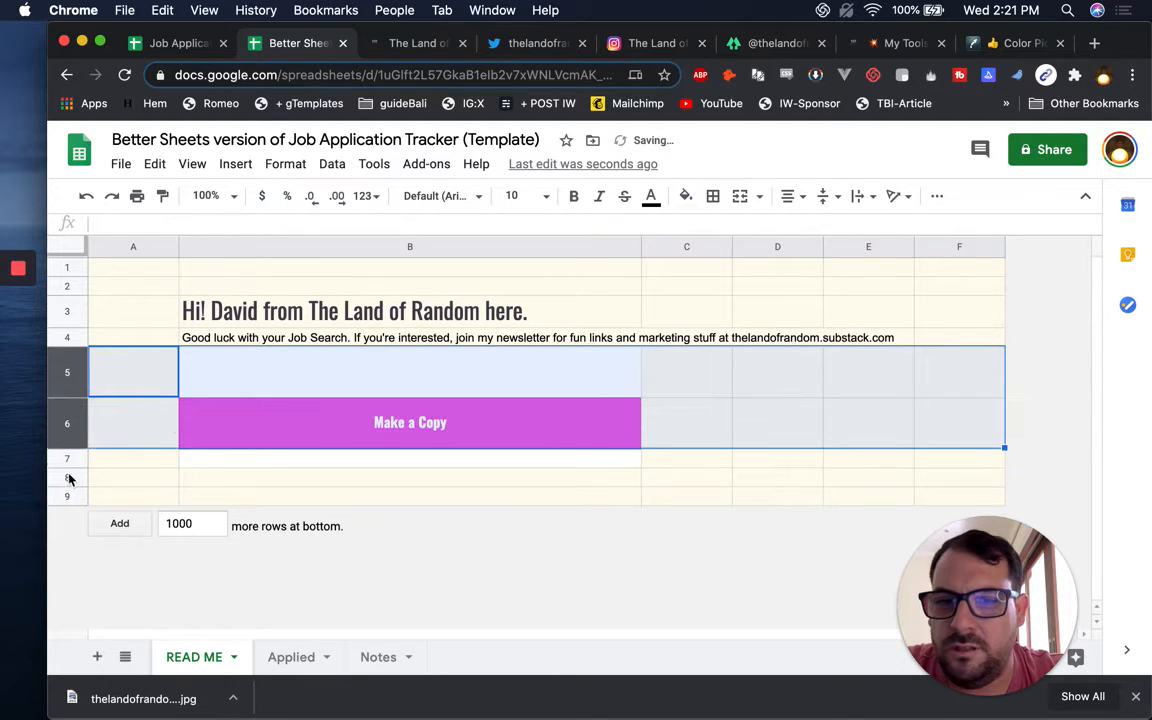
# Copy A5's cream background into B5 and B7, then hide the sheet gridlines
pyautogui.click(358, 380)
pyautogui.click(108, 368)
pyautogui.press('super+c')
pyautogui.click(300, 372)
pyautogui.press('super+v')
pyautogui.click(355, 462)
pyautogui.press('super+v')
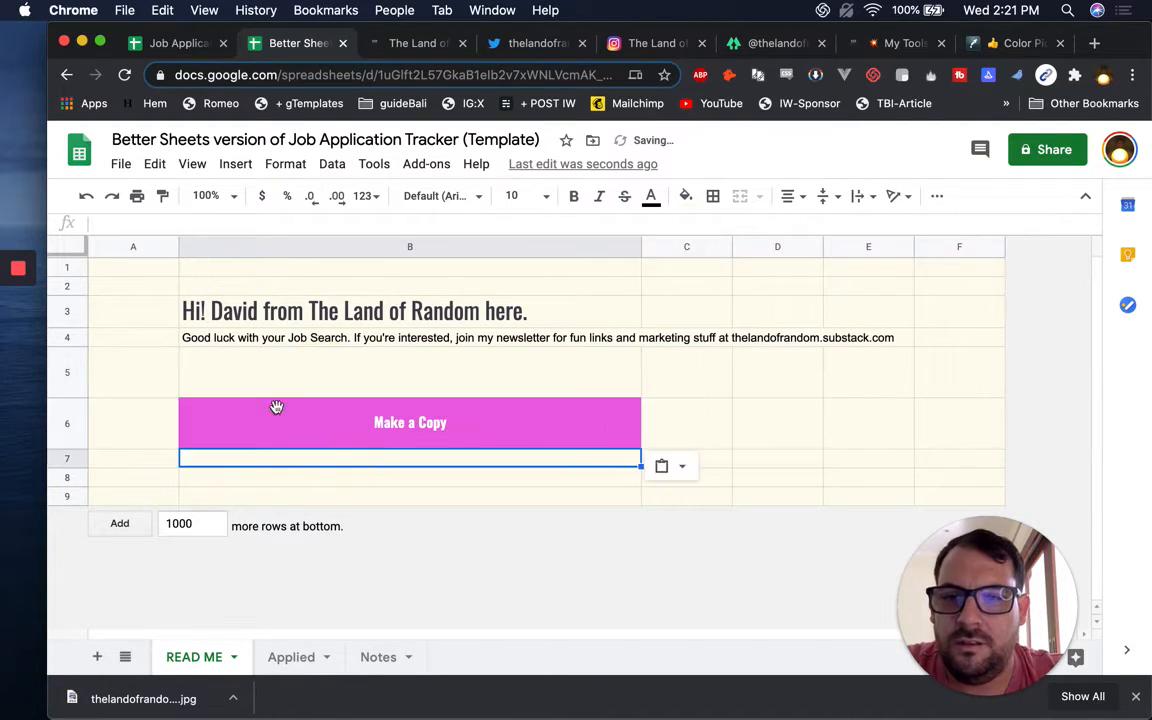
pyautogui.click(190, 165)
pyautogui.click(234, 239)
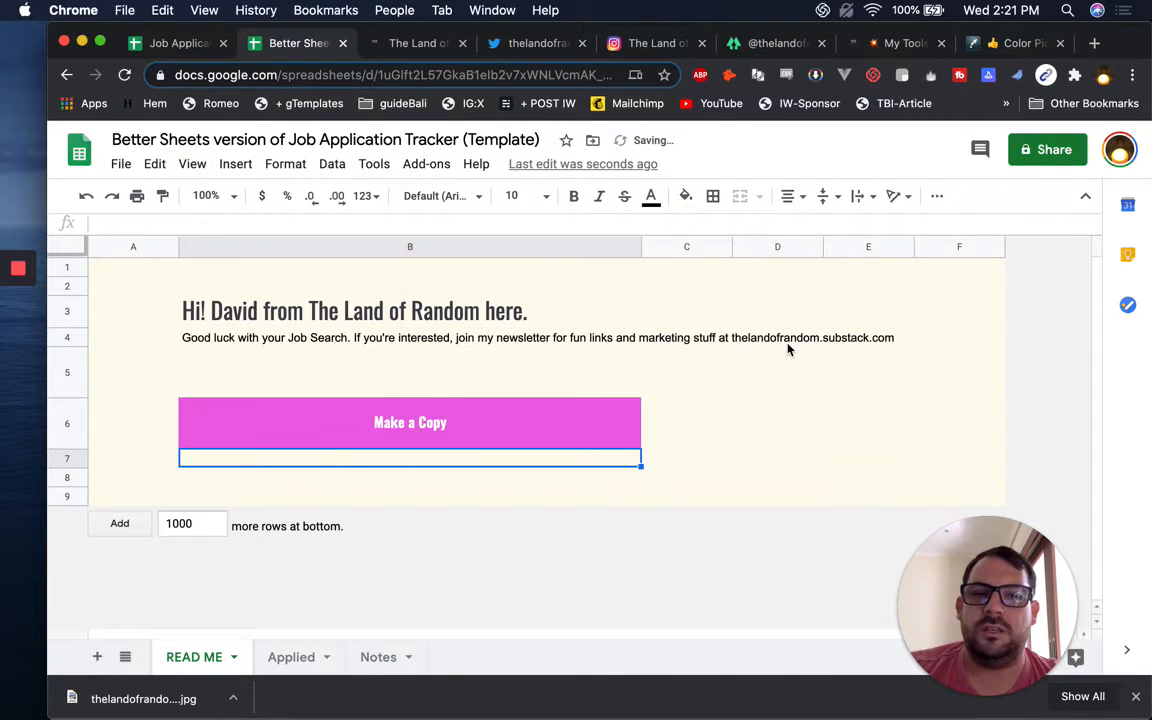
# Set the B4 newsletter text to wrap, at size 20 in Comfortaa
pyautogui.click(449, 341)
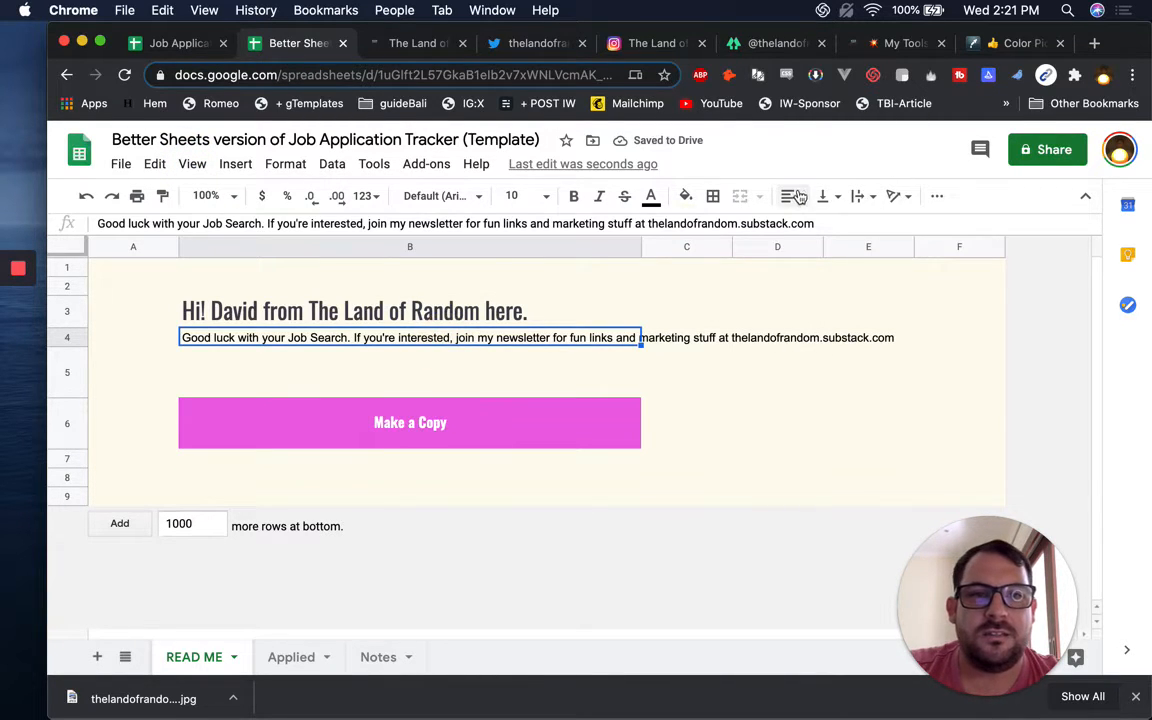
pyautogui.click(853, 197)
pyautogui.click(878, 226)
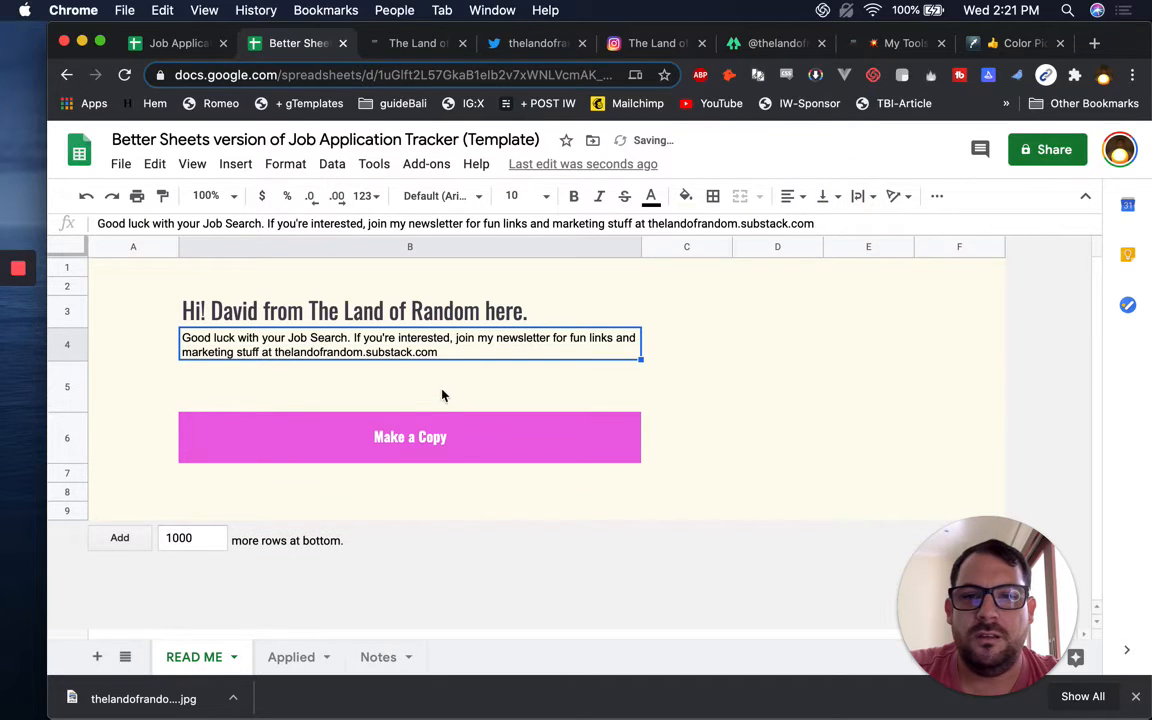
pyautogui.click(511, 196)
pyautogui.write('20')
pyautogui.press('Return')
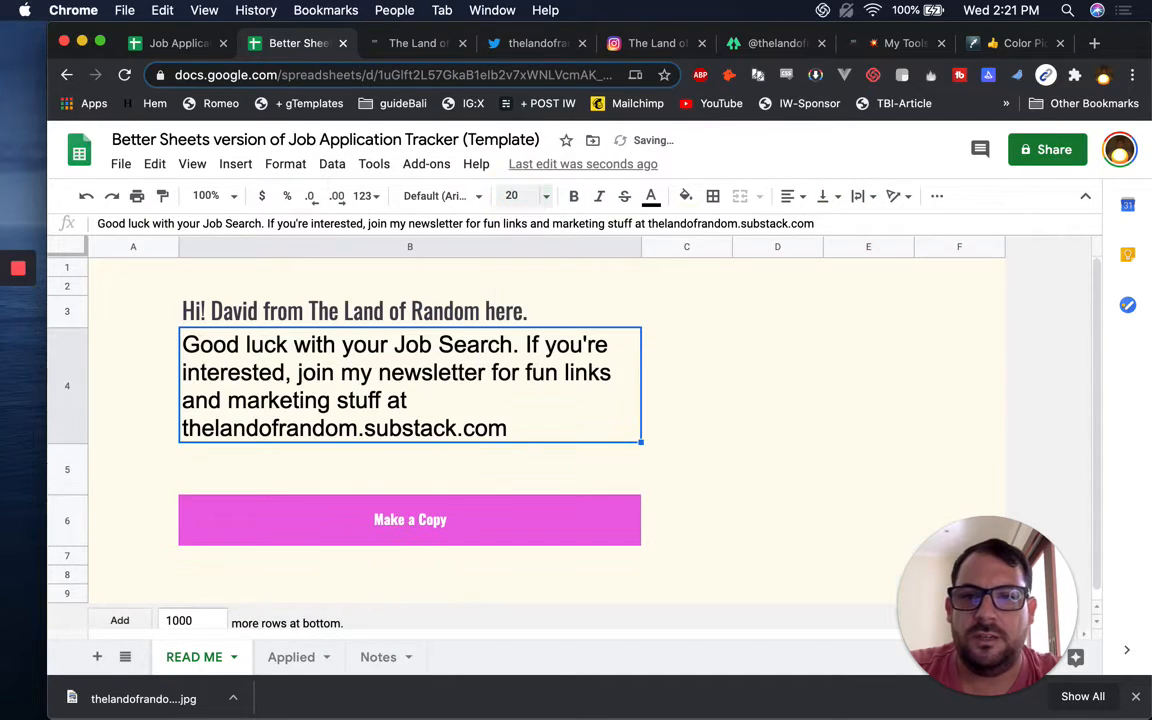
pyautogui.click(442, 198)
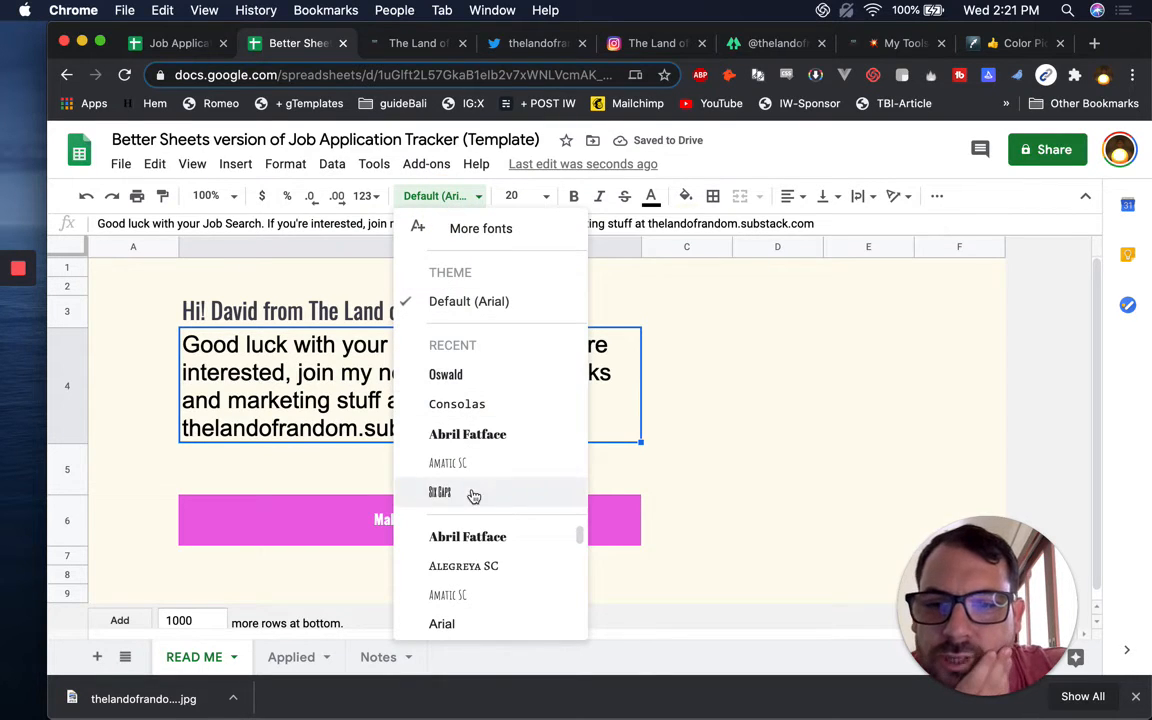
pyautogui.scroll(-5, 488, 549)
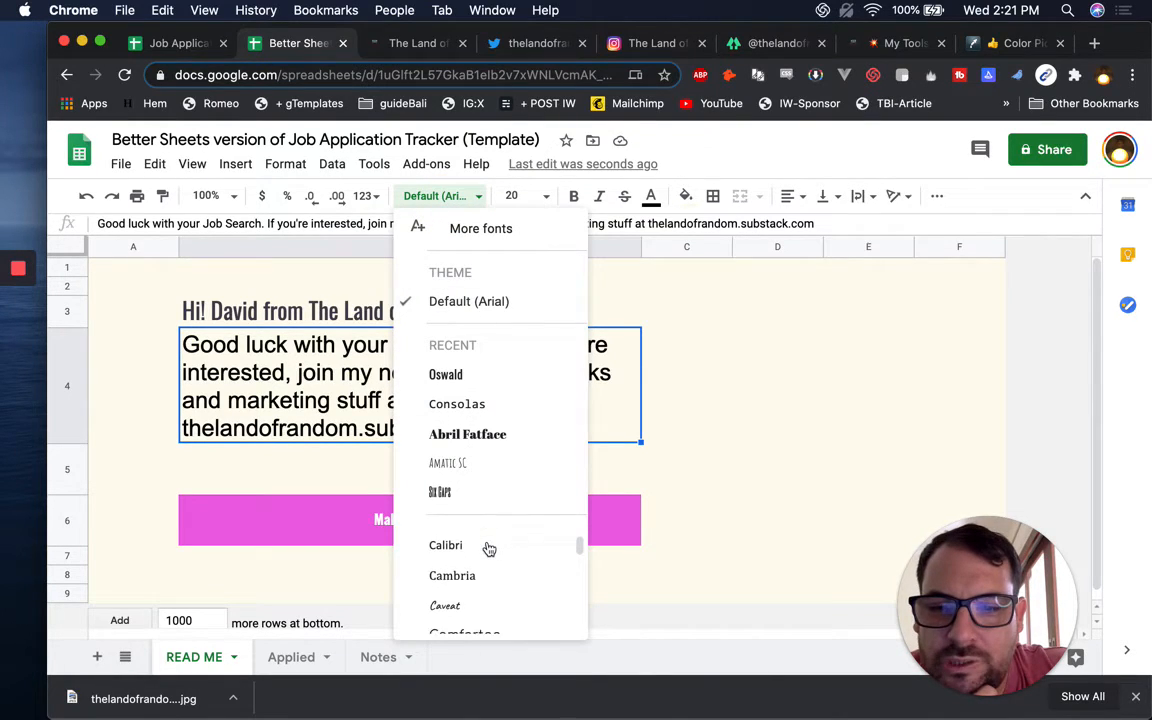
pyautogui.click(483, 598)
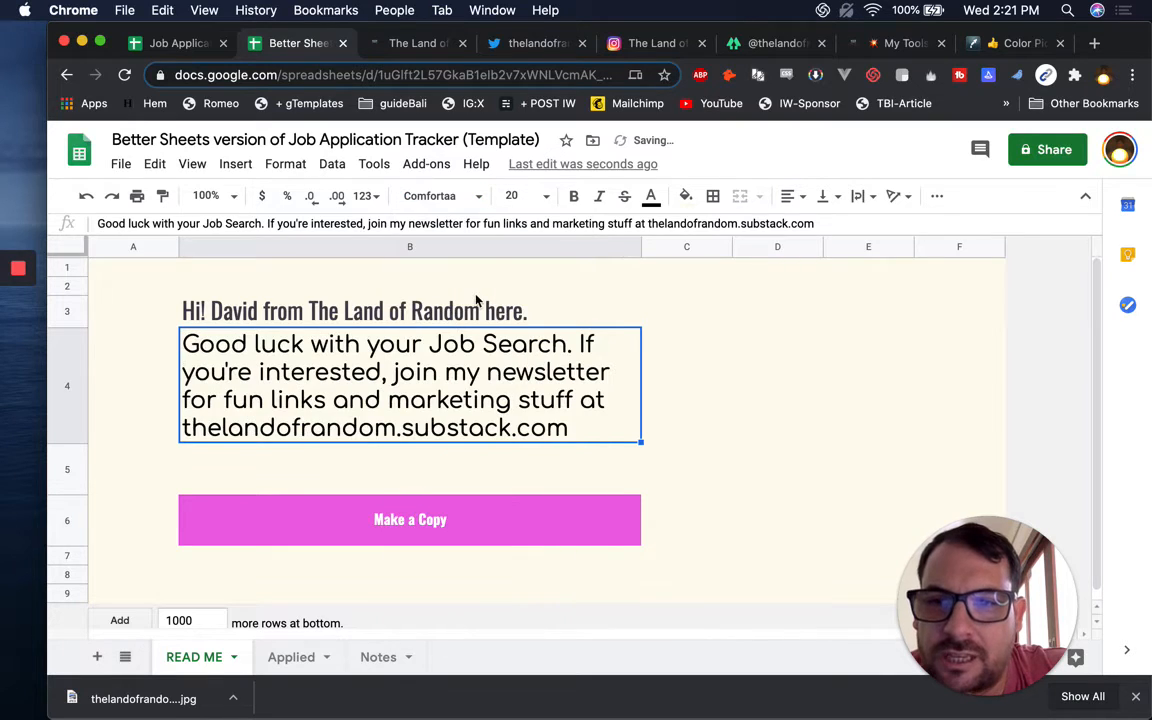
pyautogui.moveTo(640, 381)
pyautogui.mouseDown()
pyautogui.moveTo(857, 381)
pyautogui.moveTo(617, 383)
pyautogui.mouseUp()
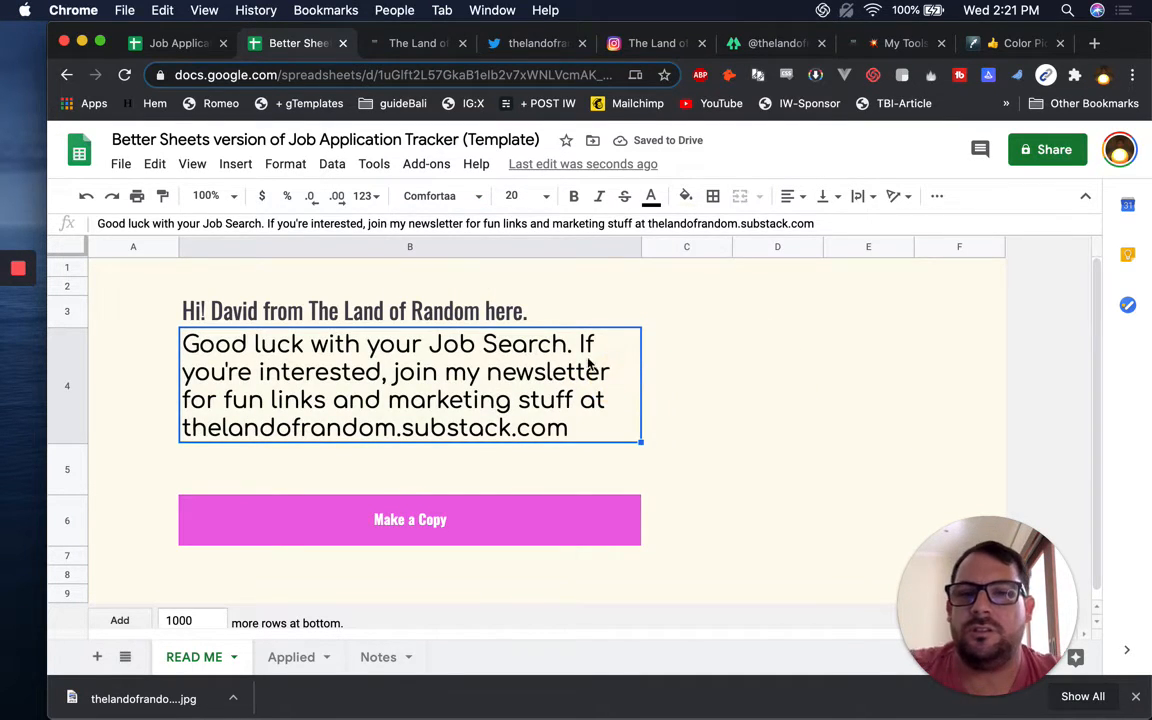
pyautogui.click(775, 290)
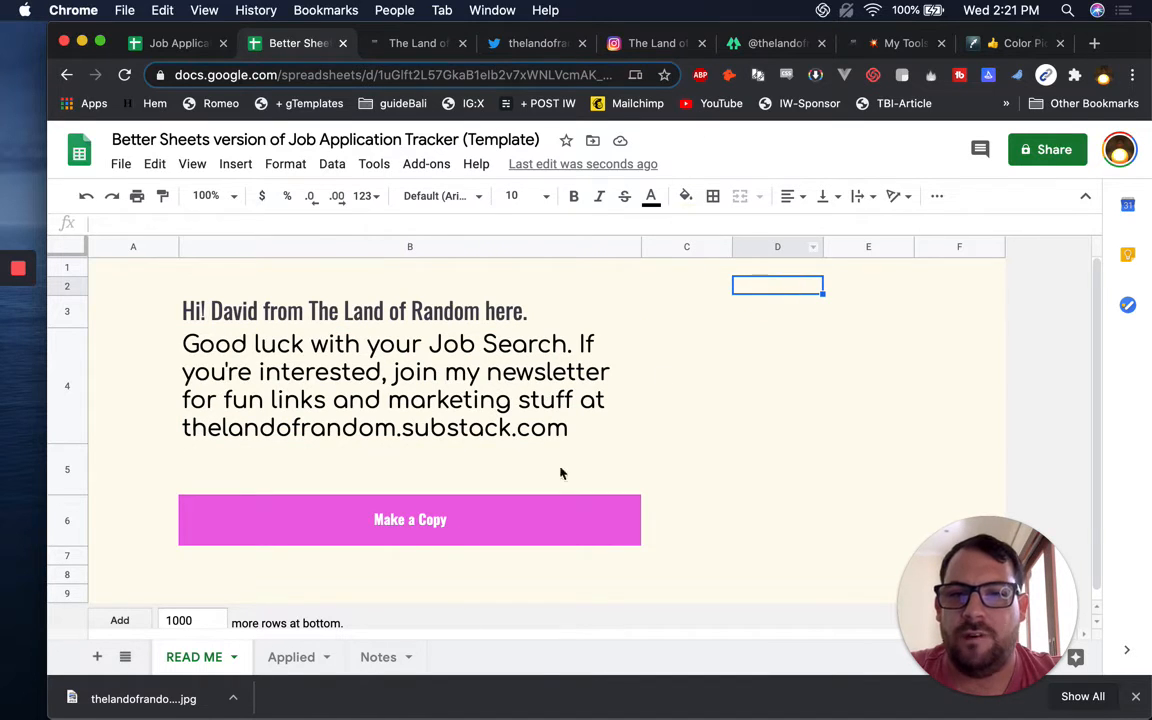
pyautogui.click(677, 246)
# Move an empty column left of the content and resize columns B and D to 20 pixels
pyautogui.moveTo(681, 246); pyautogui.dragTo(197, 245)
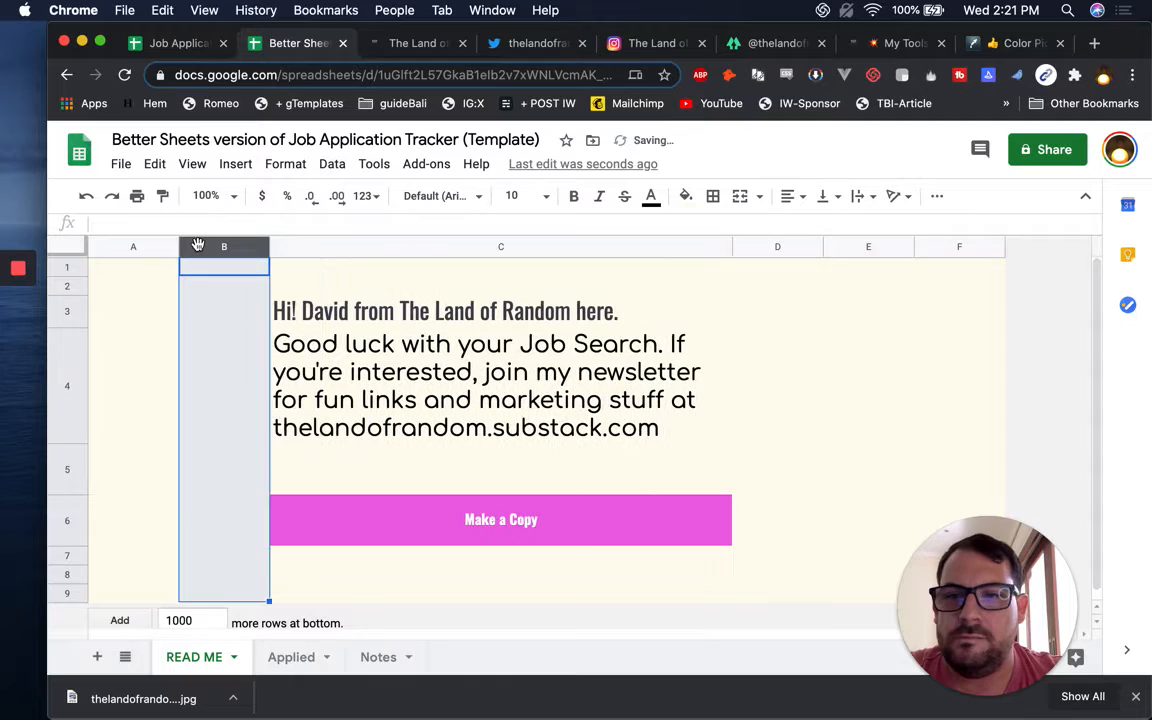
pyautogui.keyDown('super'); pyautogui.click(766, 248); pyautogui.keyUp('super')
pyautogui.rightClick(228, 246)
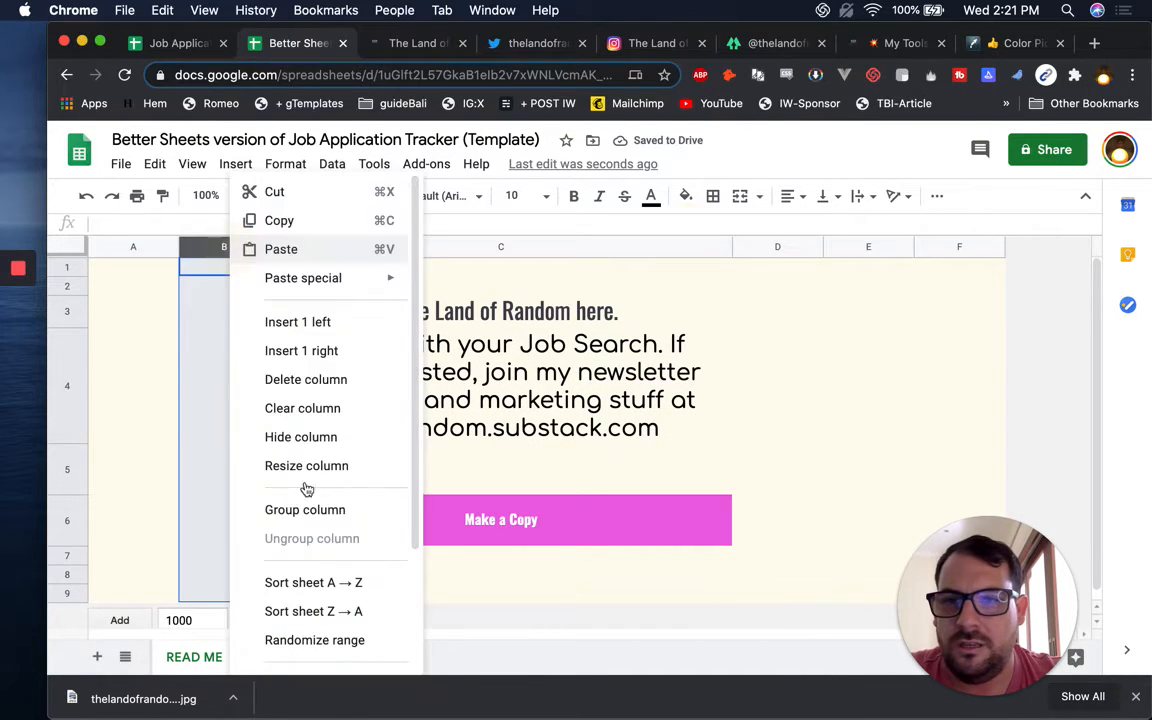
pyautogui.scroll(-3, 320, 558)
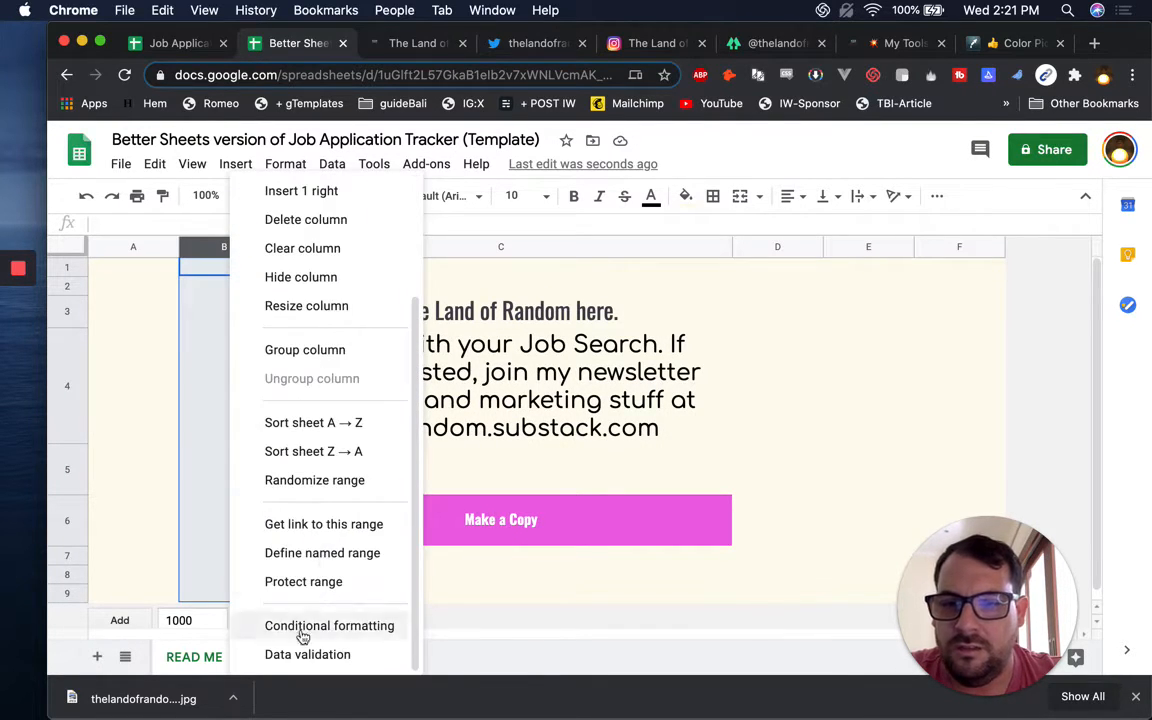
pyautogui.click(314, 481)
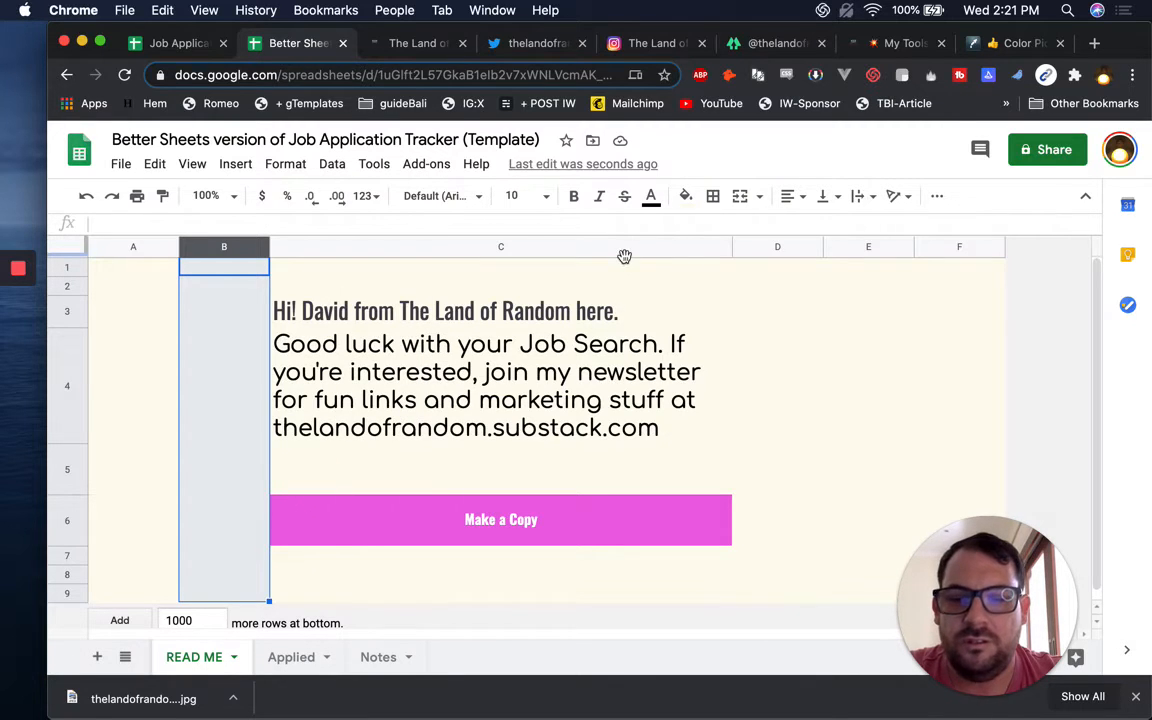
pyautogui.keyDown('super'); pyautogui.click(778, 246); pyautogui.keyUp('super')
pyautogui.rightClick(778, 246)
pyautogui.click(841, 355)
pyautogui.write('20')
pyautogui.press('Return')
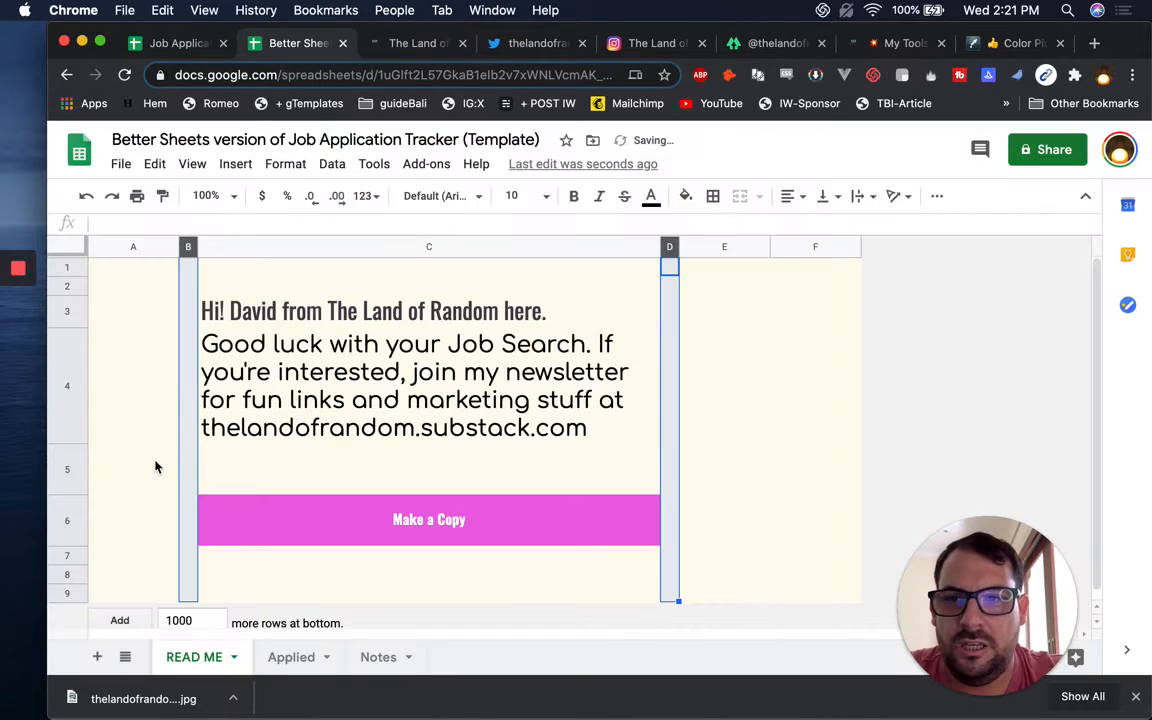
# Move an empty row above Make a Copy and set rows 6 and 8 to 20 pixels tall
pyautogui.click(67, 555)
pyautogui.moveTo(67, 555); pyautogui.dragTo(74, 514)
pyautogui.keyDown('super'); pyautogui.click(68, 573); pyautogui.keyUp('super')
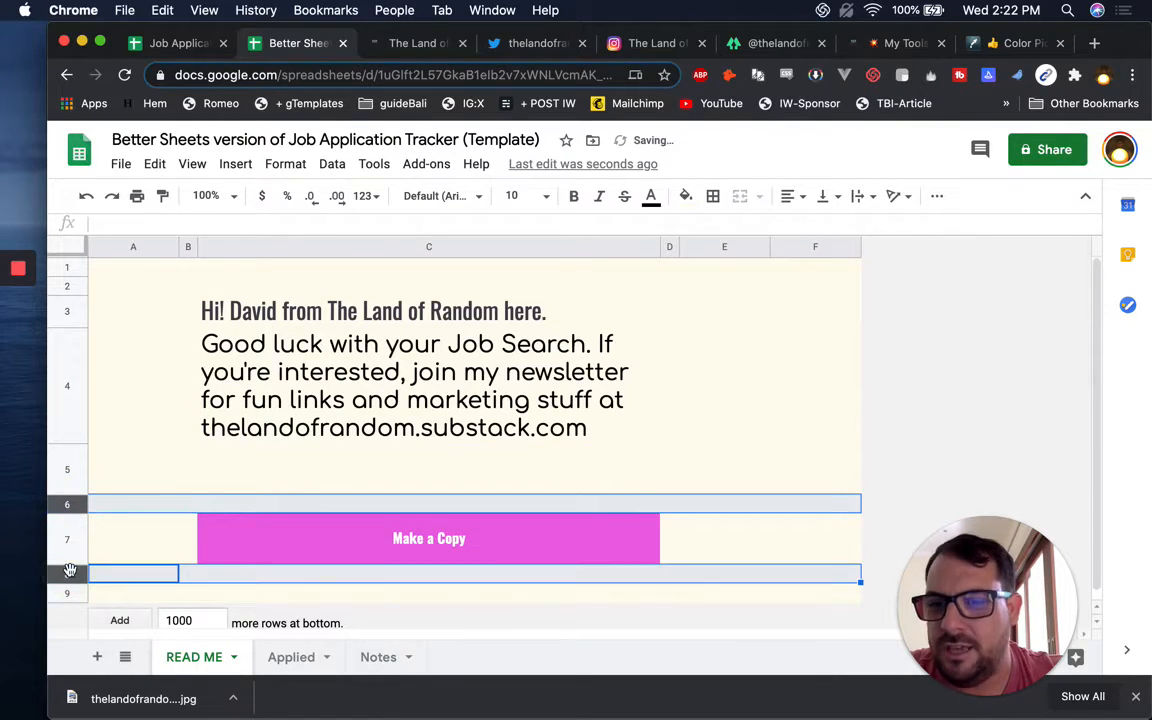
pyautogui.rightClick(70, 570)
pyautogui.click(110, 403)
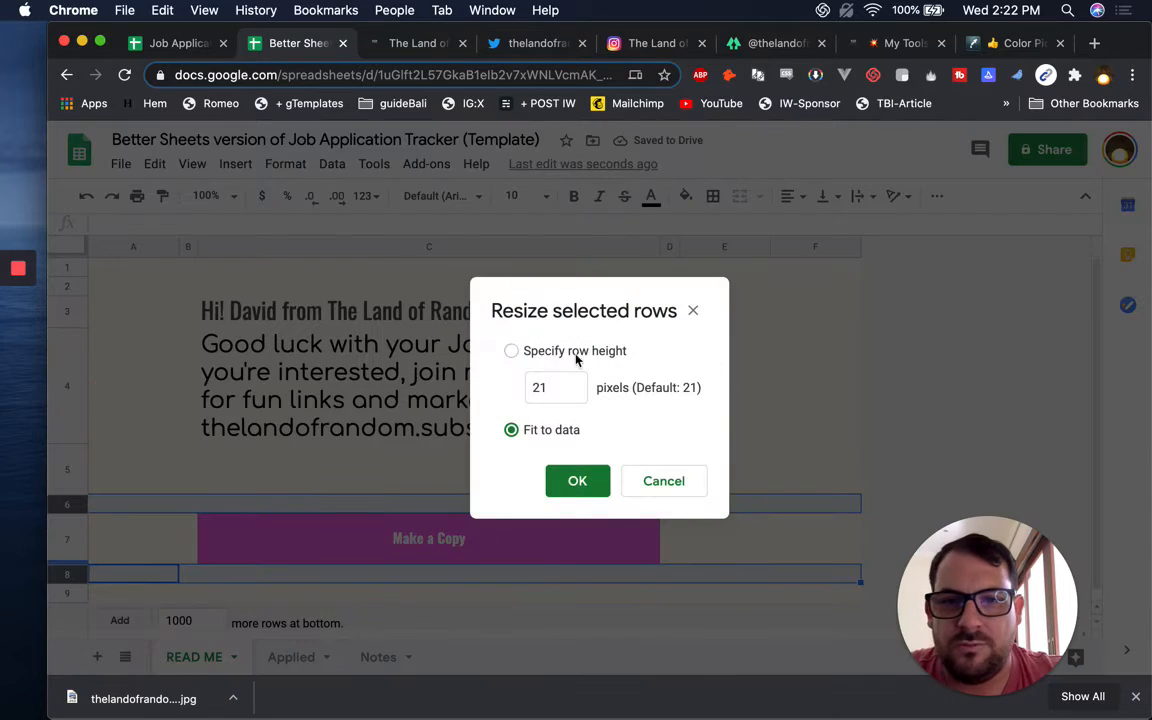
pyautogui.click(553, 387)
pyautogui.doubleClick(540, 387)
pyautogui.write('20')
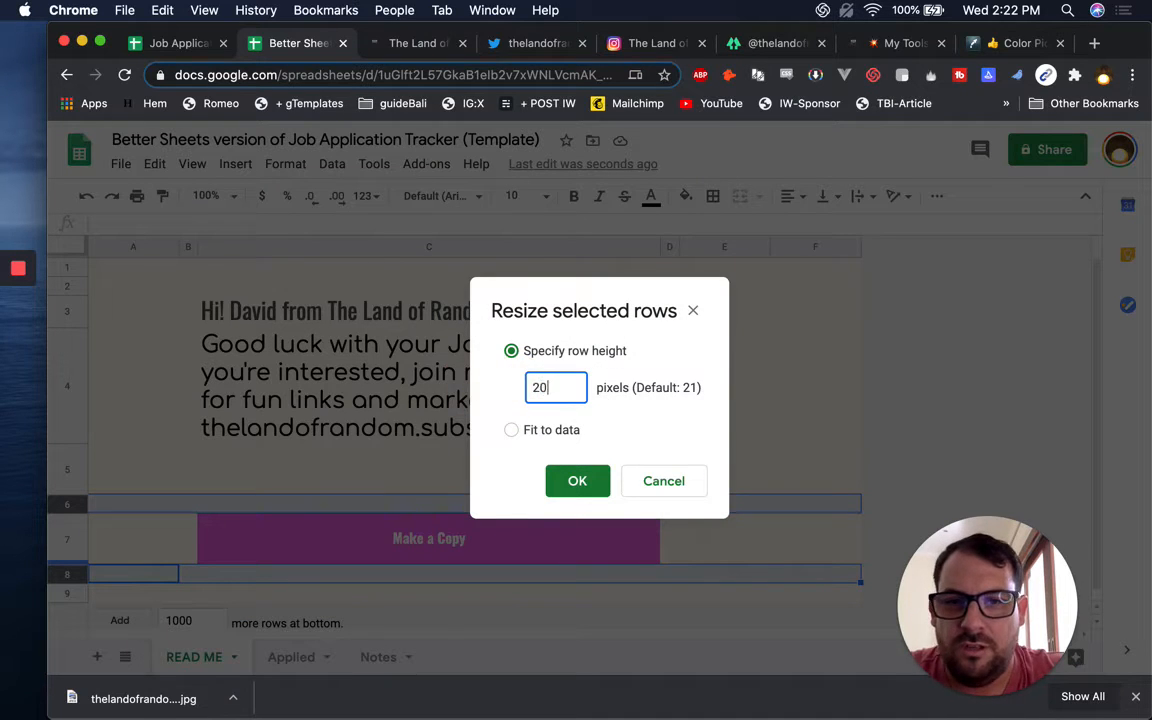
pyautogui.press('Return')
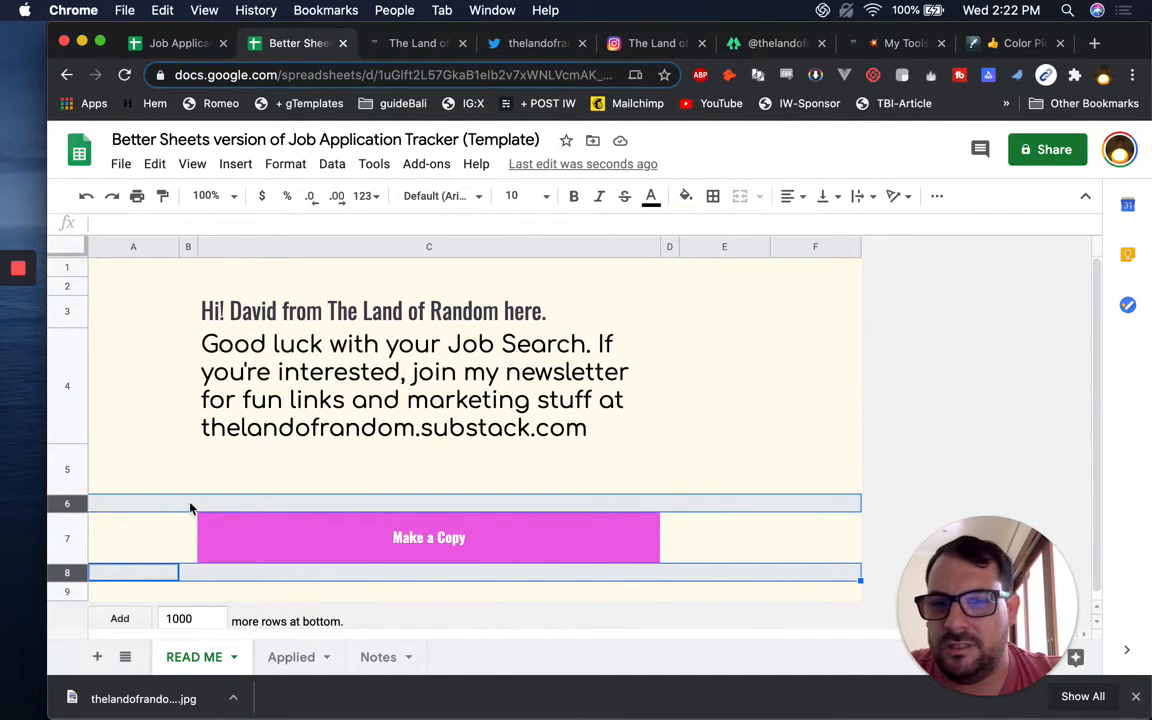
pyautogui.click(234, 538)
# Paste the button styling into B6 and C6, then merge B6:C7 into one button
pyautogui.click(186, 504)
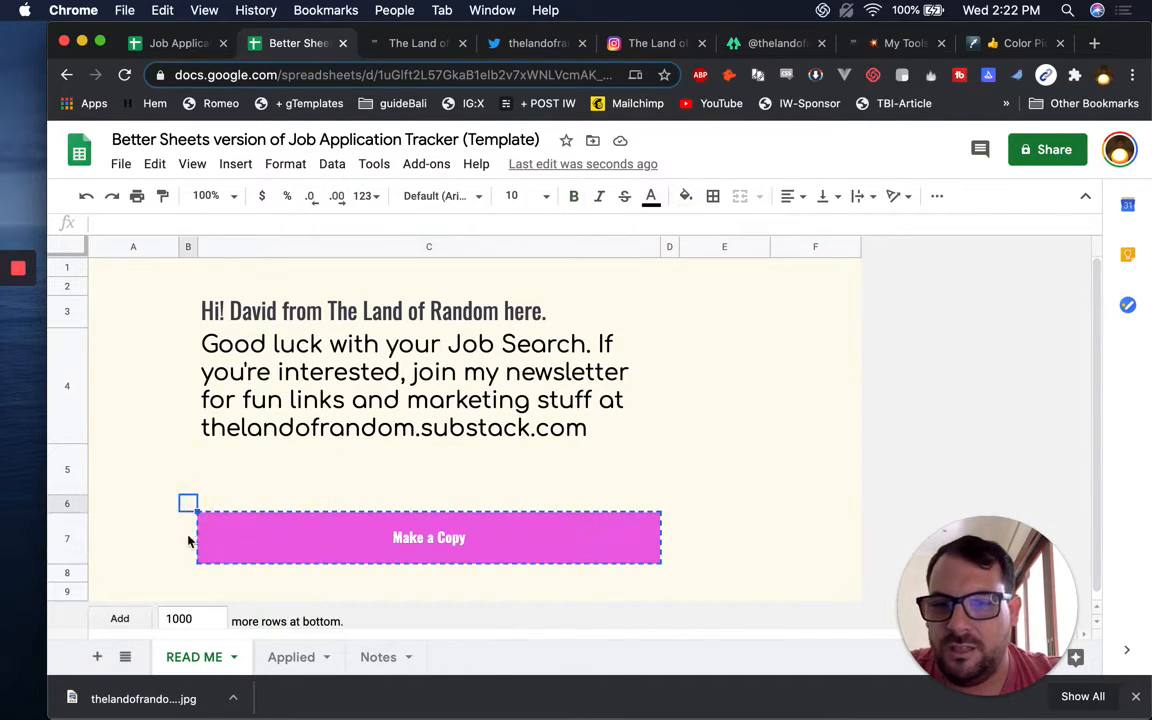
pyautogui.press('super+v')
pyautogui.click(230, 508)
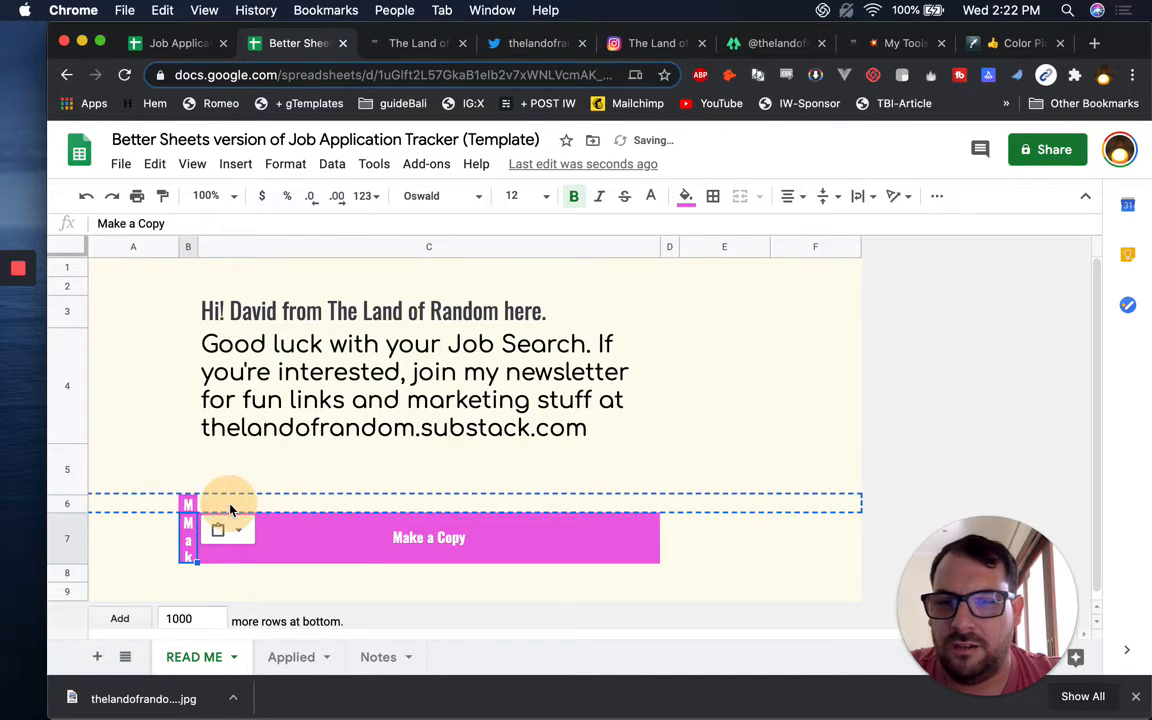
pyautogui.press('super+v')
pyautogui.click(186, 506)
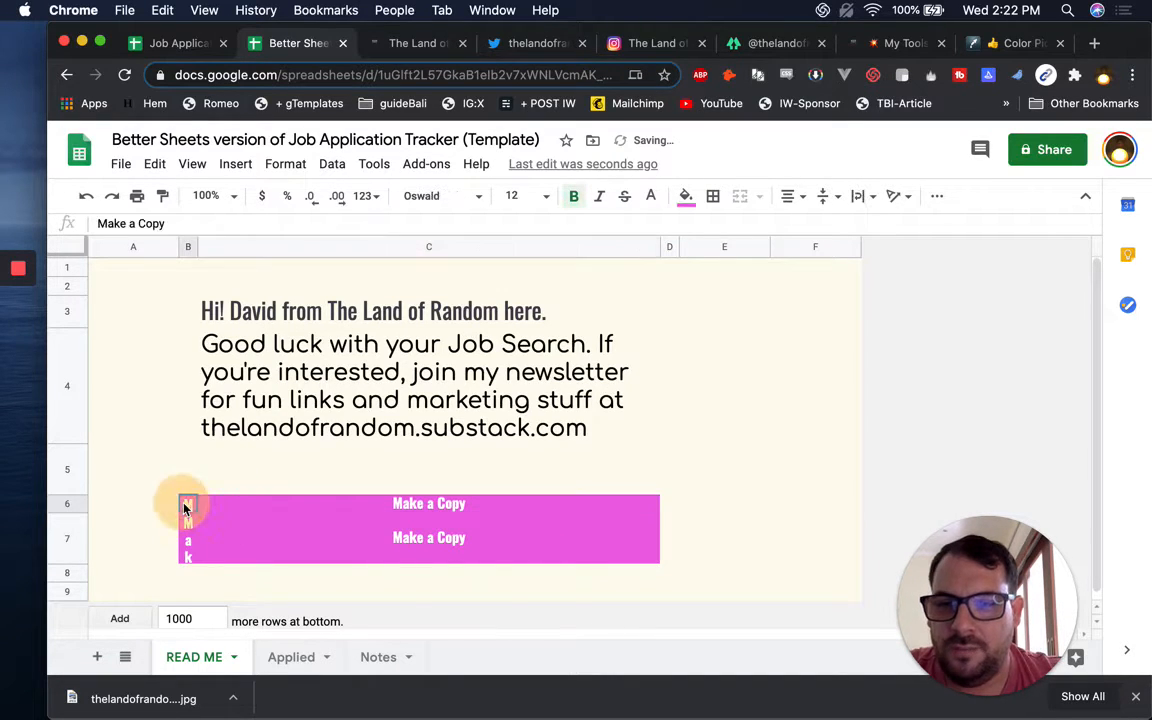
pyautogui.keyDown('shift'); pyautogui.click(658, 561); pyautogui.keyUp('shift')
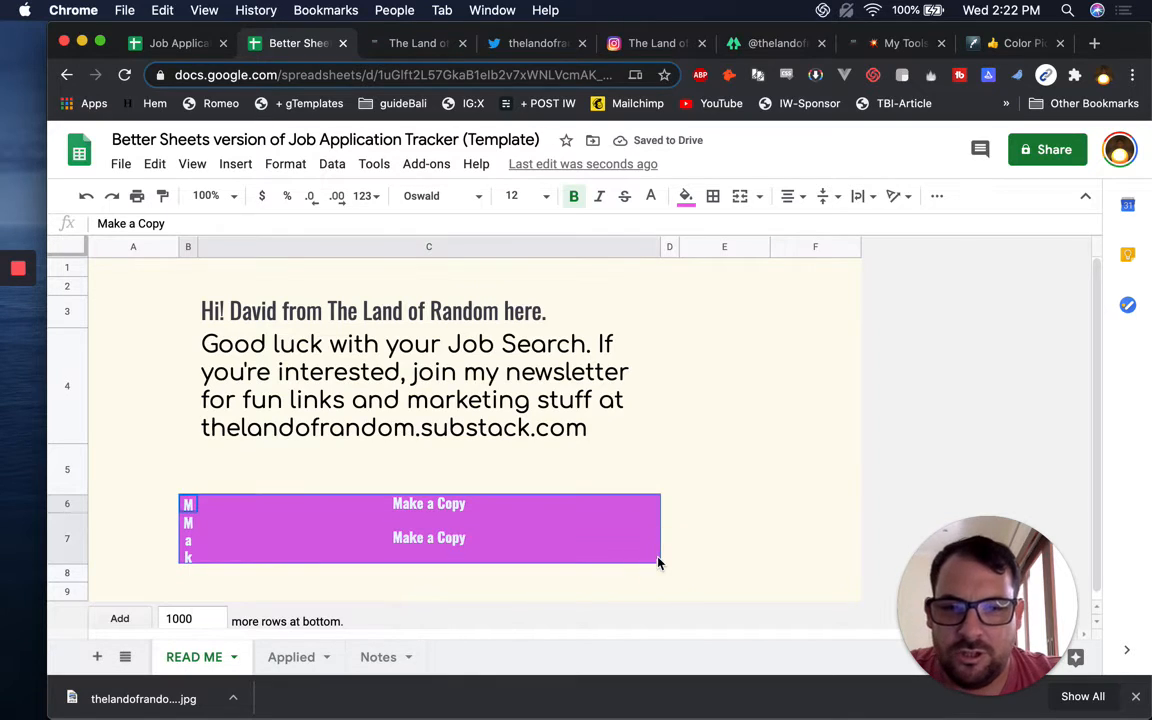
pyautogui.click(740, 198)
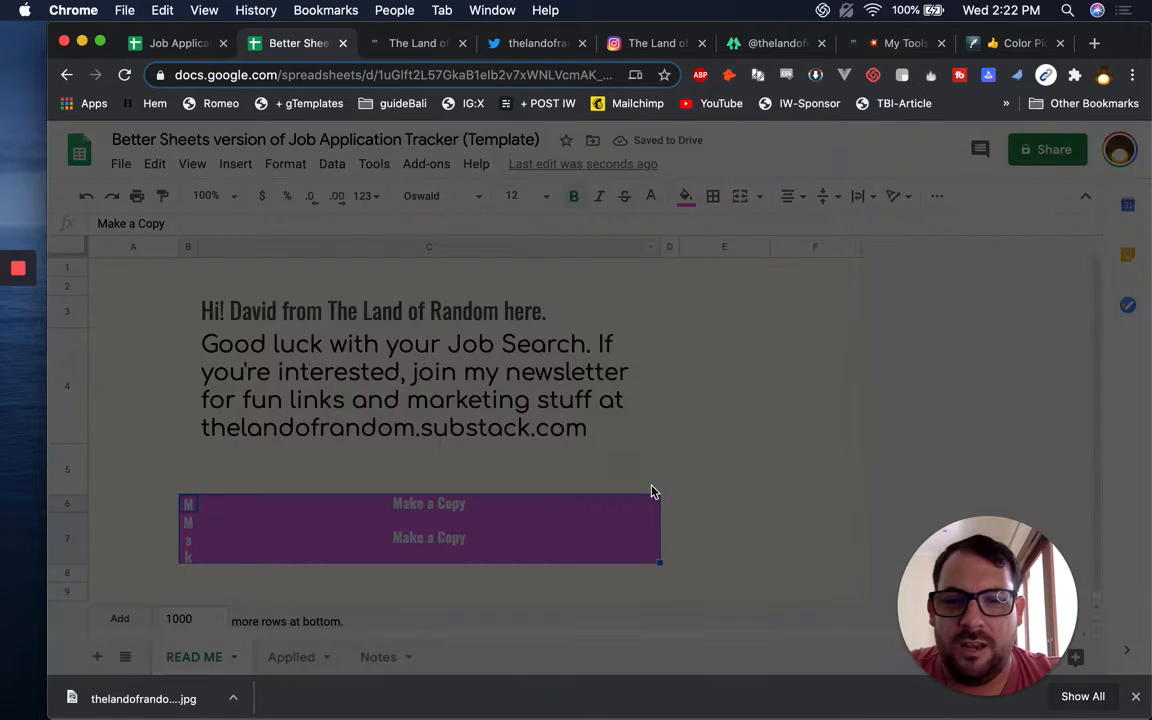
pyautogui.click(793, 442)
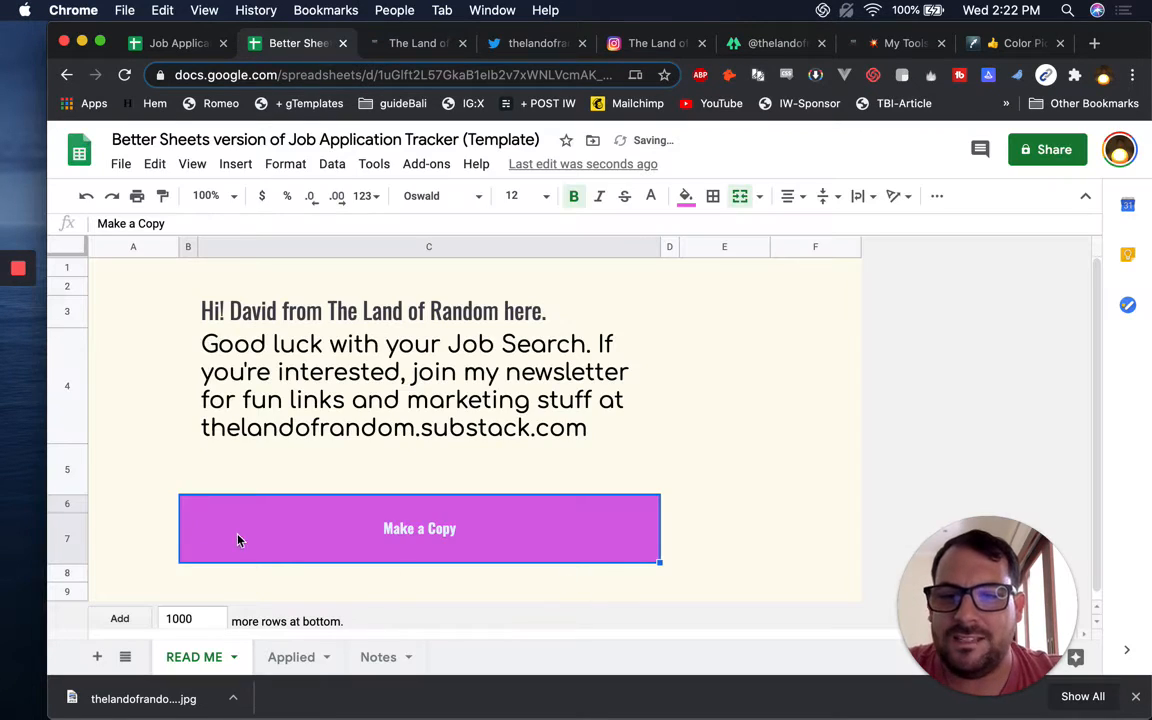
# Fill D7 and the strip below the button with magenta as a shadow
pyautogui.click(671, 528)
pyautogui.moveTo(604, 575); pyautogui.dragTo(672, 548)
pyautogui.rightClick(672, 548)
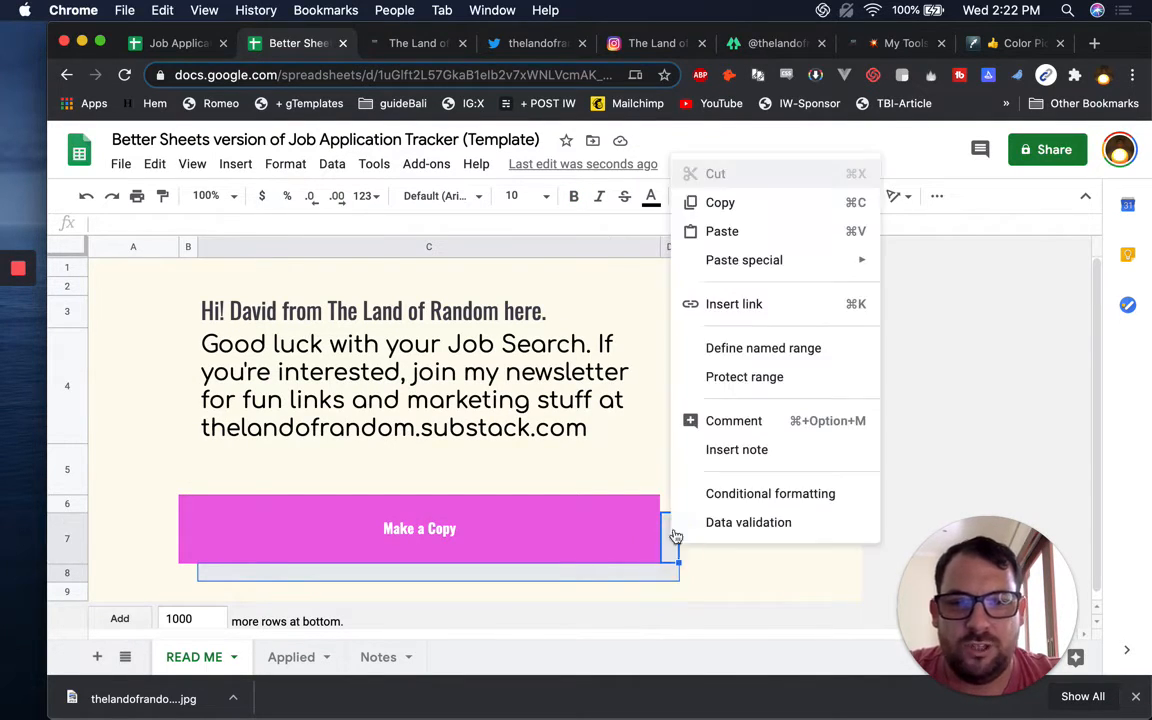
pyautogui.click(668, 126)
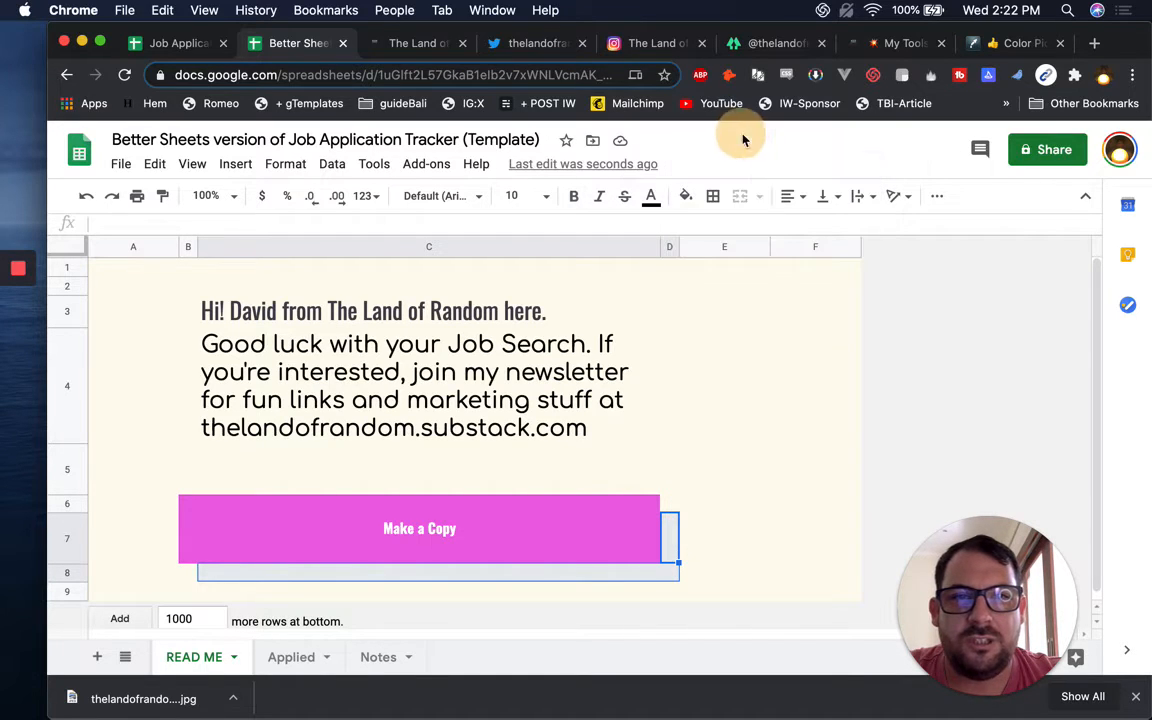
pyautogui.click(686, 196)
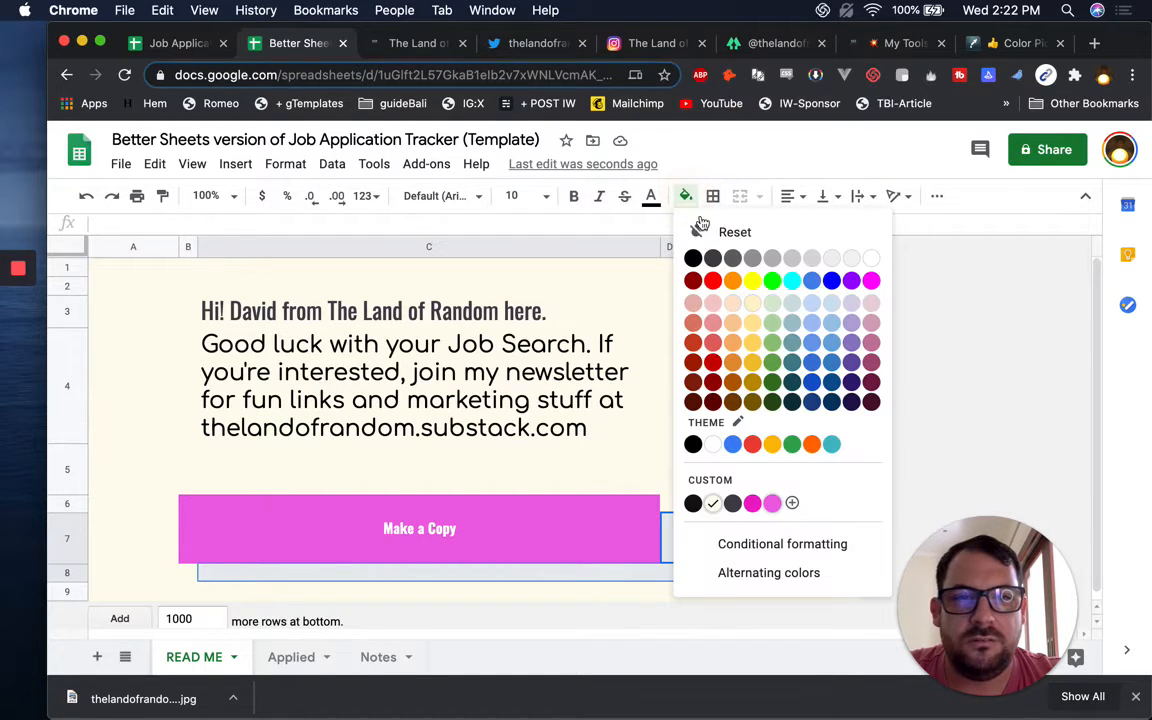
pyautogui.click(752, 503)
pyautogui.click(735, 530)
pyautogui.click(715, 437)
pyautogui.moveTo(266, 548)
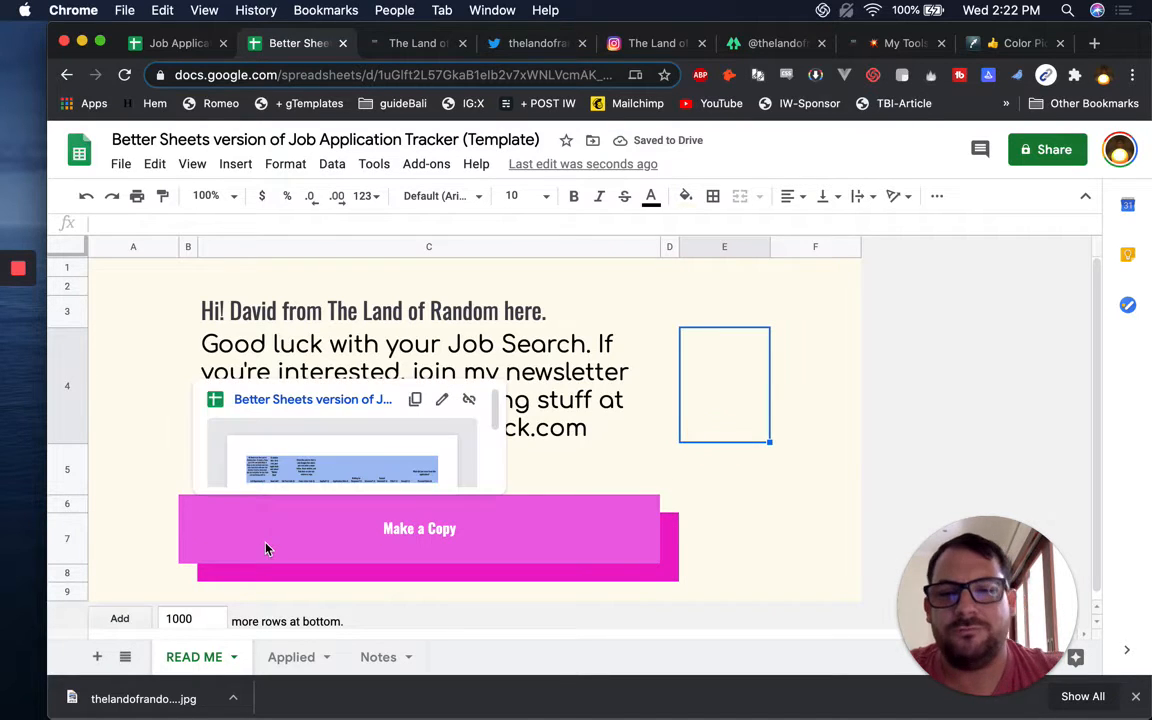
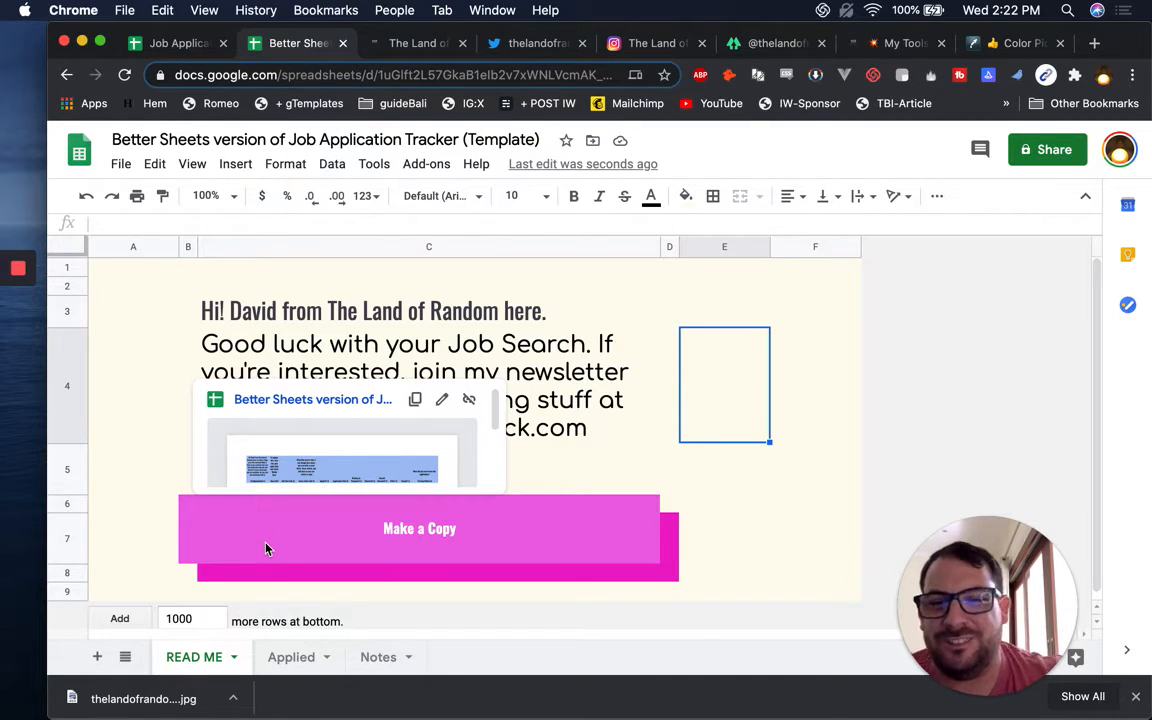
# Give the Make a Copy block a thick black outer border
pyautogui.click(266, 548)
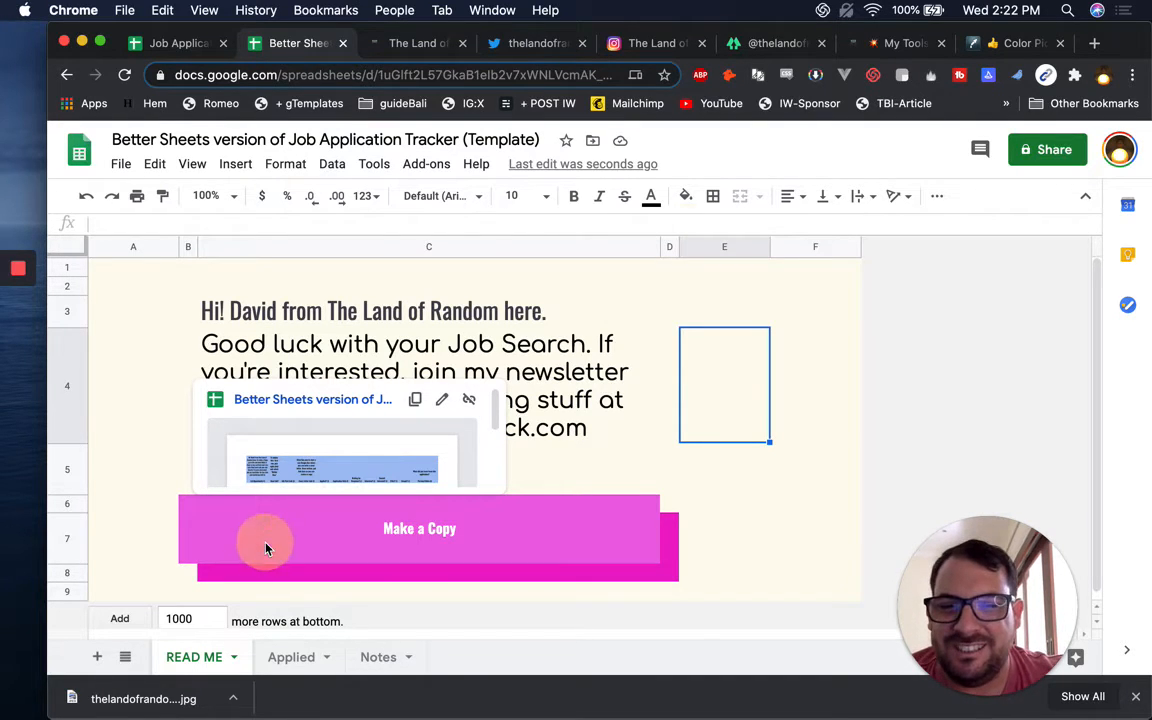
pyautogui.click(720, 197)
pyautogui.click(855, 257)
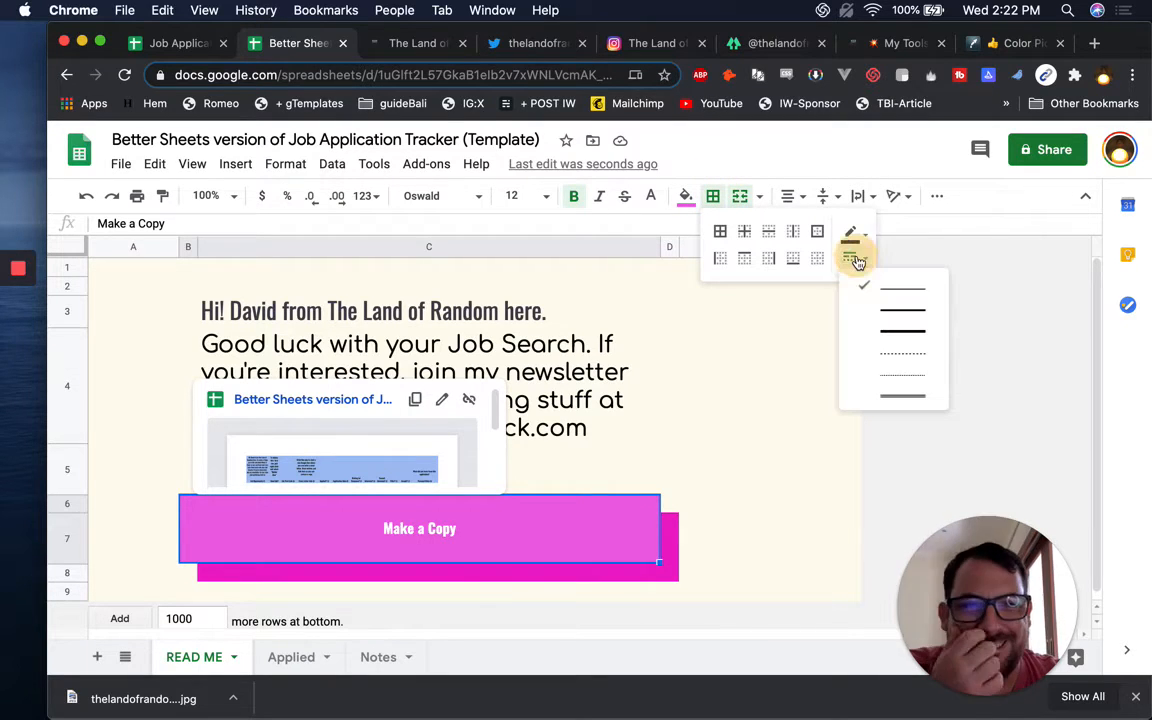
pyautogui.click(901, 336)
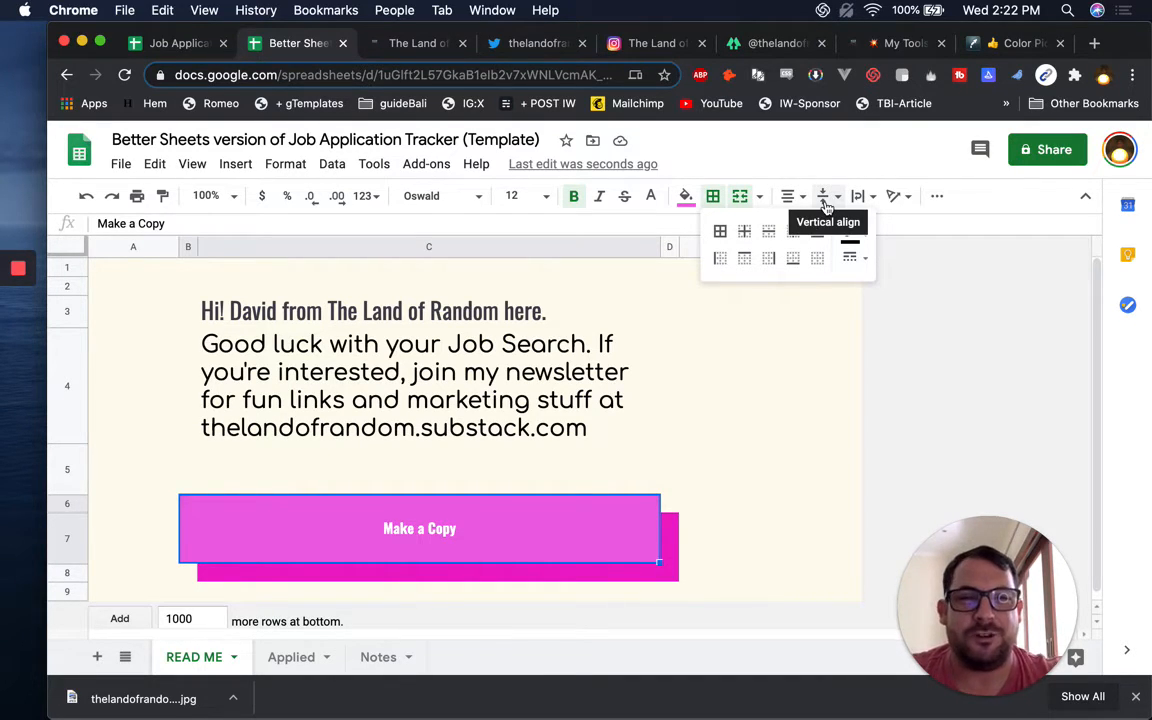
pyautogui.click(849, 237)
pyautogui.click(819, 234)
pyautogui.click(738, 540)
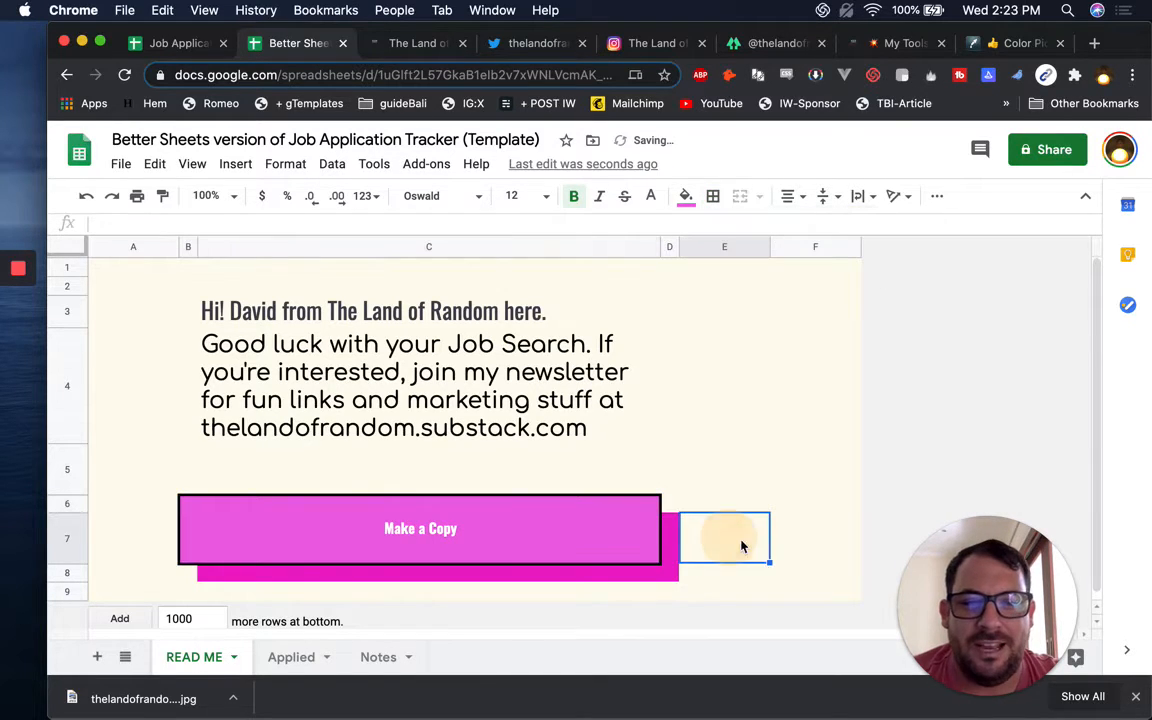
pyautogui.click(195, 395)
pyautogui.moveTo(421, 529)
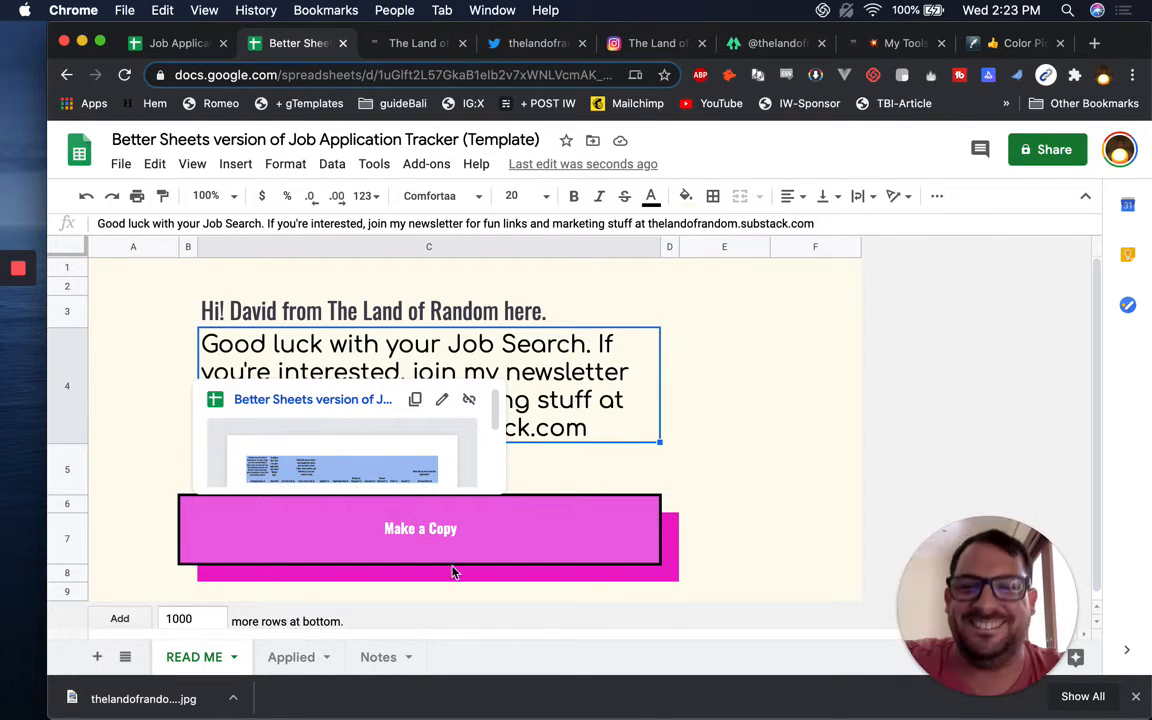
# Resize spacer columns B and D to 10 pixels wide
pyautogui.click(694, 558)
pyautogui.click(677, 547)
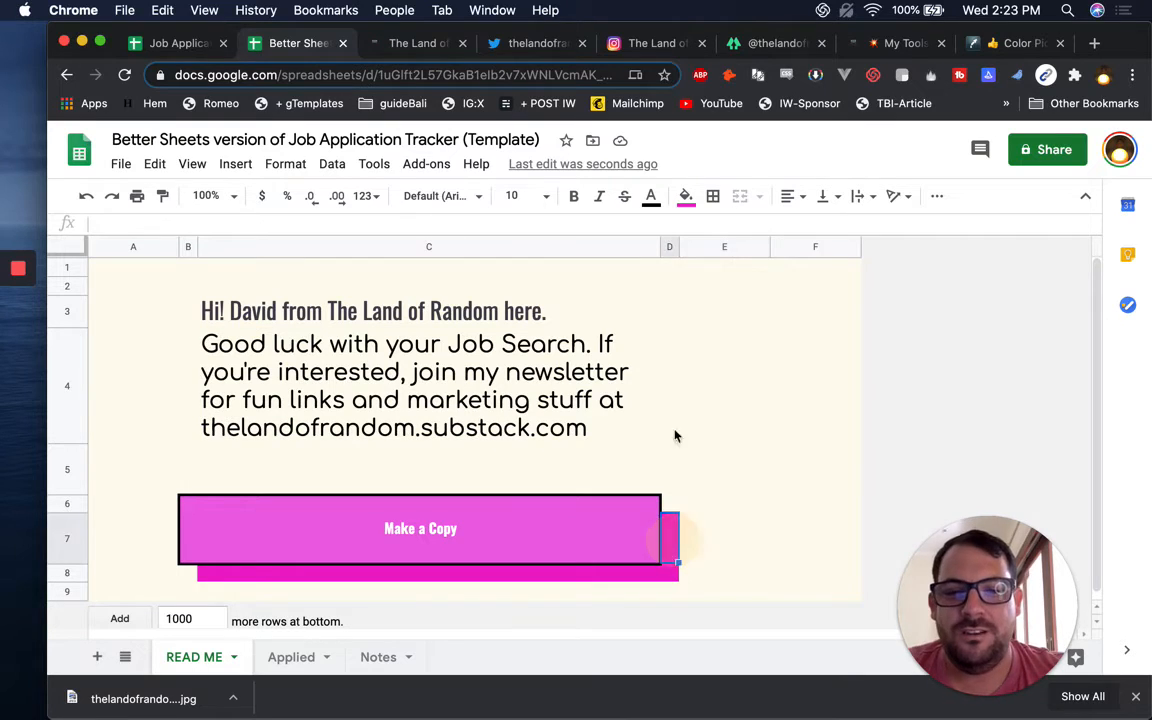
pyautogui.click(670, 247)
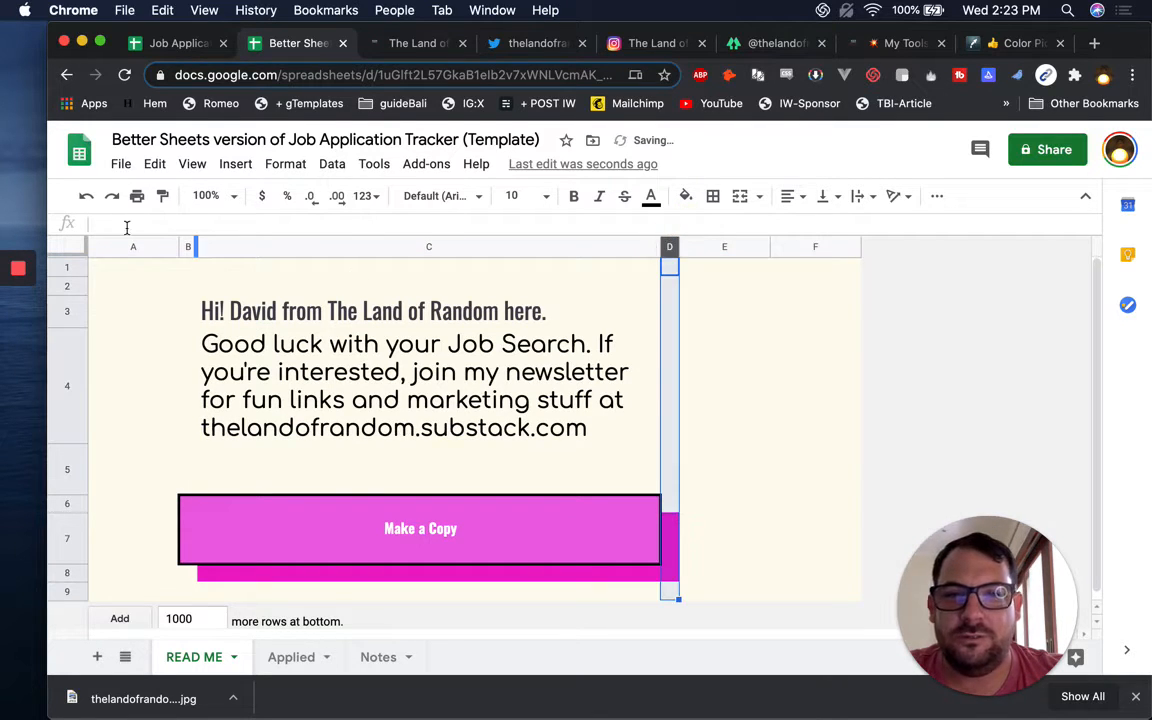
pyautogui.keyDown('super'); pyautogui.click(185, 246); pyautogui.keyUp('super')
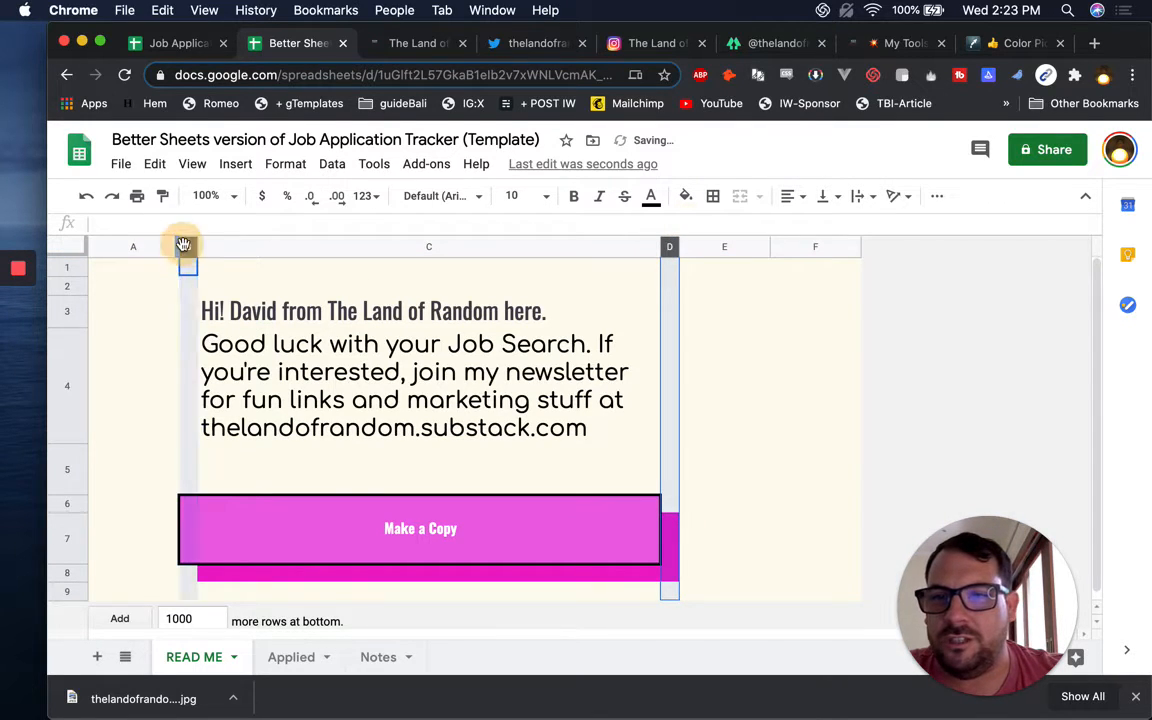
pyautogui.keyDown('super'); pyautogui.click(68, 506); pyautogui.keyUp('super')
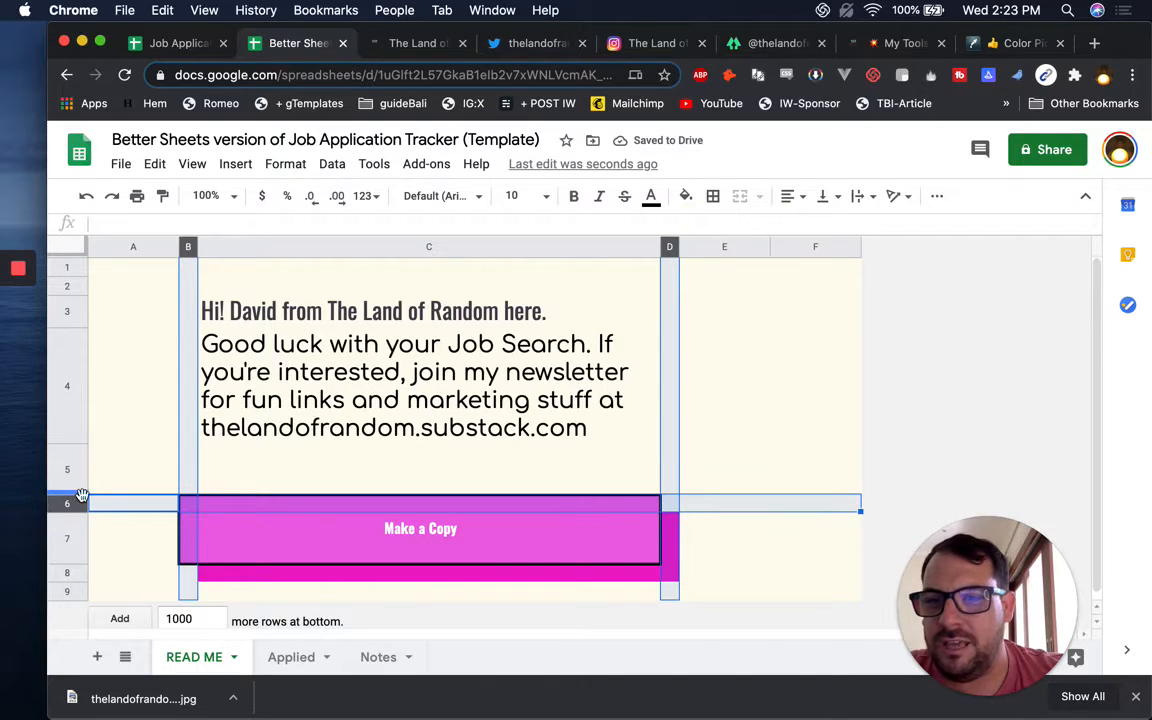
pyautogui.click(150, 268)
pyautogui.click(188, 247)
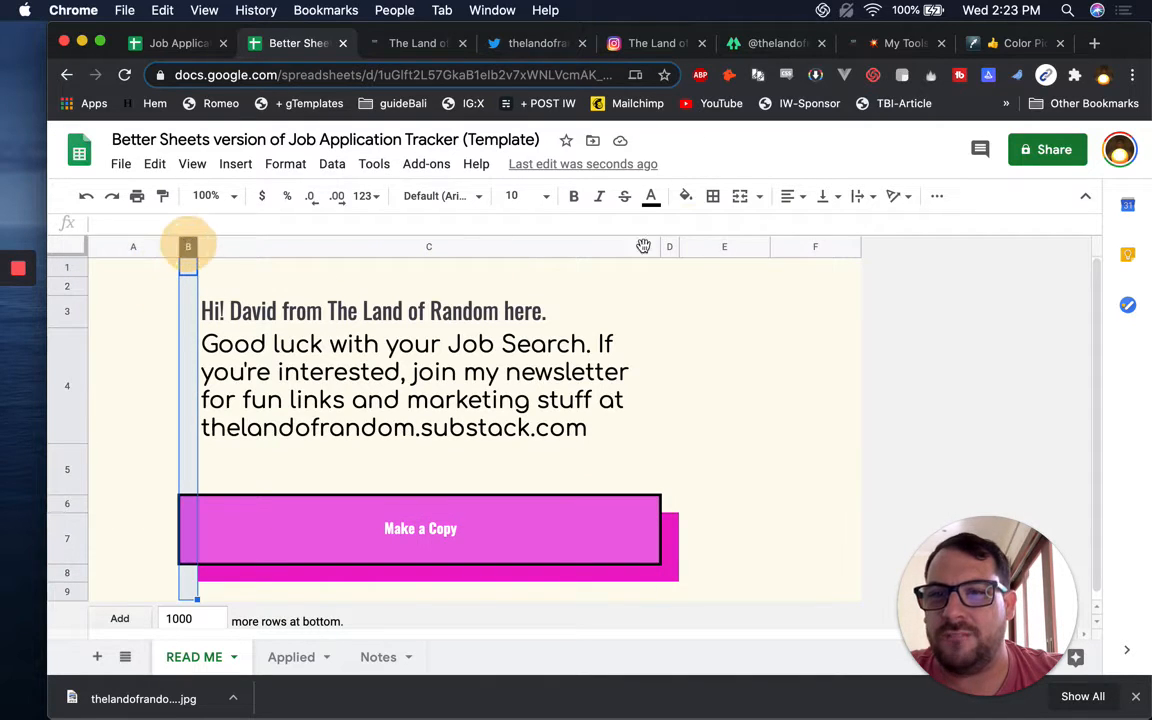
pyautogui.keyDown('super'); pyautogui.click(670, 247); pyautogui.keyUp('super')
pyautogui.rightClick(670, 247)
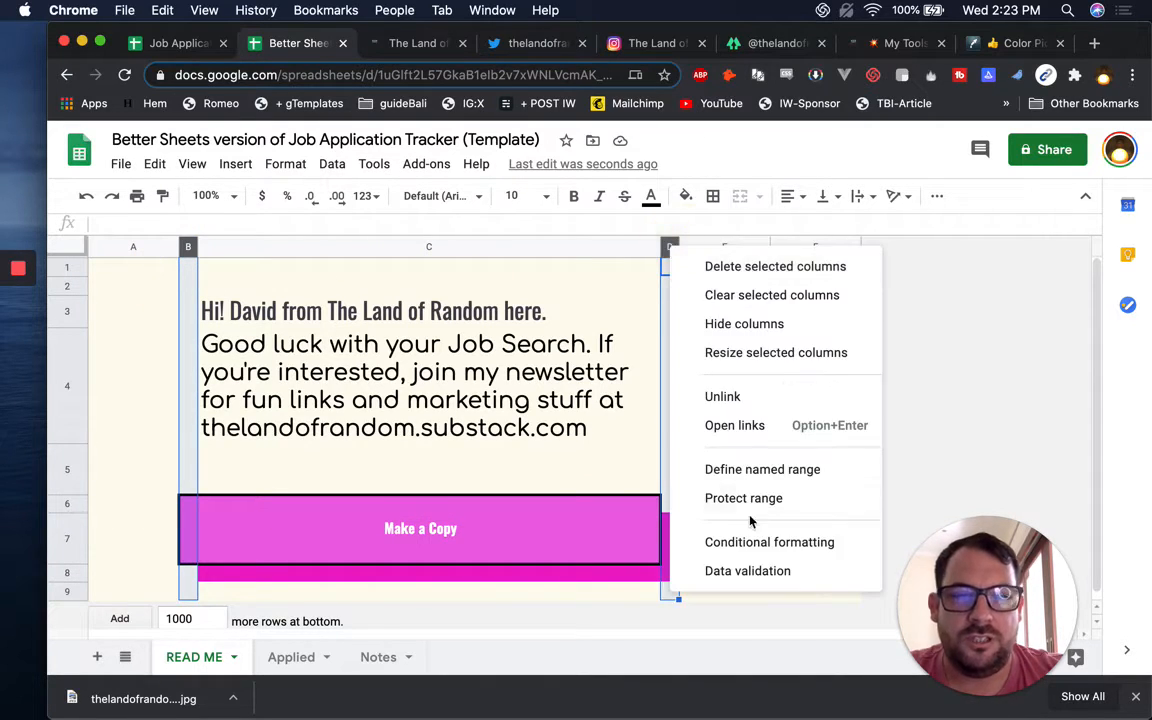
pyautogui.click(754, 353)
pyautogui.write('10')
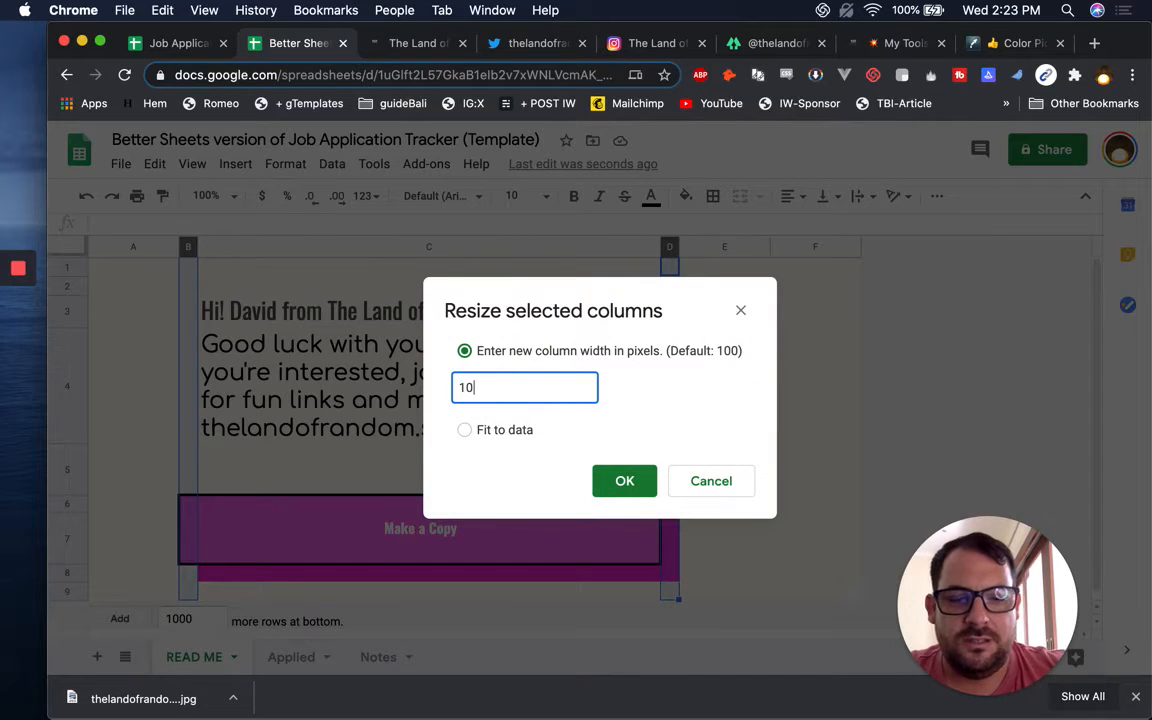
pyautogui.press('Return')
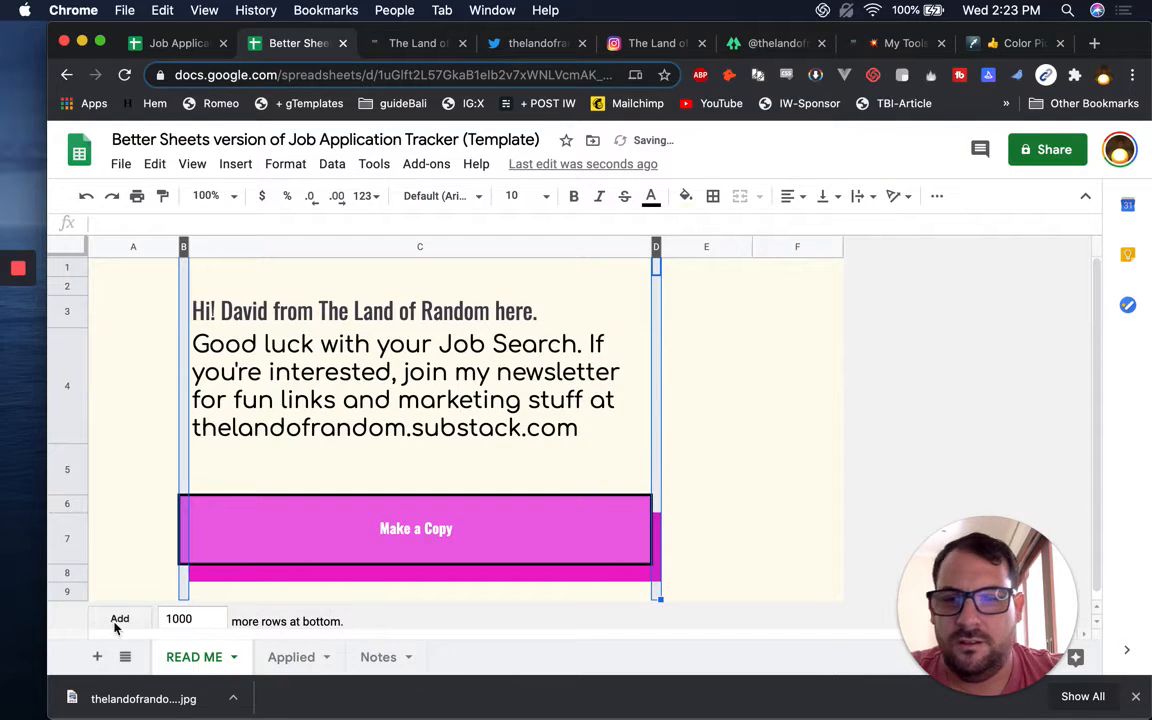
# Set rows 6 and 8 to 10 pixels tall
pyautogui.click(68, 572)
pyautogui.keyDown('super'); pyautogui.click(68, 503); pyautogui.keyUp('super')
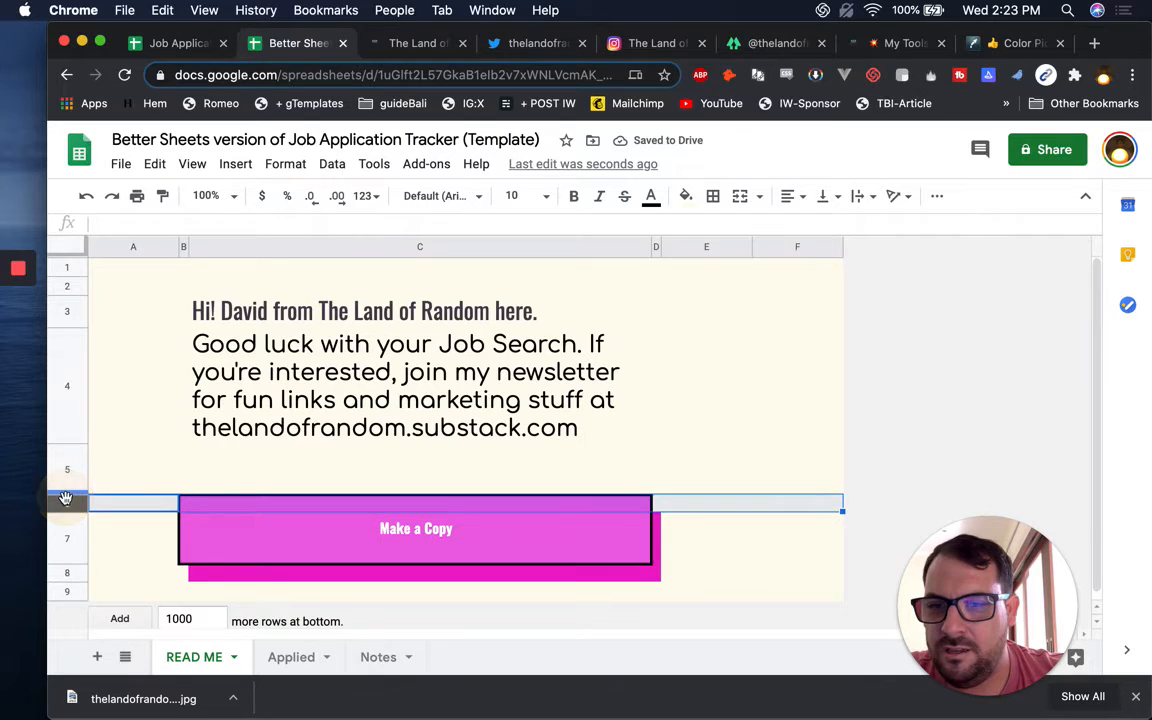
pyautogui.rightClick(70, 575)
pyautogui.click(154, 334)
pyautogui.write('10')
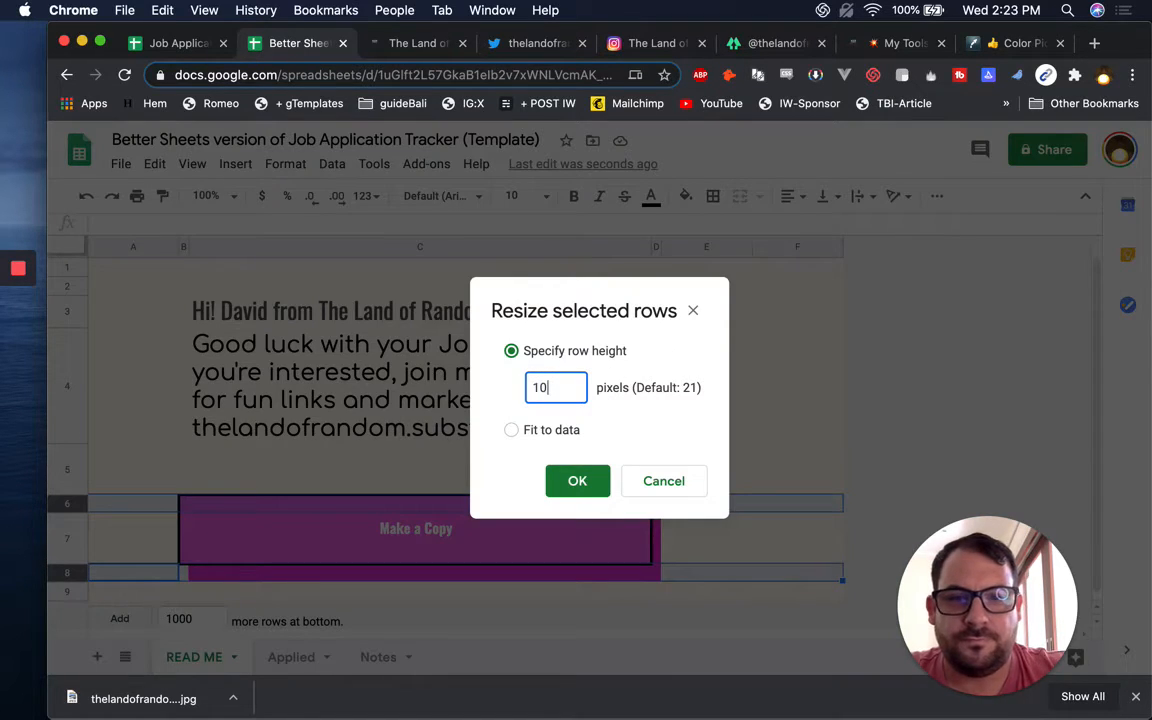
pyautogui.press('Return')
pyautogui.click(771, 468)
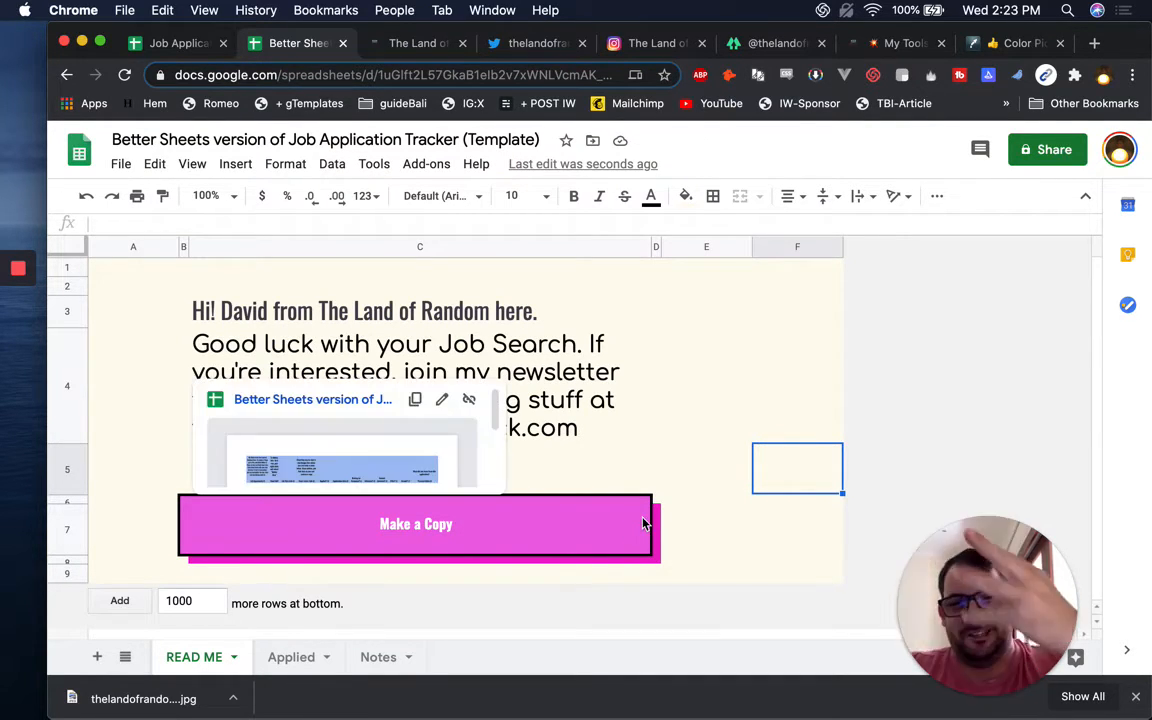
pyautogui.click(708, 488)
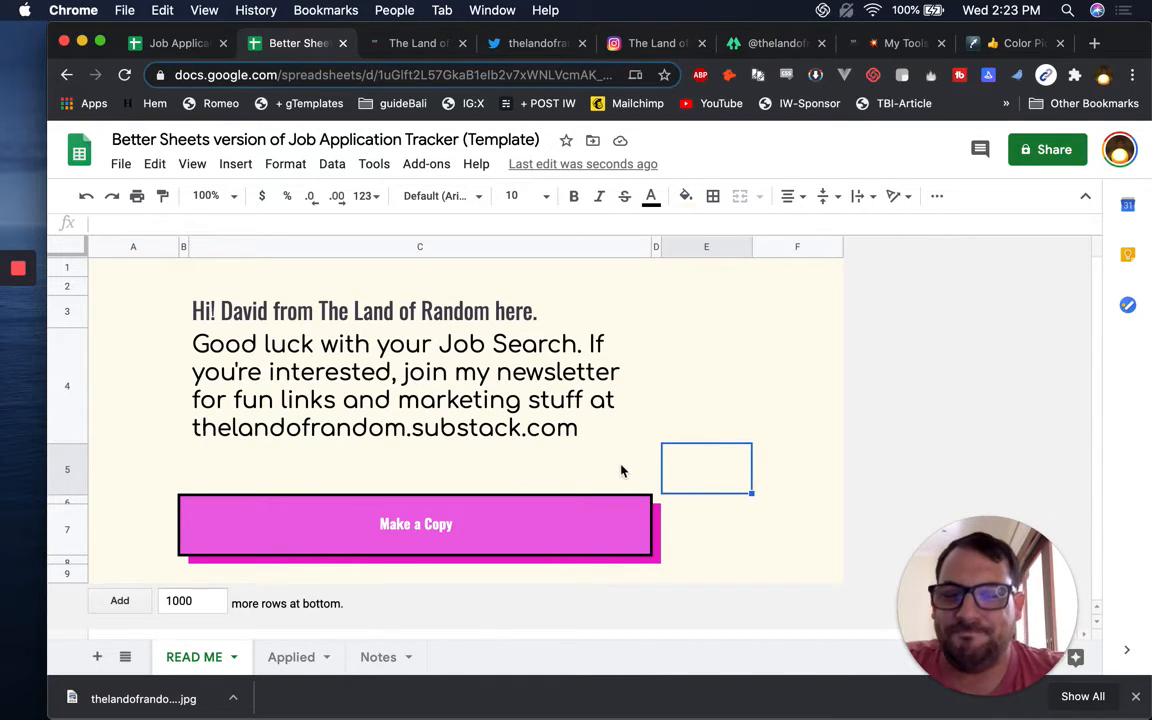
# Insert a new empty column before column A
pyautogui.click(541, 408)
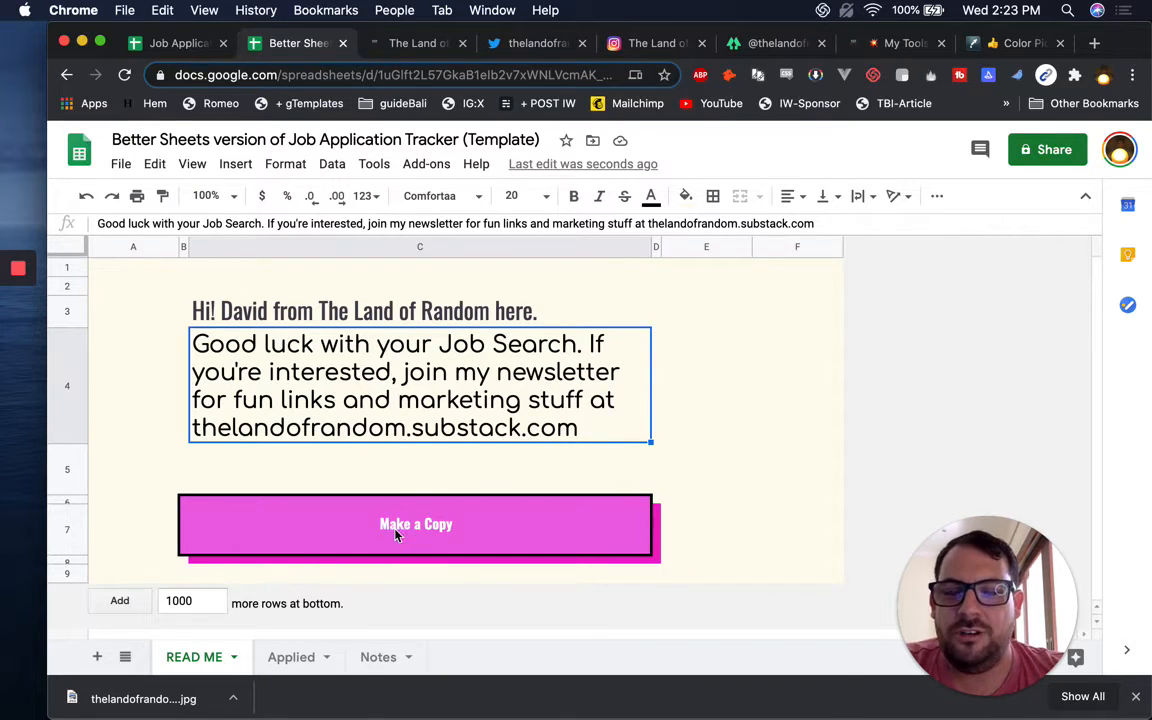
pyautogui.moveTo(396, 535)
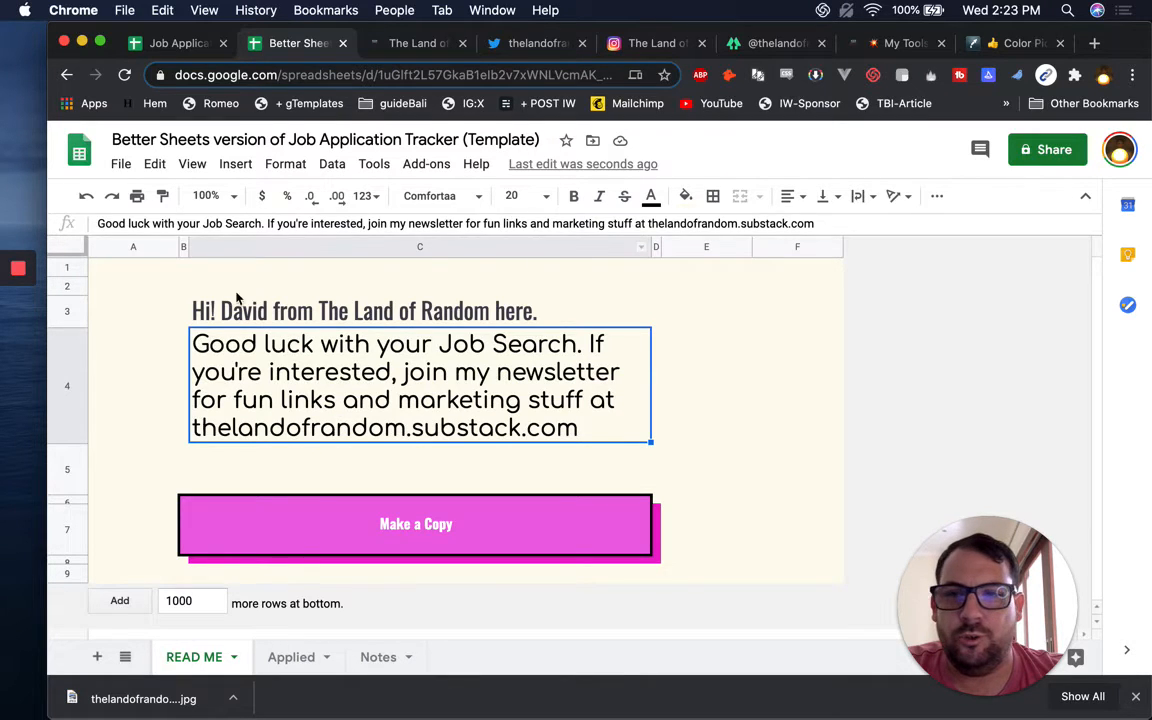
pyautogui.click(123, 347)
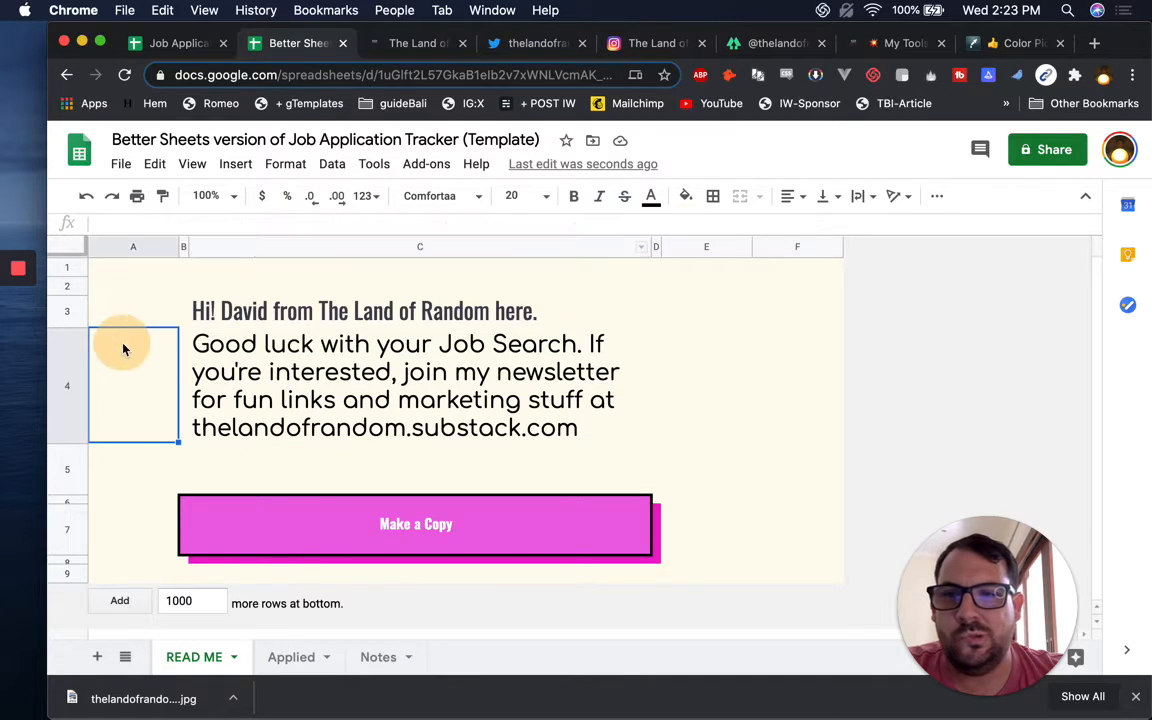
pyautogui.click(132, 247)
pyautogui.rightClick(132, 247)
pyautogui.click(240, 322)
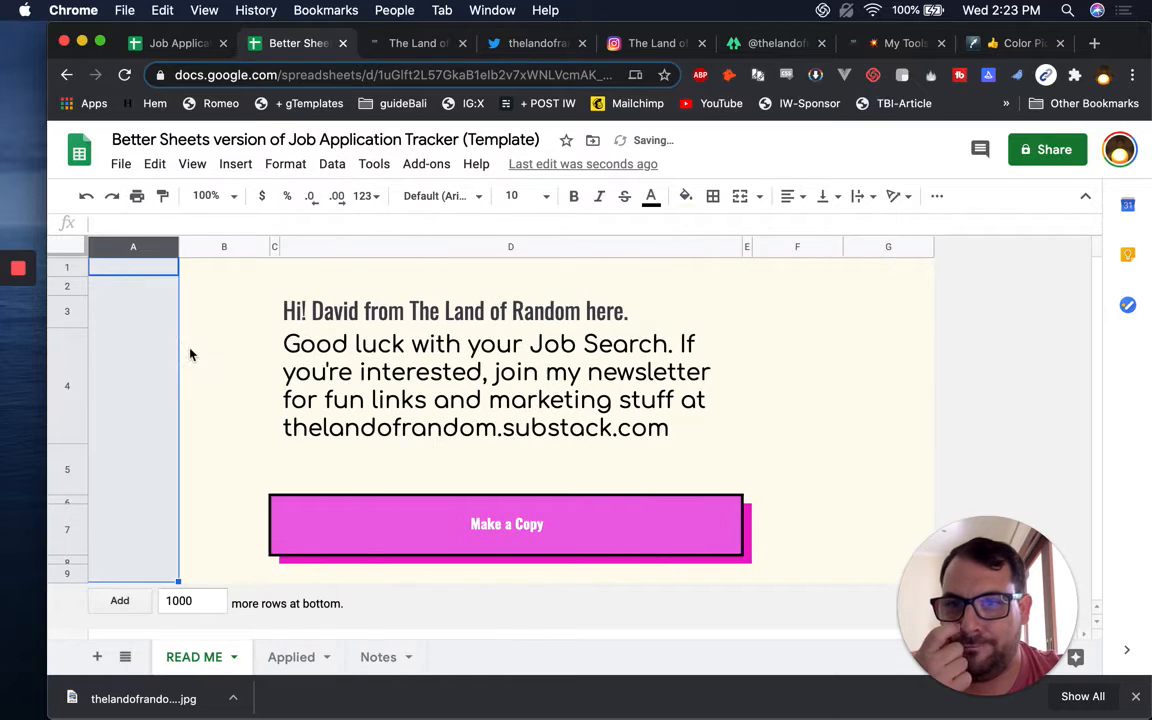
# Set column B to 100 pixels wide and row 4 to 100 pixels tall
pyautogui.click(226, 367)
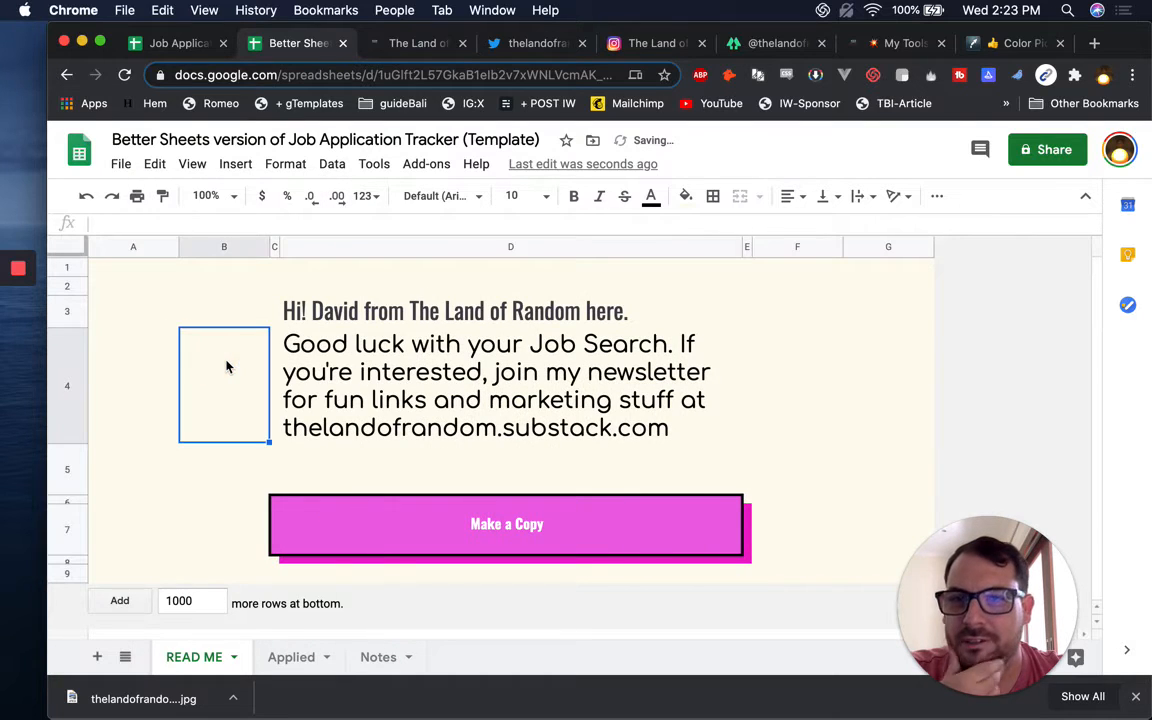
pyautogui.click(194, 248)
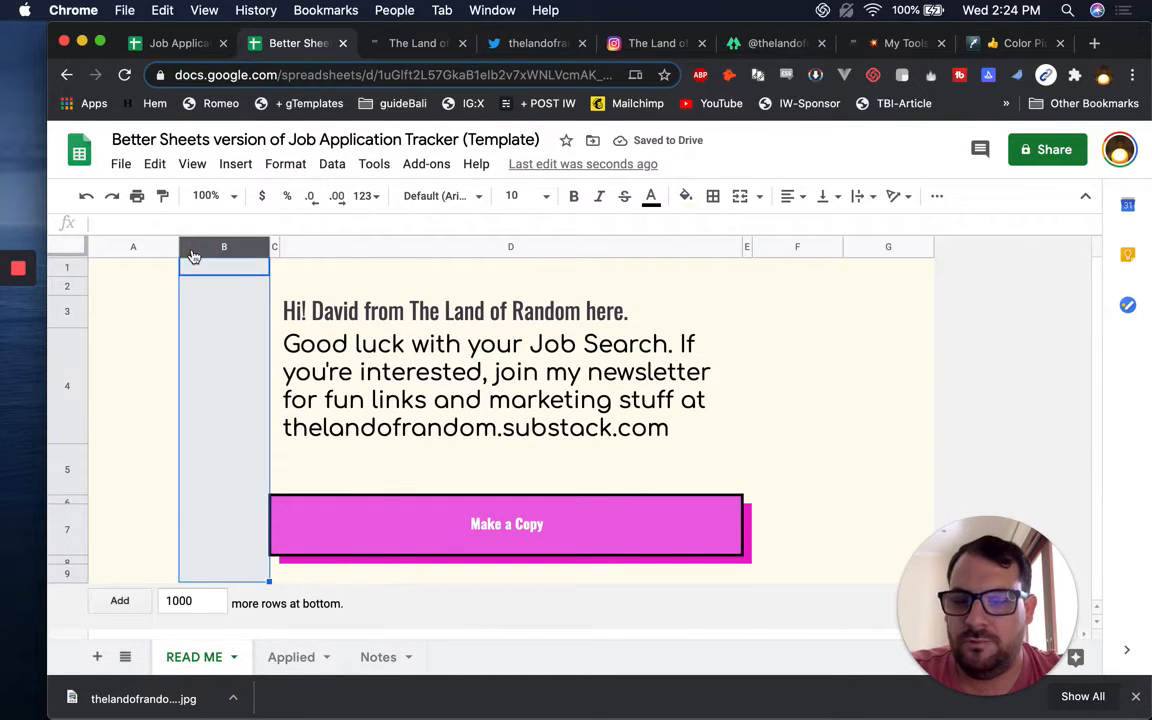
pyautogui.rightClick(194, 250)
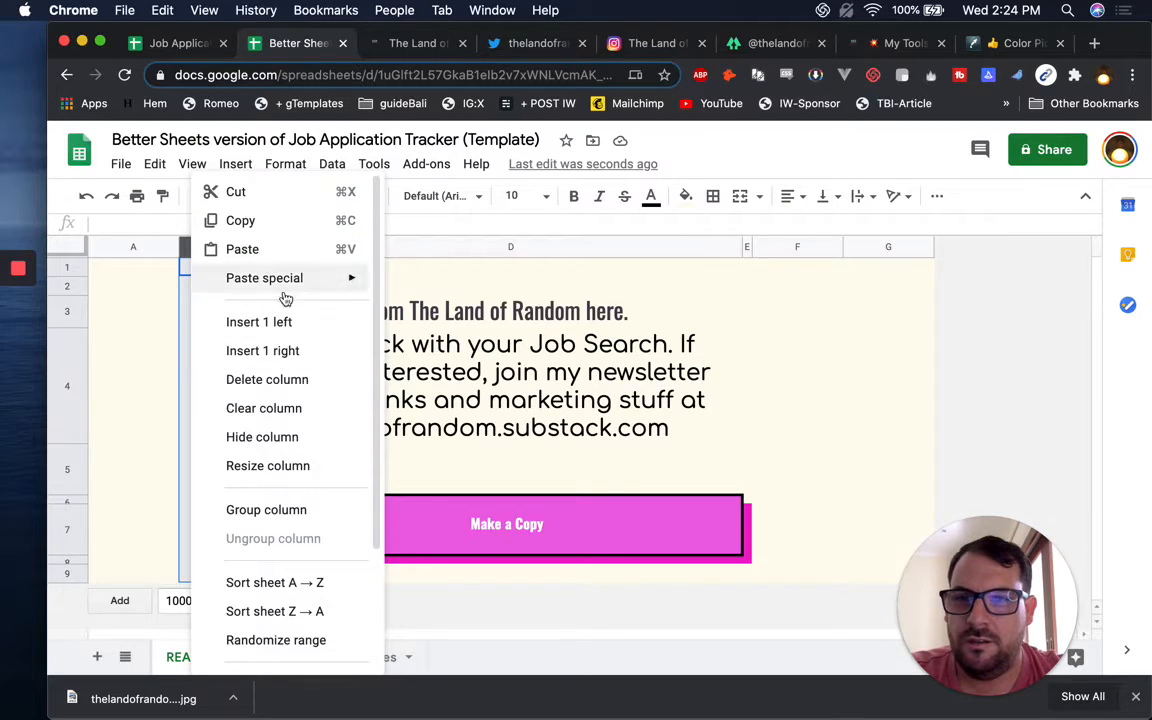
pyautogui.click(267, 474)
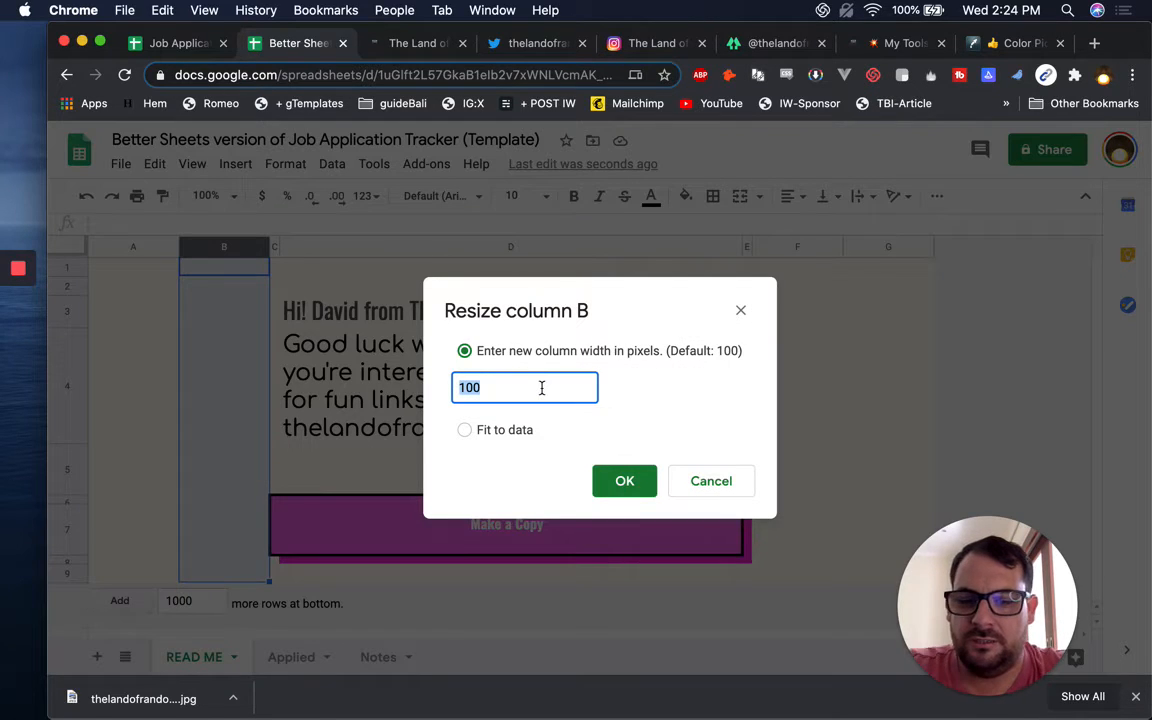
pyautogui.press('Return')
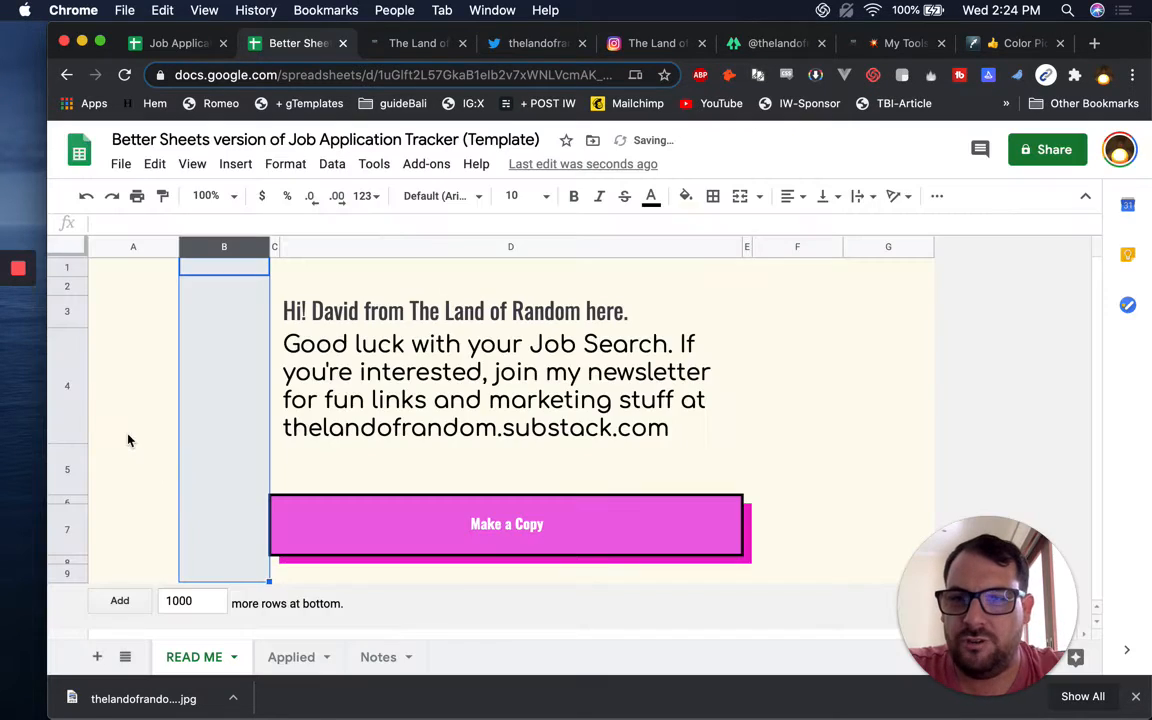
pyautogui.click(75, 388)
pyautogui.rightClick(79, 395)
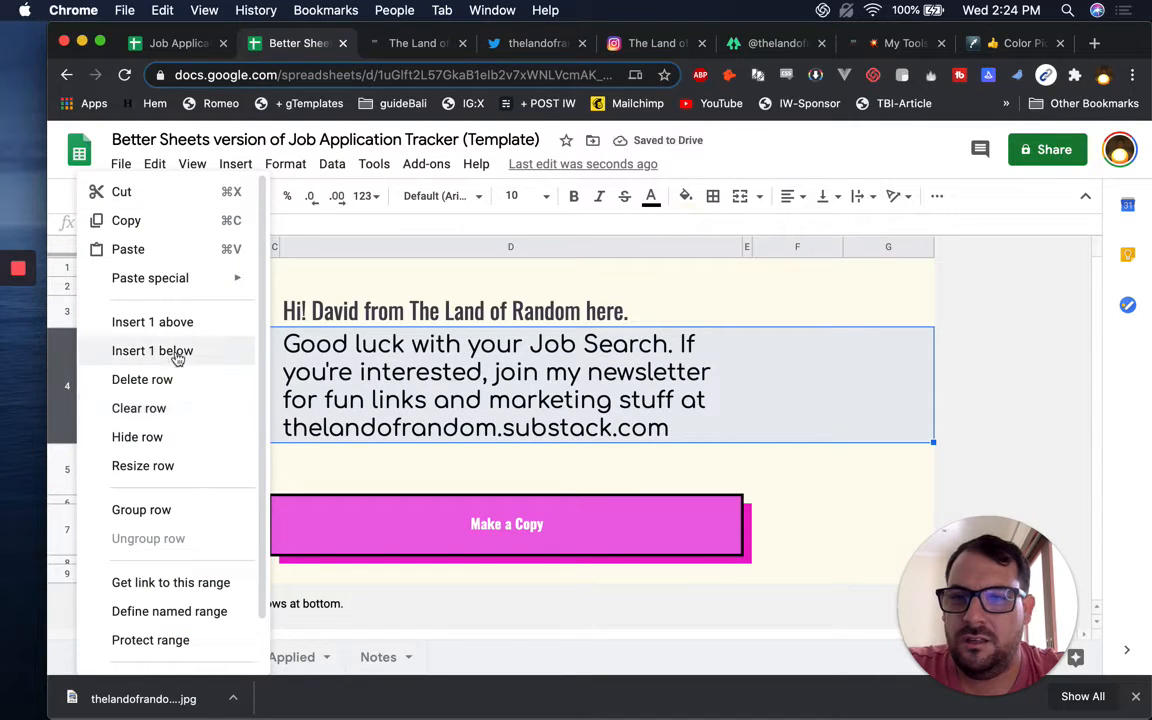
pyautogui.click(167, 465)
pyautogui.click(570, 386)
pyautogui.doubleClick(545, 387)
pyautogui.write('100')
pyautogui.press('Return')
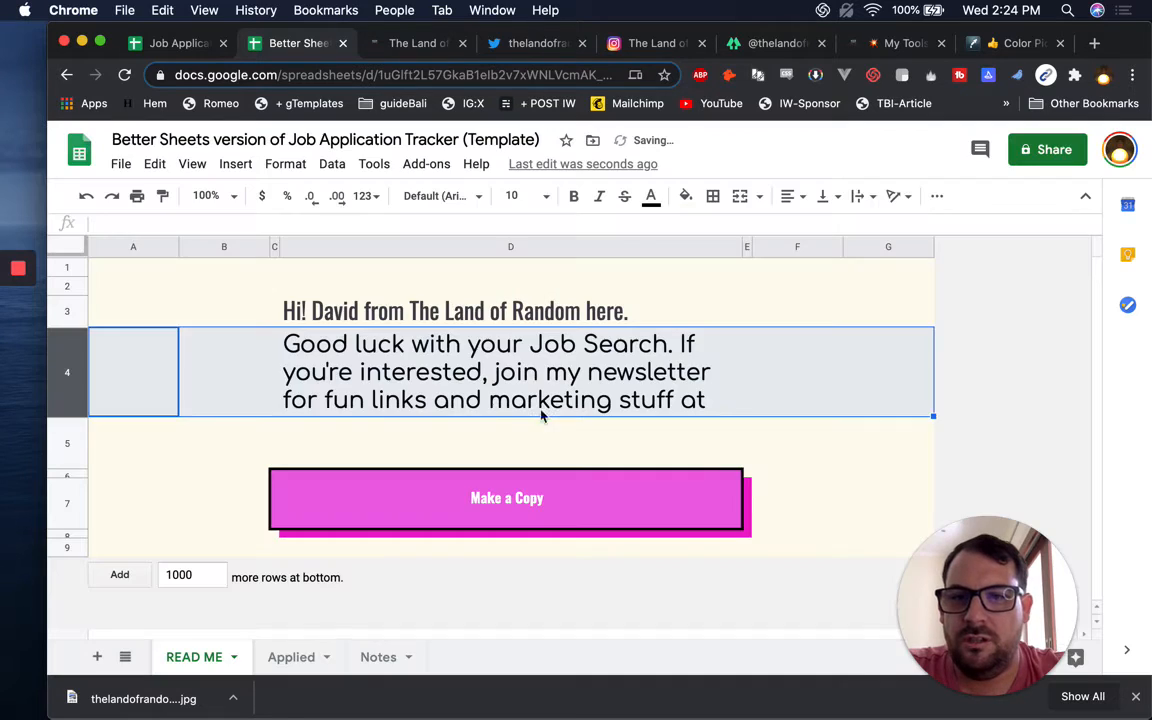
# Set the Good luck message in D4 to font size 15, then select empty cell B4
pyautogui.click(318, 383)
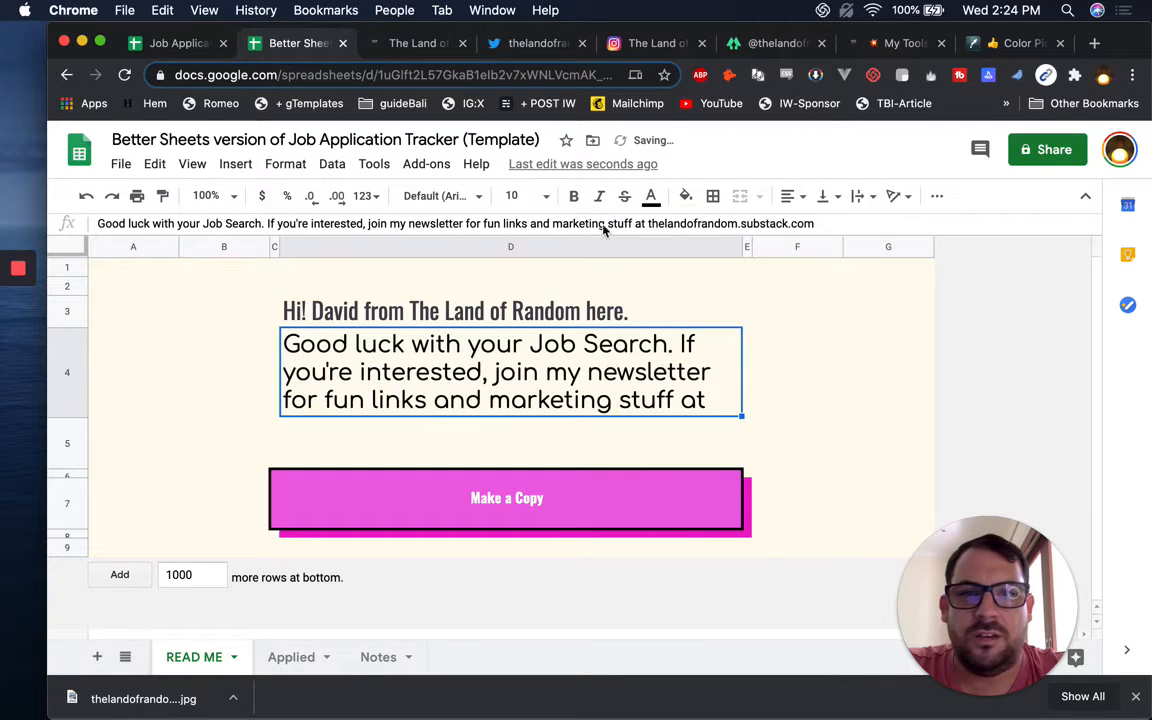
pyautogui.click(525, 197)
pyautogui.press('Return')
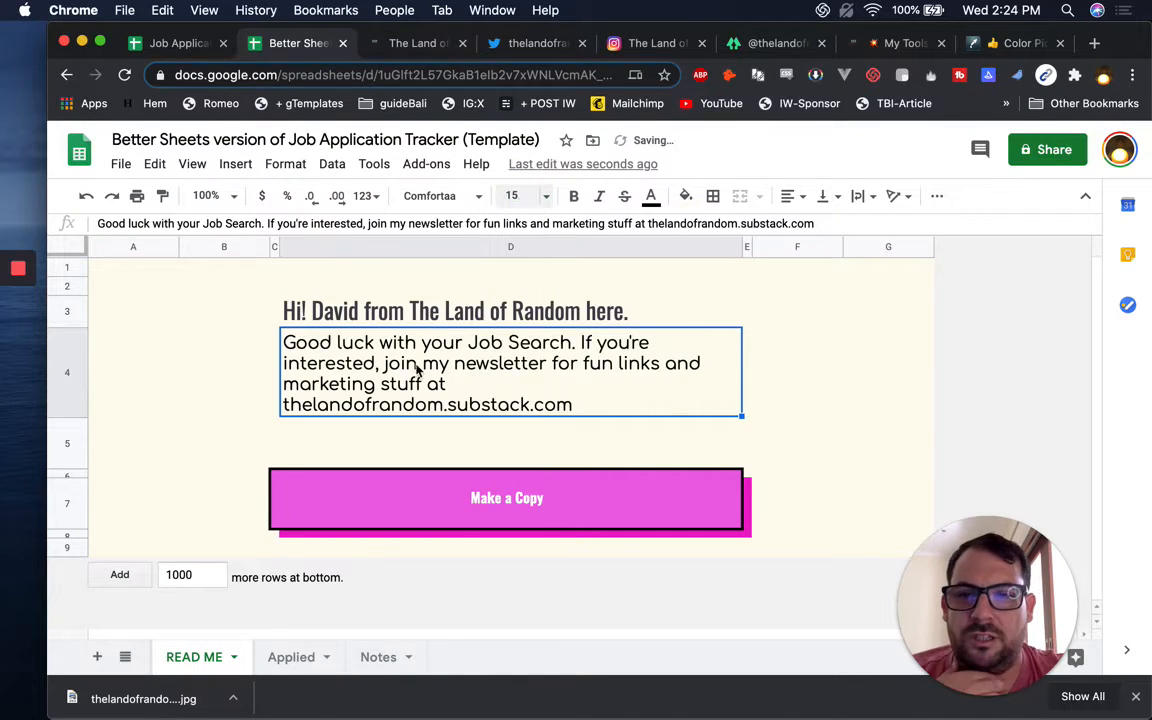
pyautogui.click(237, 390)
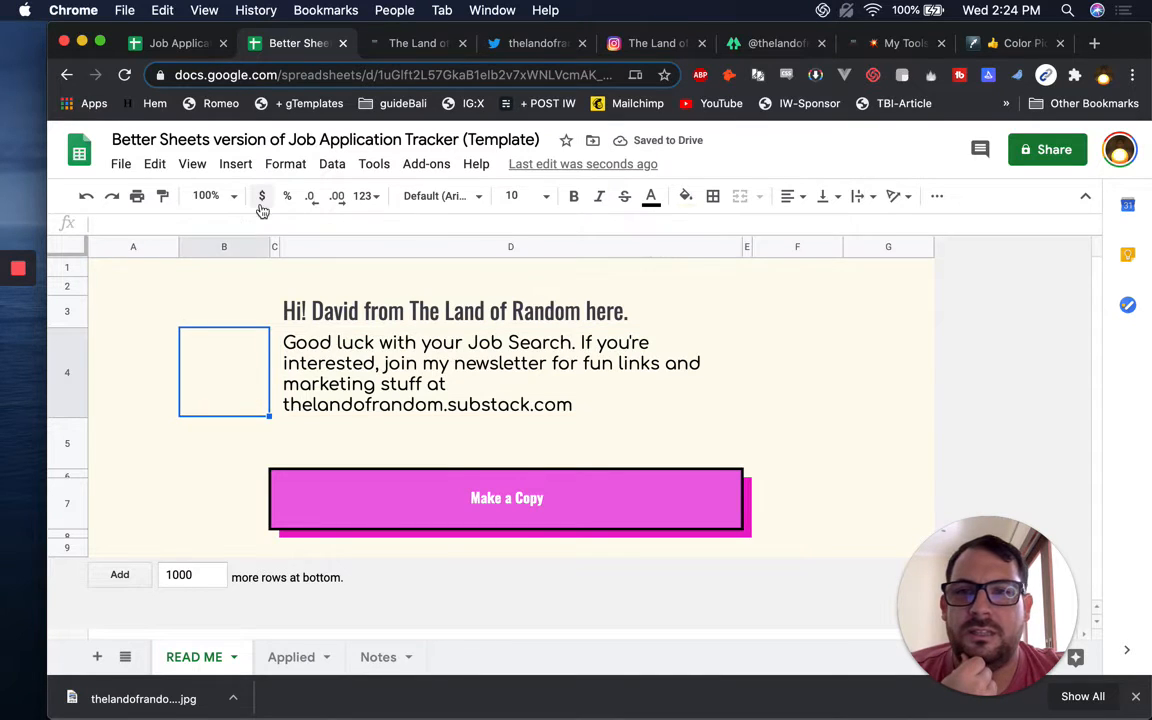
pyautogui.click(228, 164)
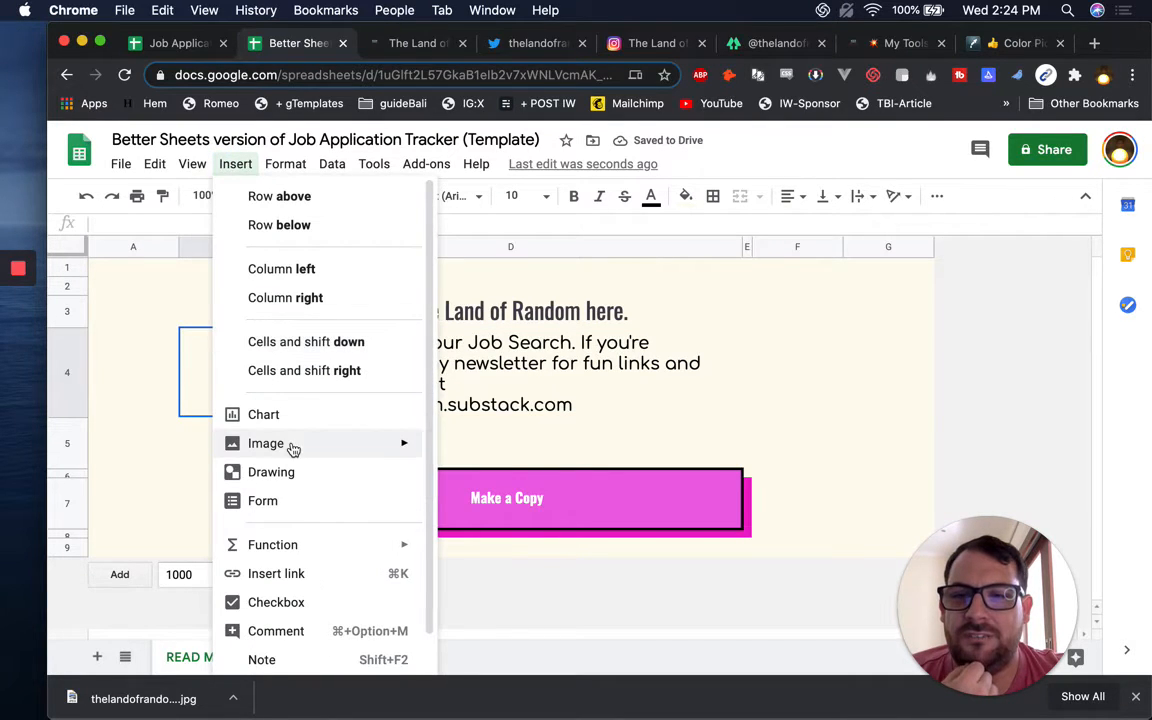
# Upload the downloaded cassette logo into cell B4 as an in-cell image
pyautogui.moveTo(391, 452)
pyautogui.click(476, 452)
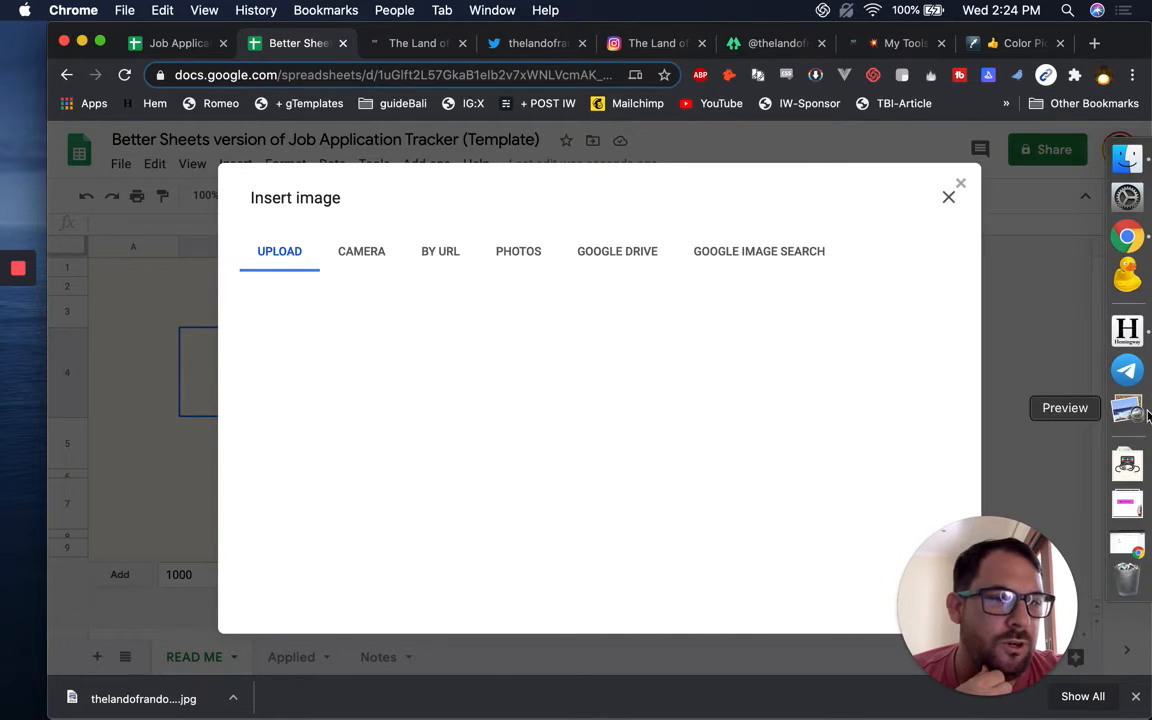
pyautogui.click(1127, 463)
pyautogui.moveTo(566, 162); pyautogui.dragTo(612, 425)
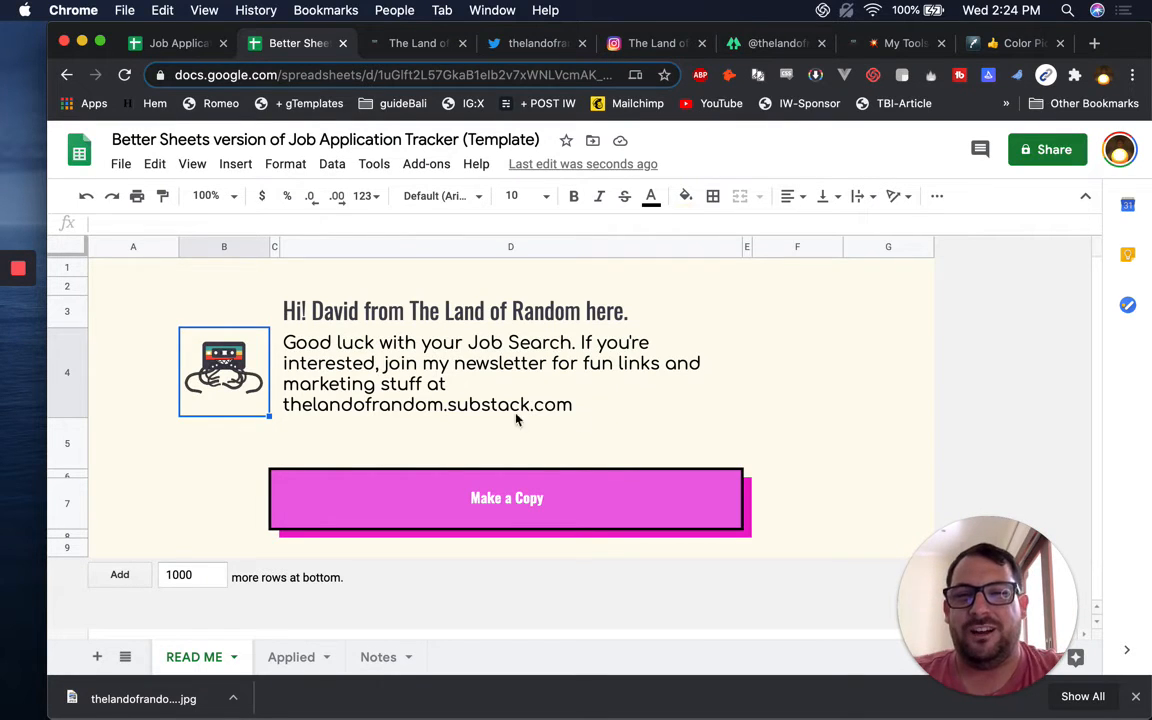
pyautogui.click(352, 324)
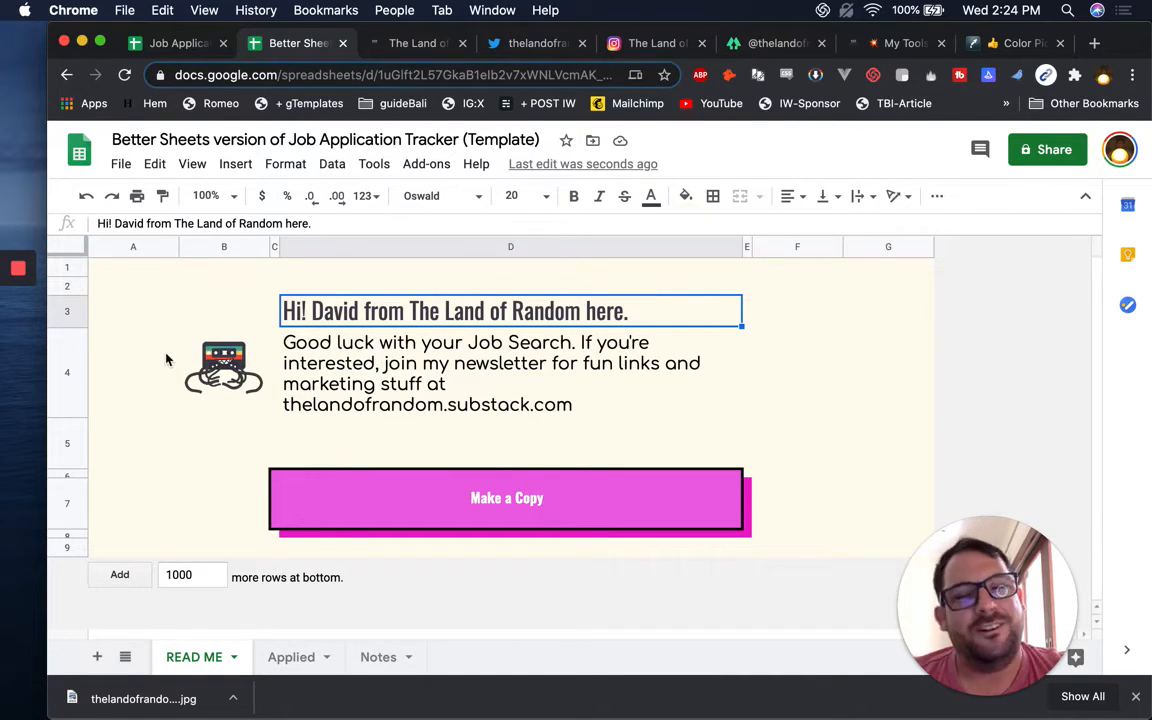
# Delete the newsletter URL and trailing ' at' from the D4 message
pyautogui.click(230, 347)
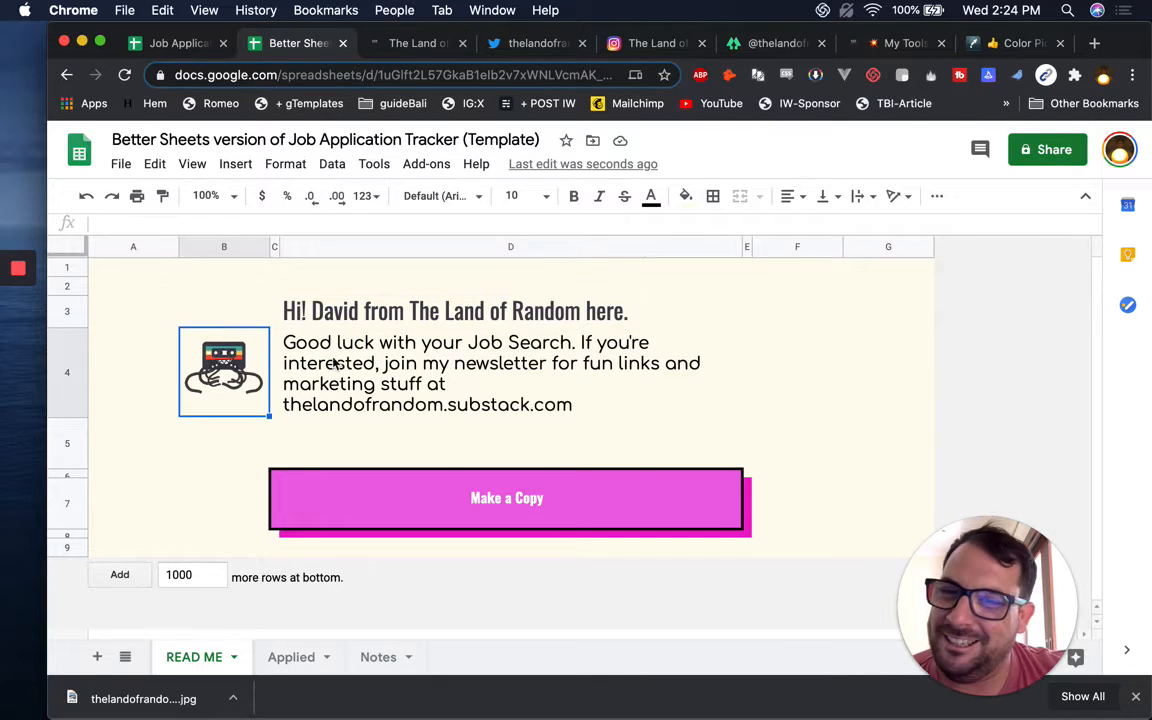
pyautogui.click(335, 343)
pyautogui.doubleClick(344, 360)
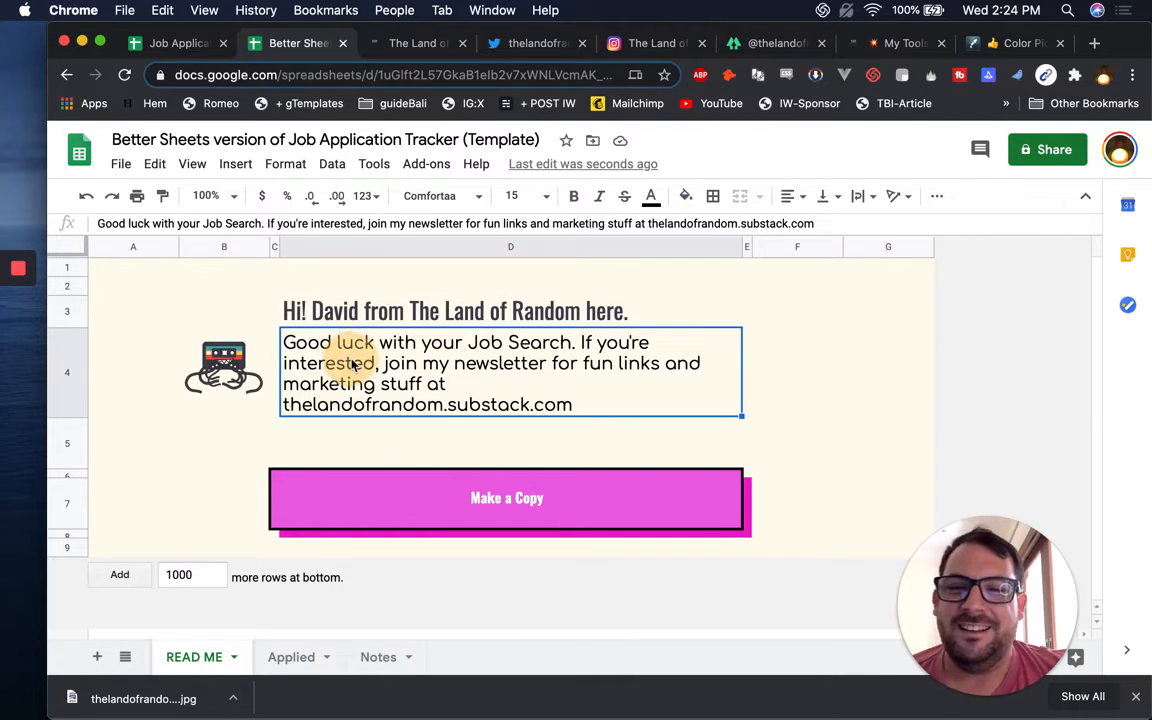
pyautogui.moveTo(796, 360); pyautogui.dragTo(500, 359)
pyautogui.press('super+c')
pyautogui.press('BackSpace')
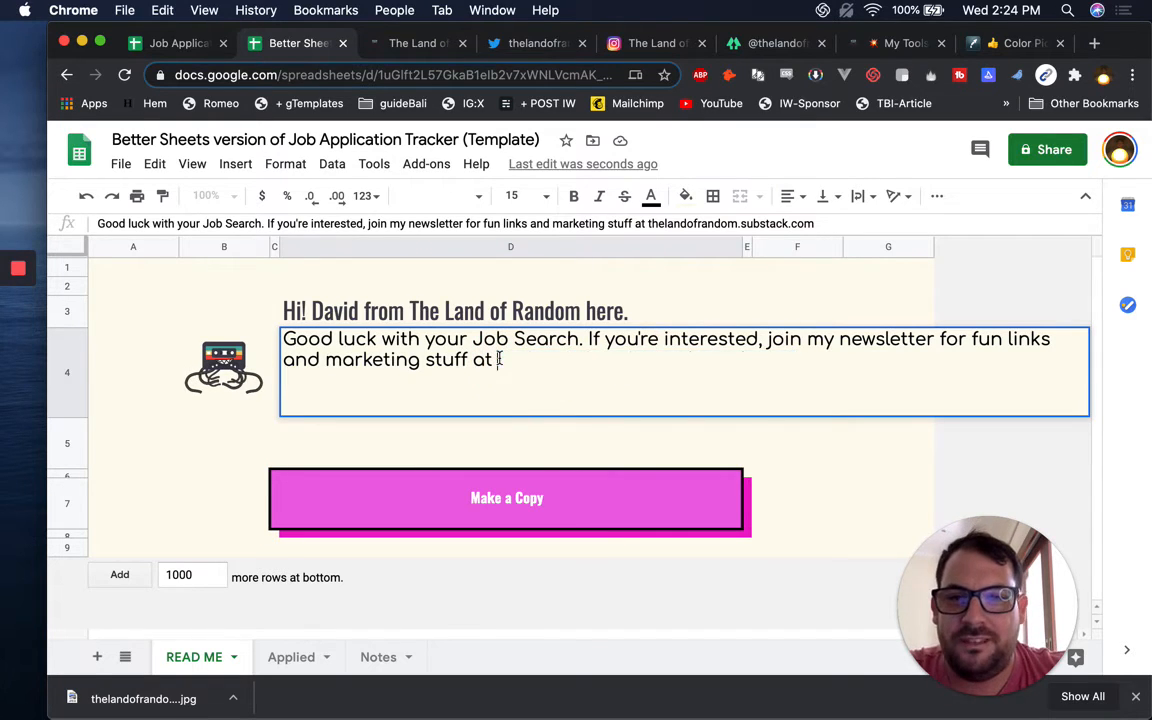
pyautogui.press('BackSpace')
pyautogui.press('BackSpace')
pyautogui.press('BackSpace')
pyautogui.press('BackSpace')
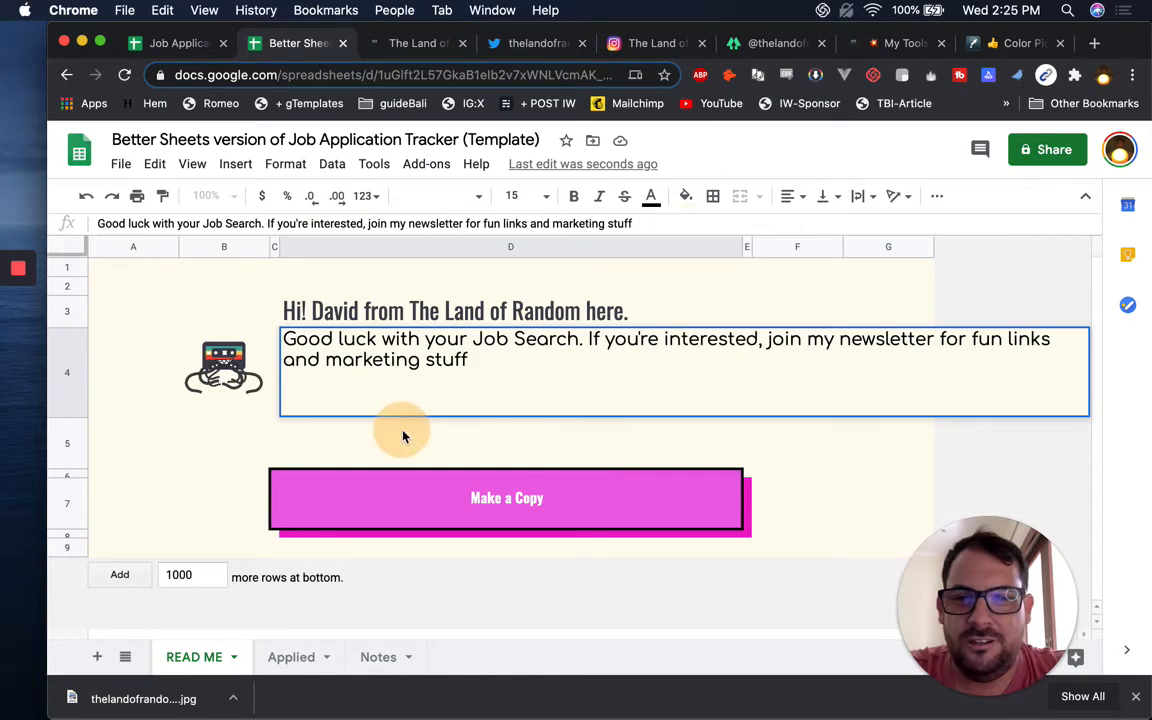
pyautogui.click(290, 447)
# Insert a 20-pixel row 5 and paste the newsletter URL into D5
pyautogui.rightClick(62, 440)
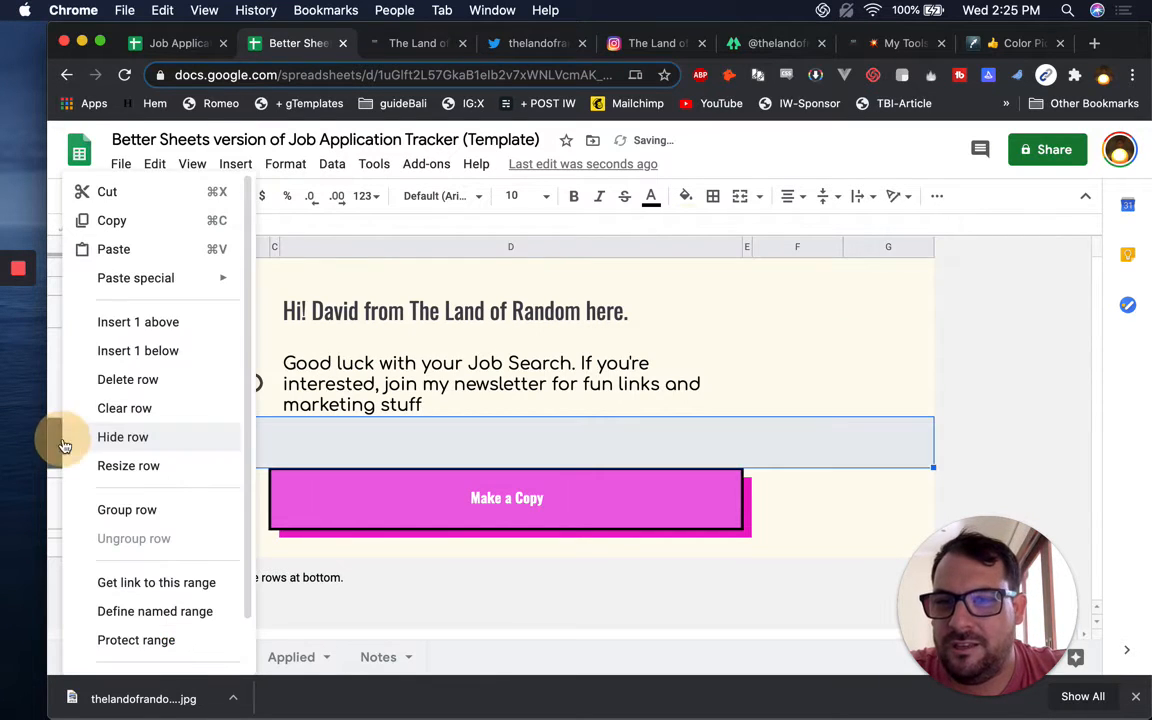
pyautogui.click(134, 321)
pyautogui.click(376, 433)
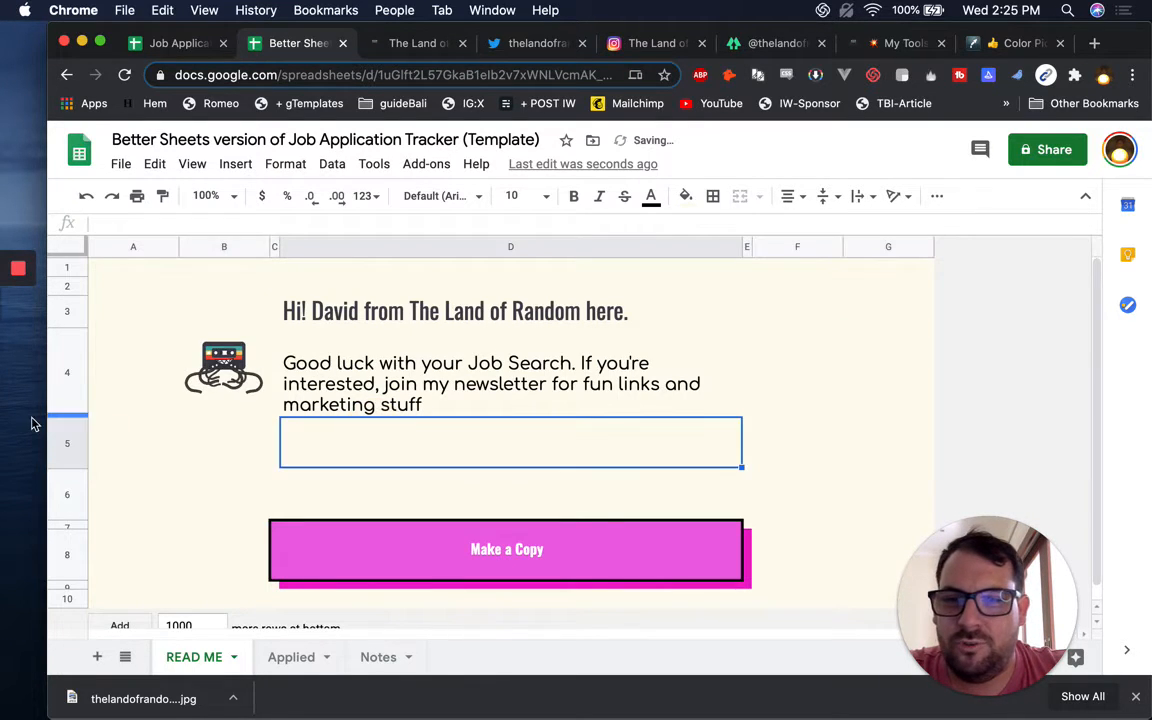
pyautogui.click(65, 434)
pyautogui.rightClick(67, 438)
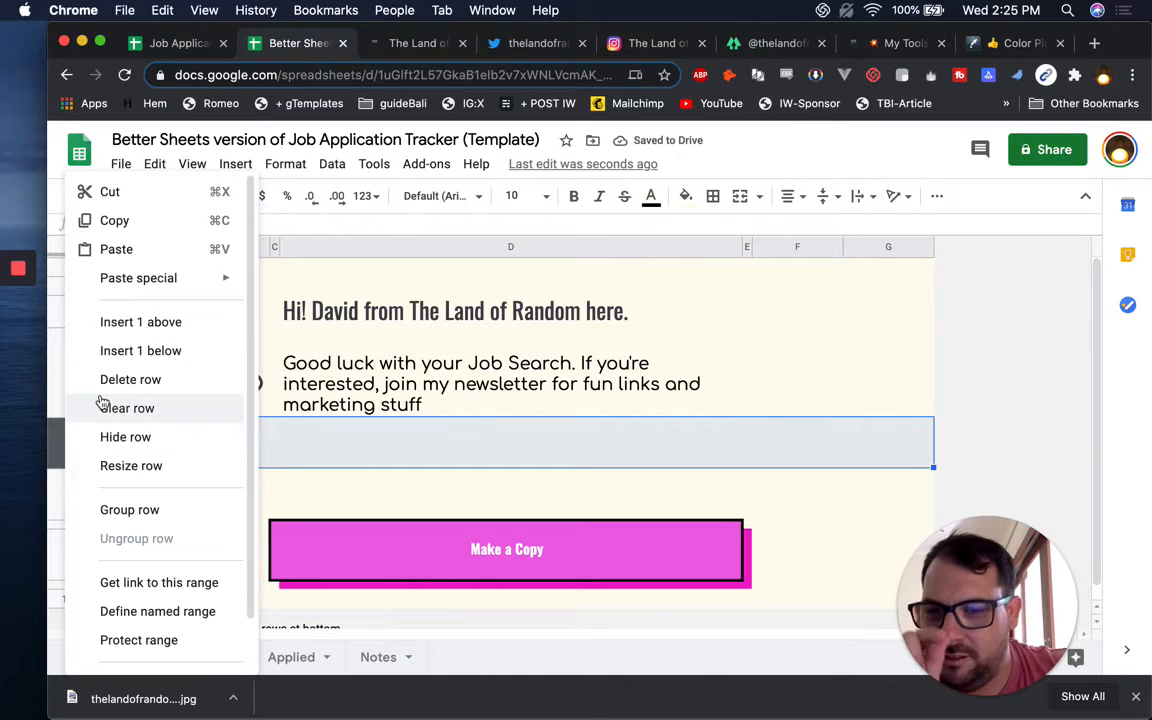
pyautogui.click(128, 466)
pyautogui.write('20')
pyautogui.press('Return')
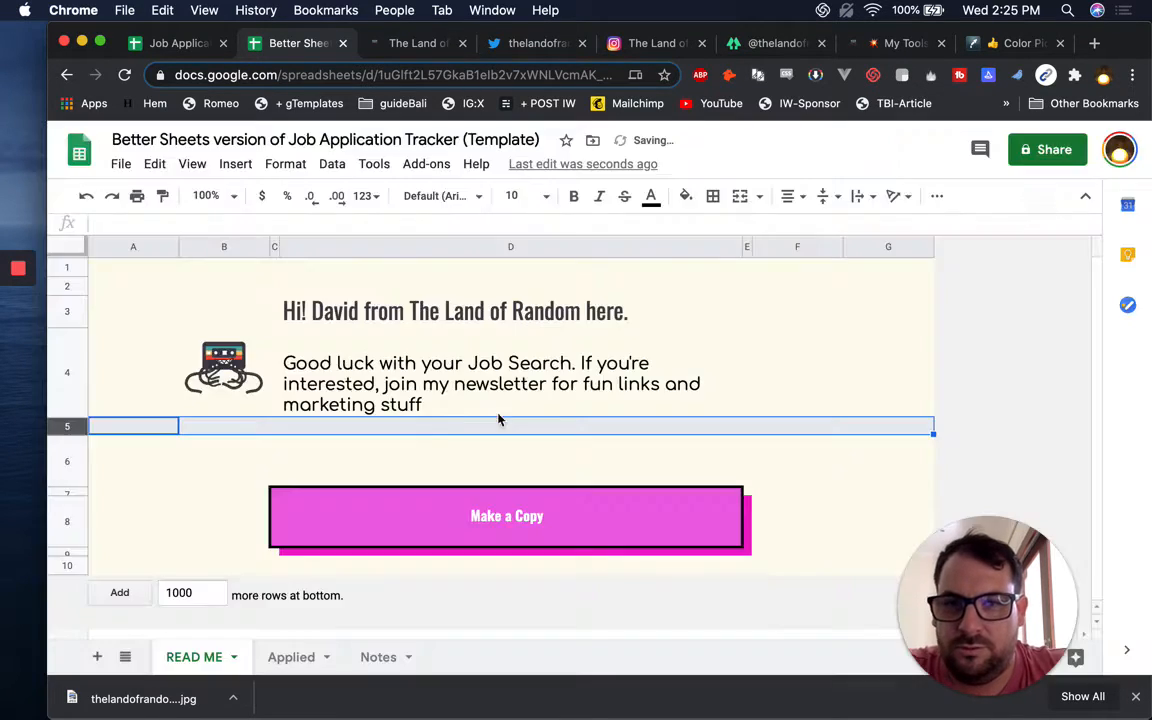
pyautogui.press('super+v')
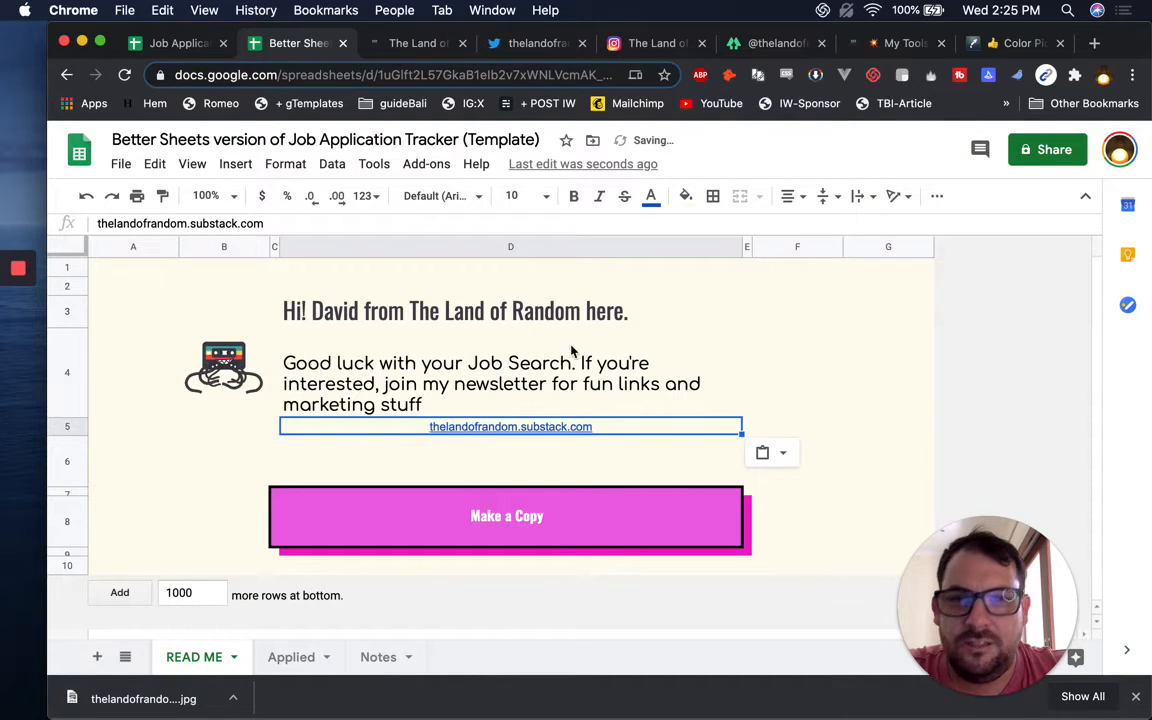
pyautogui.press('BackSpace')
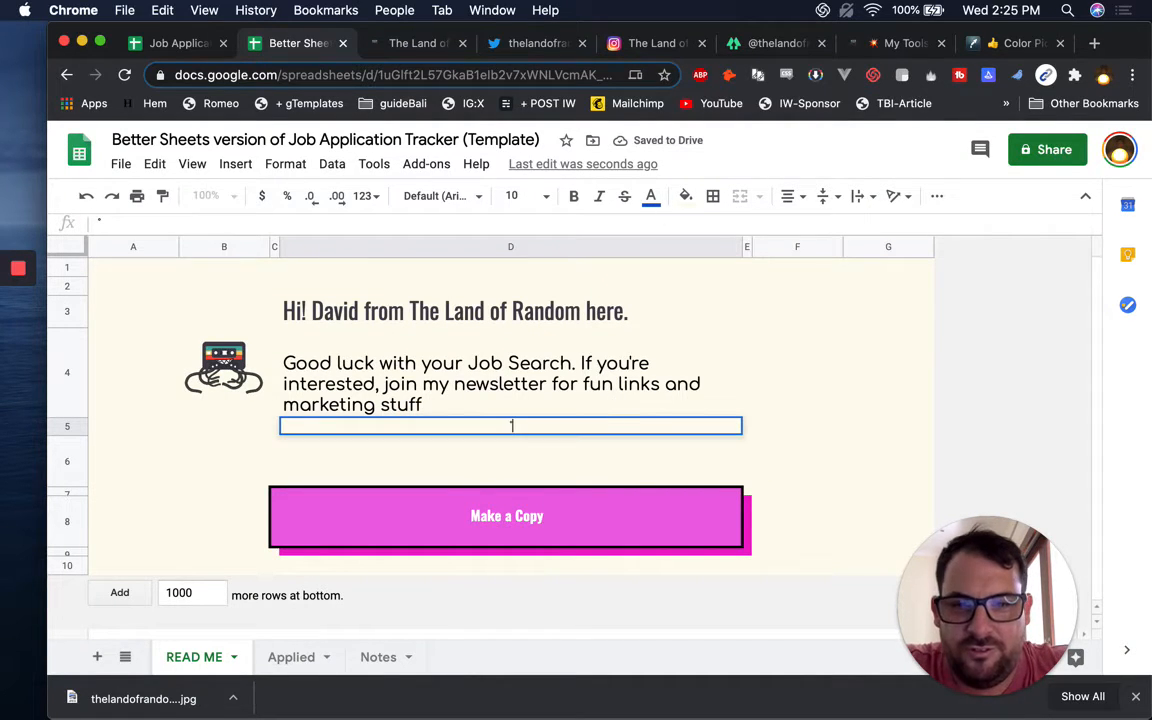
pyautogui.press('super+v')
# Turn the pasted newsletter address in D5 into a link
pyautogui.press('super+k')
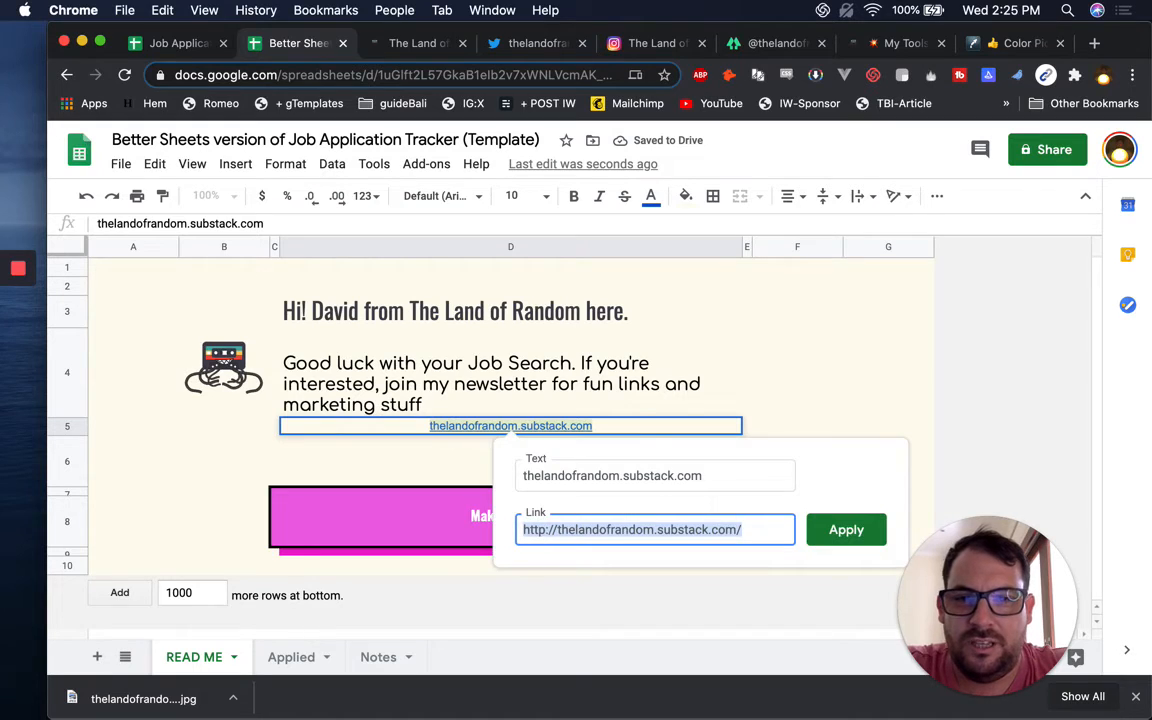
pyautogui.press('Return')
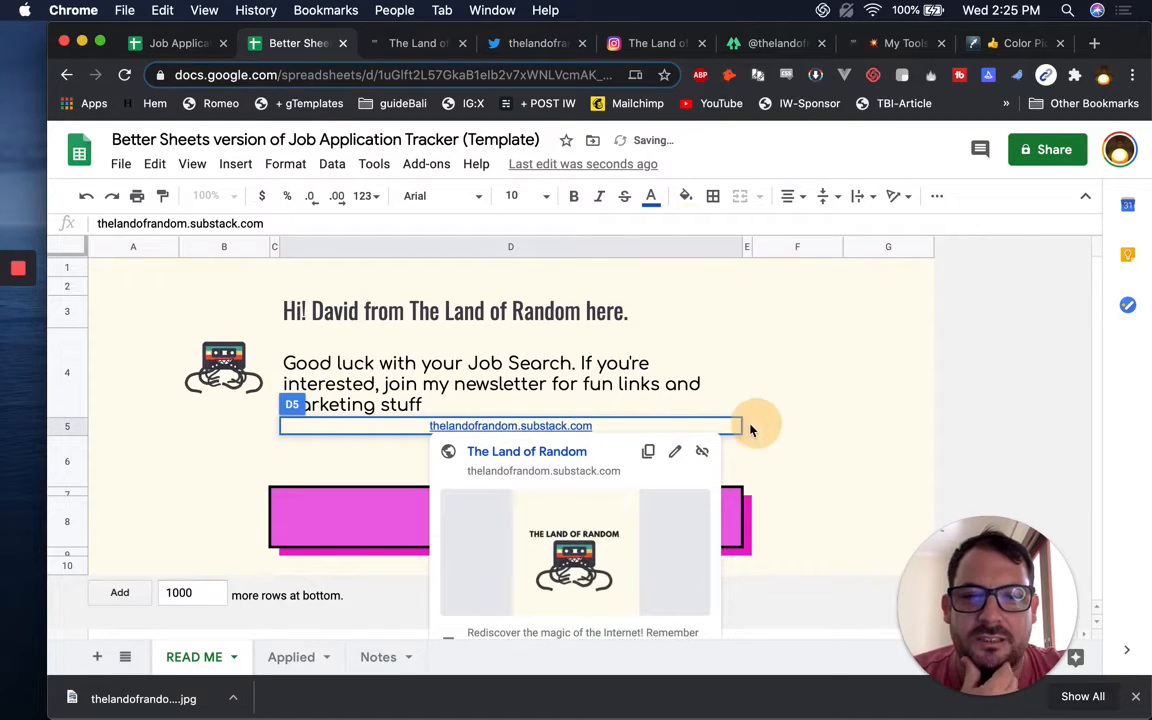
pyautogui.click(757, 429)
pyautogui.click(718, 430)
# Draw a magenta outer border around D5
pyautogui.click(713, 196)
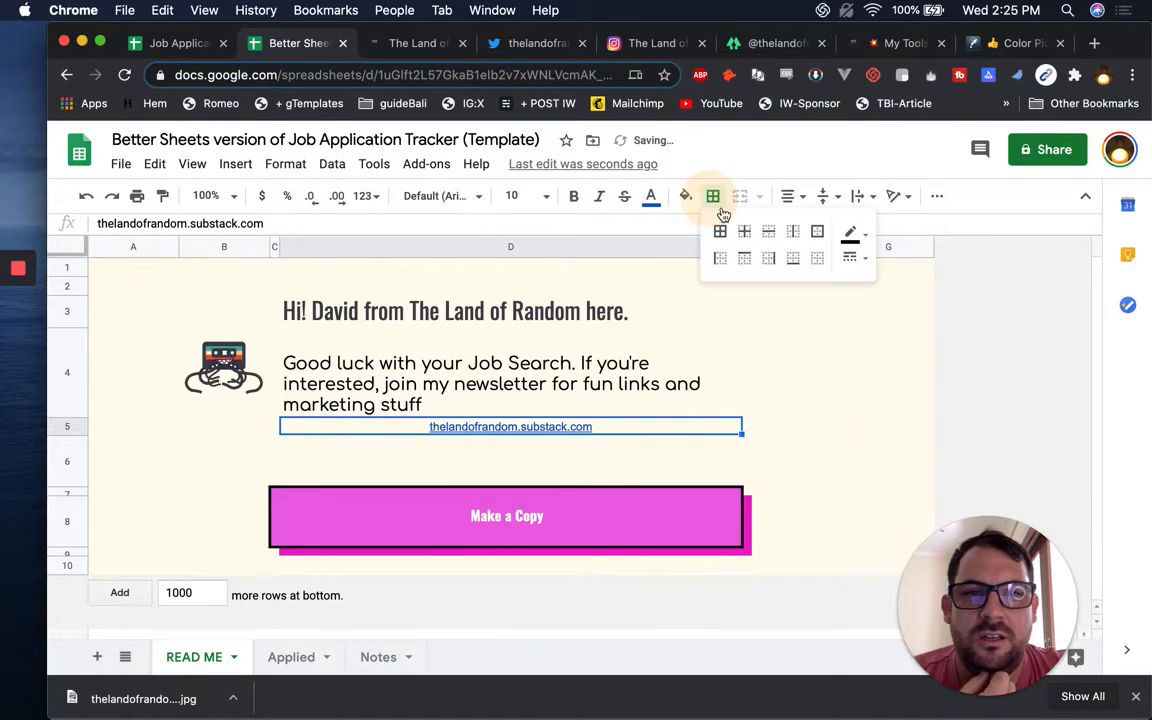
pyautogui.click(853, 263)
pyautogui.click(904, 335)
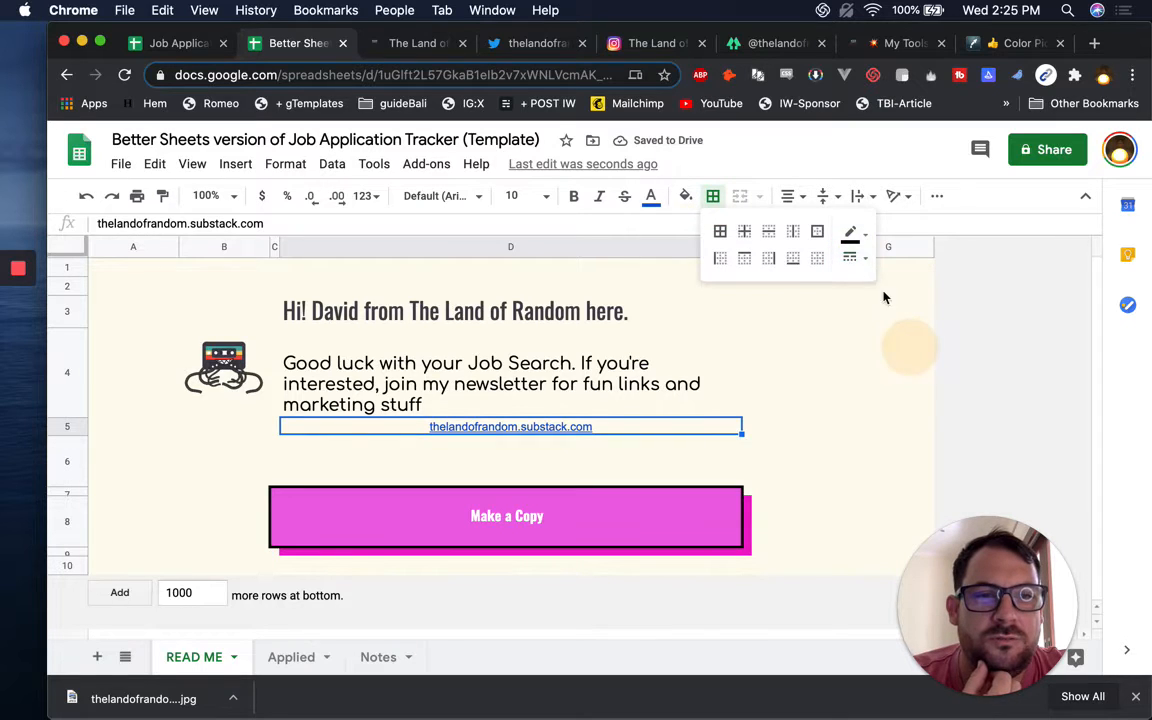
pyautogui.click(851, 232)
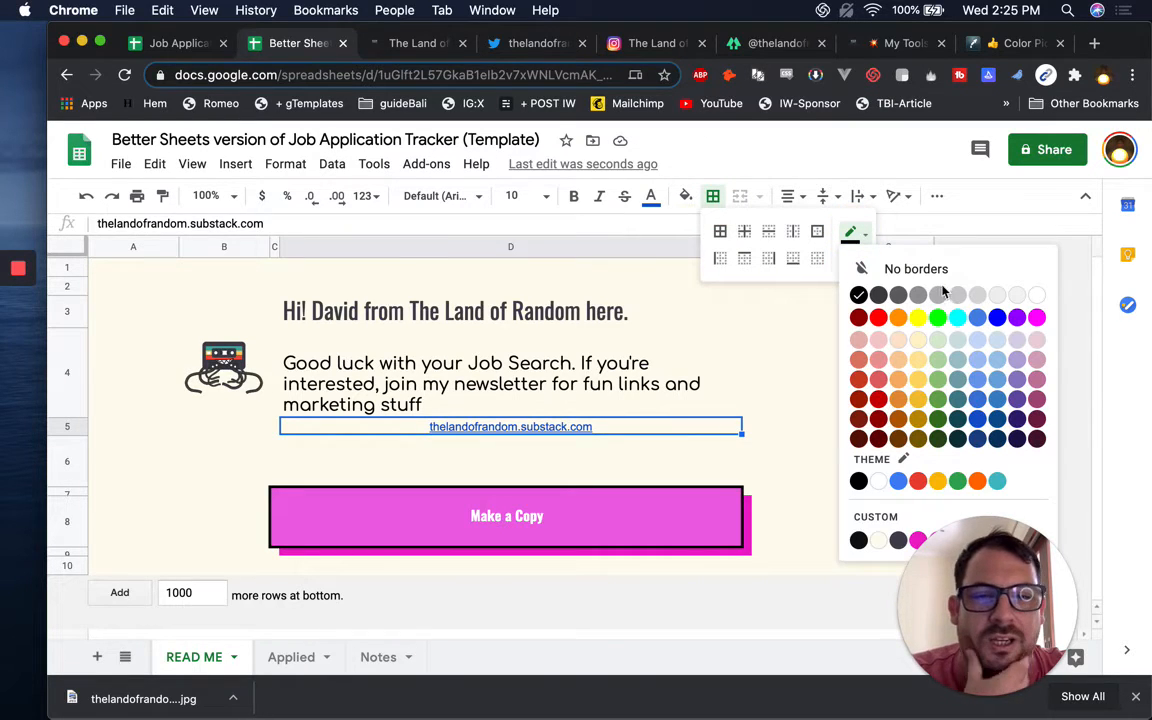
pyautogui.click(1038, 317)
pyautogui.click(681, 333)
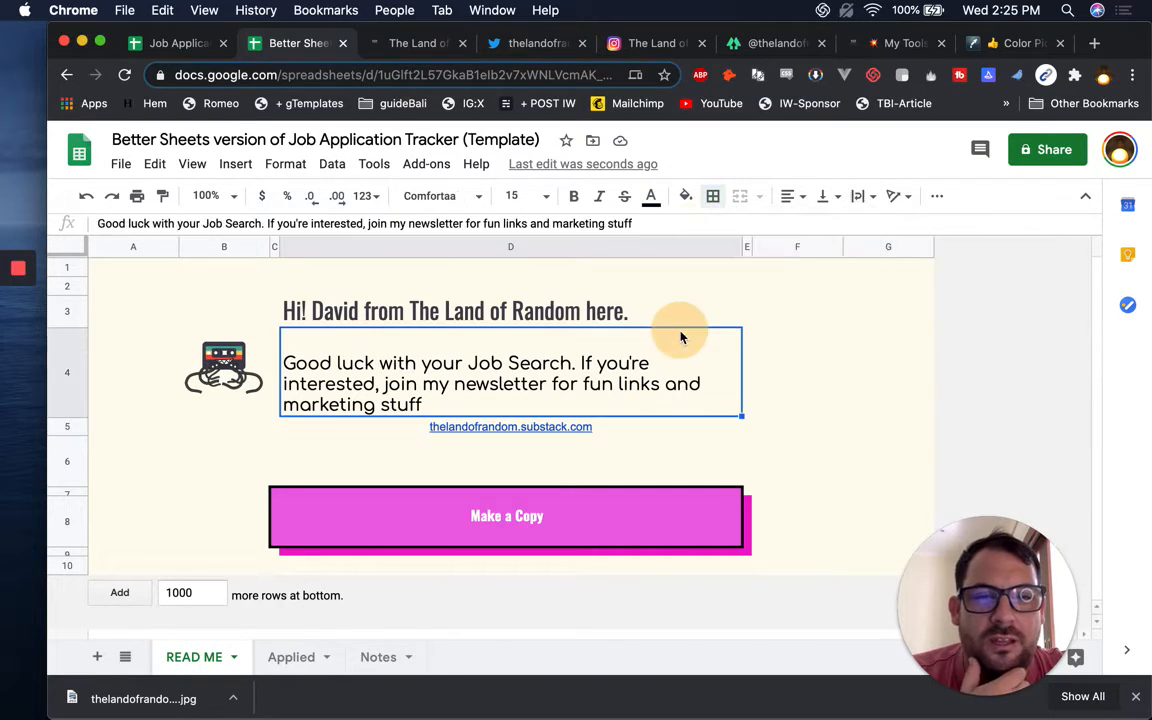
pyautogui.click(680, 430)
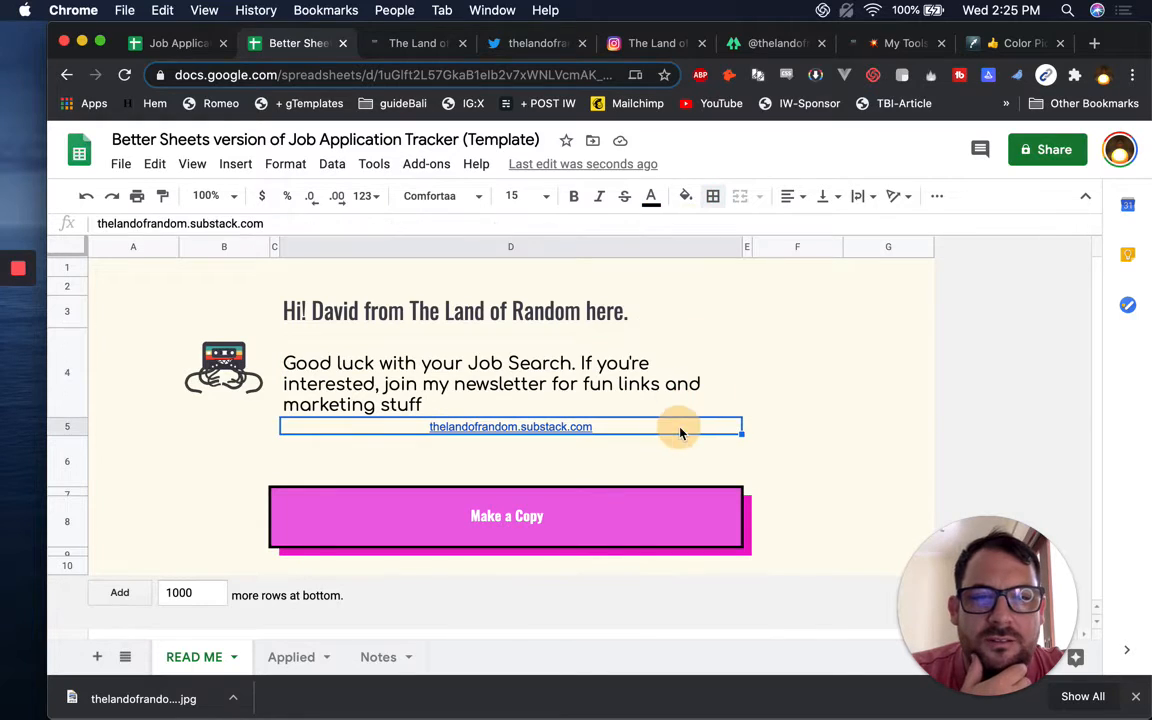
pyautogui.click(713, 198)
pyautogui.click(818, 232)
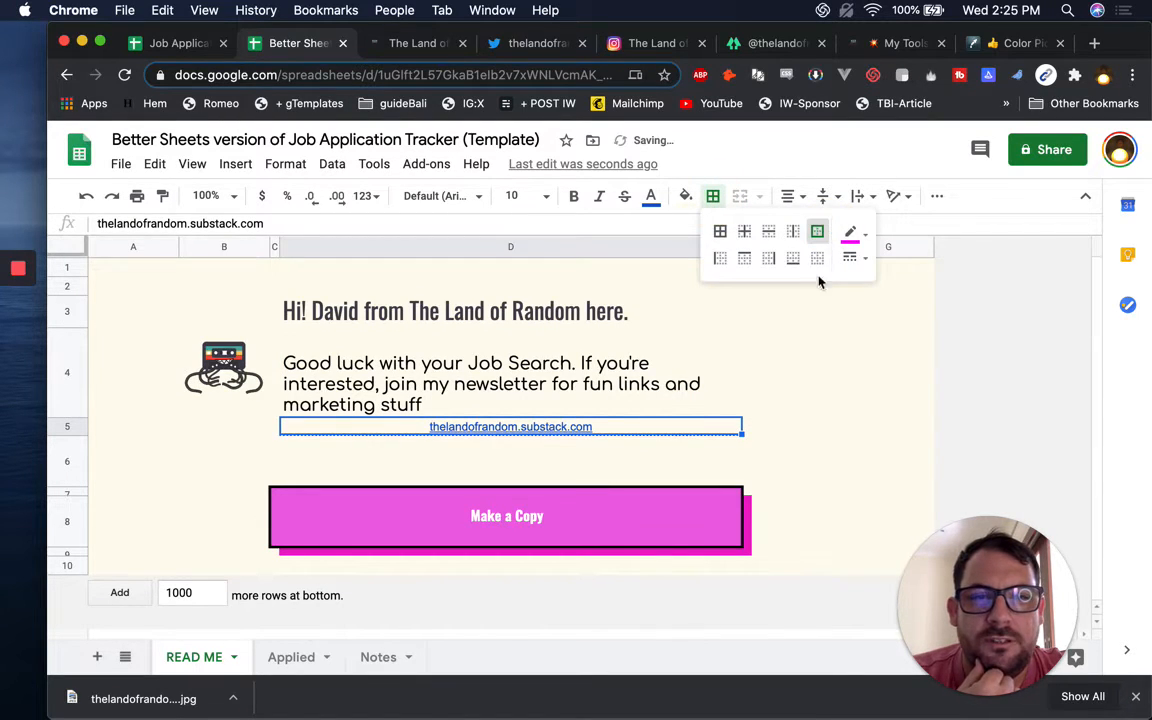
pyautogui.click(803, 408)
pyautogui.click(334, 434)
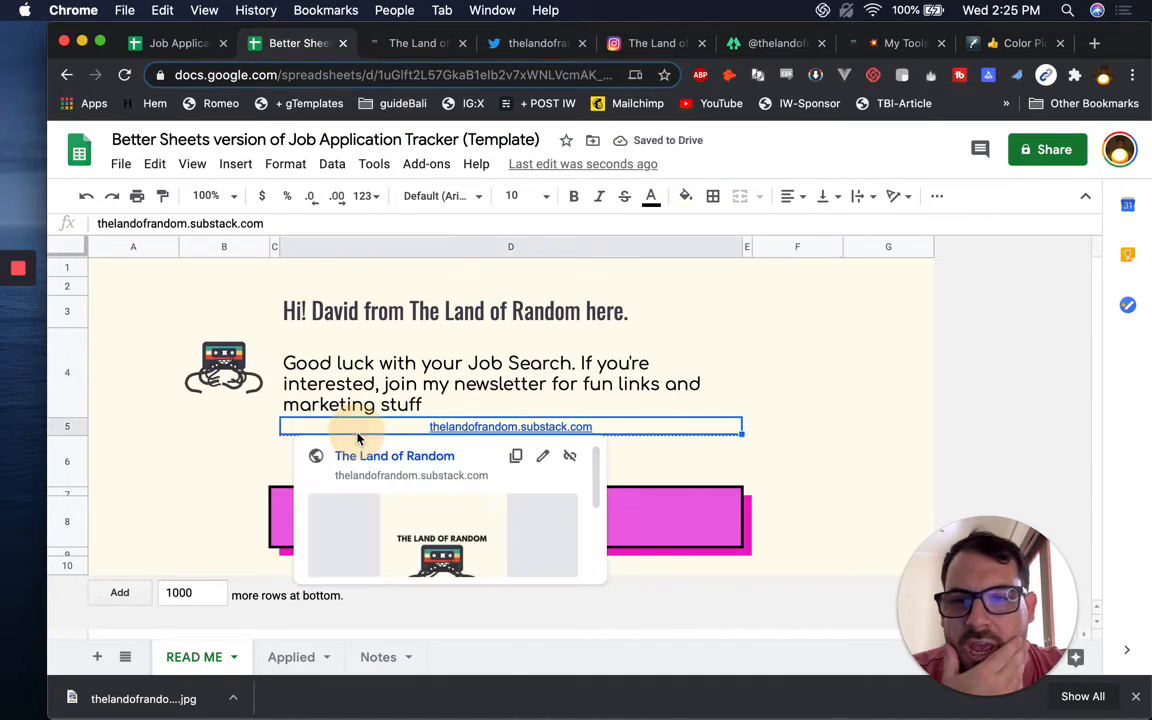
pyautogui.click(68, 433)
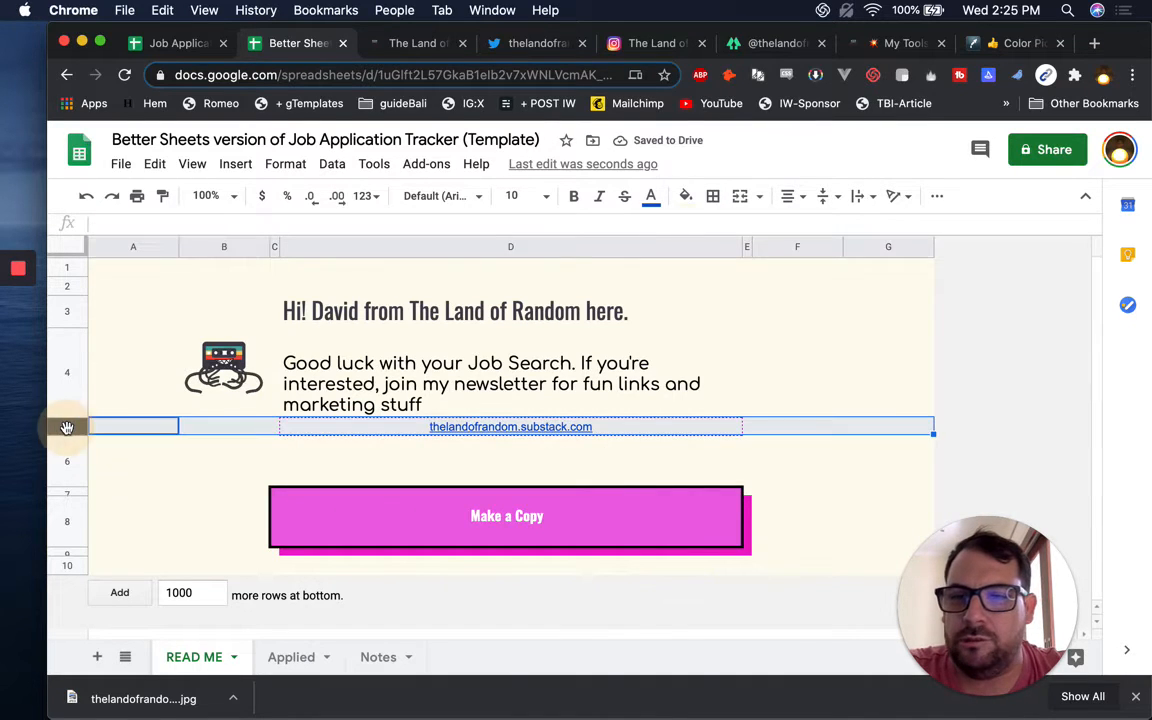
# Drag row 5 slightly taller
pyautogui.moveTo(69, 438); pyautogui.dragTo(68, 450)
pyautogui.click(437, 432)
pyautogui.click(785, 437)
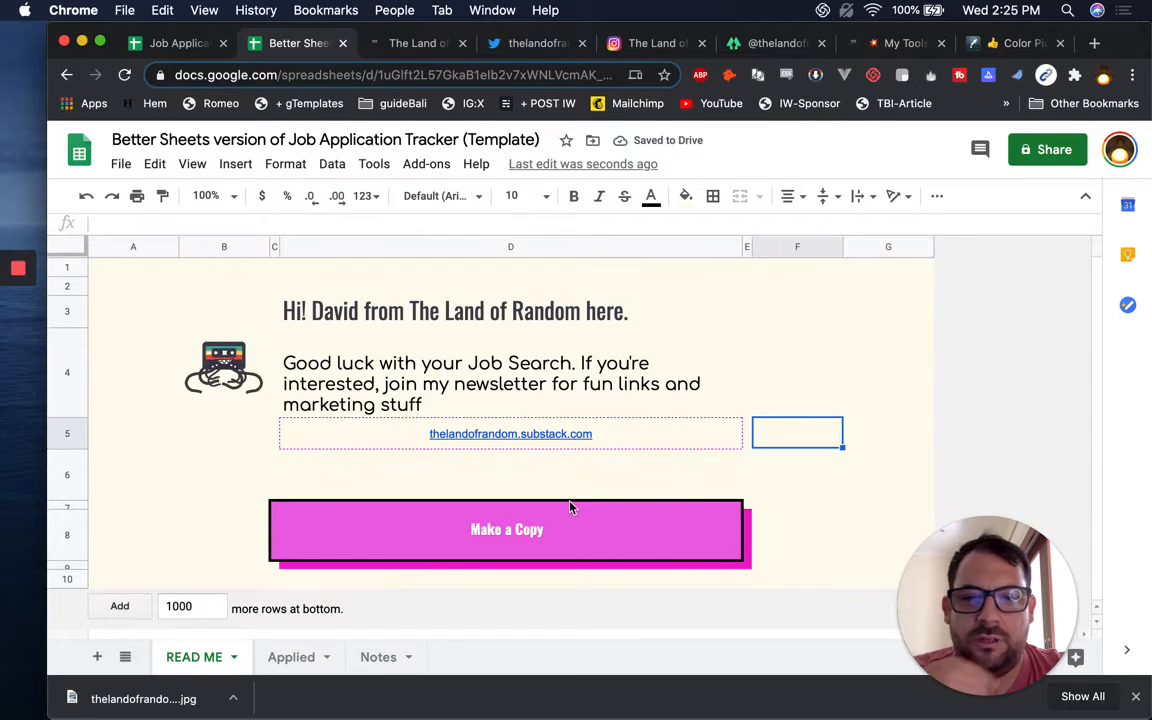
pyautogui.moveTo(714, 439)
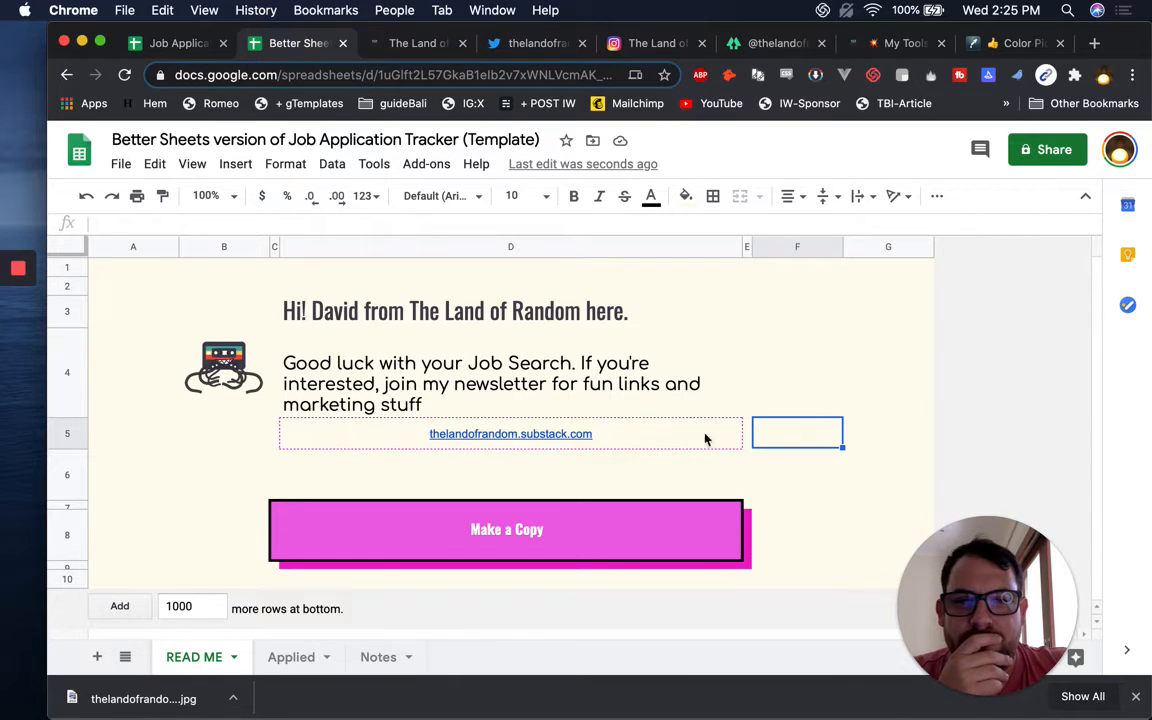
pyautogui.moveTo(478, 550)
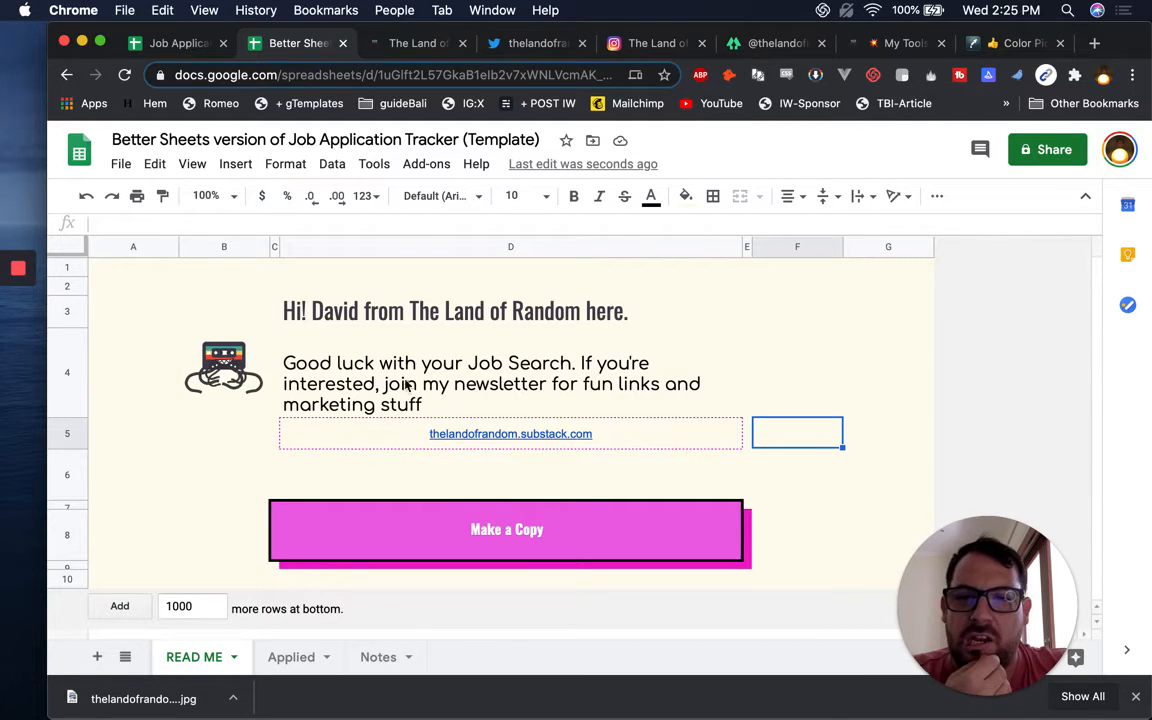
# Centre the Good luck message vertically in D4
pyautogui.click(437, 378)
pyautogui.click(826, 200)
pyautogui.click(846, 225)
pyautogui.click(820, 389)
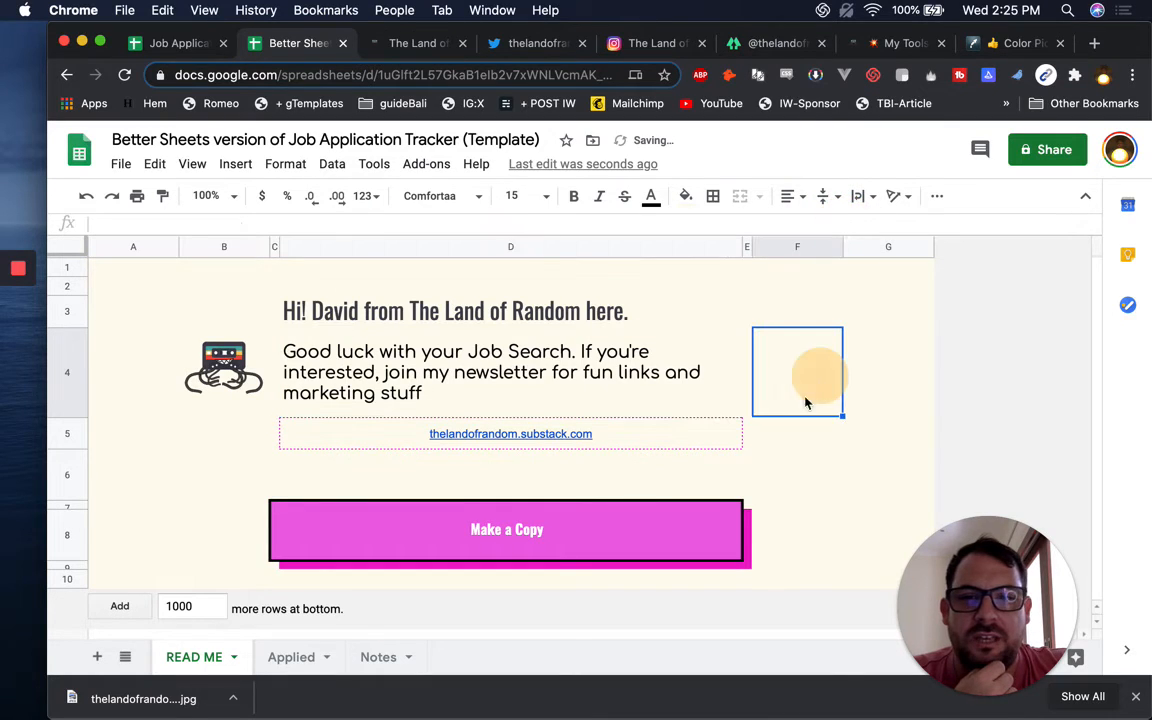
# Shrink empty row 6 to 15 pixels tall
pyautogui.click(72, 378)
pyautogui.click(69, 478)
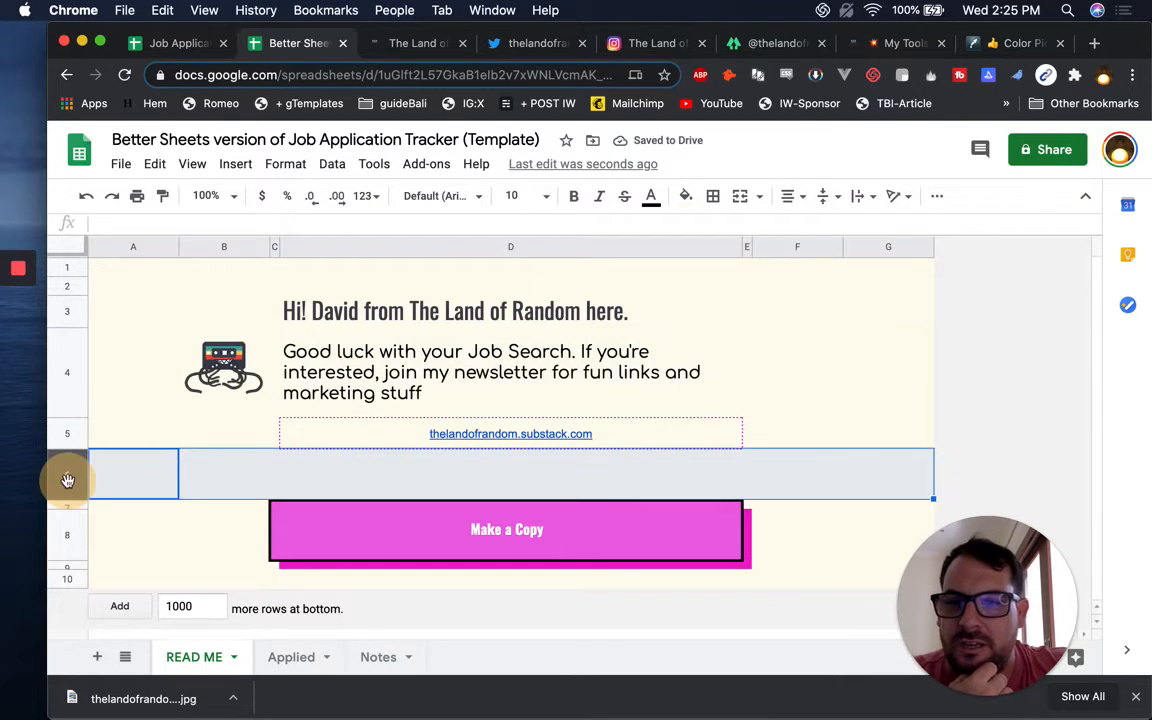
pyautogui.rightClick(69, 484)
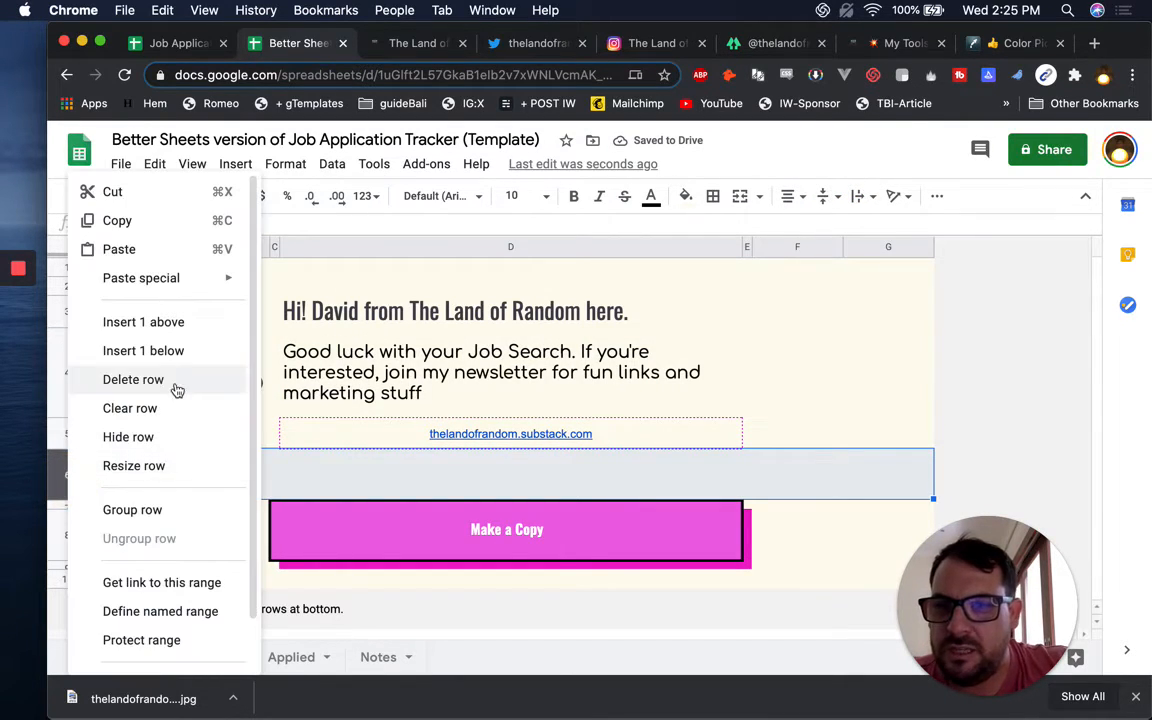
pyautogui.click(150, 466)
pyautogui.write('15')
pyautogui.press('Return')
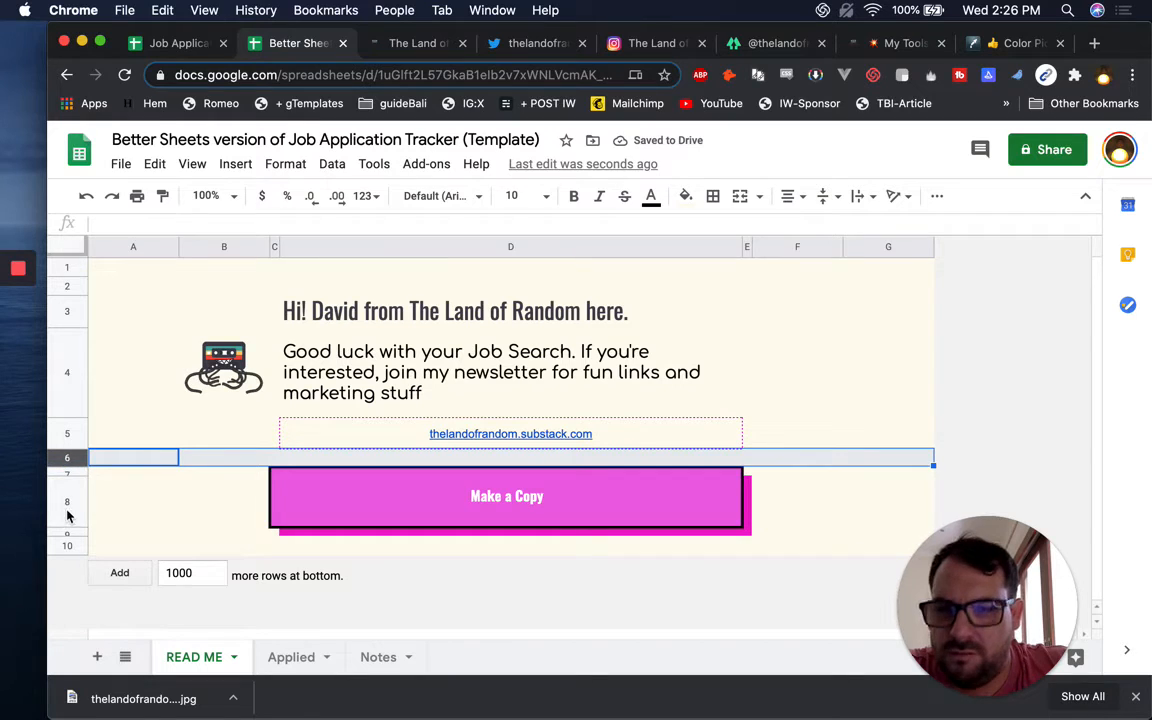
pyautogui.click(68, 431)
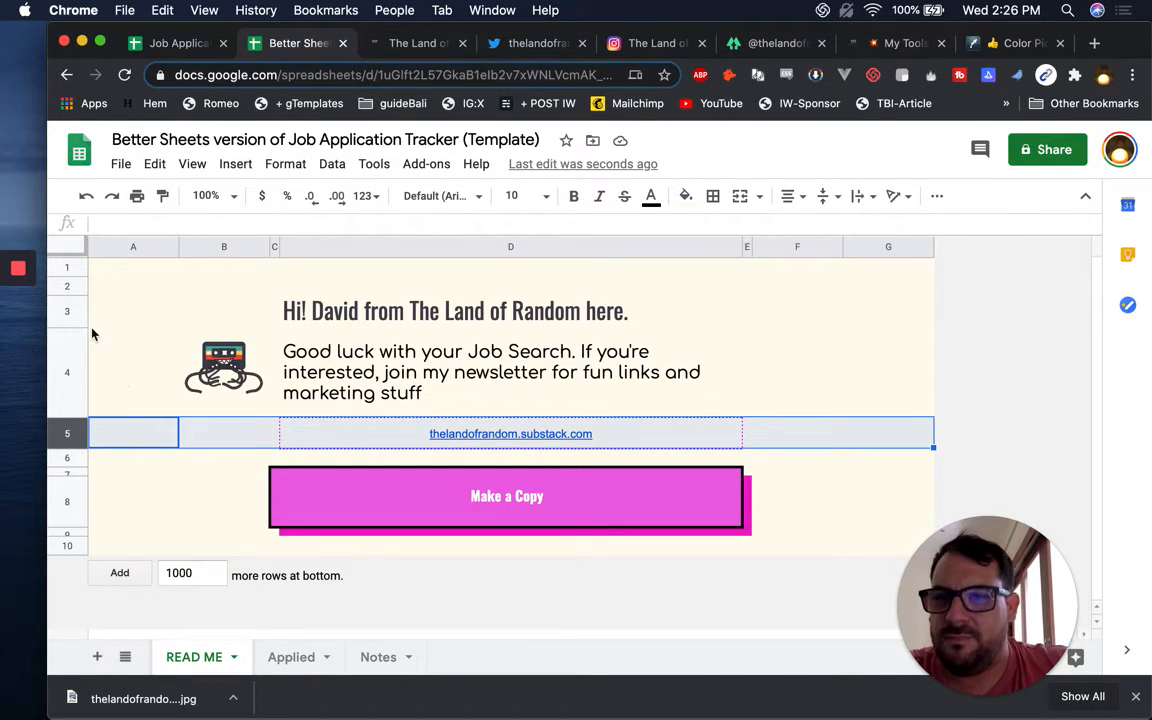
pyautogui.click(488, 305)
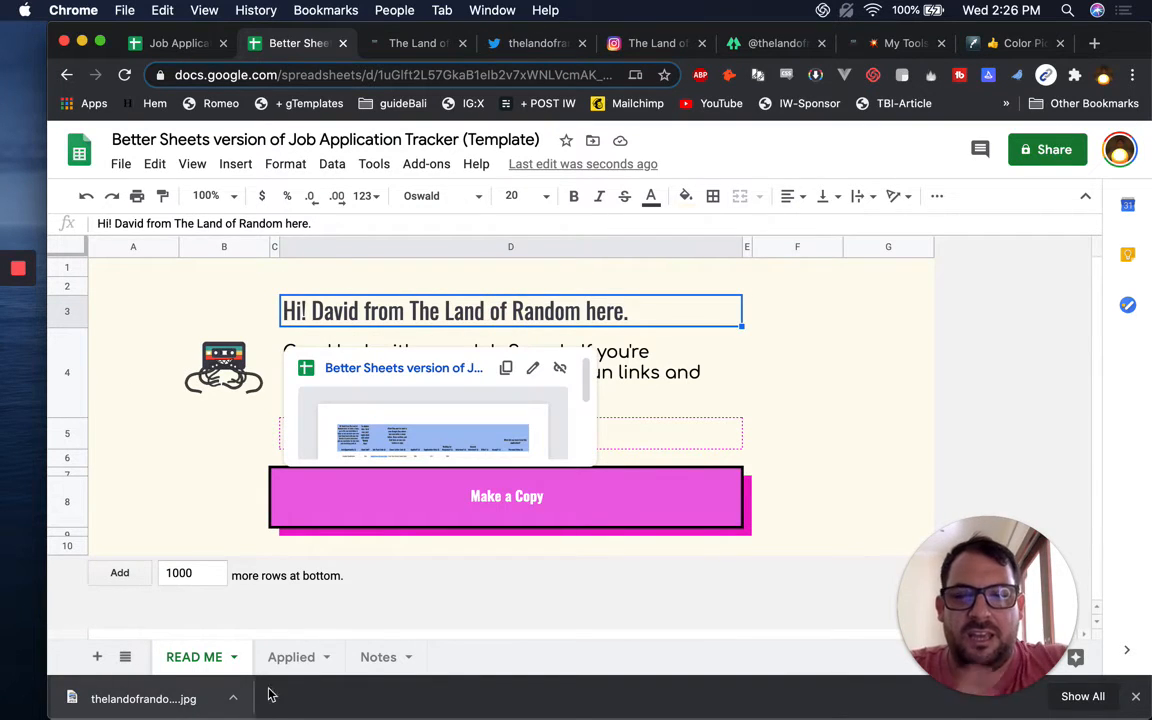
pyautogui.click(697, 354)
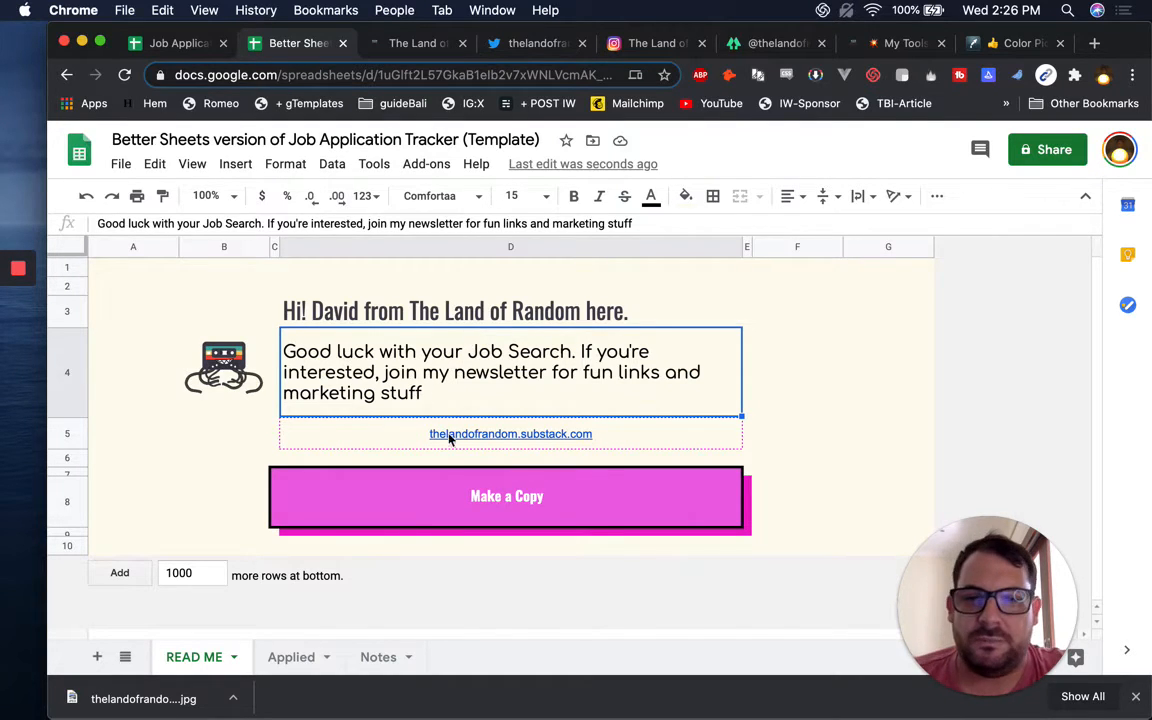
pyautogui.click(535, 495)
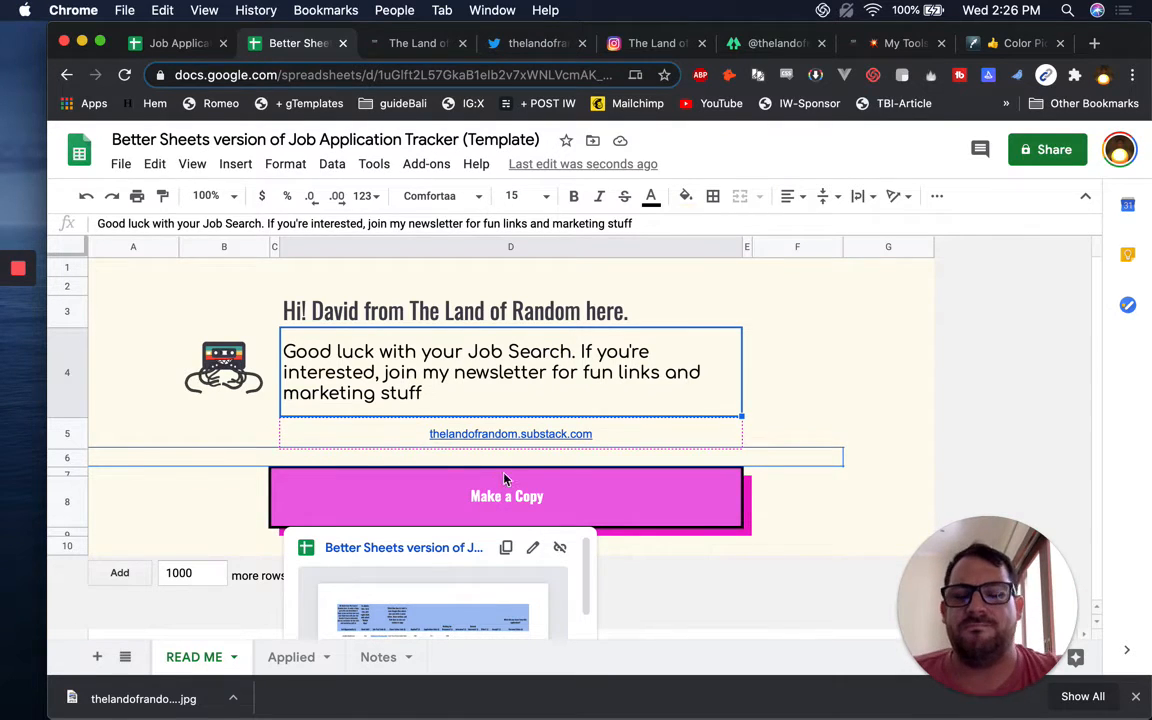
# Set the Make a Copy button text to font size 40
pyautogui.click(524, 517)
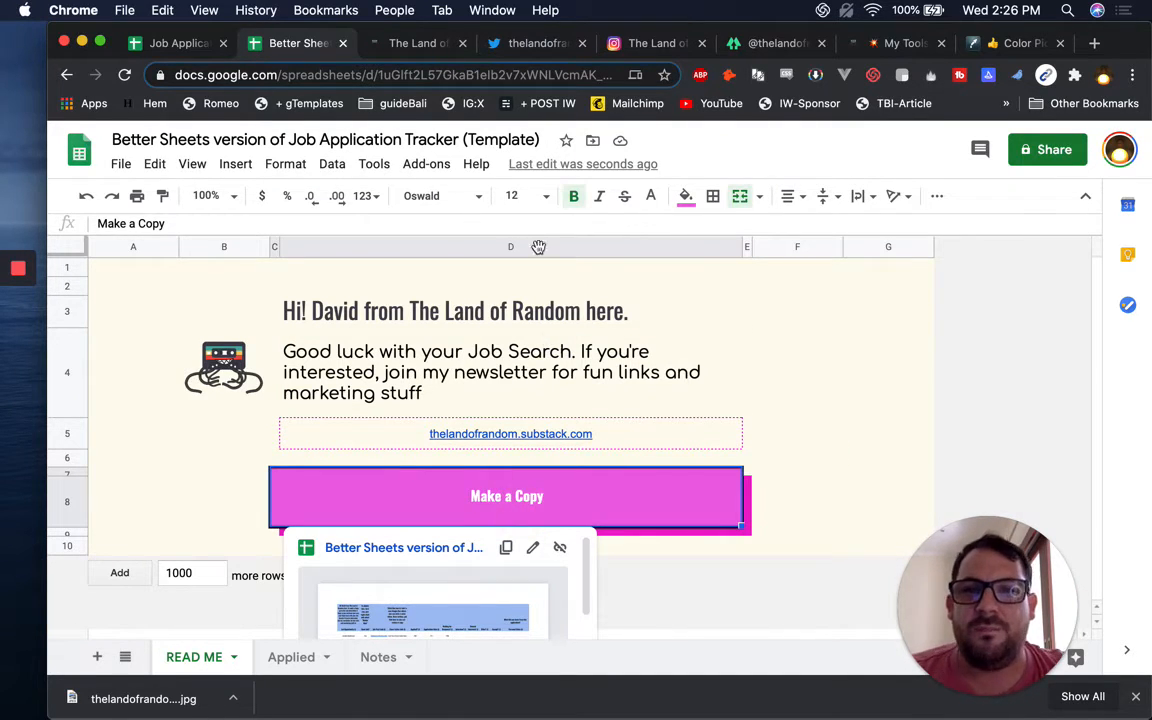
pyautogui.click(516, 192)
pyautogui.write('40')
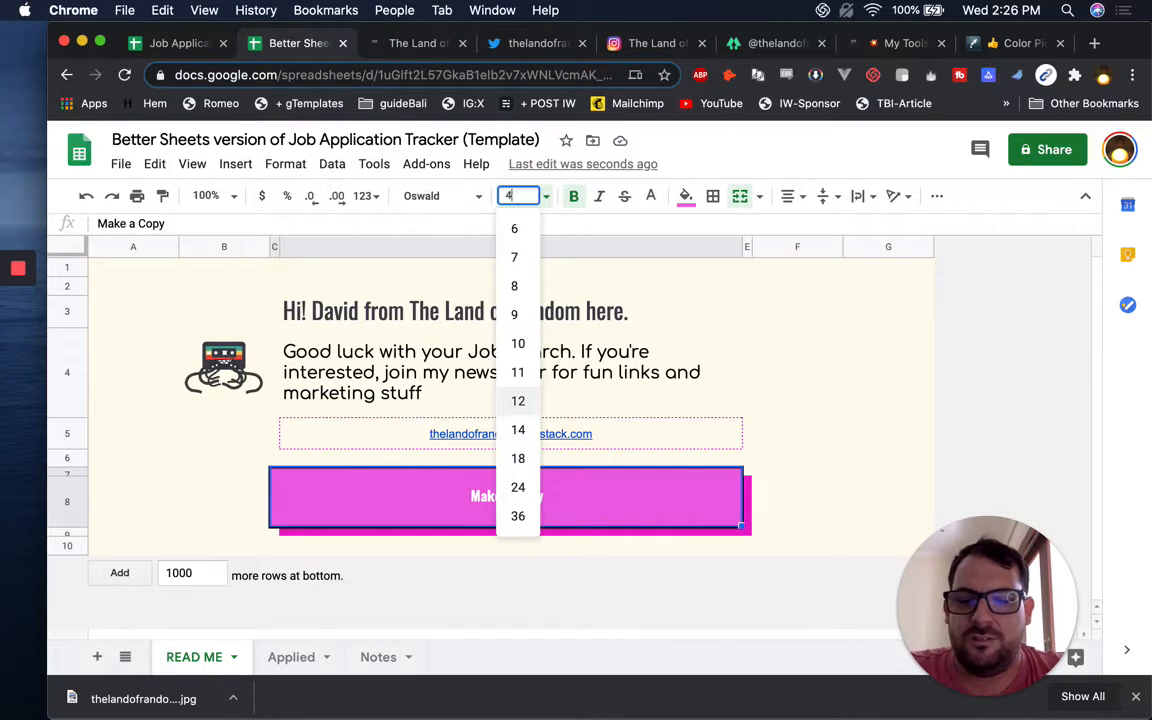
pyautogui.press('Return')
pyautogui.click(851, 410)
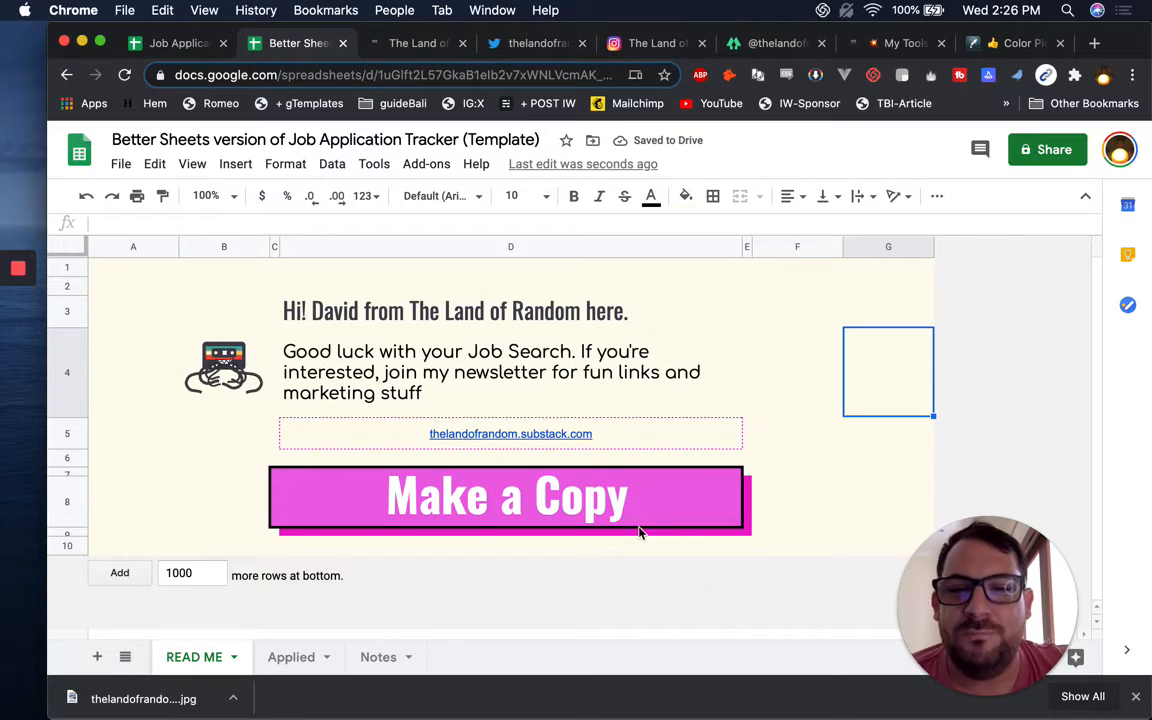
pyautogui.click(368, 310)
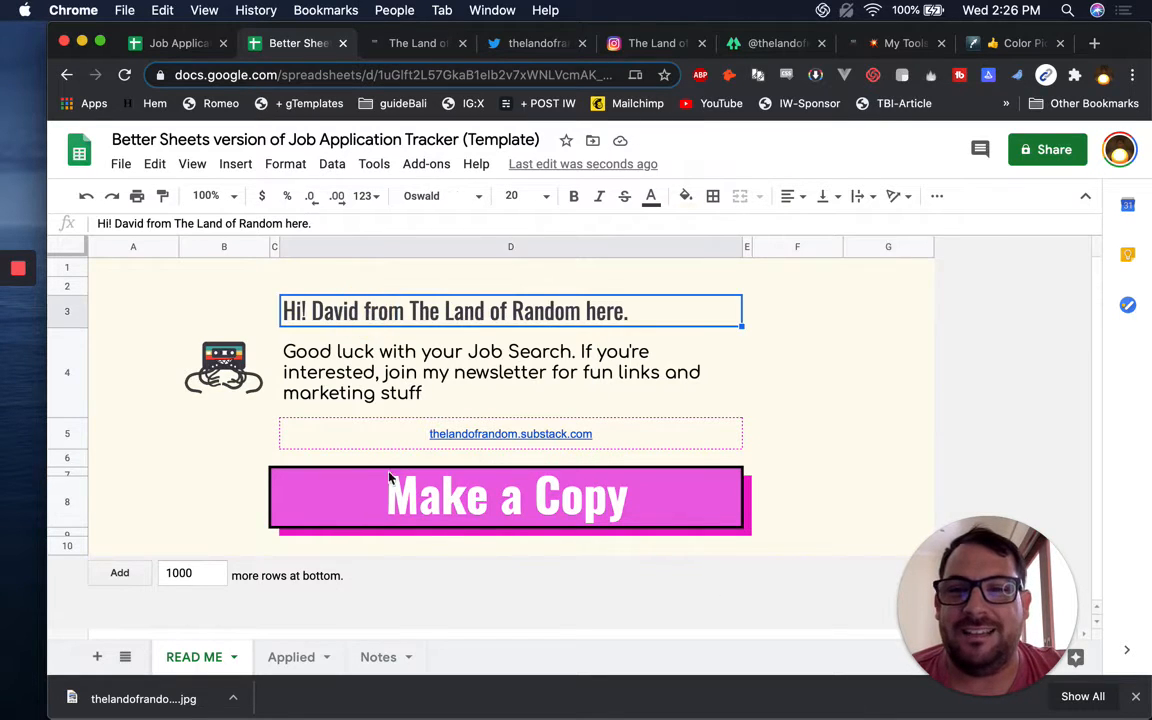
pyautogui.moveTo(505, 502)
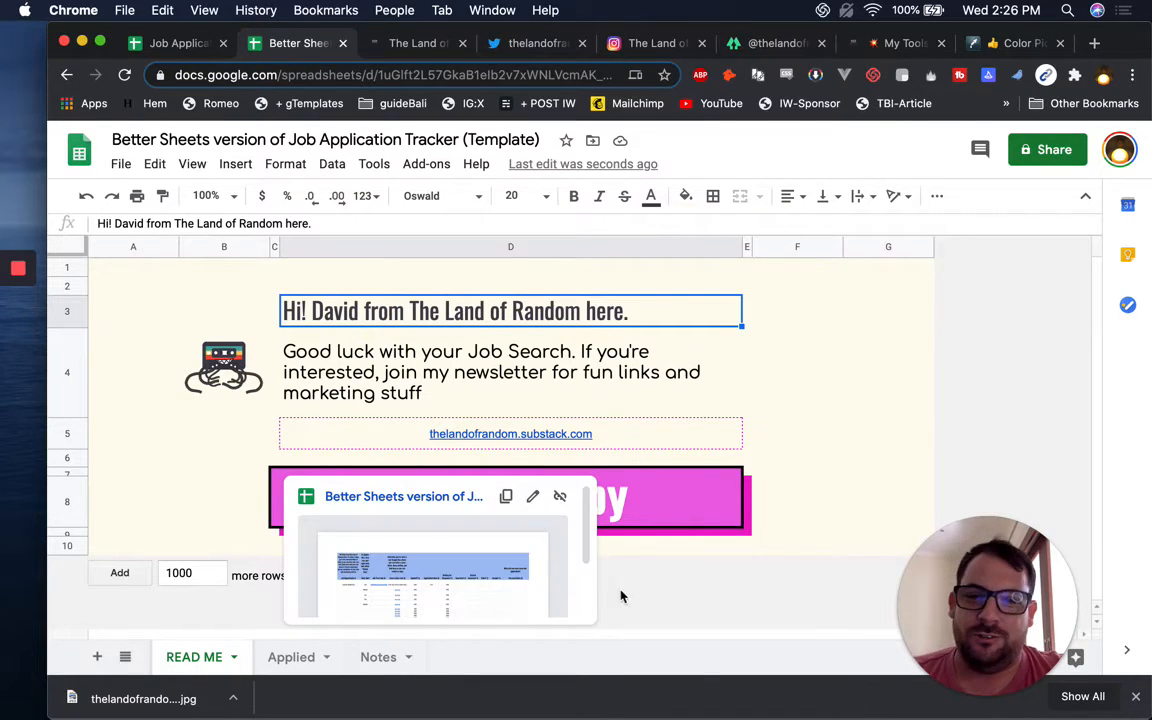
pyautogui.click(660, 508)
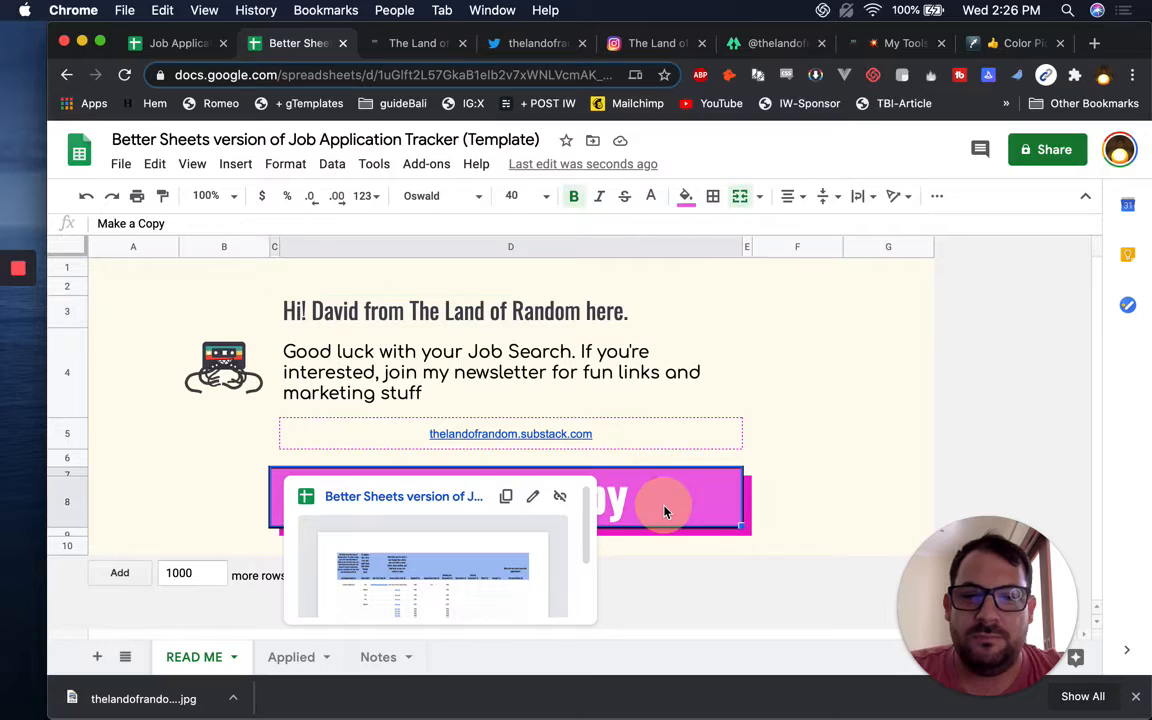
# Test the copied Make a Copy link in a private window, which shows a login page
pyautogui.click(506, 497)
pyautogui.press('super+shift+n')
pyautogui.press('super+v')
pyautogui.press('Return')
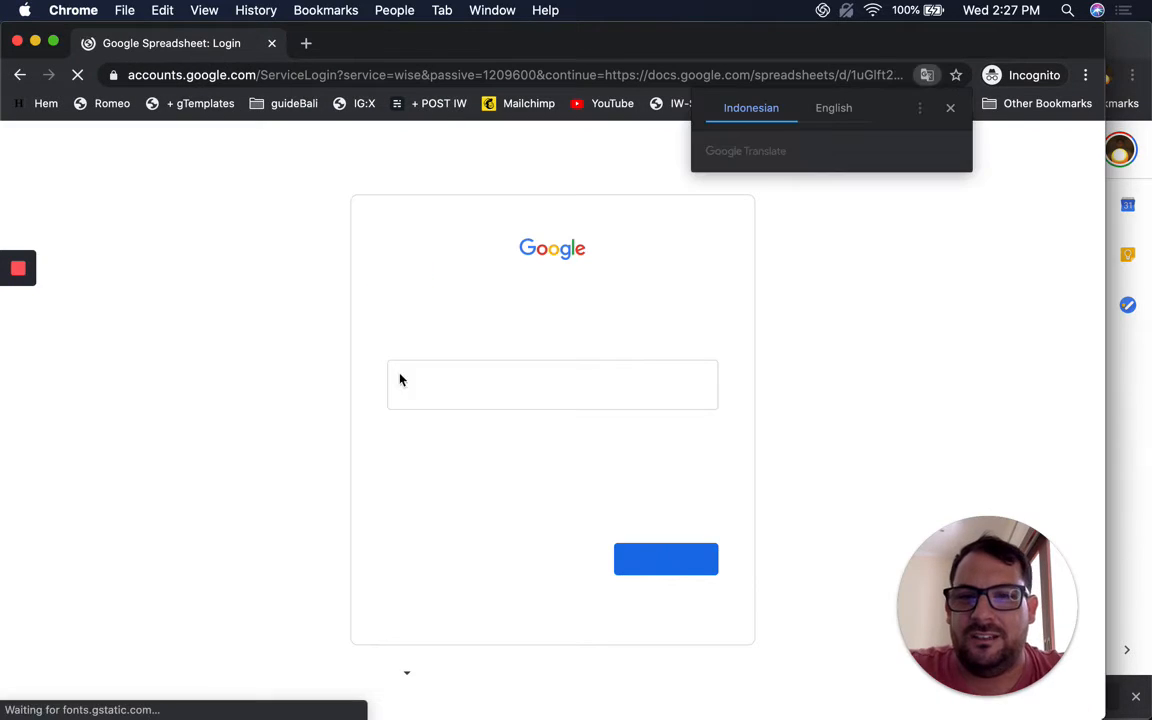
pyautogui.press('super+w')
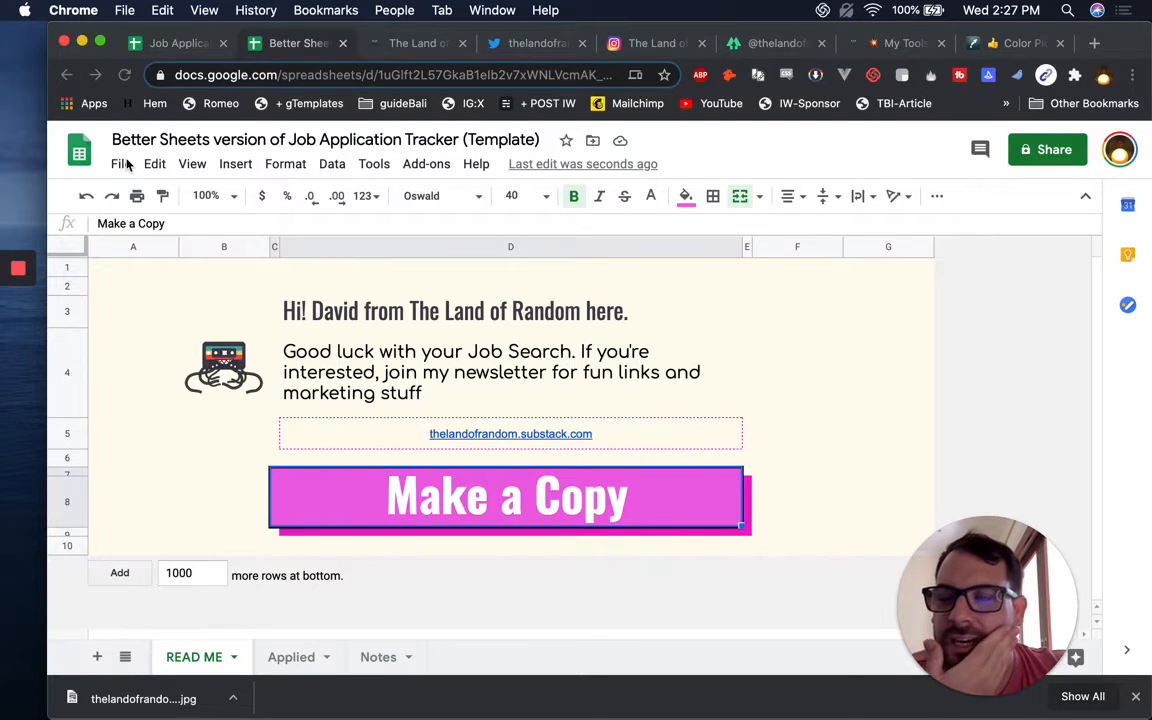
# Change sharing so anyone with the link can view the sheet
pyautogui.click(121, 163)
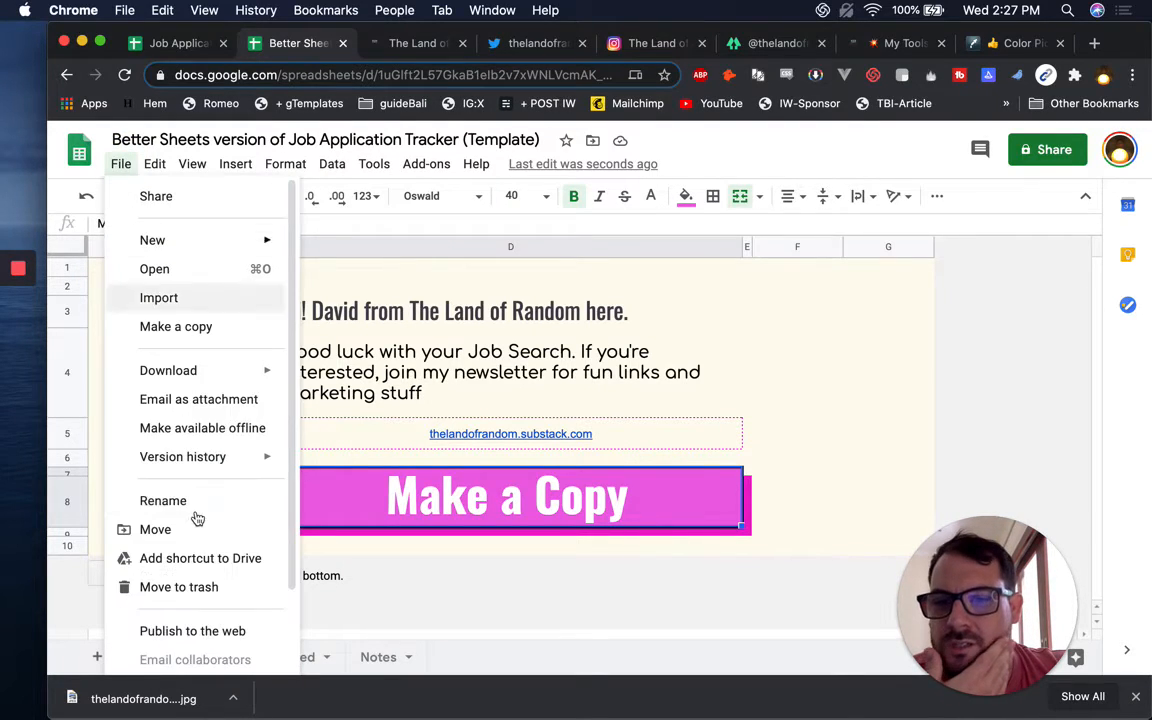
pyautogui.click(1037, 152)
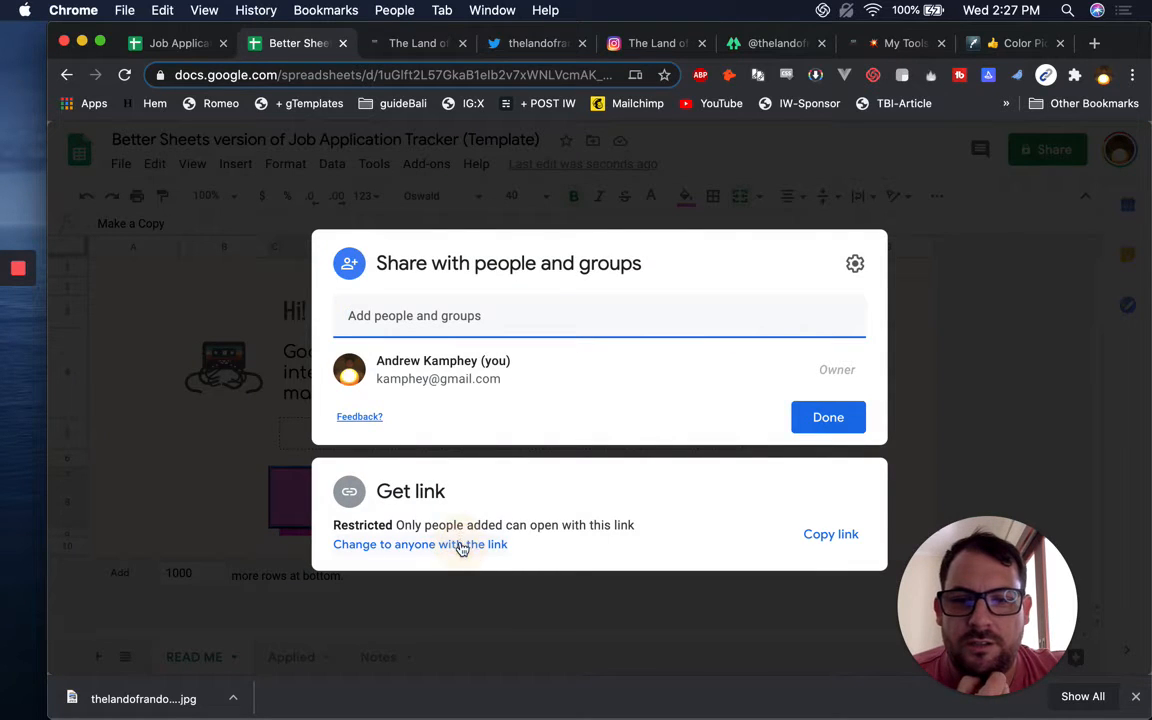
pyautogui.click(462, 546)
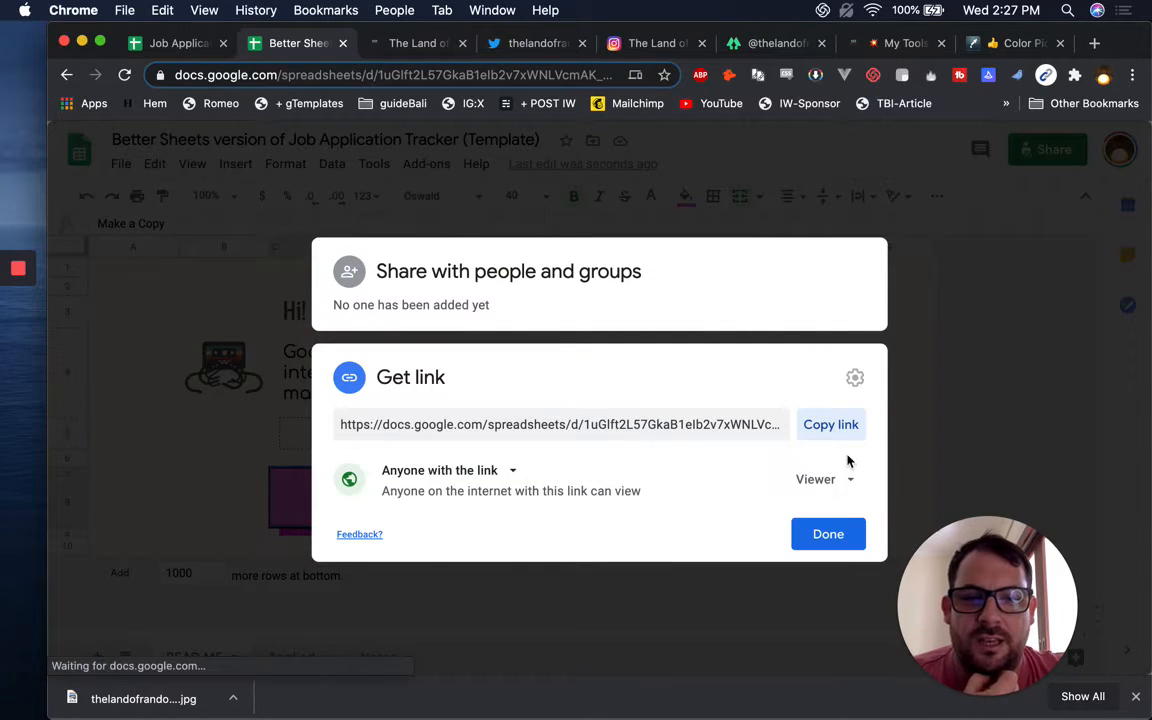
pyautogui.click(822, 532)
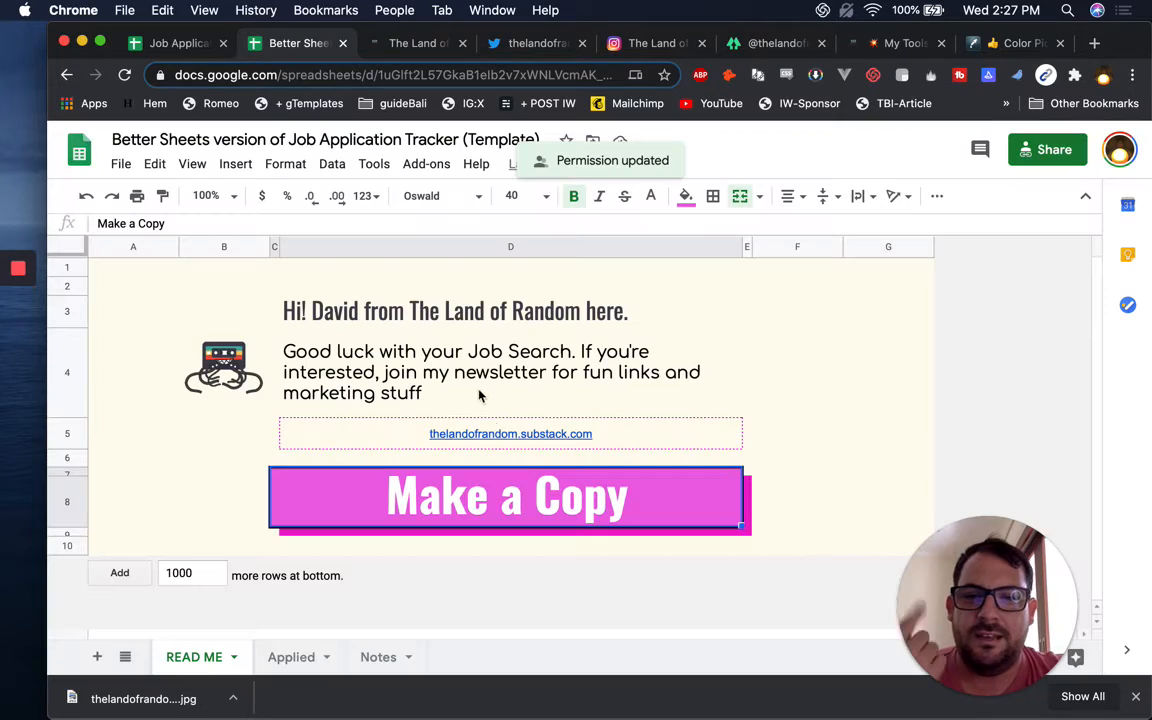
# Copy the Make a Copy link again and retest it in a private window
pyautogui.click(506, 500)
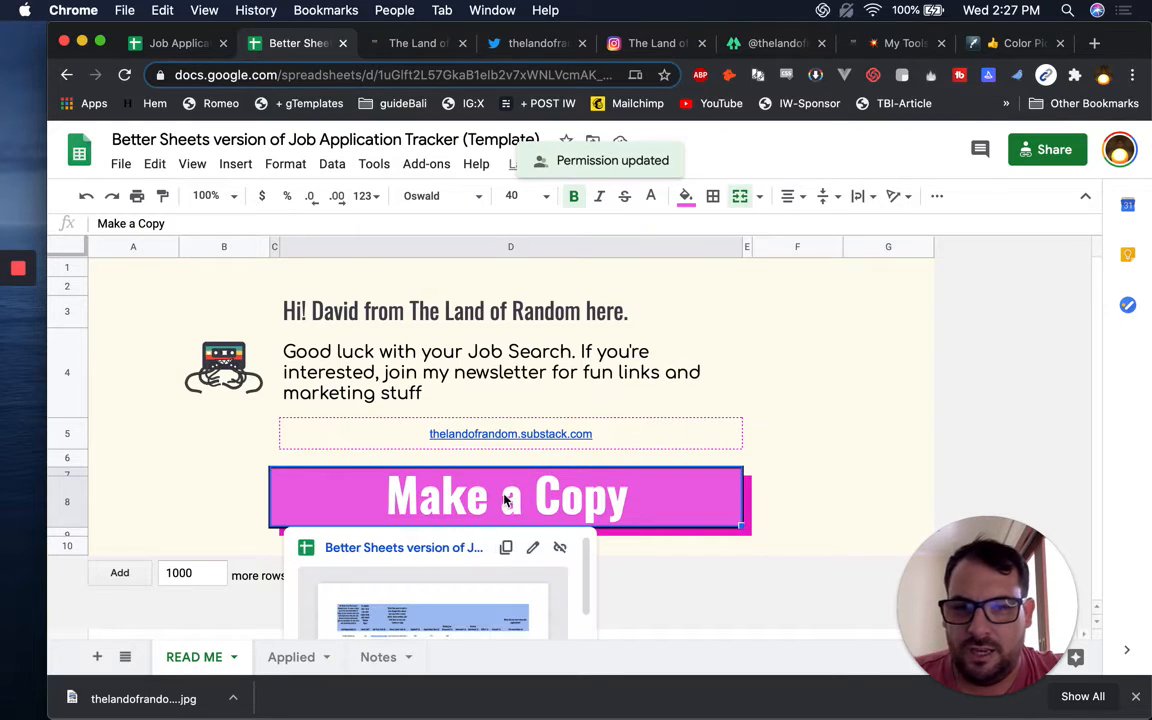
pyautogui.click(507, 549)
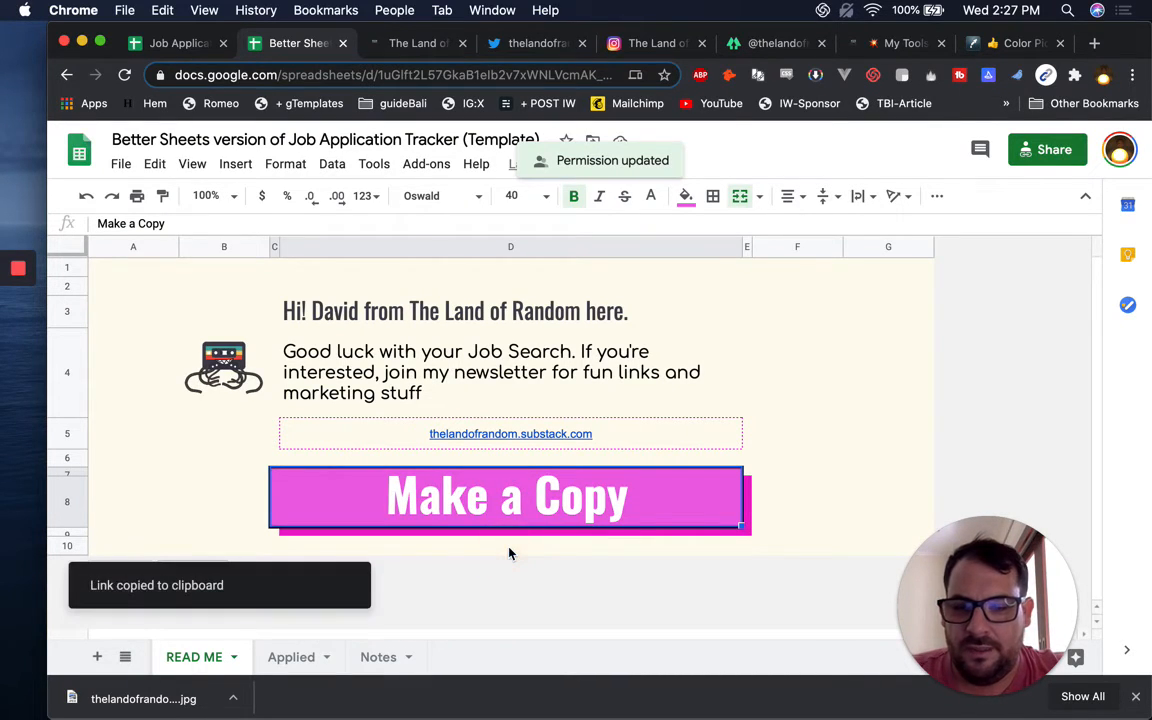
pyautogui.press('super+shift+n')
pyautogui.press('super+v')
pyautogui.press('Return')
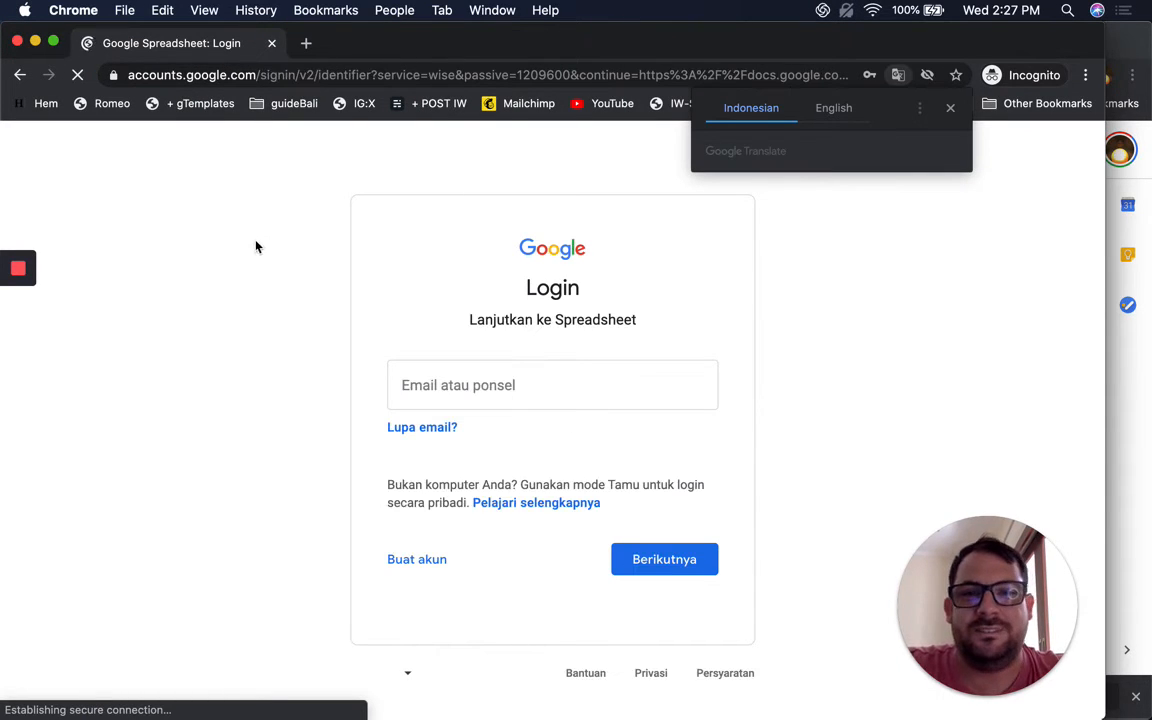
pyautogui.click(247, 239)
pyautogui.press('super+w')
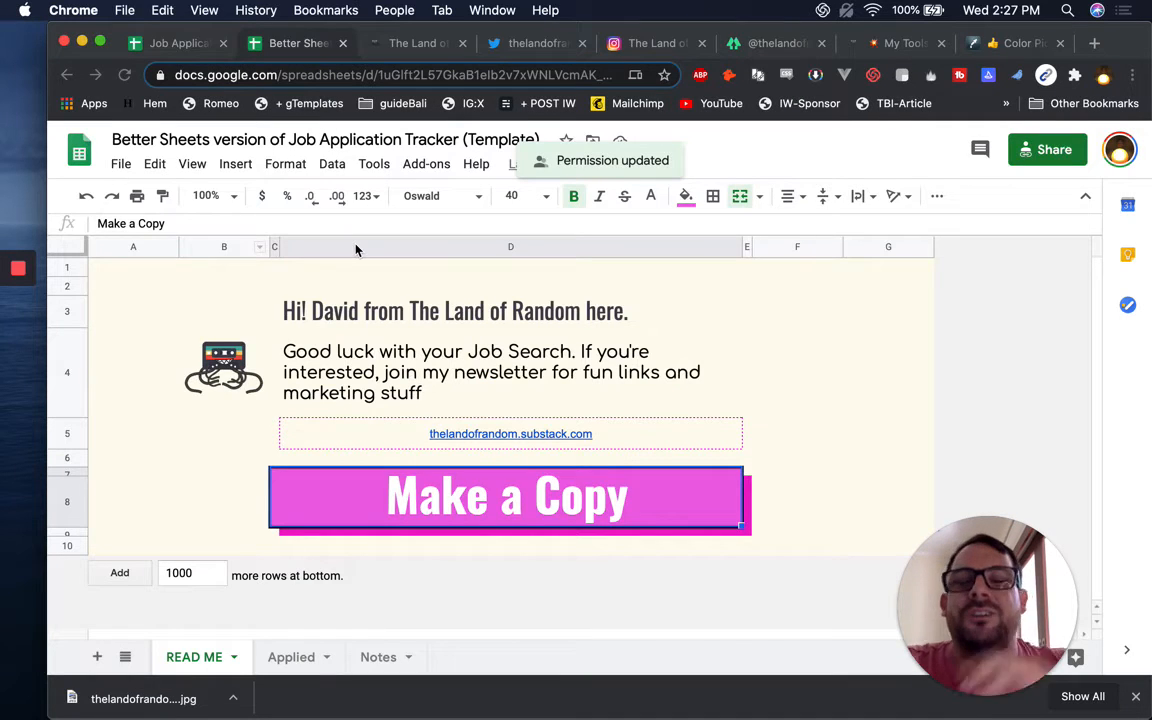
# Open the copied Make a Copy link in a full-screen window of another browser profile
pyautogui.click(441, 10)
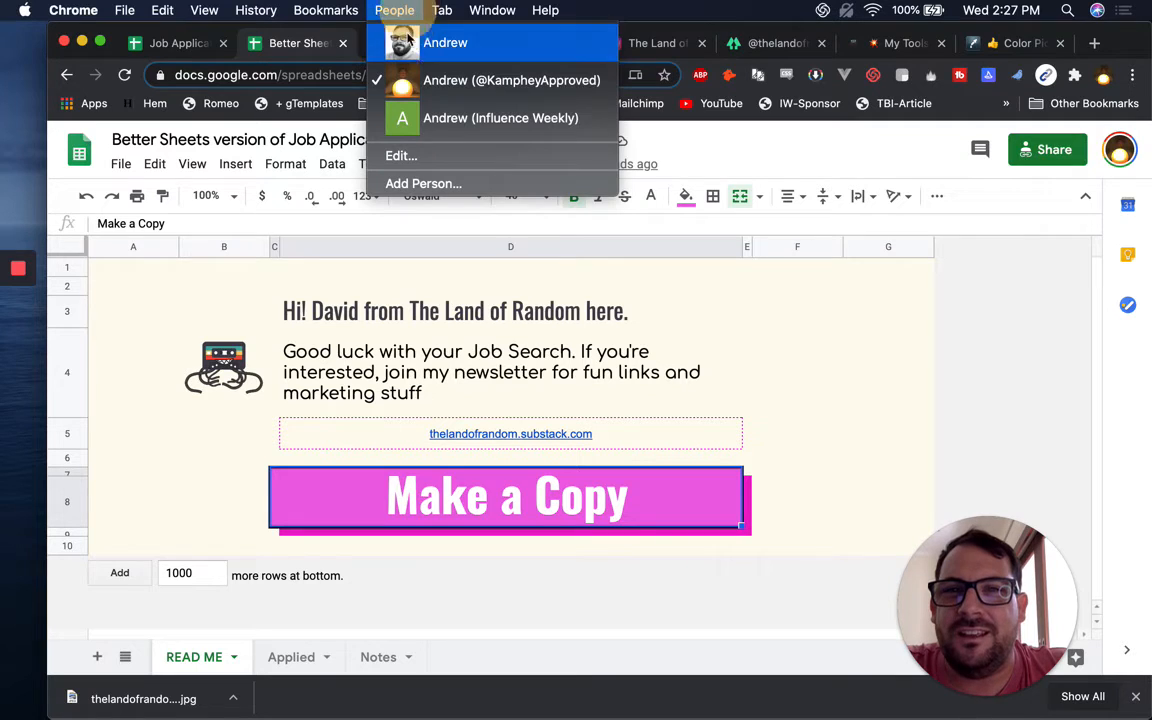
pyautogui.click(441, 120)
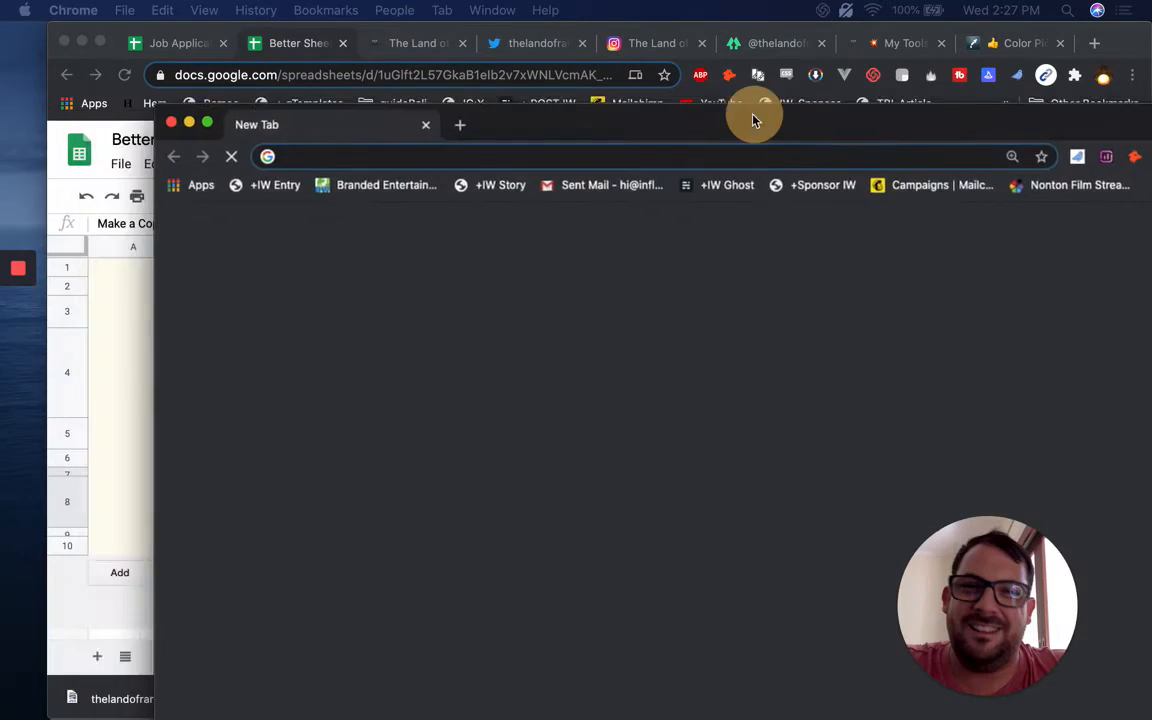
pyautogui.moveTo(753, 116); pyautogui.dragTo(606, 36)
pyautogui.doubleClick(607, 36)
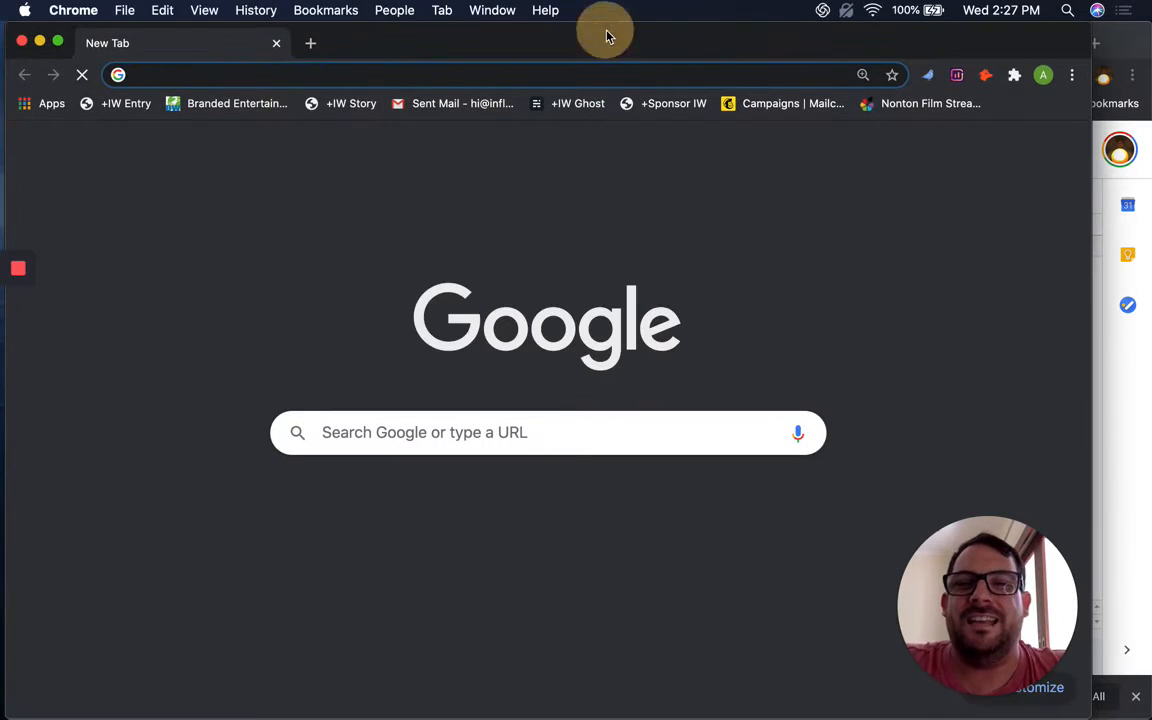
pyautogui.press('super+v')
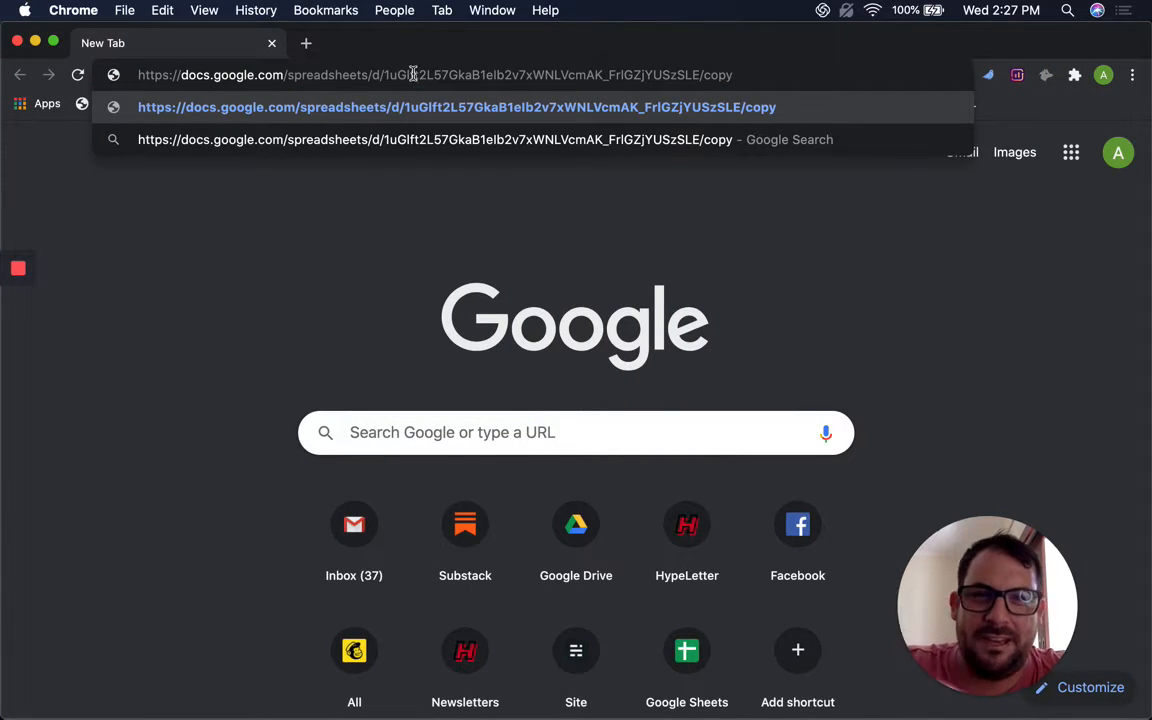
pyautogui.press('Return')
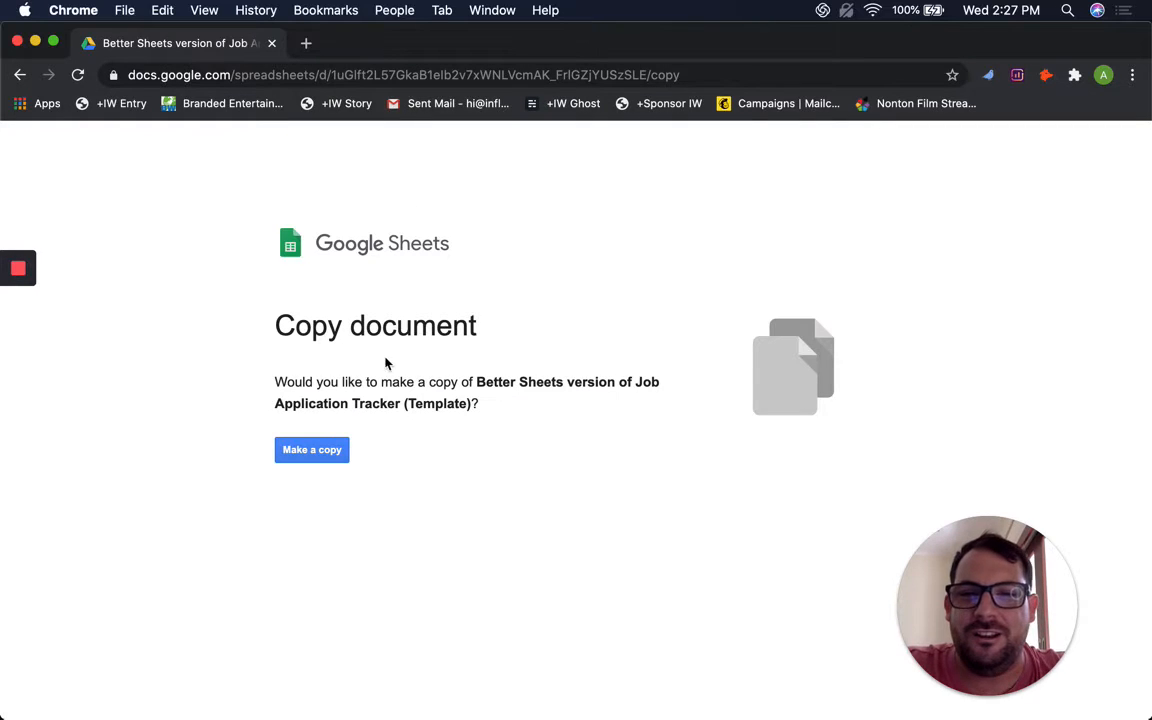
pyautogui.moveTo(494, 384); pyautogui.dragTo(594, 423)
pyautogui.click(484, 423)
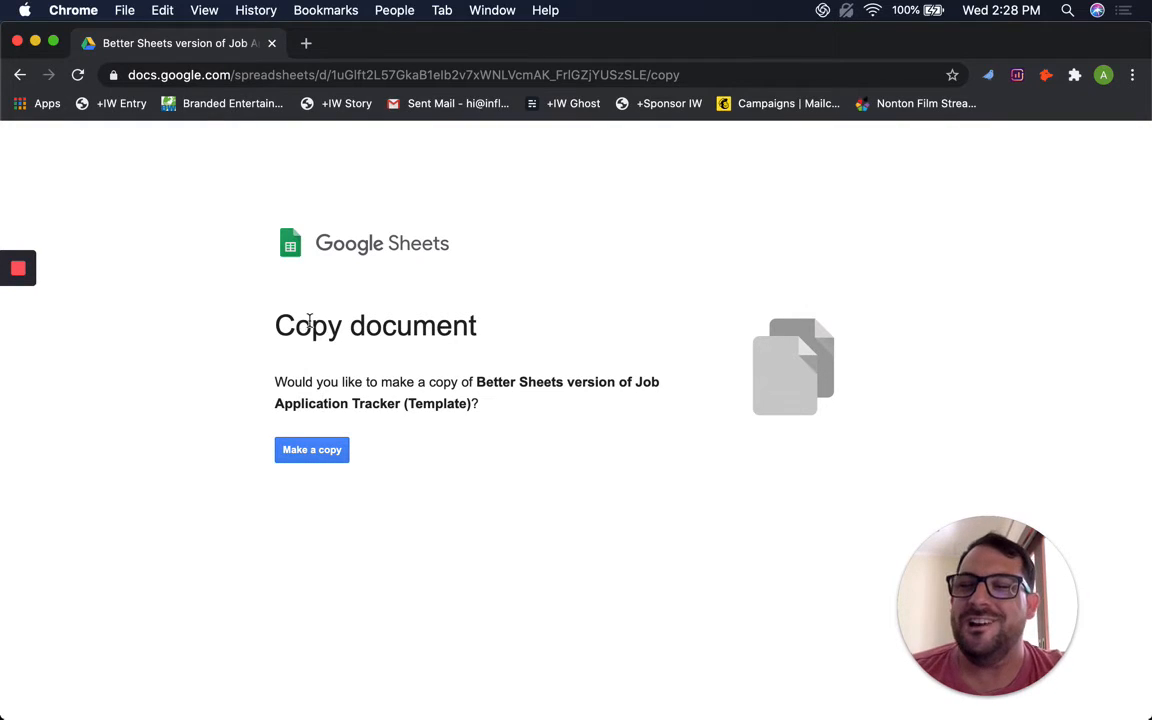
# Close the Copy document page and preview the Make a Copy cell's link on READ ME
pyautogui.click(273, 44)
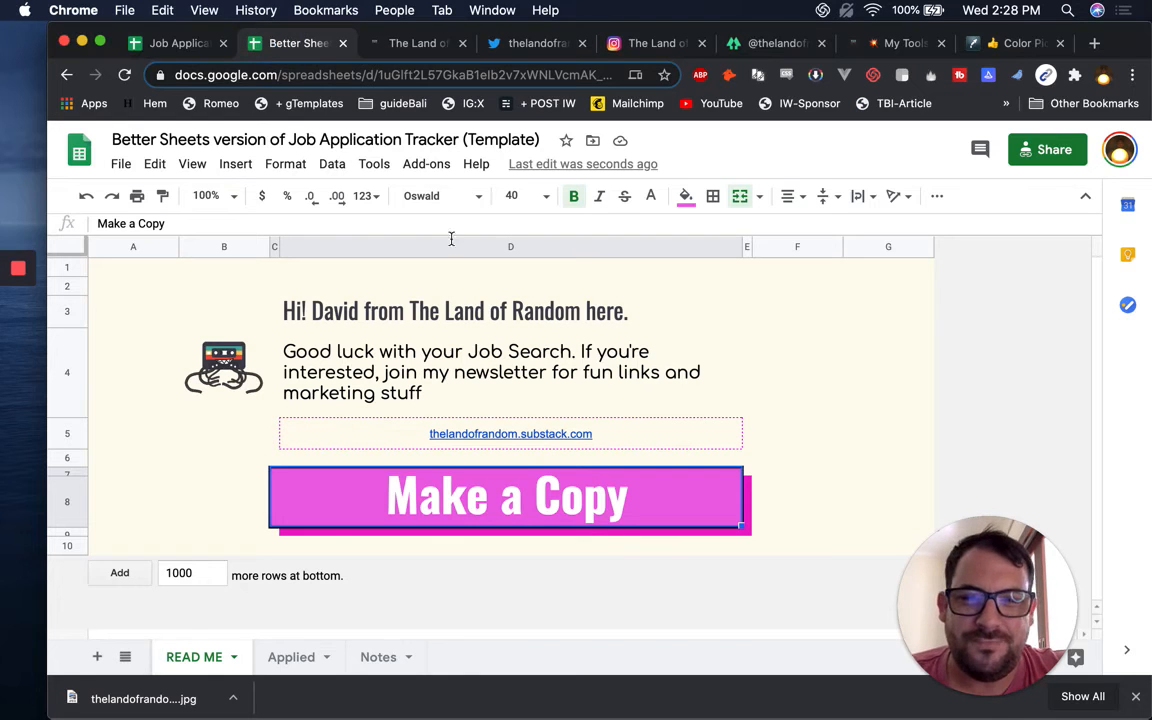
pyautogui.moveTo(462, 516)
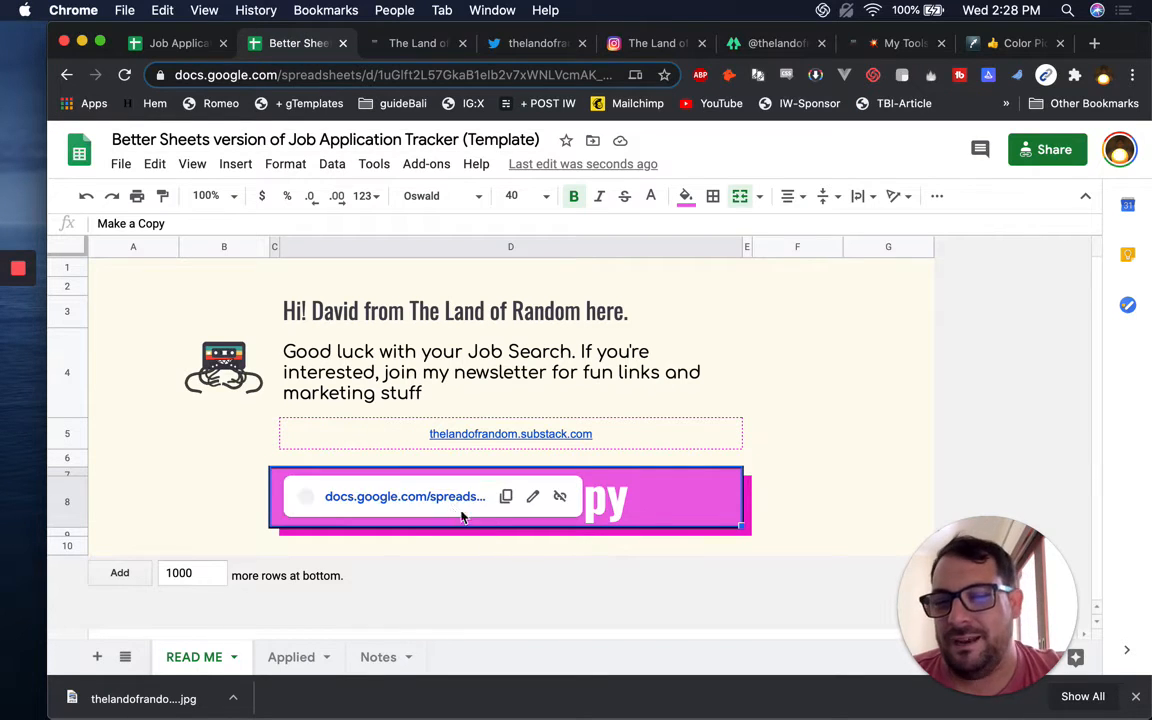
pyautogui.click(658, 496)
pyautogui.click(800, 458)
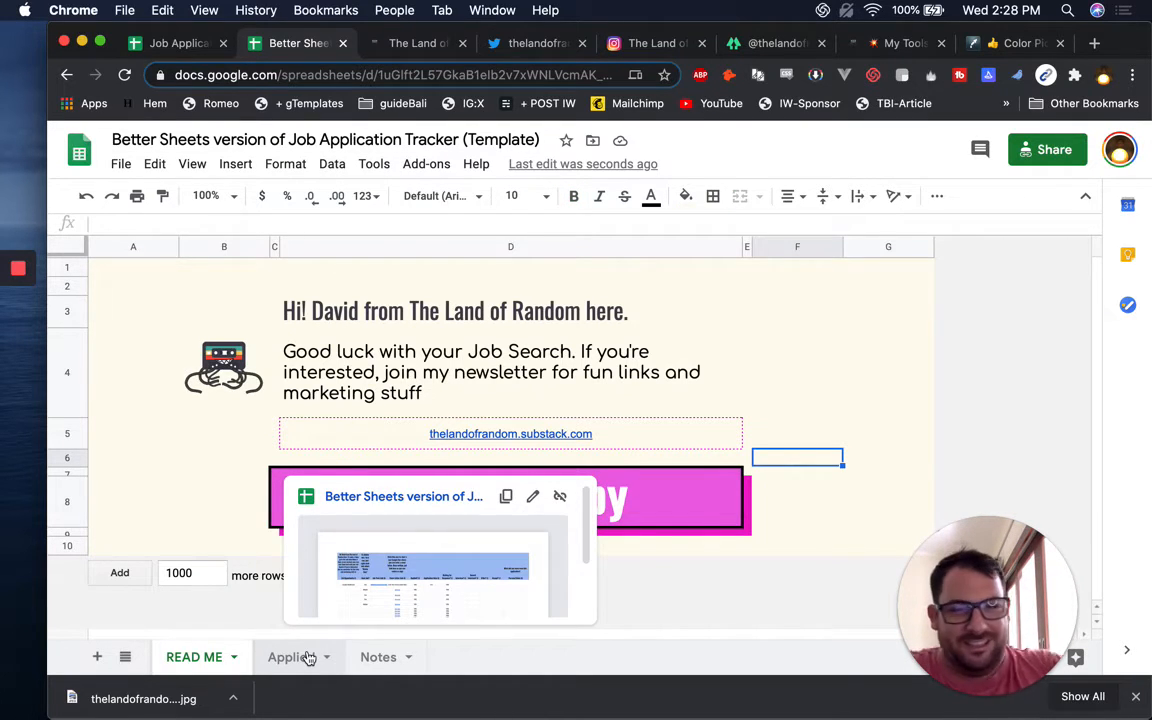
# On the Notes sheet, tick B5 'Add READ ME Page' and change C6 to 'Add SETTINGS Page'
pyautogui.click(379, 657)
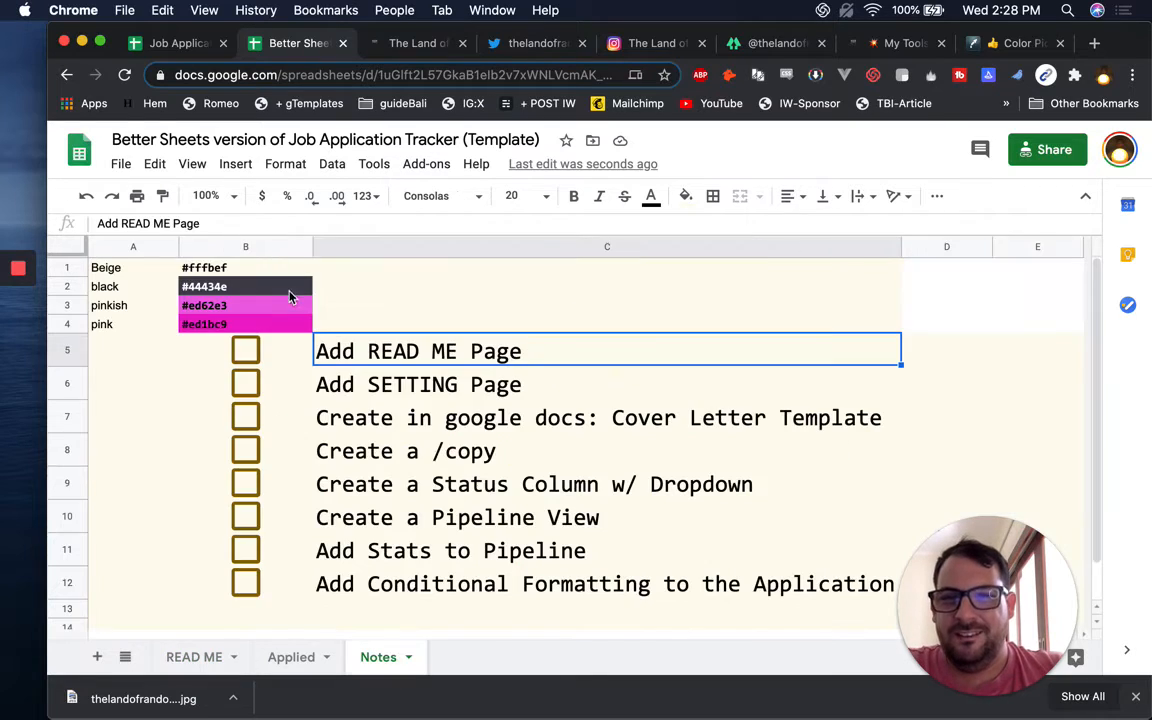
pyautogui.click(248, 351)
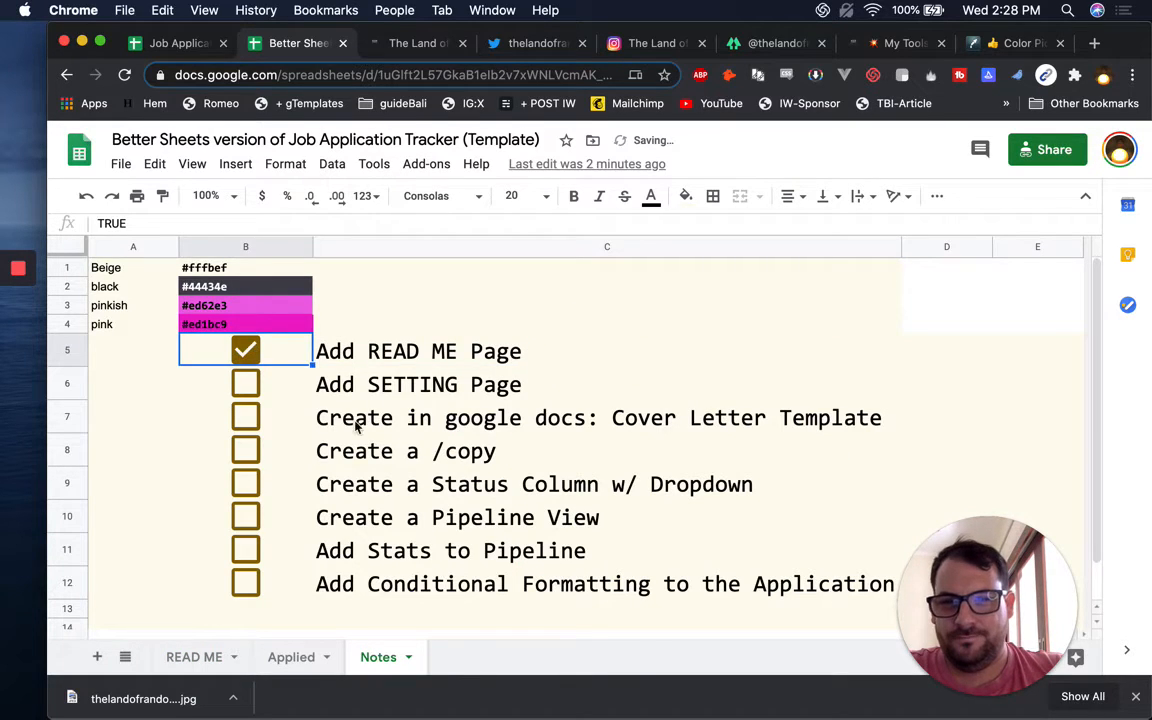
pyautogui.click(408, 390)
pyautogui.tripleClick(458, 380)
pyautogui.click(460, 380)
pyautogui.write('S')
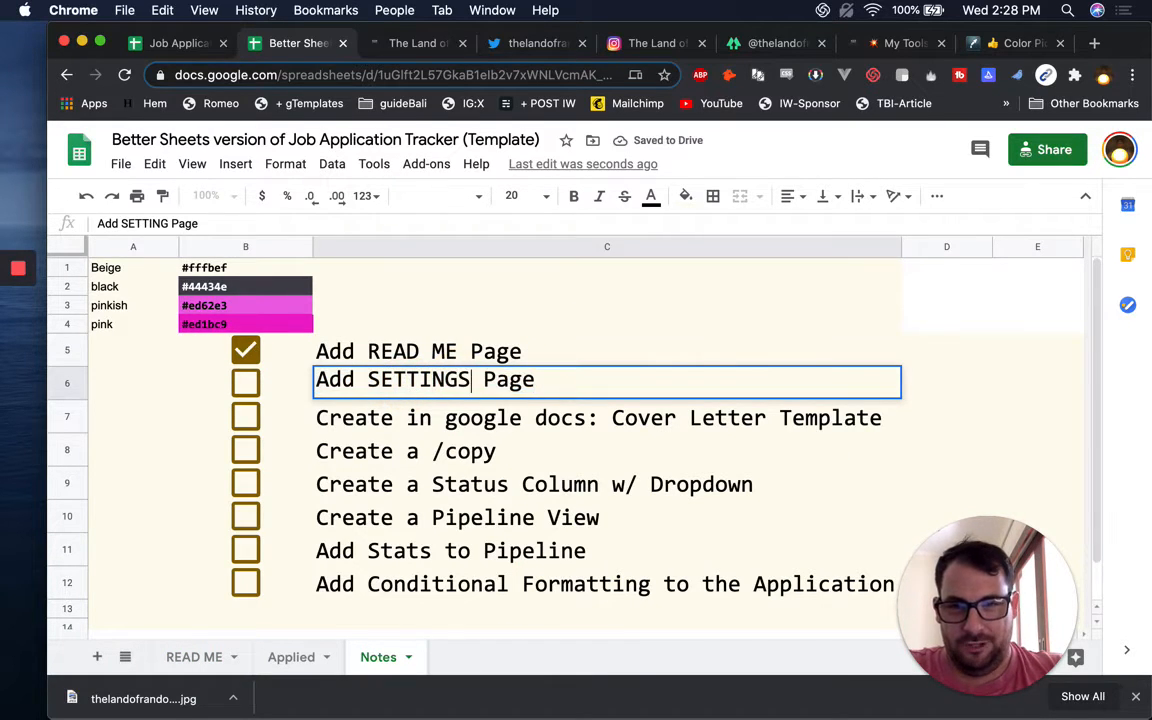
pyautogui.click(549, 341)
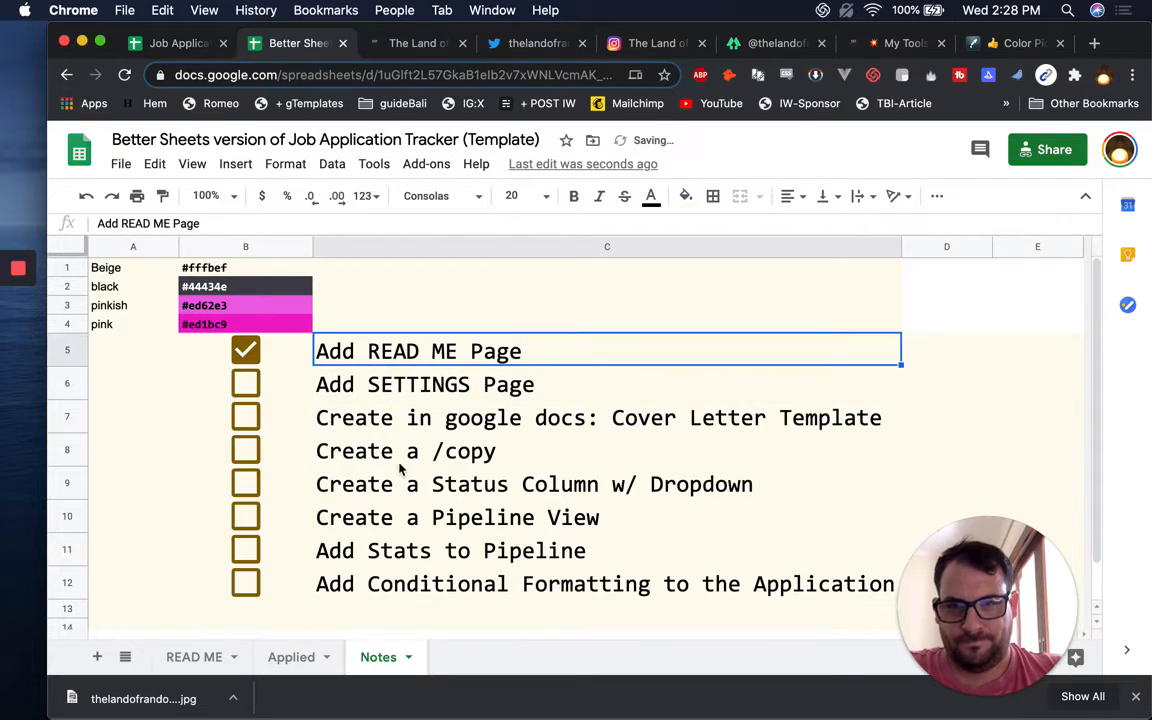
pyautogui.click(234, 657)
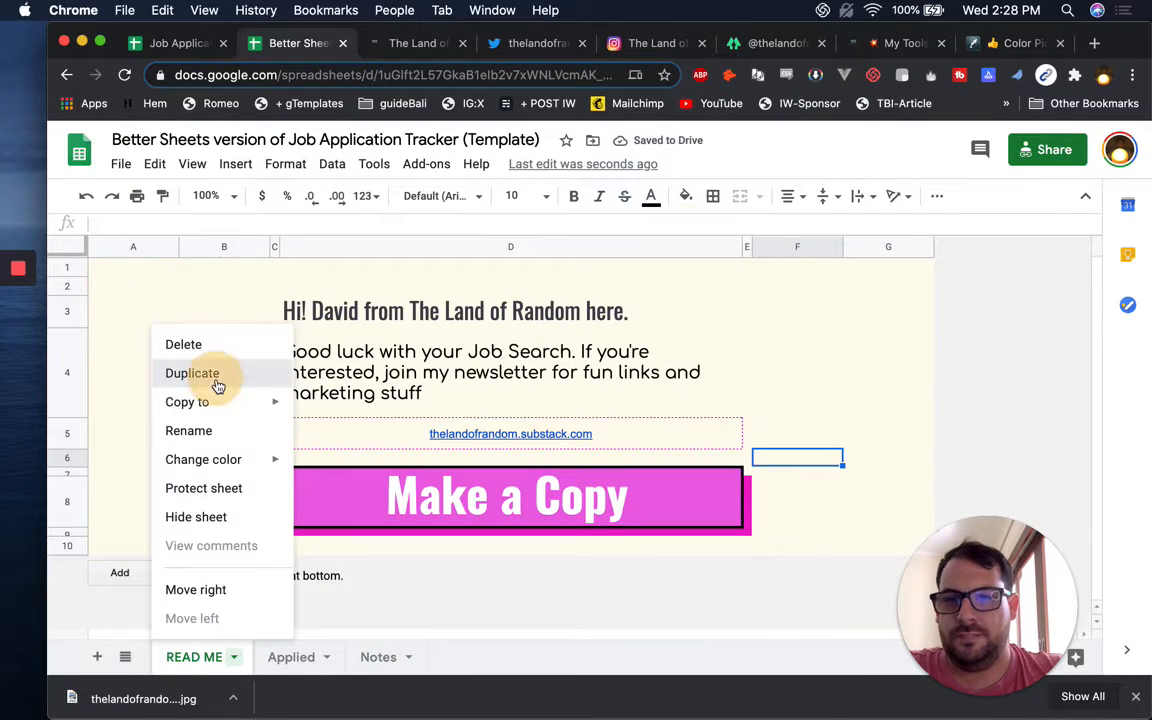
# Duplicate the READ ME sheet and rename the copy 'settings'
pyautogui.press('Return')
pyautogui.doubleClick(303, 660)
pyautogui.write('see')
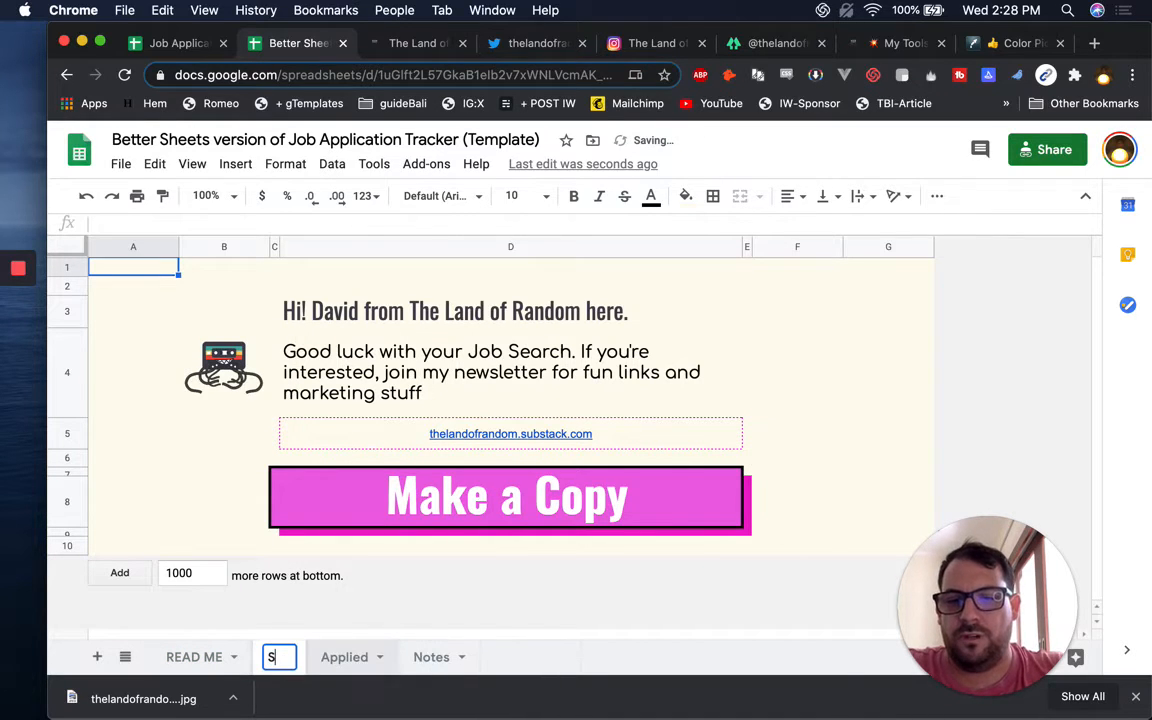
pyautogui.press('BackSpace')
pyautogui.write('ttings')
pyautogui.press('Return')
# Clear A2:D9 and paste a plain cell's formatting over A1:G10, keeping the cream background
pyautogui.moveTo(175, 291); pyautogui.dragTo(740, 520)
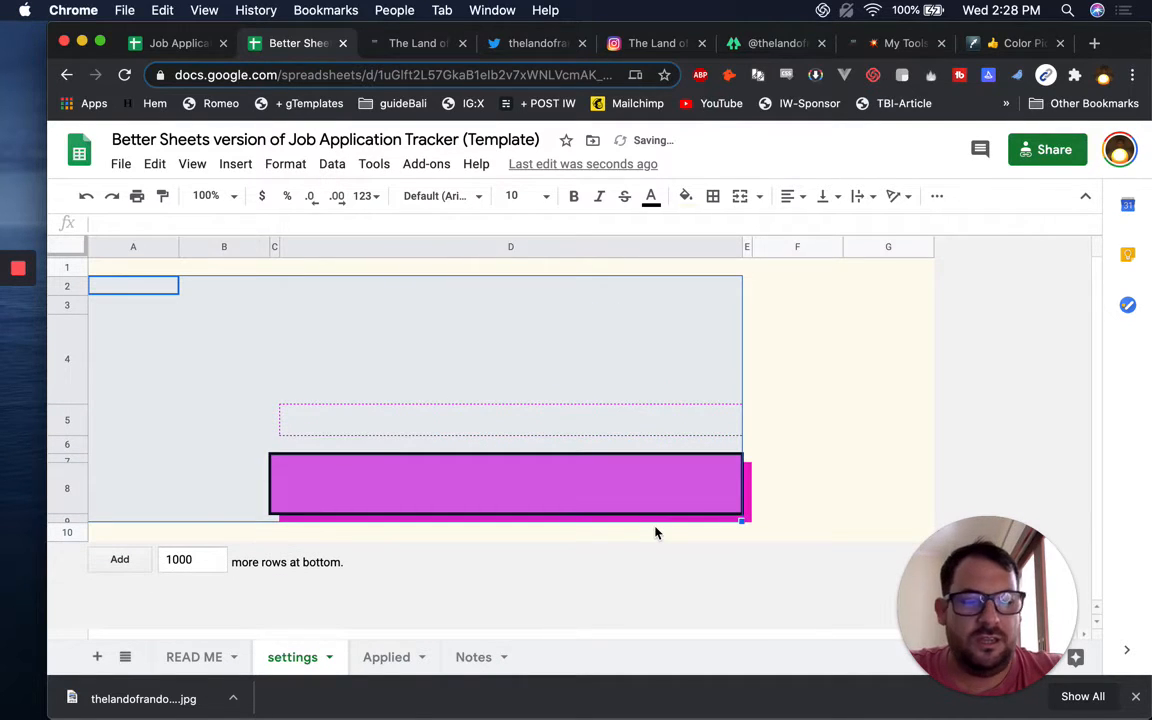
pyautogui.press('Delete')
pyautogui.click(748, 303)
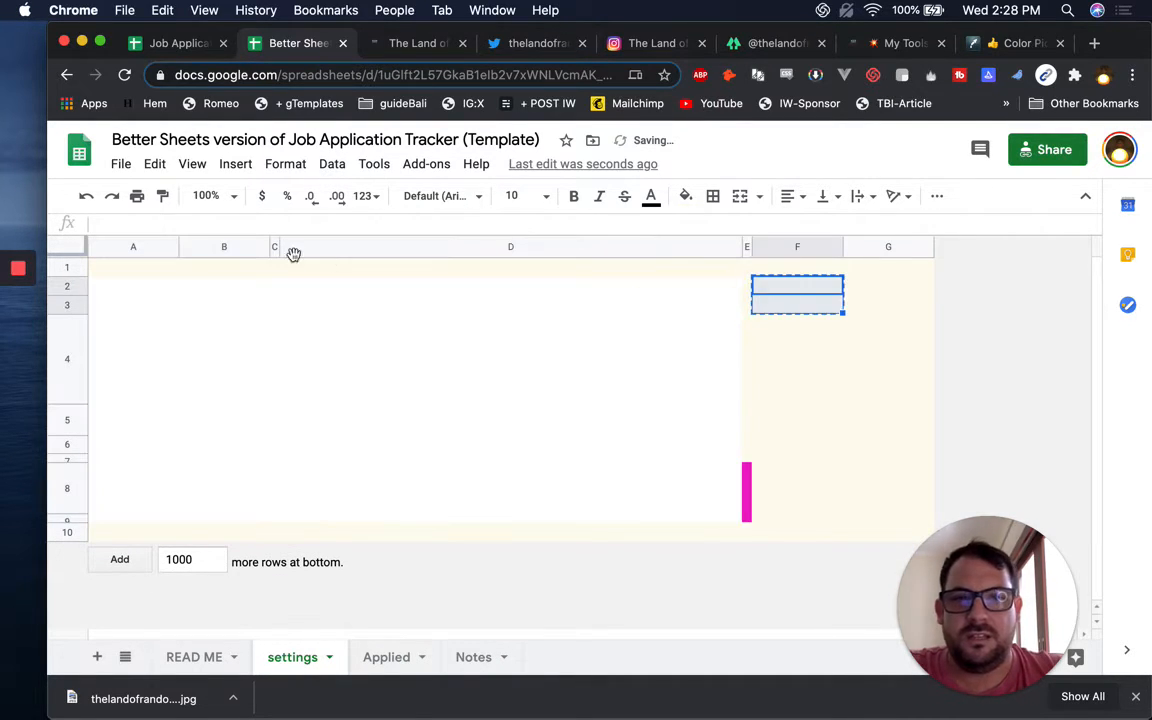
pyautogui.click(116, 270)
pyautogui.press('cmd+c')
pyautogui.moveTo(118, 266); pyautogui.dragTo(927, 553)
pyautogui.press('super+v')
pyautogui.click(525, 347)
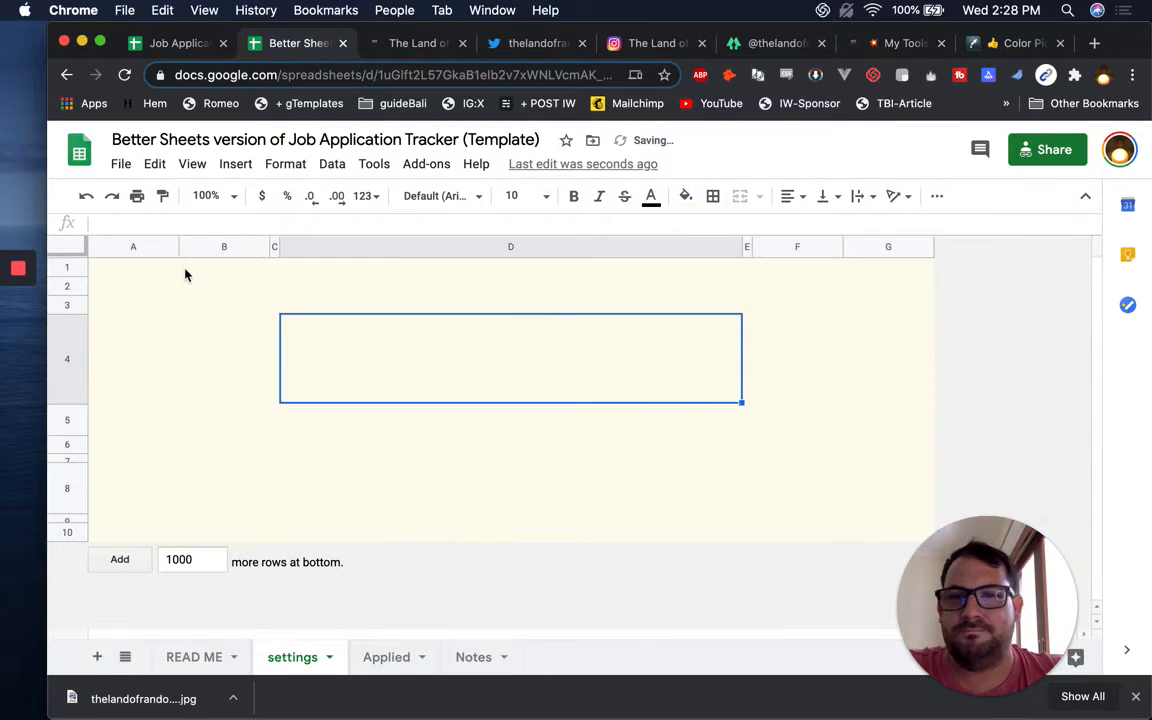
pyautogui.click(147, 270)
# Set the whole settings sheet to Comfortaa font, size 15
pyautogui.click(66, 247)
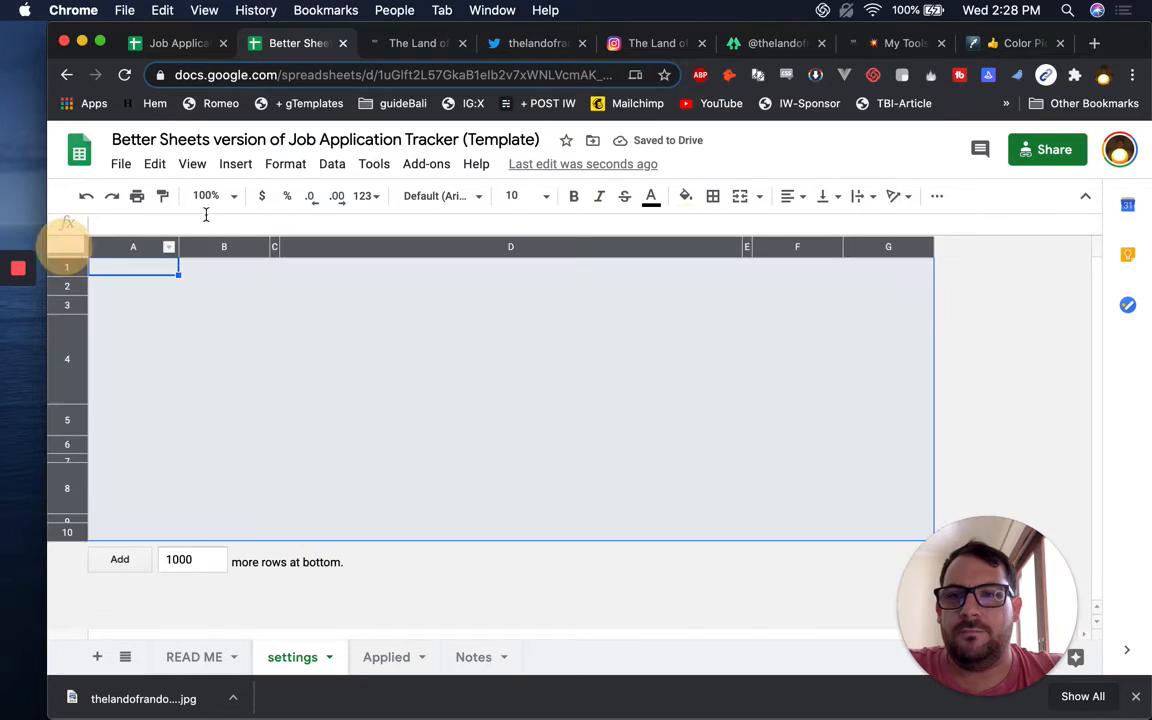
pyautogui.click(440, 196)
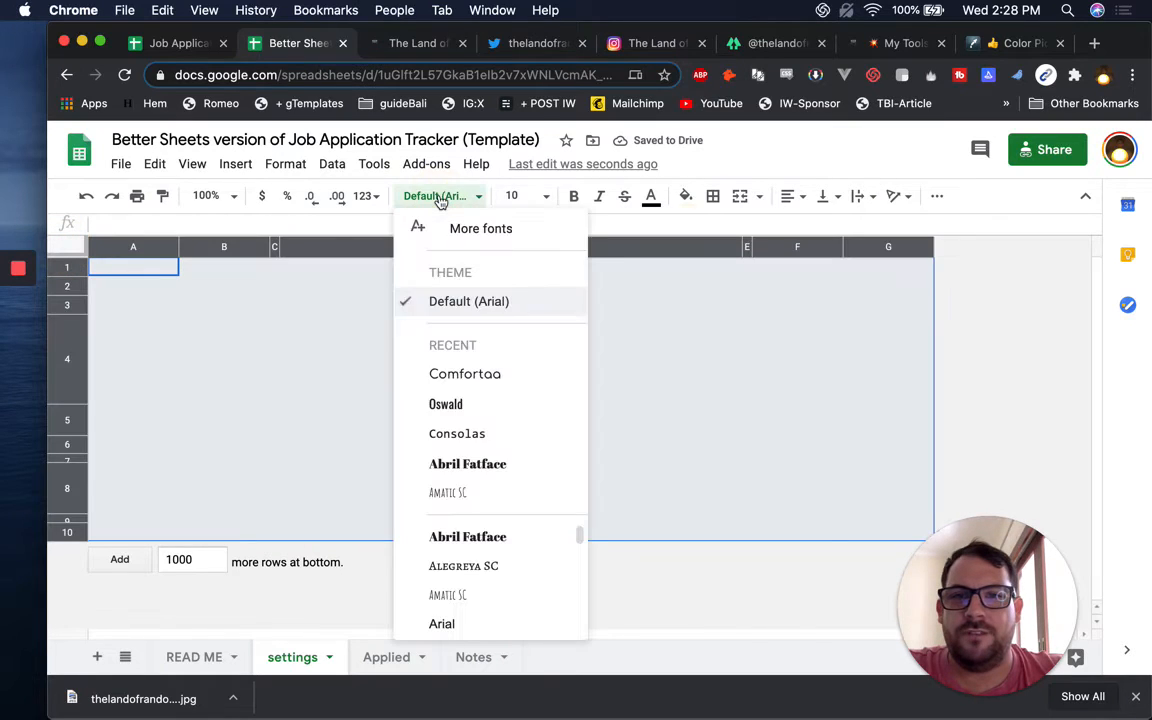
pyautogui.click(465, 374)
pyautogui.click(514, 196)
pyautogui.write('15')
pyautogui.press('Return')
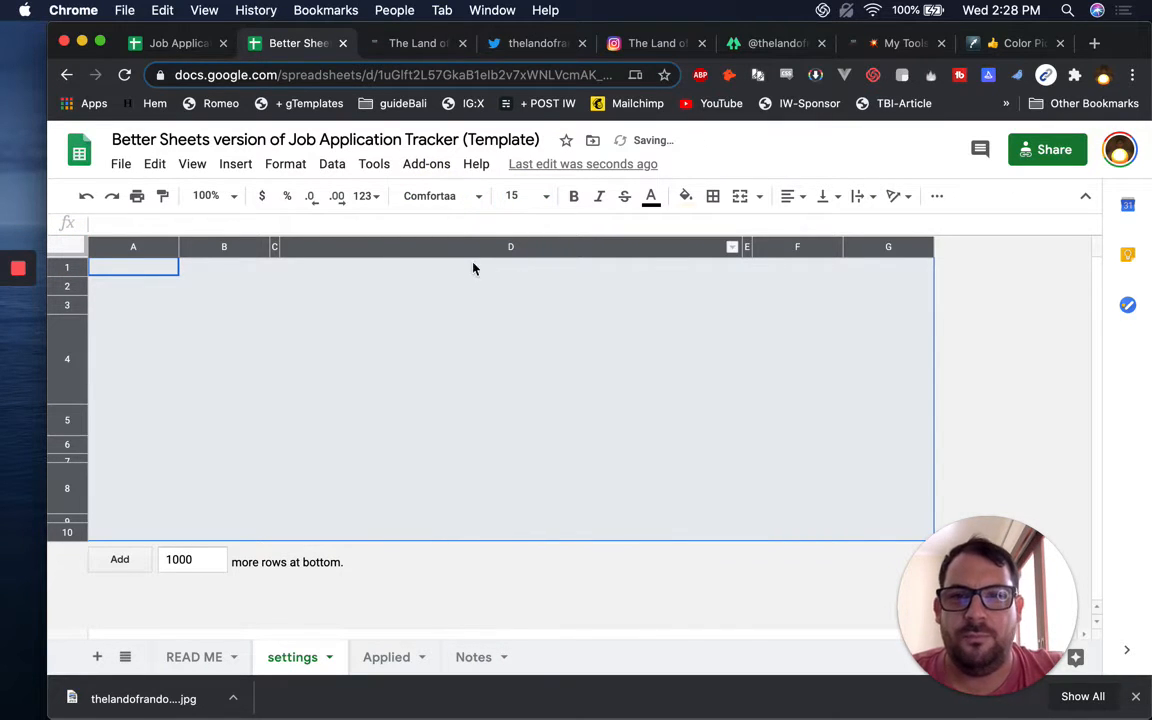
pyautogui.click(252, 329)
# Resize columns A through G to the same width
pyautogui.moveTo(133, 247); pyautogui.dragTo(871, 247)
pyautogui.click(844, 247)
pyautogui.click(400, 305)
pyautogui.moveTo(70, 267); pyautogui.dragTo(64, 318)
pyautogui.click(254, 347)
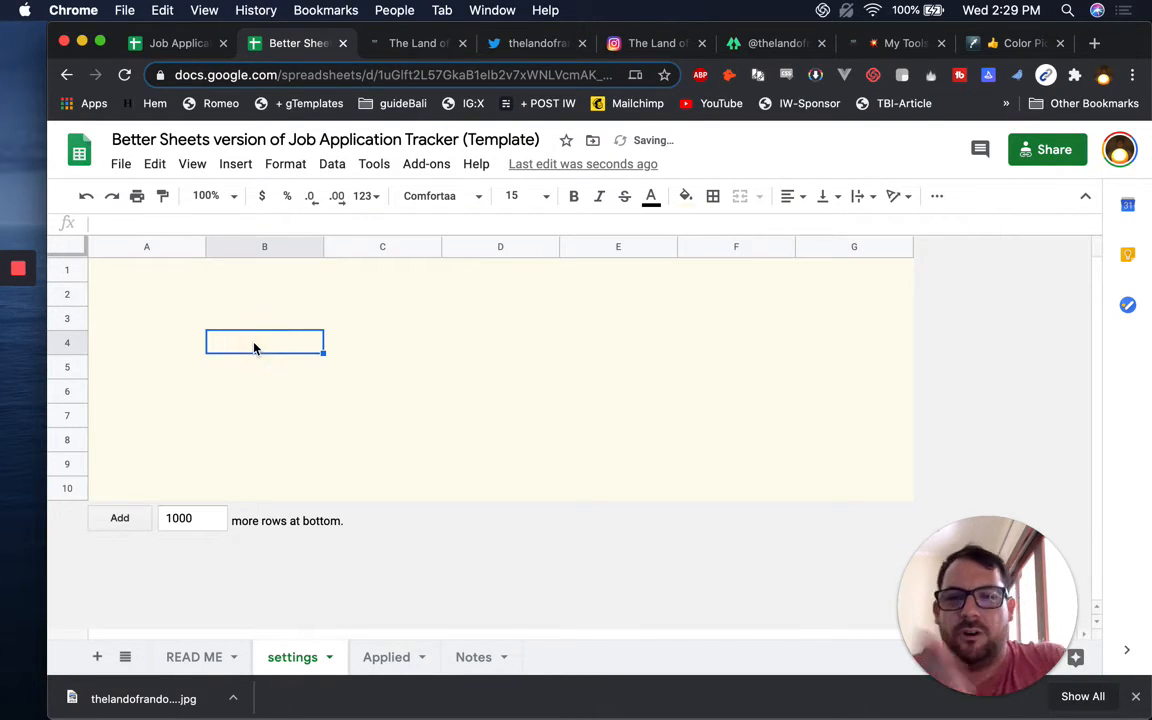
# On the Applied sheet, delete the welcome note in A1 and the row-deletion tip in B1
pyautogui.click(398, 656)
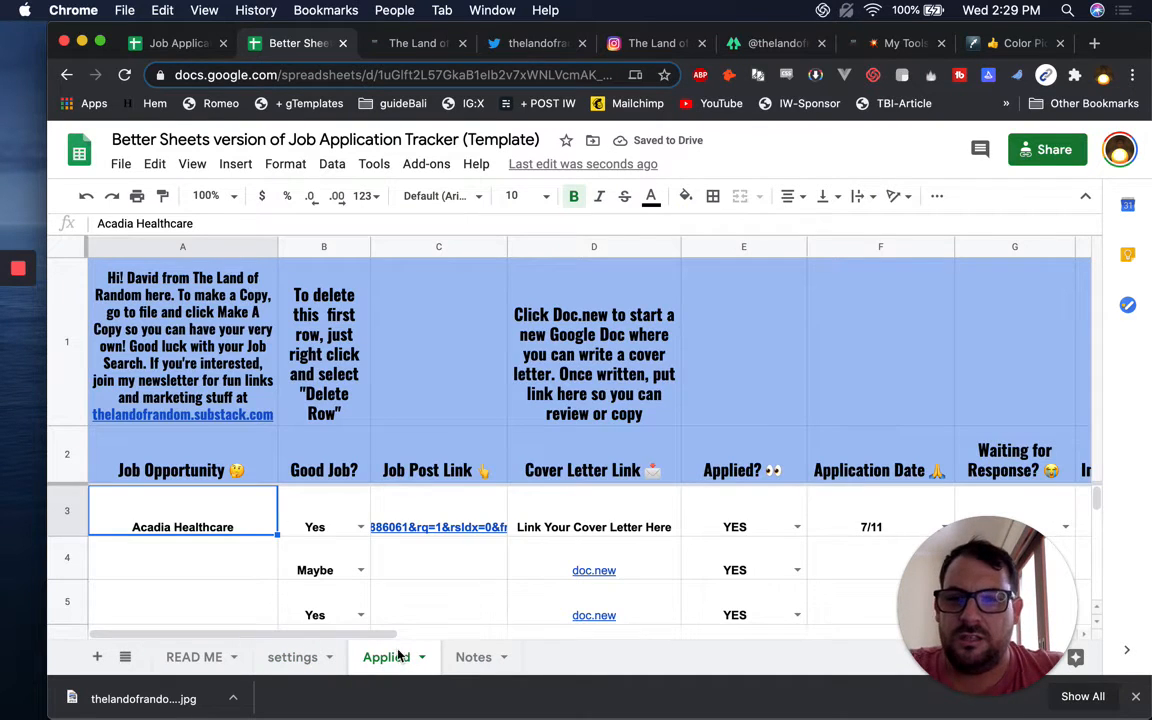
pyautogui.click(208, 325)
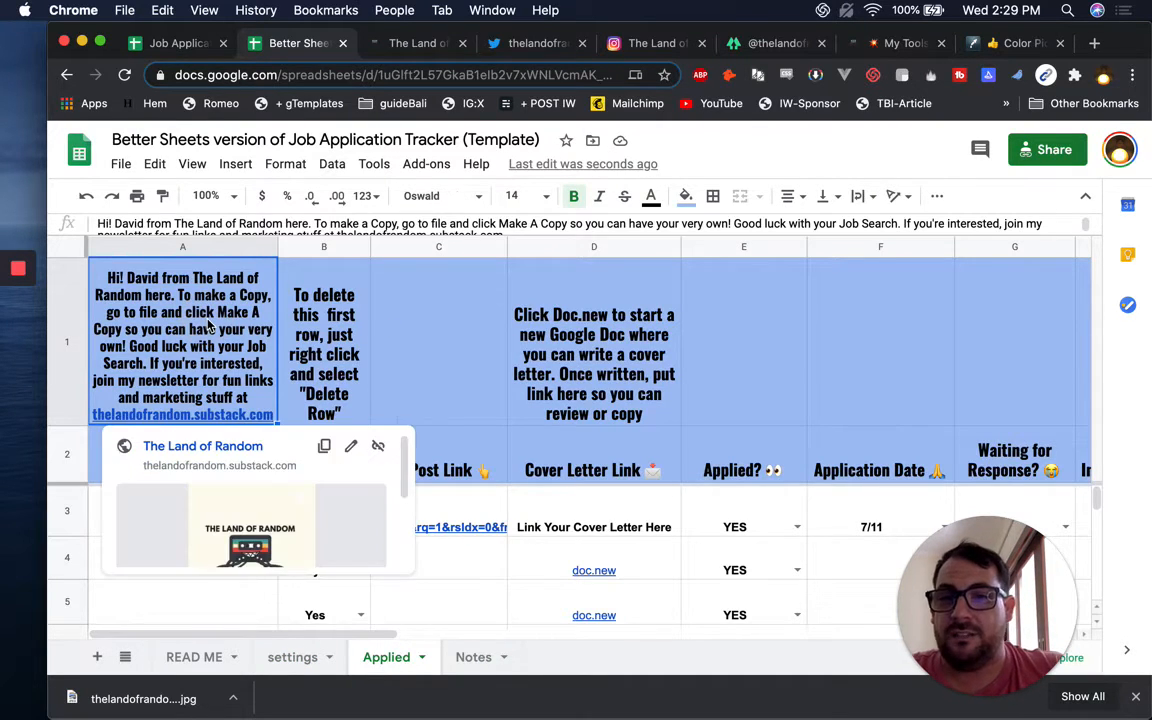
pyautogui.press('Delete')
pyautogui.click(330, 315)
pyautogui.press('Delete')
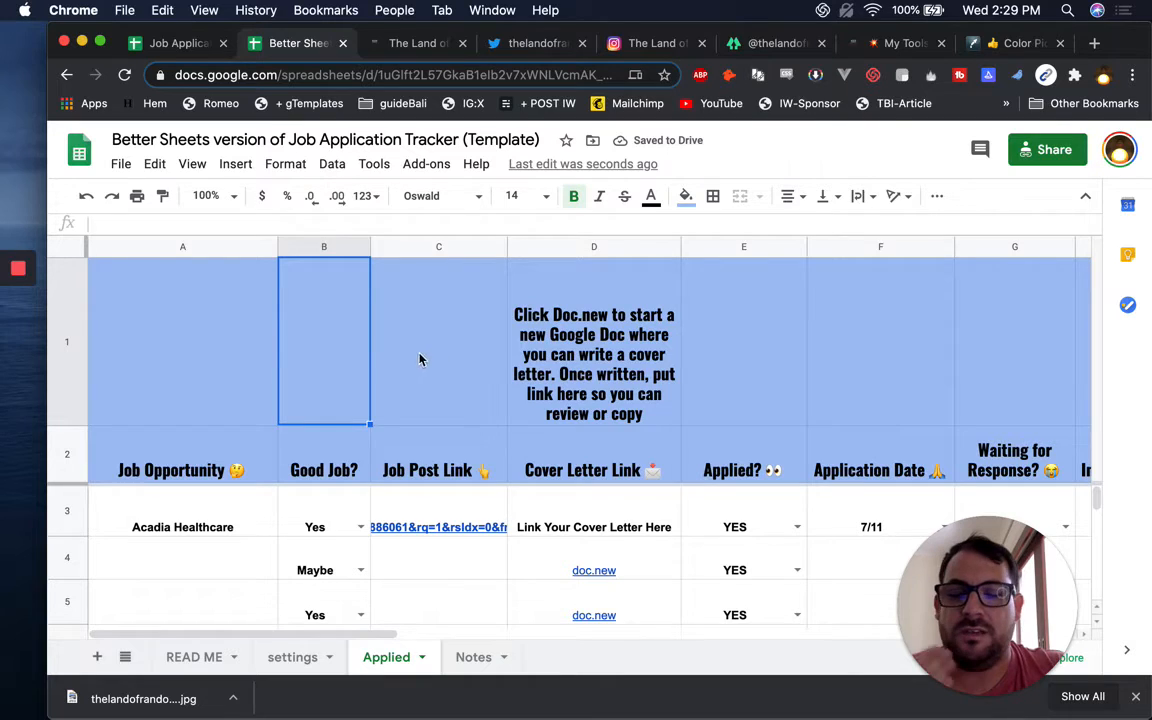
pyautogui.click(504, 333)
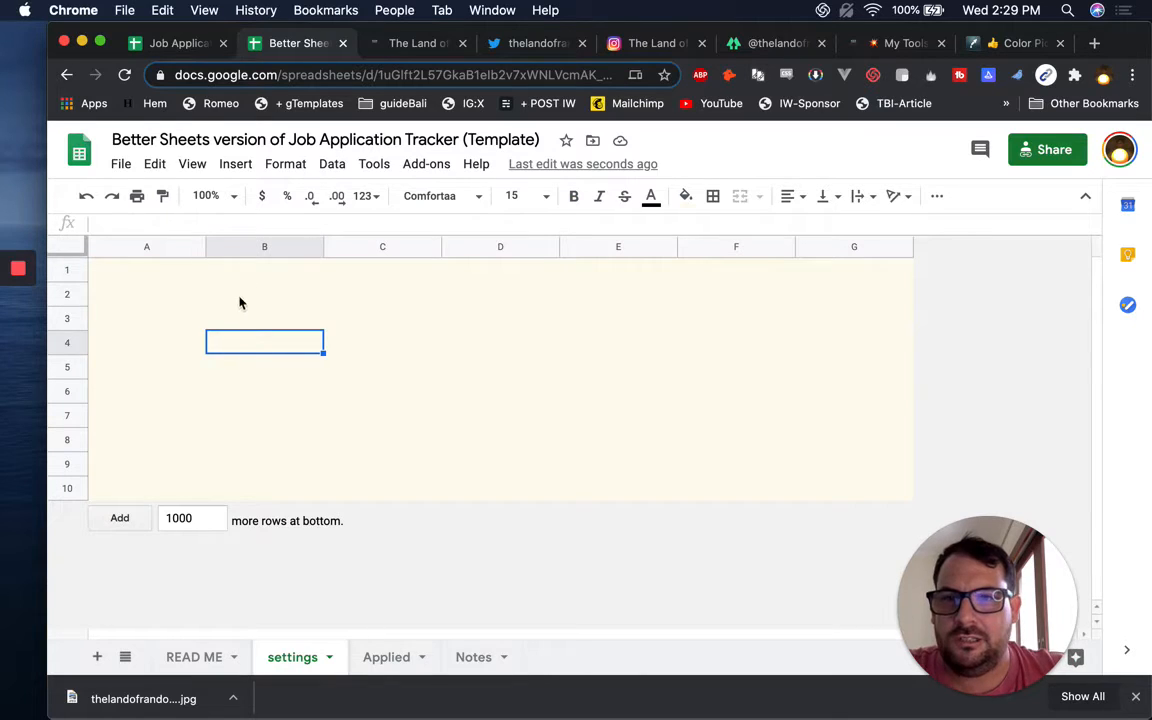
# On settings, enter 'Statuses' in B2 and 'Enter your Cover Letter Google Doc URL' in D2
pyautogui.click(239, 301)
pyautogui.write('Status')
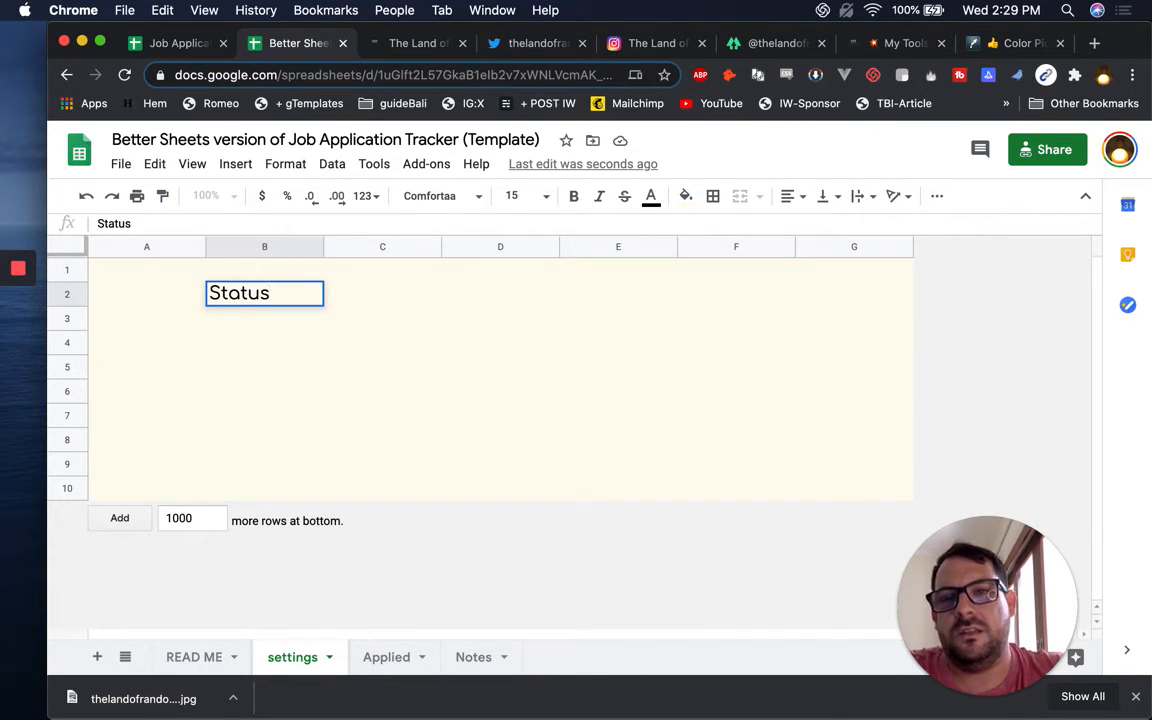
pyautogui.write('es')
pyautogui.press('Return')
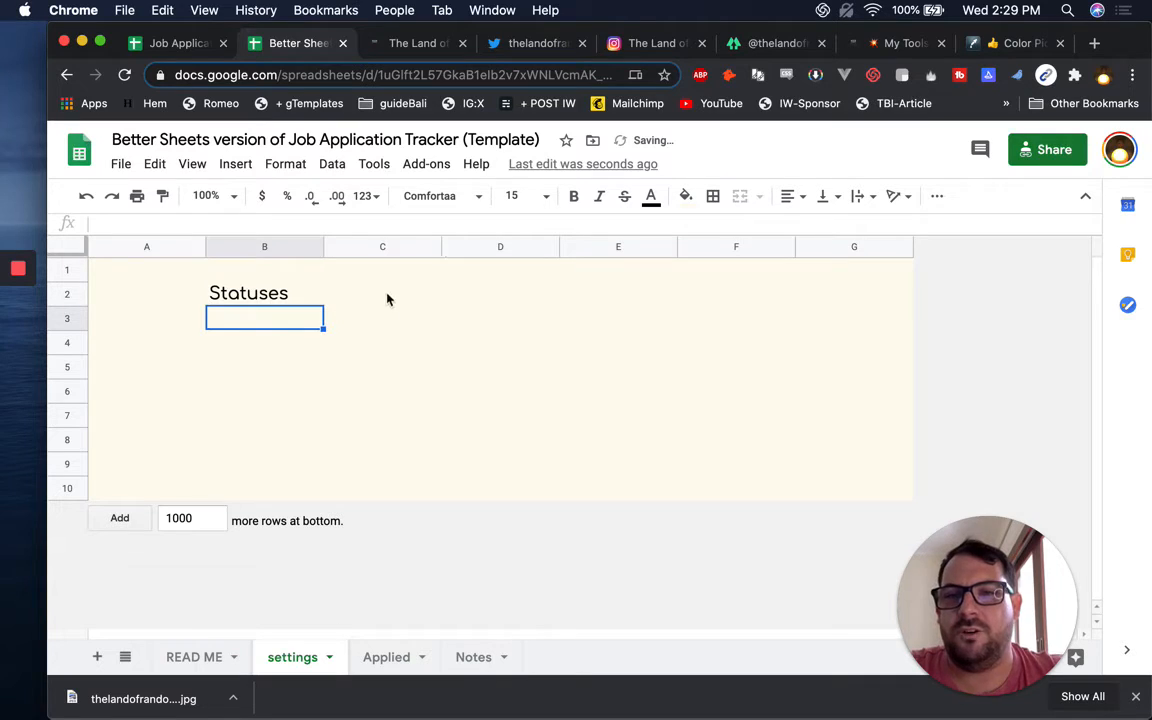
pyautogui.click(470, 296)
pyautogui.write('Enter ')
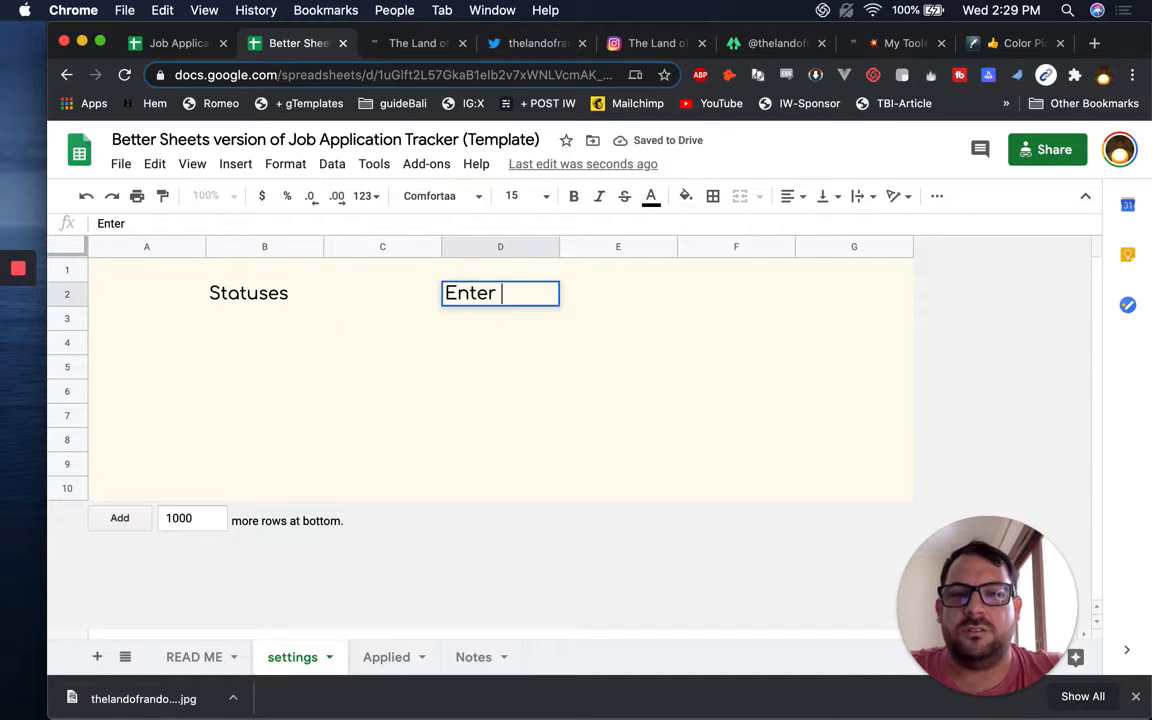
pyautogui.write('your Cover Let')
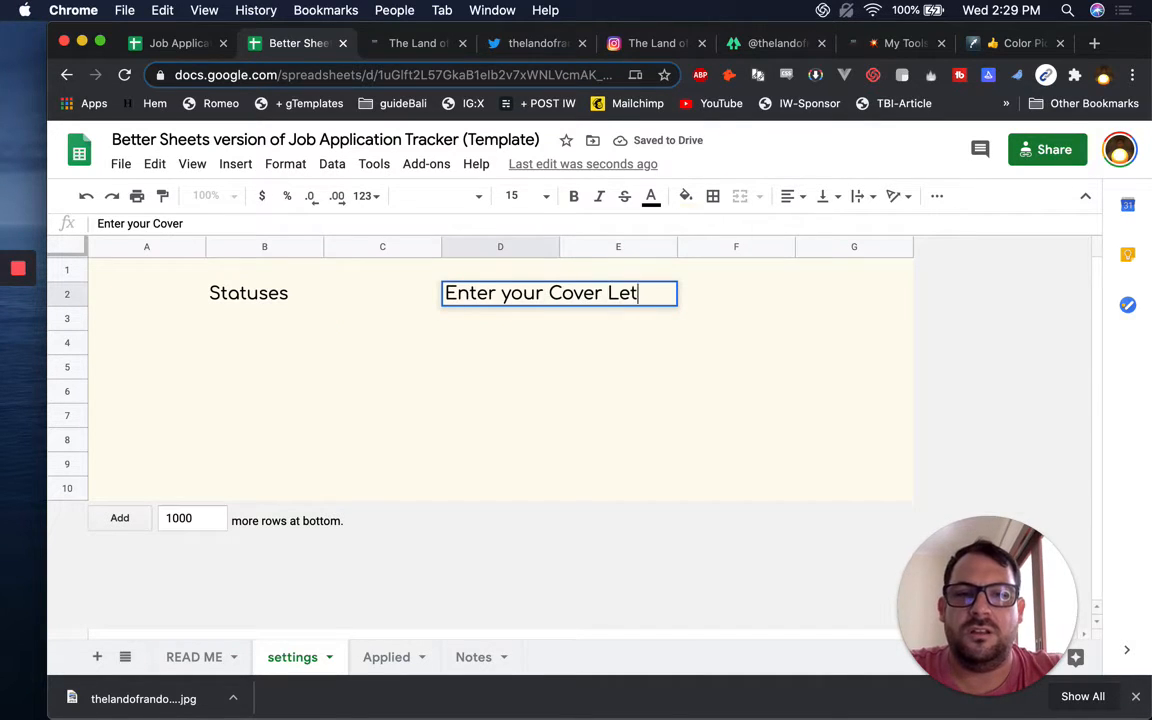
pyautogui.write('ter Google Doc URL')
pyautogui.press('Return')
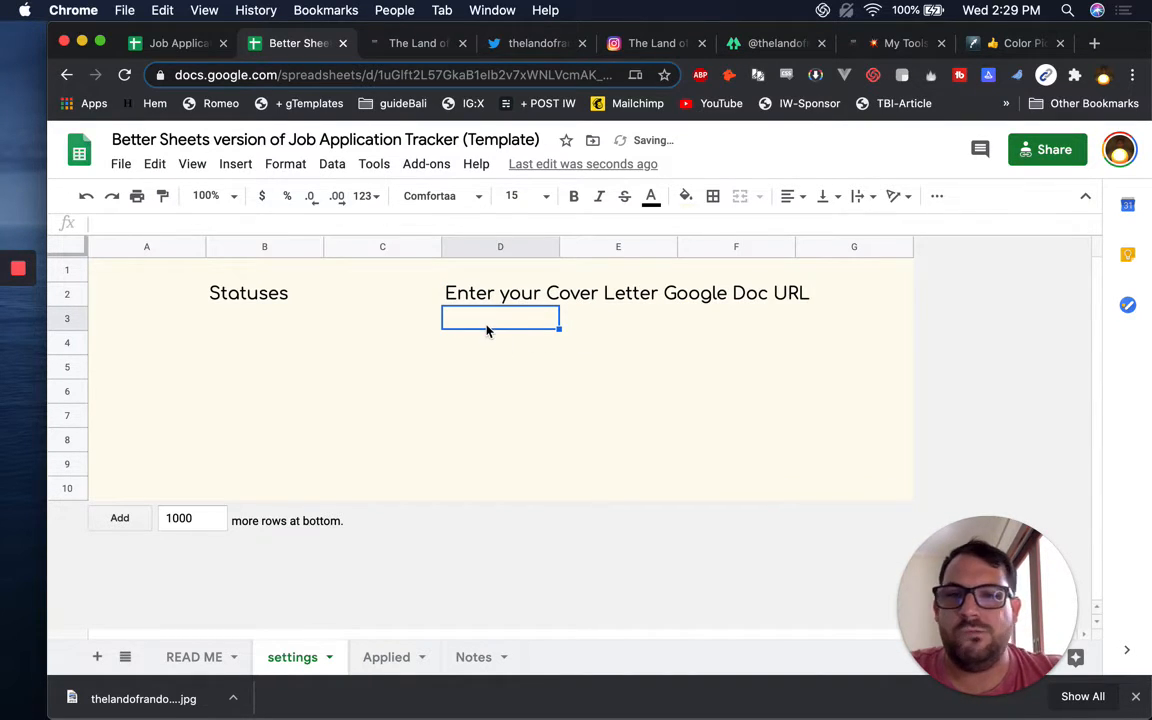
# Give D3:F3 a white fill and a thick black outer border
pyautogui.moveTo(487, 330); pyautogui.dragTo(759, 337)
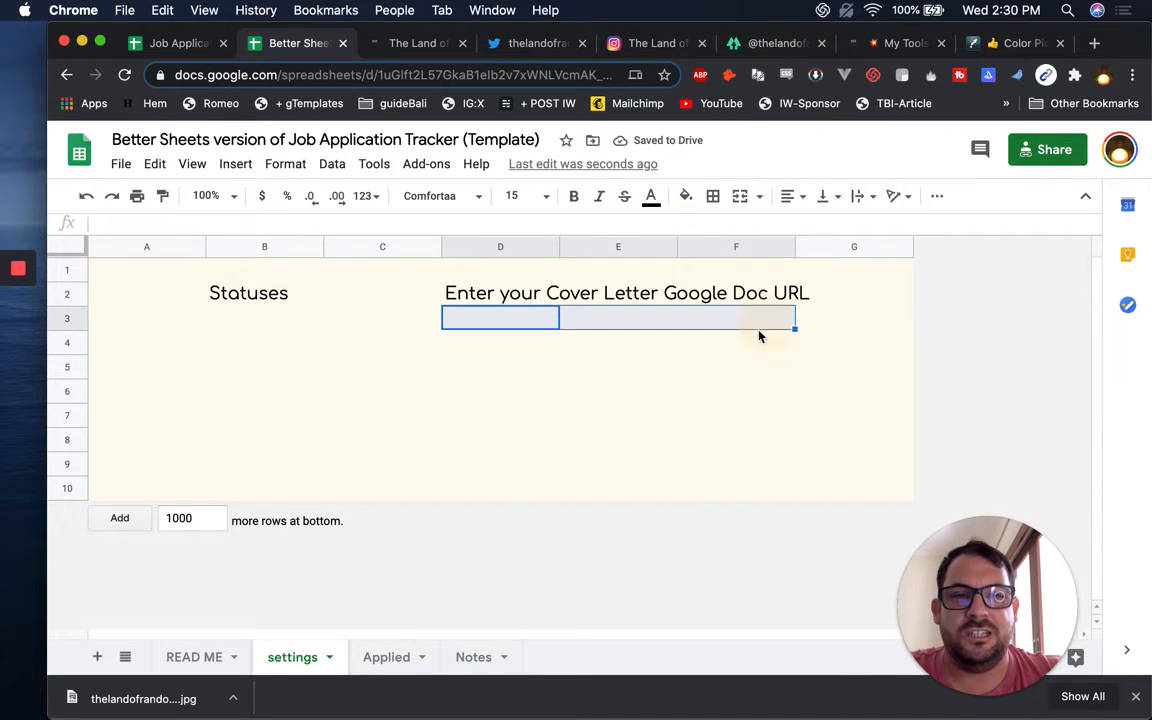
pyautogui.moveTo(470, 321); pyautogui.dragTo(771, 318)
pyautogui.click(685, 196)
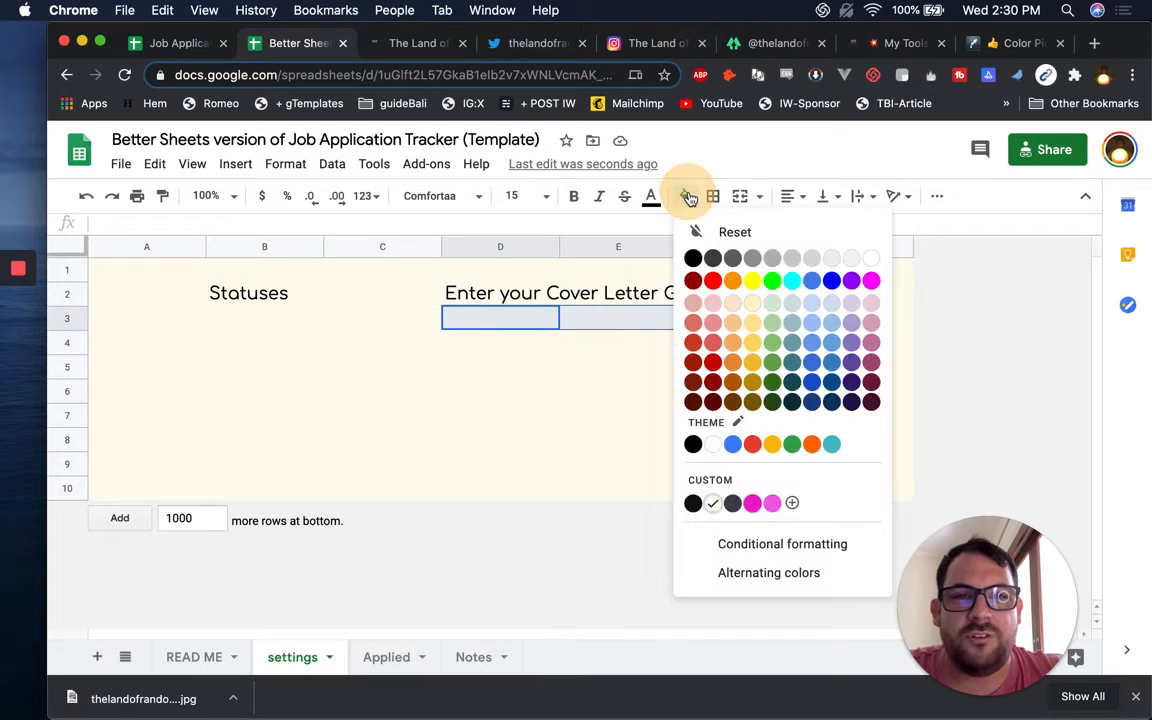
pyautogui.click(871, 260)
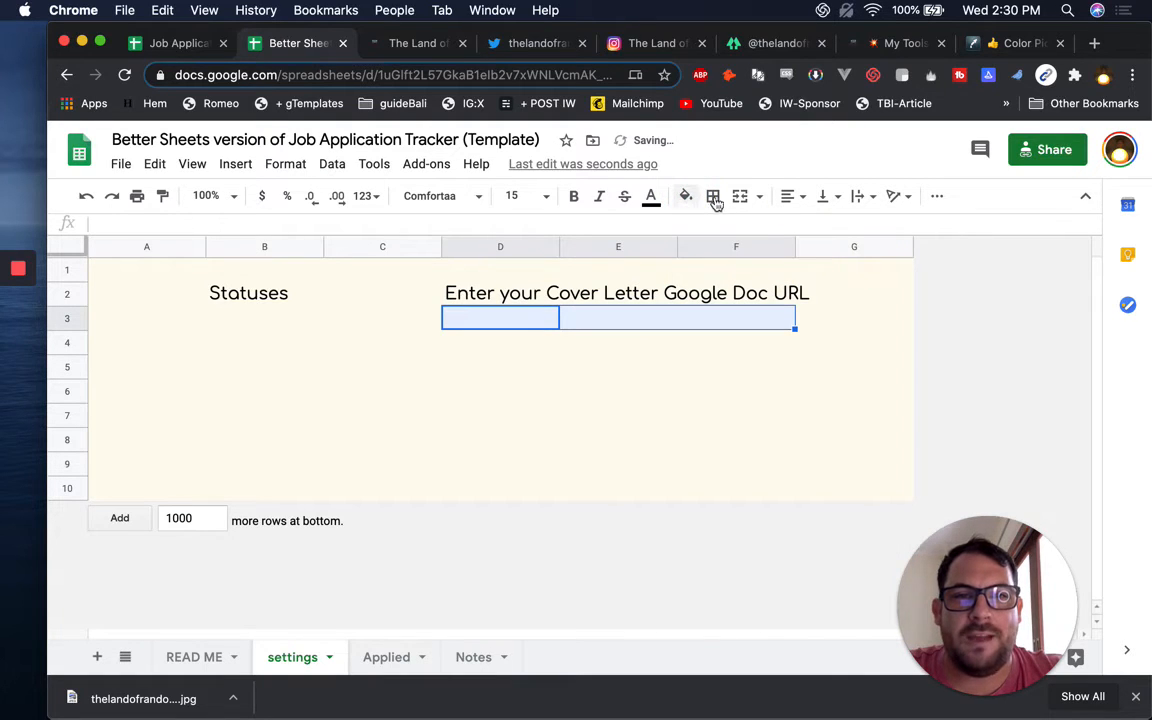
pyautogui.click(698, 199)
pyautogui.click(712, 196)
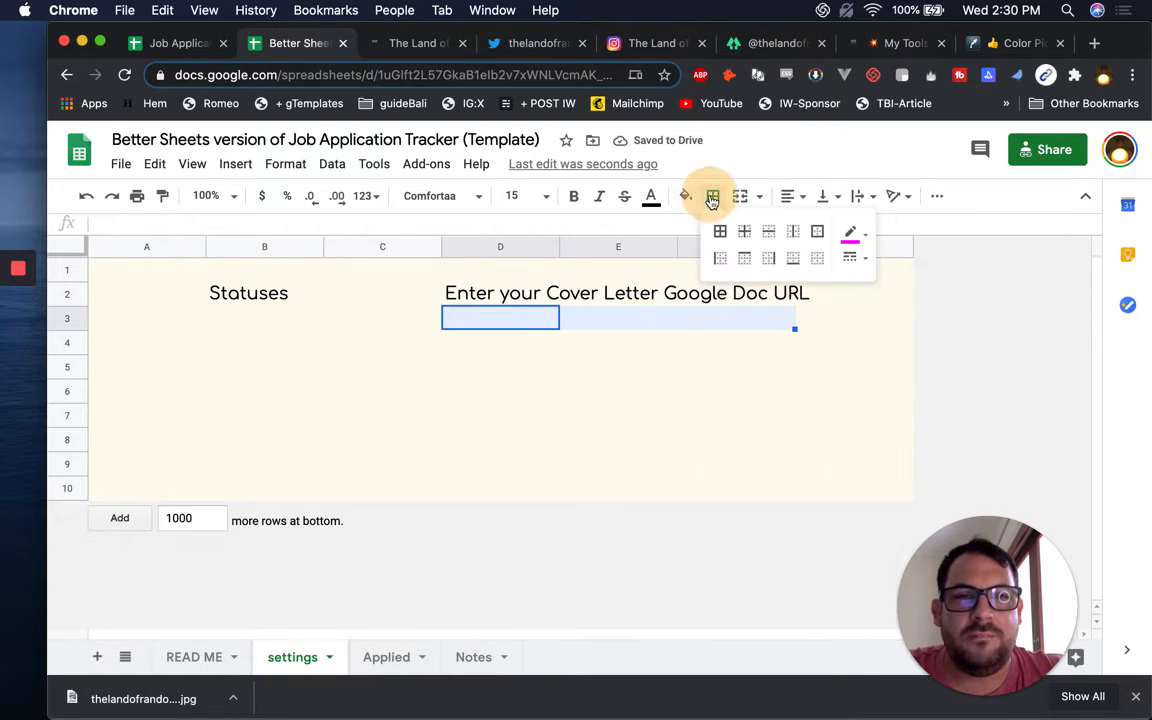
pyautogui.click(852, 258)
pyautogui.click(905, 309)
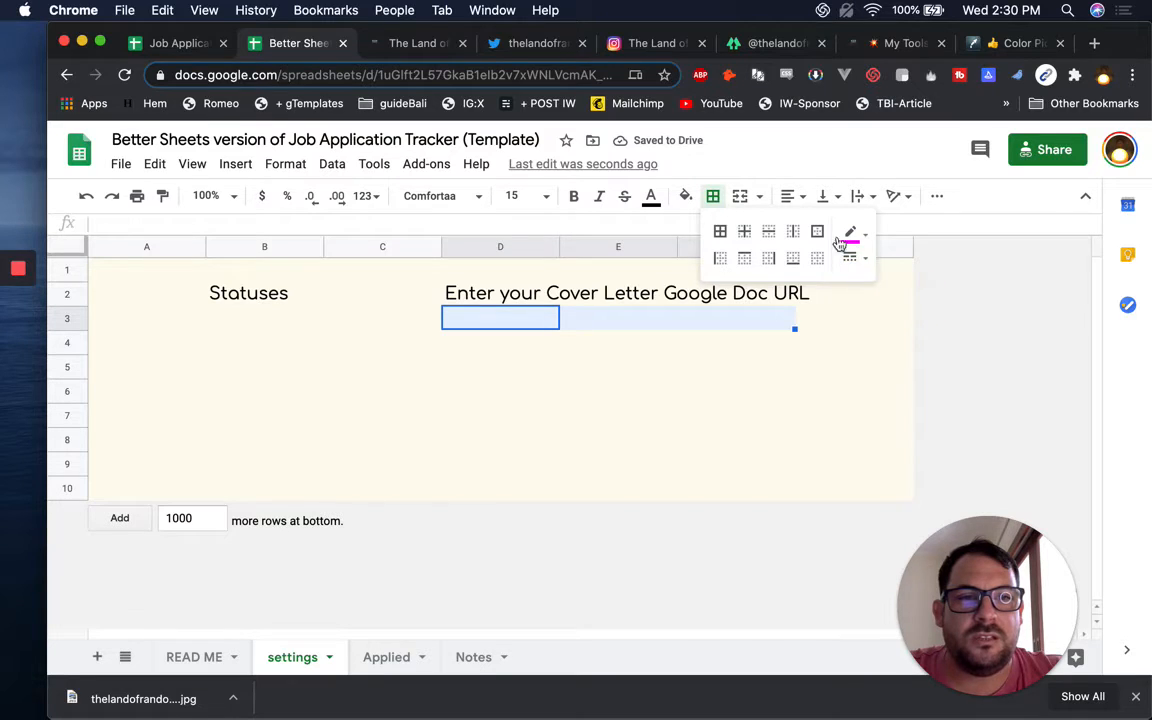
pyautogui.click(850, 234)
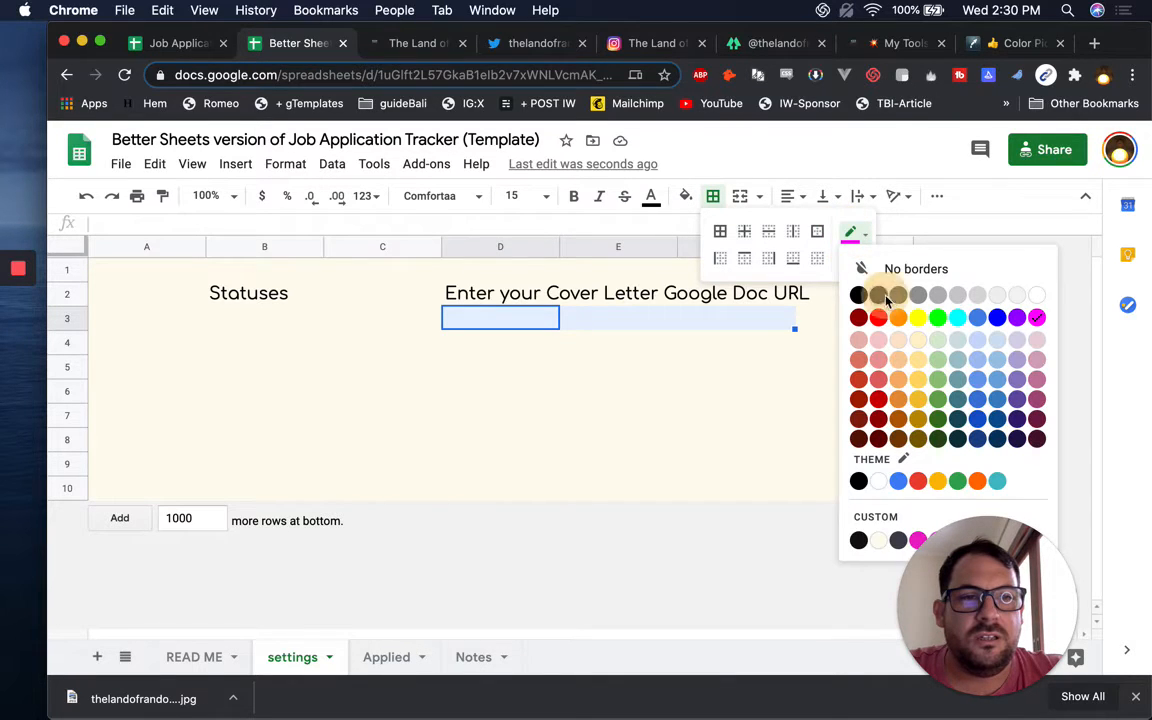
pyautogui.click(858, 294)
pyautogui.click(818, 236)
pyautogui.click(599, 411)
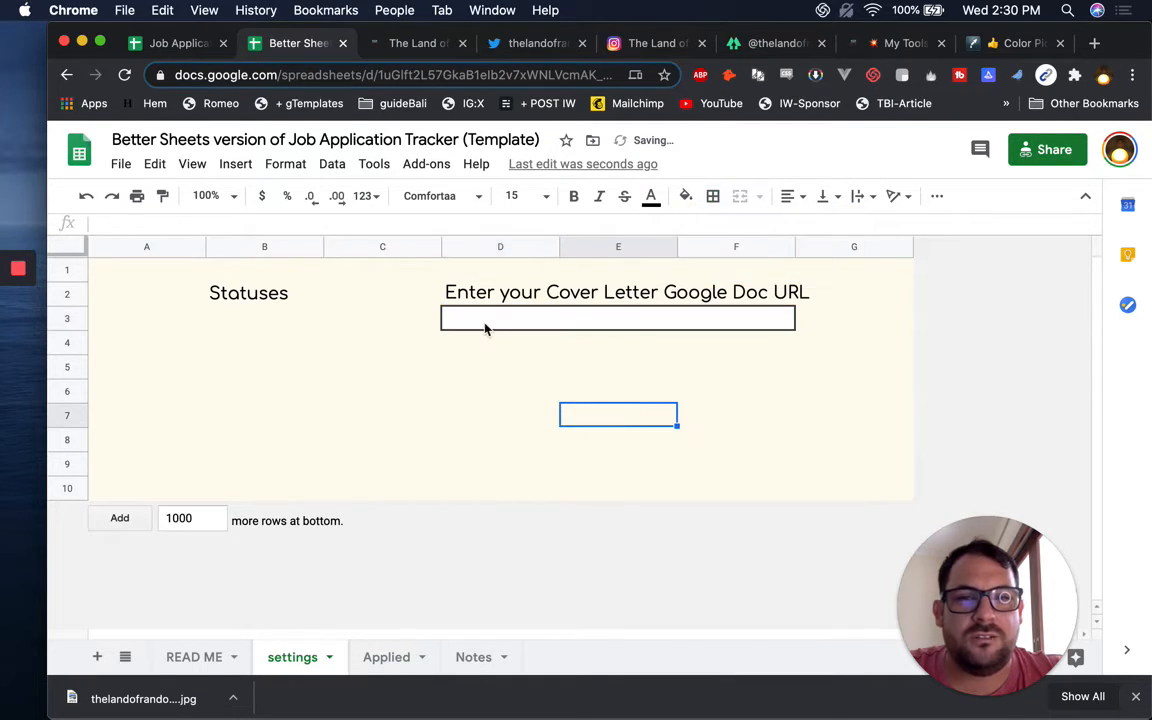
# Merge D3:F3 into a single URL input cell
pyautogui.click(485, 325)
pyautogui.moveTo(506, 324); pyautogui.dragTo(750, 324)
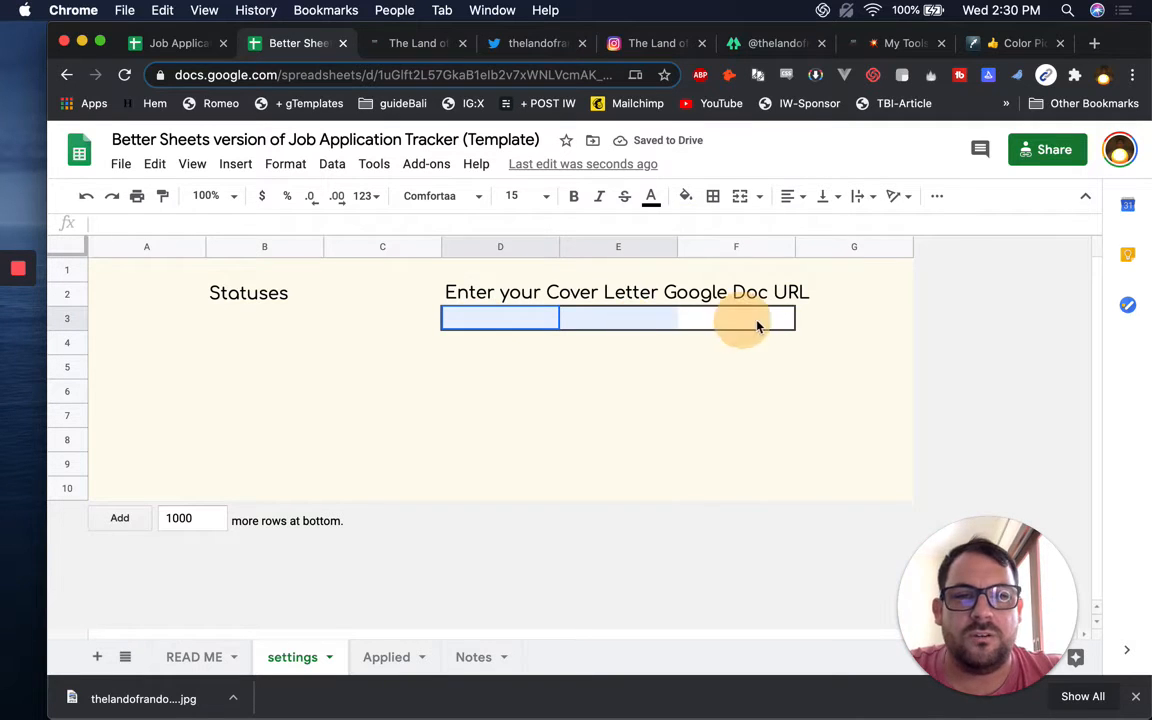
pyautogui.click(740, 197)
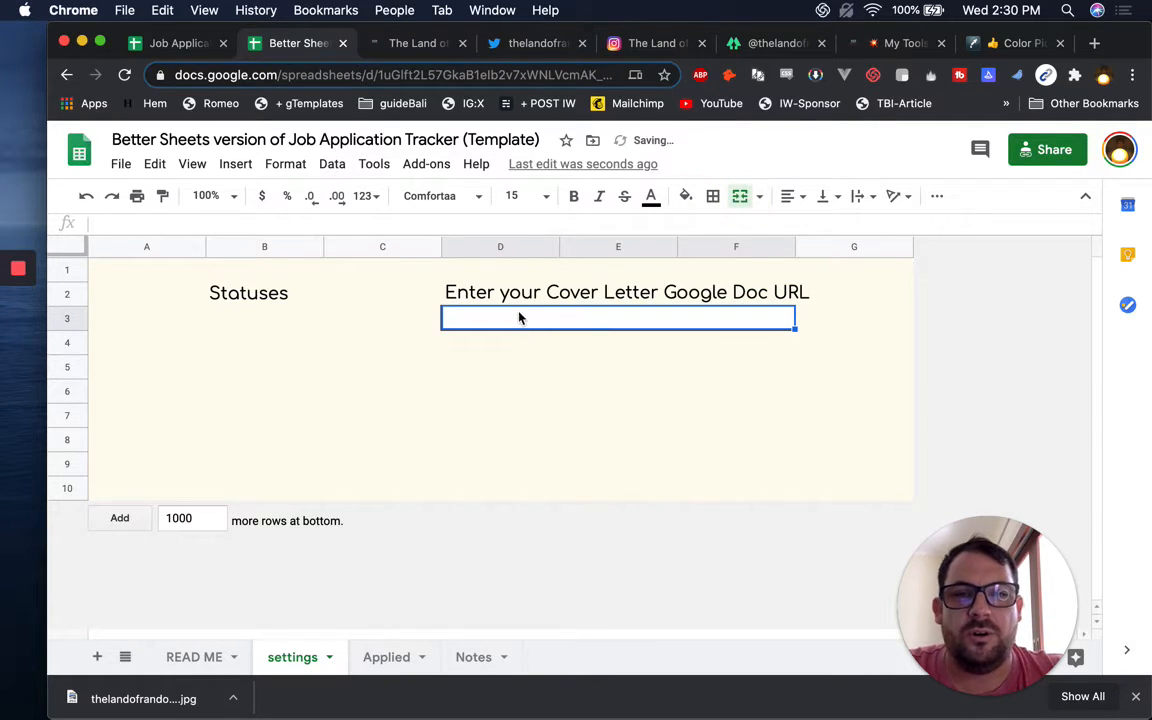
pyautogui.click(476, 343)
pyautogui.click(480, 322)
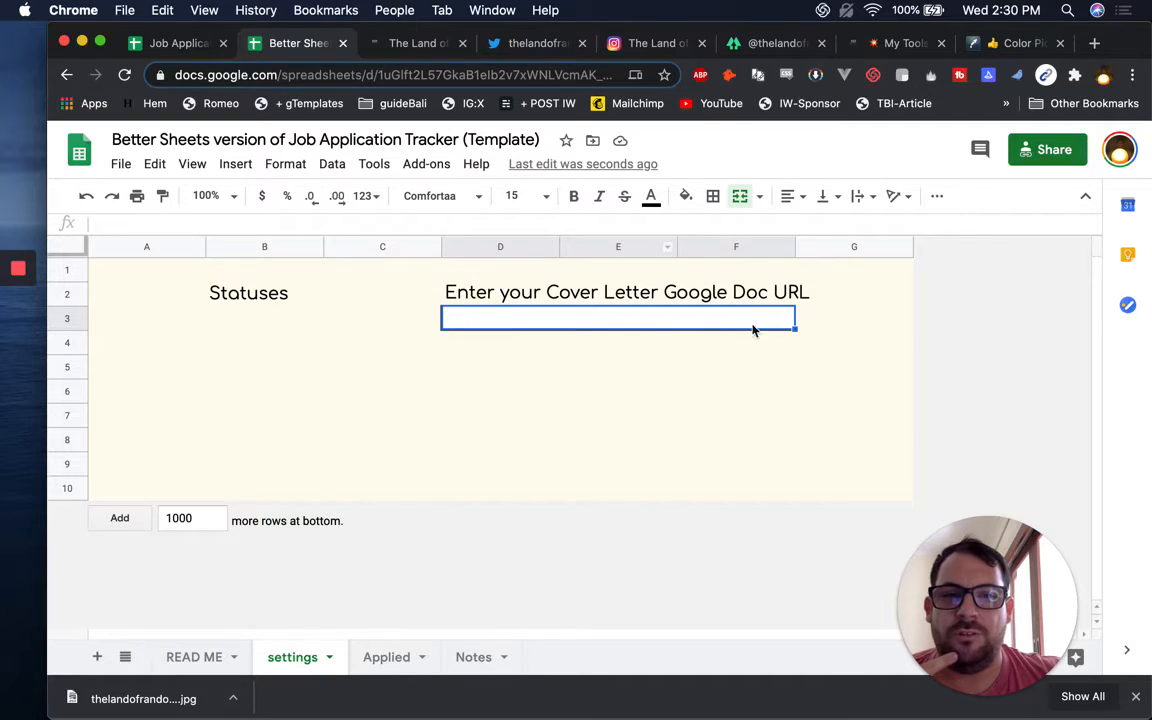
# Start the status list with 'Apply' in B3 and set B3:B10 to font size 10
pyautogui.click(240, 313)
pyautogui.click(240, 324)
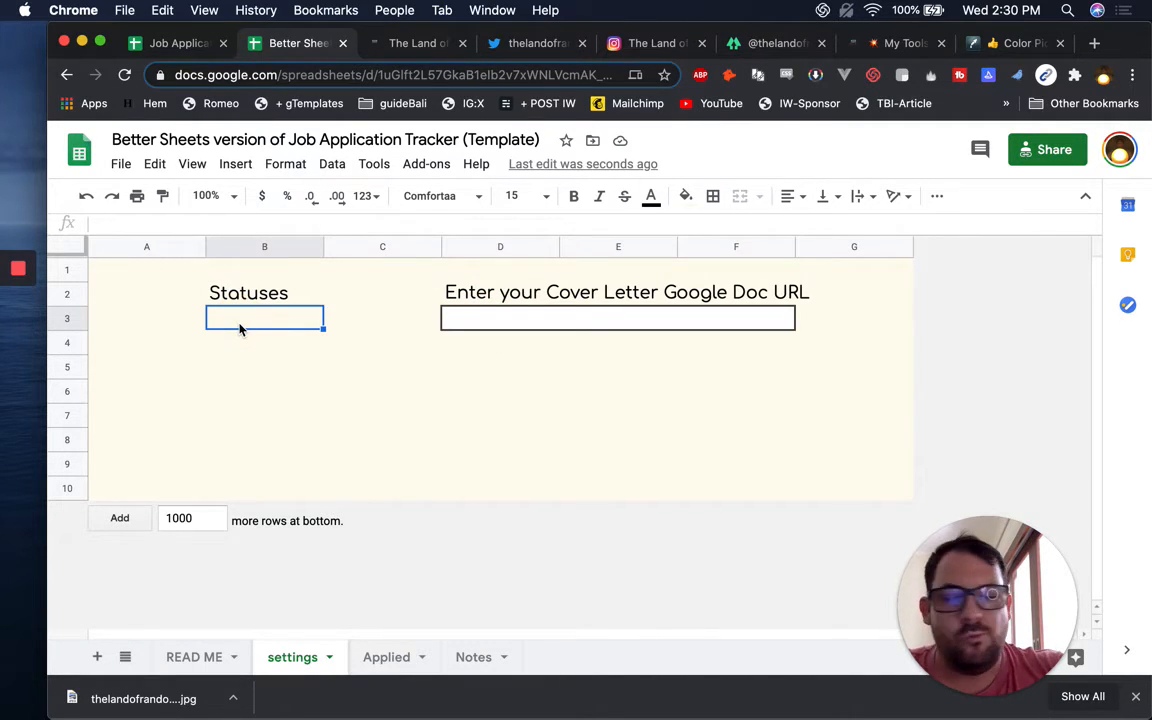
pyautogui.write('Apply')
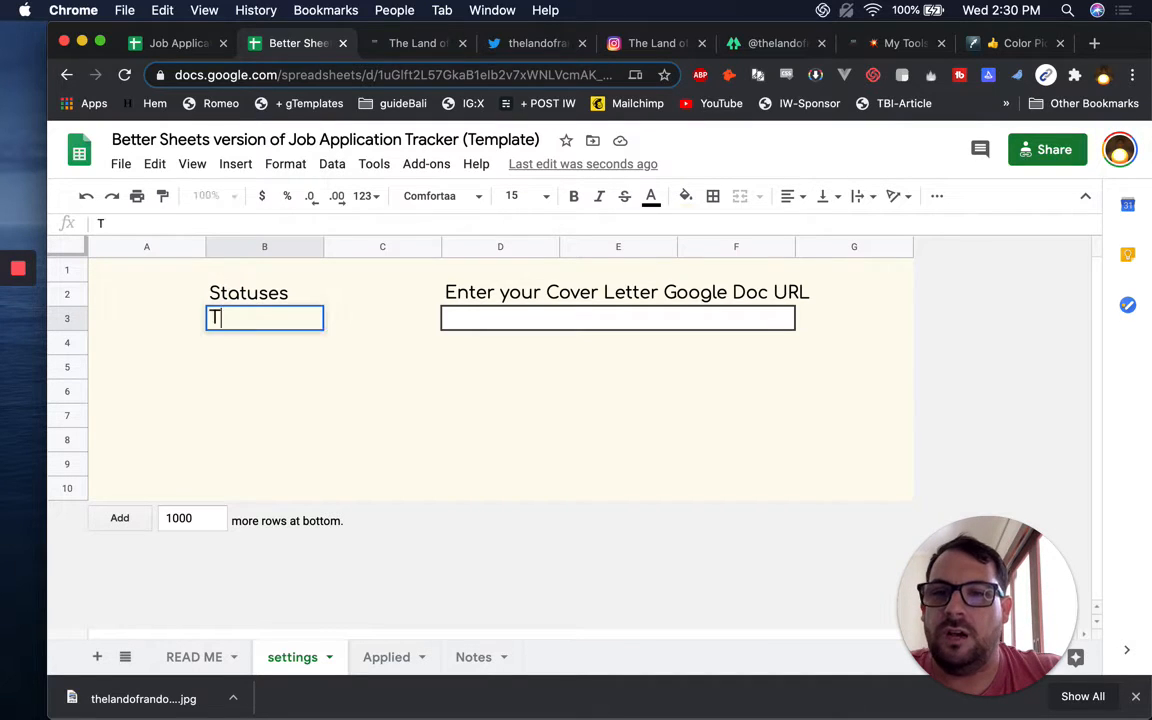
pyautogui.press('Return')
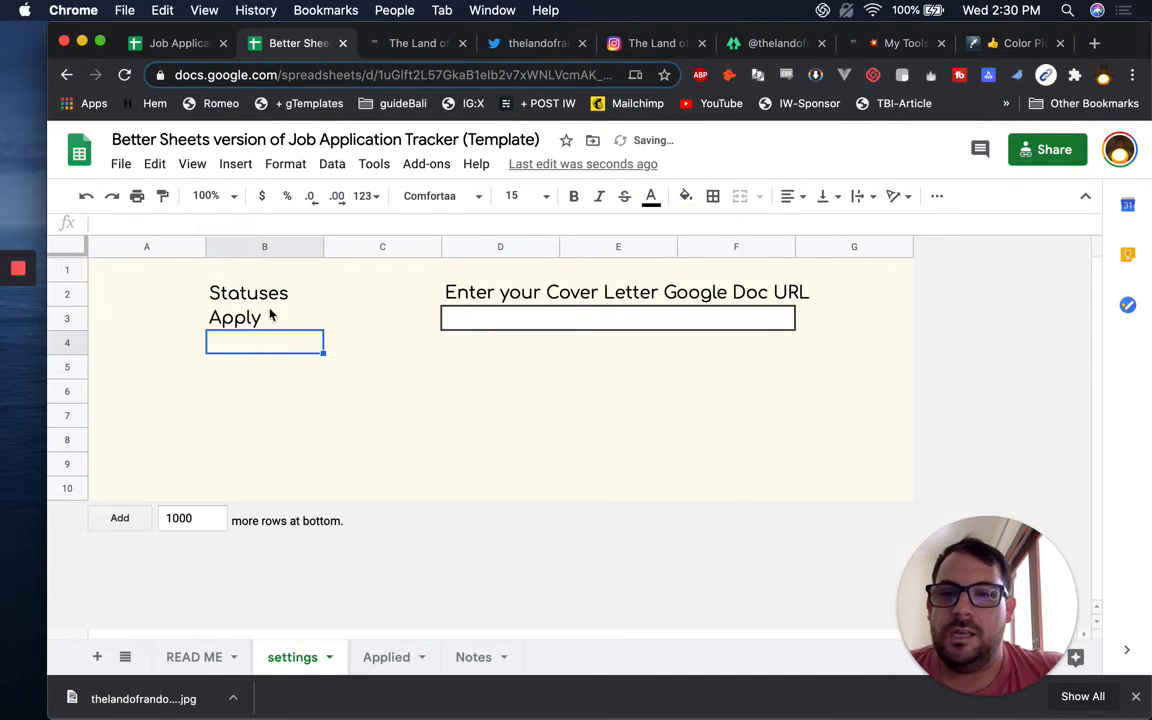
pyautogui.moveTo(248, 318); pyautogui.dragTo(249, 512)
pyautogui.click(522, 196)
pyautogui.click(517, 342)
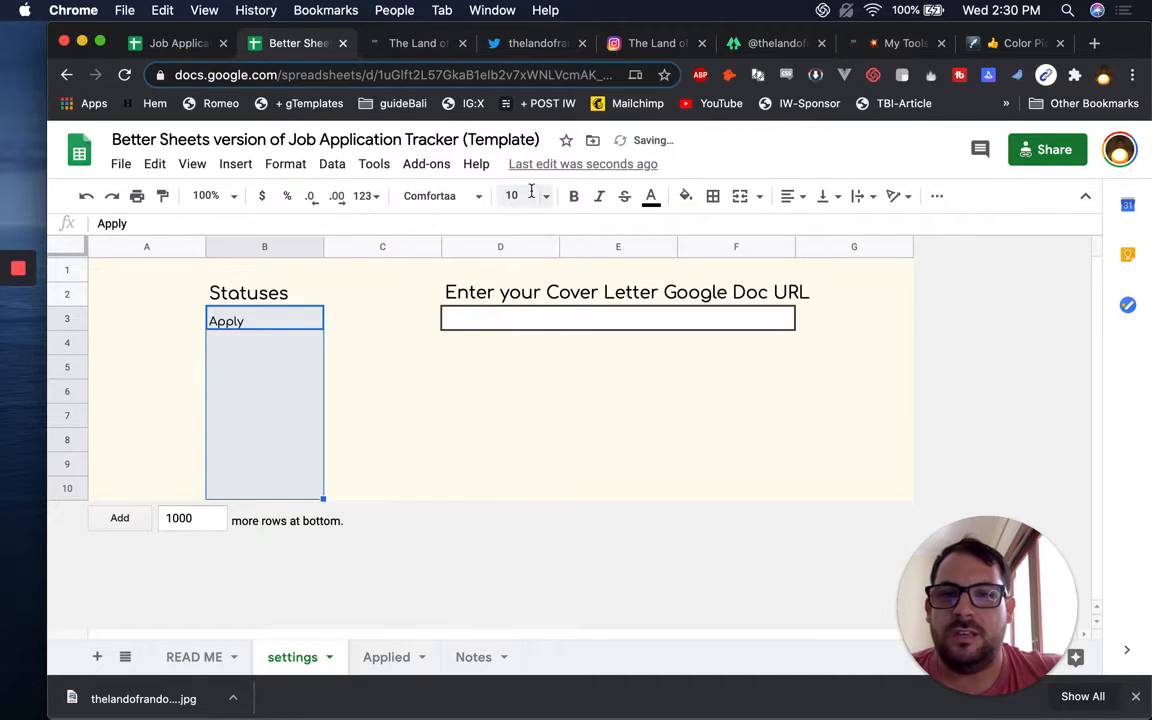
# Rename the first status 'To Apply' and add 'Applied' and '1st Interview' below it
pyautogui.click(276, 324)
pyautogui.press('Down')
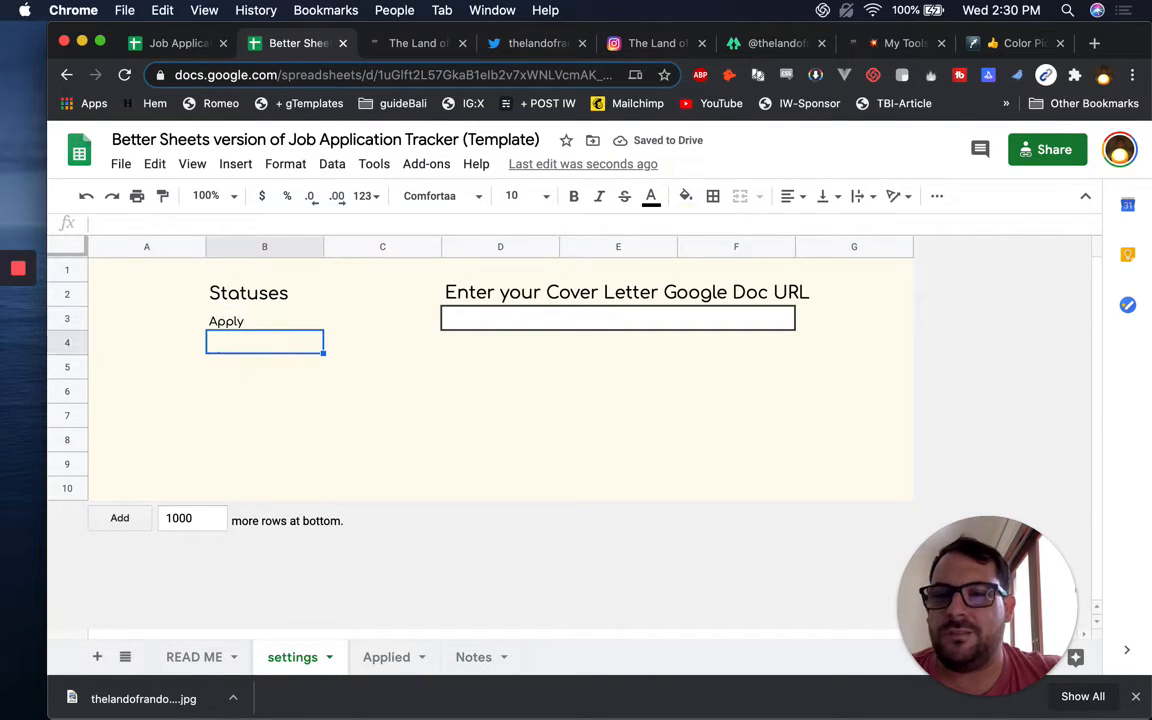
pyautogui.press('Up')
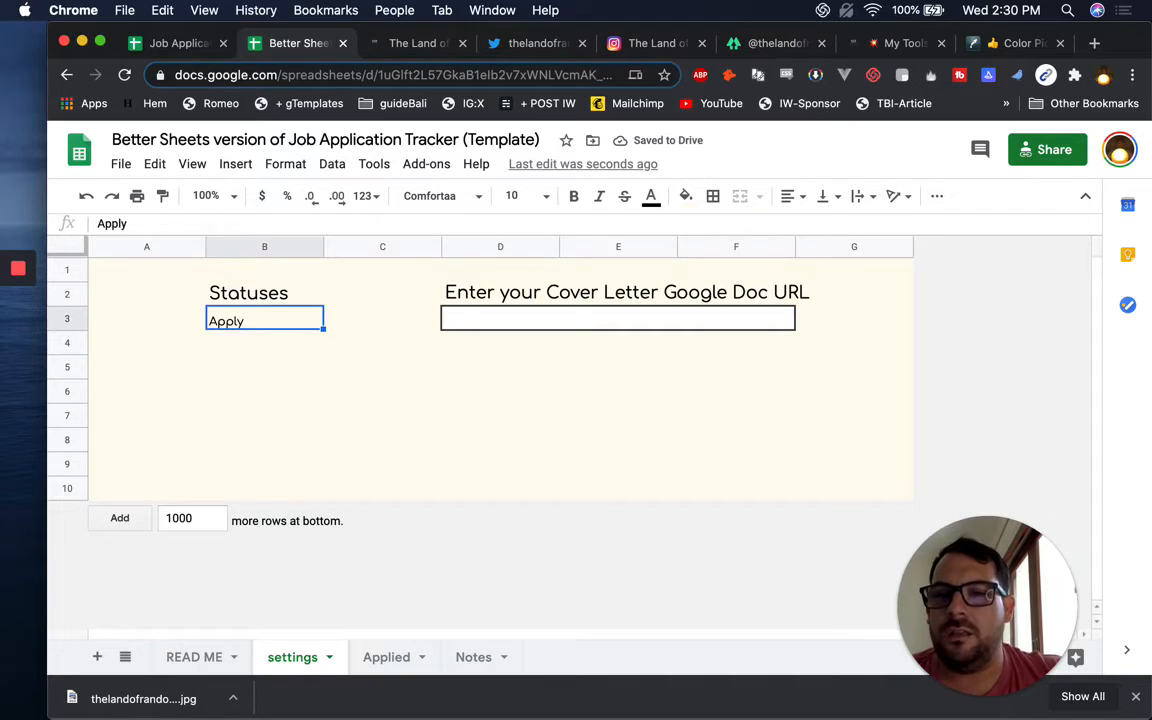
pyautogui.write('To Apply')
pyautogui.press('Return')
pyautogui.write('Applied')
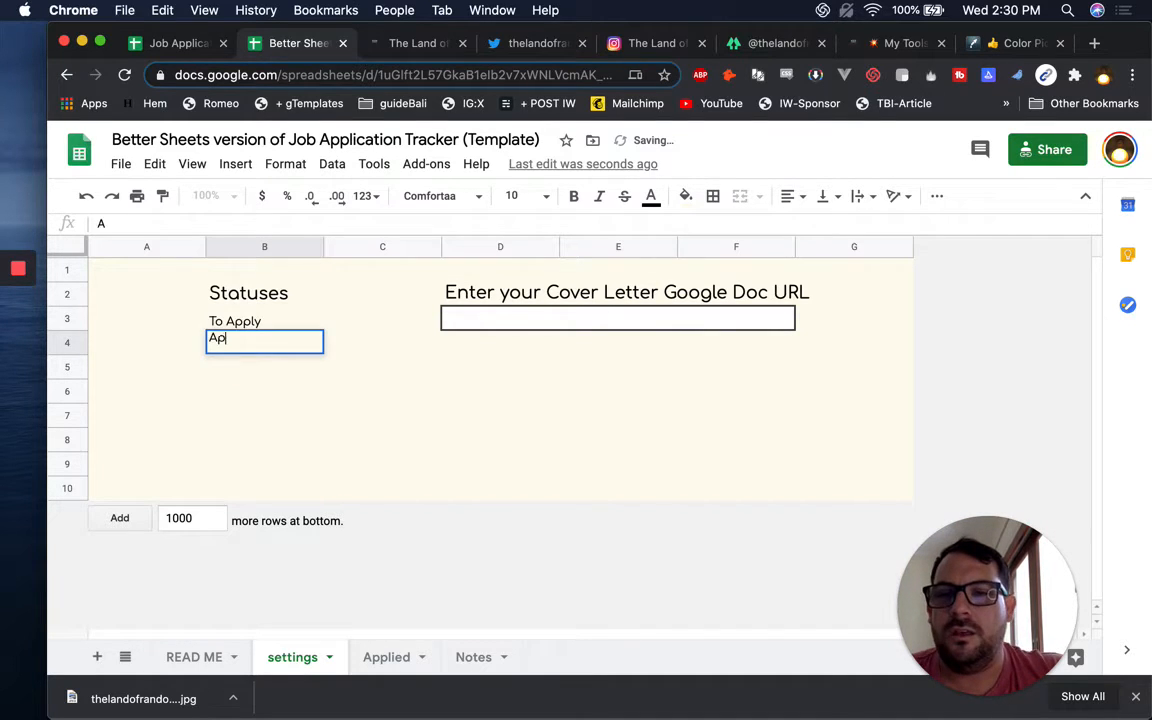
pyautogui.press('Return')
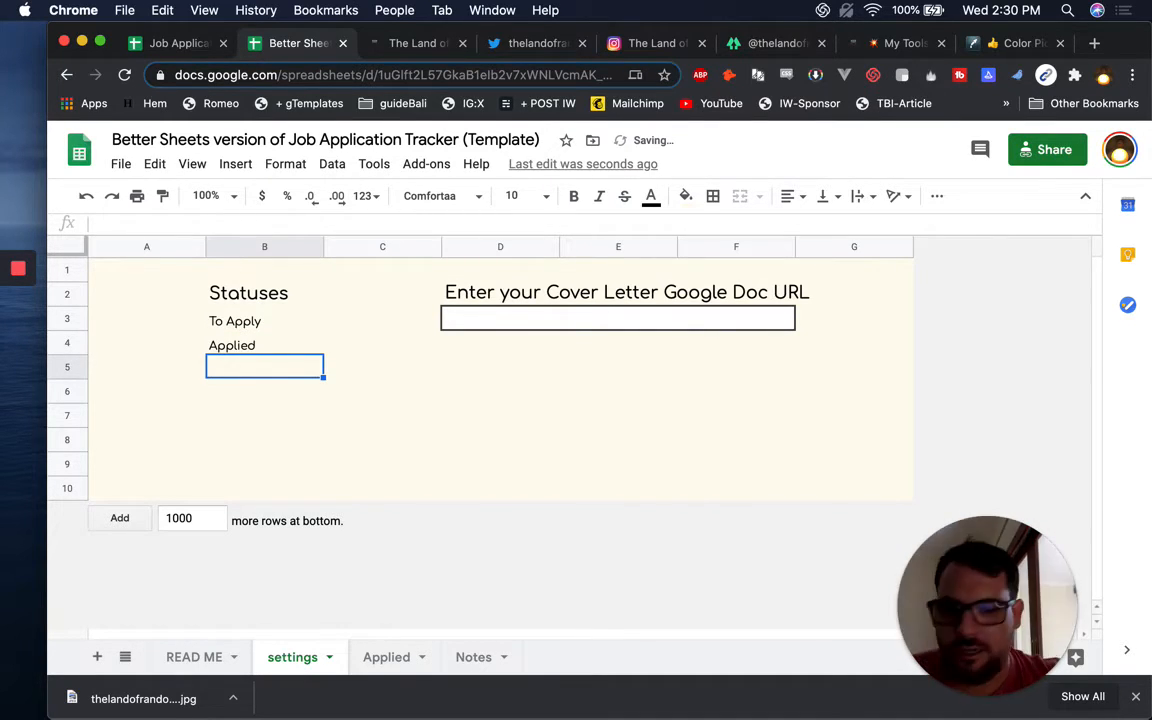
pyautogui.write('1st Interview')
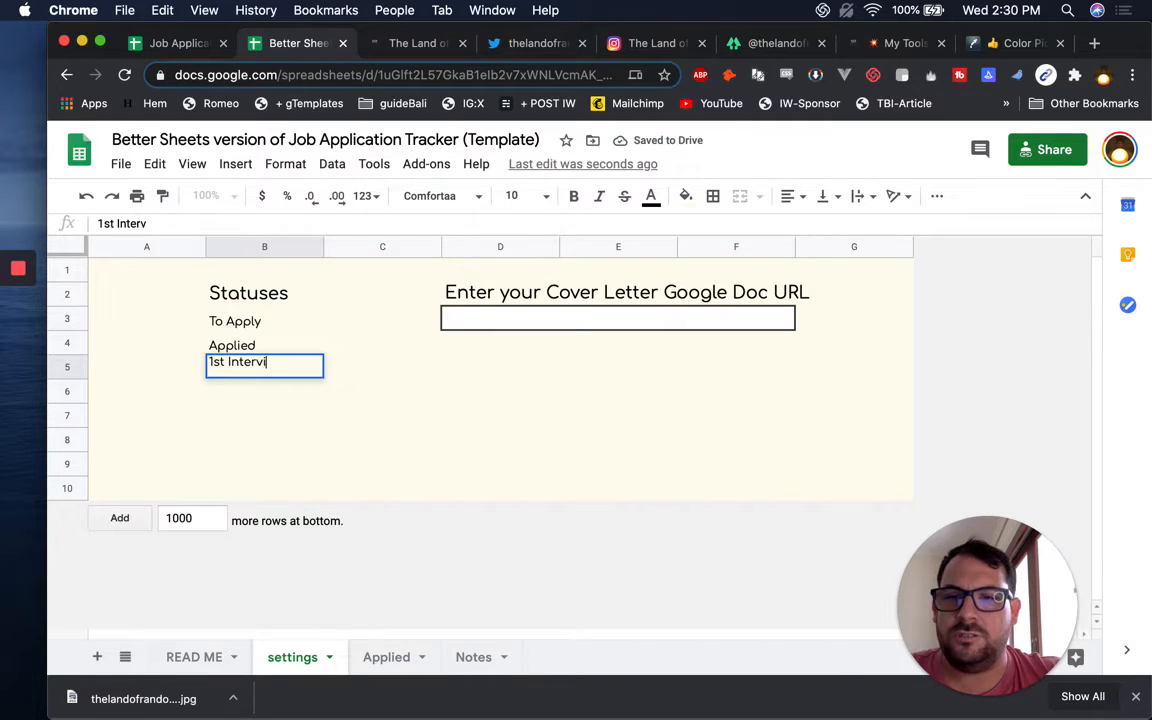
pyautogui.press('Return')
# Change the row-5 status to 'Interview Set' and add '1st Interview Done' below it
pyautogui.write('Sett')
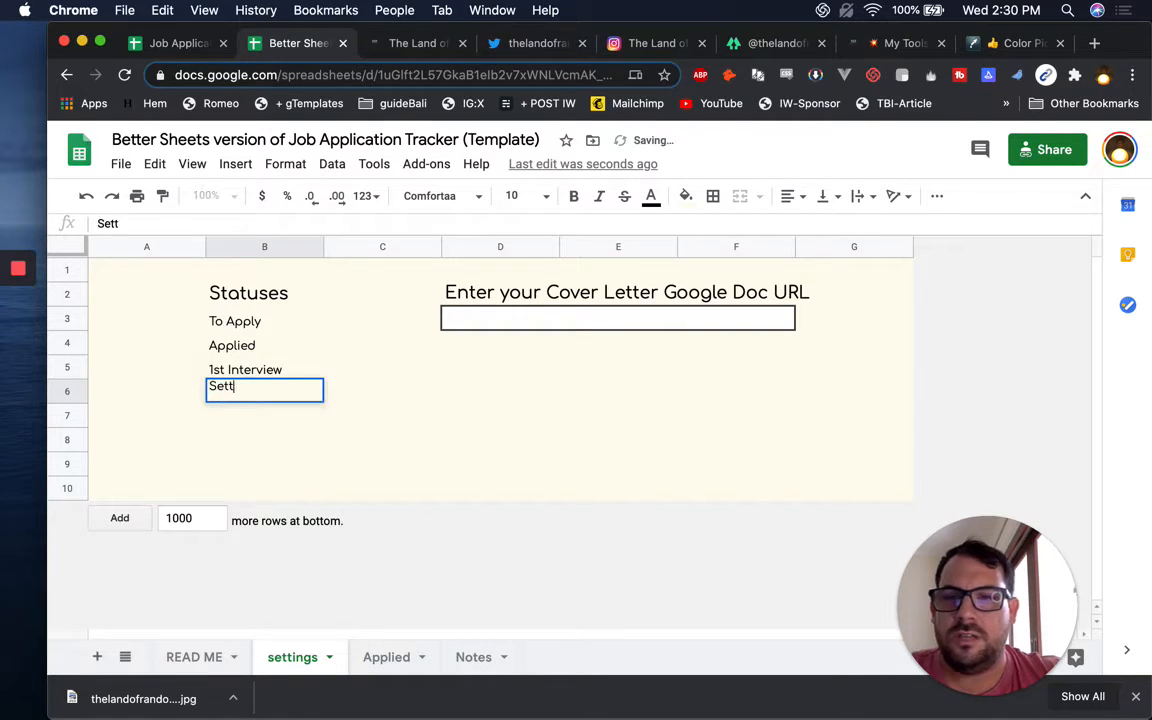
pyautogui.press('Up')
pyautogui.write('Settin')
pyautogui.press('BackSpace')
pyautogui.press('BackSpace')
pyautogui.press('BackSpace')
pyautogui.press('BackSpace')
pyautogui.press('BackSpace')
pyautogui.press('BackSpace')
pyautogui.write('Int')
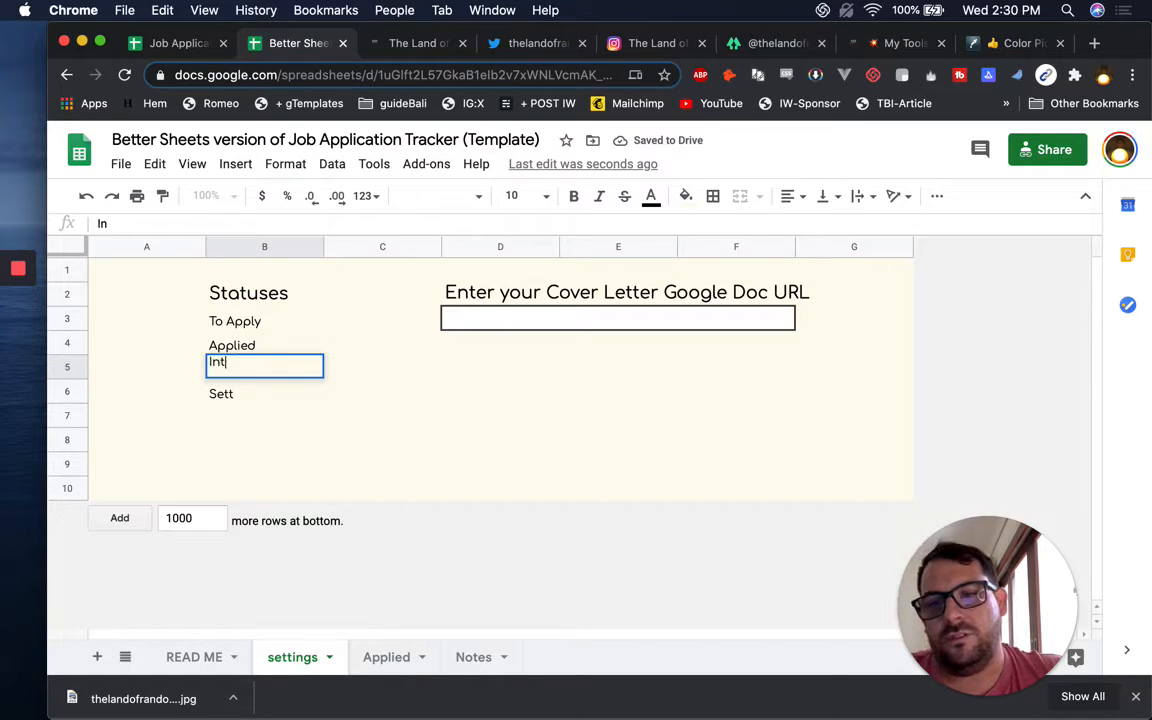
pyautogui.write('erview Set')
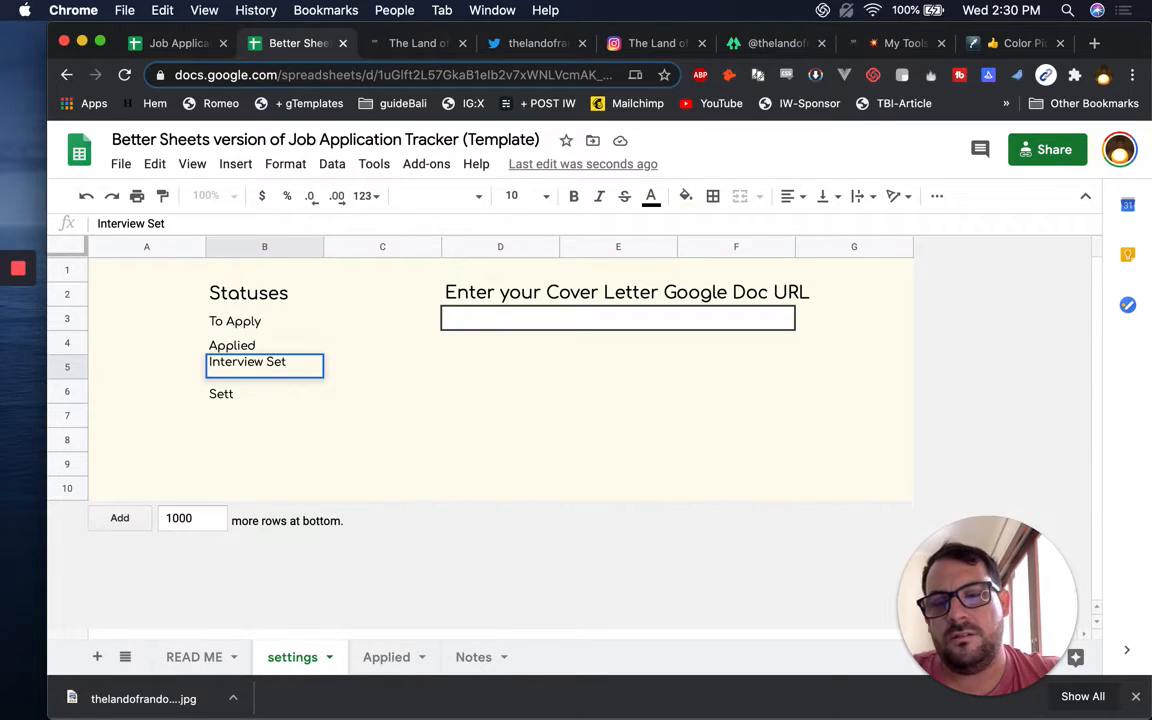
pyautogui.press('Return')
pyautogui.write('1st Interview Don')
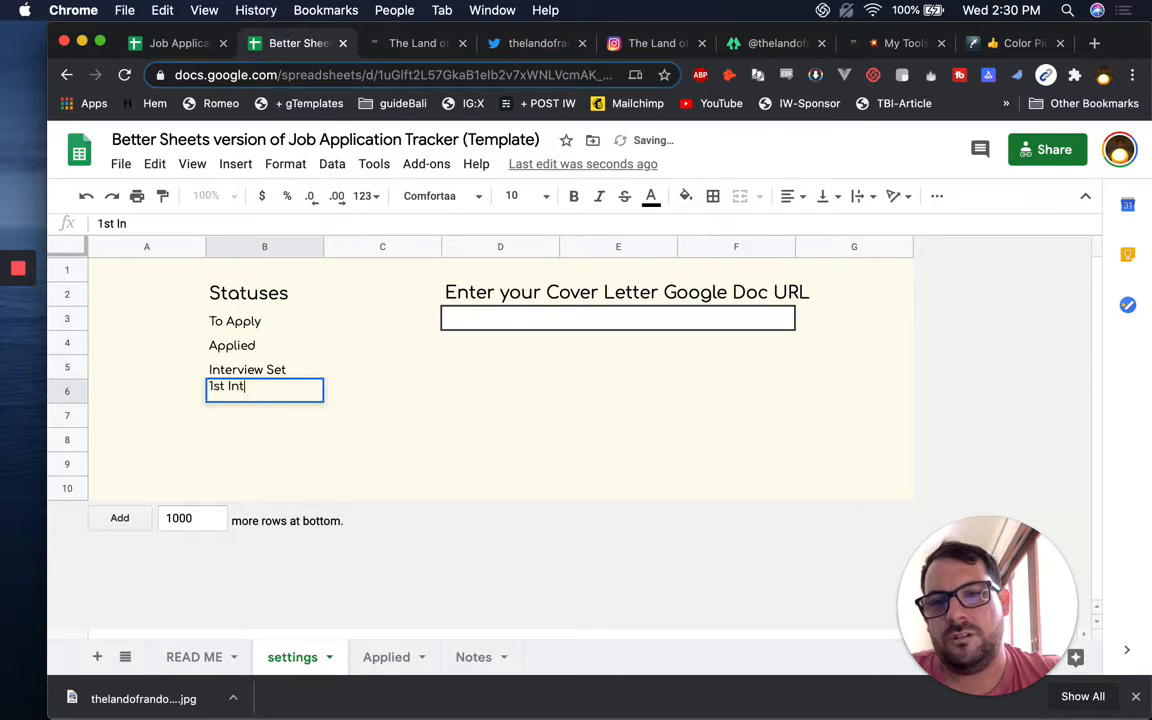
pyautogui.write('e')
pyautogui.press('Return')
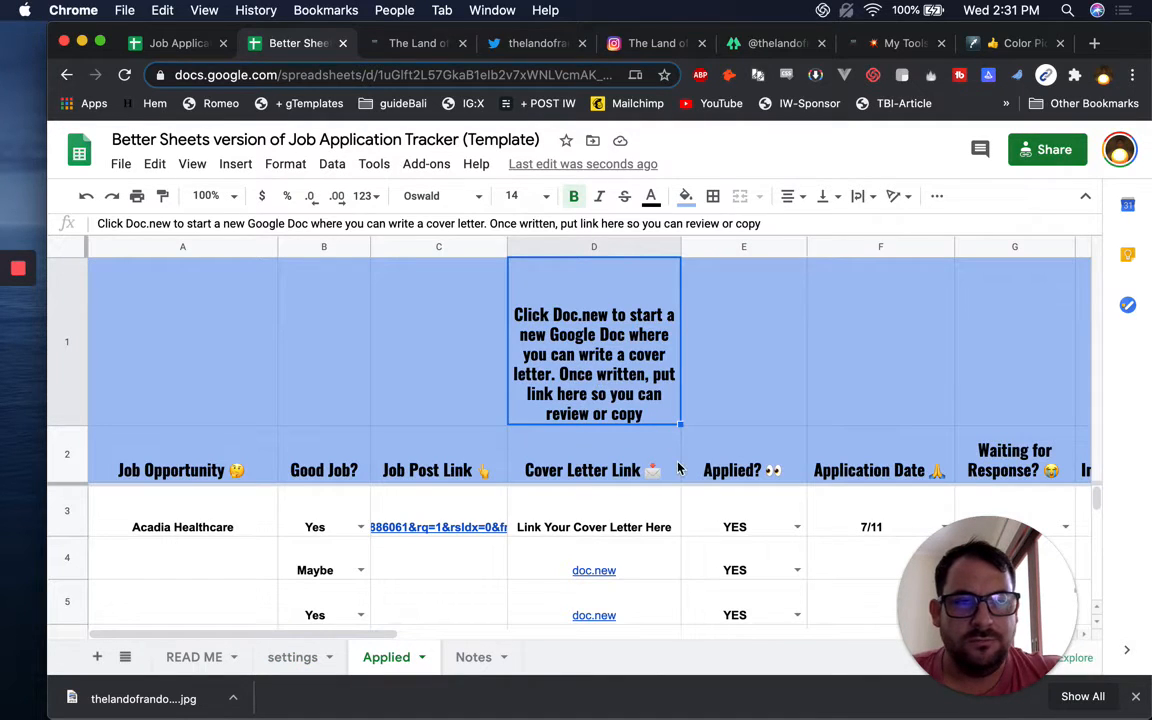
# Review the Applied sheet's status headings, from Waiting for Response? through Accept?
pyautogui.hscroll(6, 709, 540)
pyautogui.click(612, 518)
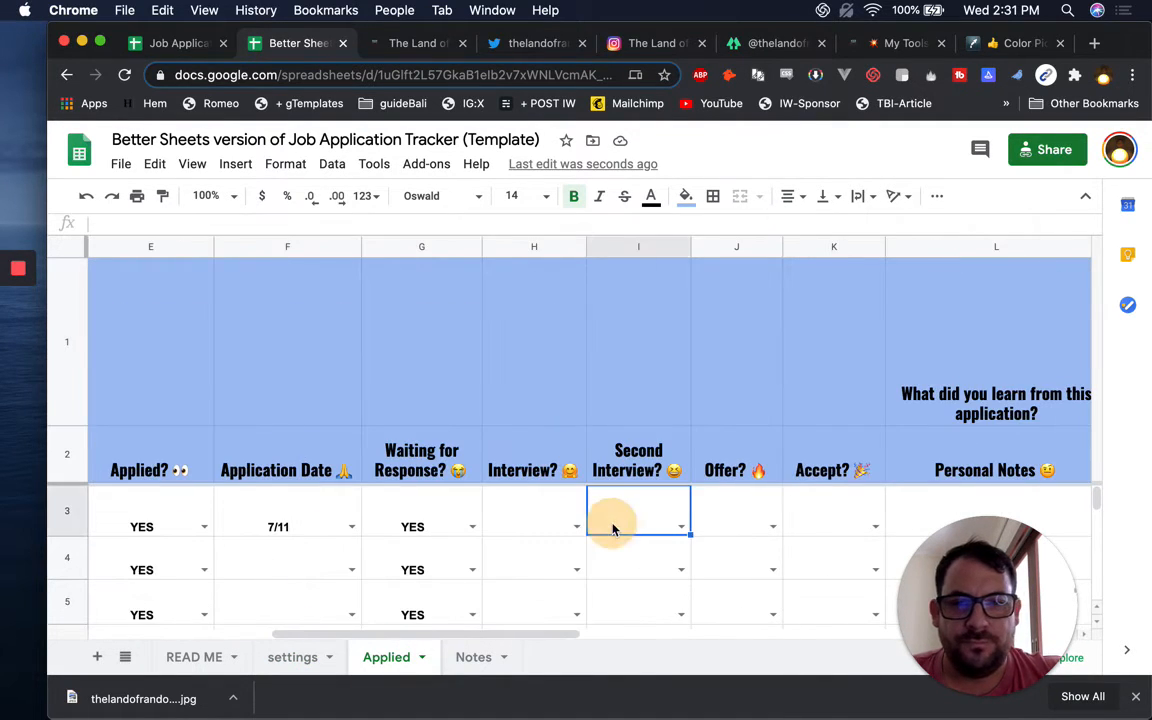
pyautogui.click(411, 527)
pyautogui.click(430, 462)
pyautogui.click(505, 440)
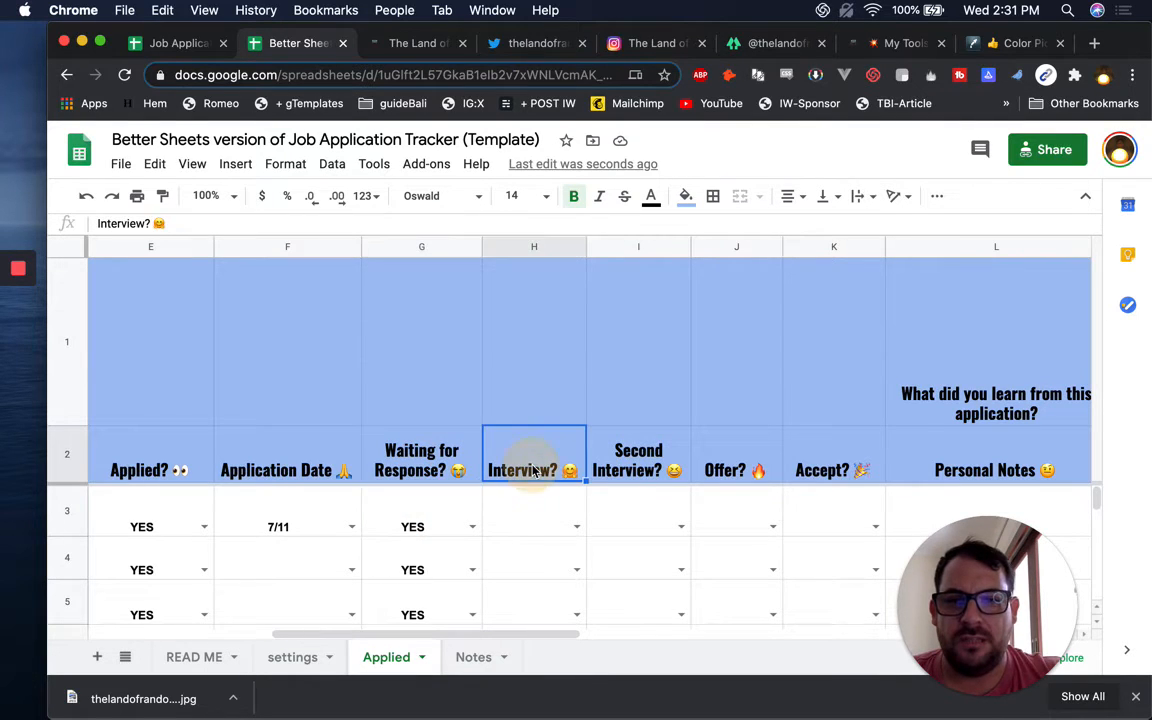
pyautogui.click(600, 435)
pyautogui.click(745, 462)
pyautogui.click(815, 458)
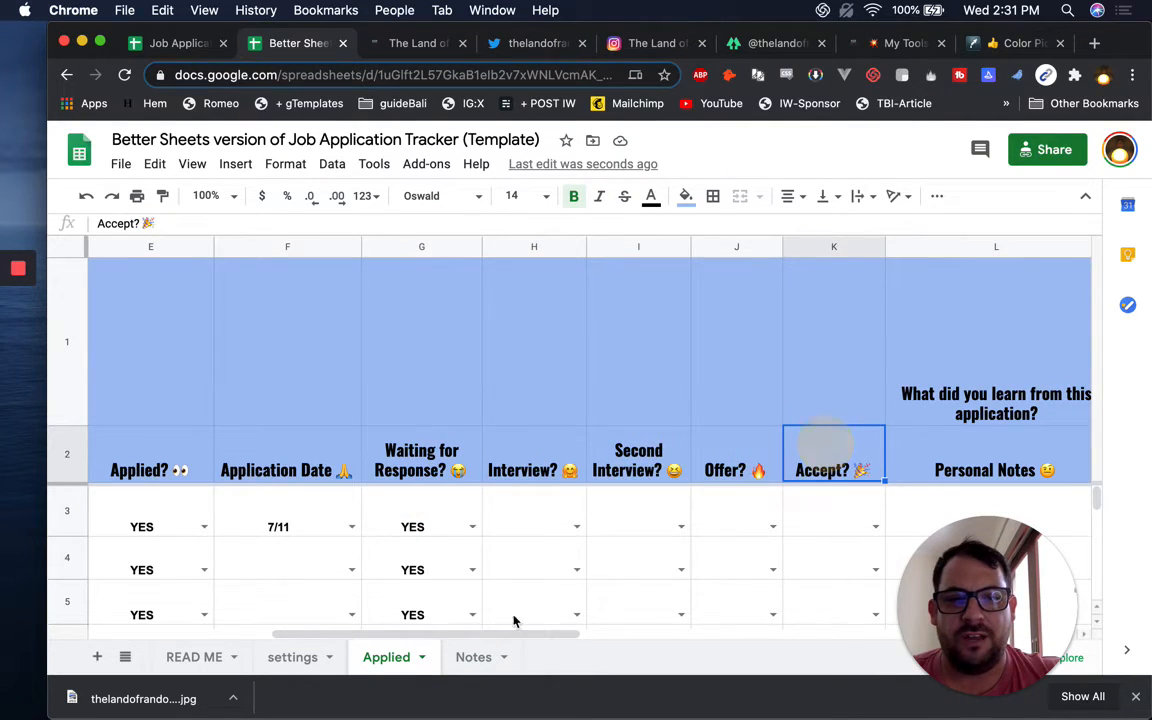
# Add 'Offered' and 'Accepted' to the settings status list
pyautogui.click(301, 658)
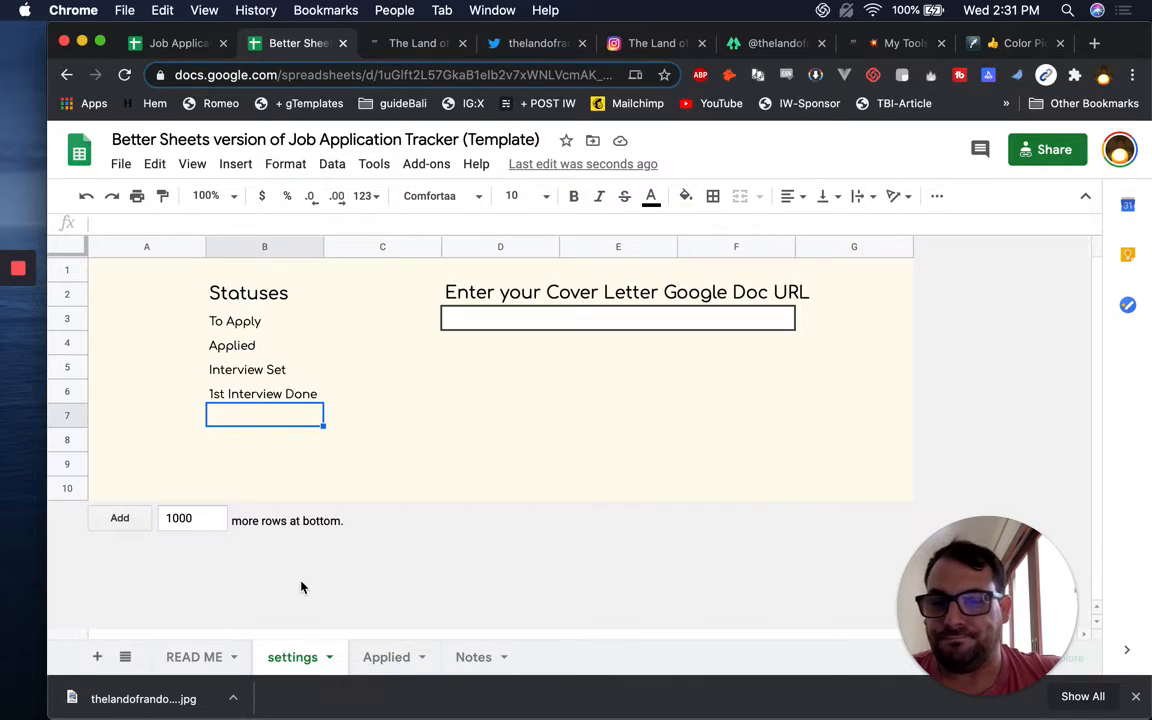
pyautogui.write('Offere')
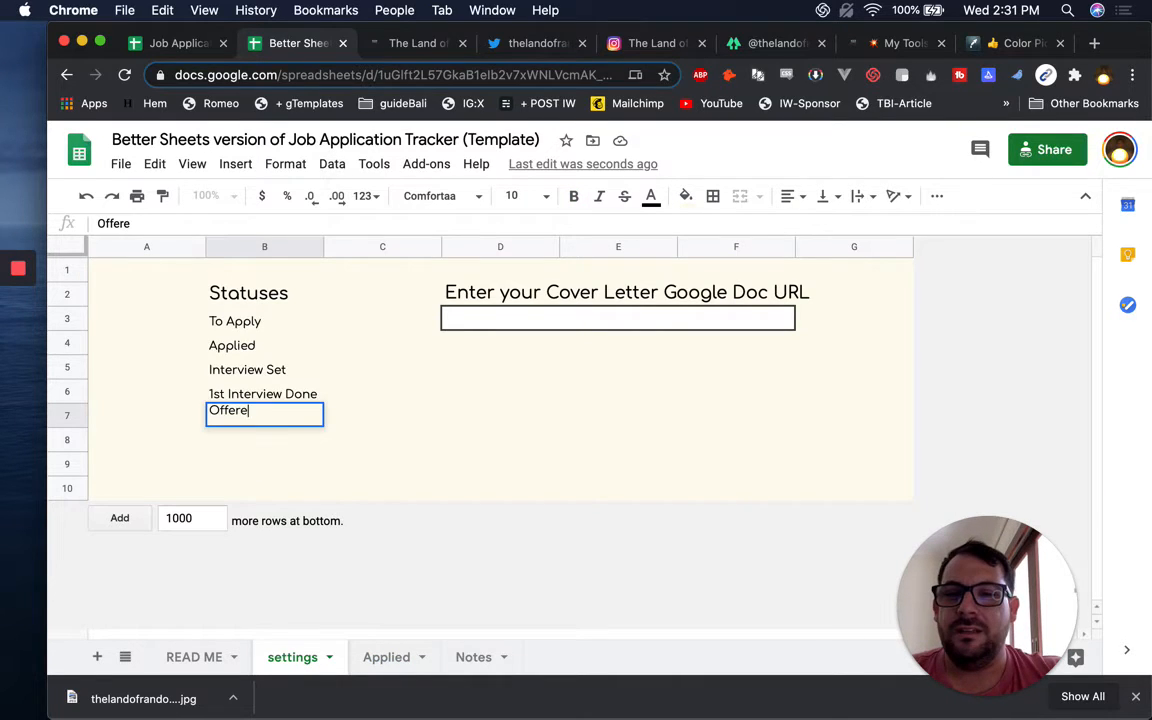
pyautogui.write('d')
pyautogui.press('Return')
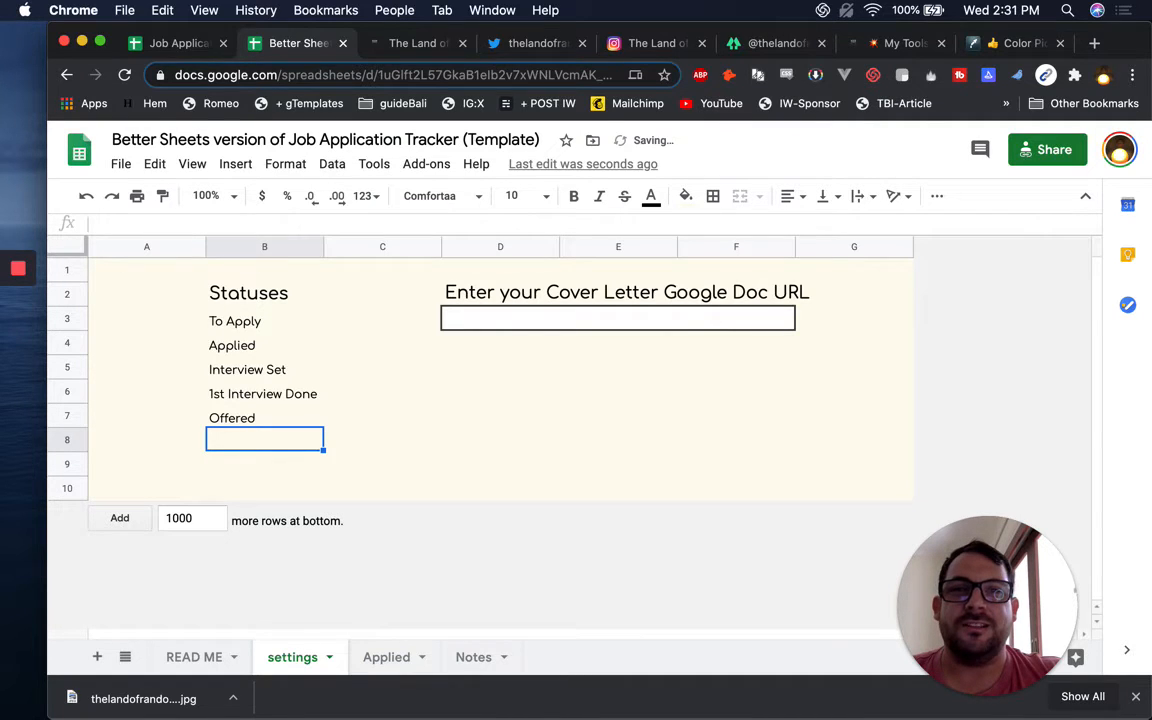
pyautogui.write('Accepted')
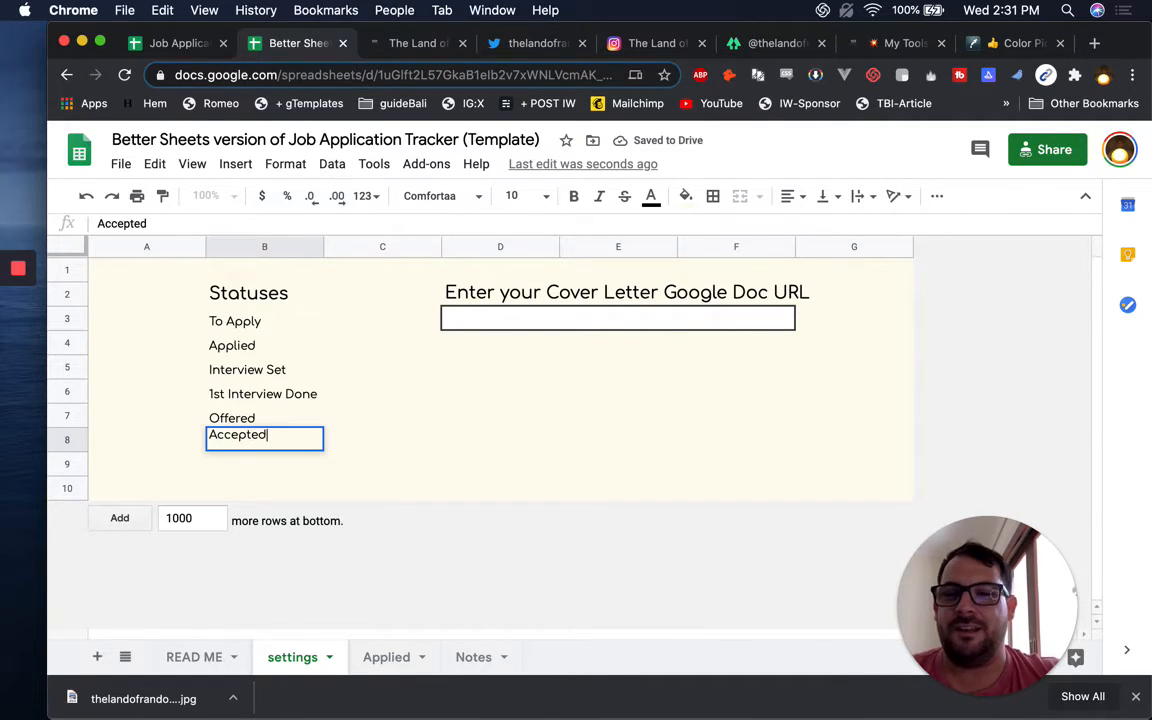
pyautogui.press('Return')
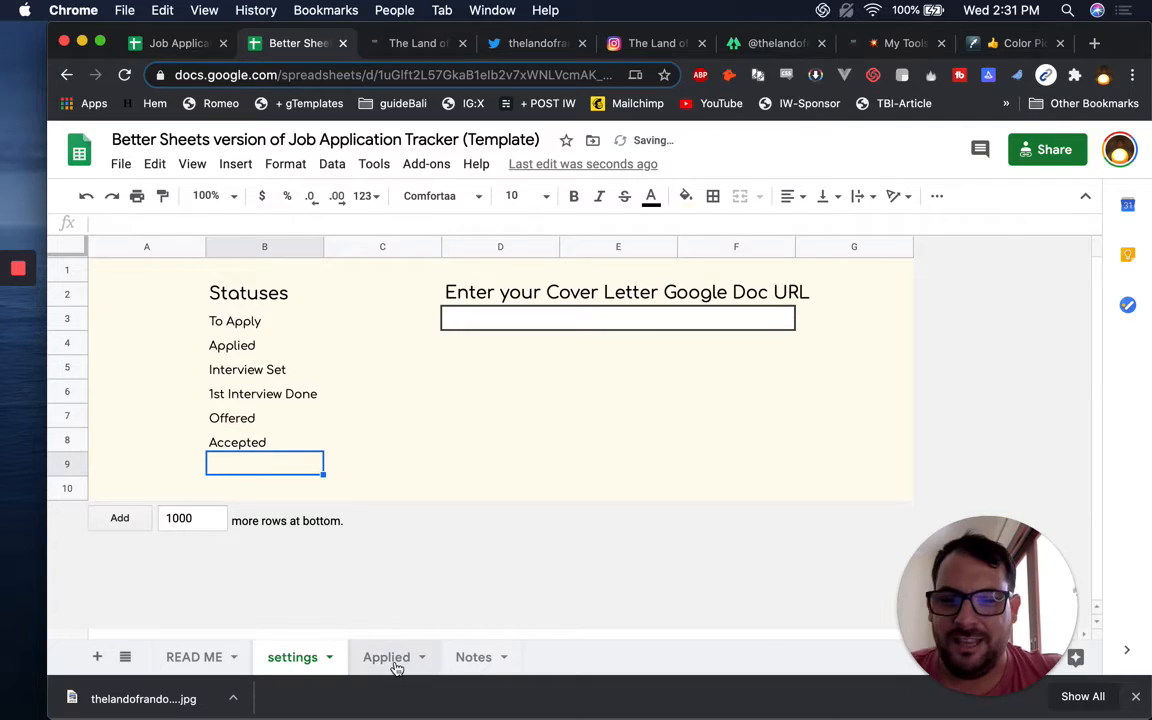
# Check the Waiting for Response? header, then add 'Waiting for Respose' in B9
pyautogui.click(350, 667)
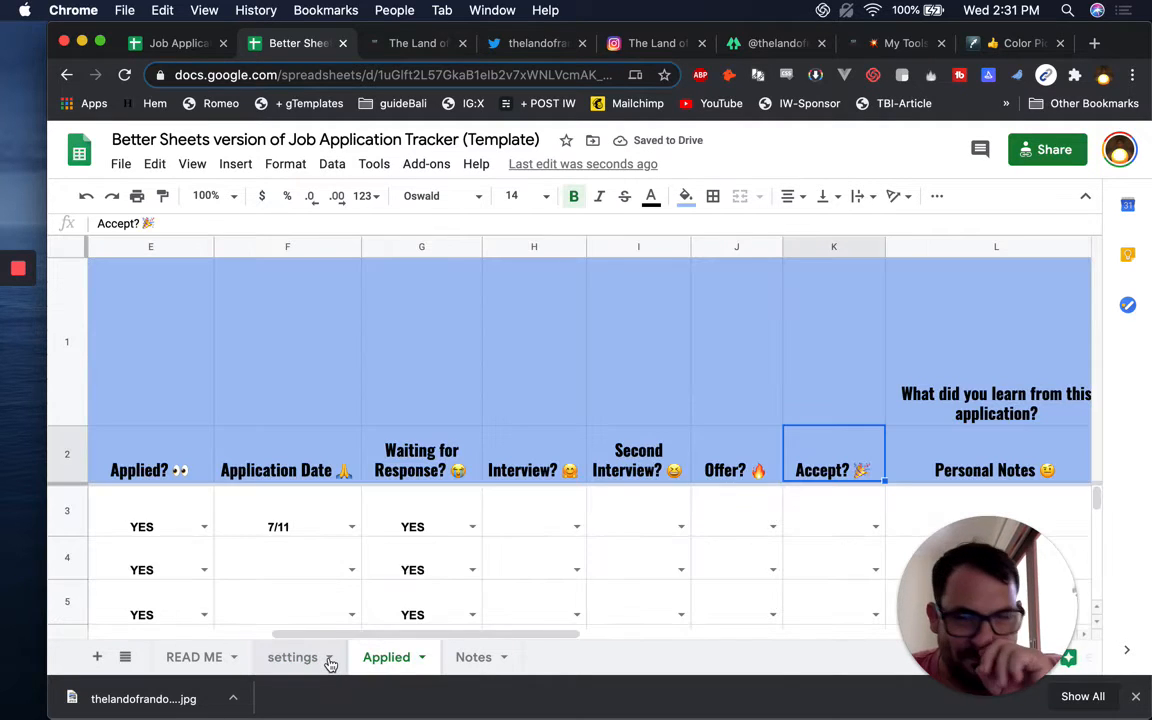
pyautogui.click(430, 452)
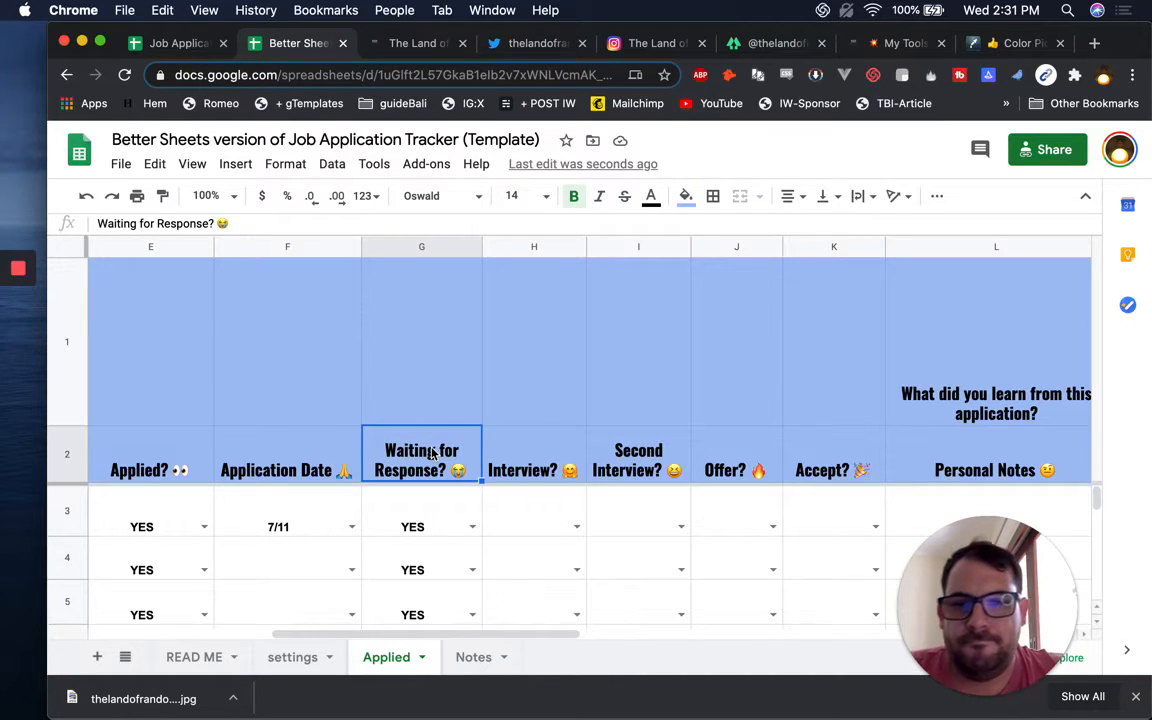
pyautogui.click(262, 658)
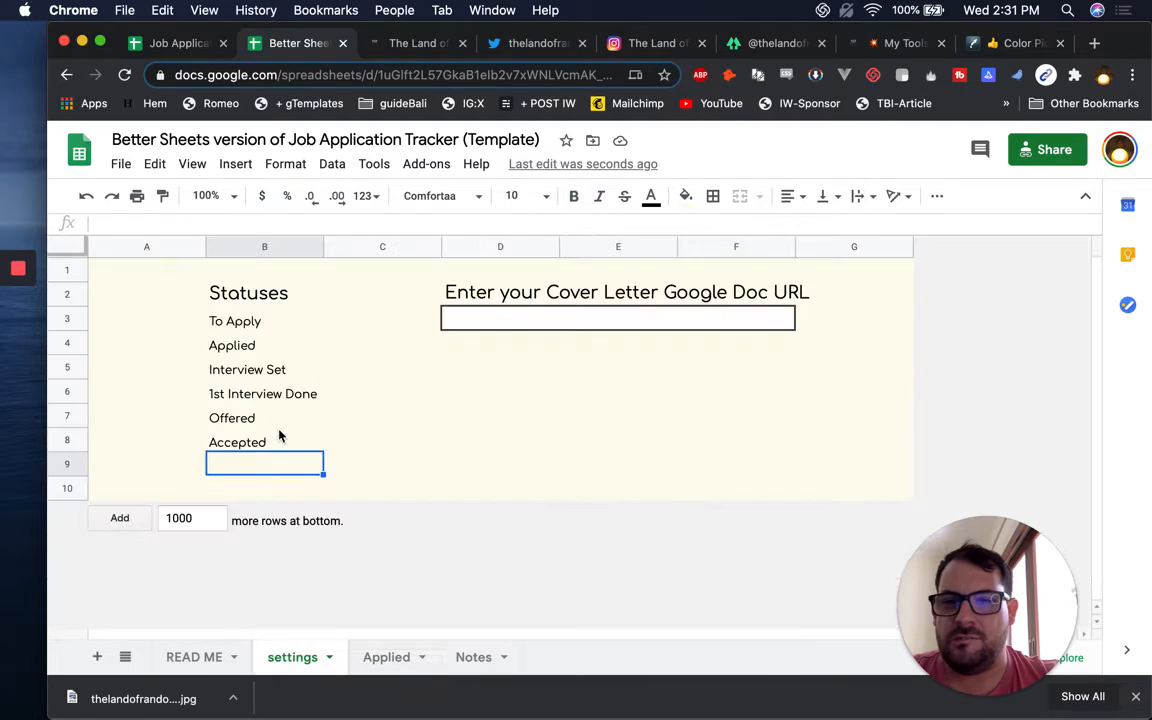
pyautogui.write('Waiting for Respose')
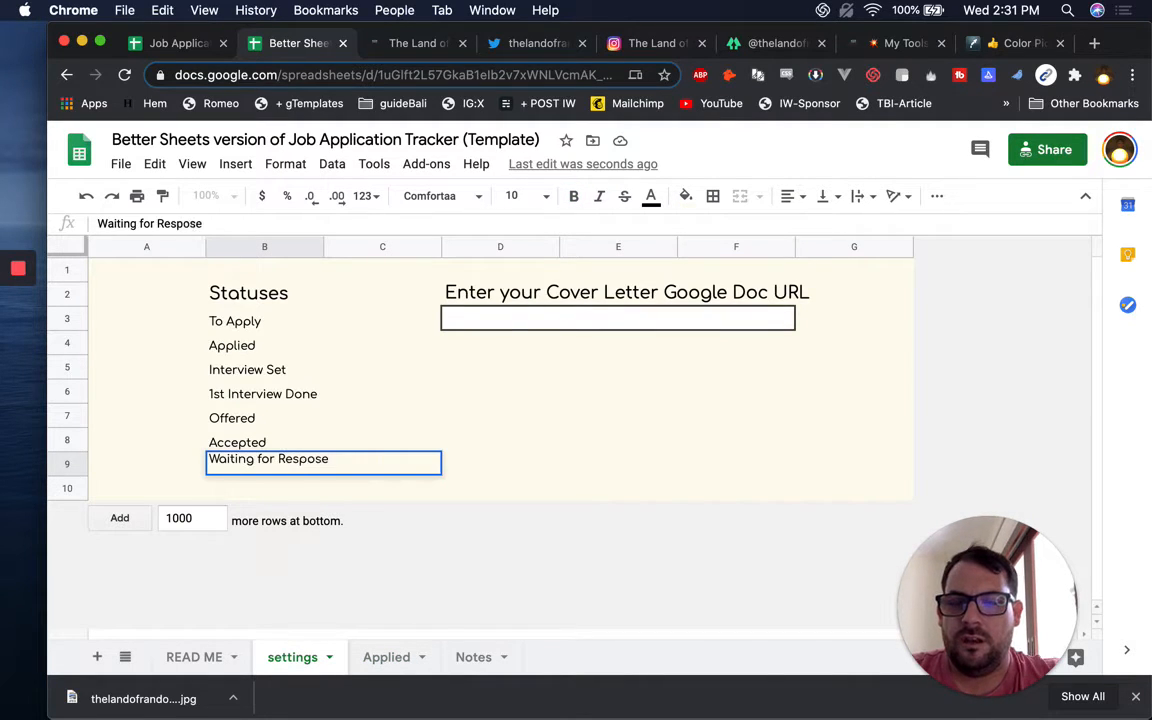
pyautogui.press('Return')
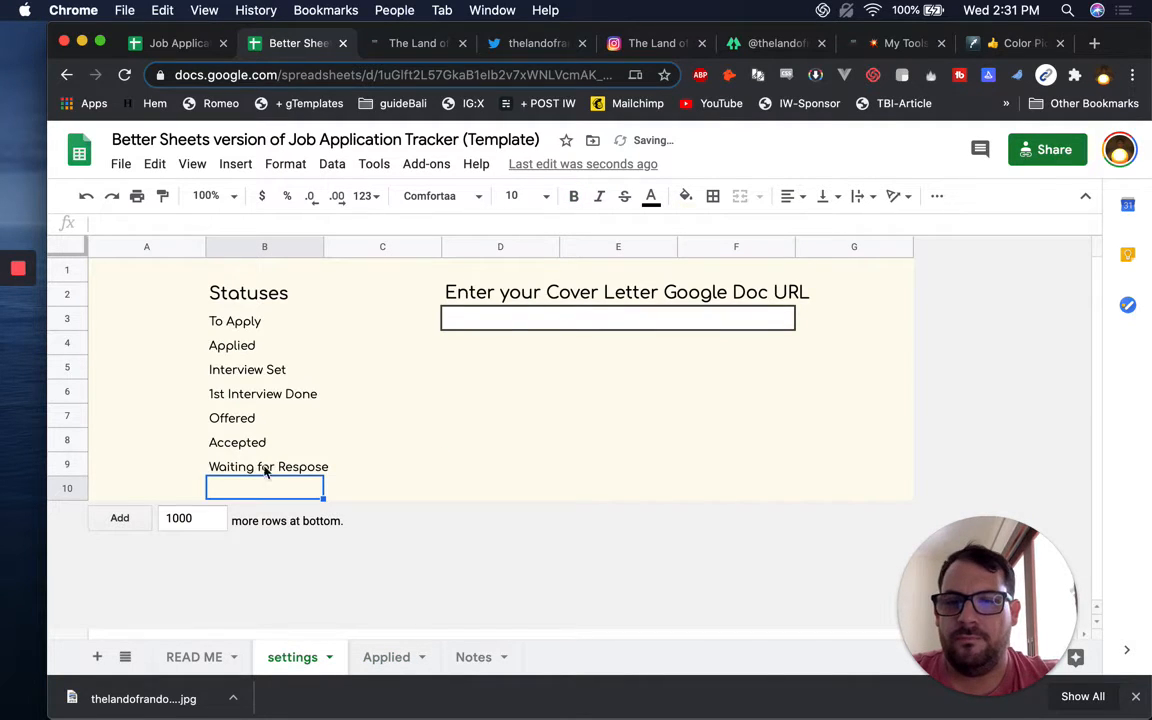
pyautogui.click(249, 470)
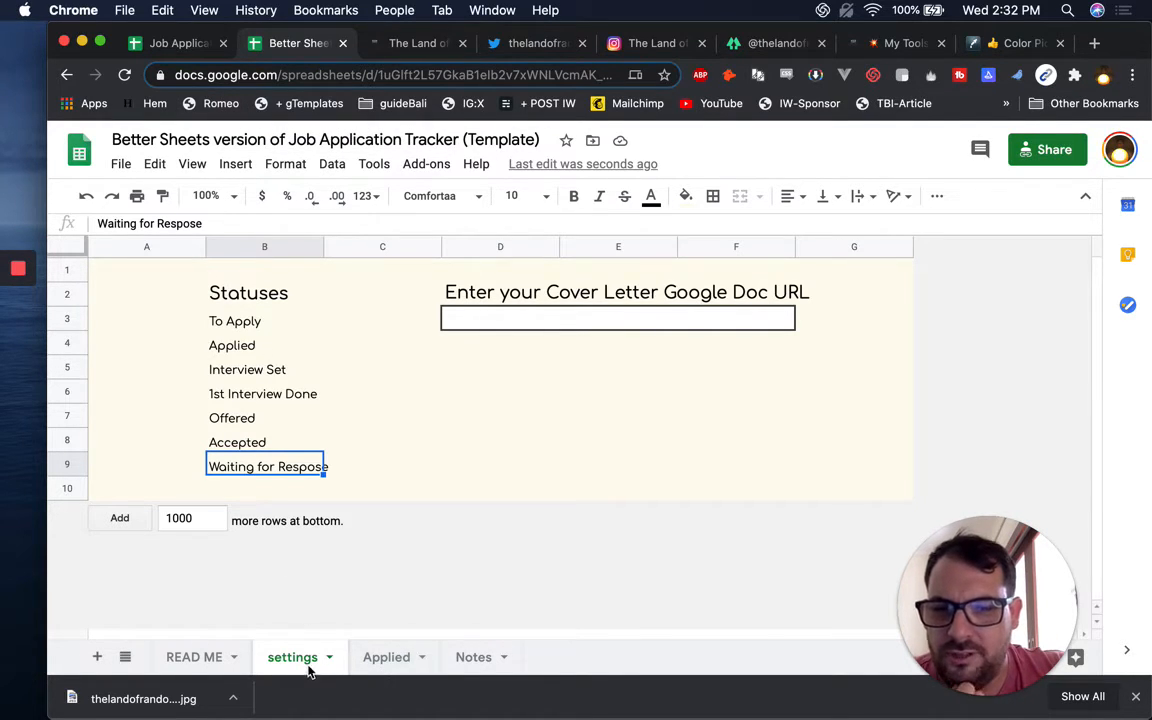
pyautogui.click(467, 321)
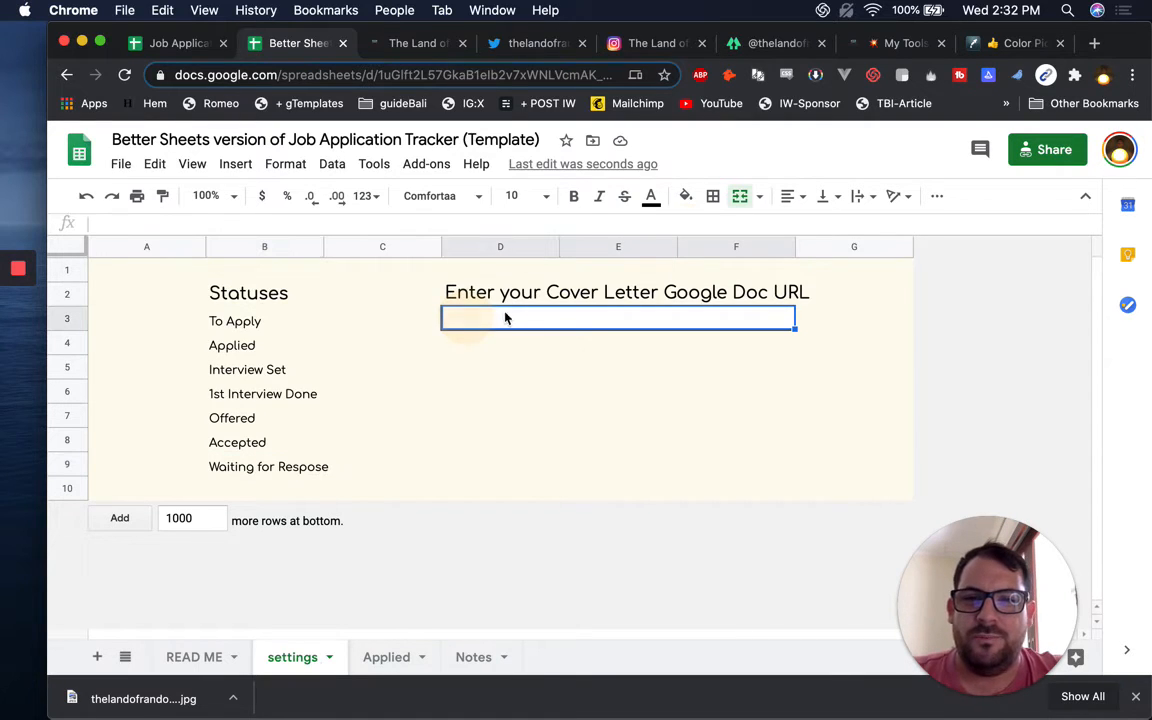
# In a new tab, go to doc.new to start a blank Google Doc
pyautogui.press('super+t')
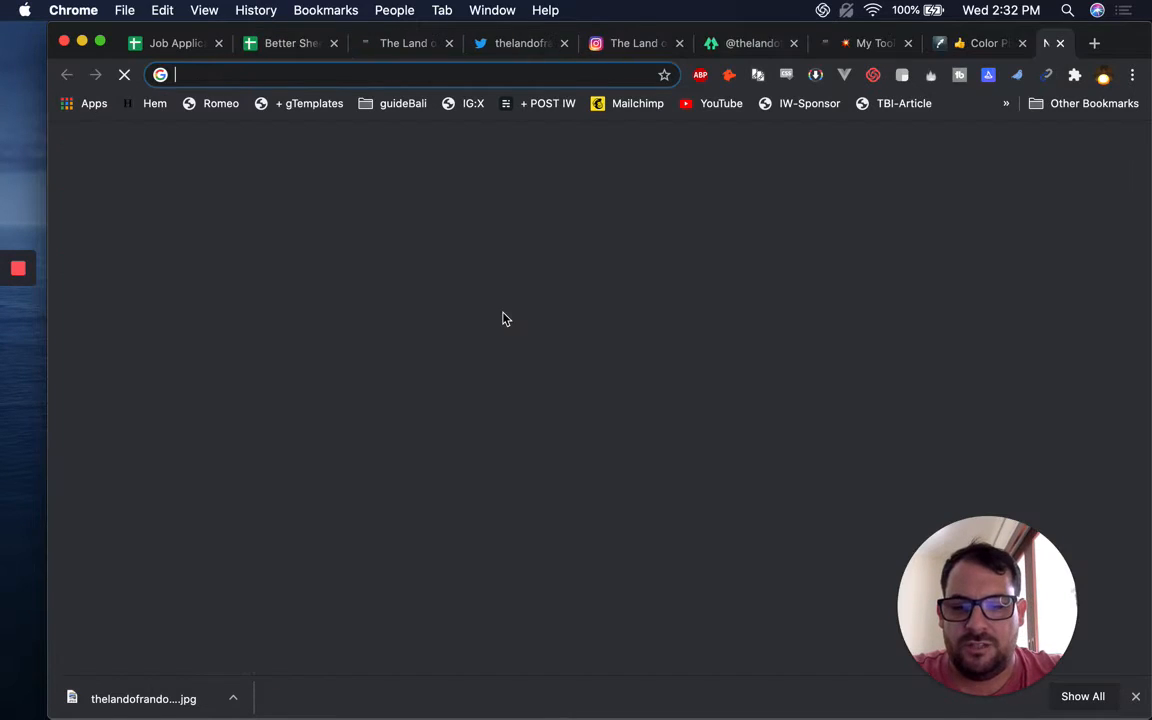
pyautogui.write('docs.')
pyautogui.press('BackSpace')
pyautogui.press('BackSpace')
pyautogui.press('BackSpace')
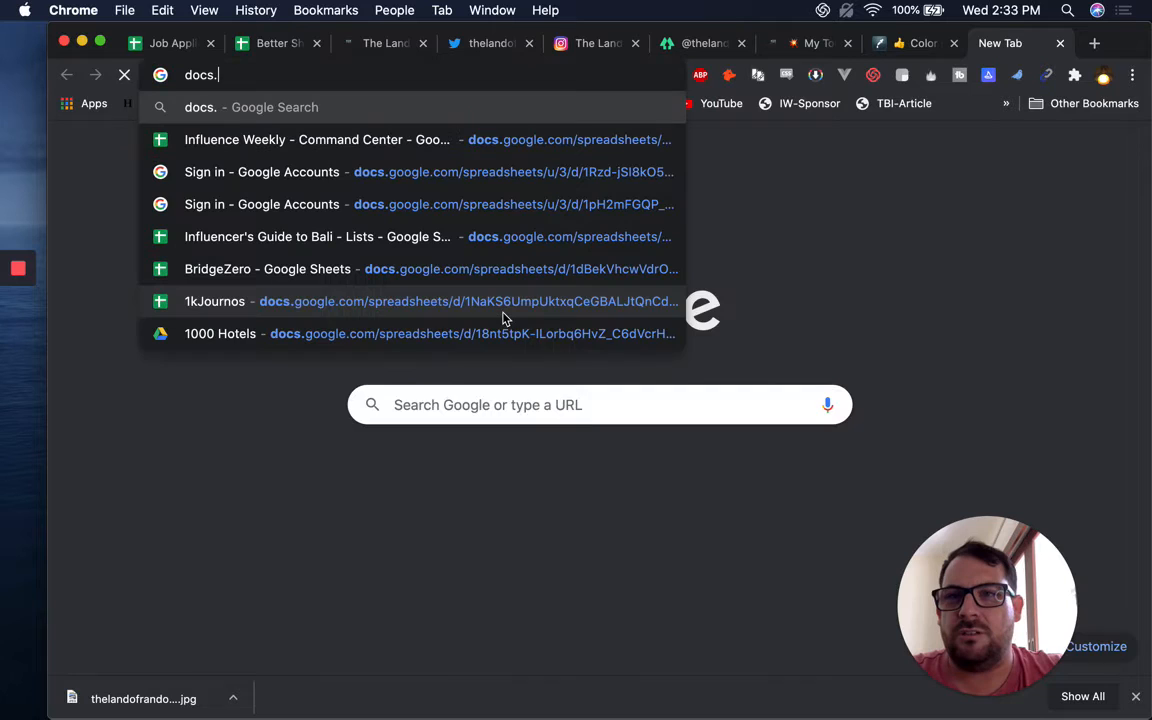
pyautogui.write('.new')
pyautogui.press('Return')
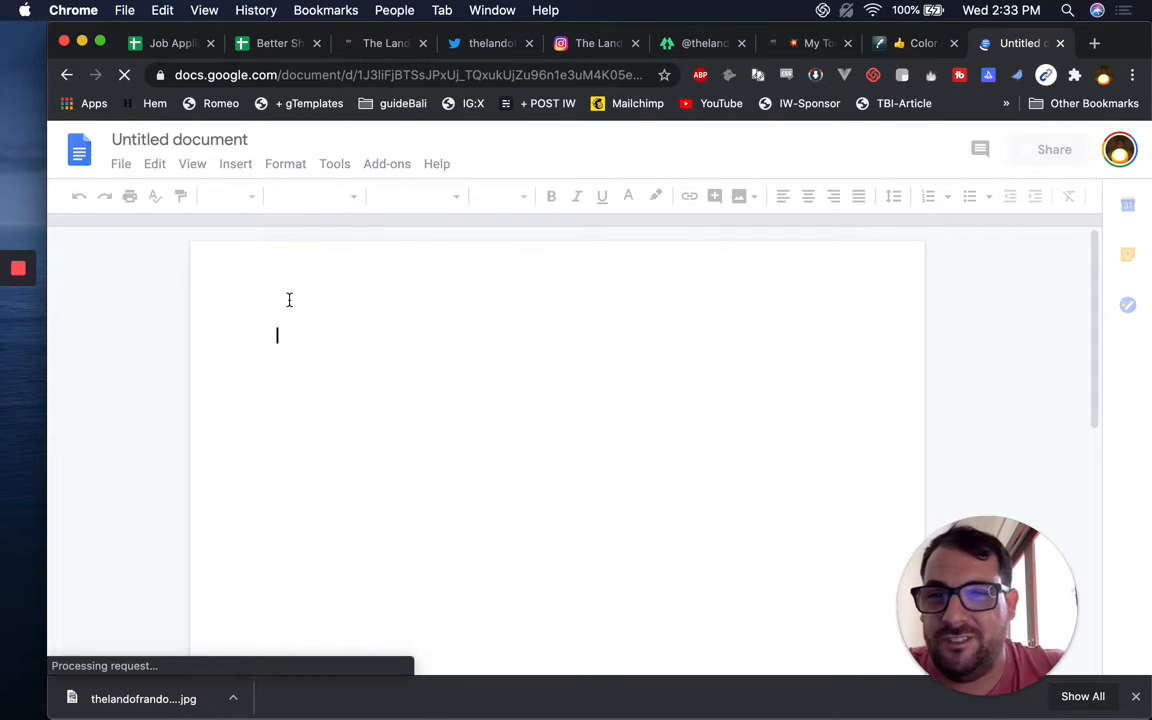
# Name the Doc 'First Name Last Name Cover Letter', write 'Letter here.', and open Share
pyautogui.click(312, 355)
pyautogui.write('Let')
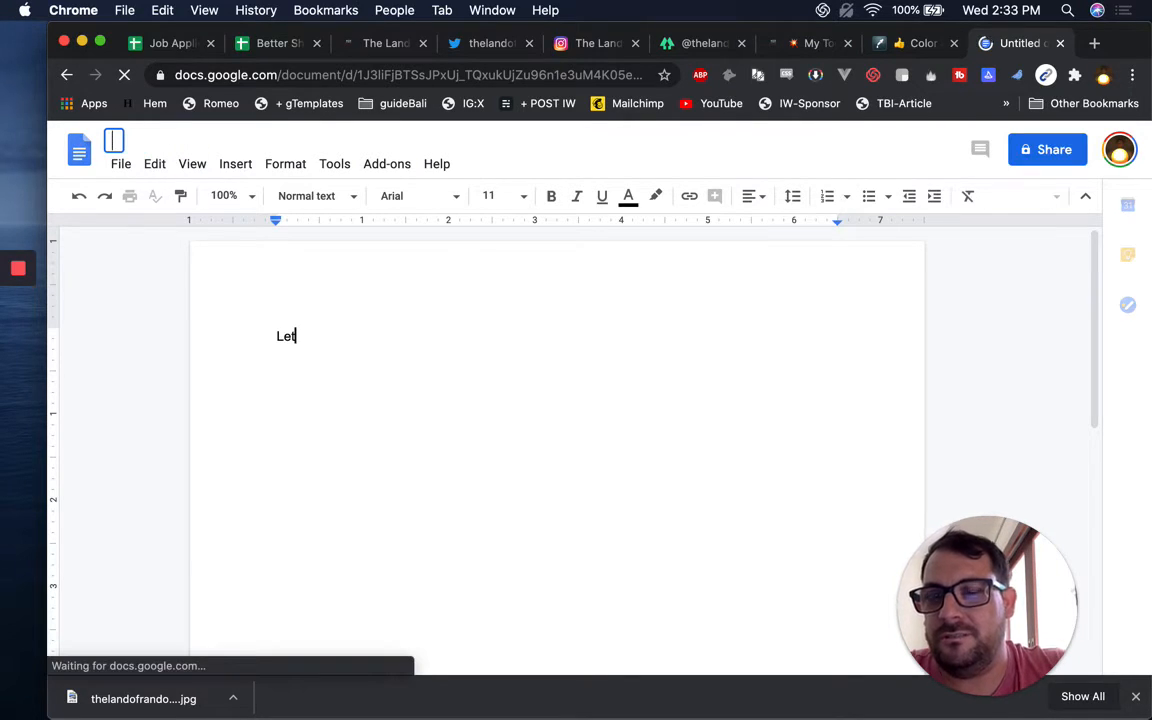
pyautogui.write('Cover Letter')
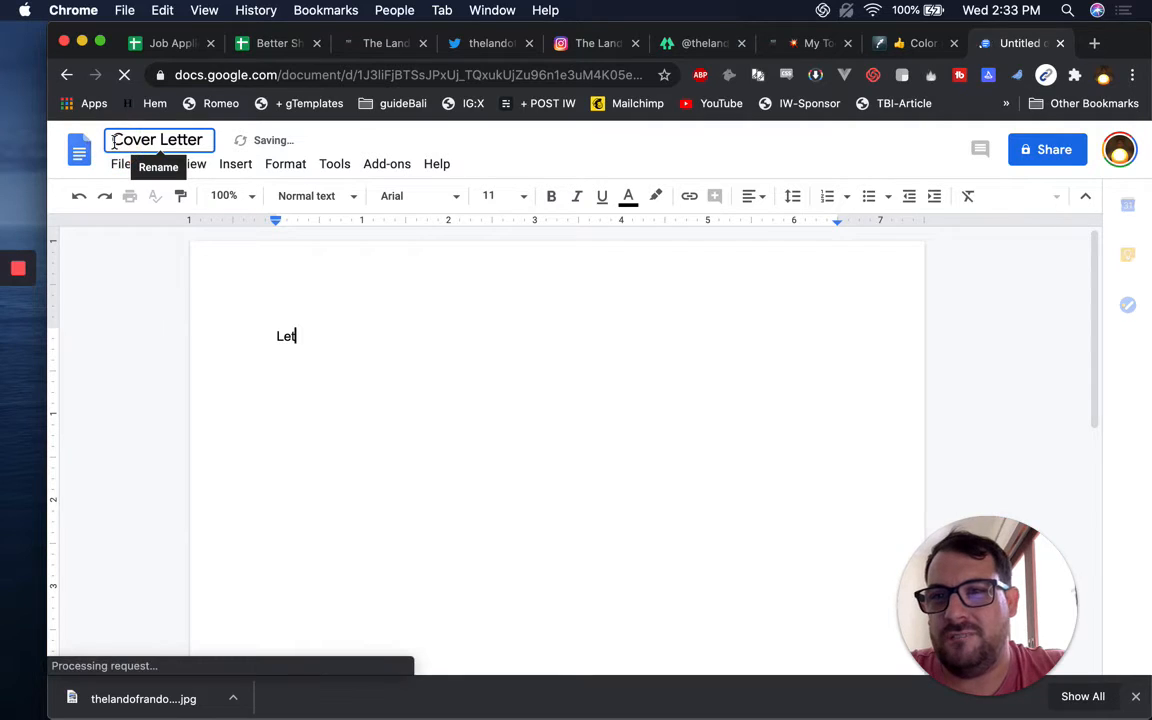
pyautogui.write('First Name ')
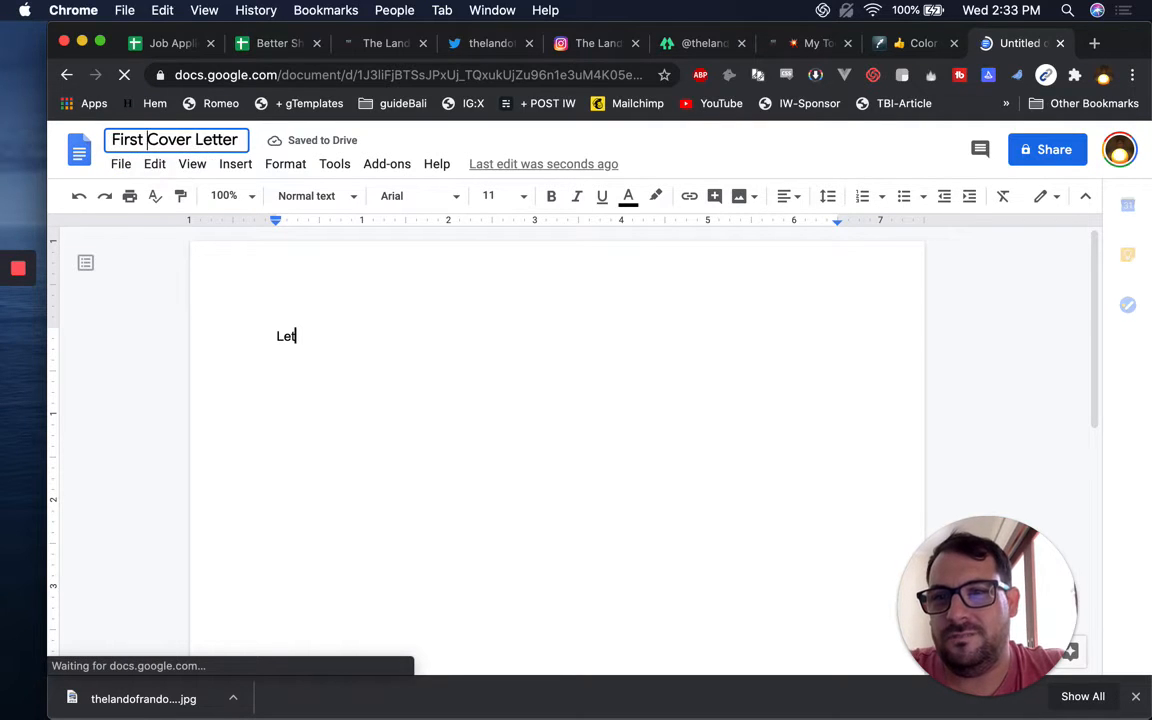
pyautogui.write('Last ')
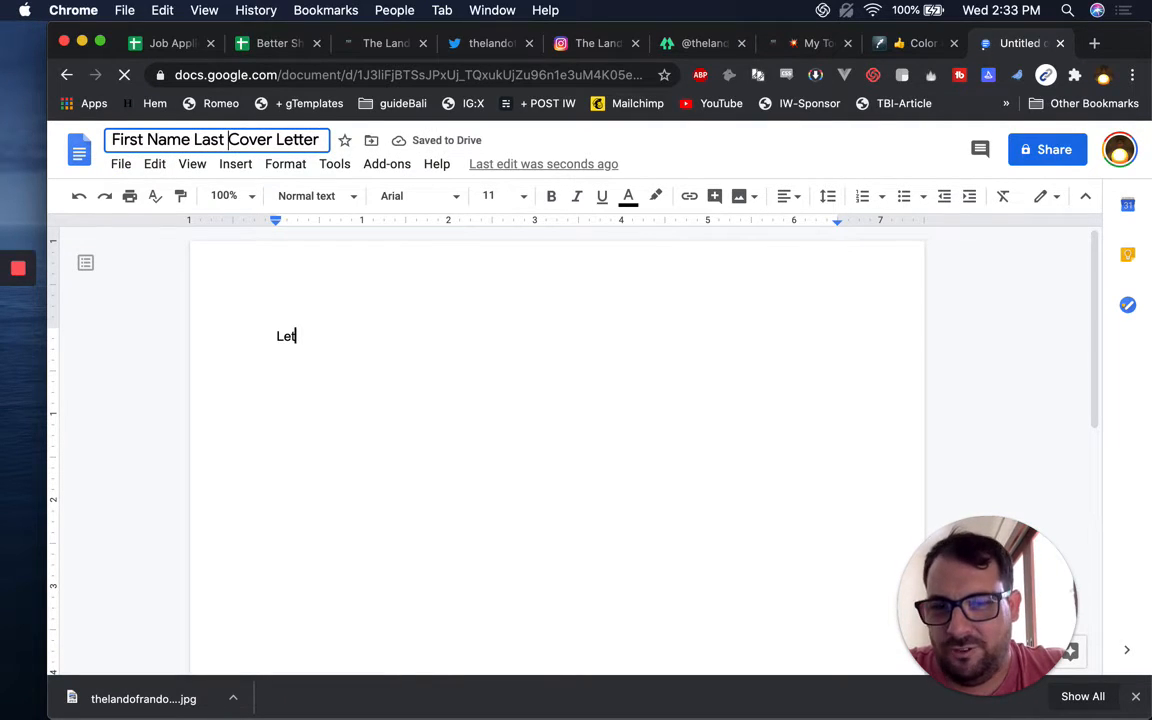
pyautogui.write('Name')
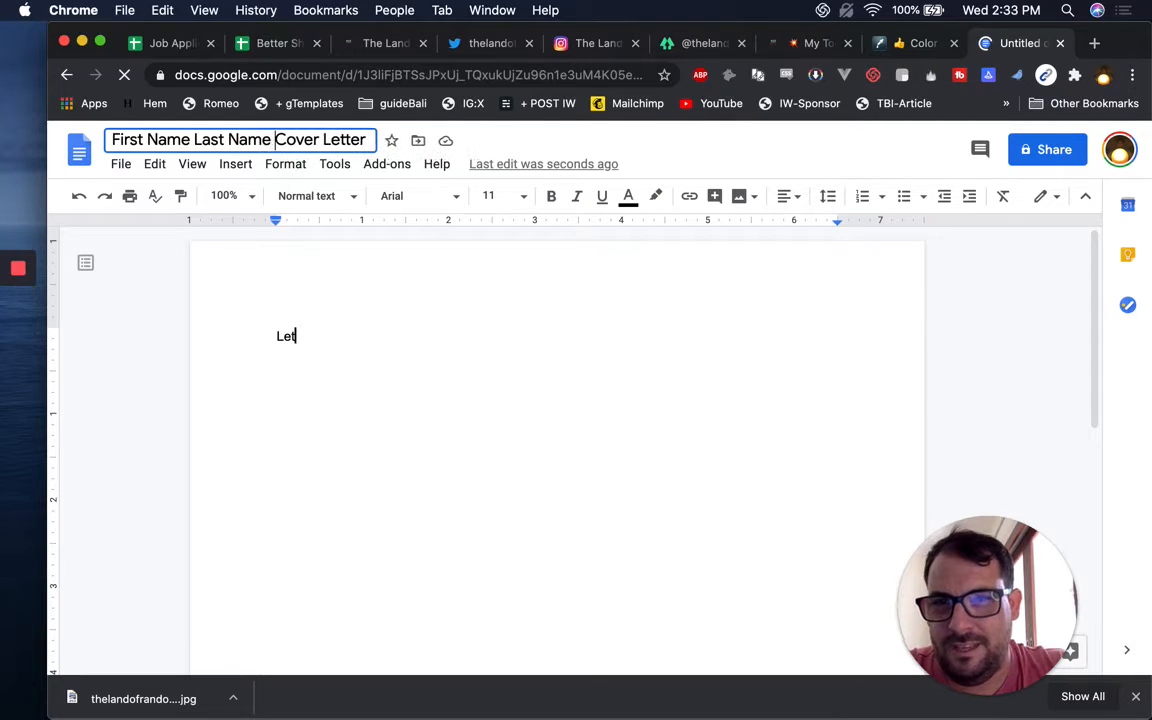
pyautogui.click(378, 340)
pyautogui.write('Let')
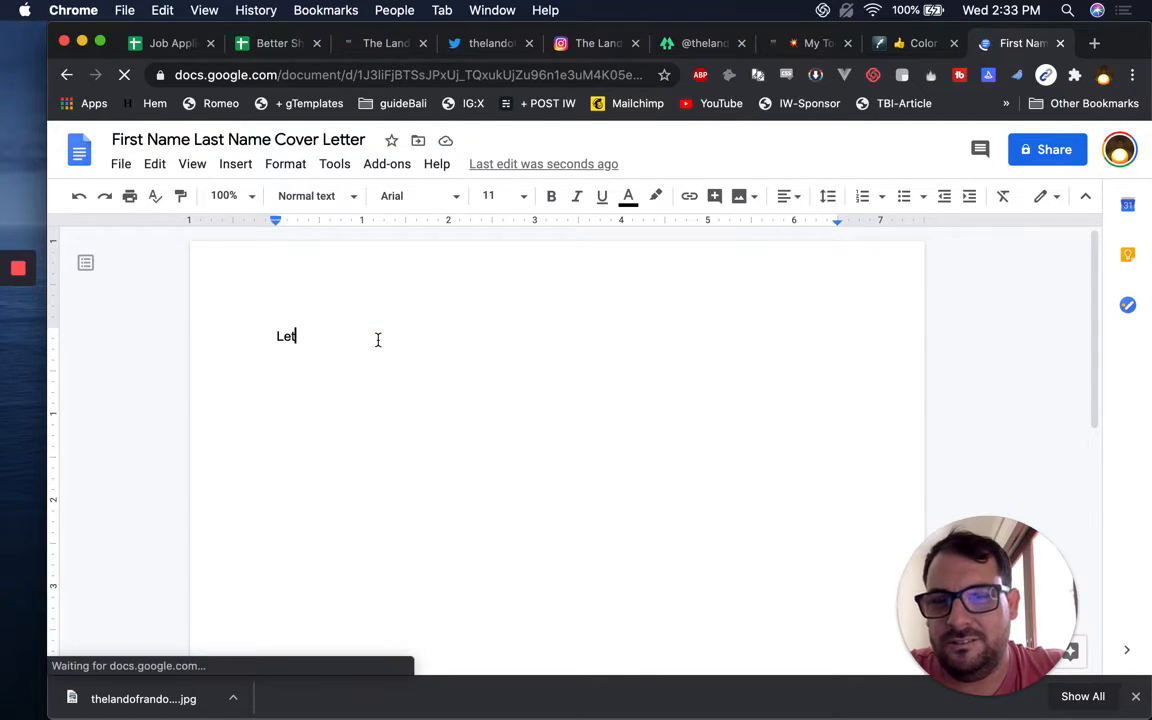
pyautogui.write('ter here.')
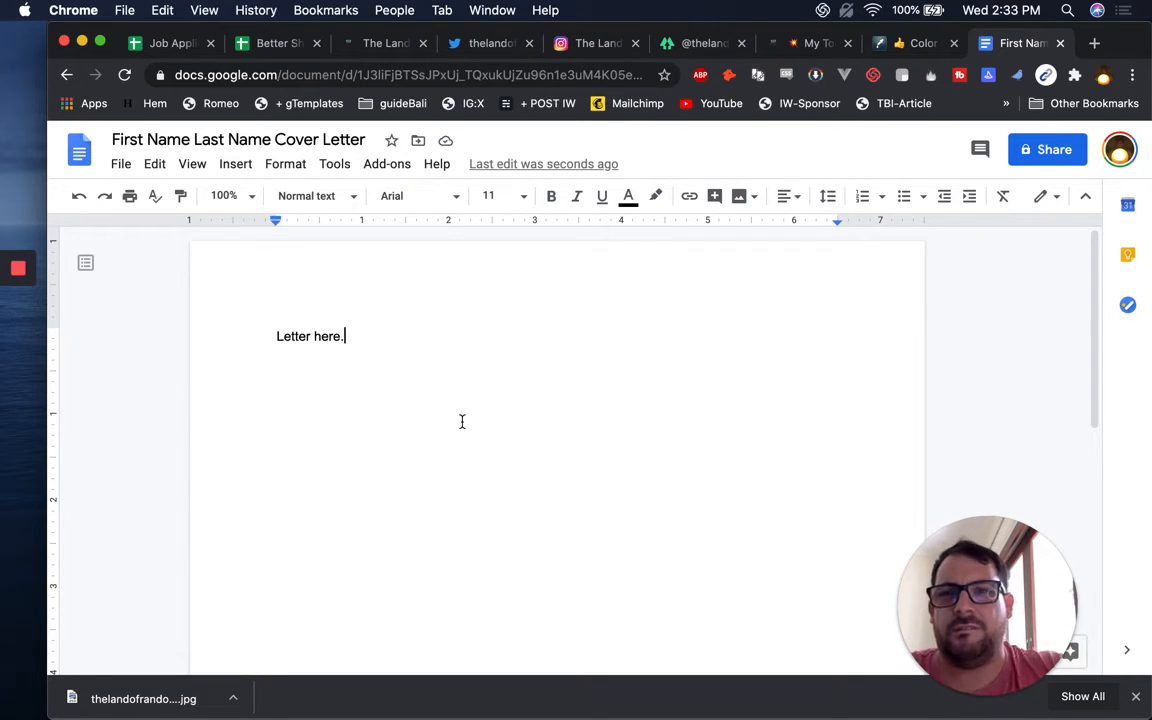
pyautogui.click(520, 493)
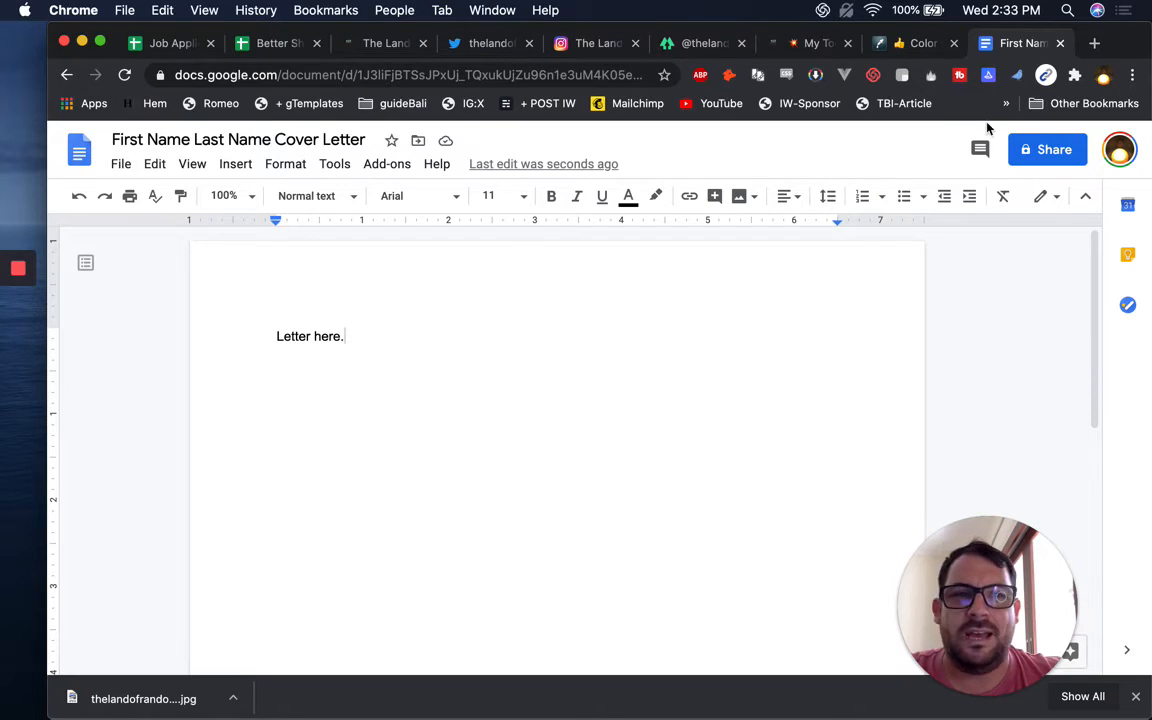
pyautogui.click(1064, 163)
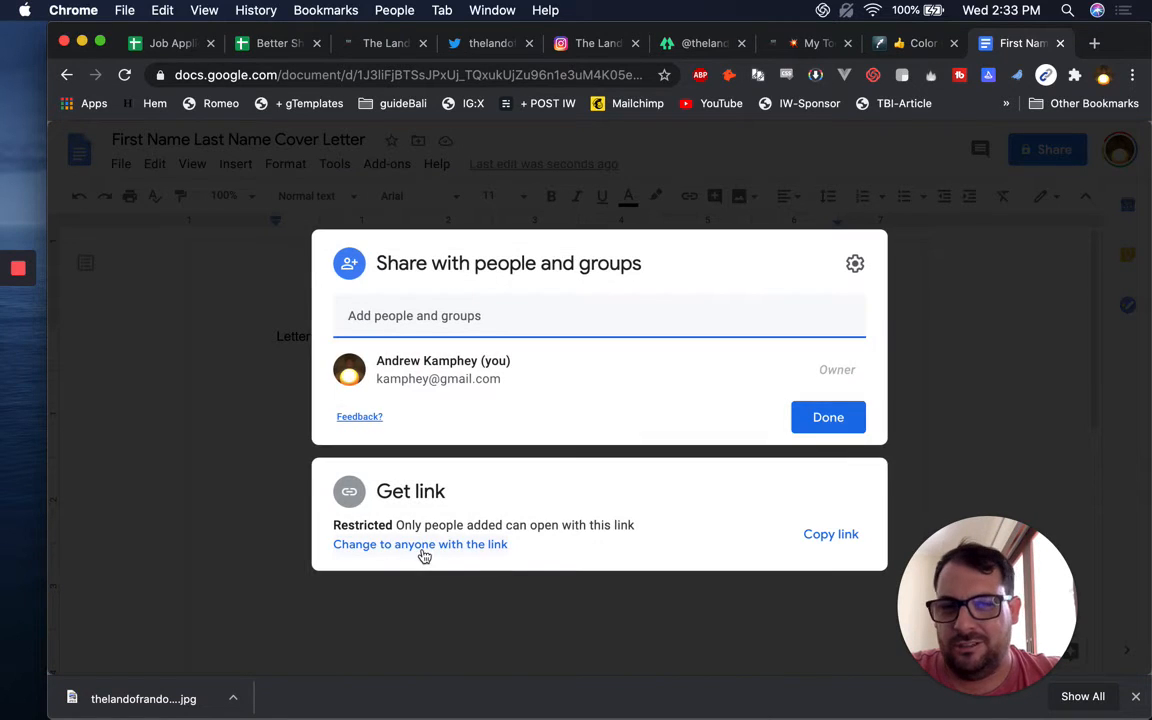
# Share the cover letter with anyone with the link, select its URL, and return to the tracker
pyautogui.click(424, 548)
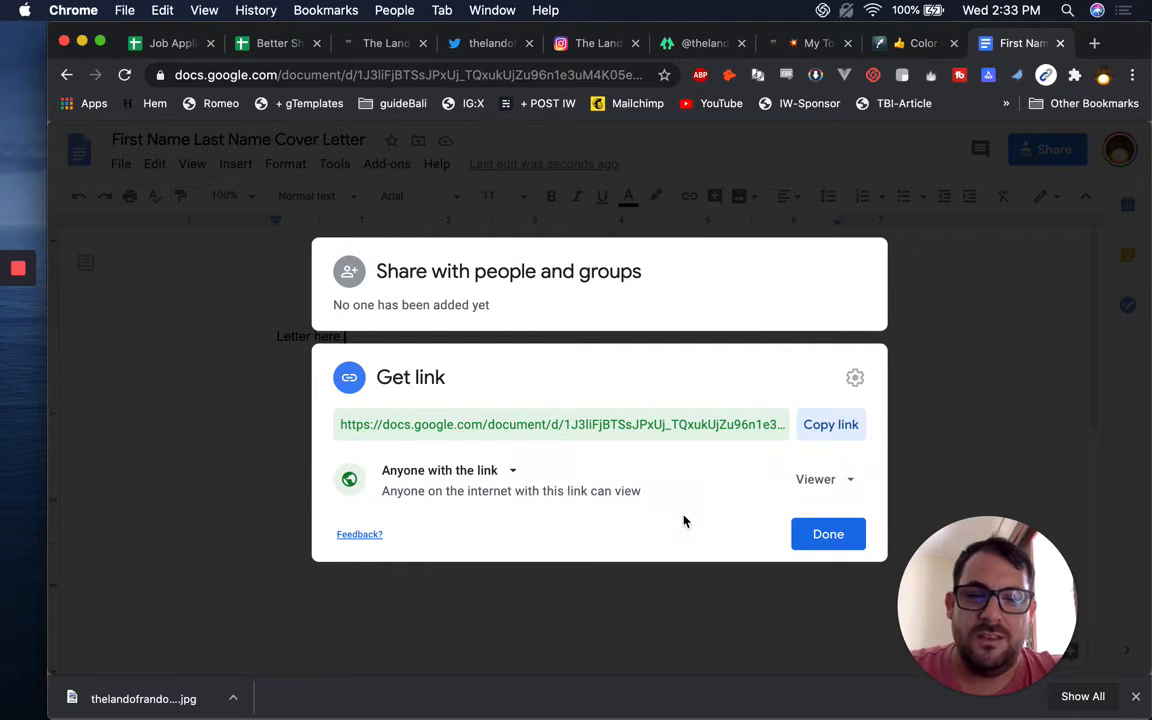
pyautogui.click(813, 540)
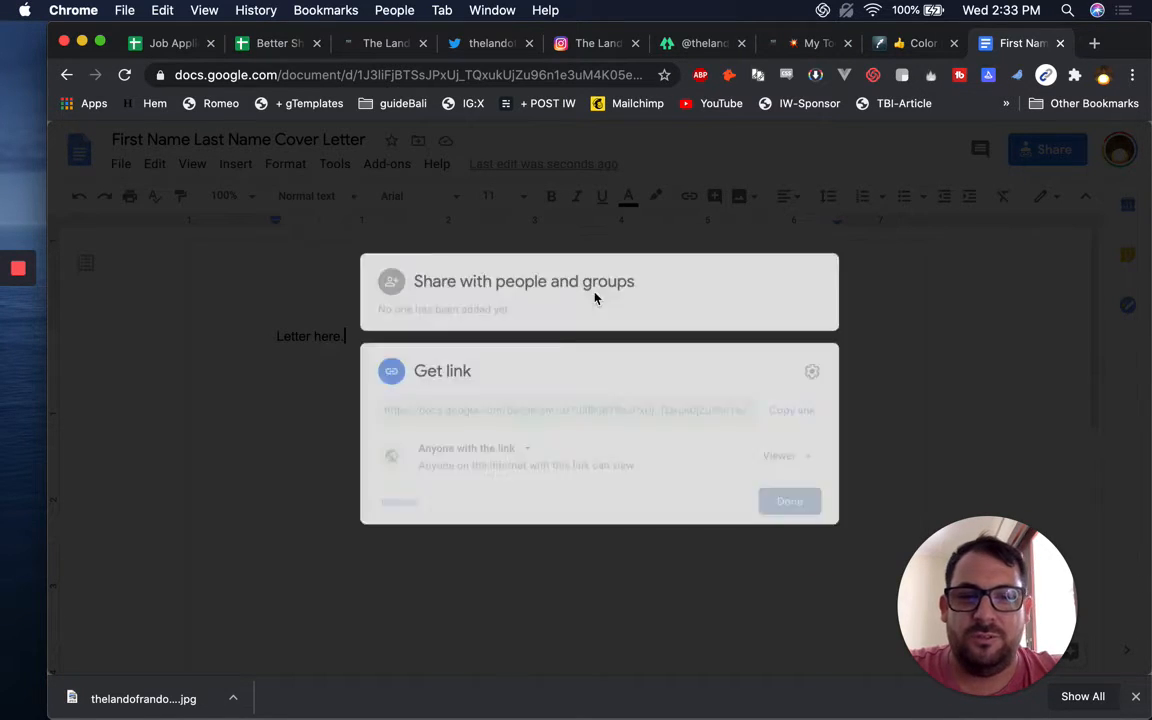
pyautogui.click(370, 75)
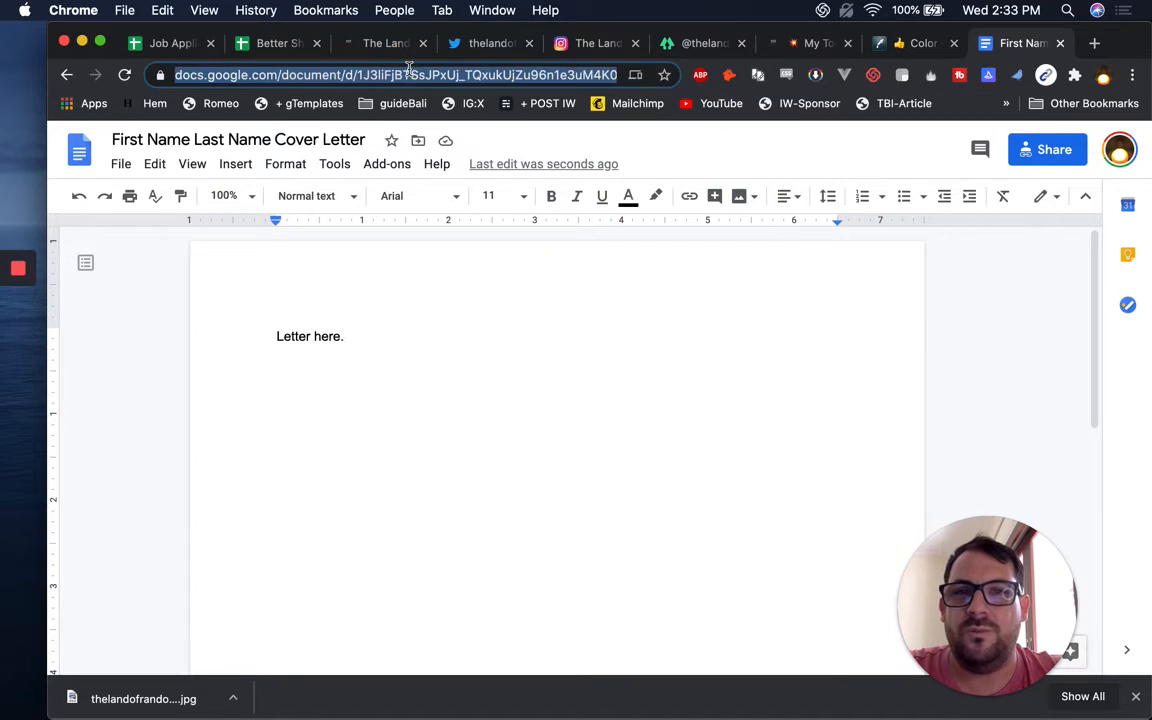
pyautogui.click(270, 44)
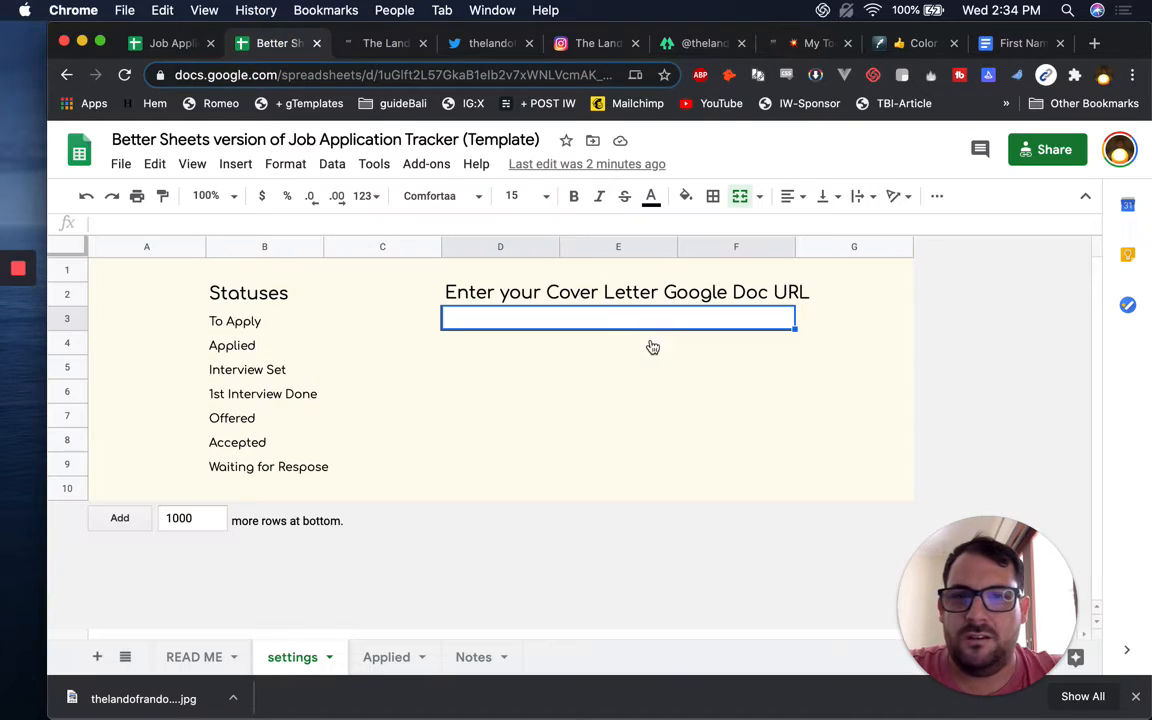
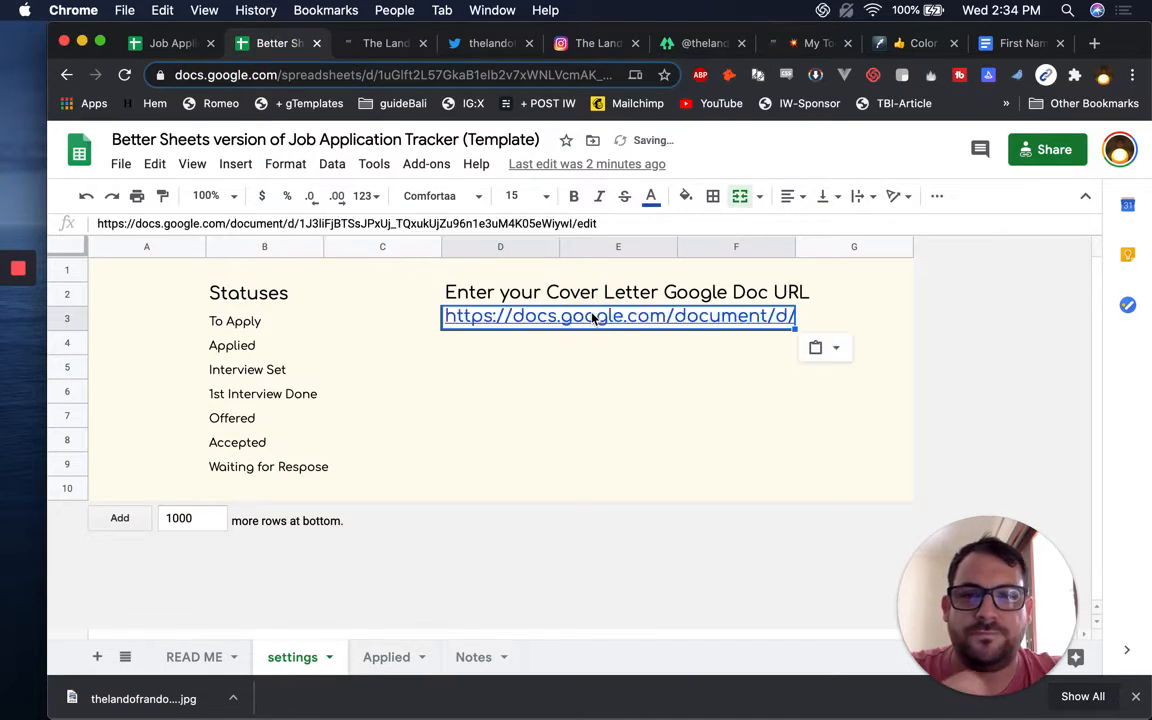
# Put the cover letter Doc URL, ending /copy instead of /edit, into settings D3, then go to Applied
pyautogui.click(584, 212)
pyautogui.press('BackSpace')
pyautogui.press('BackSpace')
pyautogui.write('copy')
pyautogui.press('Return')
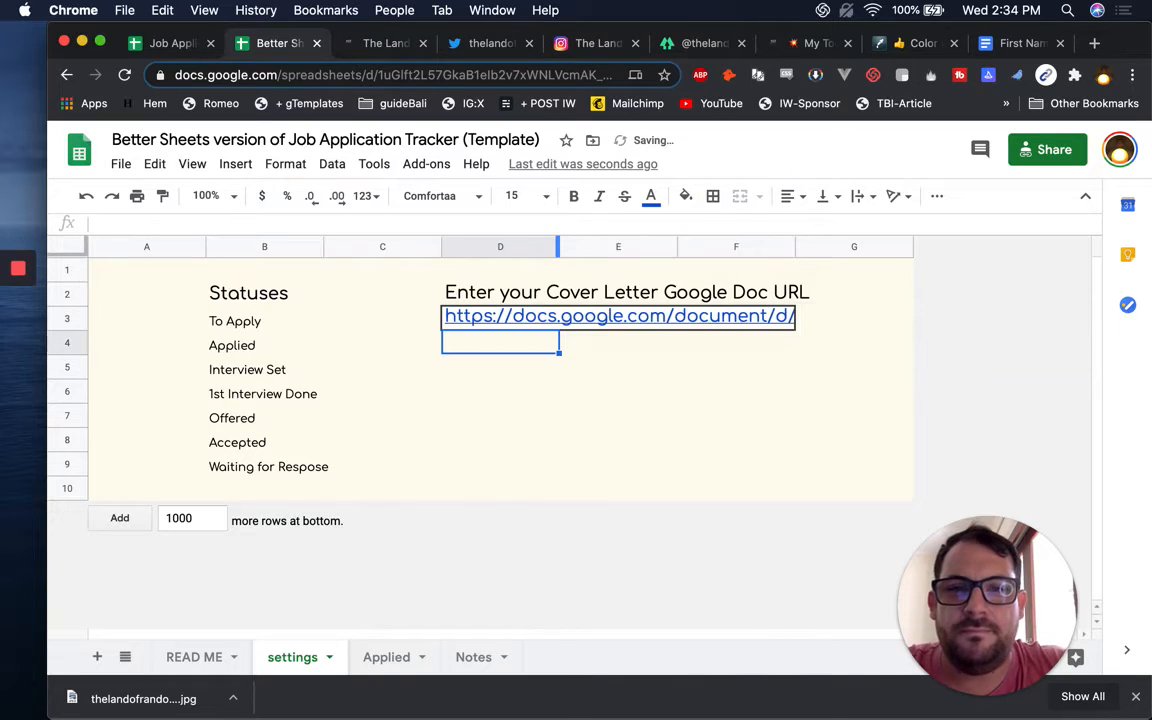
pyautogui.click(524, 318)
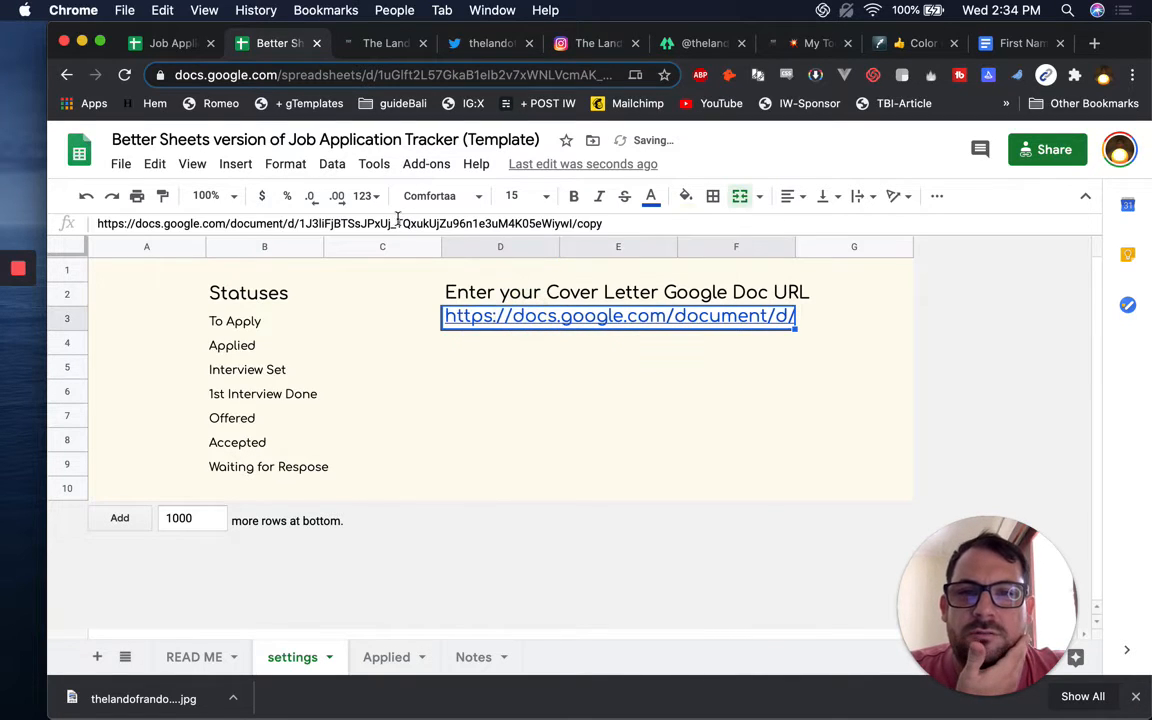
pyautogui.click(383, 657)
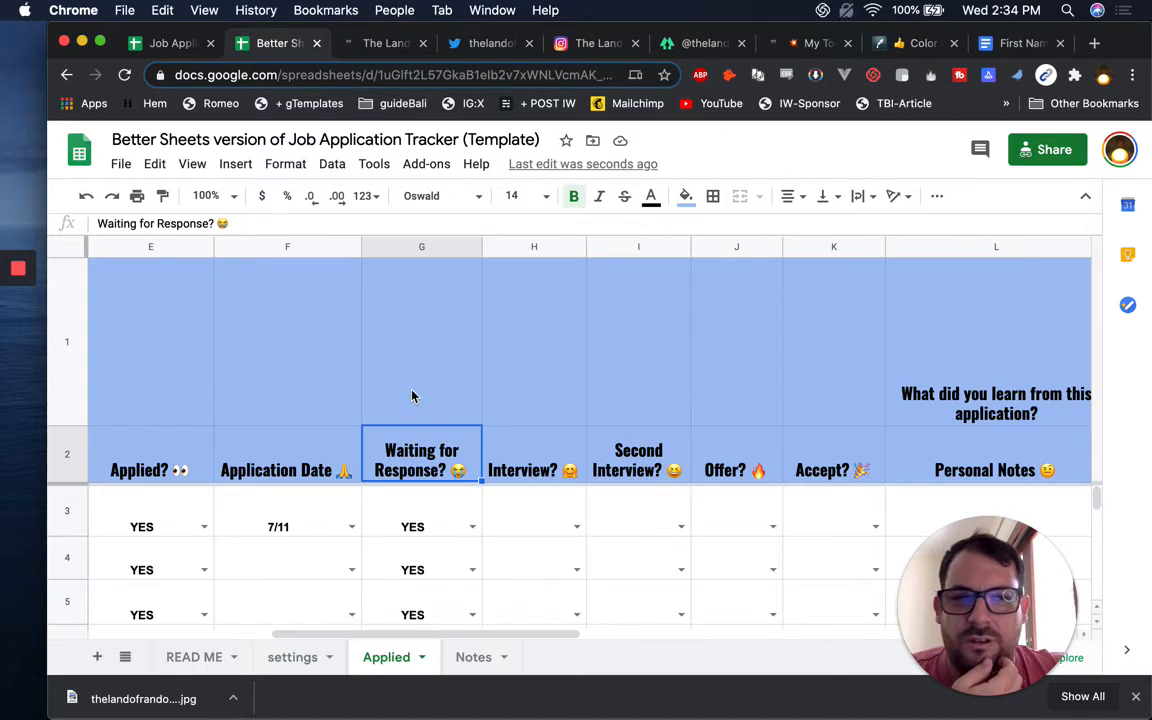
# Delete the cover-letter instruction row 1 above the headers
pyautogui.hscroll(6, 659, 377)
pyautogui.click(416, 380)
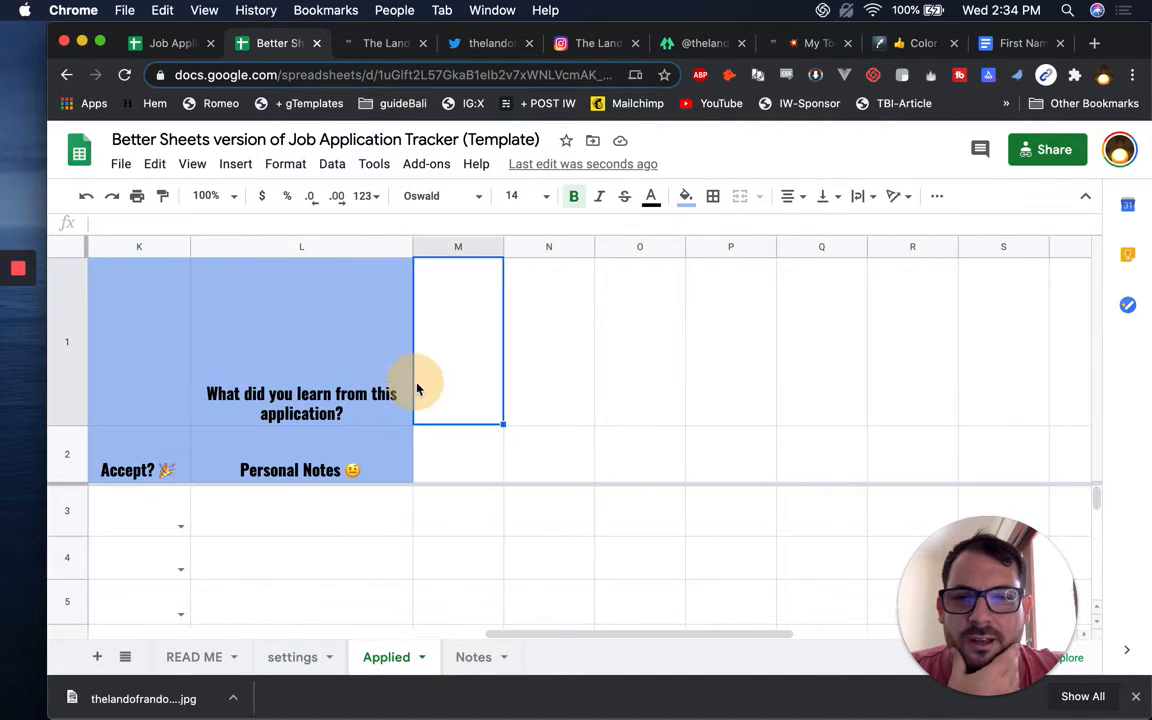
pyautogui.hscroll(-10, 418, 389)
pyautogui.click(471, 360)
pyautogui.click(599, 360)
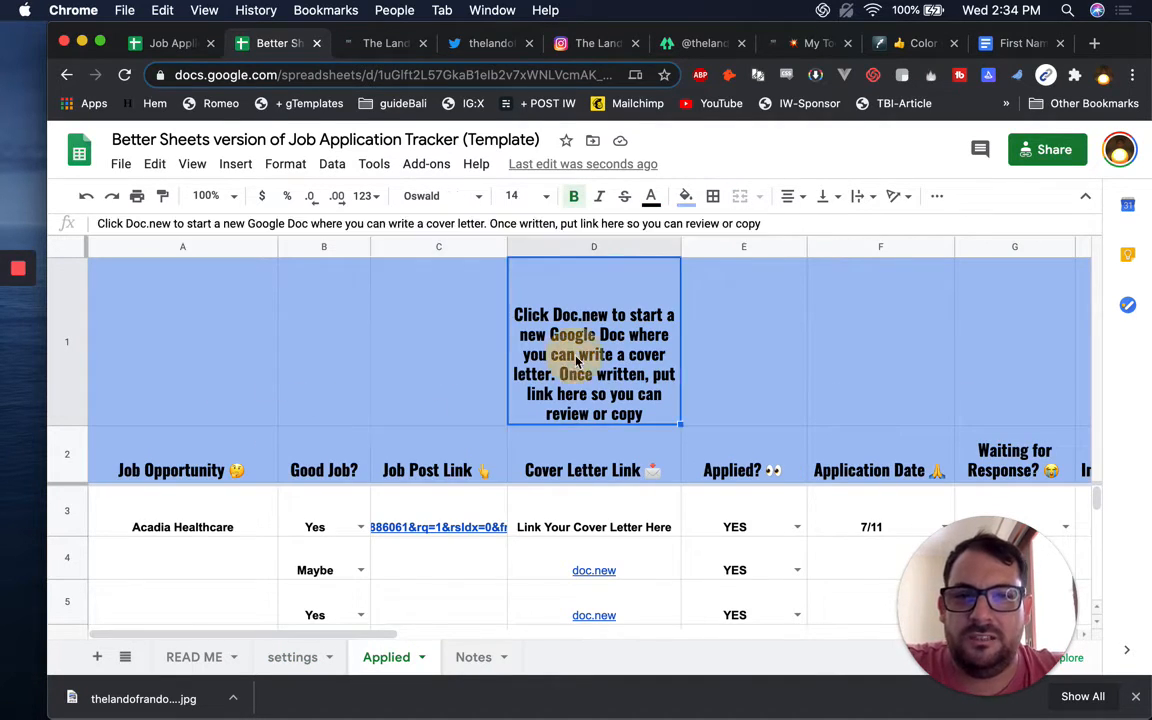
pyautogui.click(72, 319)
pyautogui.rightClick(72, 319)
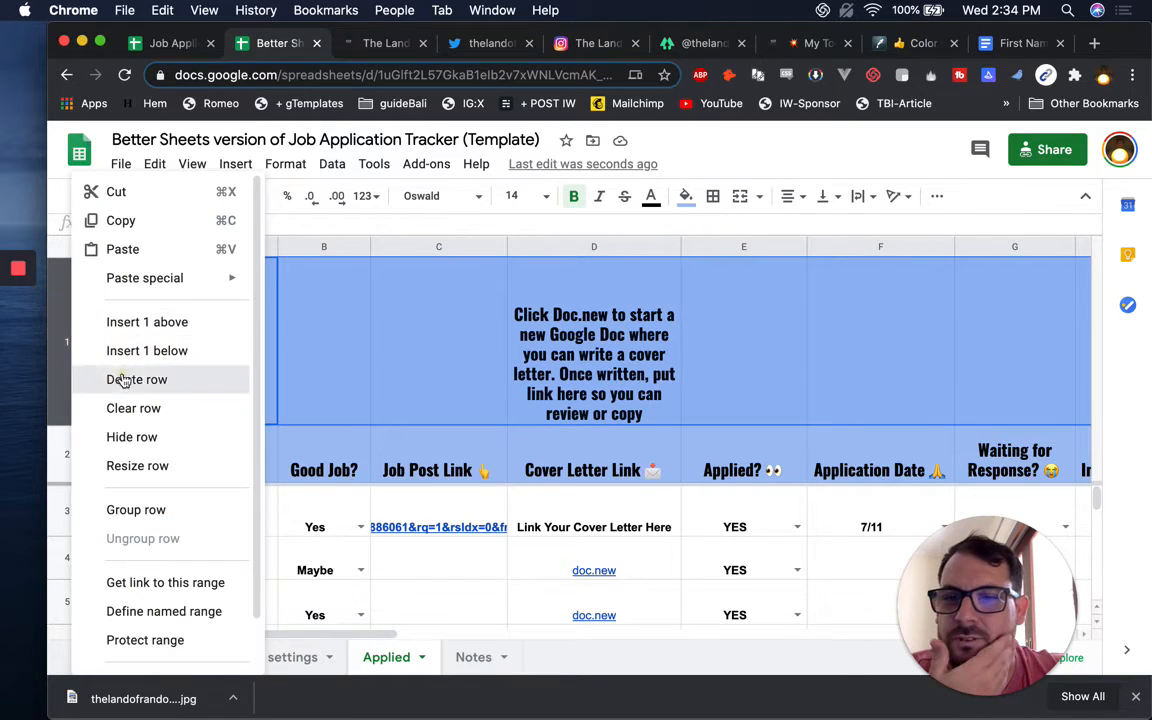
pyautogui.click(115, 378)
# Fill the entire Applied sheet with a cream background
pyautogui.click(441, 306)
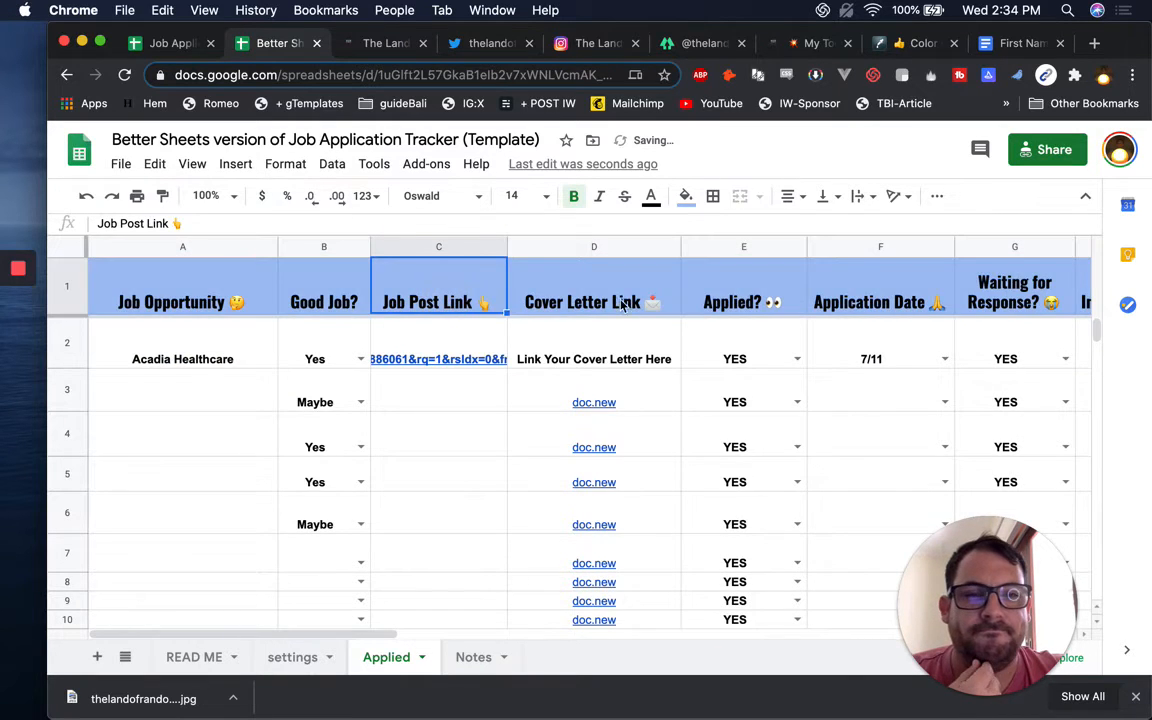
pyautogui.hscroll(15, 630, 310)
pyautogui.hscroll(-15, 636, 316)
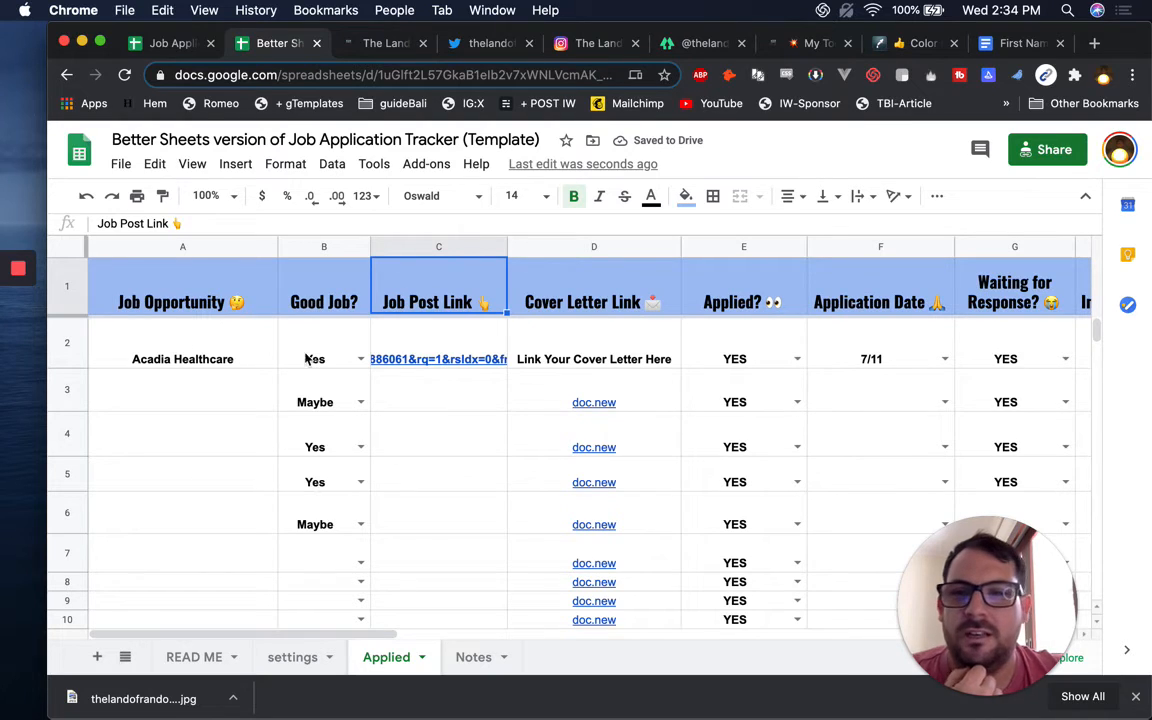
pyautogui.click(197, 337)
pyautogui.click(190, 301)
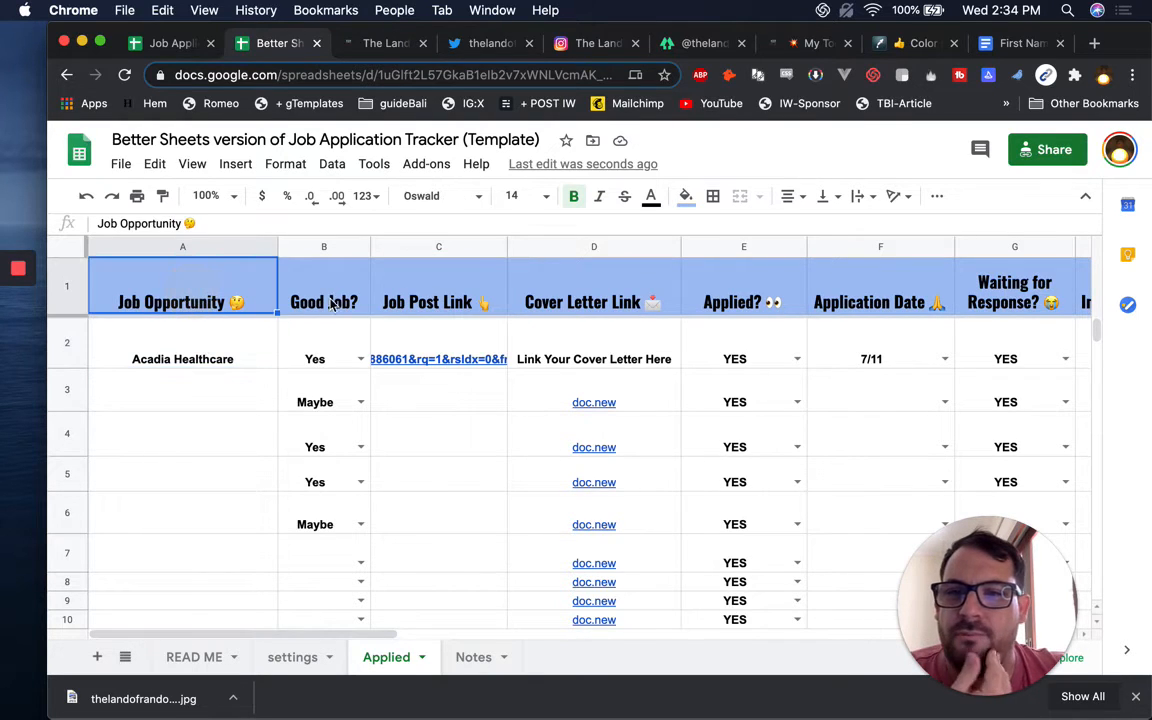
pyautogui.click(332, 305)
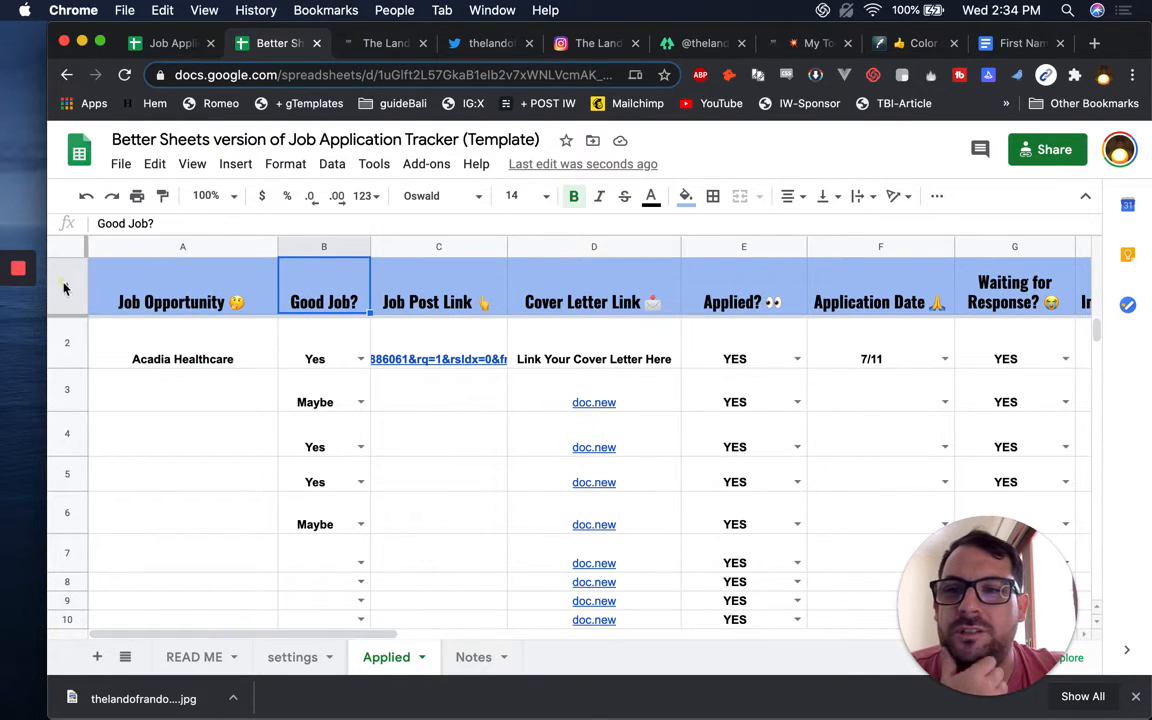
pyautogui.click(120, 280)
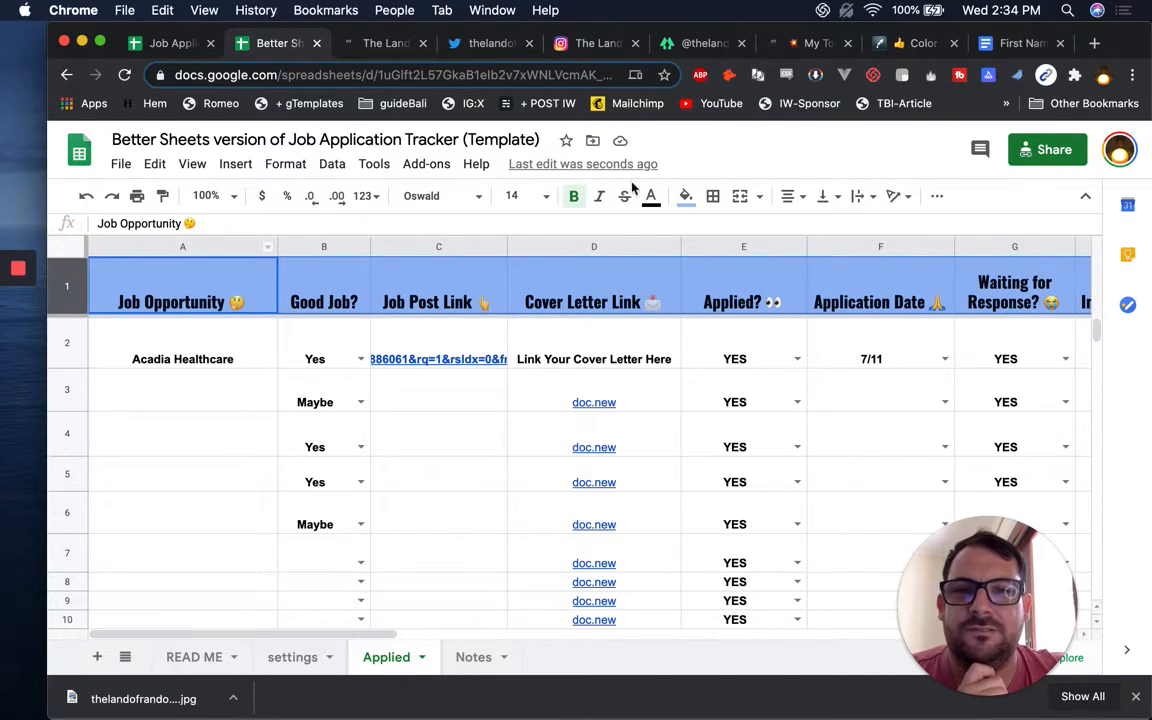
pyautogui.press('super+a')
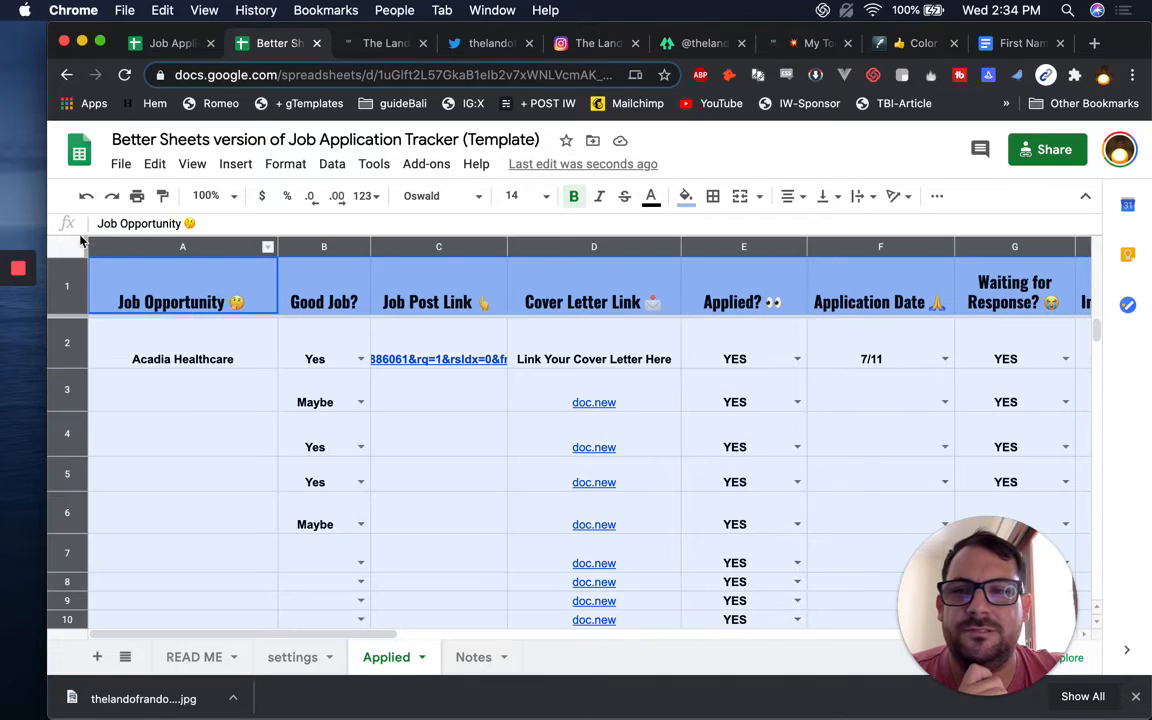
pyautogui.click(685, 198)
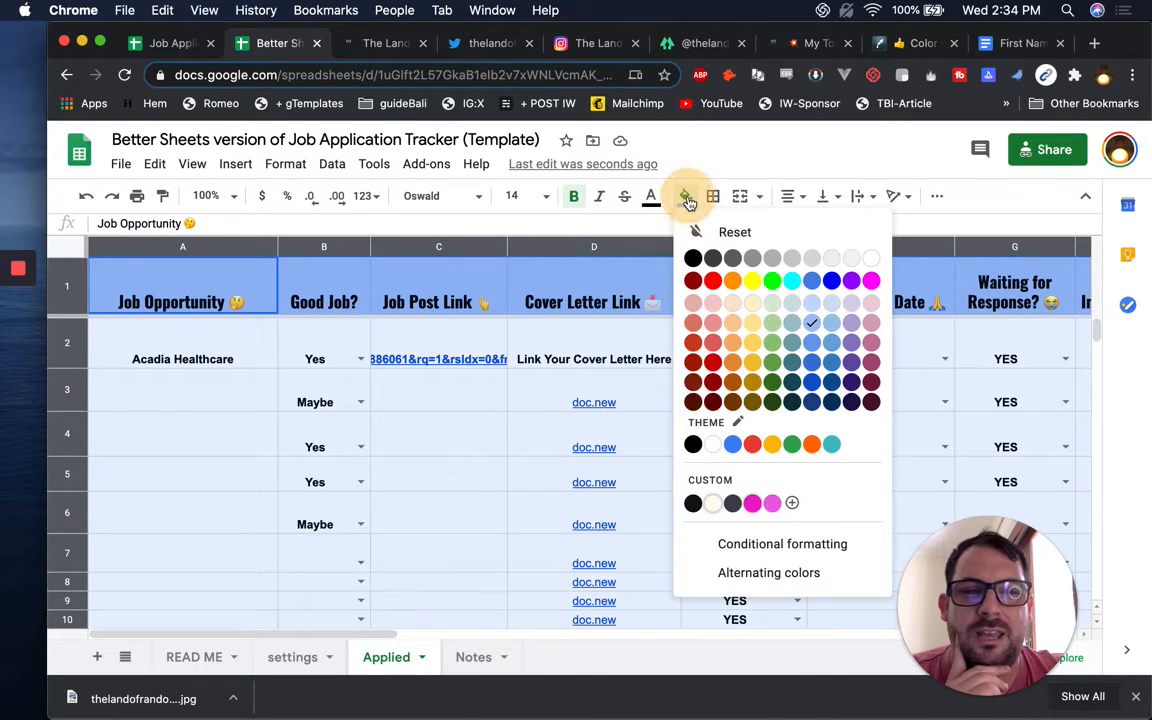
pyautogui.click(713, 503)
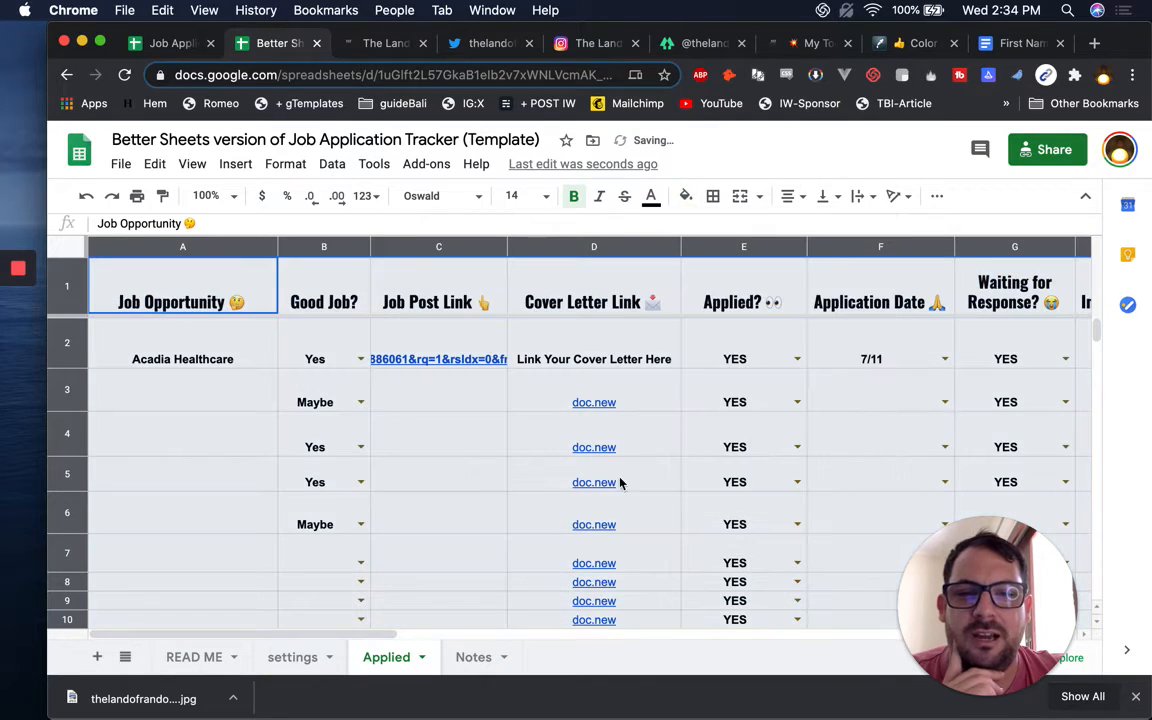
# Give the header row a dark grey fill with pink text
pyautogui.click(60, 289)
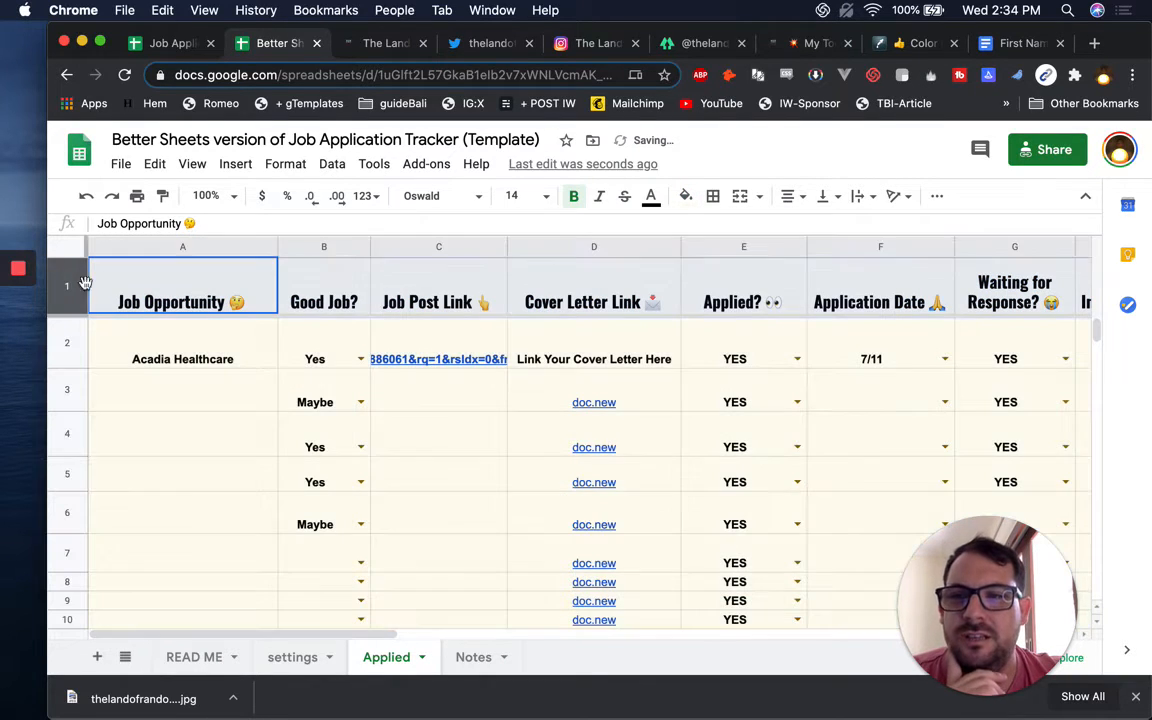
pyautogui.click(686, 196)
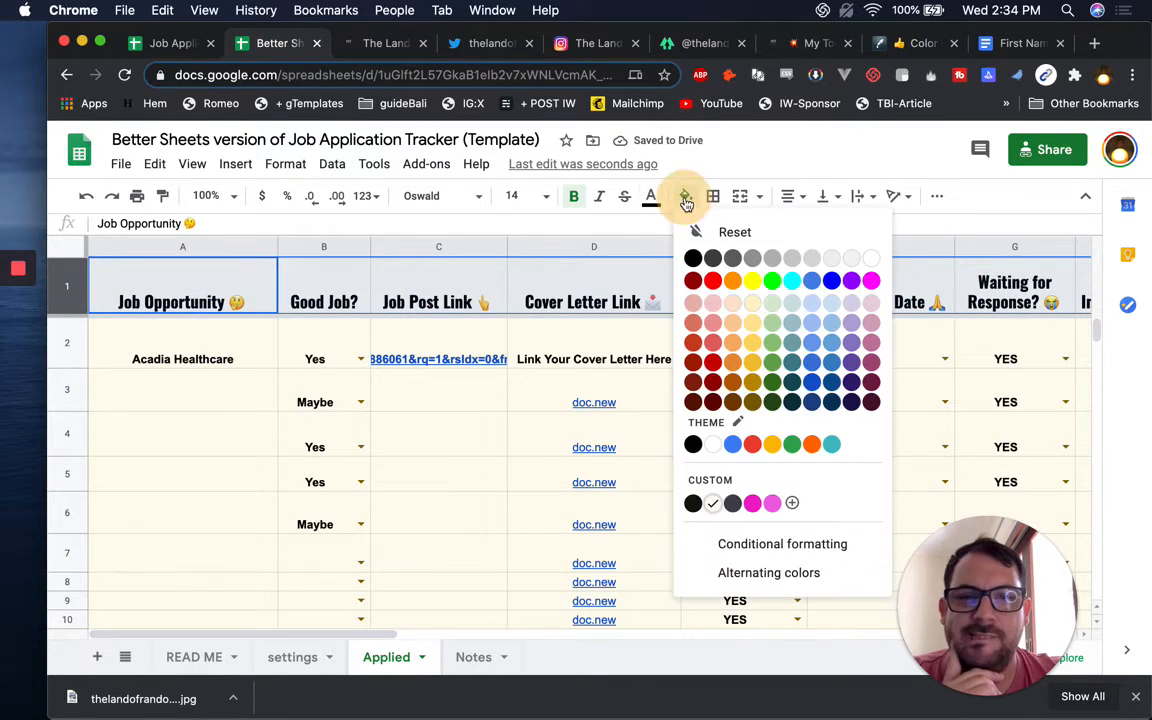
pyautogui.click(733, 503)
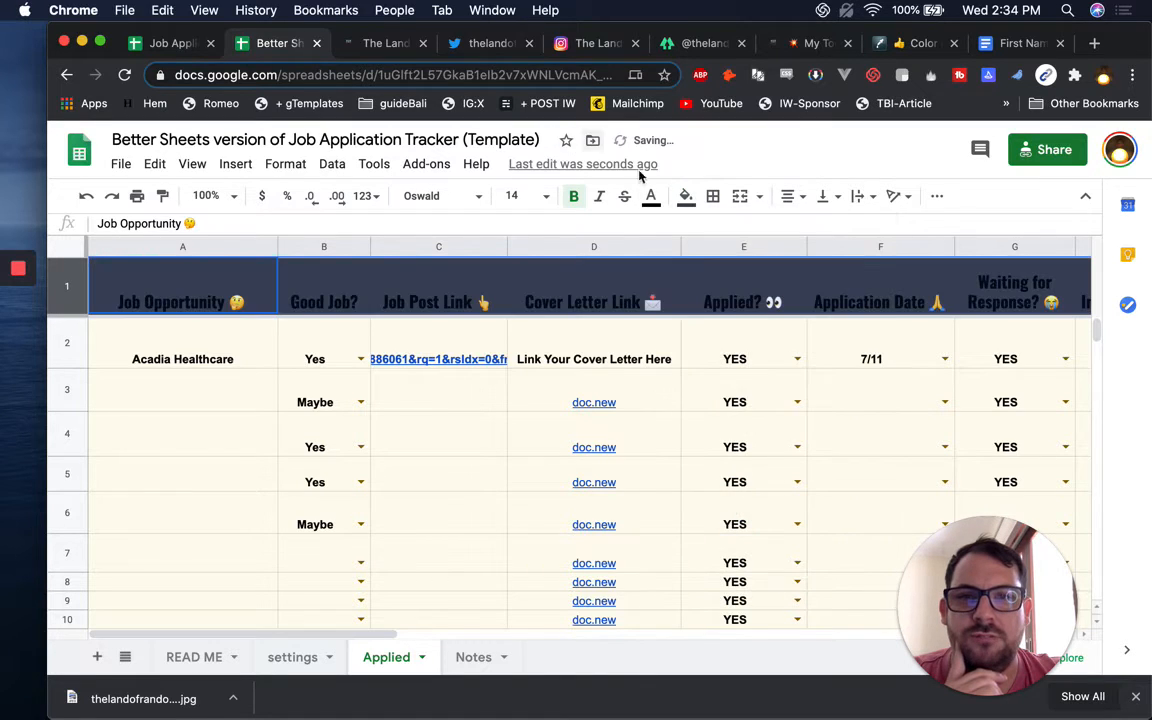
pyautogui.click(651, 197)
pyautogui.click(737, 503)
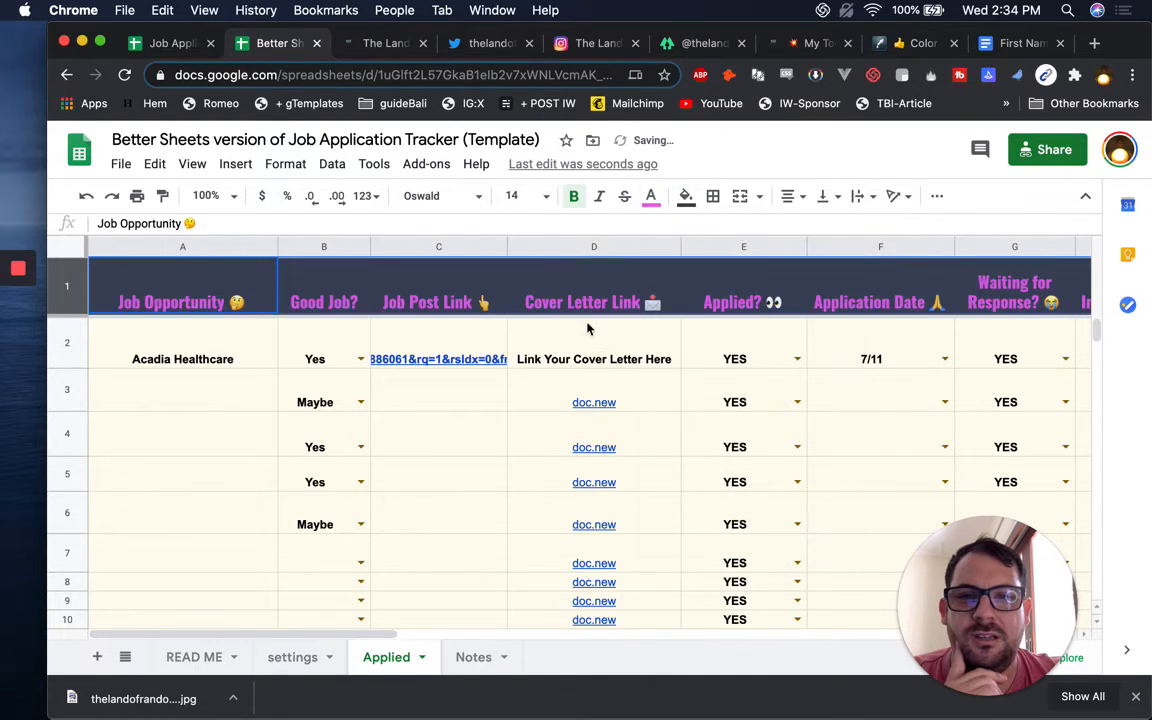
pyautogui.click(586, 285)
pyautogui.hscroll(15, 584, 285)
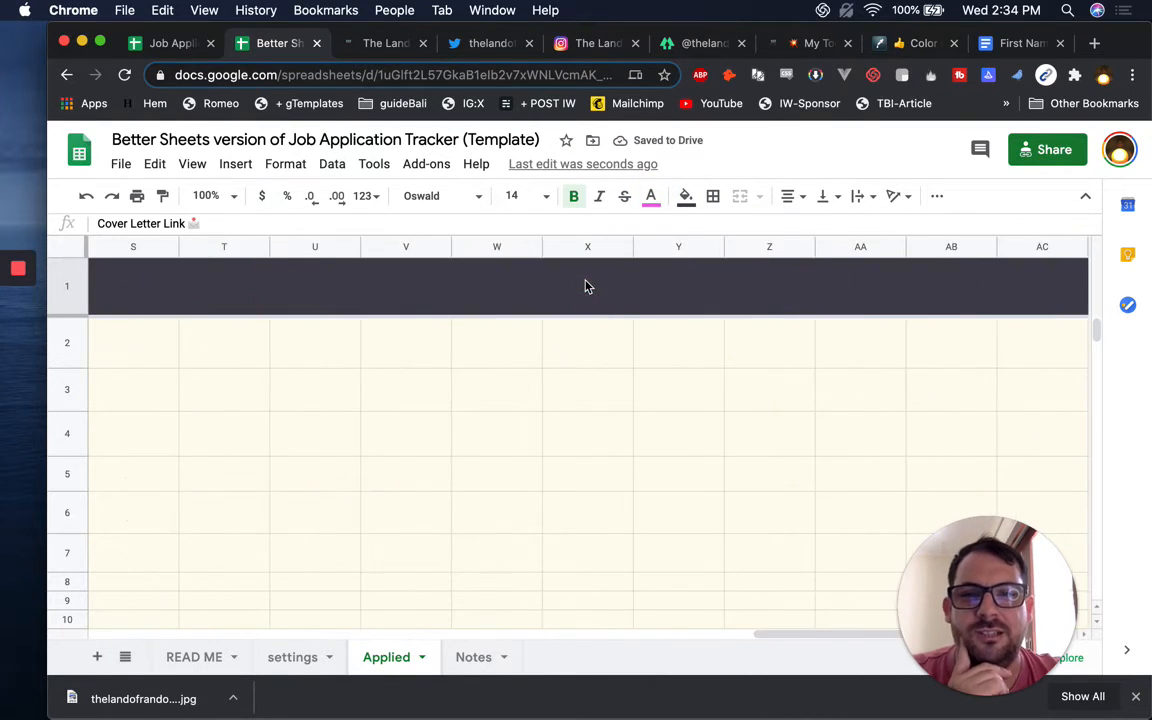
pyautogui.hscroll(-15, 586, 285)
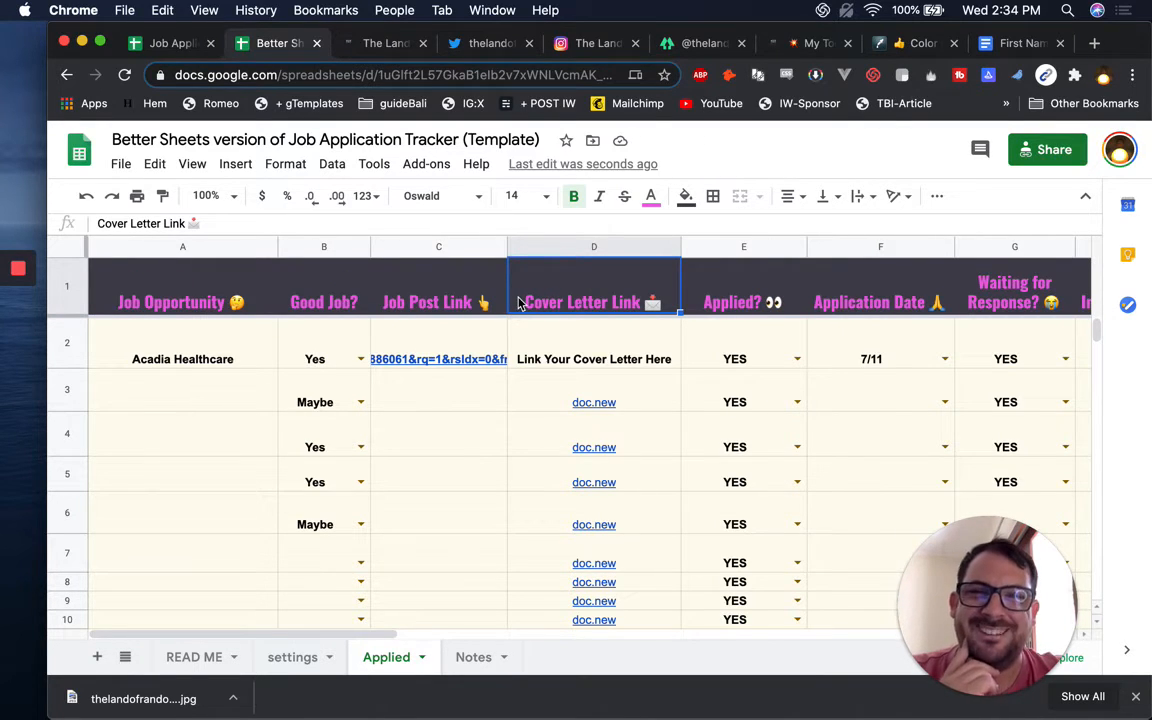
pyautogui.hscroll(3, 519, 303)
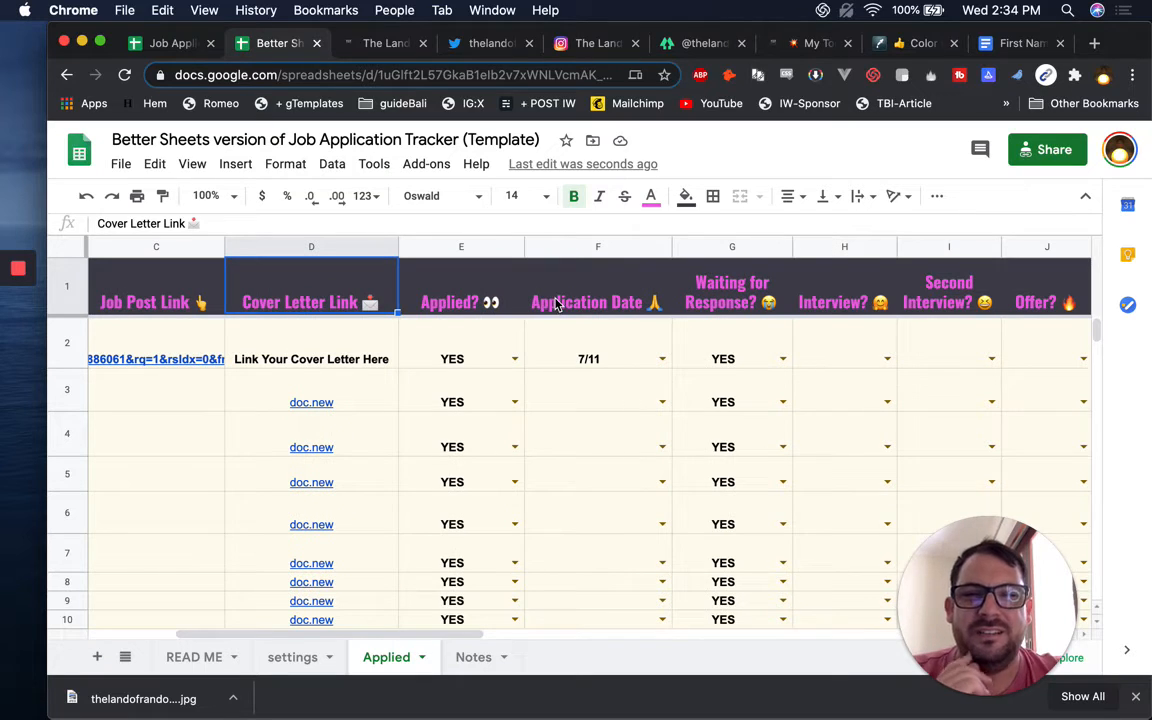
pyautogui.hscroll(-3, 425, 313)
# Rename the 'Applied?' header to 'Status'
pyautogui.click(762, 284)
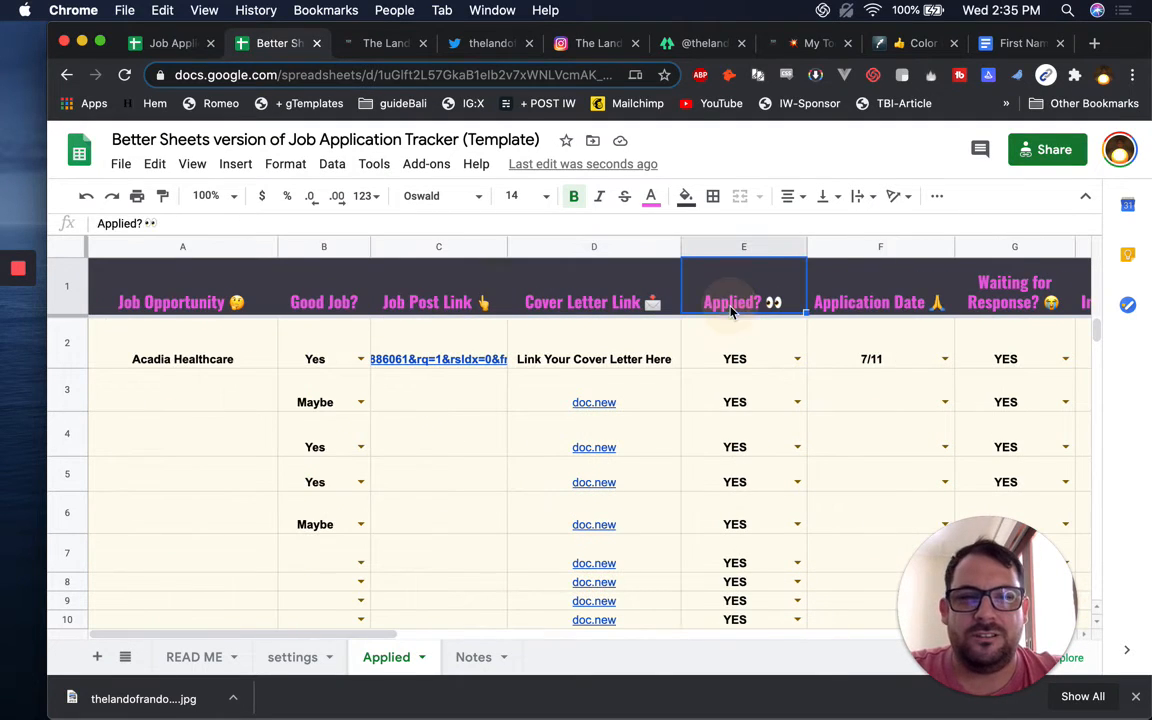
pyautogui.moveTo(765, 281); pyautogui.dragTo(646, 276)
pyautogui.write('Status')
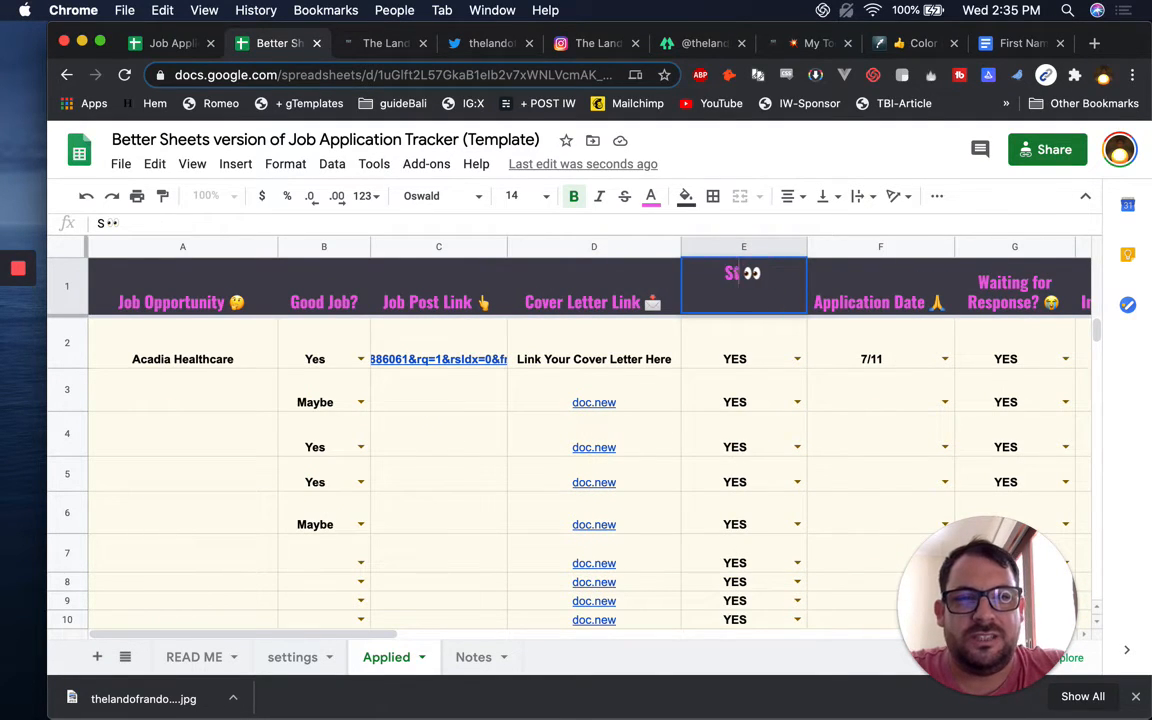
pyautogui.click(727, 344)
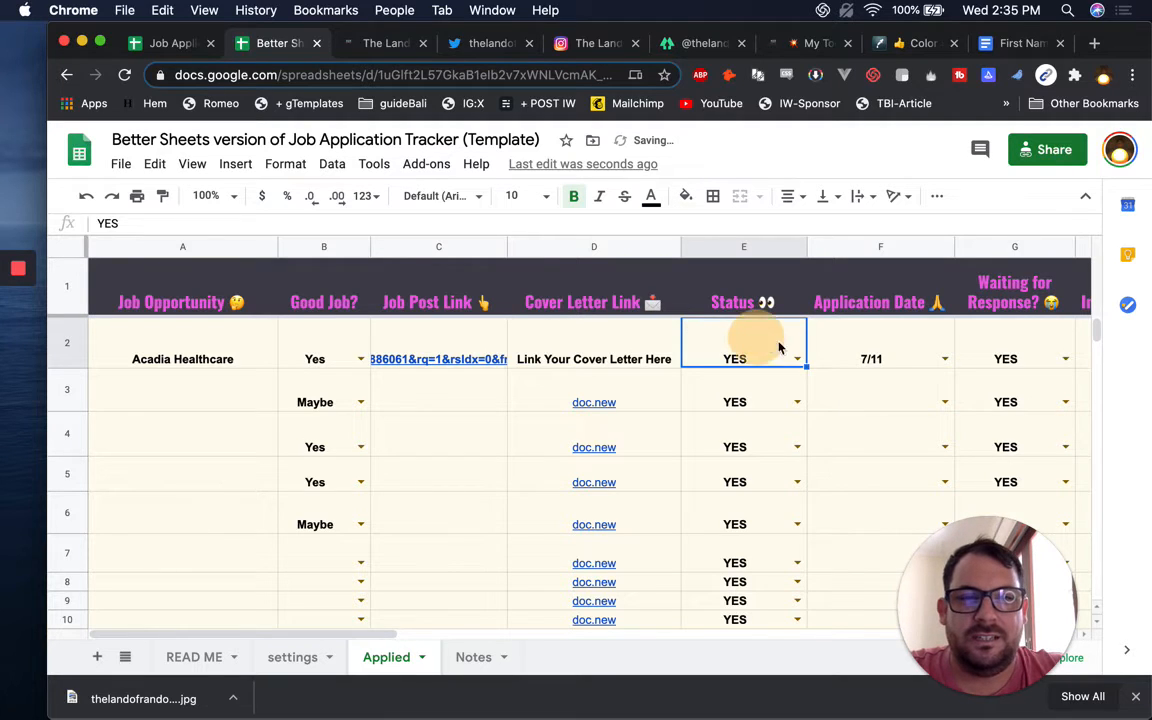
pyautogui.click(797, 359)
pyautogui.click(869, 347)
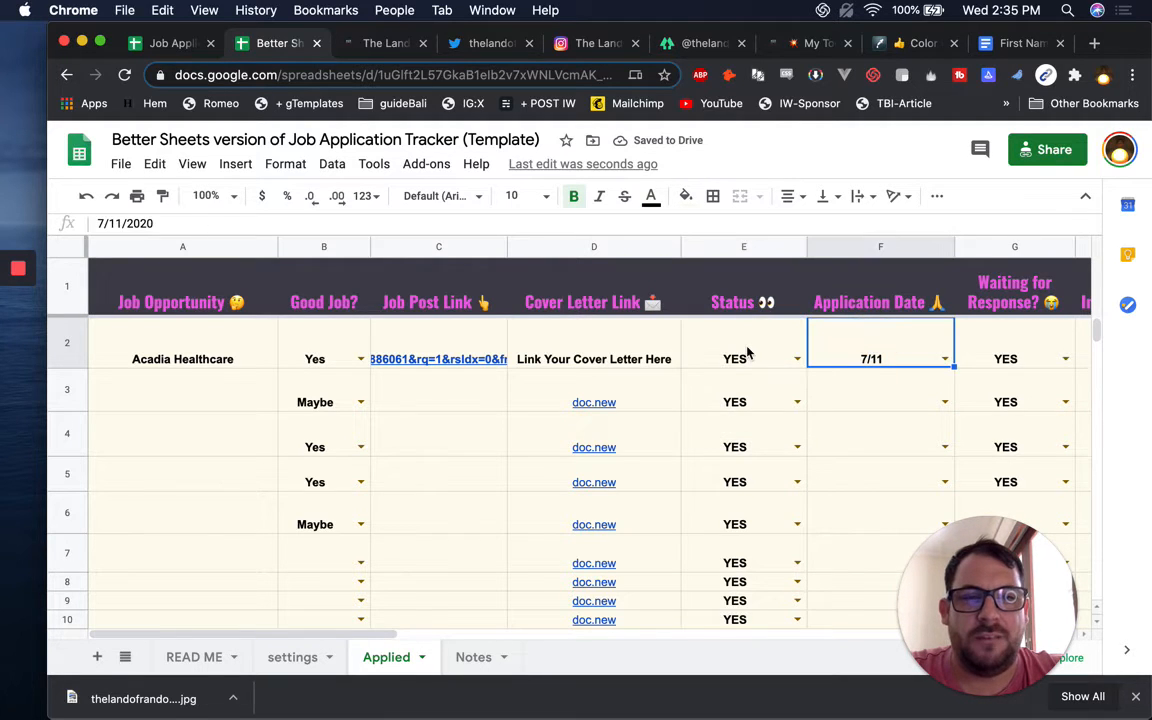
pyautogui.click(743, 352)
# Delete the columns G through K, from Waiting for Response? to Accept?
pyautogui.hscroll(3, 743, 355)
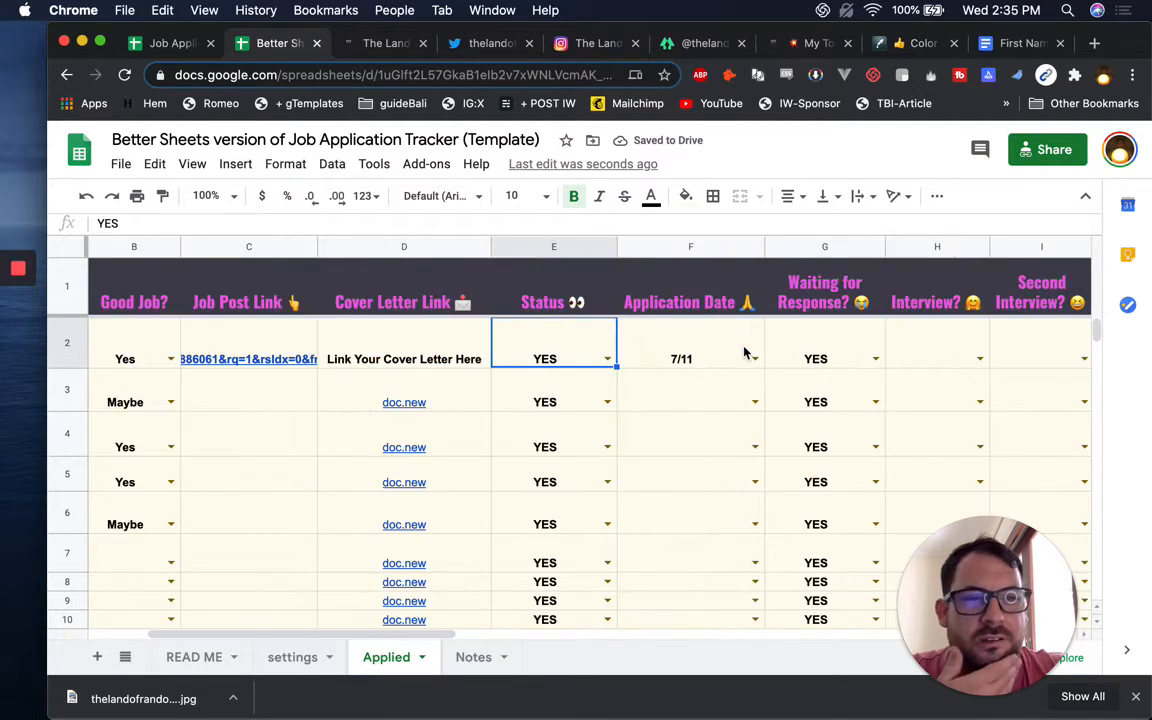
pyautogui.click(753, 248)
pyautogui.hscroll(4, 560, 260)
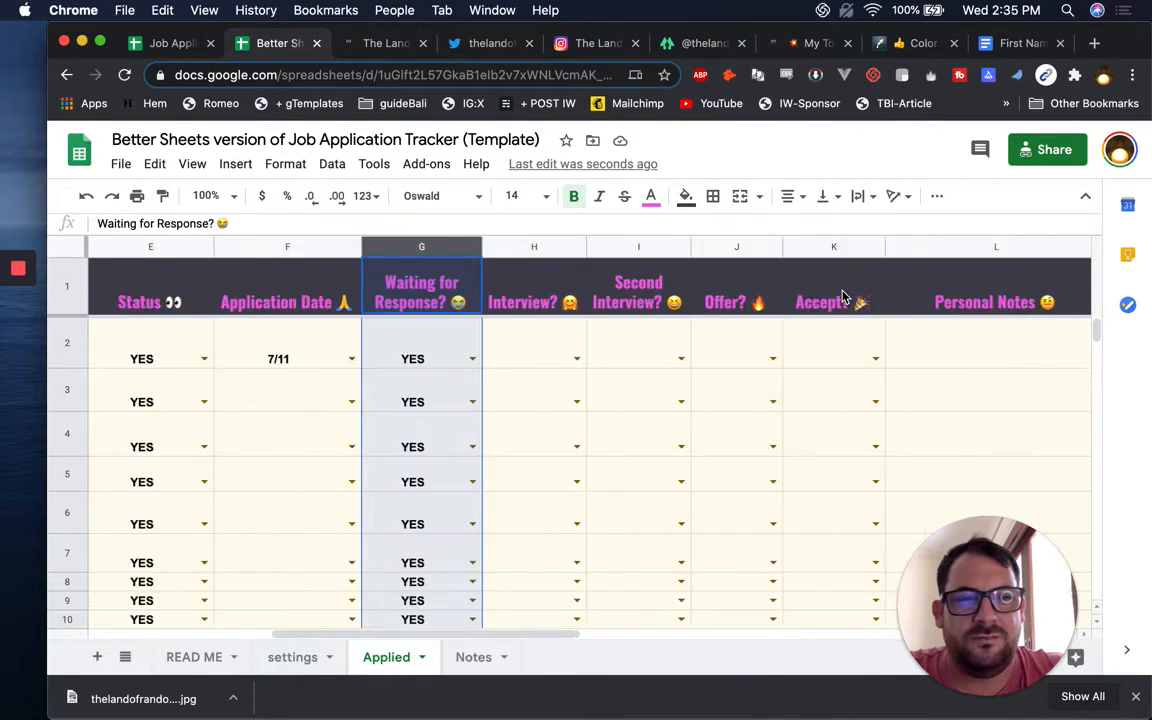
pyautogui.keyDown('shift'); pyautogui.click(561, 252); pyautogui.keyUp('shift')
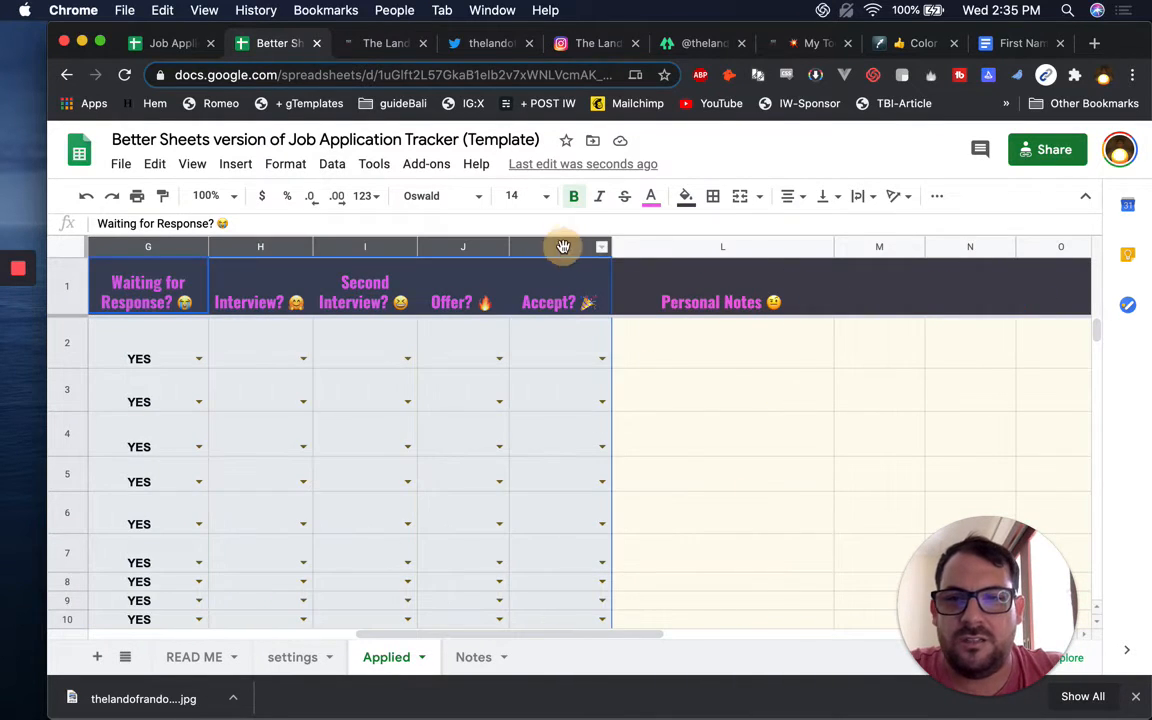
pyautogui.rightClick(563, 249)
pyautogui.click(657, 390)
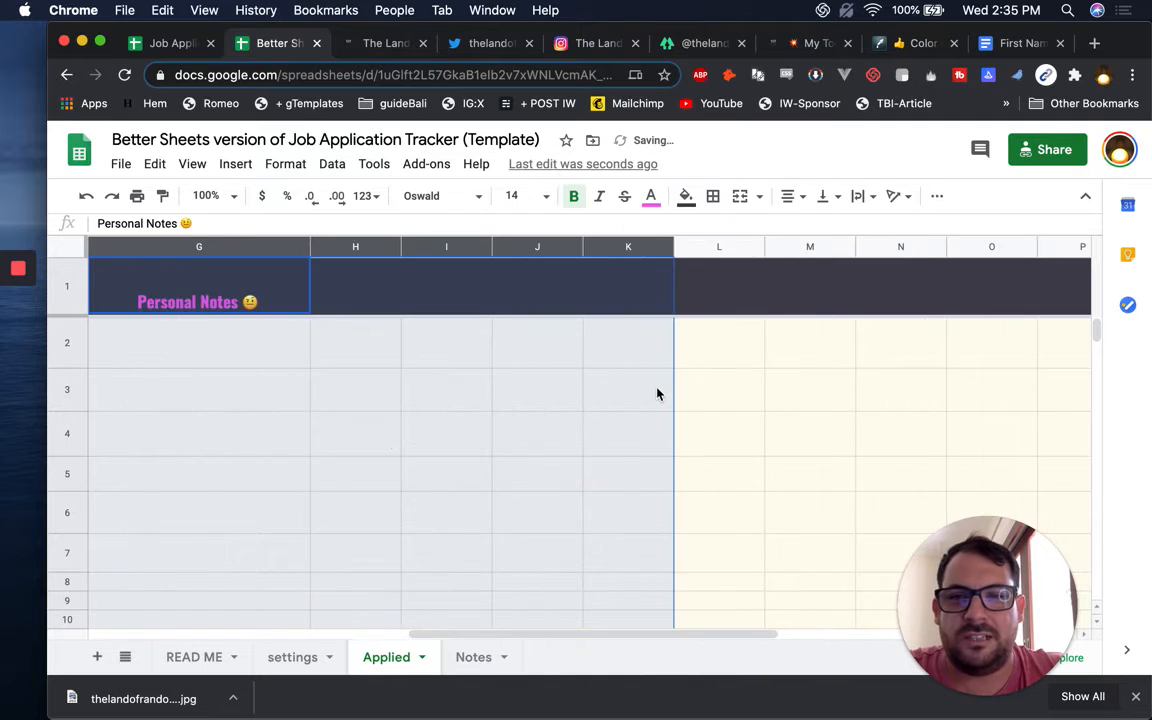
# Delete the empty columns H through X
pyautogui.hscroll(-5, 560, 300)
pyautogui.hscroll(10, 670, 310)
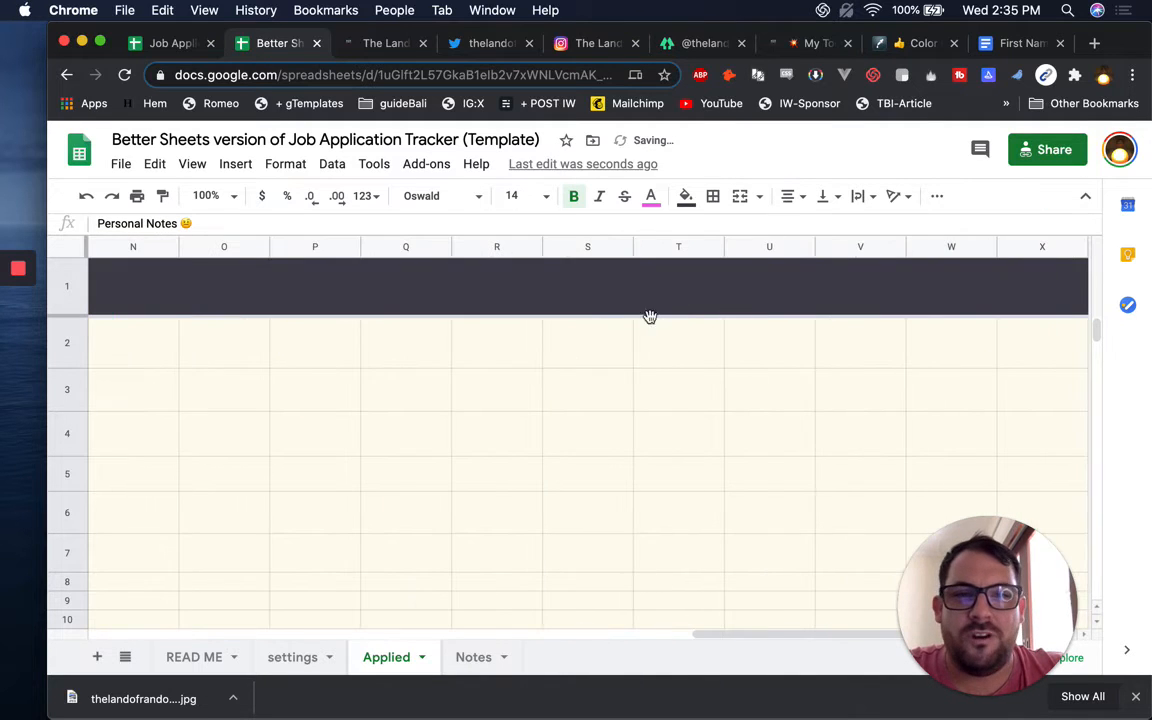
pyautogui.click(576, 309)
pyautogui.hscroll(-10, 576, 309)
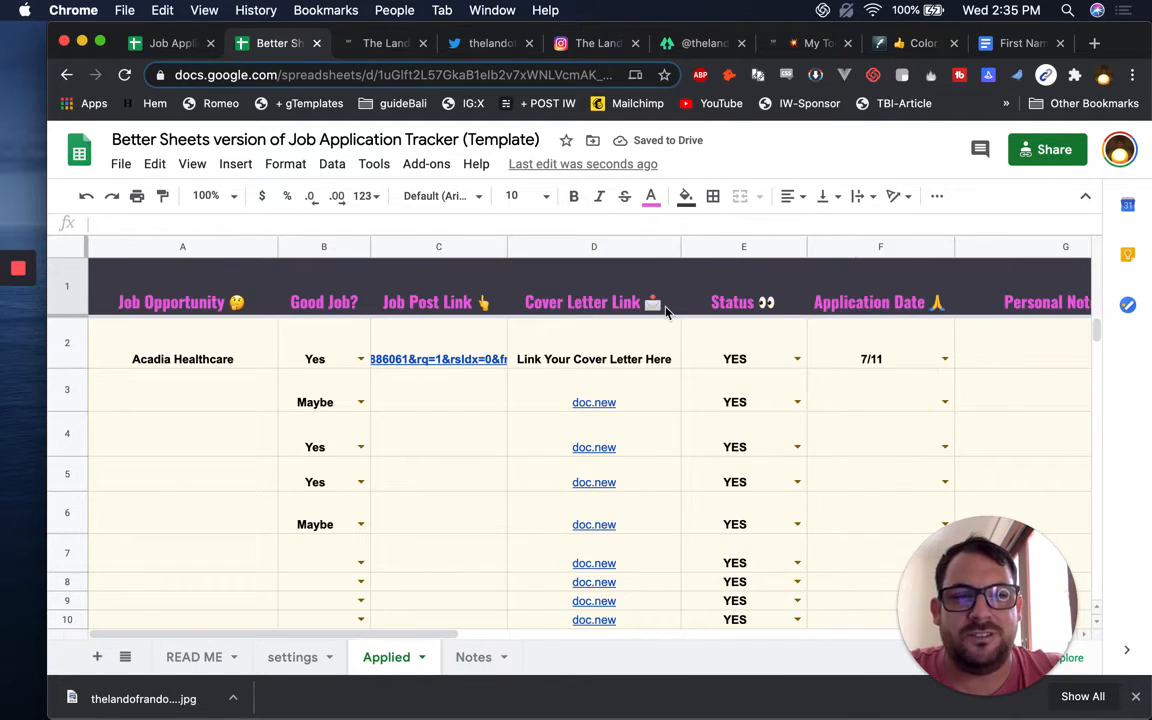
pyautogui.hscroll(10, 664, 313)
pyautogui.hscroll(-6, 504, 301)
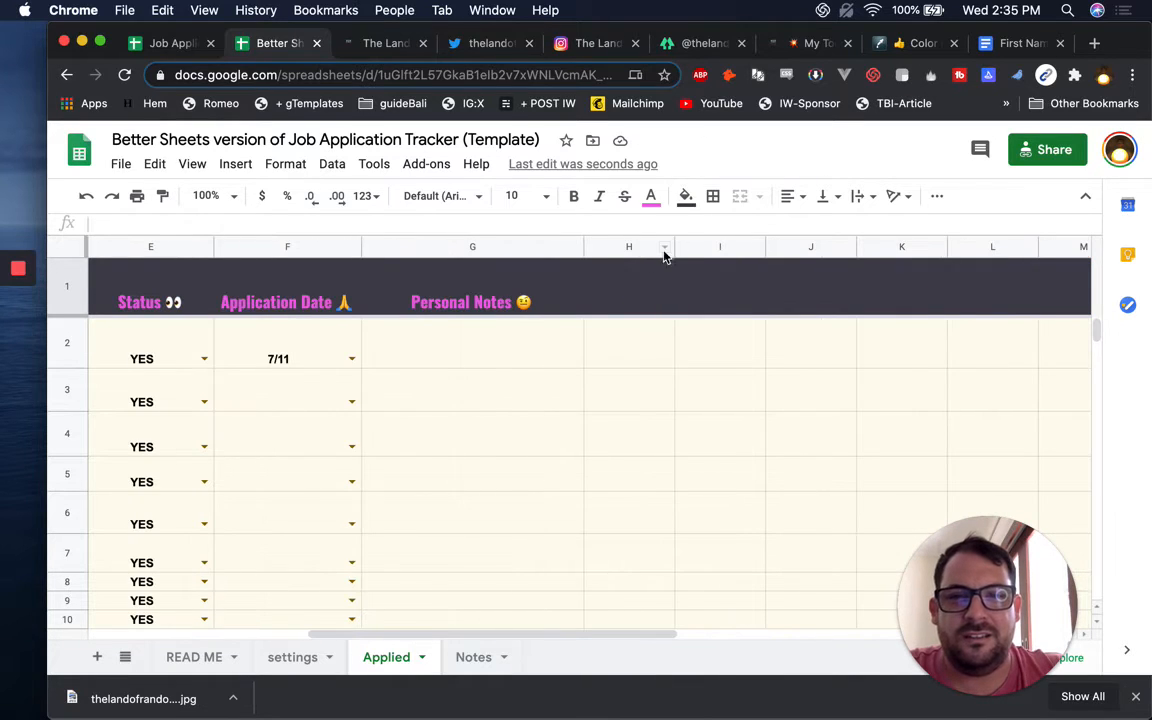
pyautogui.click(666, 248)
pyautogui.click(625, 247)
pyautogui.press('super+shift+Right')
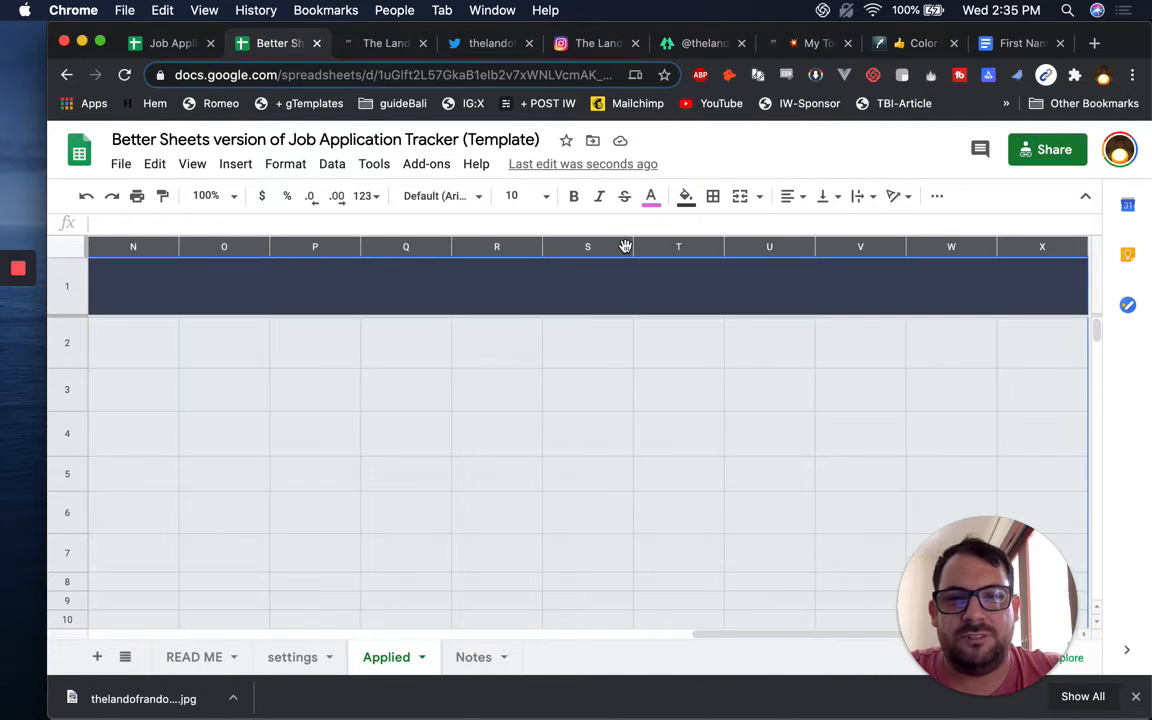
pyautogui.rightClick(625, 247)
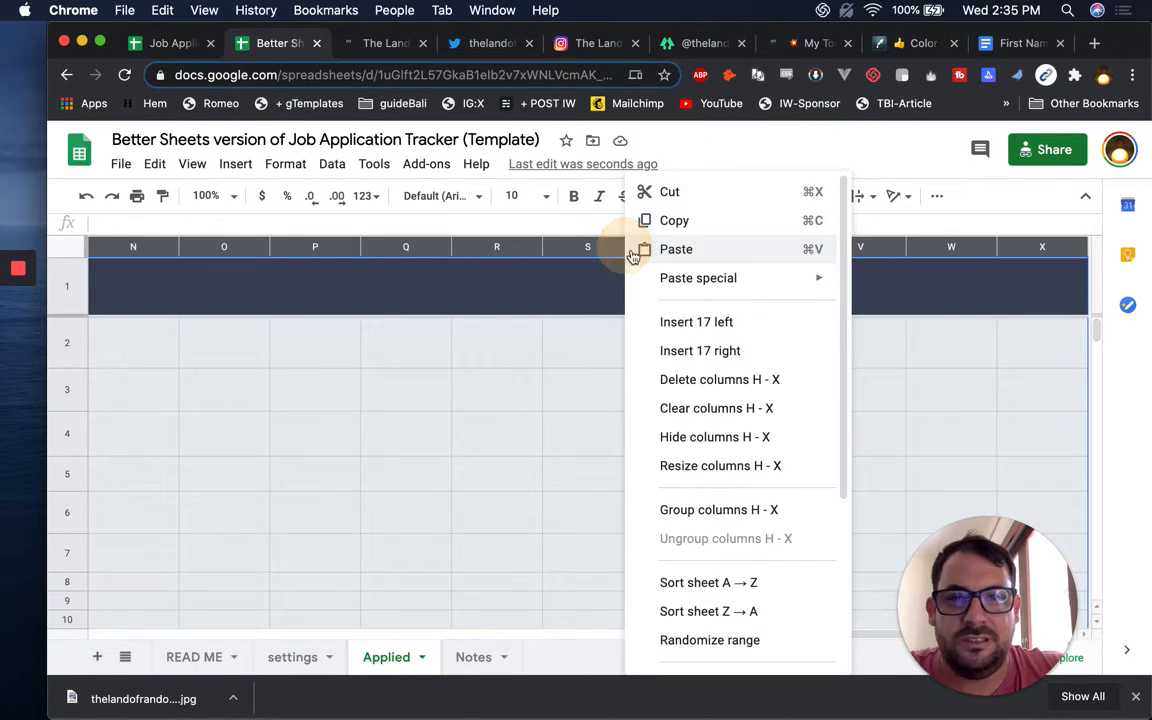
pyautogui.click(669, 390)
pyautogui.hscroll(-3, 557, 390)
# Delete the empty rows 23 through 1000
pyautogui.scroll(-10, 392, 475)
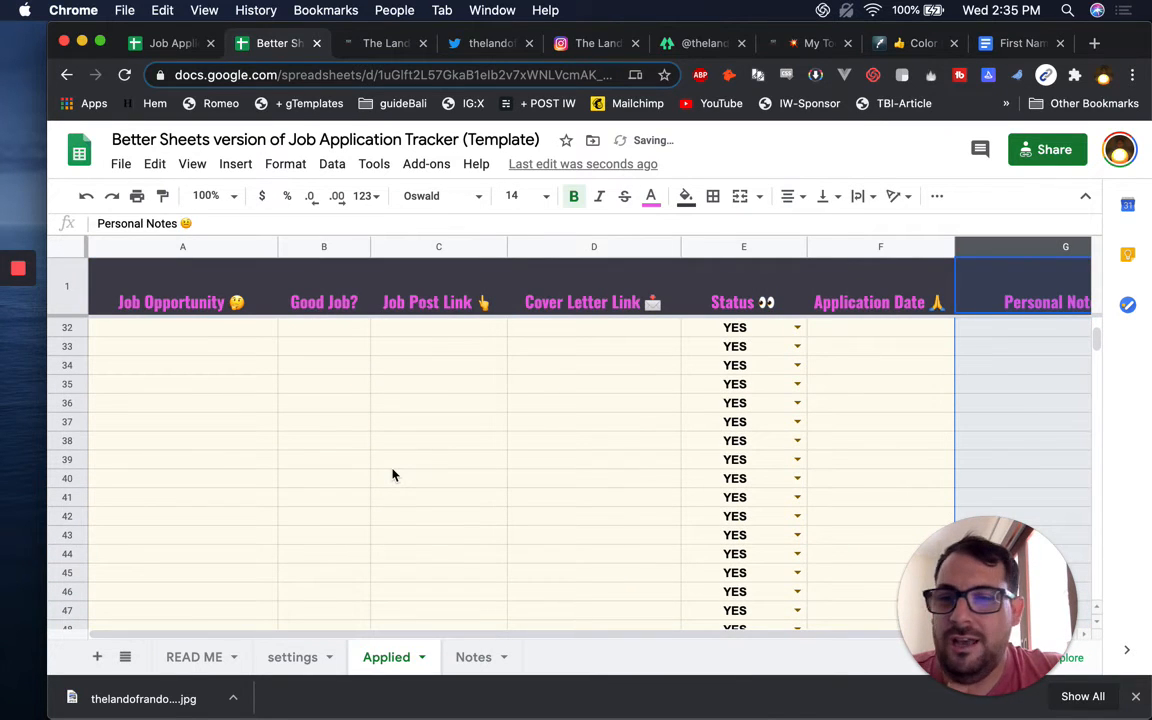
pyautogui.scroll(-20, 392, 475)
pyautogui.scroll(20, 392, 475)
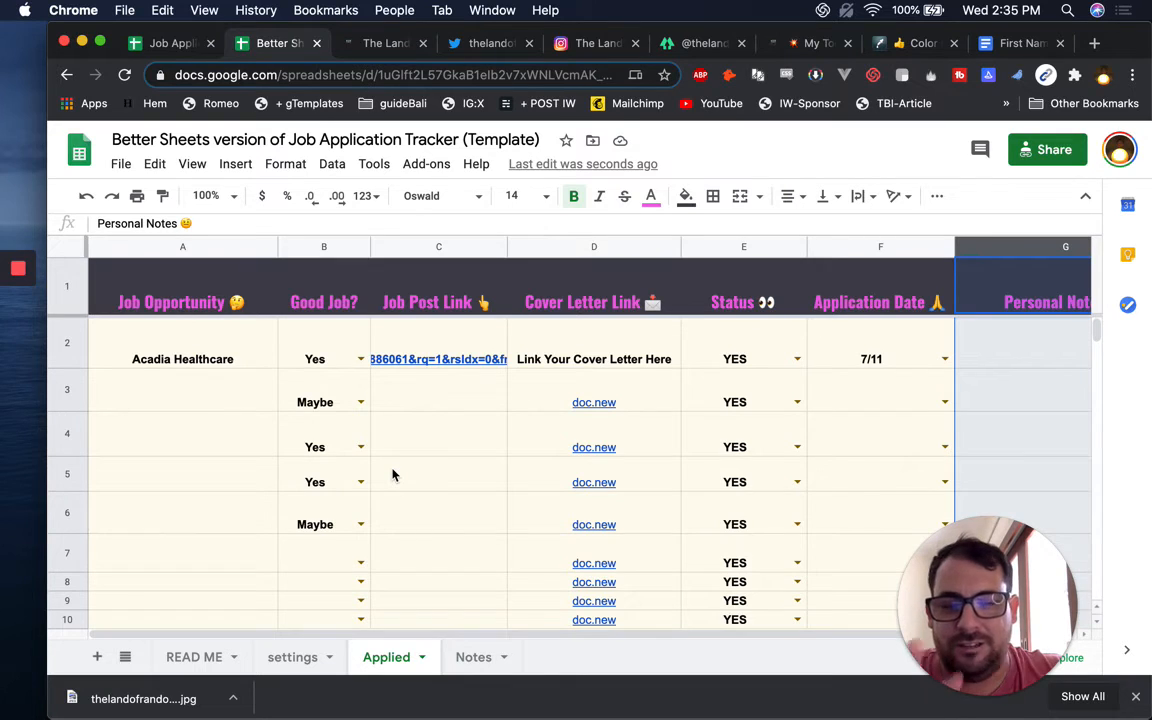
pyautogui.scroll(-5, 334, 501)
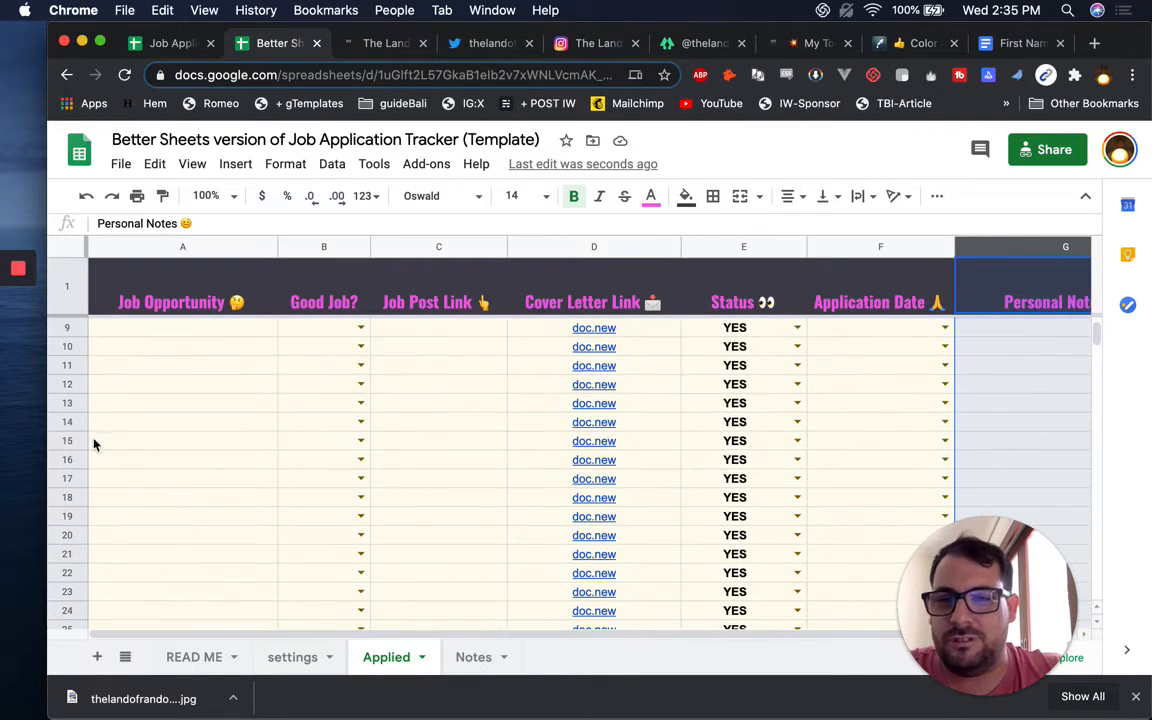
pyautogui.scroll(-2, 70, 500)
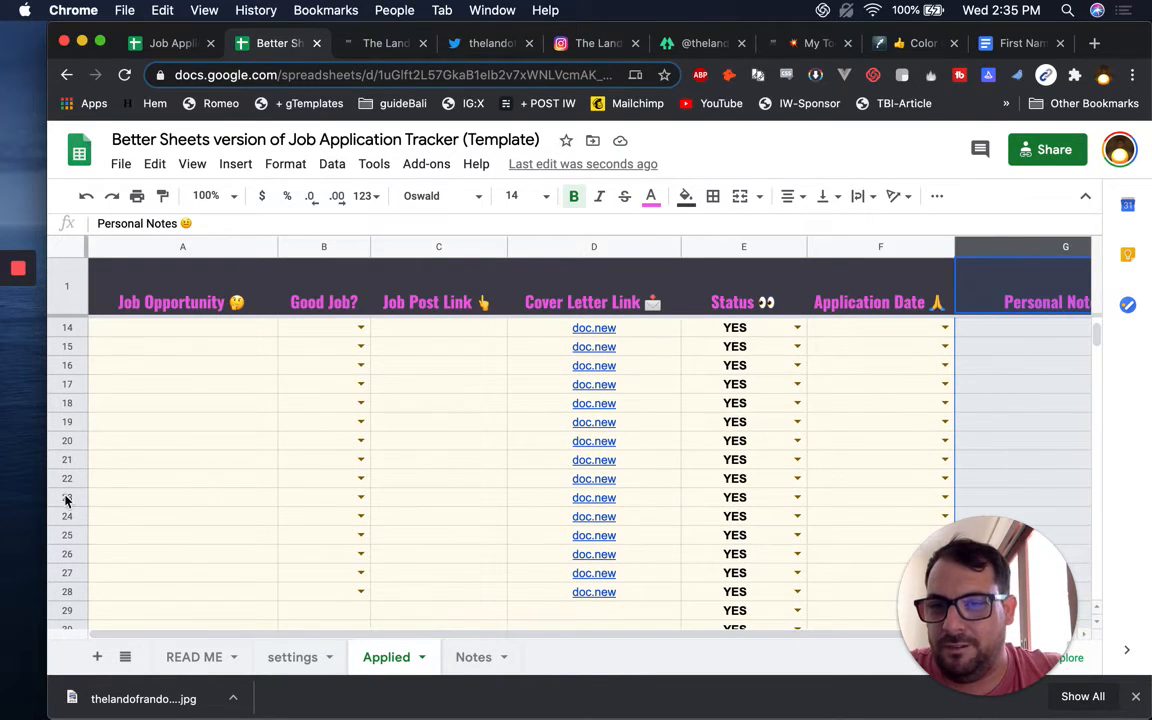
pyautogui.click(67, 501)
pyautogui.press('super+shift+Down')
pyautogui.rightClick(67, 500)
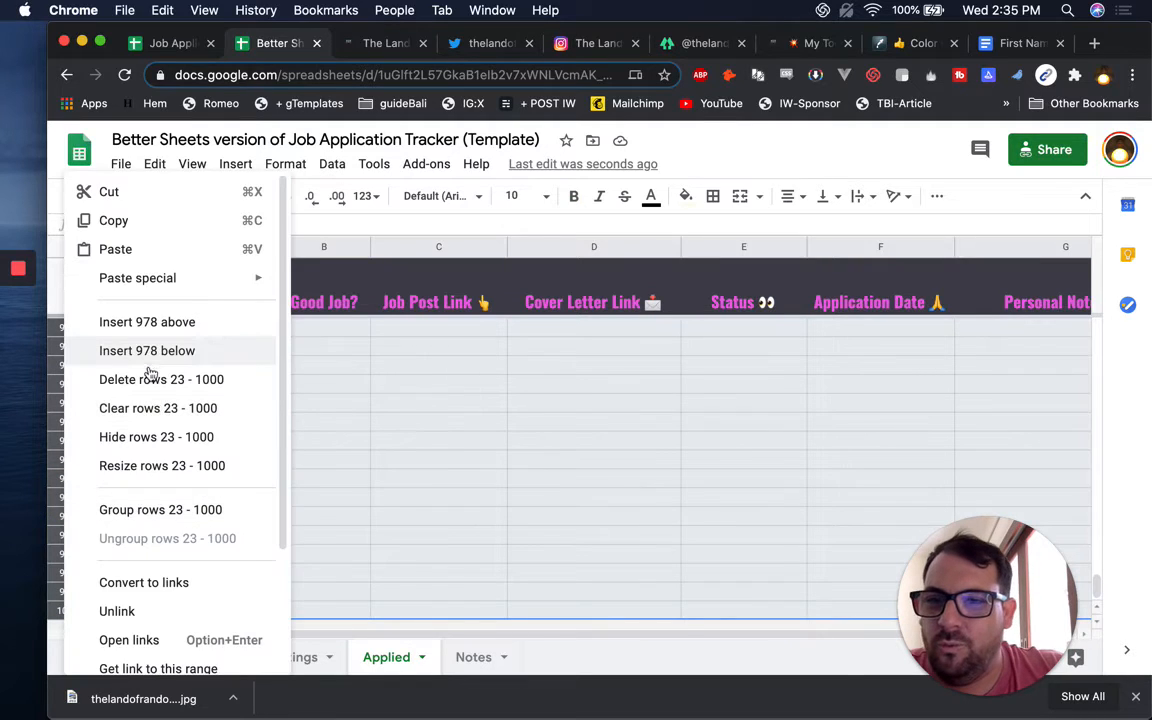
pyautogui.click(150, 379)
pyautogui.scroll(5, 614, 511)
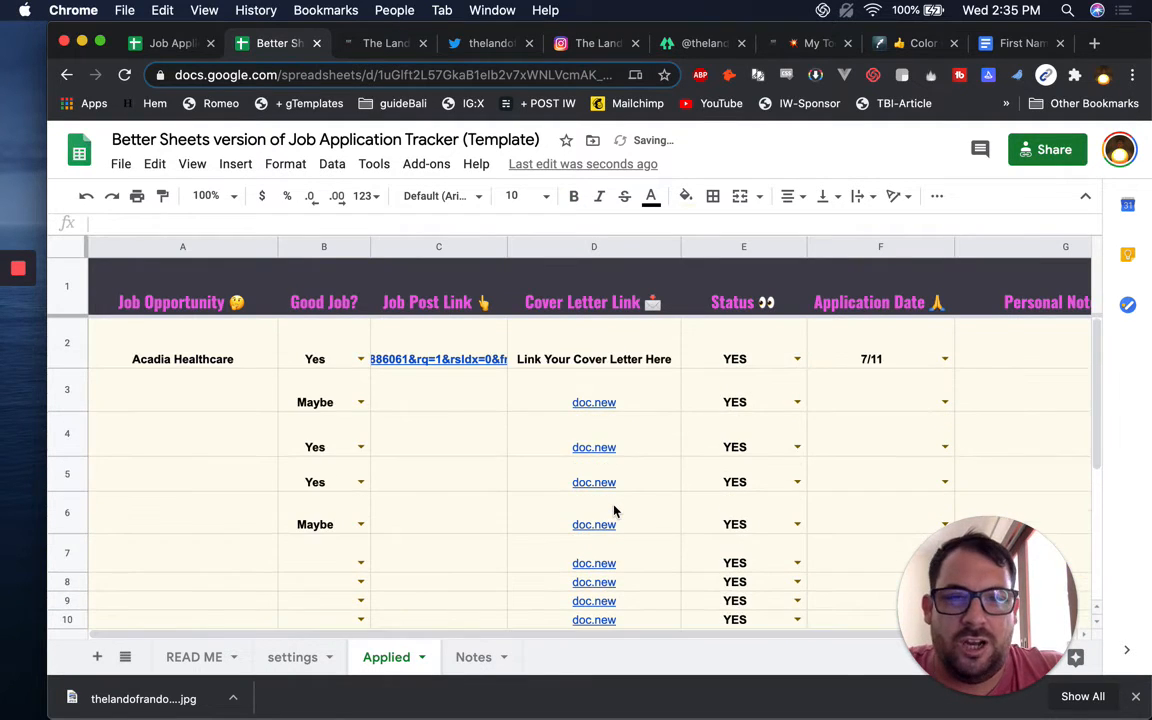
# Change header A1's text from 'Job Opportunity' to 'Company', keeping its emoji
pyautogui.click(555, 359)
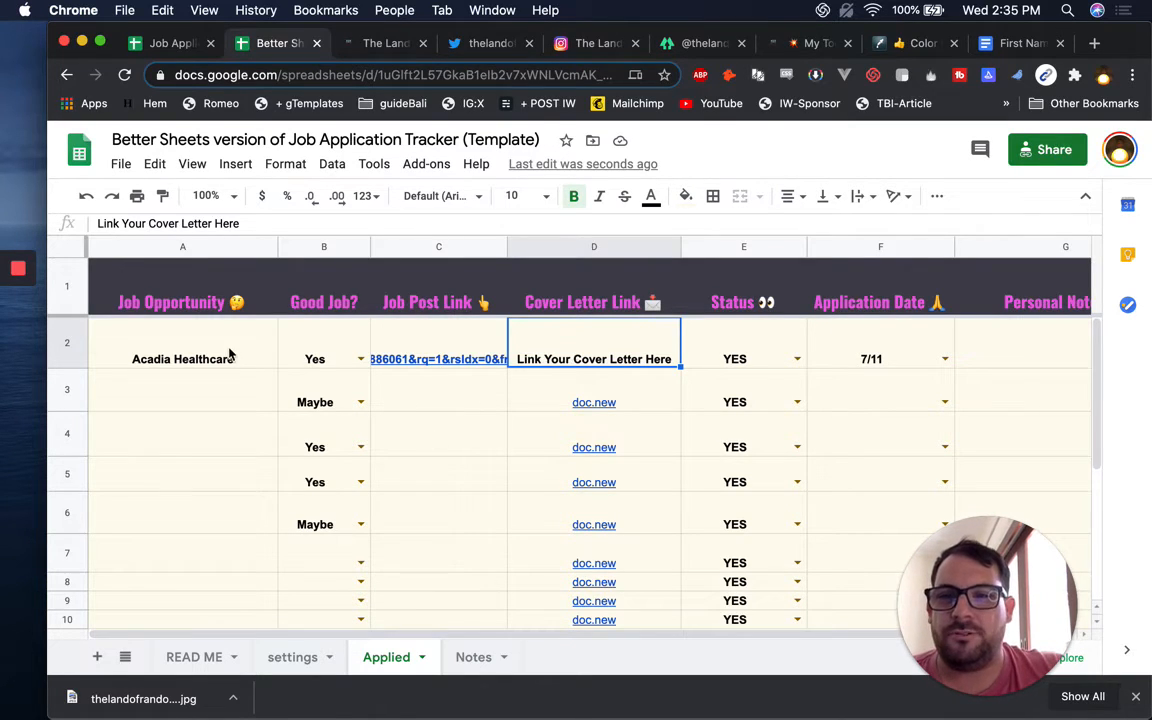
pyautogui.click(180, 360)
pyautogui.click(185, 296)
pyautogui.doubleClick(193, 288)
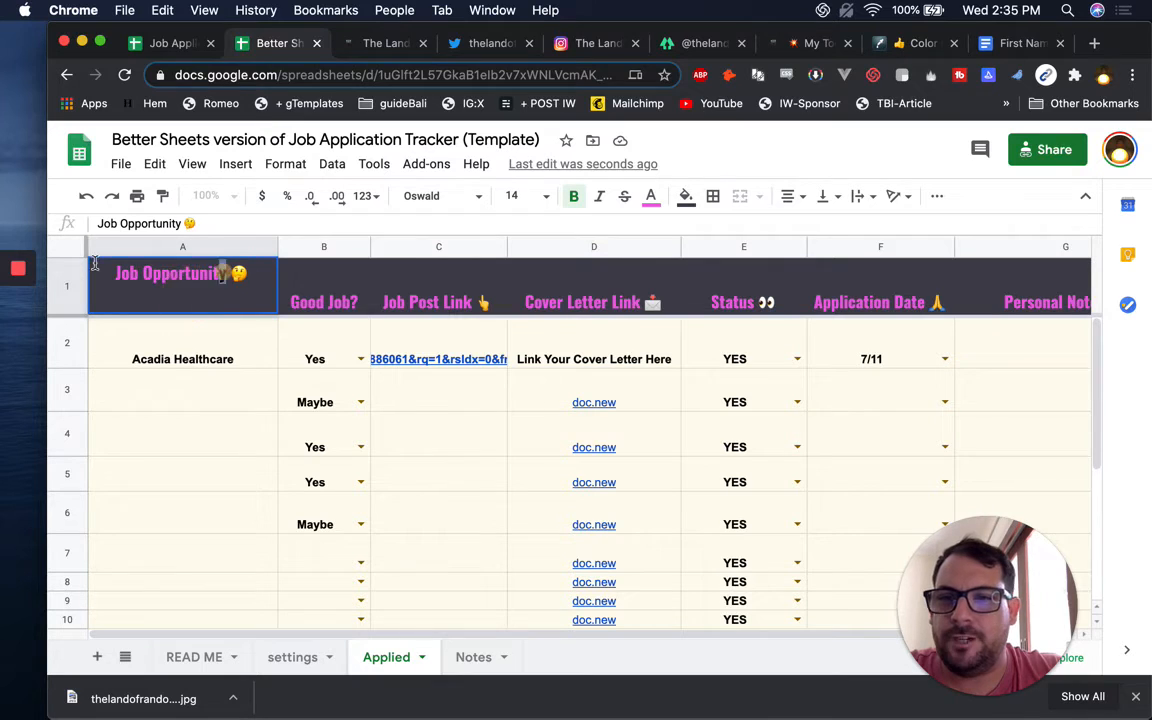
pyautogui.moveTo(215, 273); pyautogui.dragTo(117, 273)
pyautogui.write('Copy')
pyautogui.press('BackSpace')
pyautogui.press('BackSpace')
pyautogui.write('mpany')
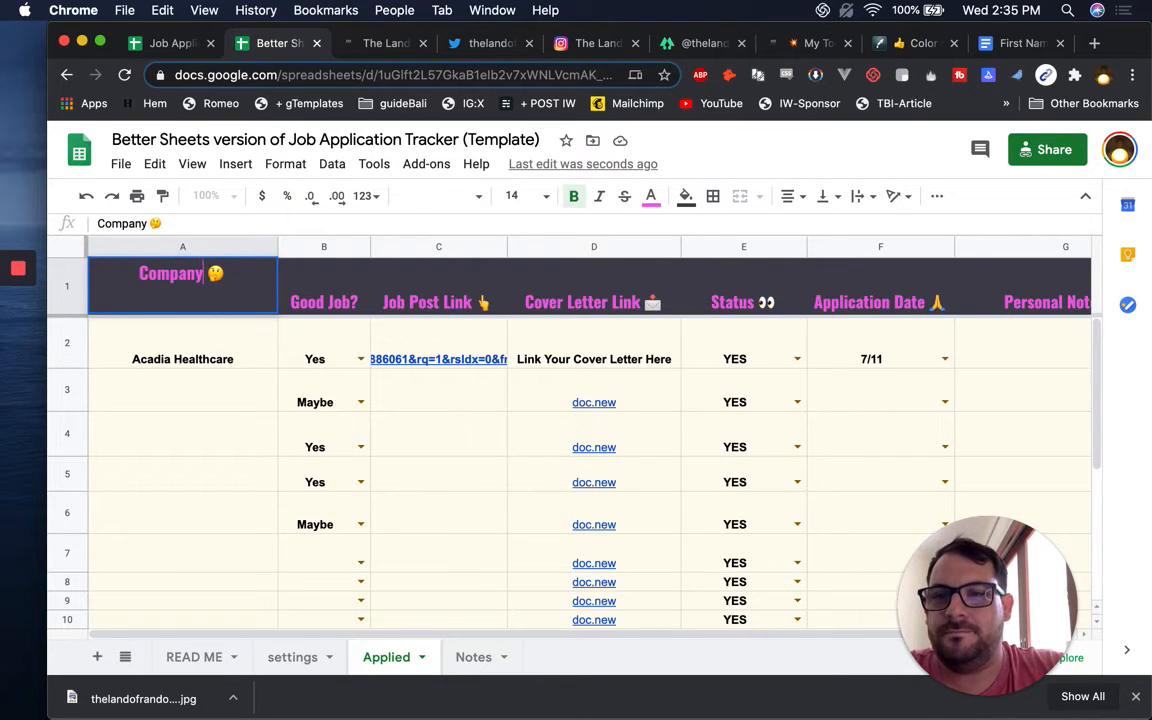
pyautogui.press('Return')
pyautogui.click(298, 290)
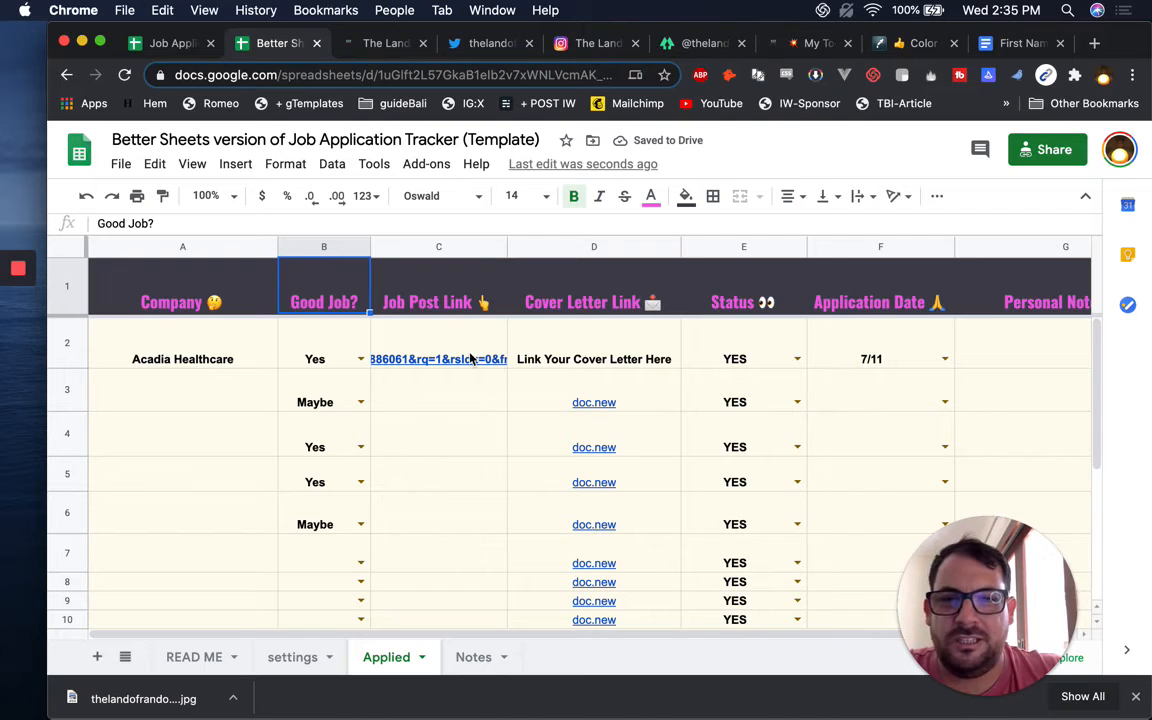
pyautogui.click(380, 352)
pyautogui.click(334, 345)
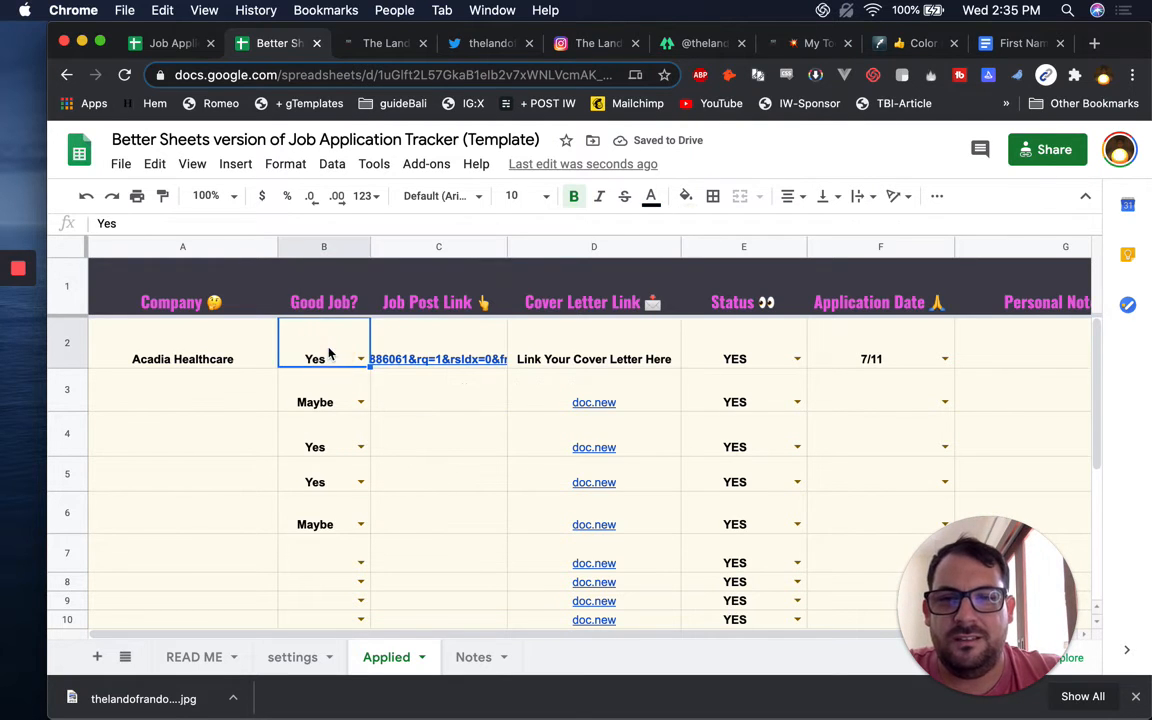
pyautogui.click(548, 340)
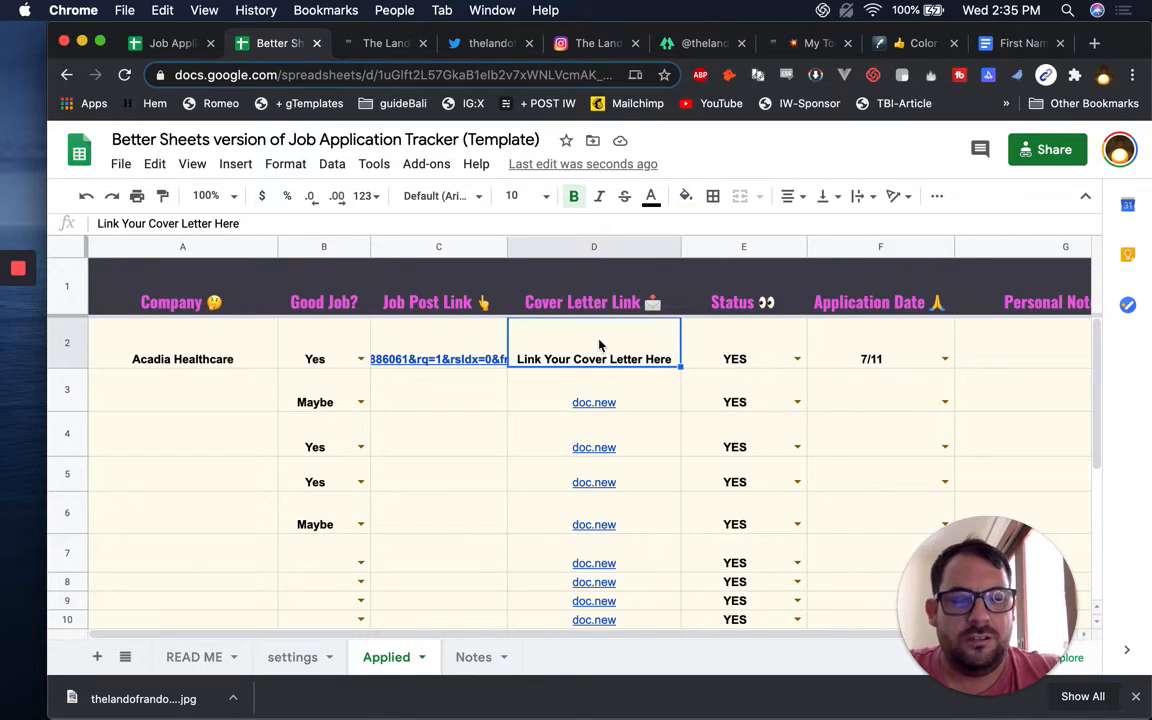
# Enter =settings!D3 in D2 so it shows the cover letter Doc link, kept bold
pyautogui.write('=')
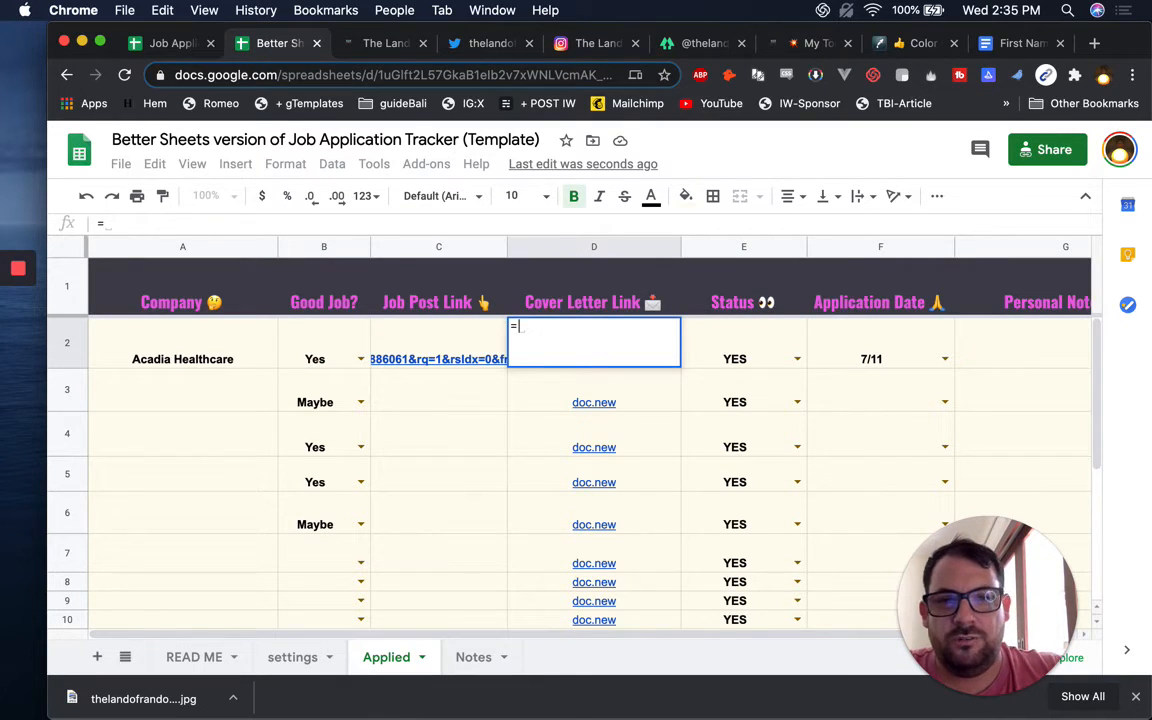
pyautogui.click(289, 657)
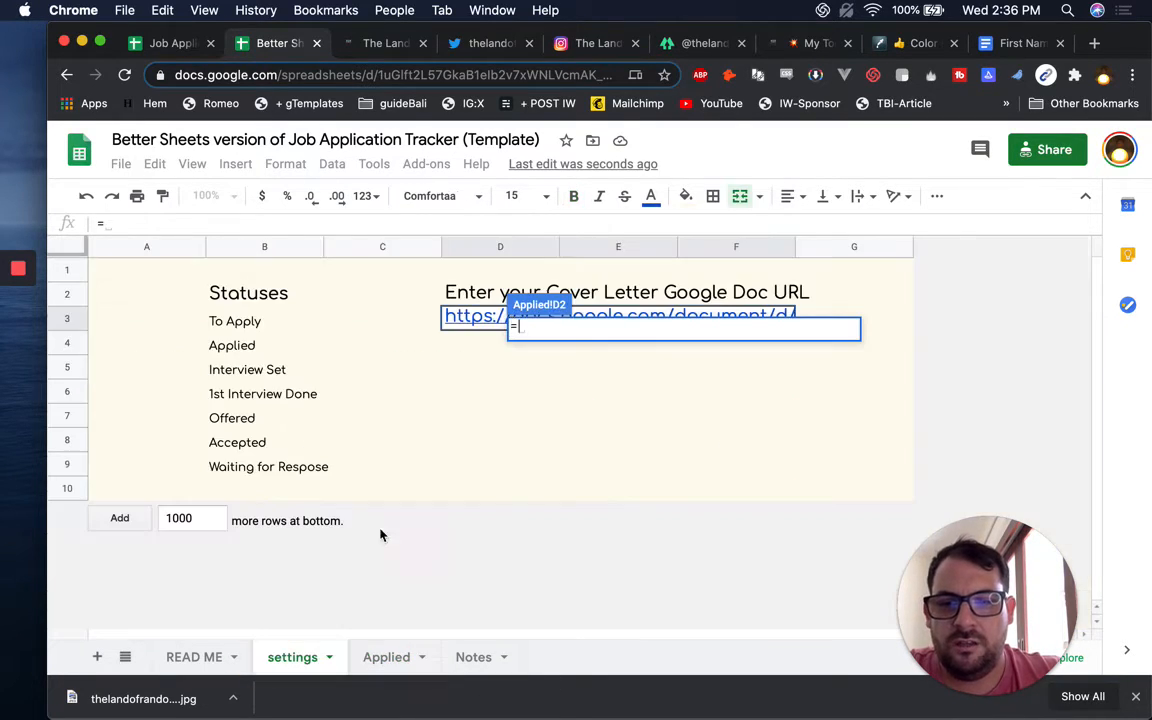
pyautogui.click(481, 330)
pyautogui.press('Return')
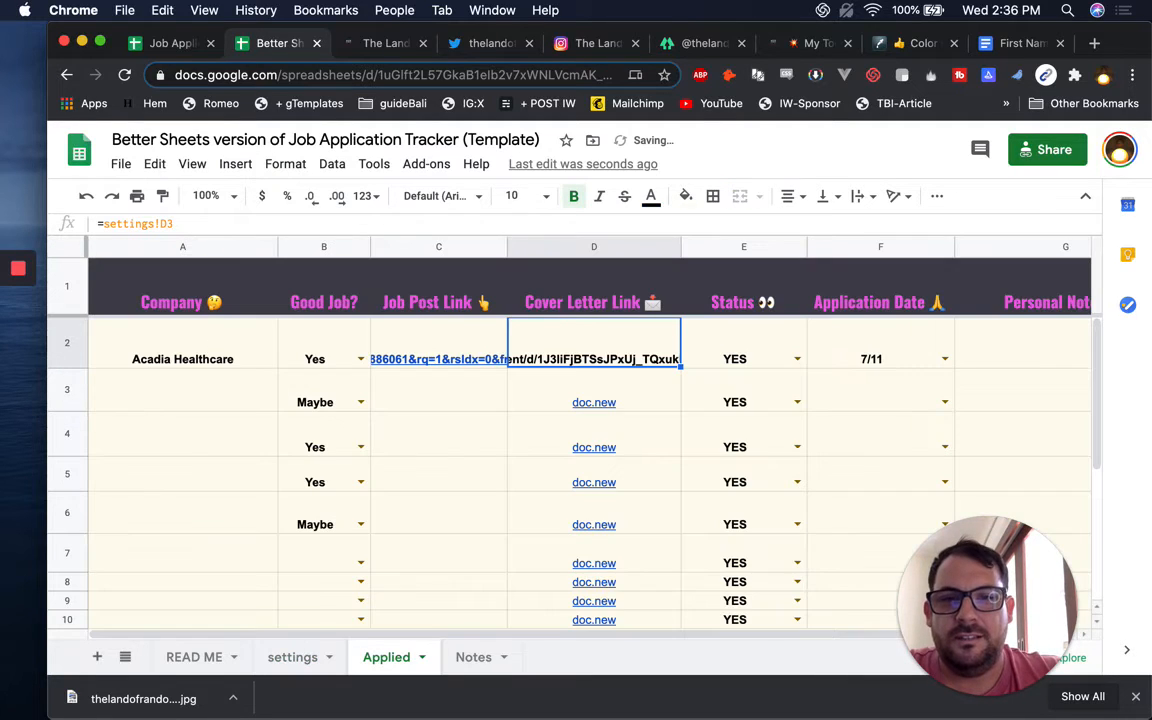
pyautogui.click(571, 336)
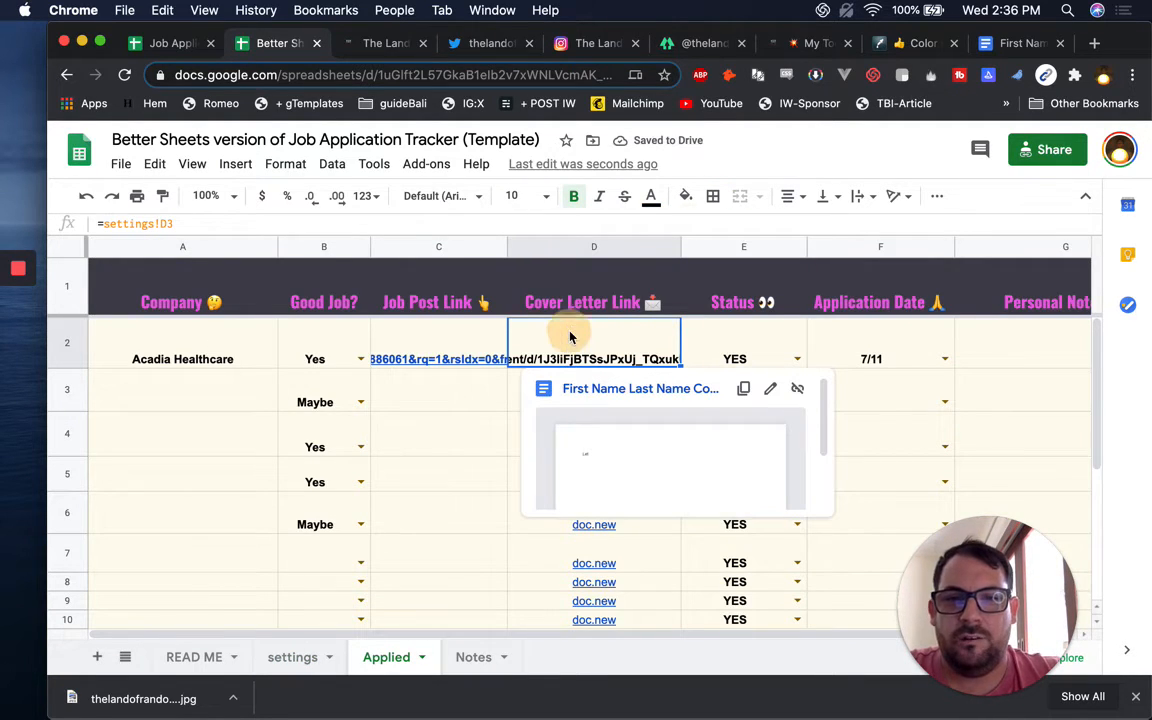
pyautogui.press('super+b')
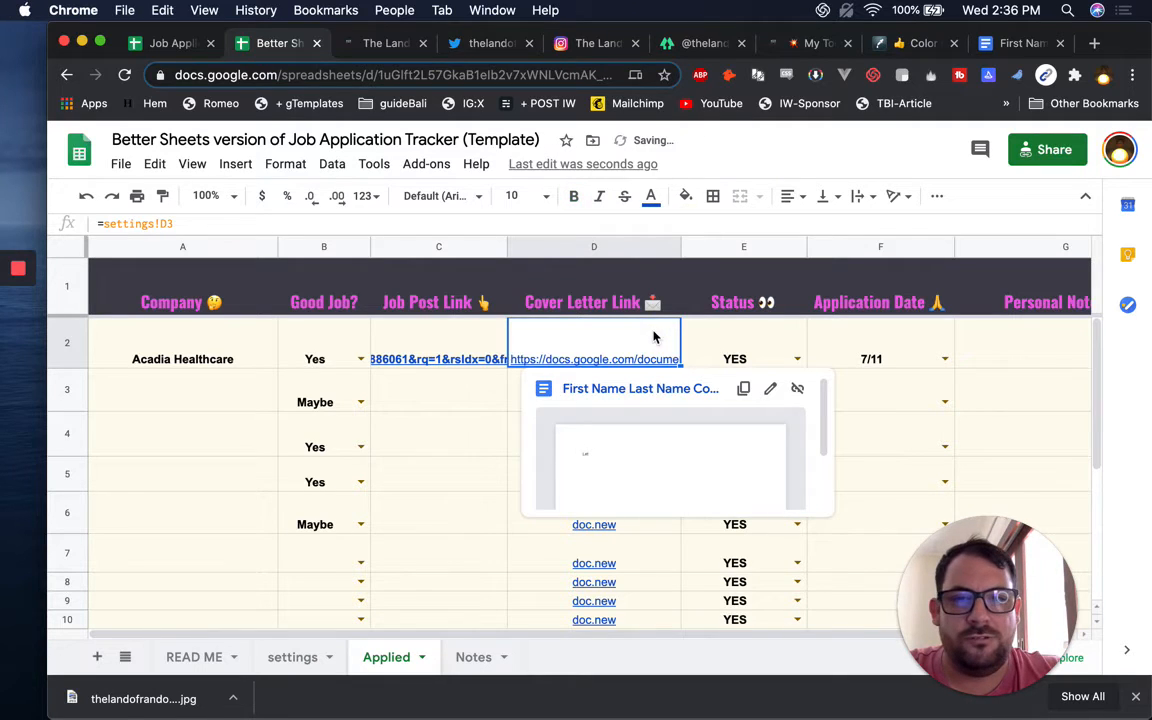
pyautogui.click(457, 343)
pyautogui.click(579, 339)
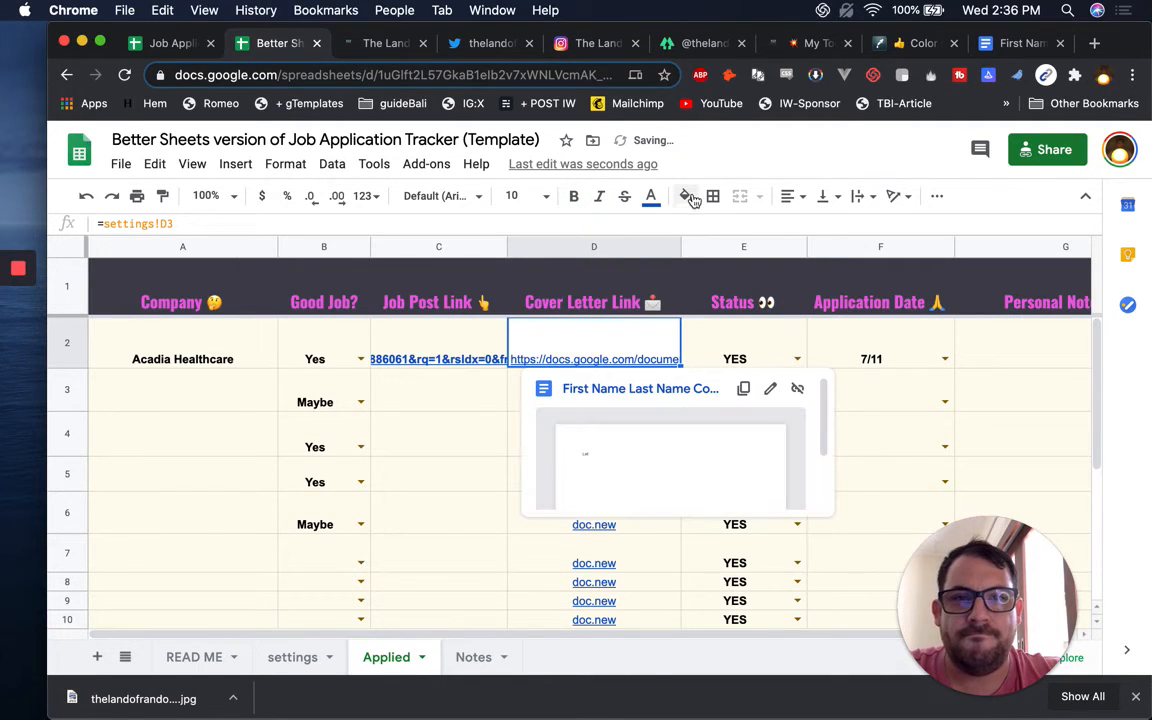
pyautogui.press('super+b')
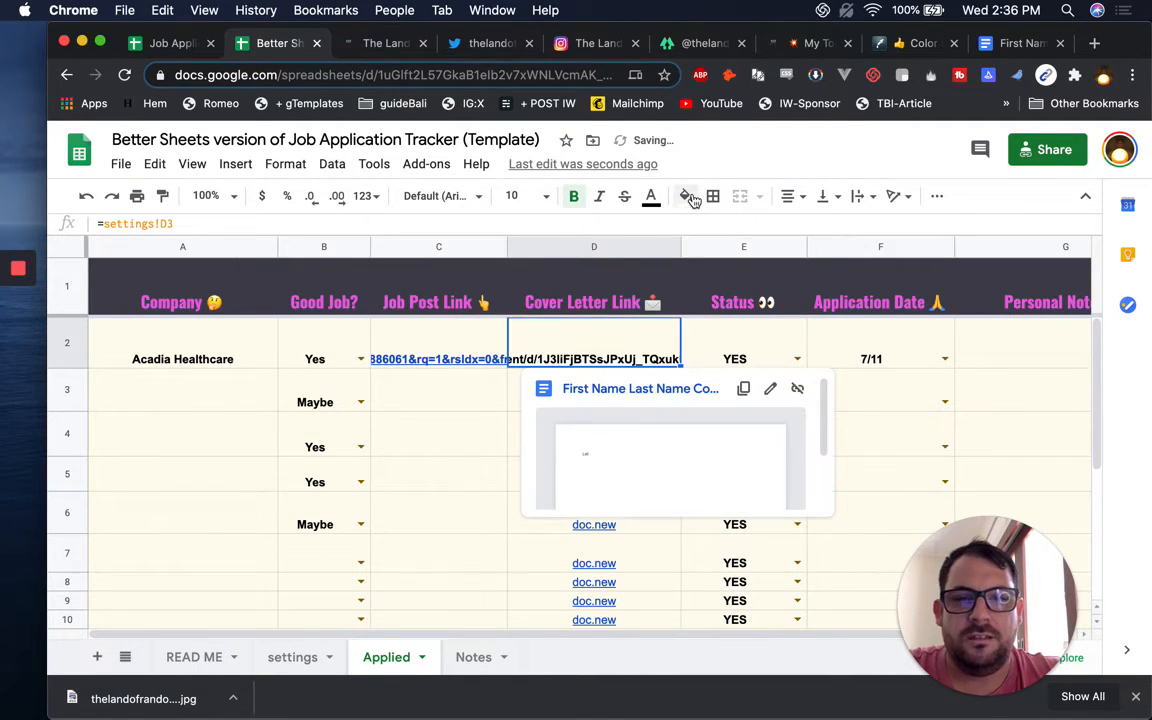
# Top-align, left-align, wrap and recolour D2's link, then open the linked cover letter Doc
pyautogui.click(817, 200)
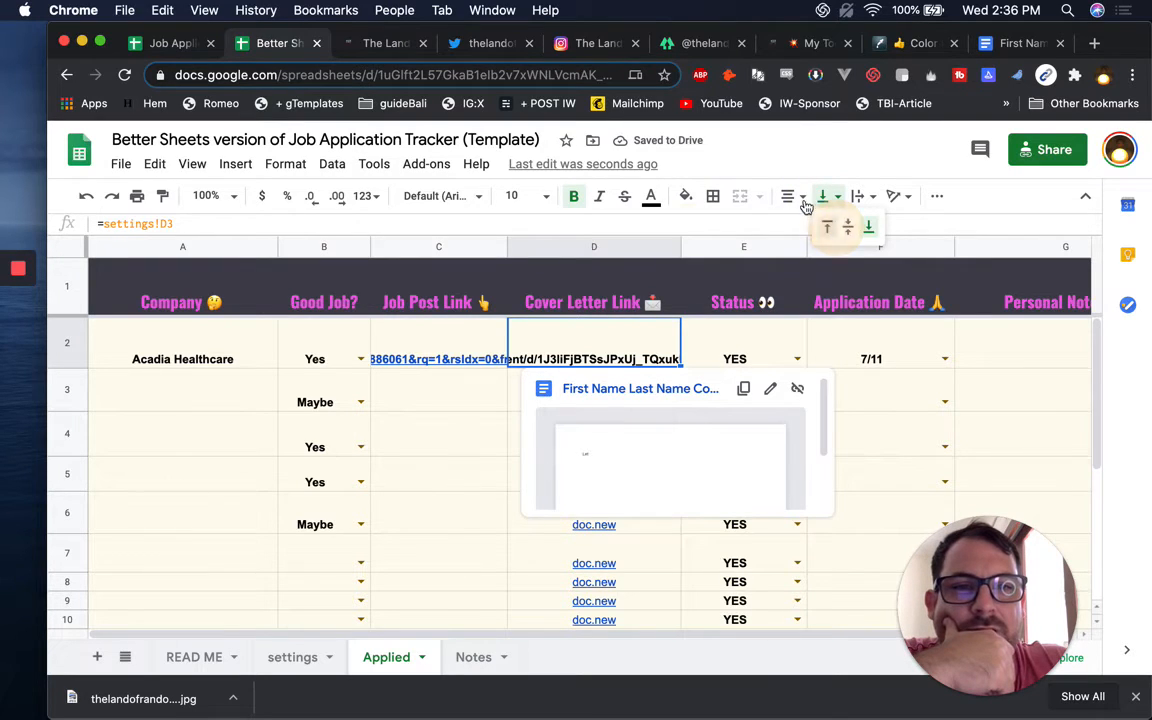
pyautogui.click(826, 226)
pyautogui.click(790, 196)
pyautogui.click(791, 226)
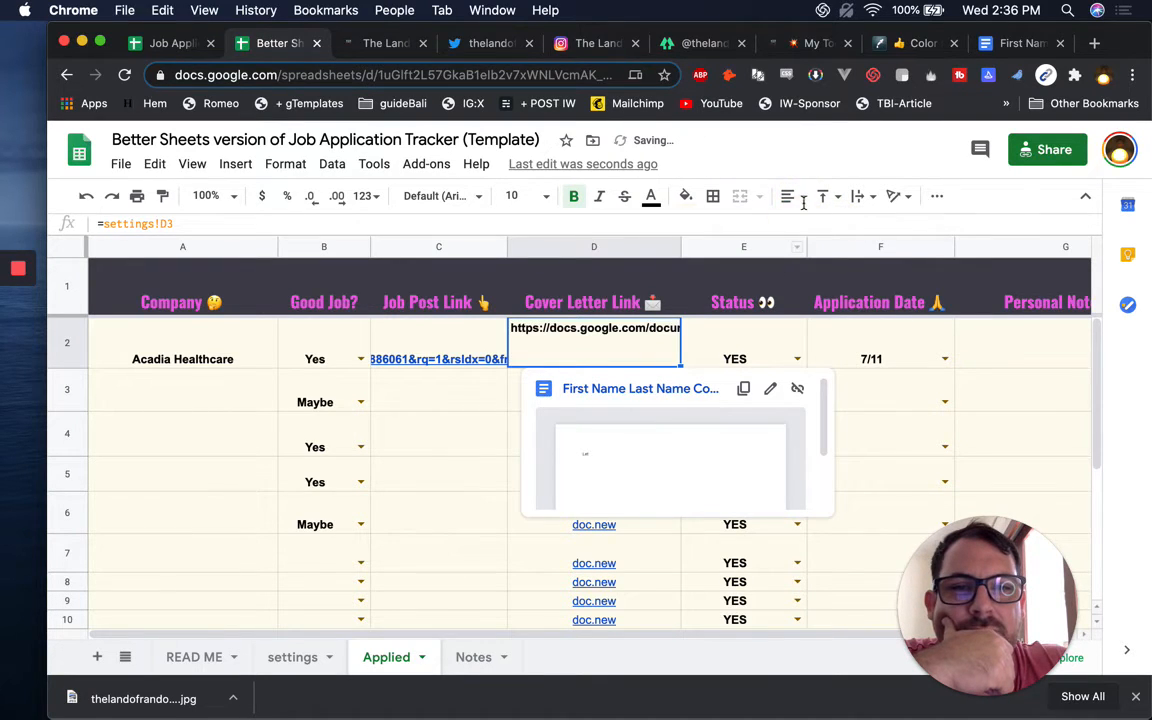
pyautogui.click(866, 200)
pyautogui.click(879, 226)
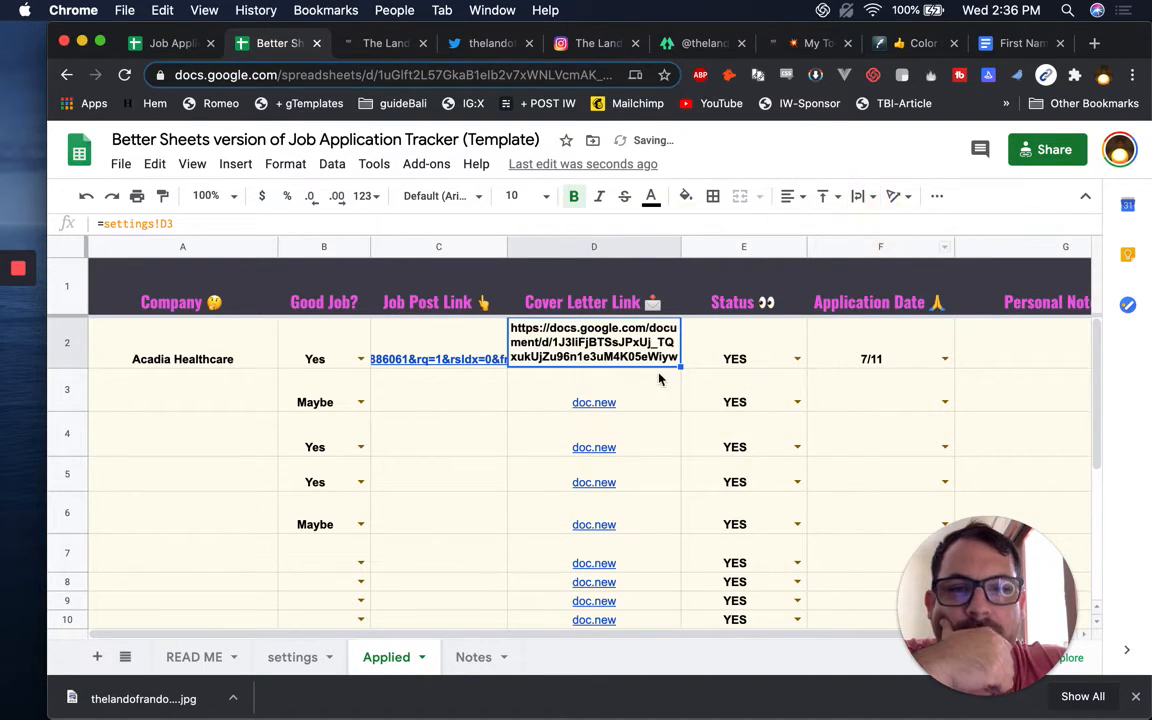
pyautogui.click(566, 400)
pyautogui.click(580, 362)
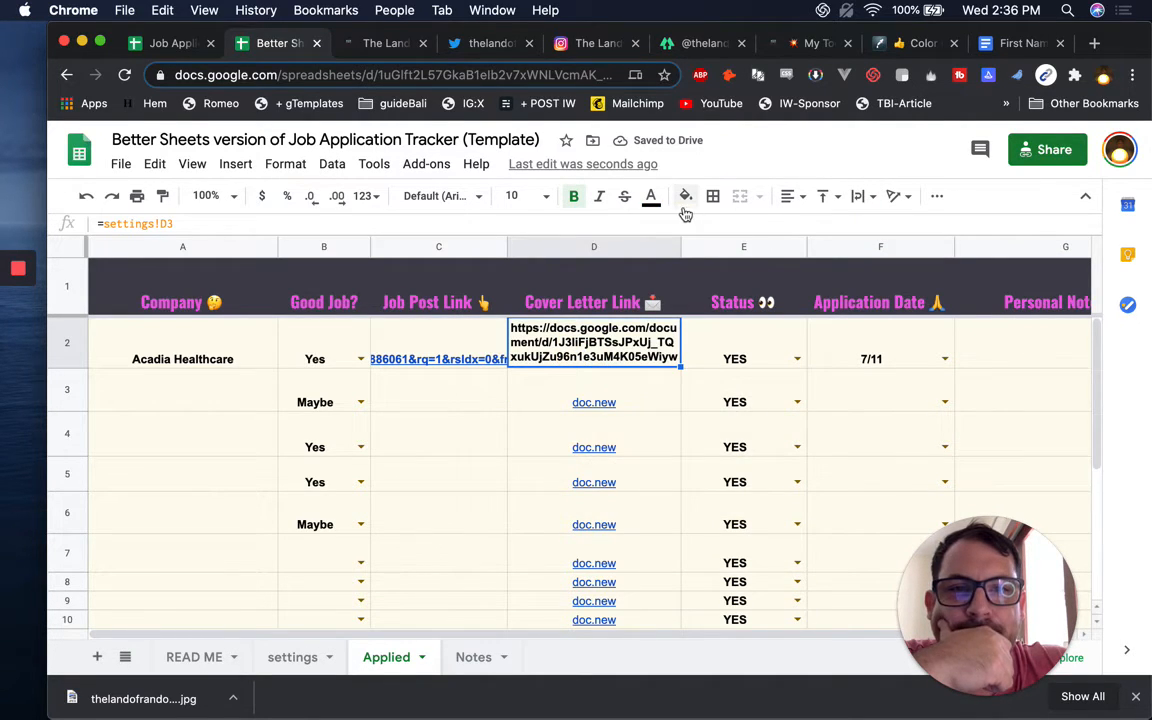
pyautogui.click(652, 204)
pyautogui.click(800, 262)
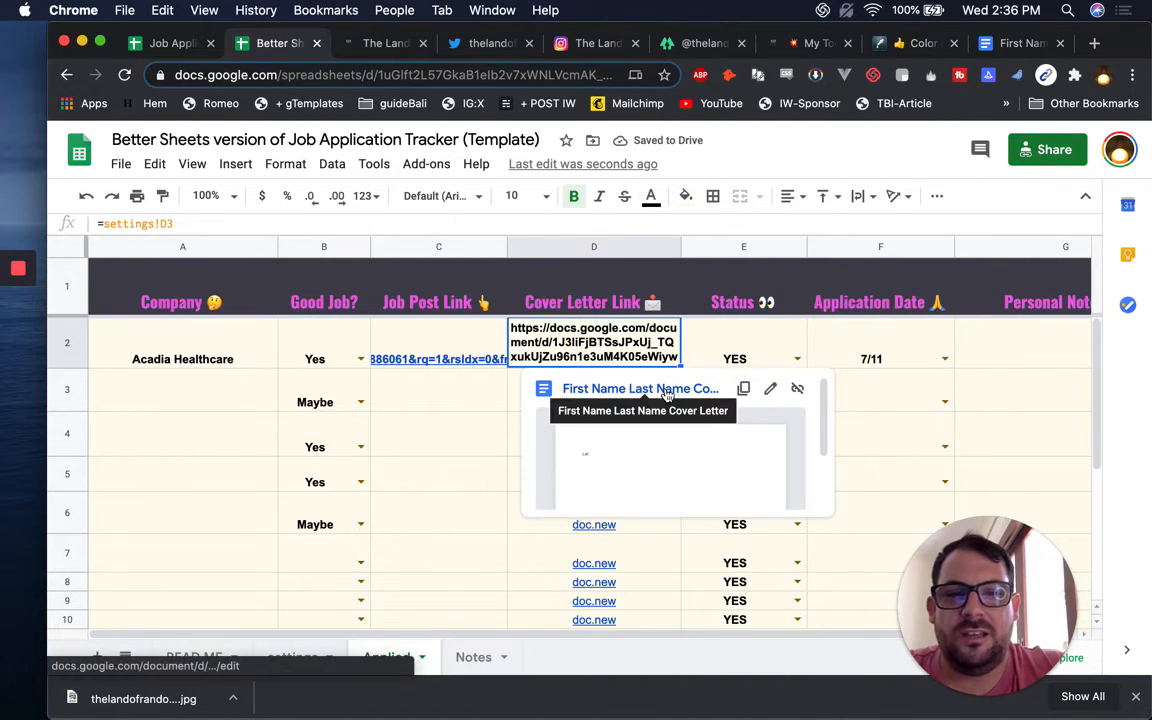
pyautogui.click(666, 392)
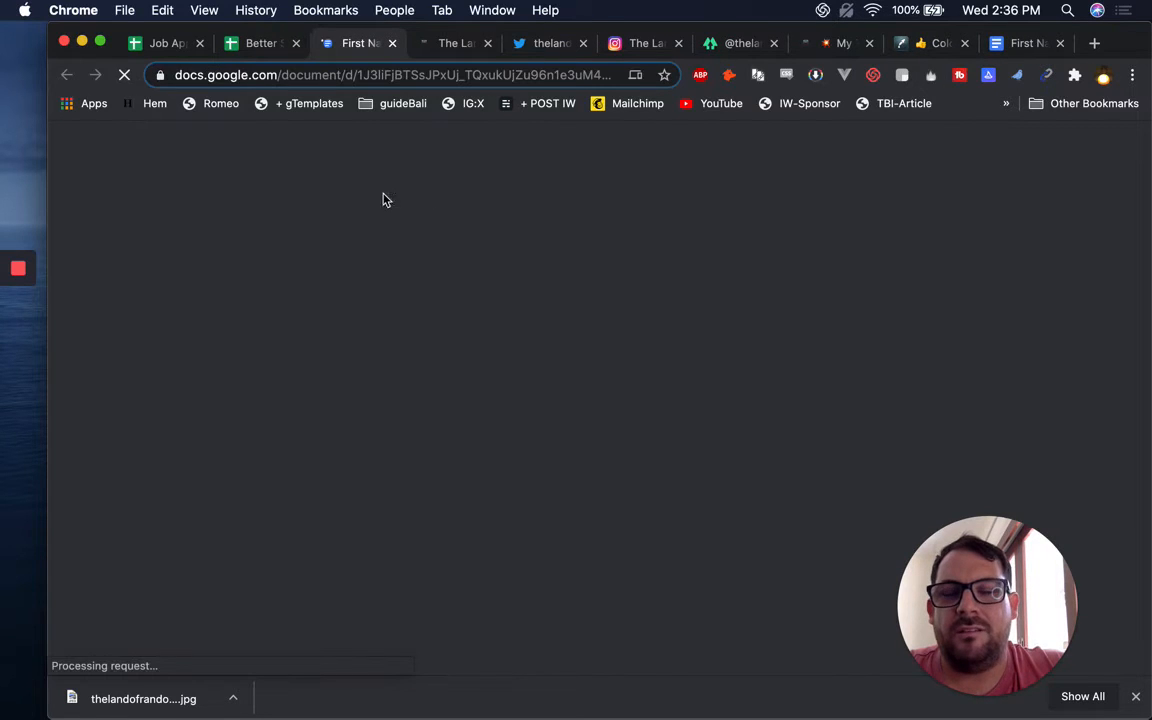
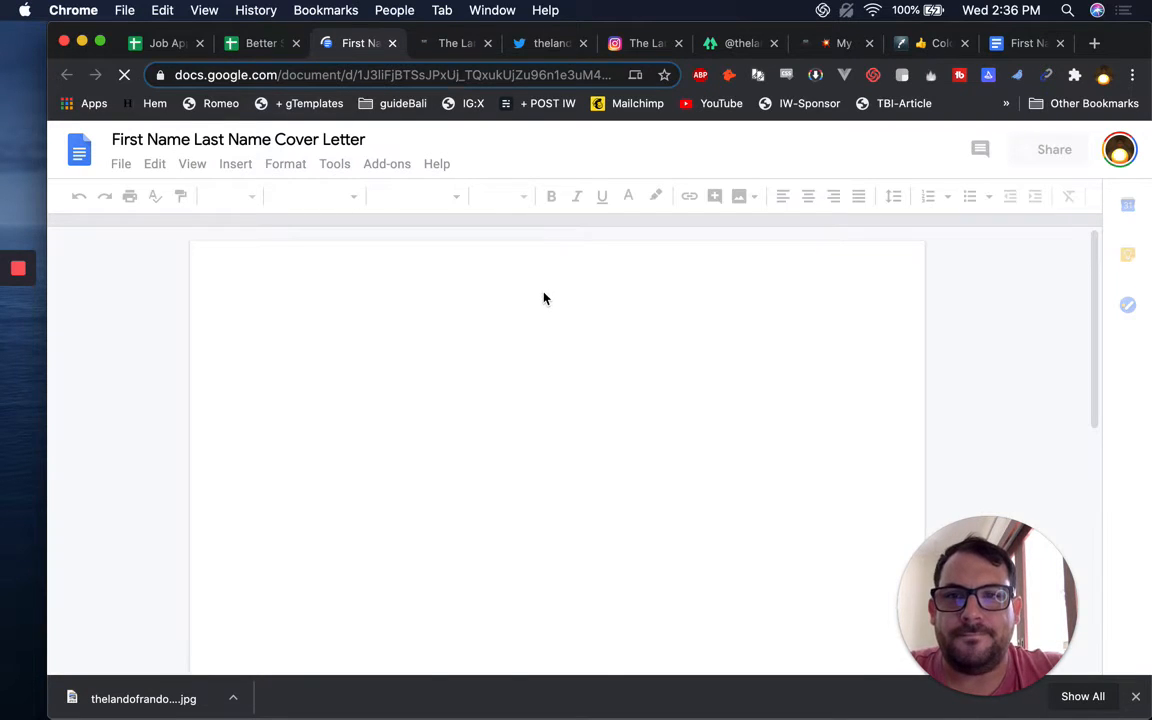
# Close the cover letter Doc, look through the READ ME and settings sheets, then return to Applied
pyautogui.press('super+w')
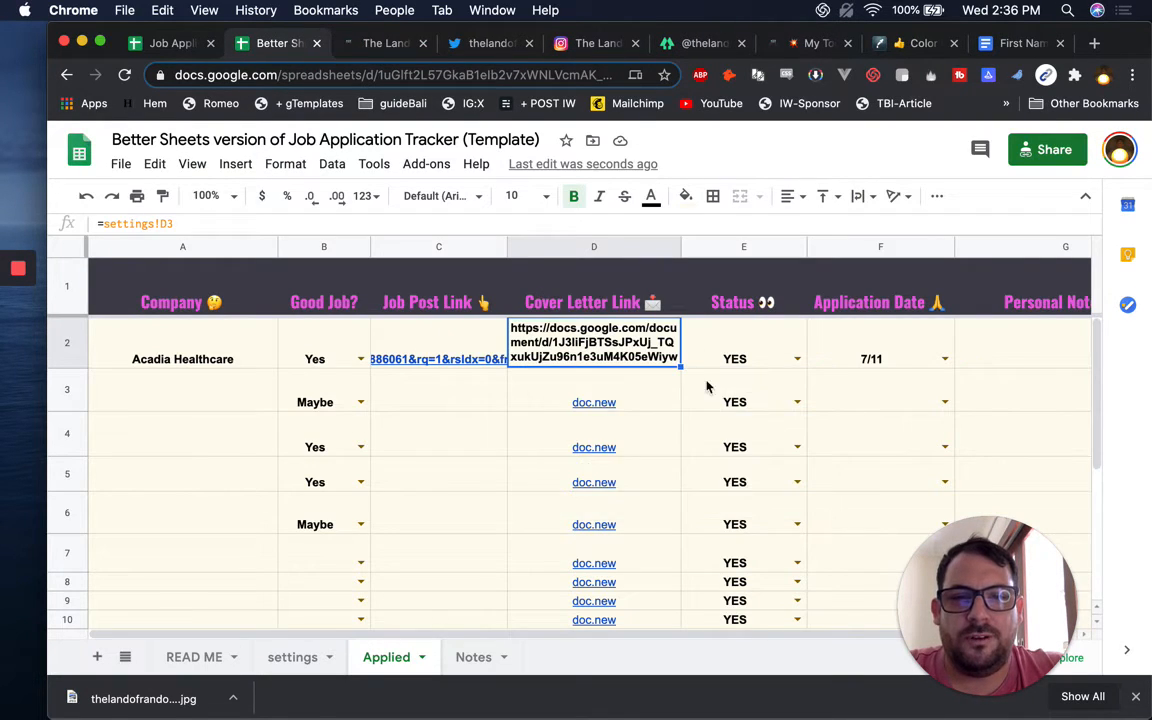
pyautogui.click(203, 660)
pyautogui.click(313, 677)
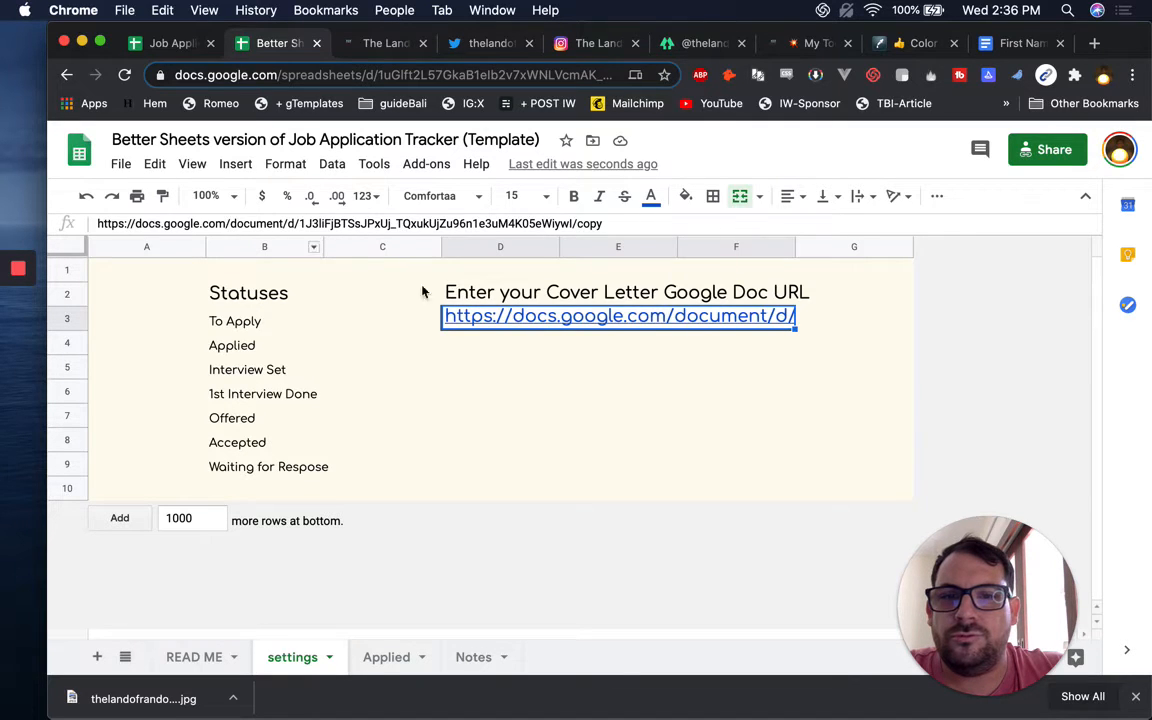
pyautogui.click(386, 657)
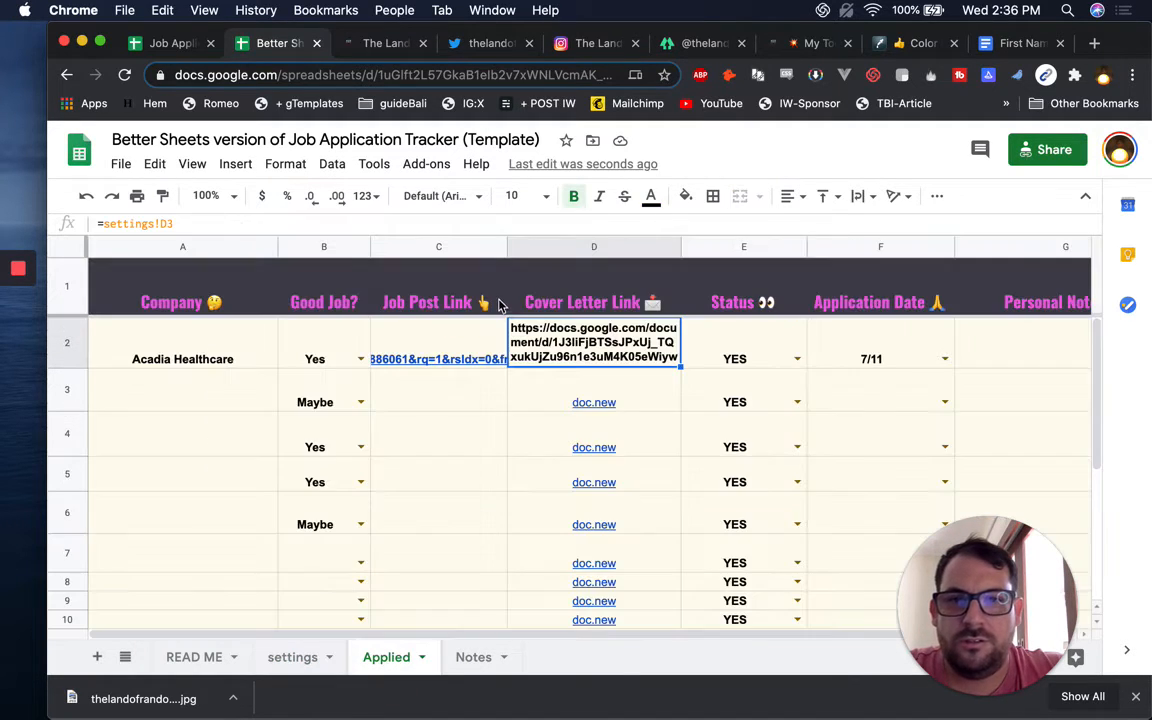
# Delete the old doc.new links from D3 down to the bottom of column D
pyautogui.press('super+shift+Down')
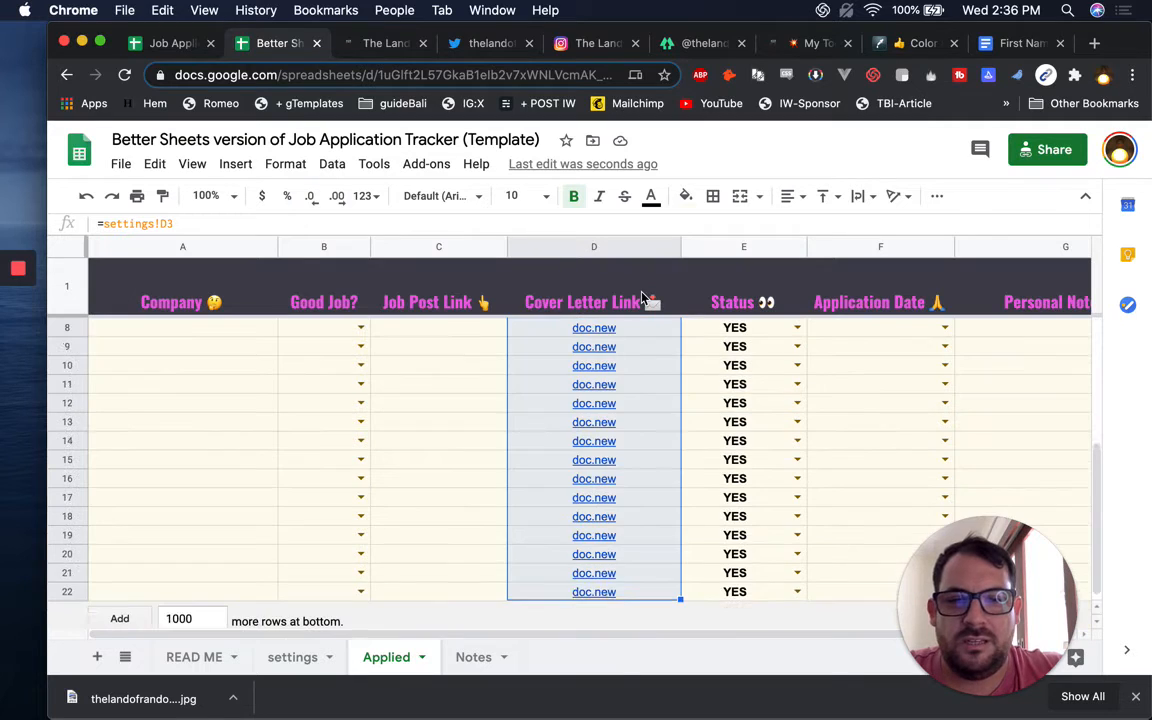
pyautogui.press('Delete')
pyautogui.press('Up')
pyautogui.press('Down')
pyautogui.press('Down')
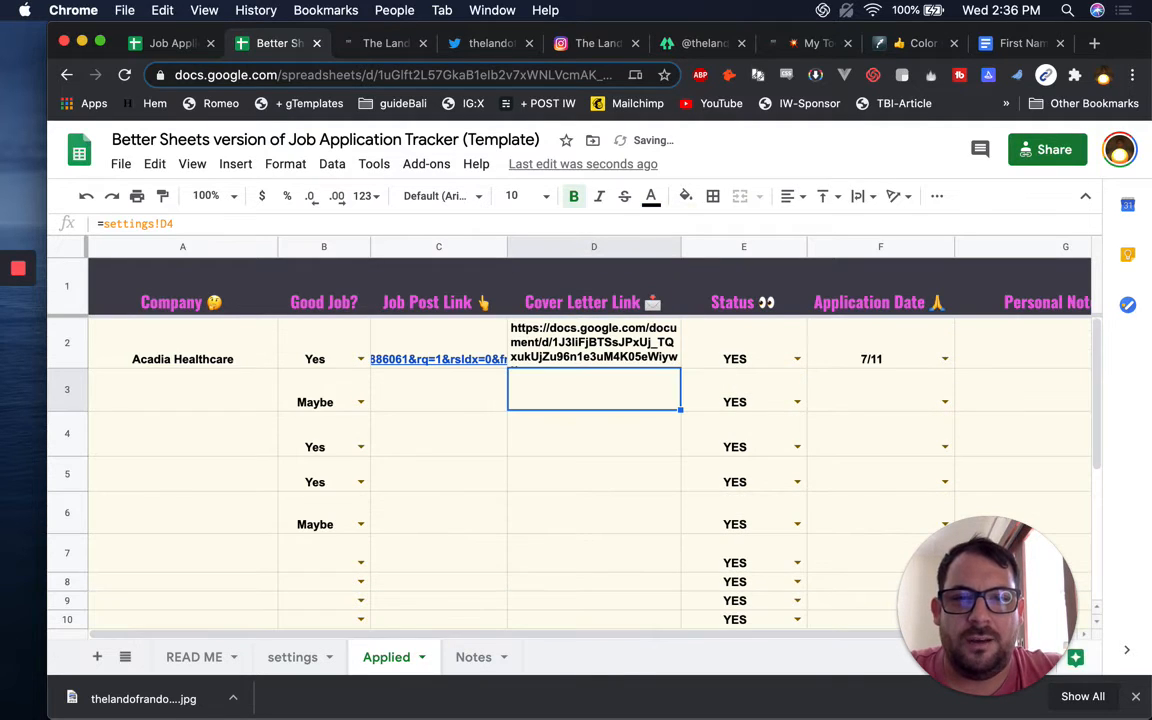
# Copy D2's =settings!D3 cover letter link formula
pyautogui.press('super+shift+Down')
pyautogui.press('super+Up')
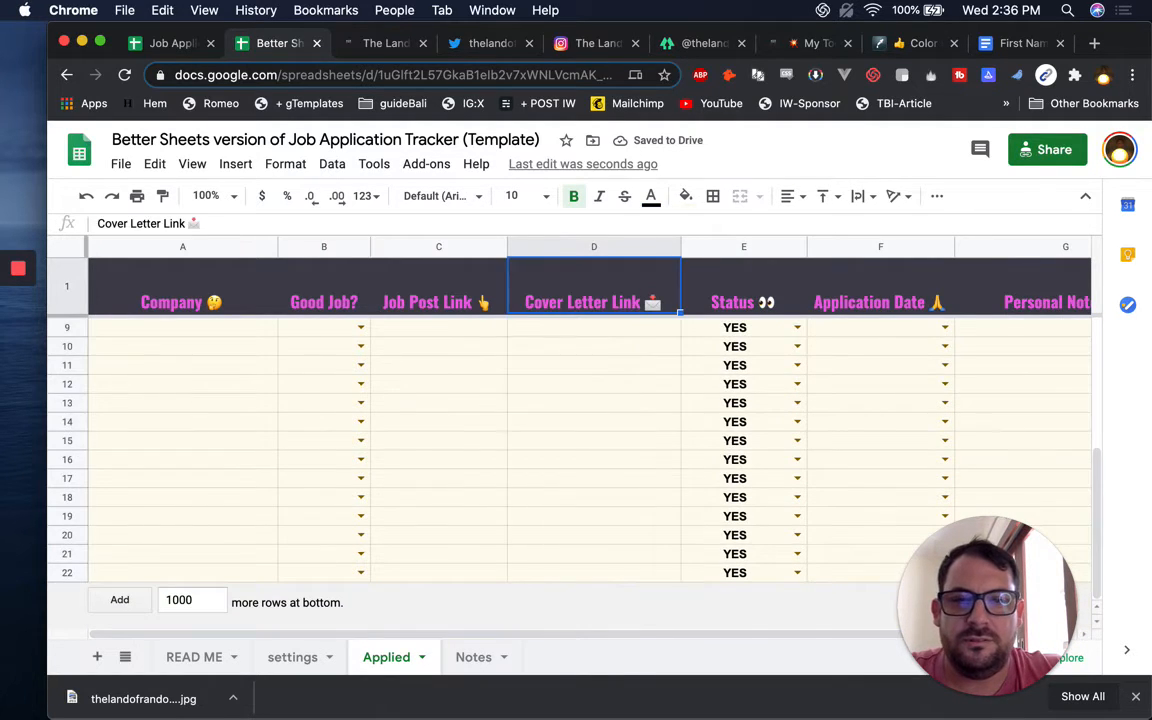
pyautogui.press('Down')
pyautogui.press('super+c')
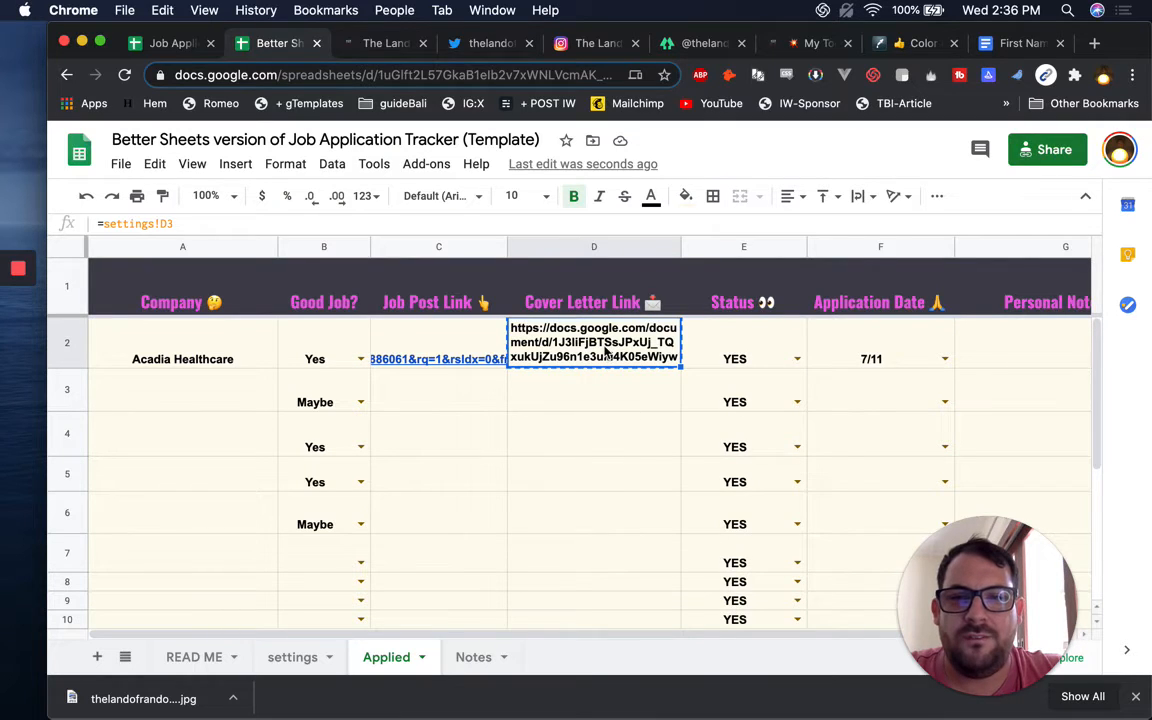
pyautogui.click(592, 399)
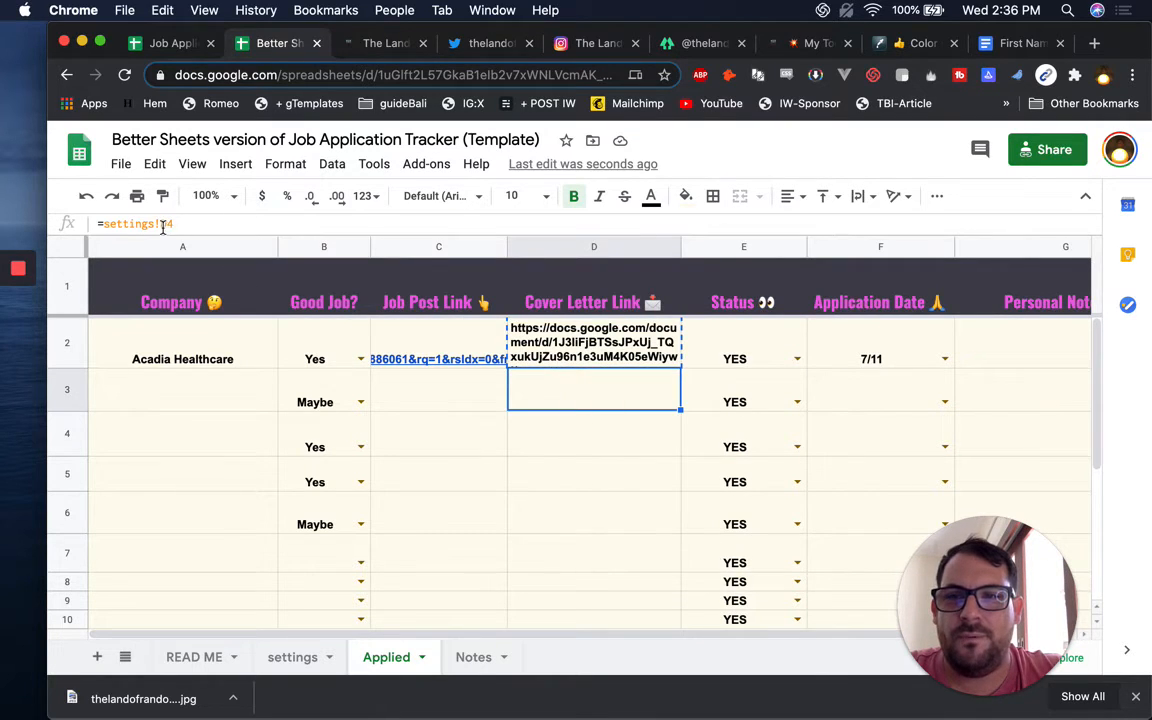
pyautogui.click(583, 347)
# Change D2 to =settings!D$3 and fill it down the Cover Letter Link column
pyautogui.click(185, 224)
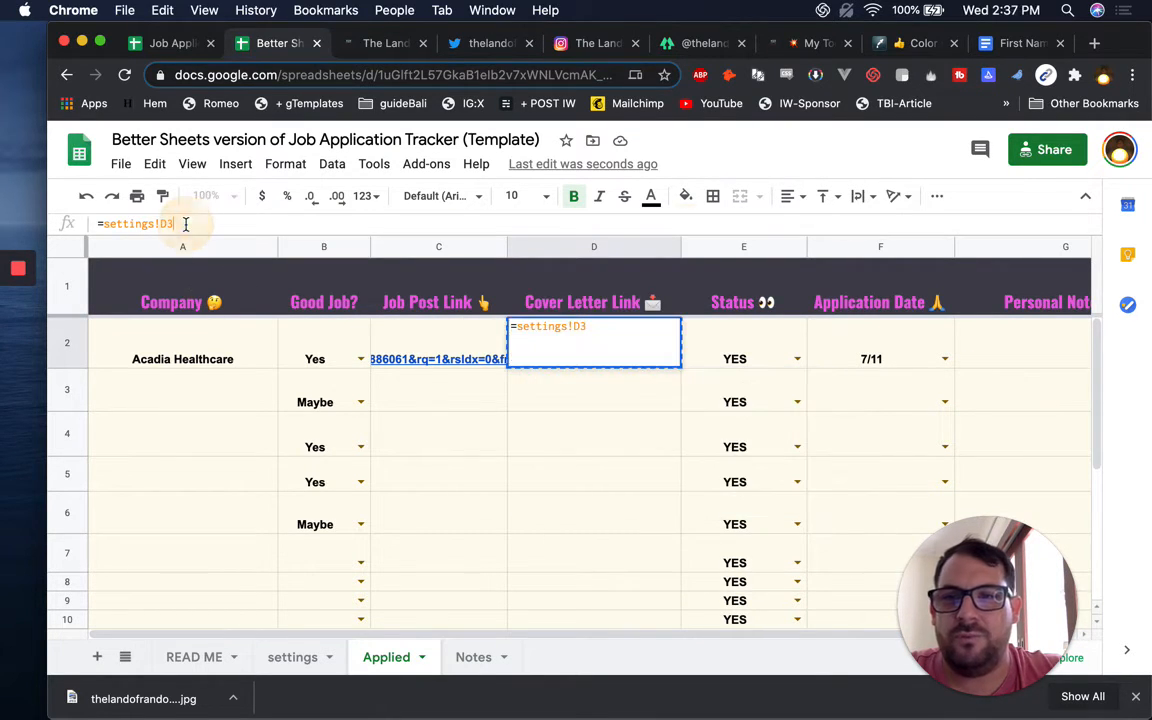
pyautogui.press('Return')
pyautogui.press('Up')
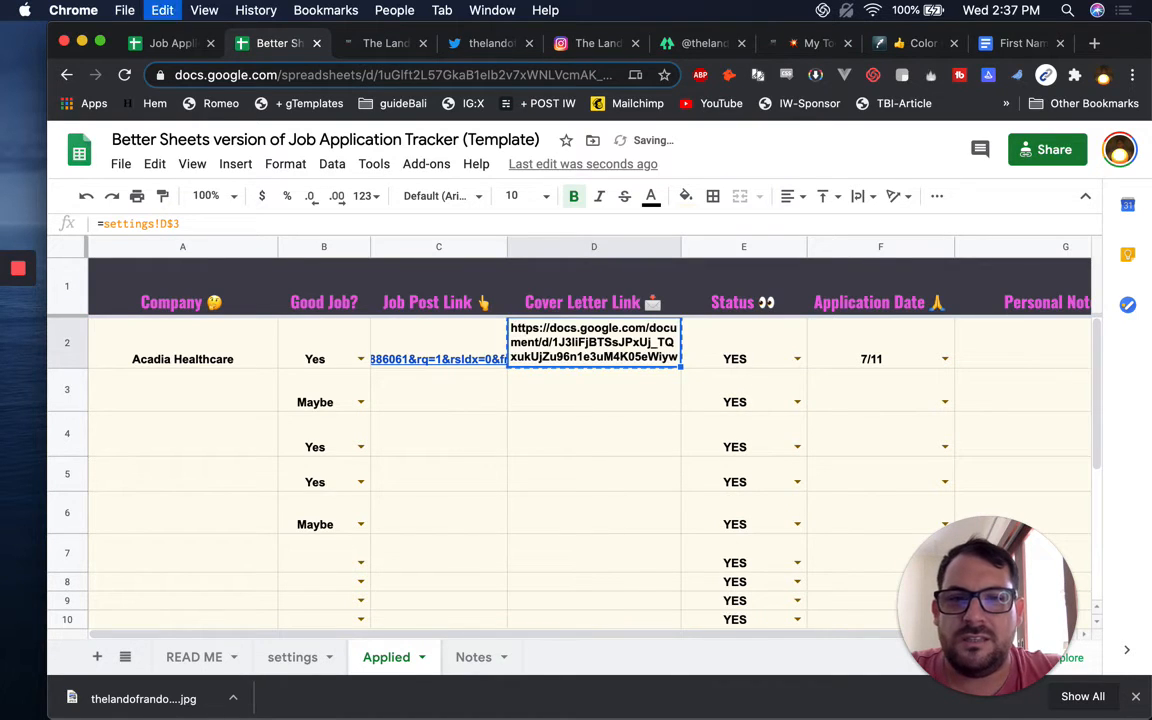
pyautogui.press('super+shift+Down')
pyautogui.press('super+d')
pyautogui.press('super+Up')
pyautogui.press('Down')
pyautogui.press('Down')
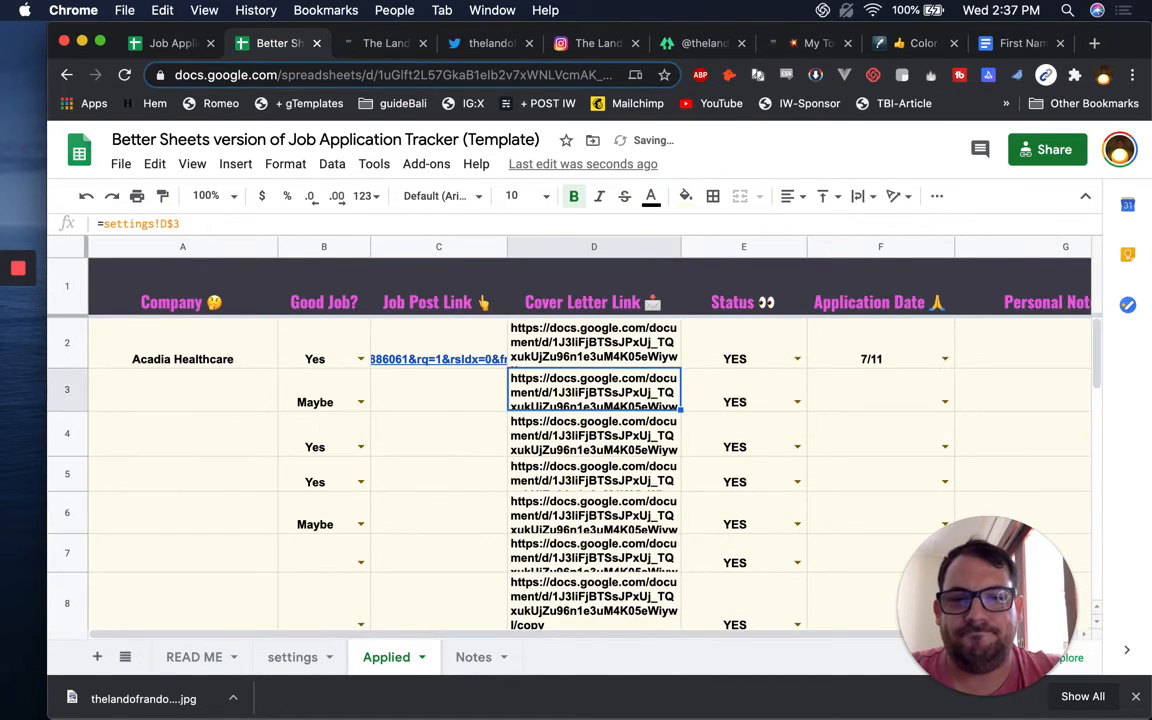
# Set D2's link to Clip text wrapping and right horizontal alignment
pyautogui.click(590, 330)
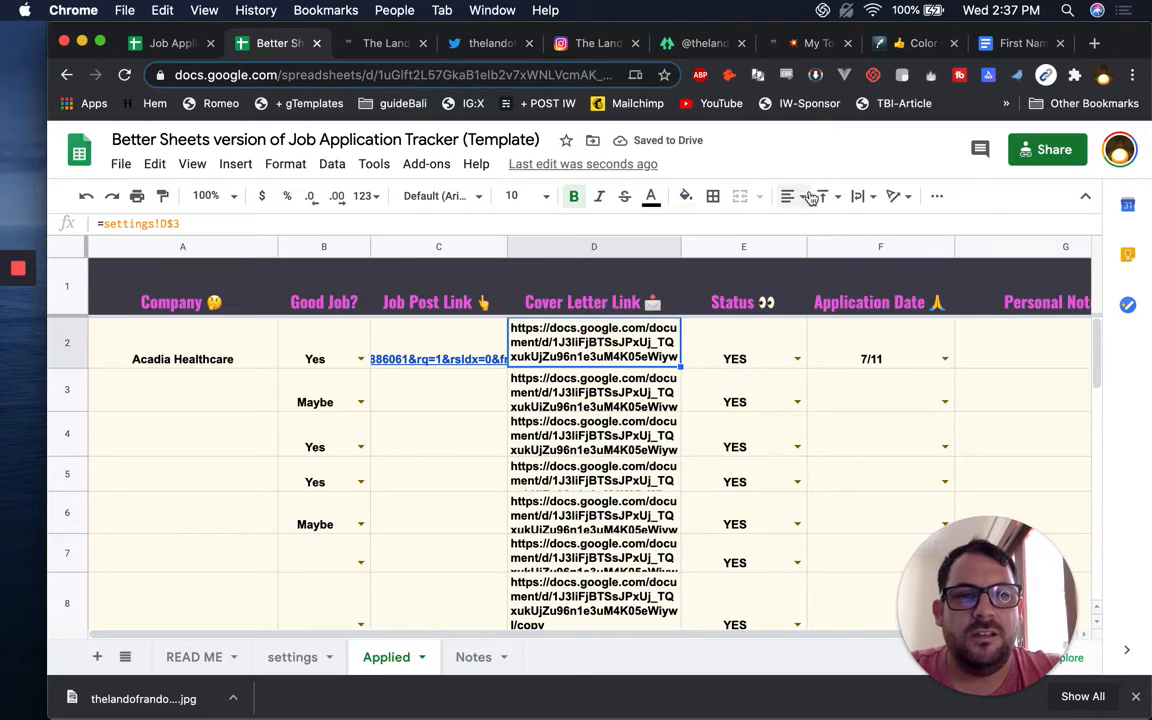
pyautogui.click(858, 196)
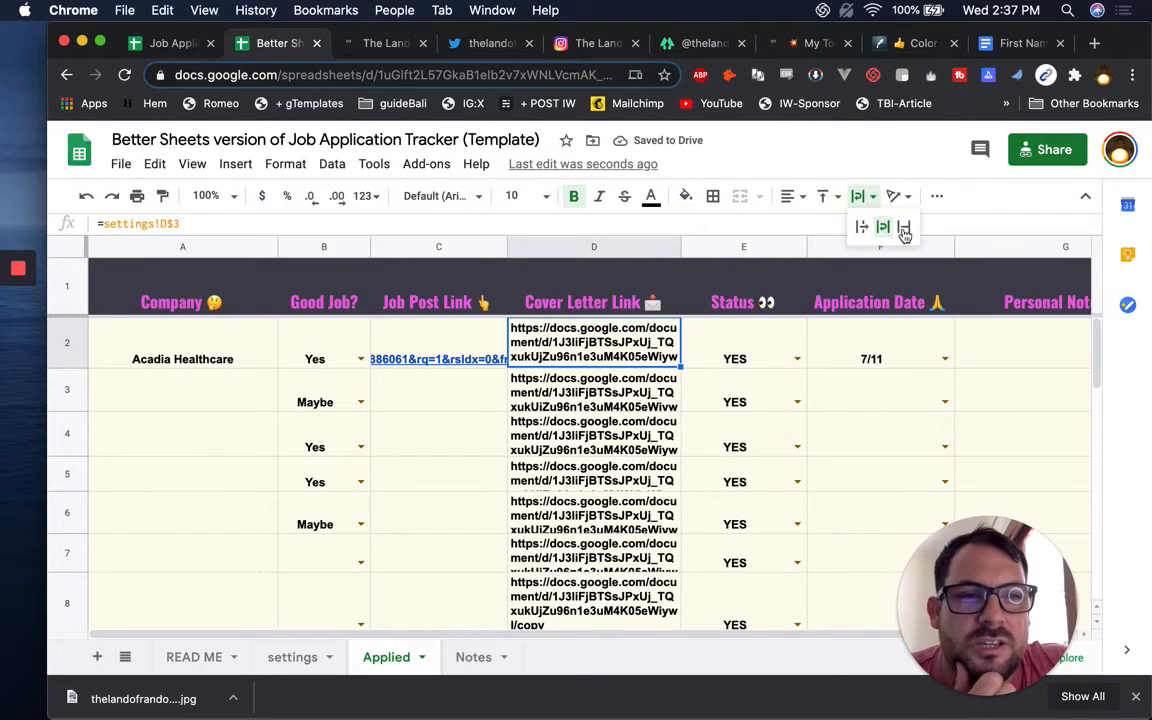
pyautogui.click(904, 228)
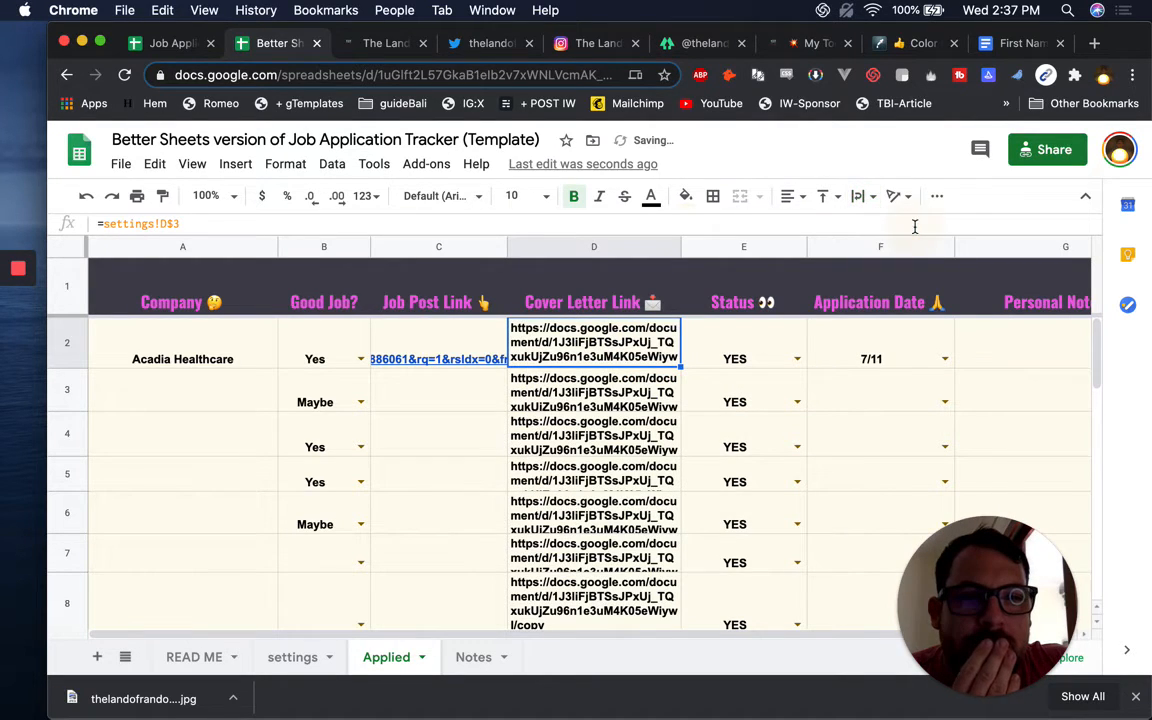
pyautogui.click(862, 196)
pyautogui.click(905, 227)
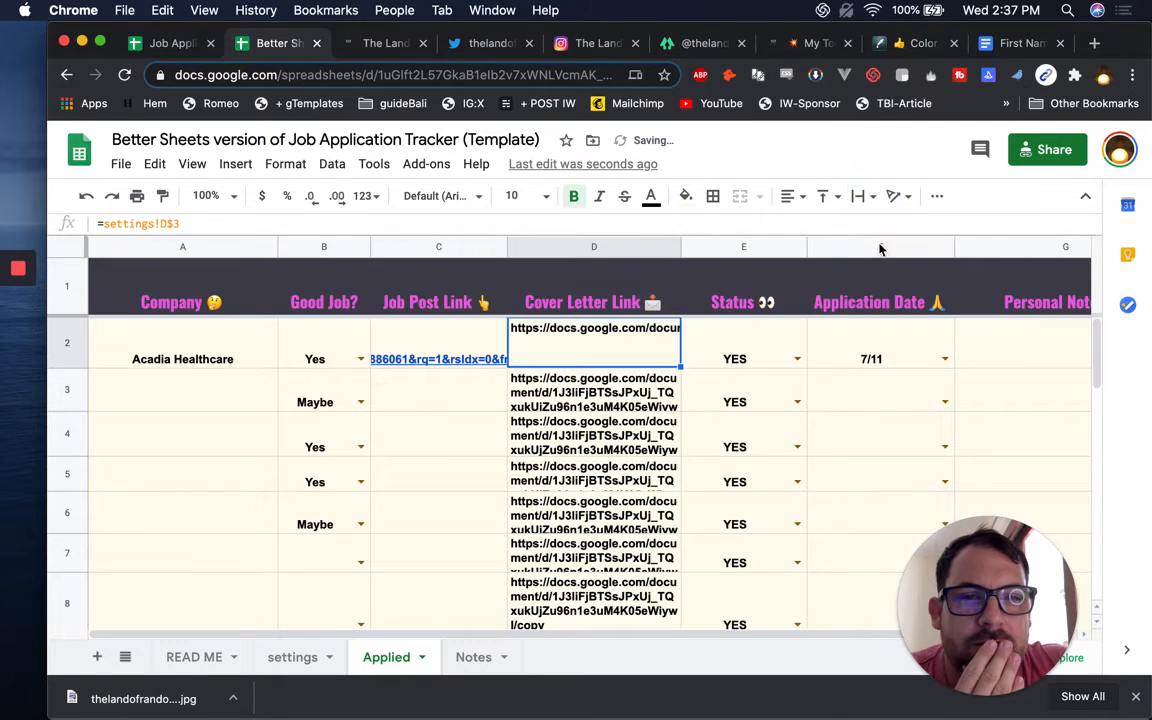
pyautogui.click(789, 196)
pyautogui.click(834, 227)
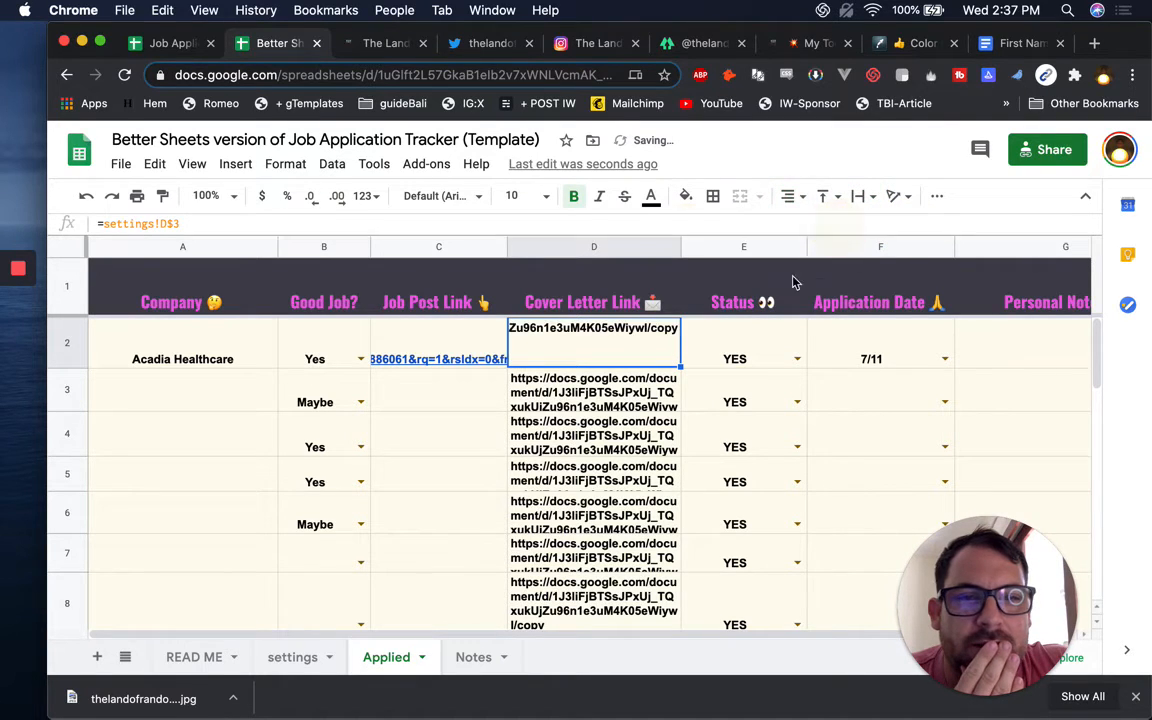
pyautogui.moveTo(667, 334)
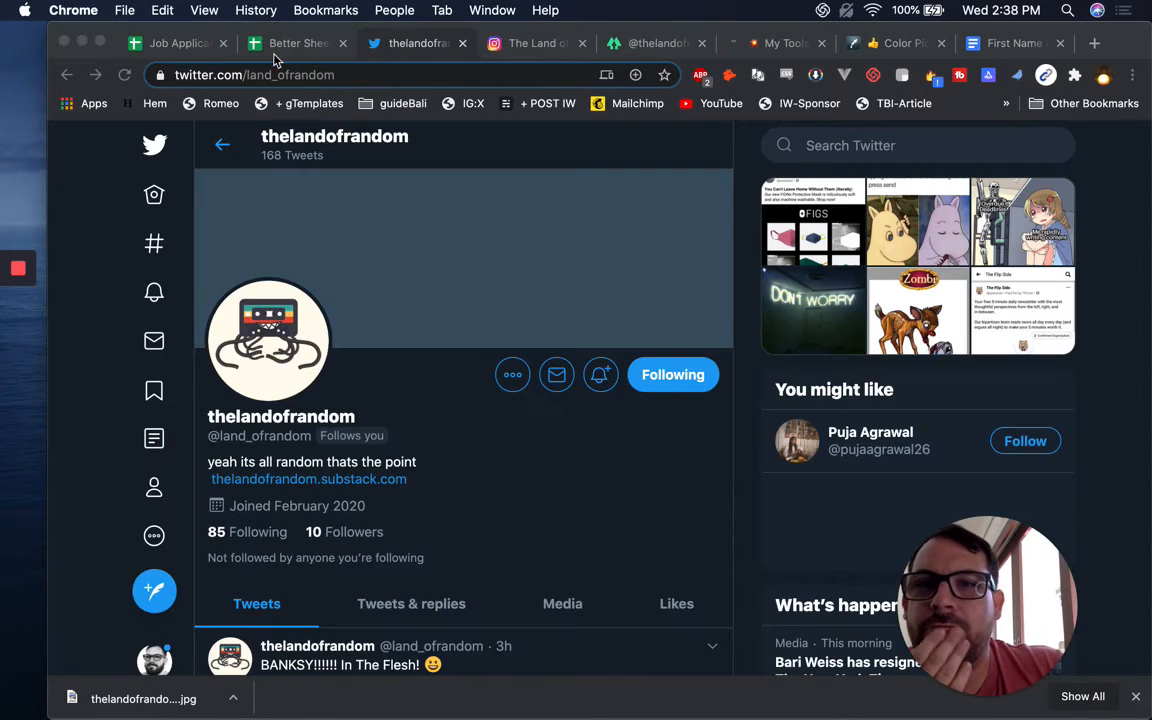
# Check the cover letter URL on settings, then open the linked cover letter from Applied
pyautogui.click(300, 43)
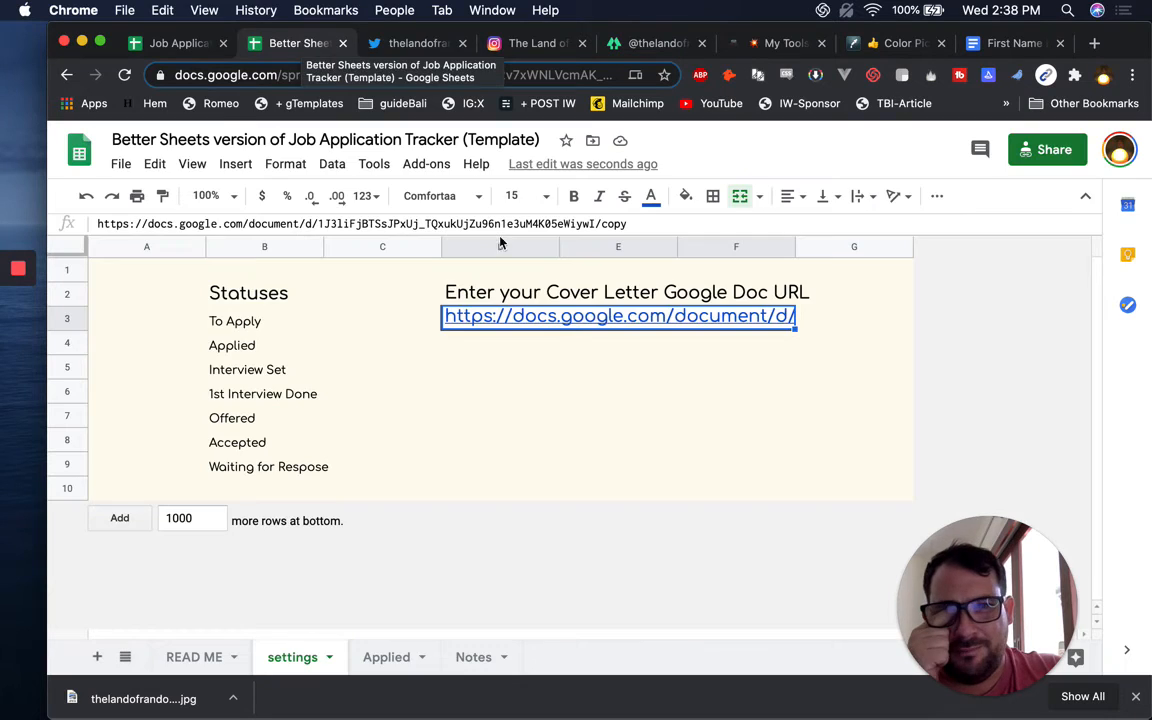
pyautogui.moveTo(532, 322)
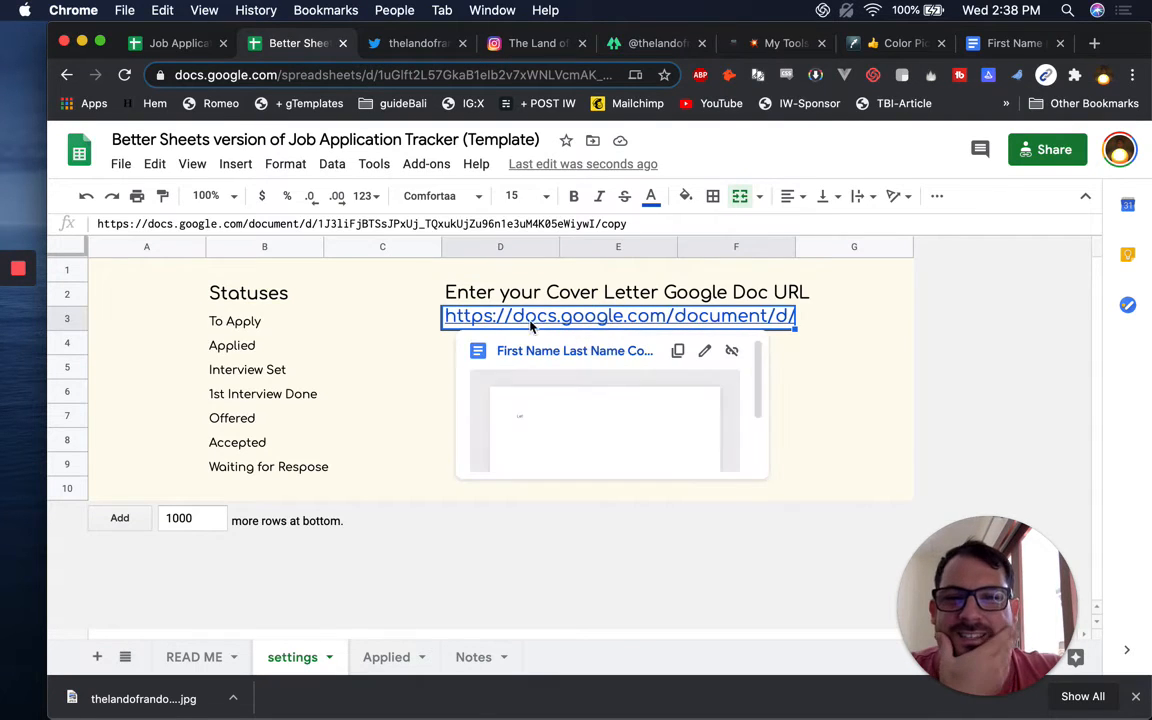
pyautogui.click(604, 224)
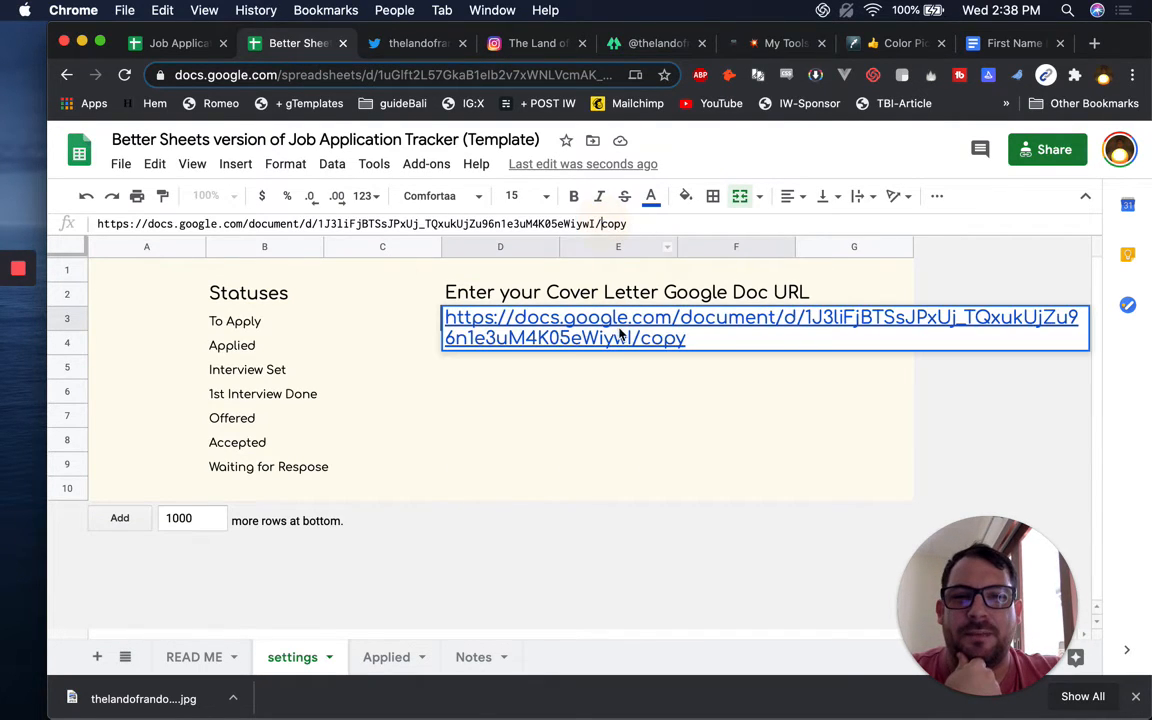
pyautogui.click(668, 279)
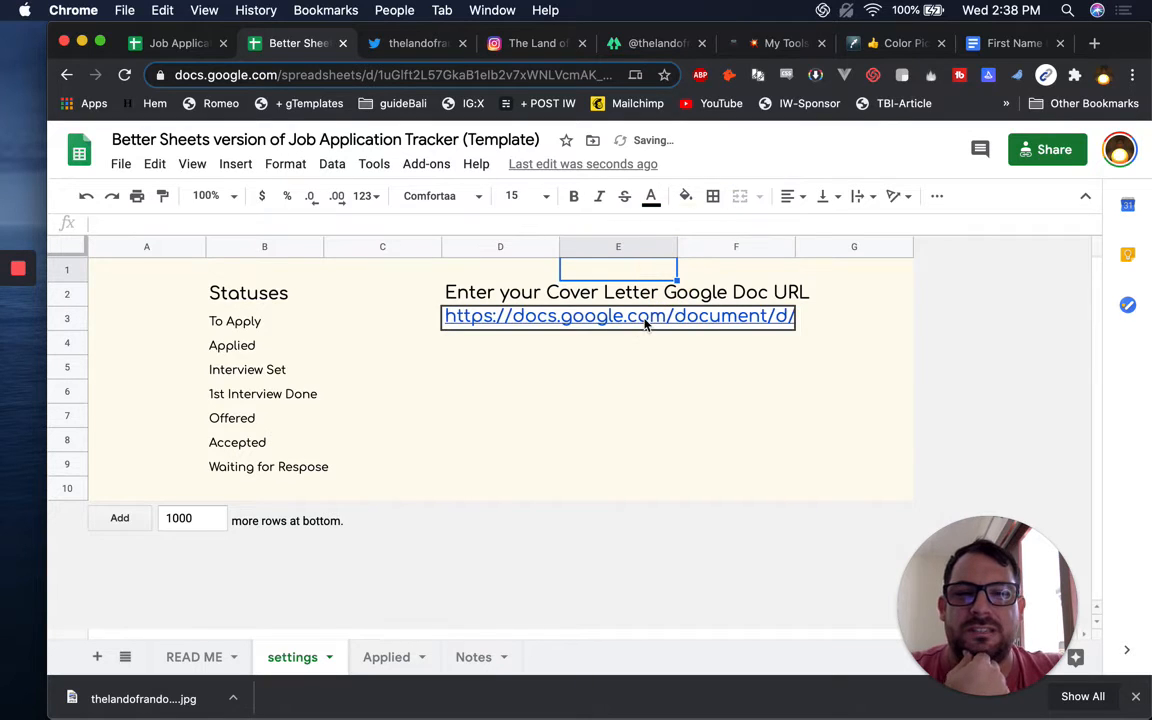
pyautogui.moveTo(645, 322)
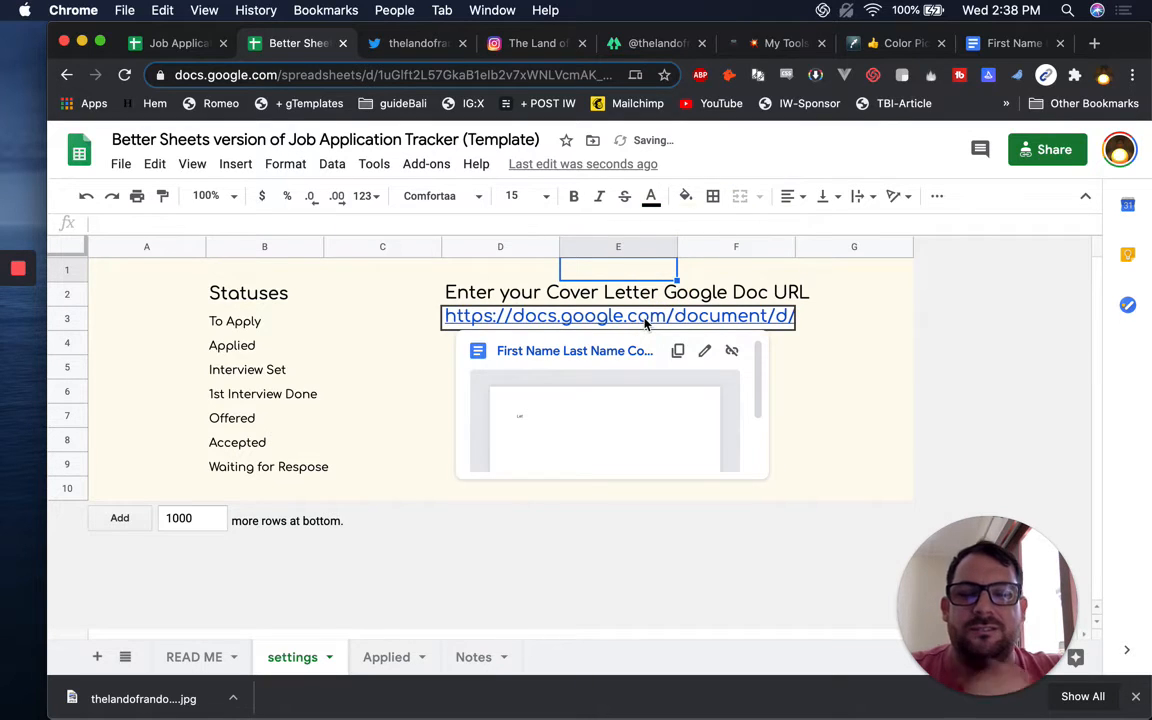
pyautogui.click(388, 660)
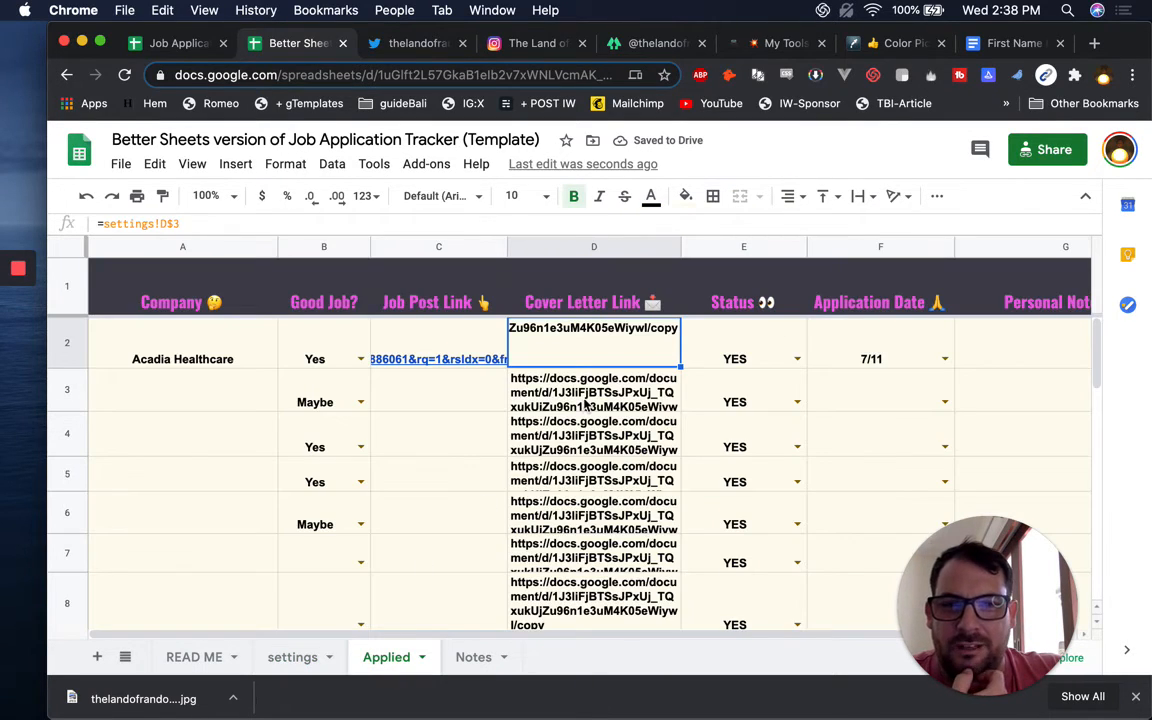
pyautogui.moveTo(600, 330)
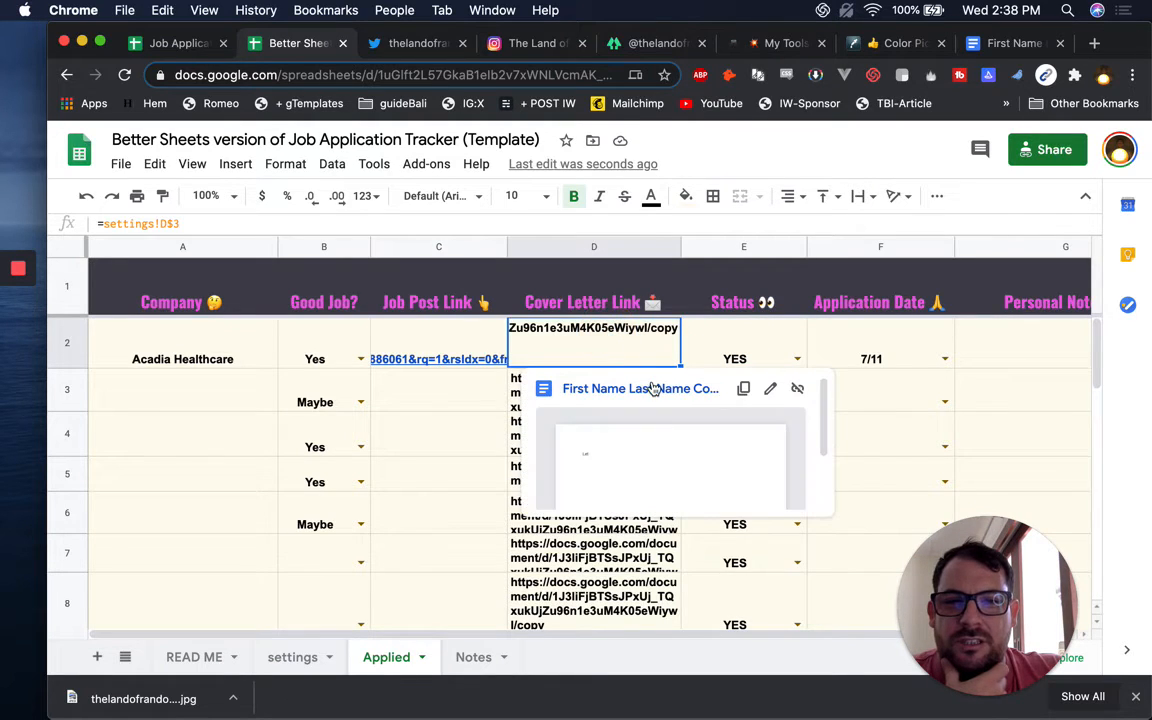
pyautogui.click(648, 388)
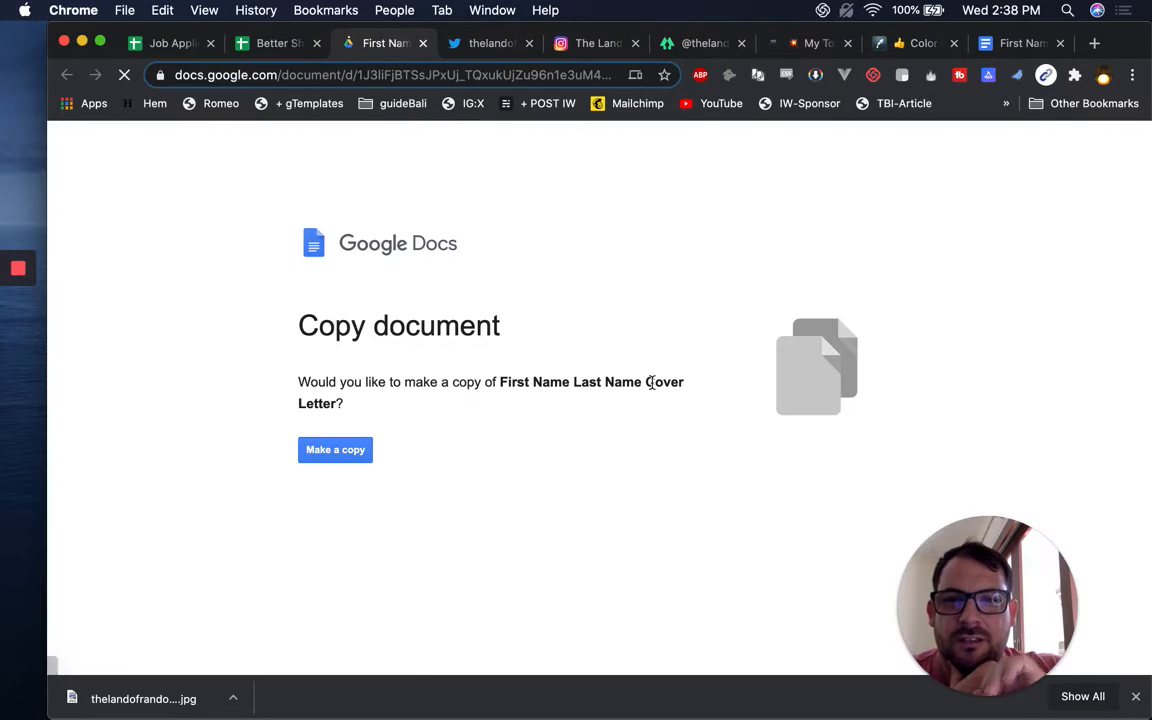
# Close the copy page, Twitter, Instagram, link list, My Tools, colour picker and cover letter tabs
pyautogui.click(423, 43)
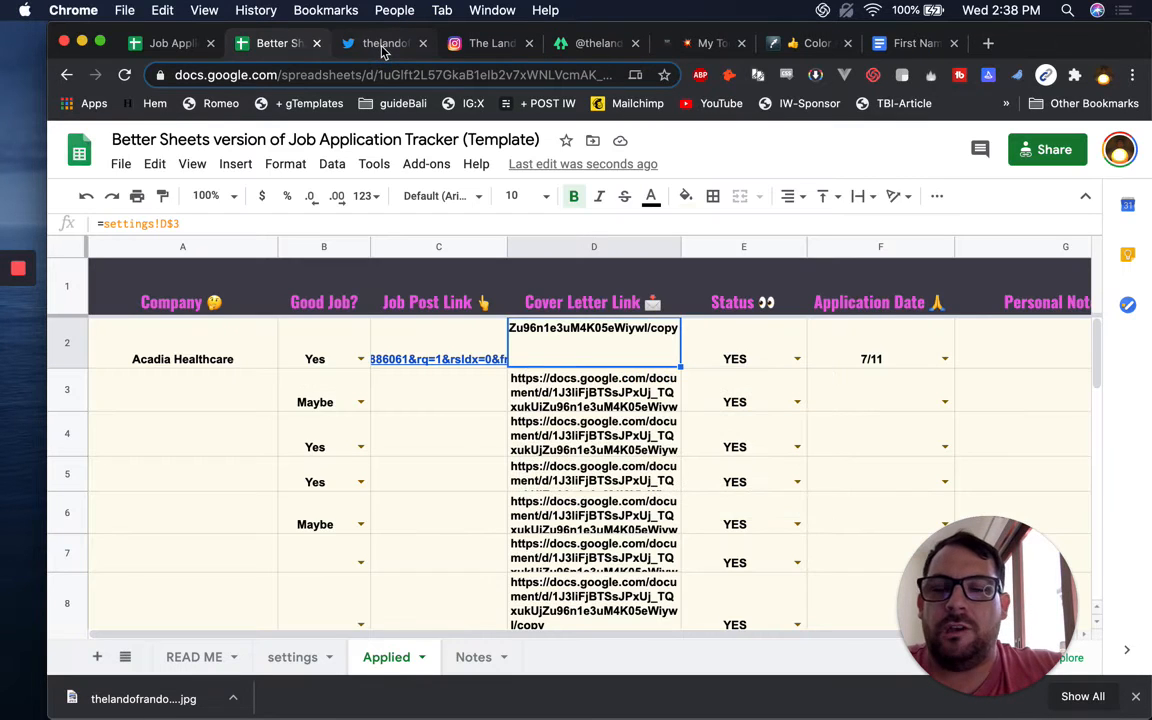
pyautogui.click(416, 44)
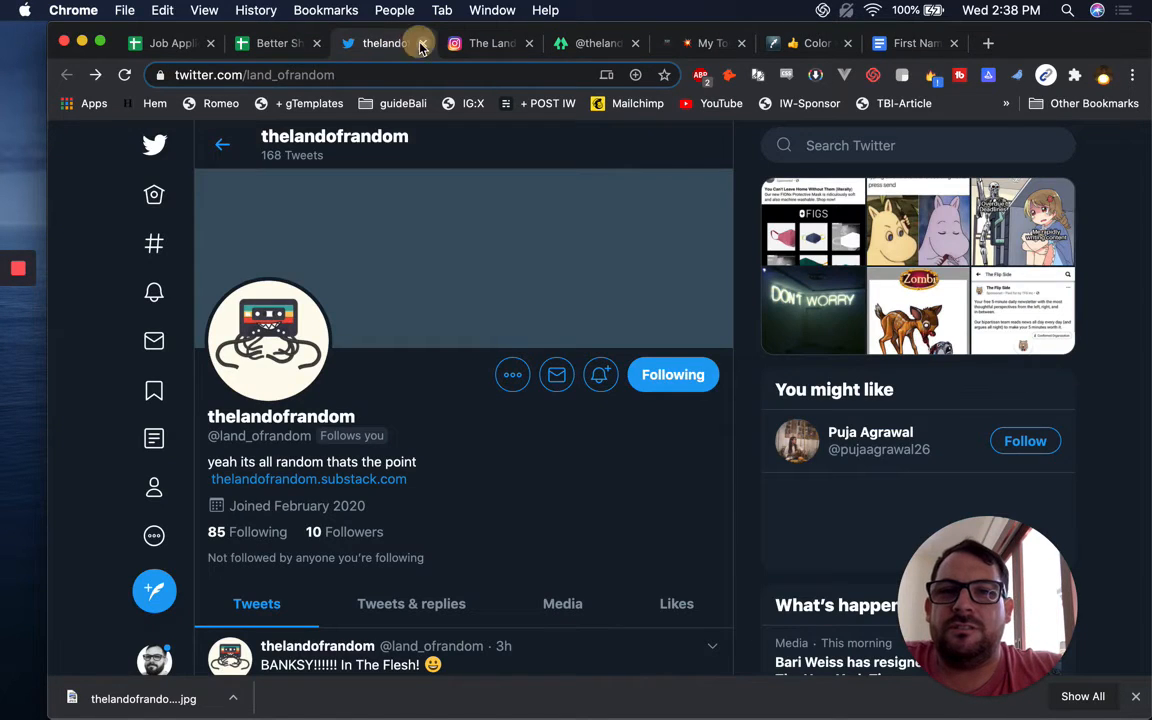
pyautogui.click(423, 43)
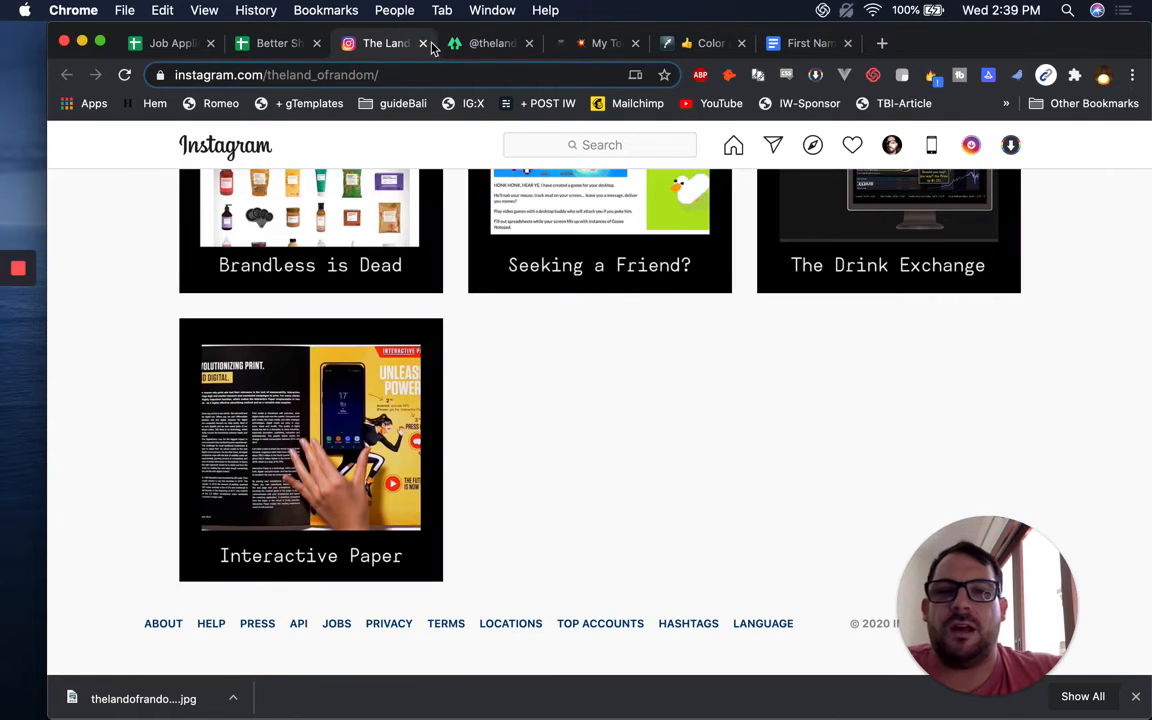
pyautogui.click(423, 43)
pyautogui.click(423, 43)
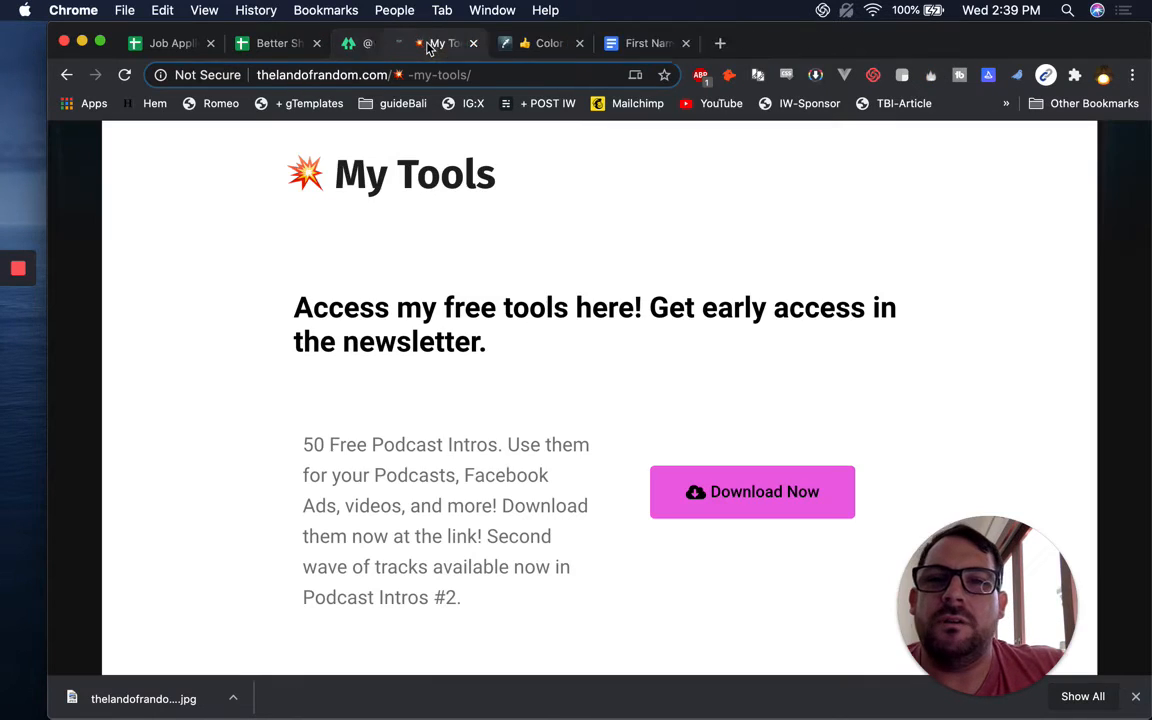
pyautogui.click(424, 43)
pyautogui.click(424, 43)
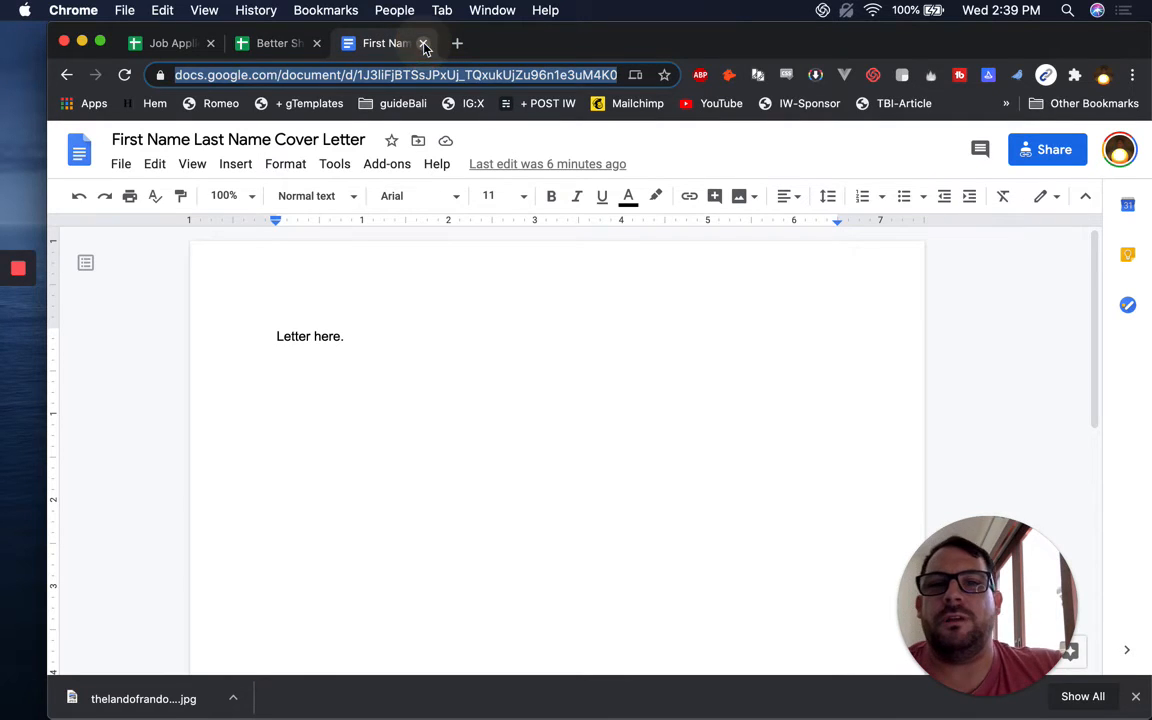
pyautogui.click(423, 43)
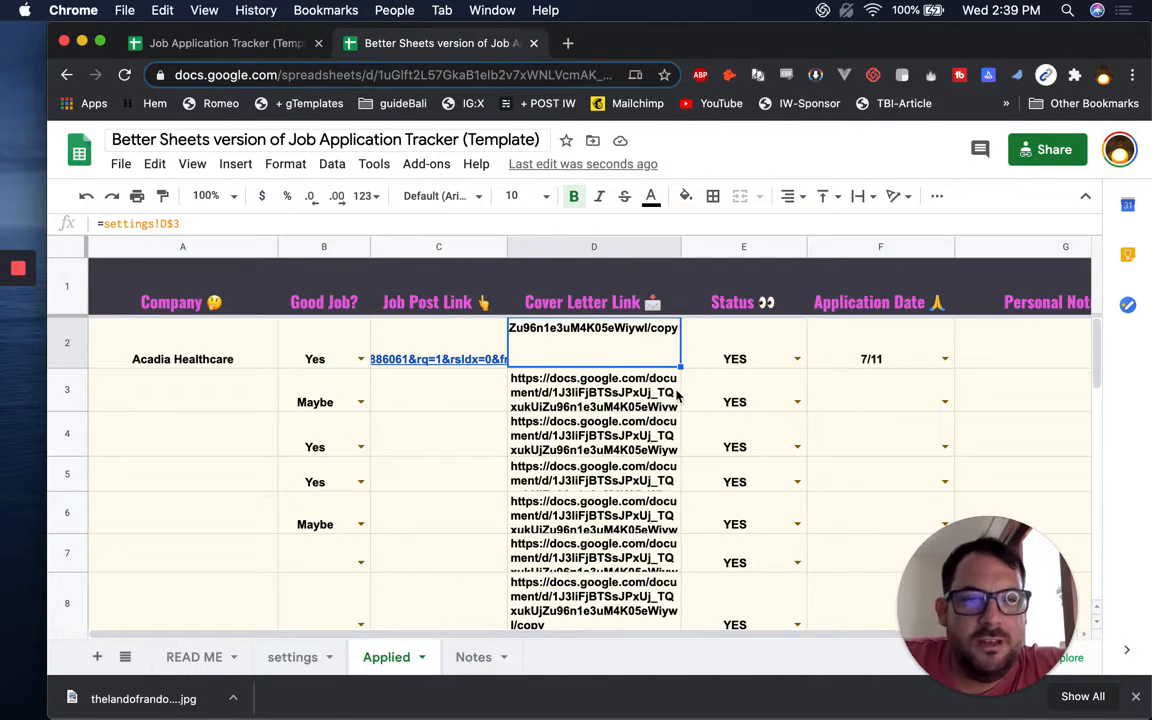
# Paste D2's cover letter copy link into every row of column D
pyautogui.moveTo(620, 360)
pyautogui.press('super+shift+Down')
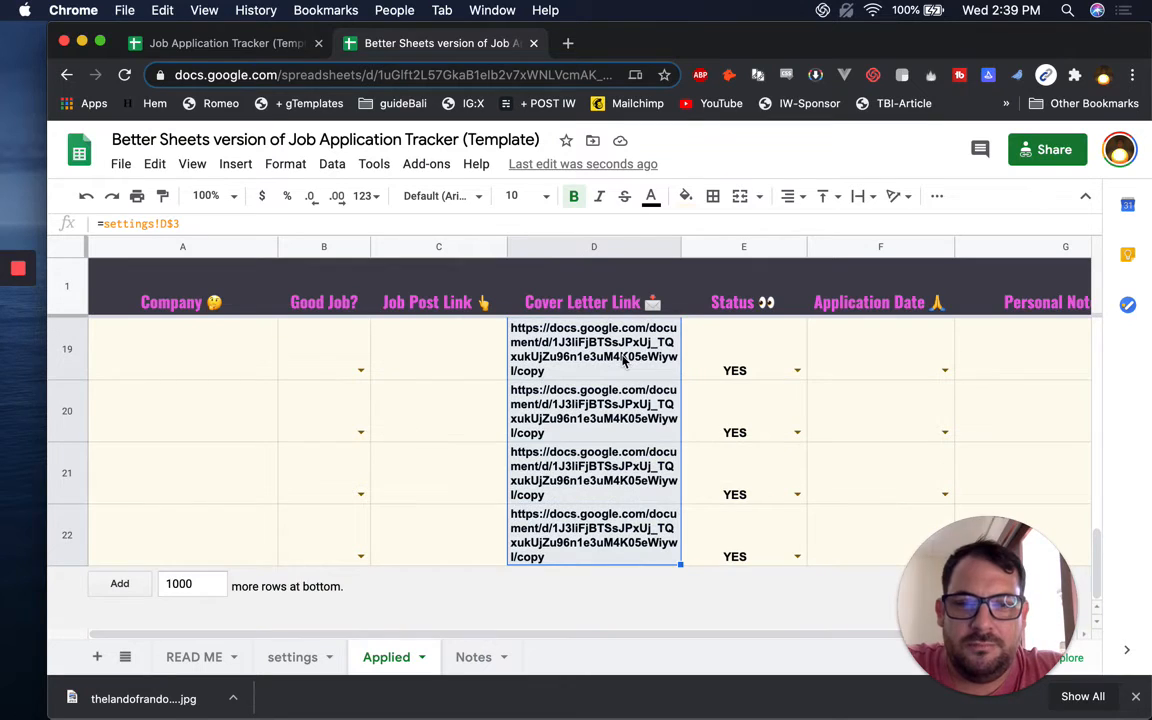
pyautogui.press('super+v')
pyautogui.press('super+Up')
pyautogui.press('Down')
pyautogui.press('Down')
pyautogui.press('Down')
pyautogui.press('Up')
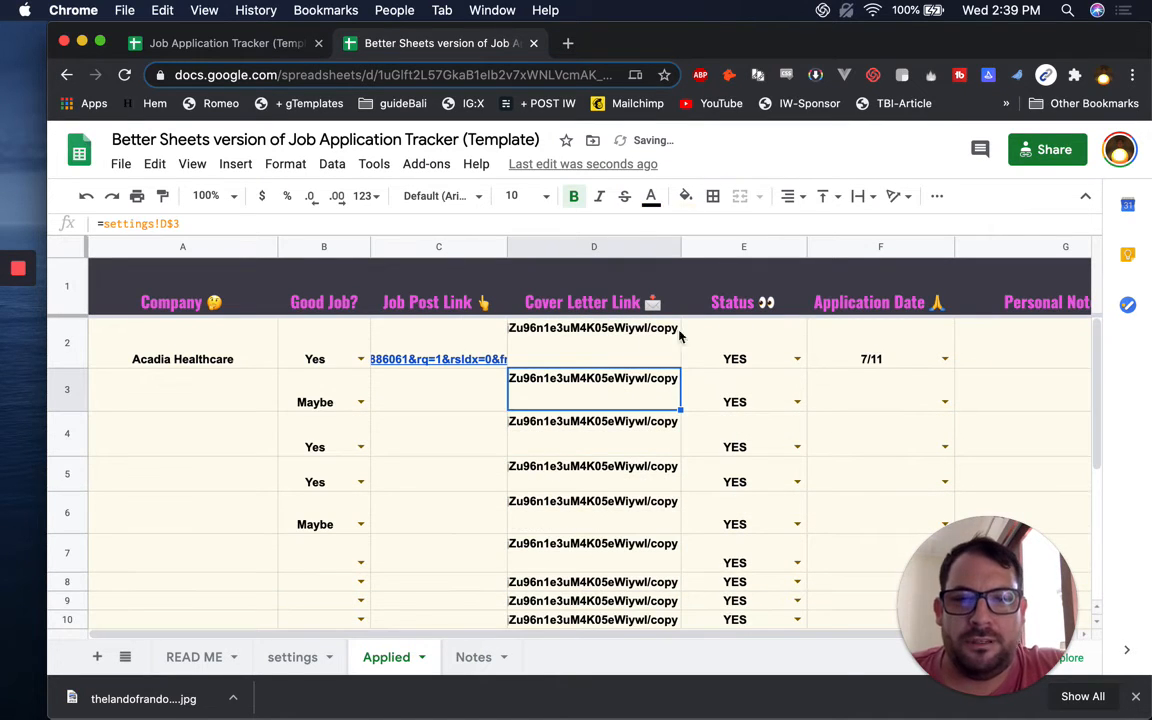
pyautogui.press('Up')
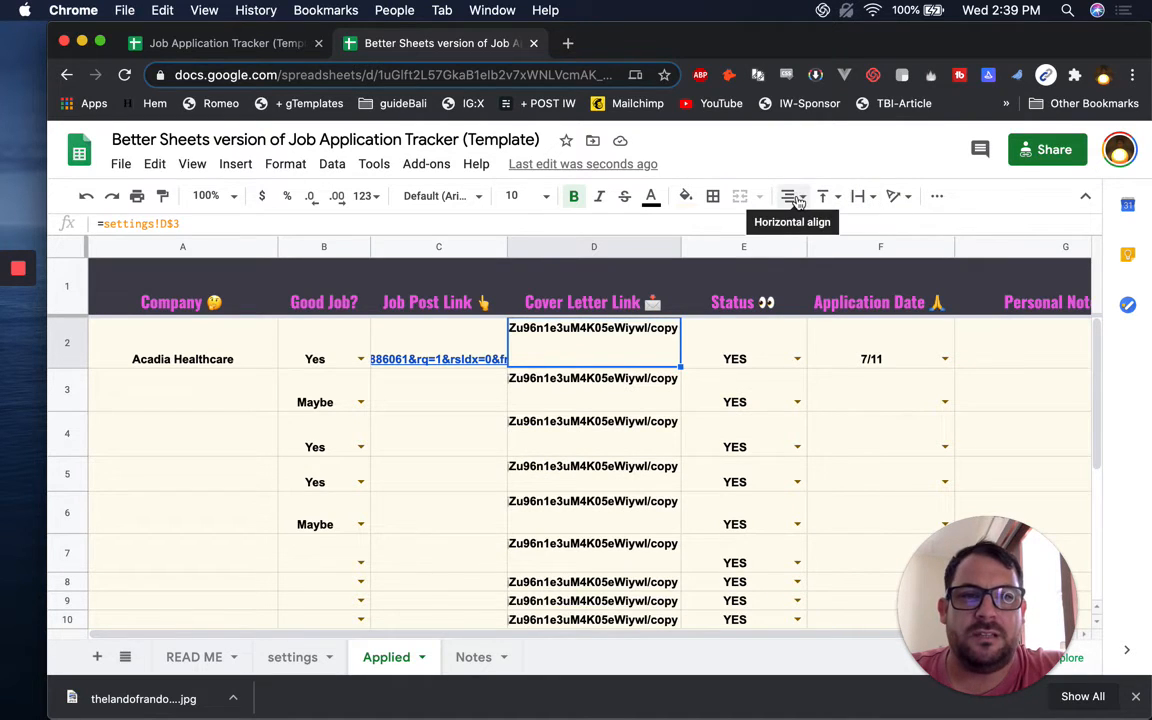
# Right-align D2 so the link's /copy ending is visible
pyautogui.moveTo(659, 344)
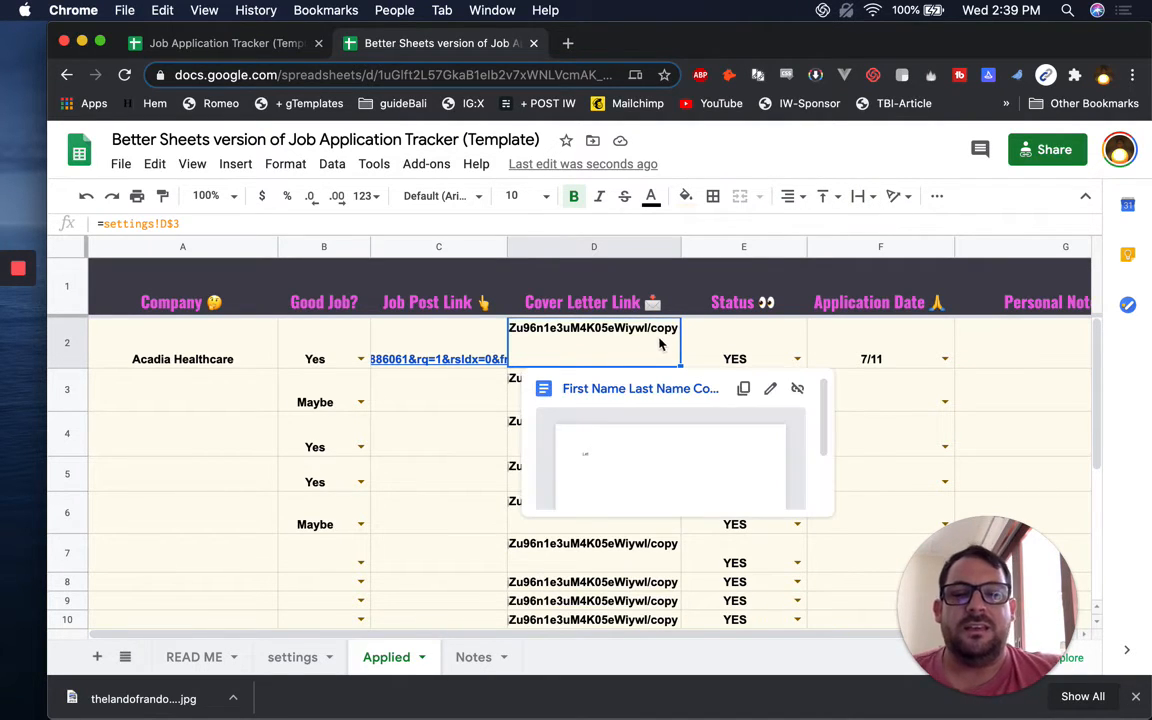
pyautogui.click(788, 196)
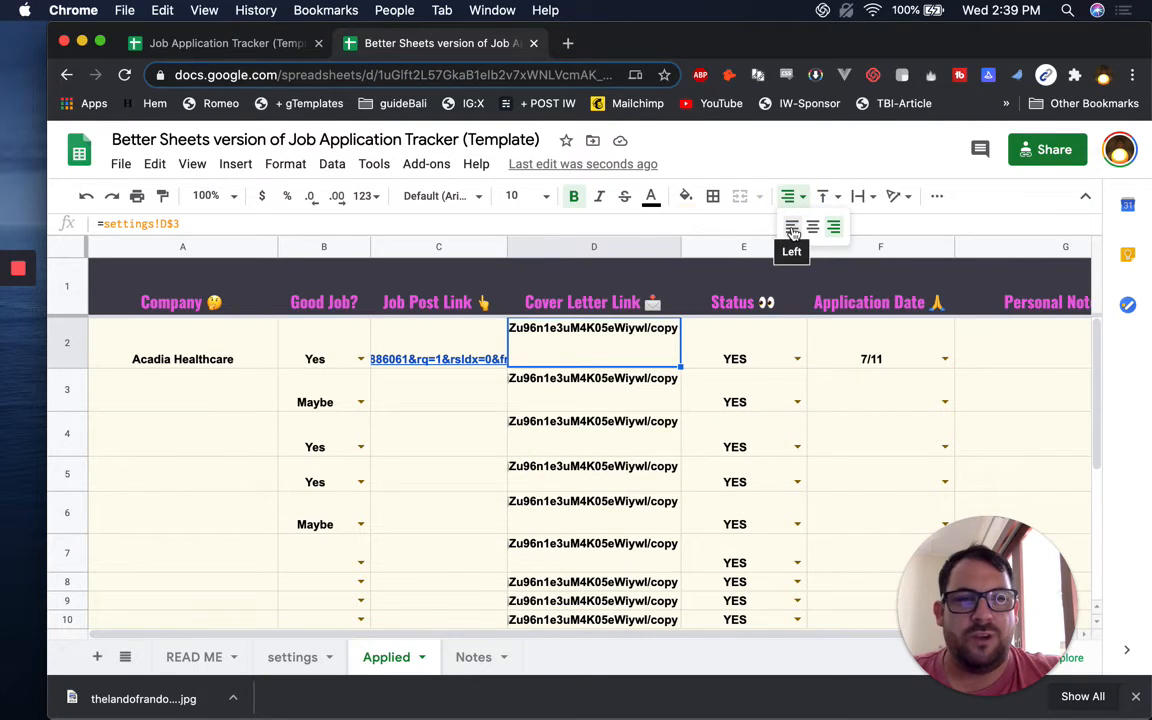
pyautogui.click(791, 227)
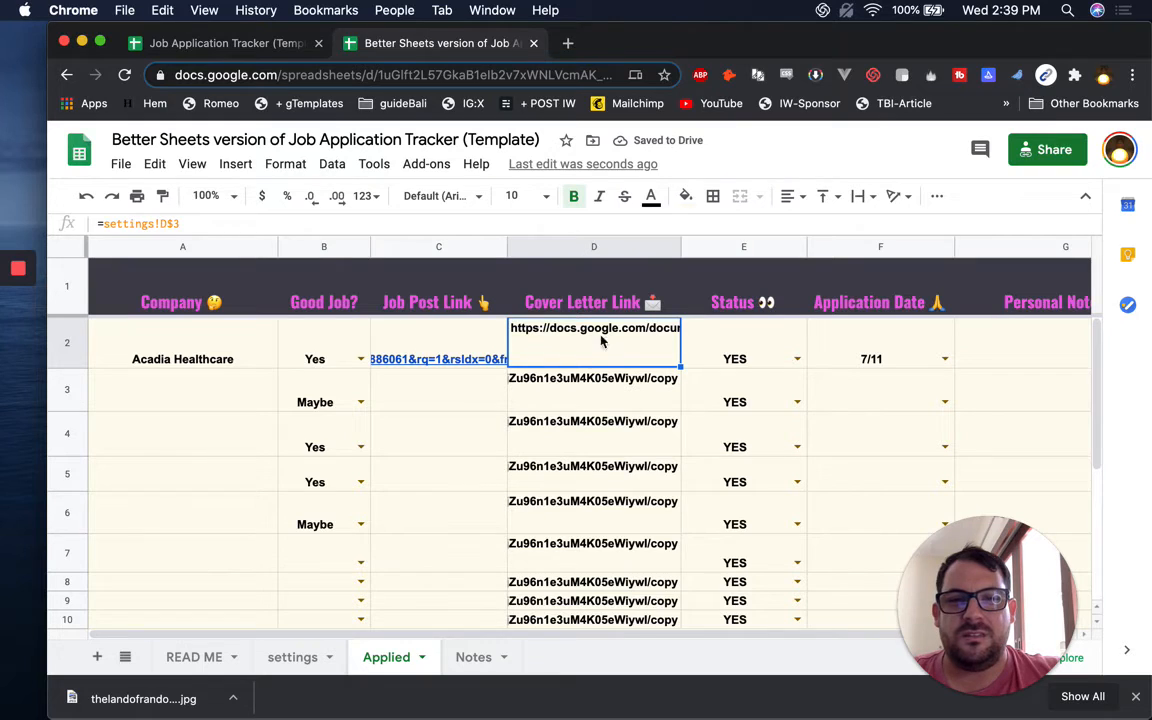
pyautogui.moveTo(569, 332)
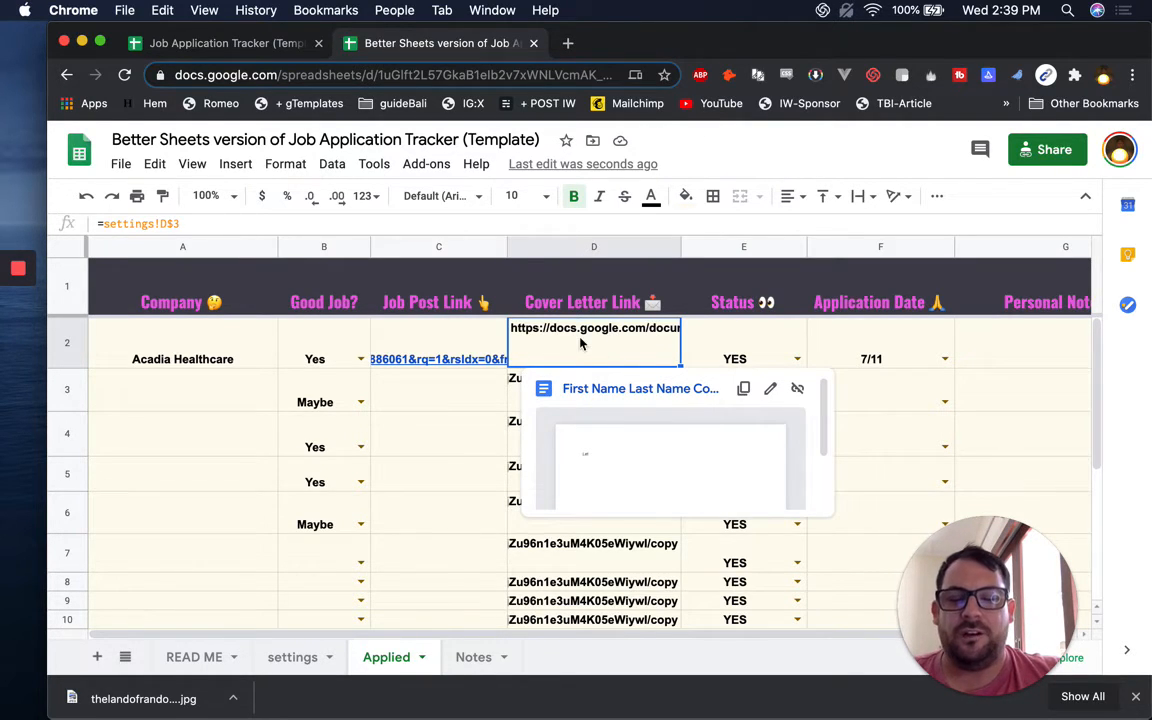
pyautogui.click(794, 198)
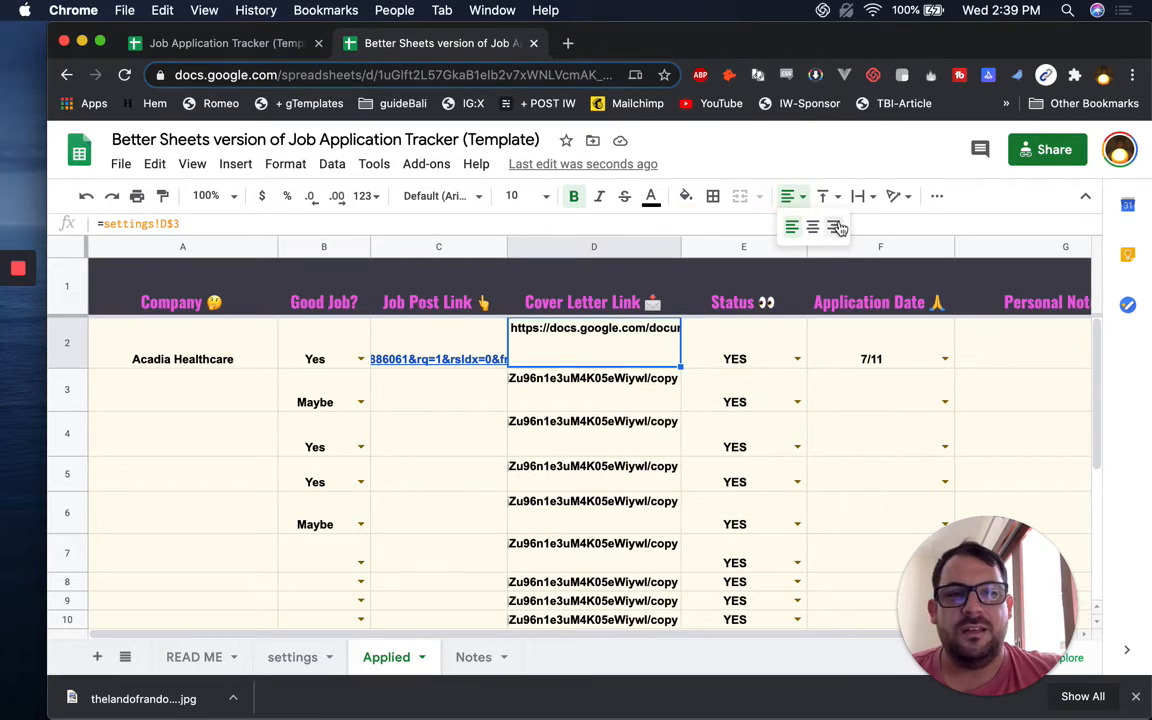
pyautogui.click(835, 227)
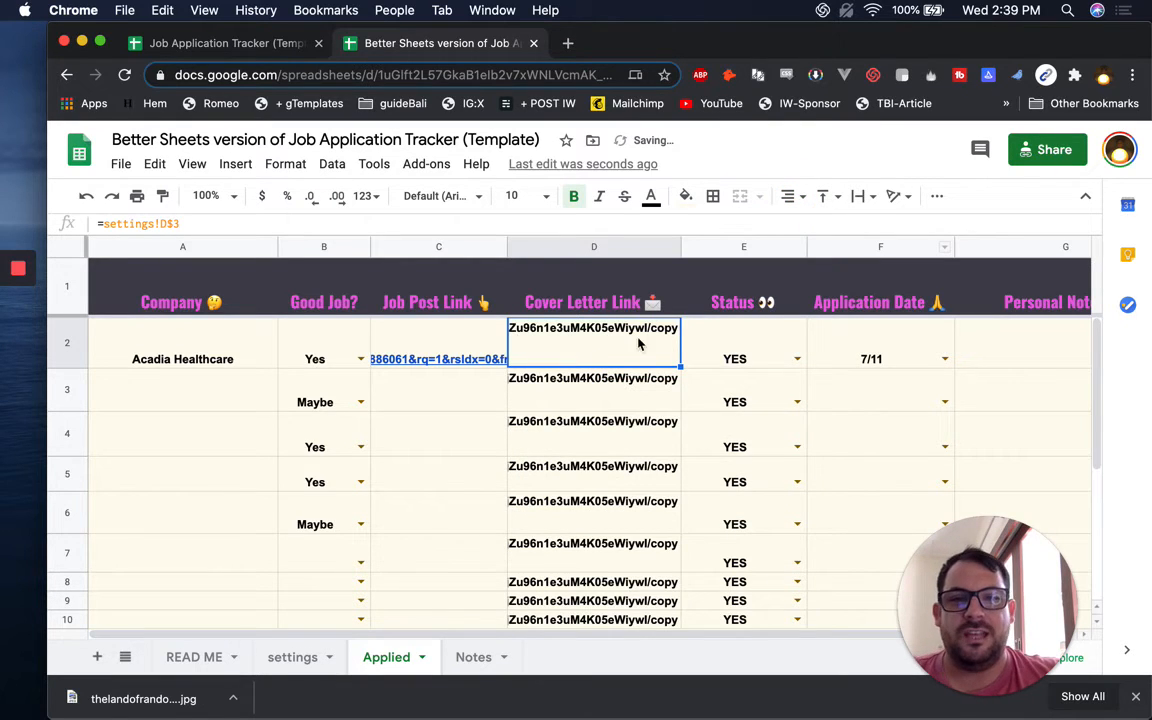
pyautogui.moveTo(677, 396)
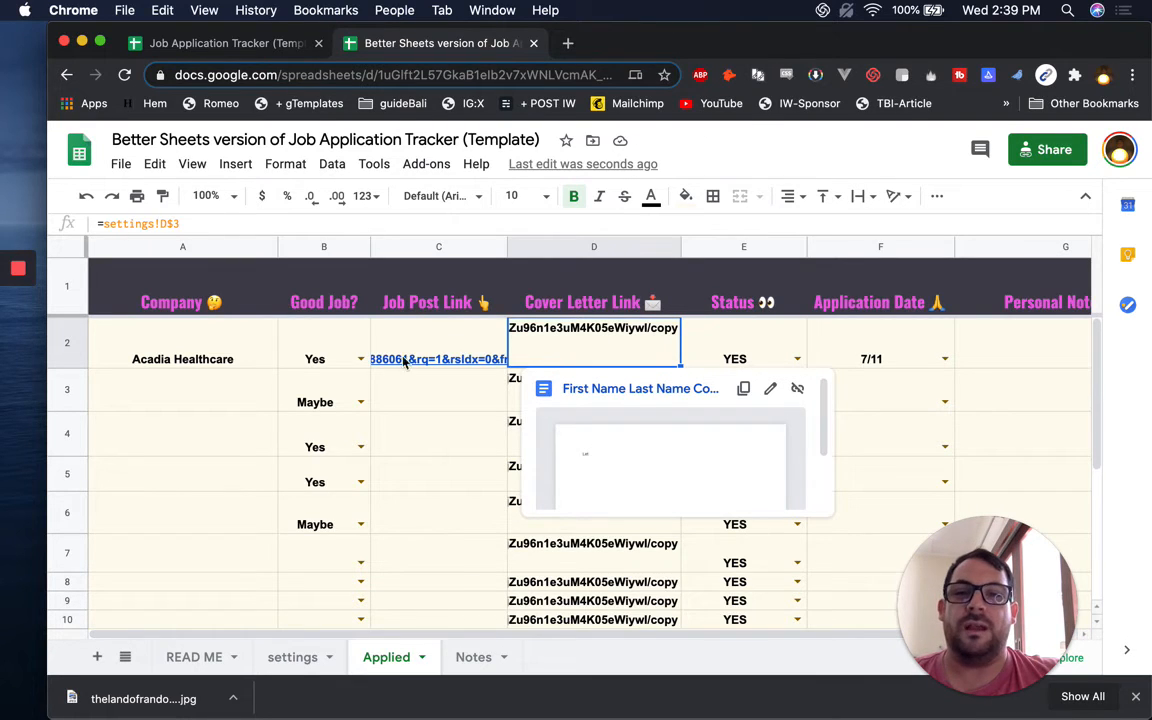
# Check A2, C2 and D4, then look at E2's Status dropdown choices
pyautogui.click(229, 347)
pyautogui.click(567, 341)
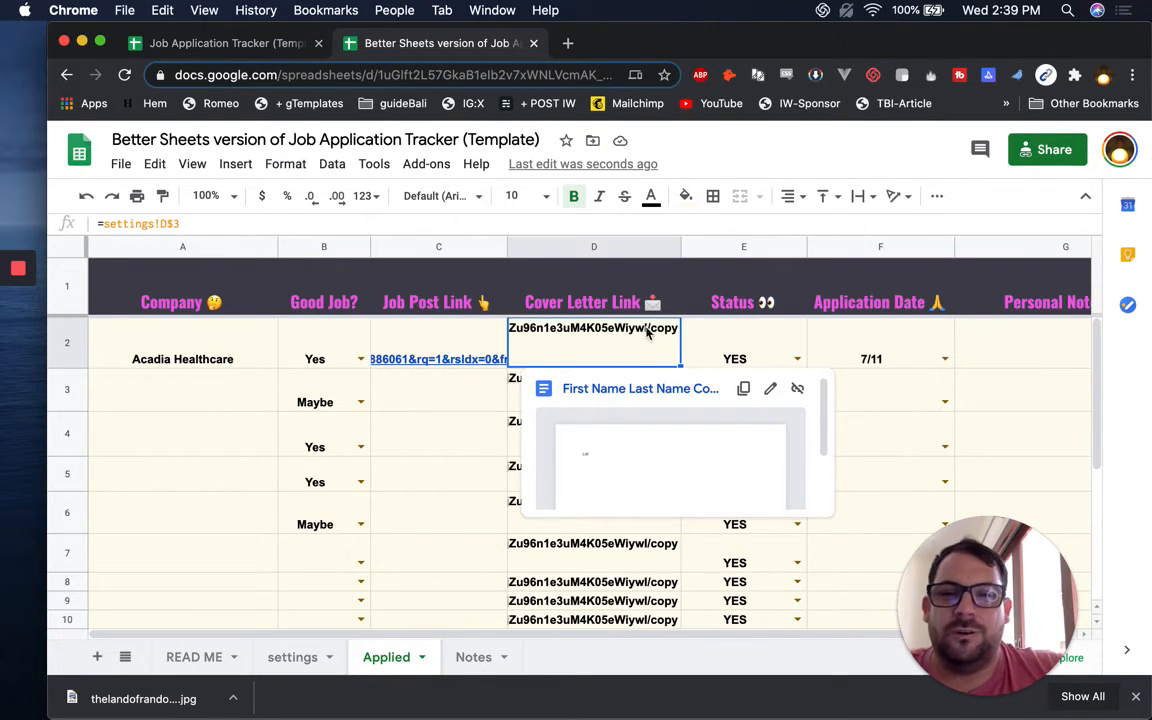
pyautogui.click(493, 337)
pyautogui.scroll(-5, 638, 572)
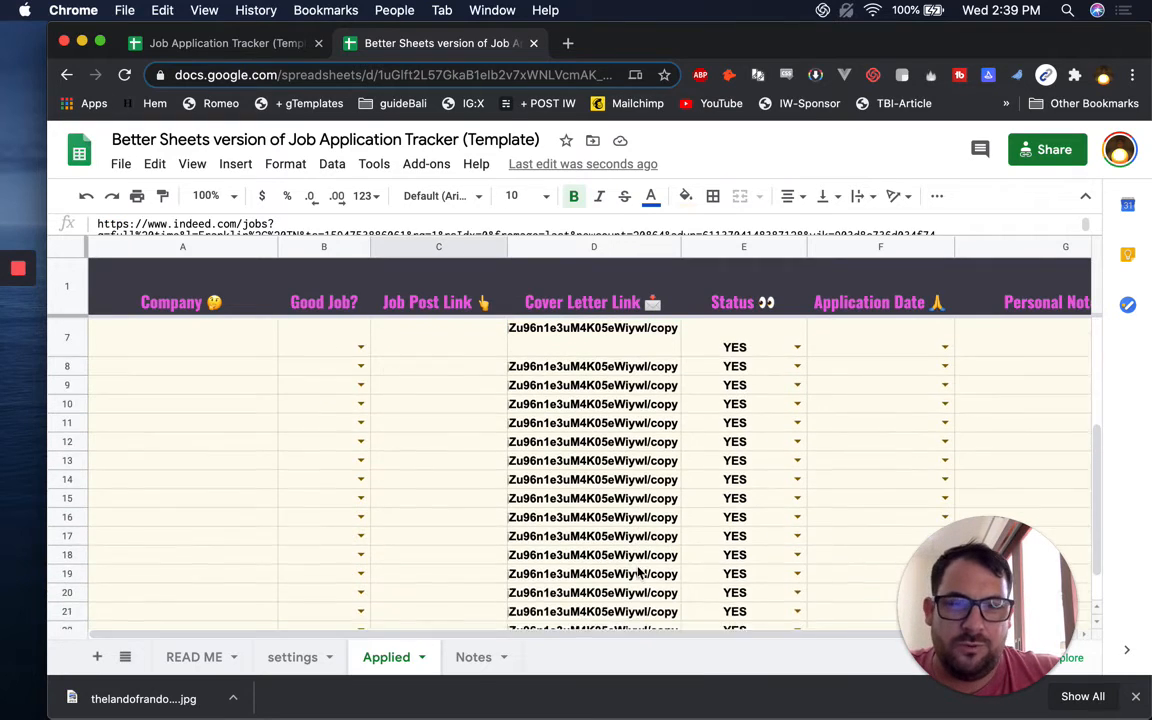
pyautogui.scroll(5, 638, 572)
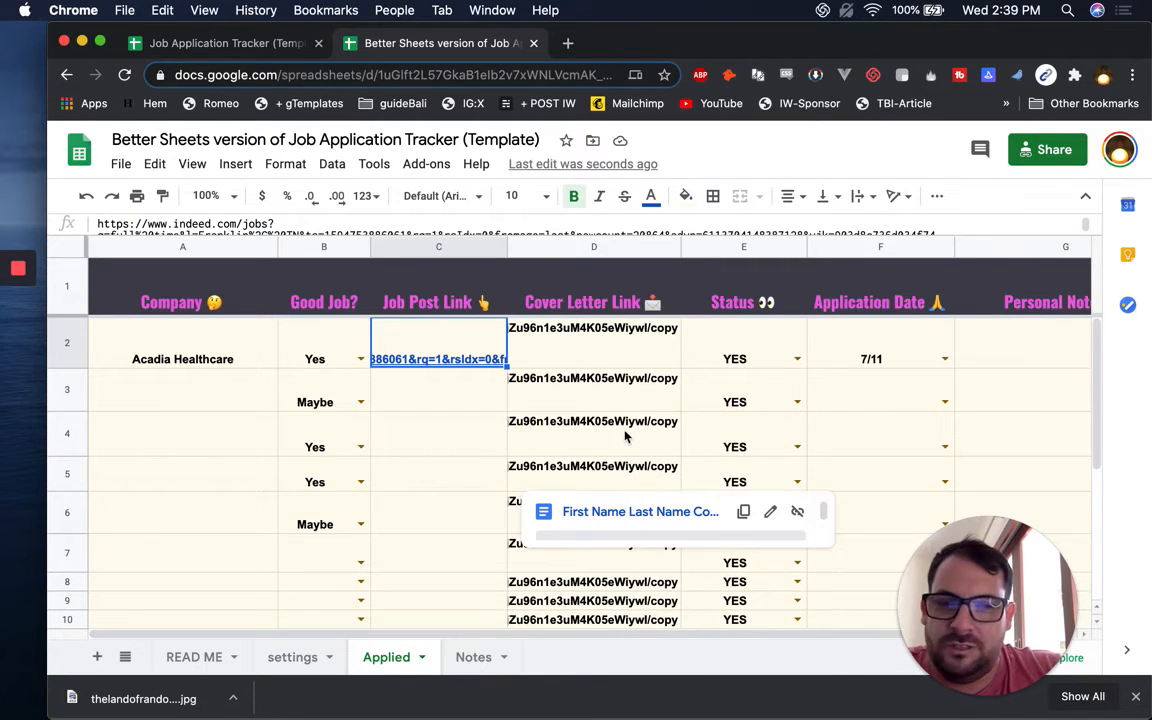
pyautogui.click(557, 441)
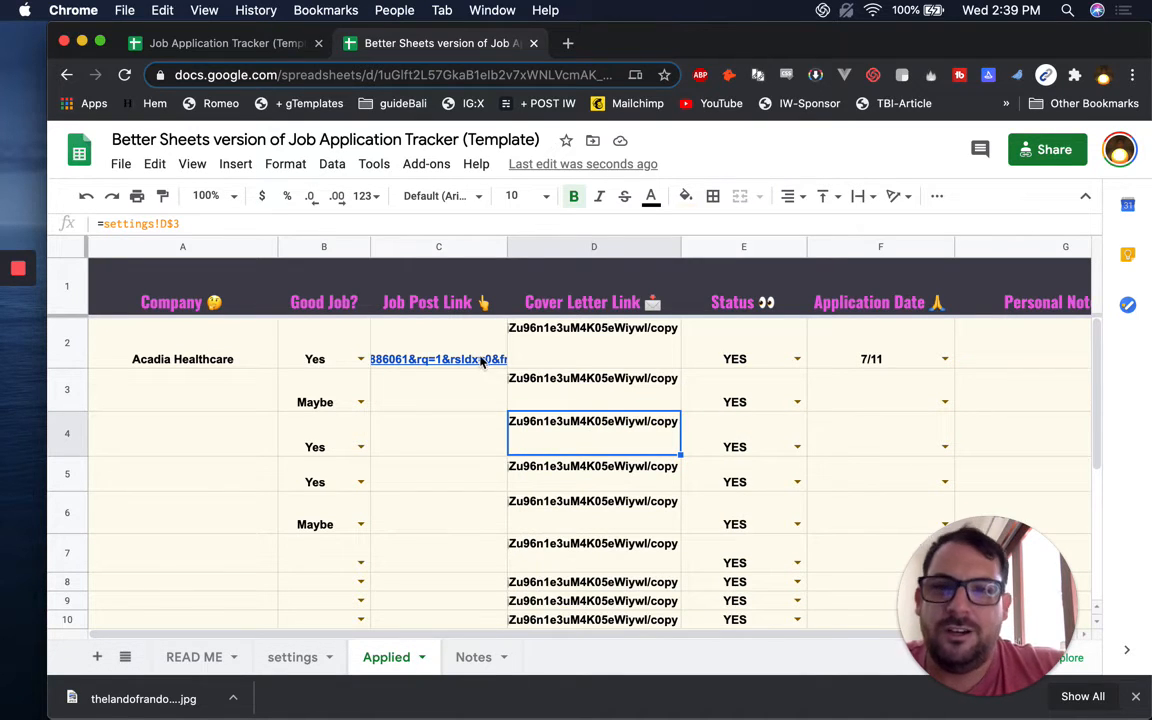
pyautogui.hscroll(4, 445, 352)
pyautogui.click(575, 360)
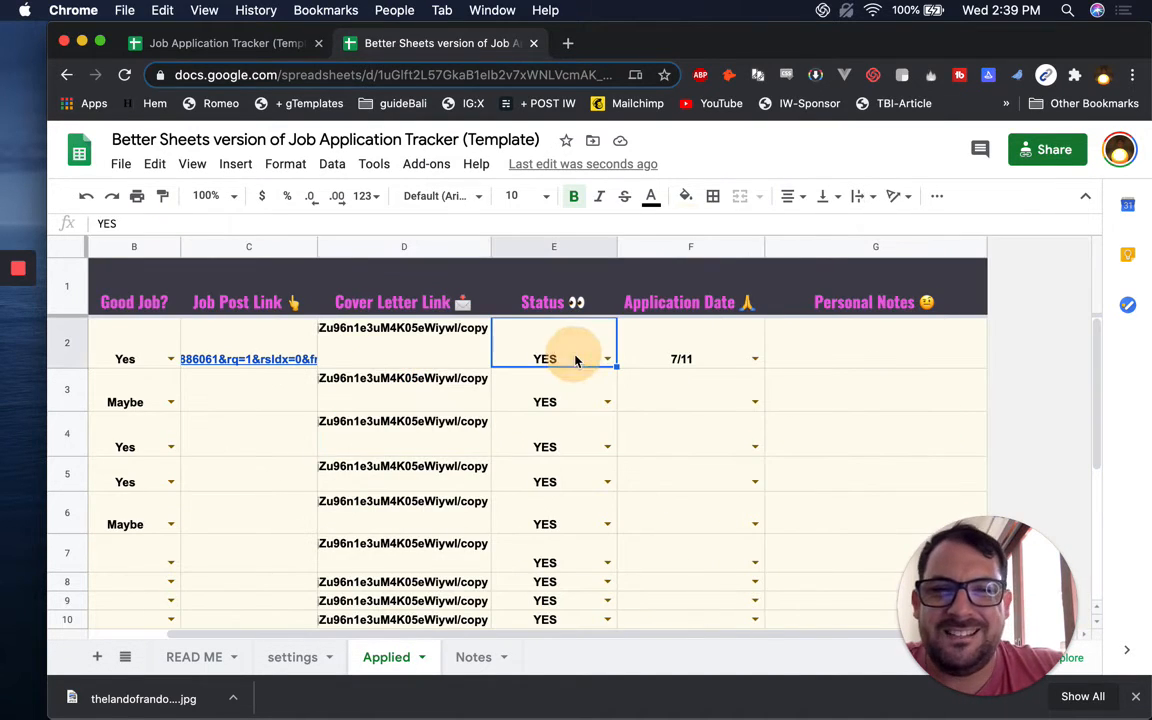
pyautogui.click(607, 359)
pyautogui.click(554, 343)
# Add a Data validation rule on E2: list from range settings!B3:B10
pyautogui.click(660, 344)
pyautogui.click(561, 342)
pyautogui.rightClick(561, 342)
pyautogui.scroll(-2, 625, 607)
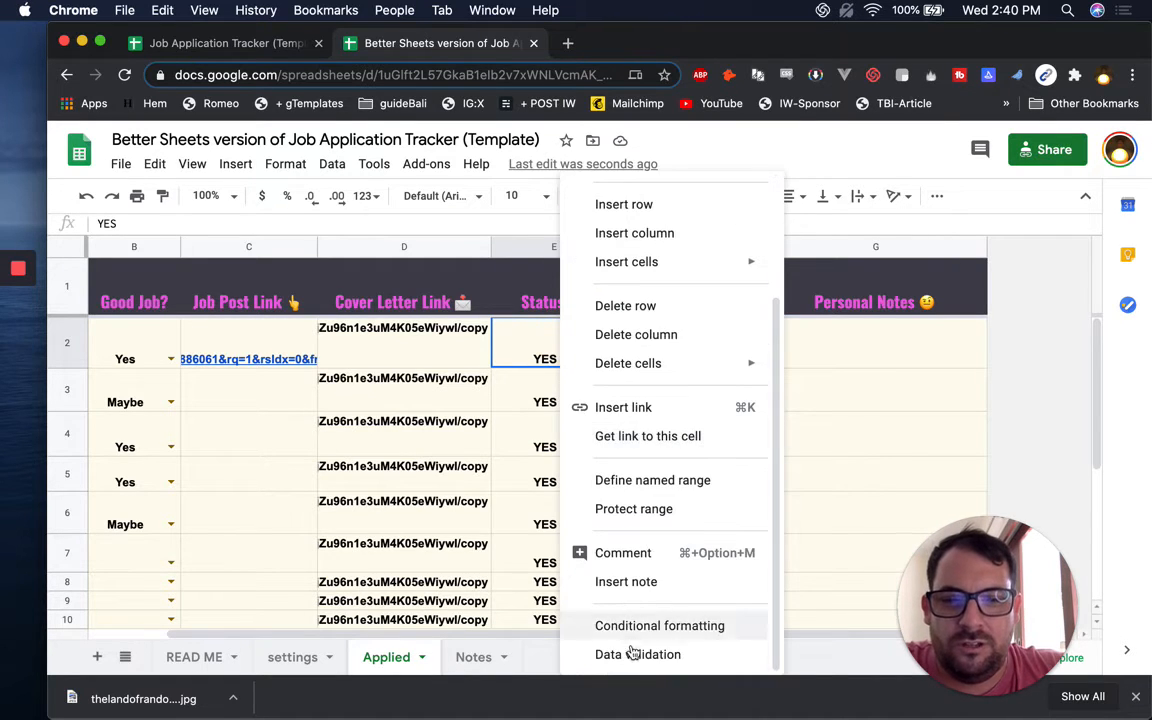
pyautogui.click(630, 654)
pyautogui.click(505, 358)
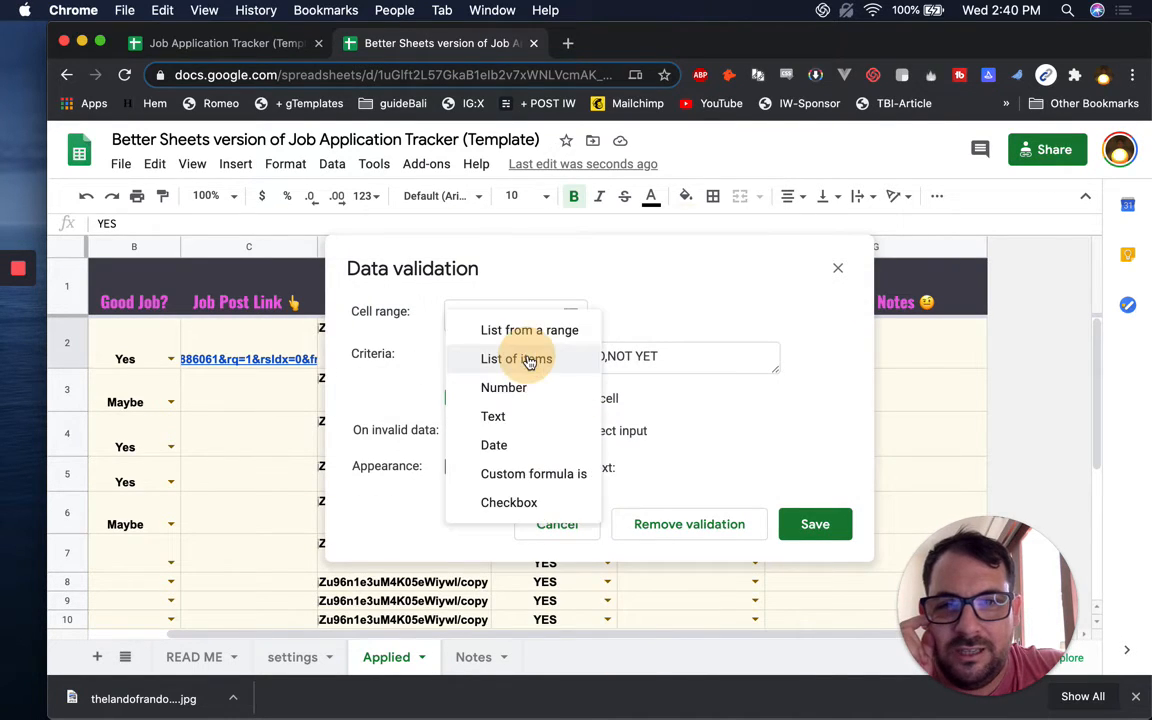
pyautogui.click(509, 331)
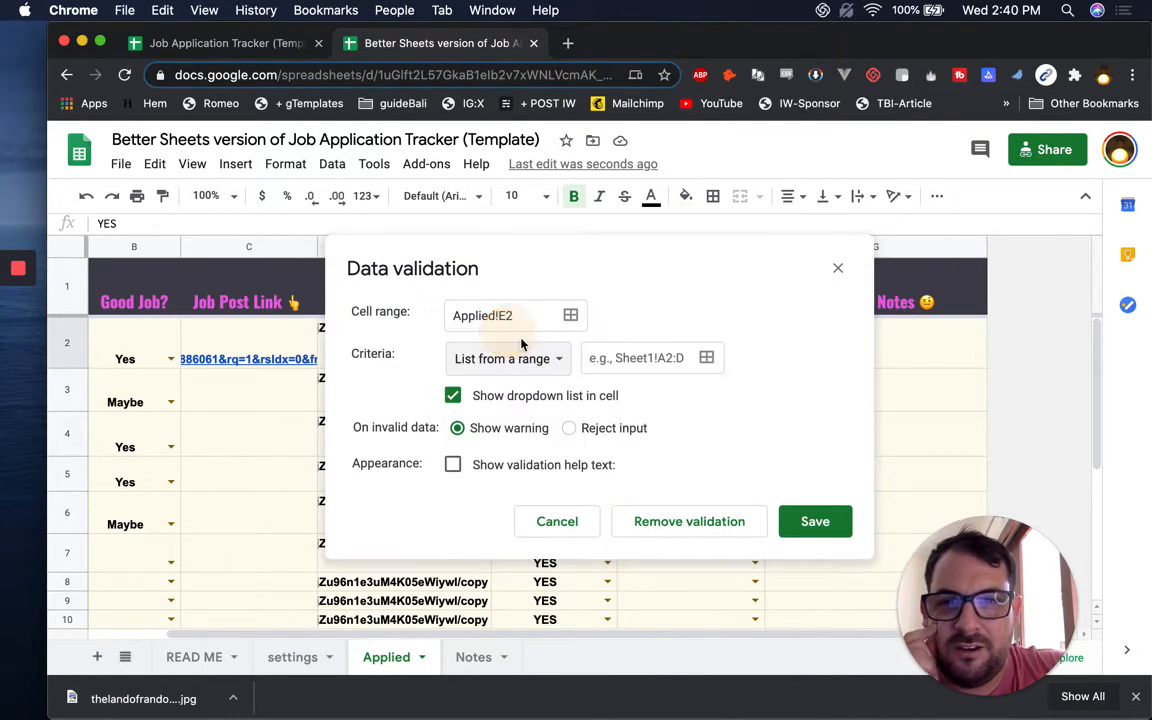
pyautogui.click(707, 360)
pyautogui.click(292, 657)
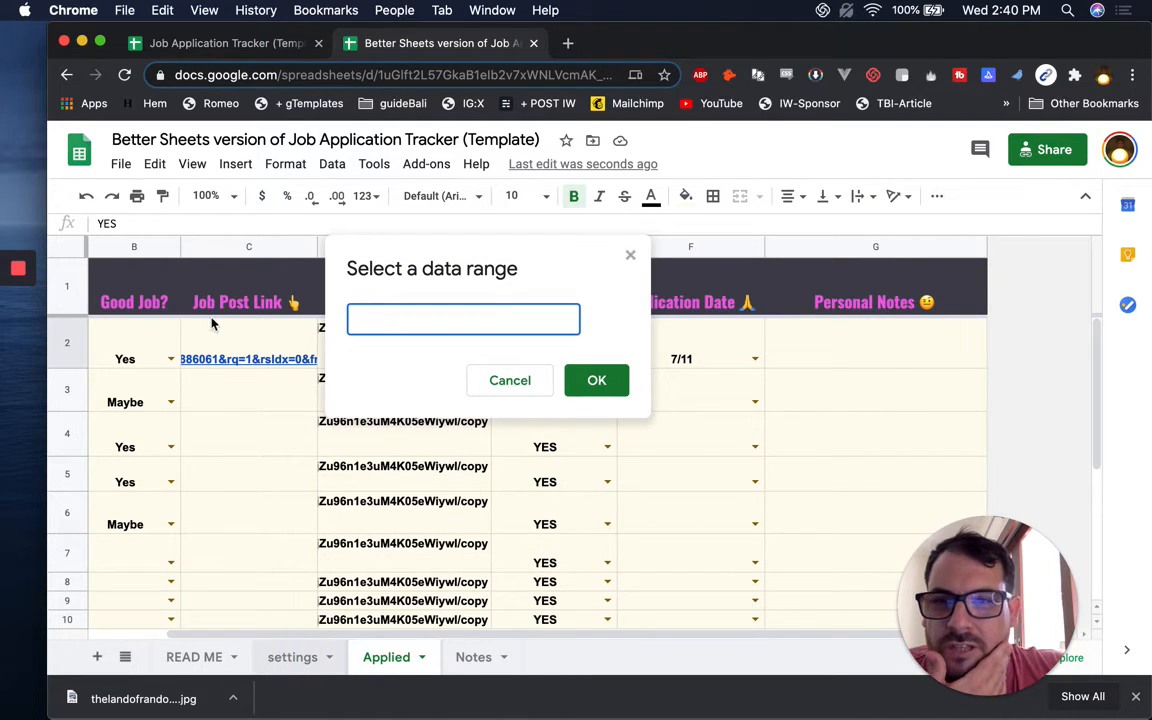
pyautogui.moveTo(236, 320); pyautogui.dragTo(230, 494)
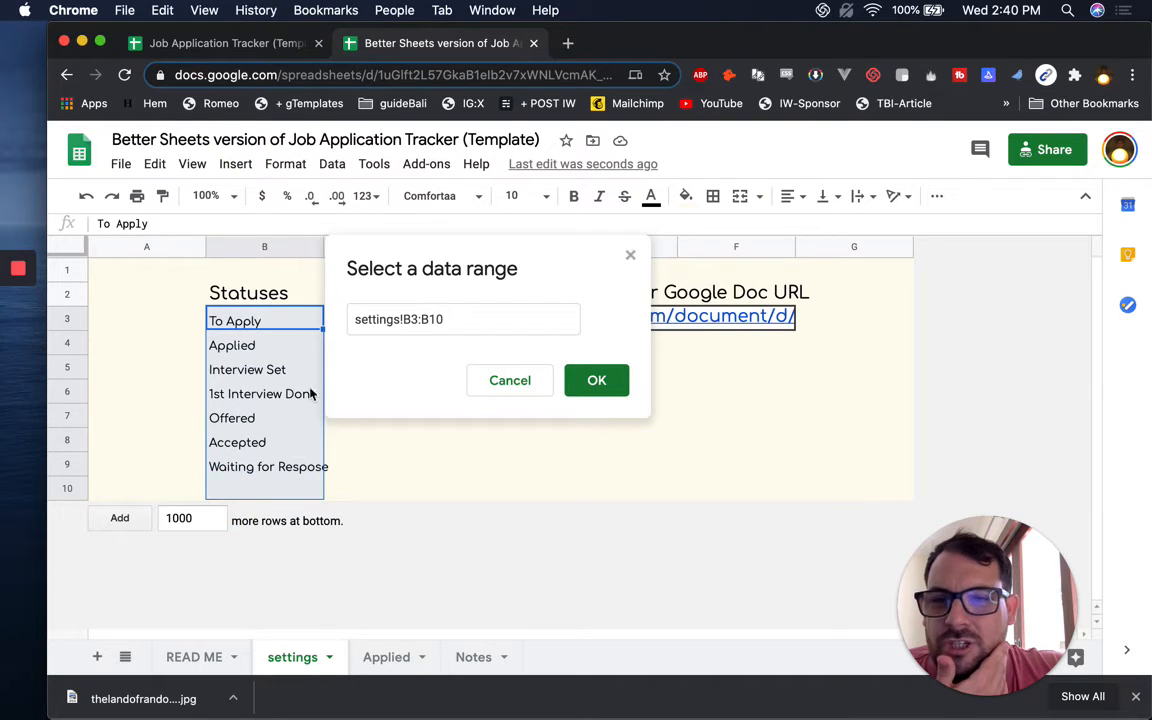
pyautogui.click(620, 382)
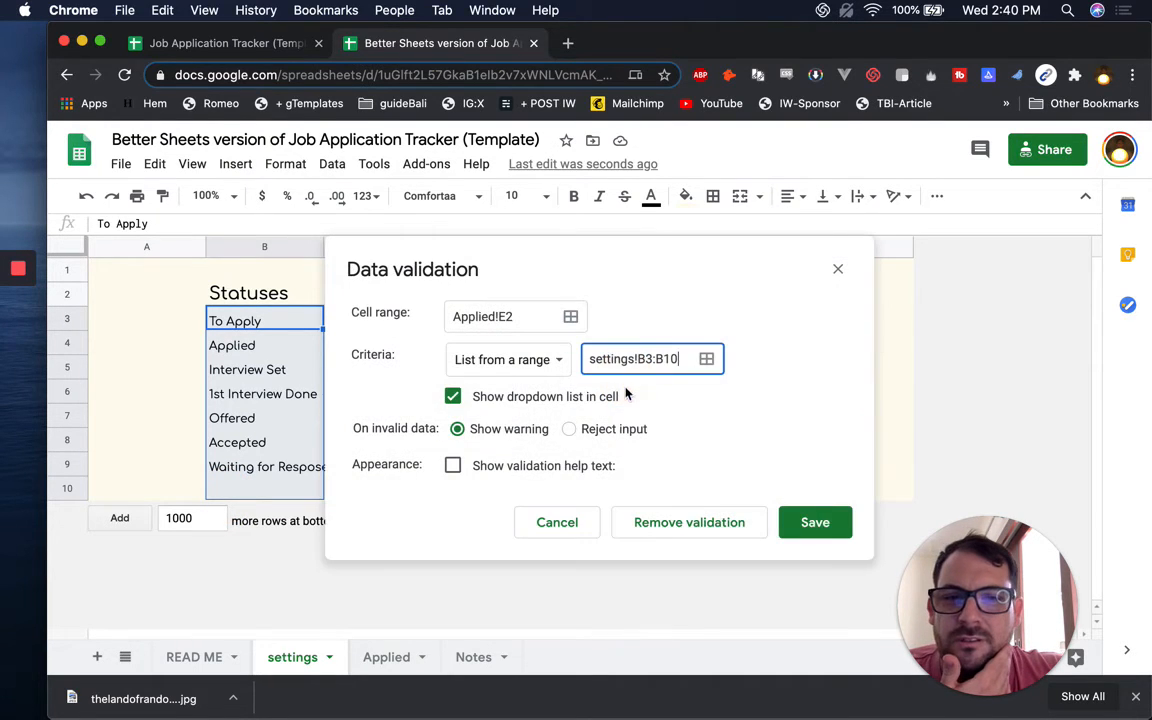
pyautogui.click(798, 524)
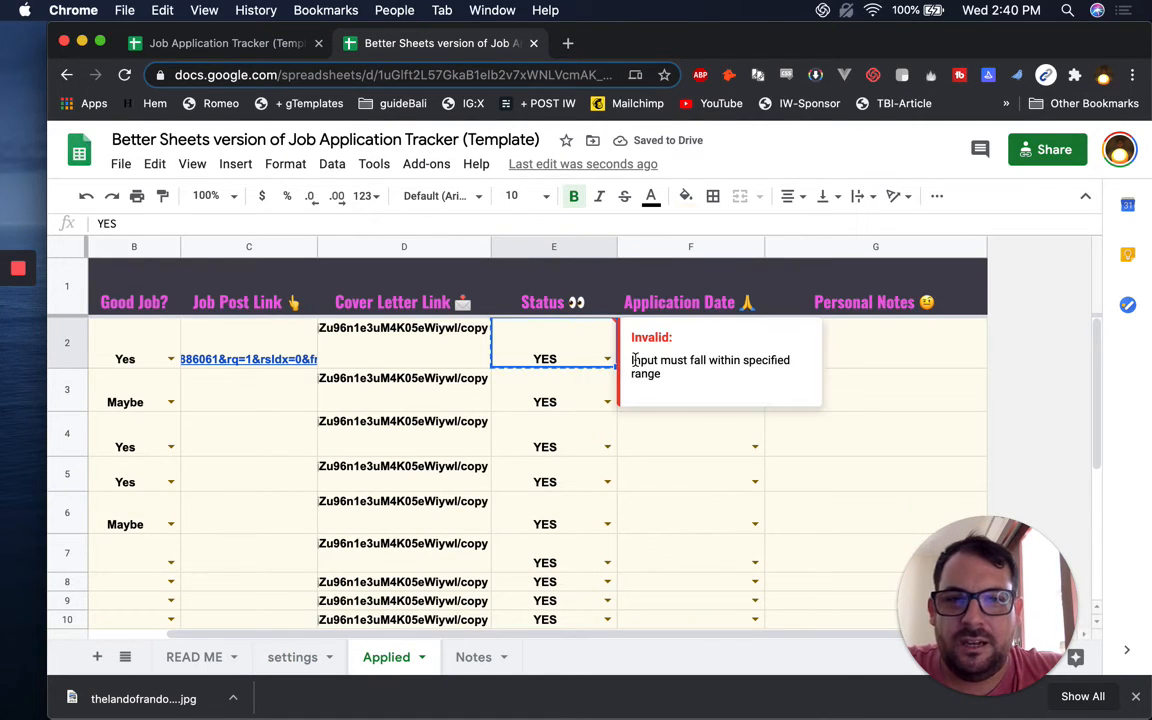
# Clear E2 and paste the empty cell over the whole Status column
pyautogui.press('Delete')
pyautogui.press('super+c')
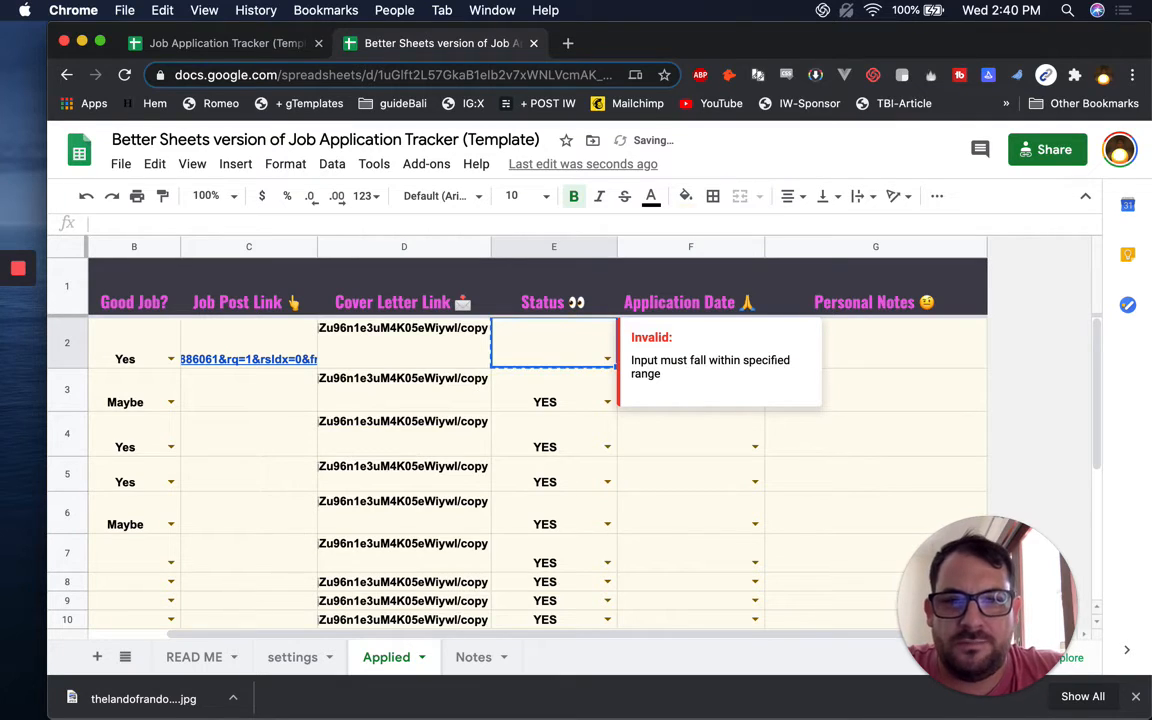
pyautogui.hotkey('ctrl', 'shift', 'Down')
pyautogui.hotkey('ctrl', 'v')
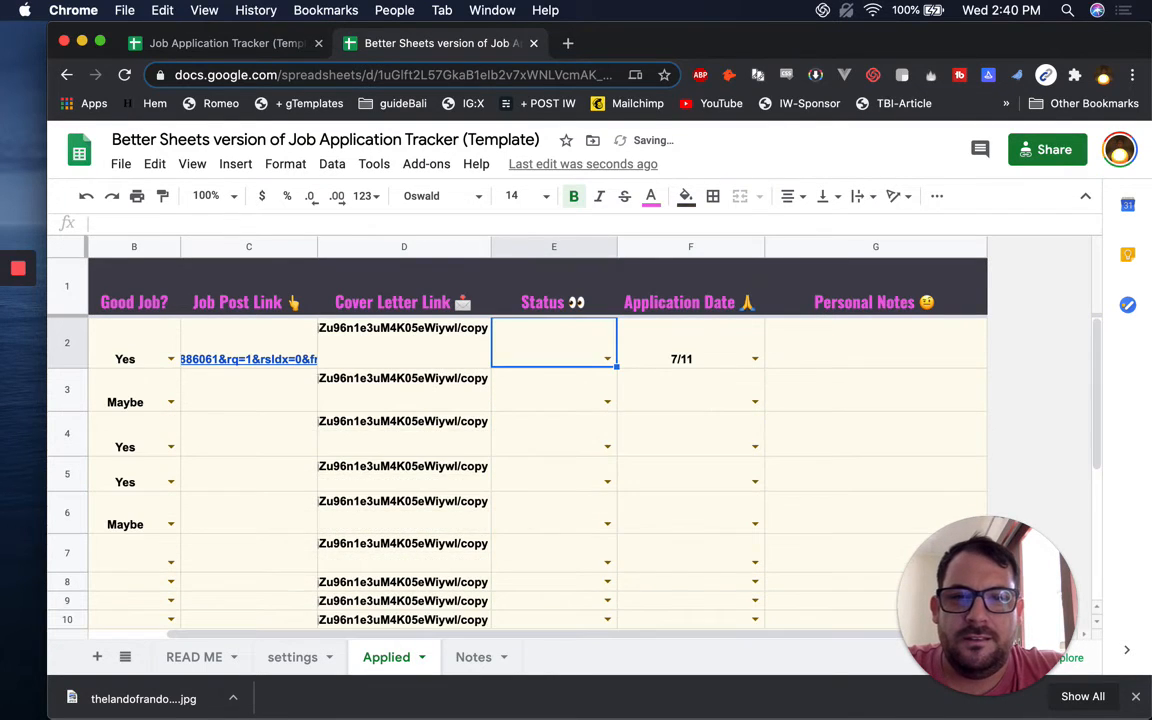
# Set E2's status to To Apply from the dropdown list
pyautogui.press('Return')
pyautogui.write('a')
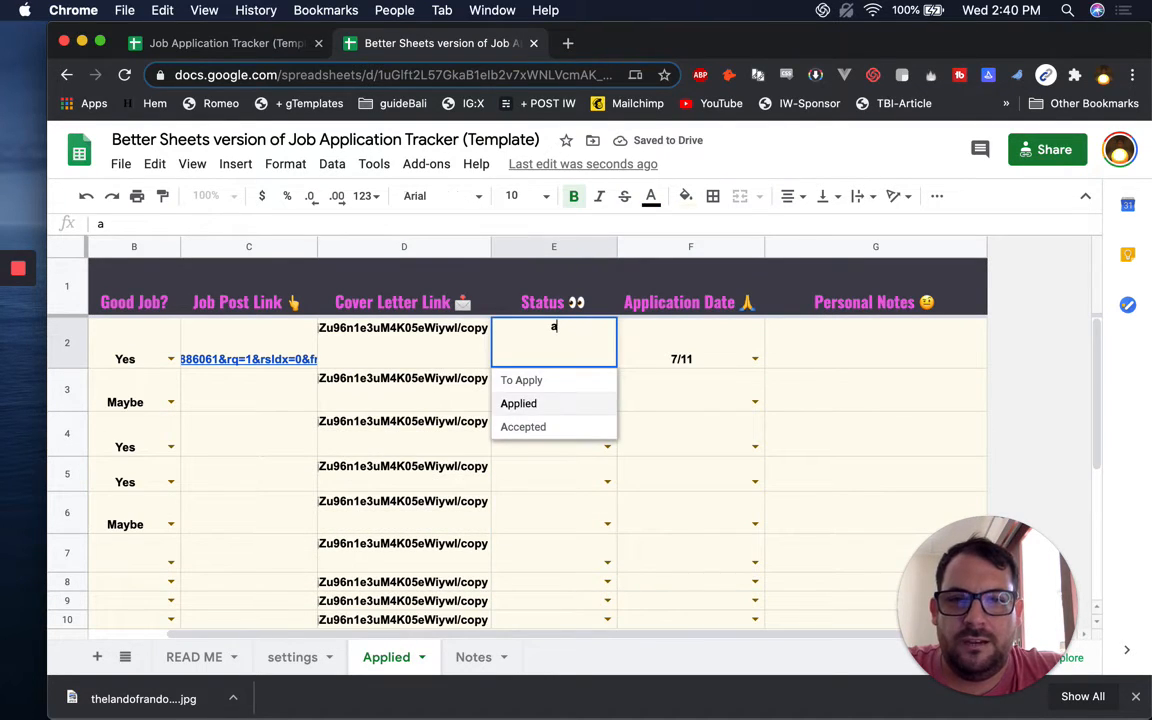
pyautogui.press('Return')
pyautogui.press('Up')
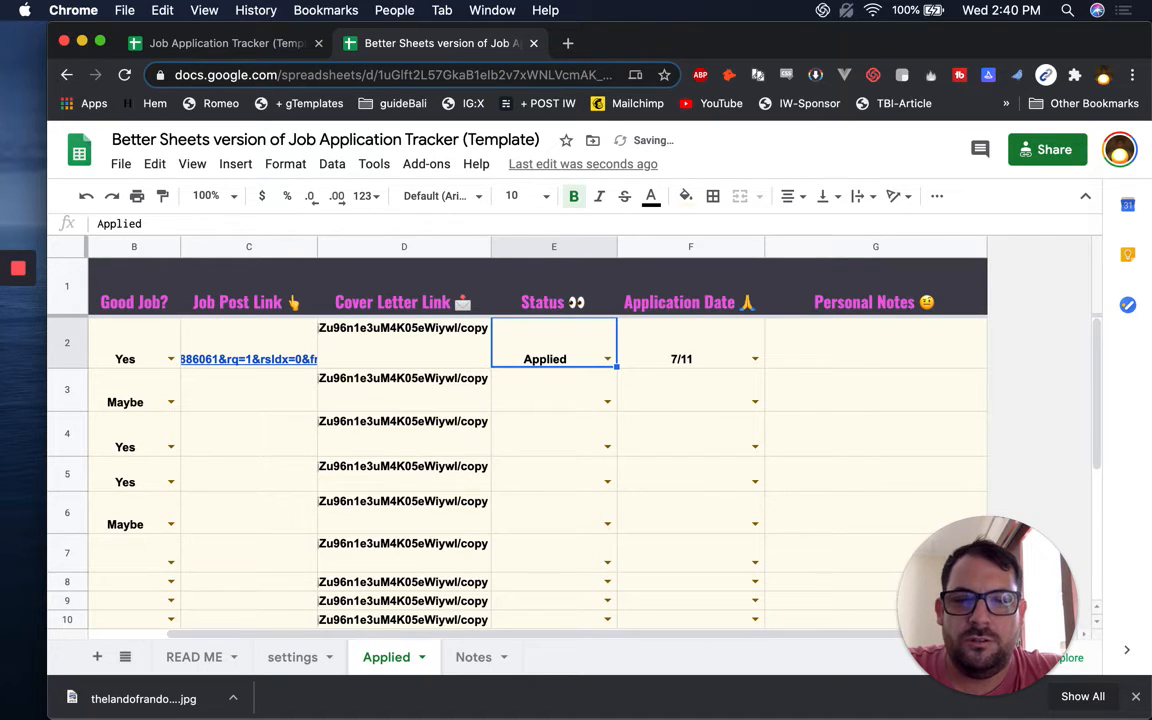
pyautogui.write('to')
pyautogui.press('Return')
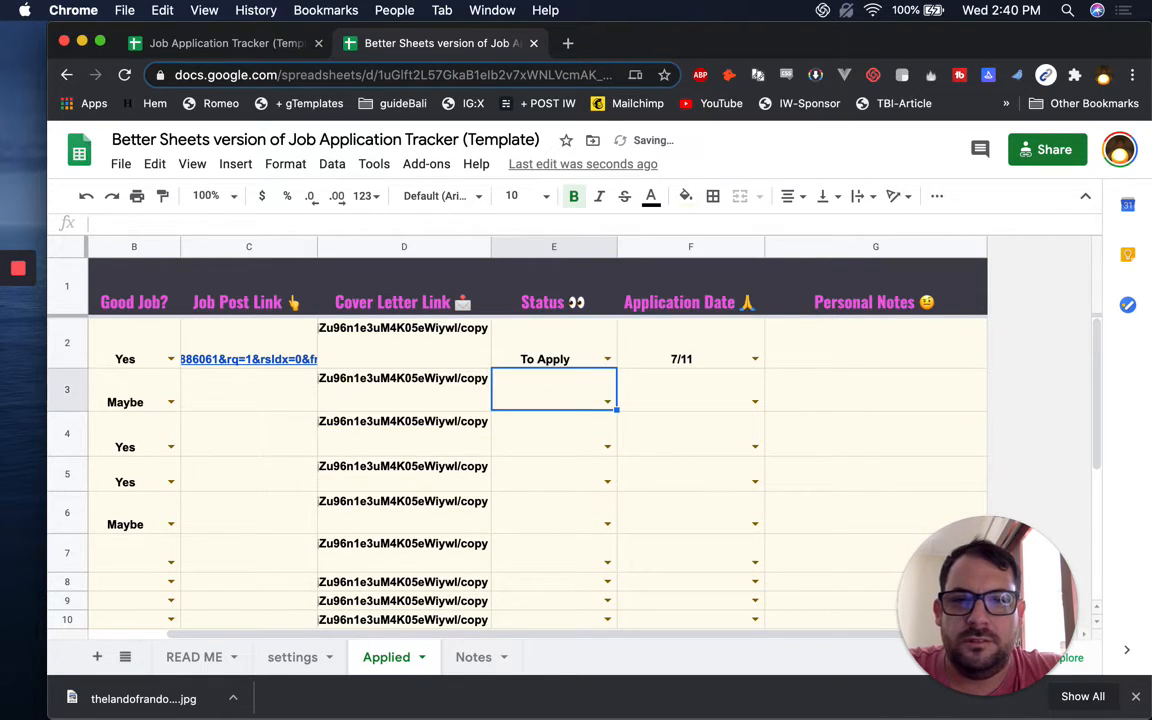
# Clear the Good Job? column values, including the stray slash in B3
pyautogui.press('Left')
pyautogui.press('Left')
pyautogui.press('Left')
pyautogui.press('Left')
pyautogui.press('Right')
pyautogui.press('Right')
pyautogui.press('Left')
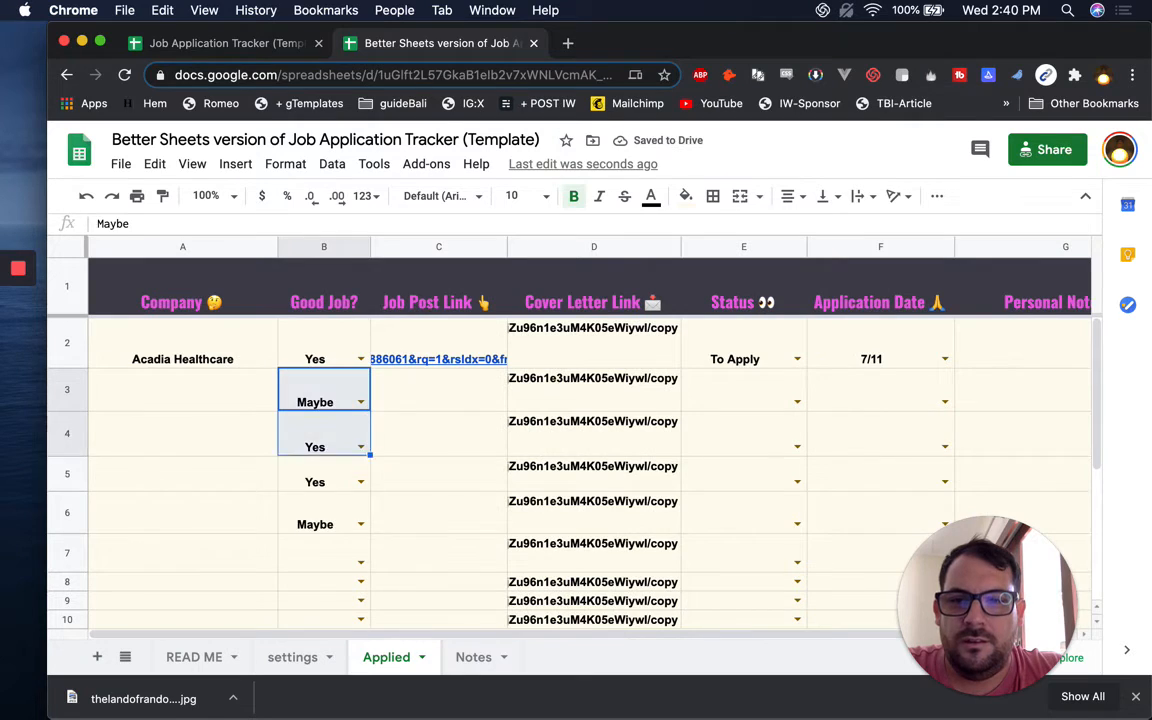
pyautogui.press('shift+super+Down')
pyautogui.press('shift+super+Down')
pyautogui.press('BackSpace')
pyautogui.write('/')
pyautogui.press('super+Up')
pyautogui.press('Down')
pyautogui.press('Down')
pyautogui.press('Down')
pyautogui.press('Up')
pyautogui.press('BackSpace')
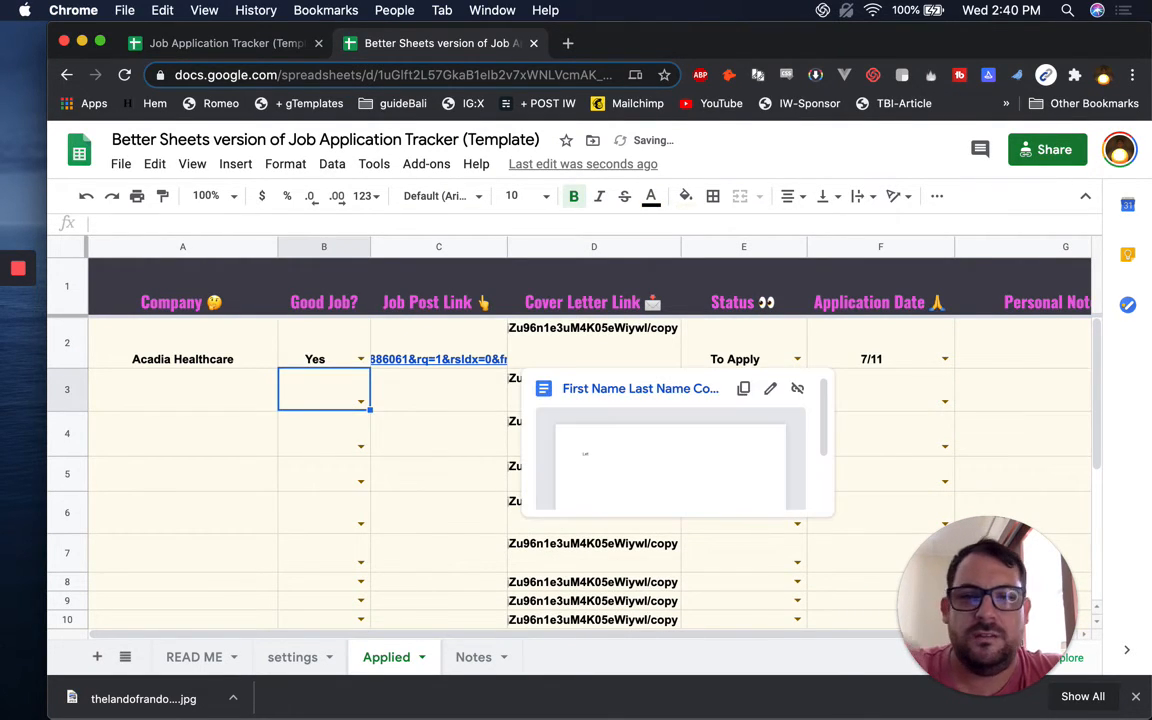
pyautogui.press('Right')
pyautogui.press('Right')
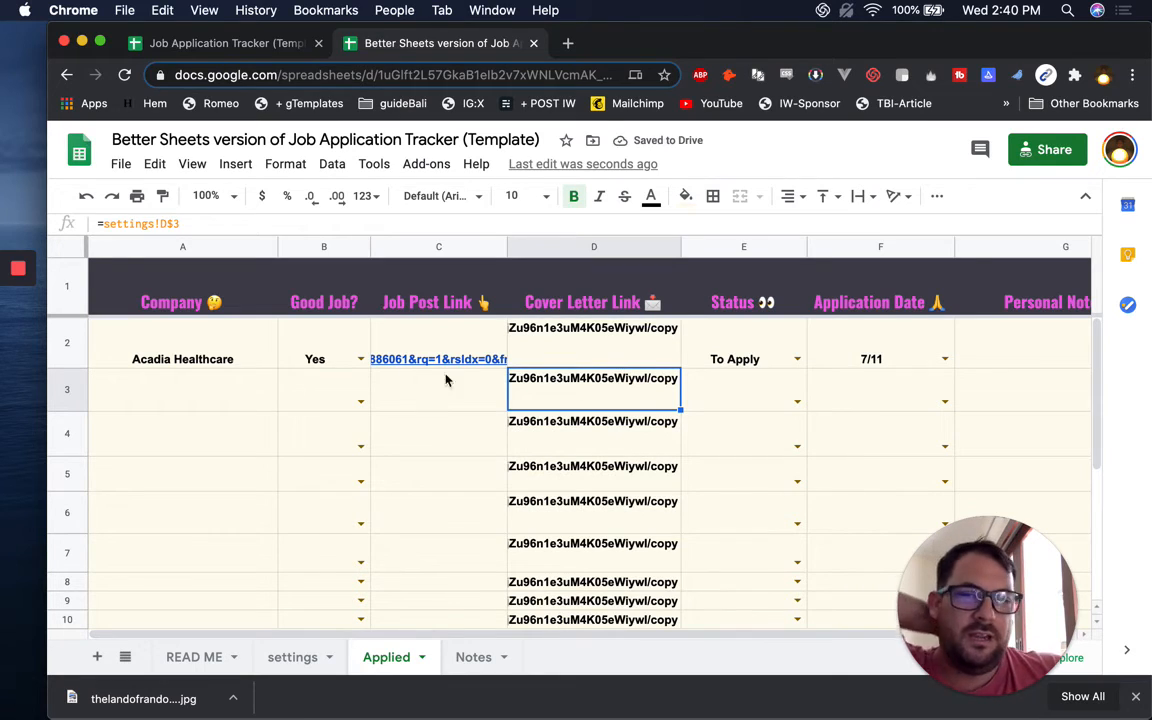
# Change D2's formula to =if(isblank(A2),,settings!D$3)
pyautogui.moveTo(518, 386)
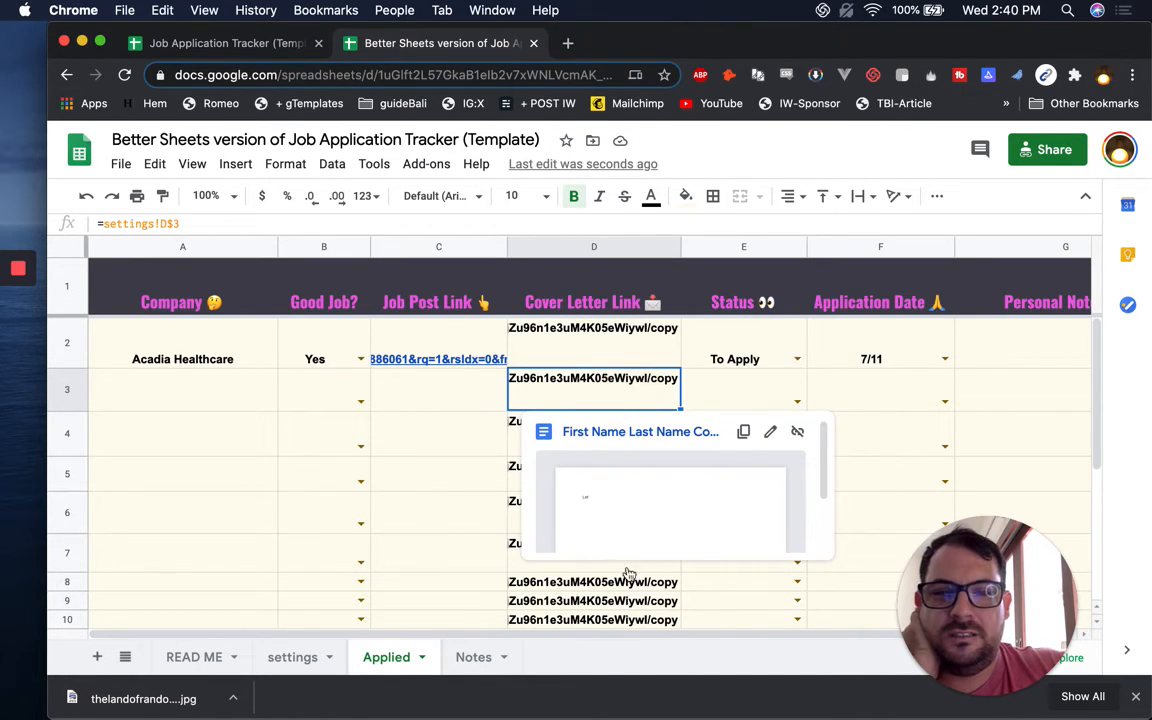
pyautogui.click(204, 404)
pyautogui.click(555, 400)
pyautogui.click(586, 350)
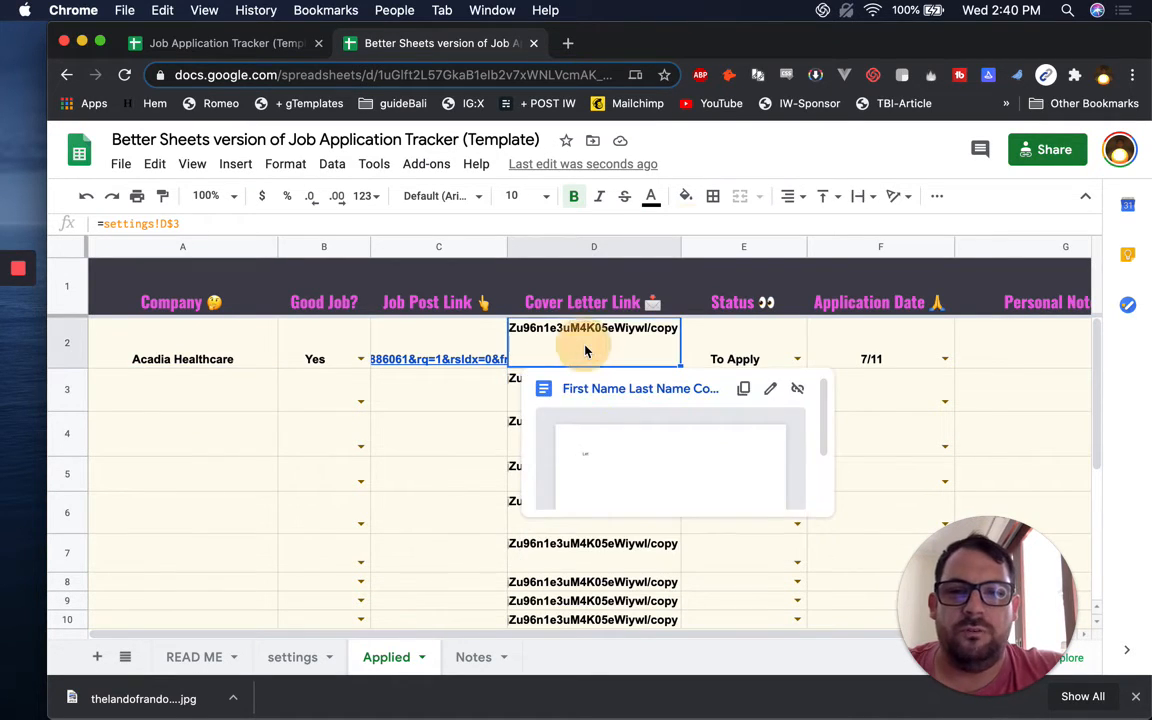
pyautogui.doubleClick(586, 350)
pyautogui.write('if(isblank(A2),,')
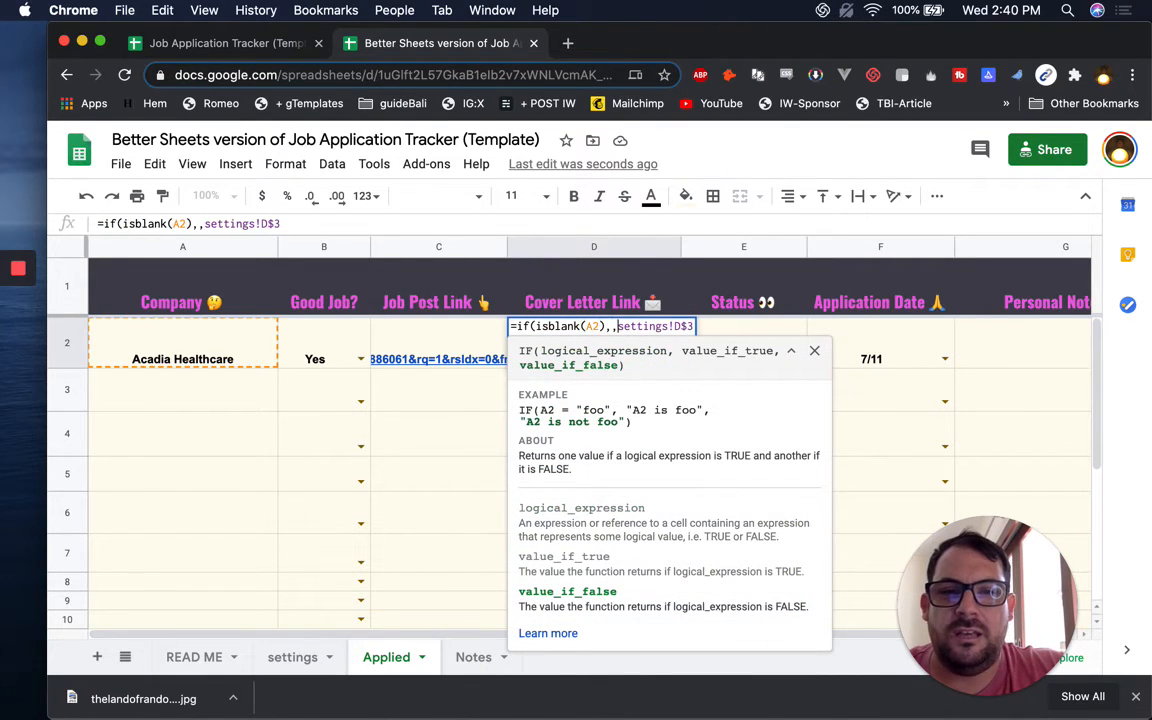
pyautogui.press('Return')
# Copy D2's IF formula down the rest of the Cover Letter Link column
pyautogui.click(535, 322)
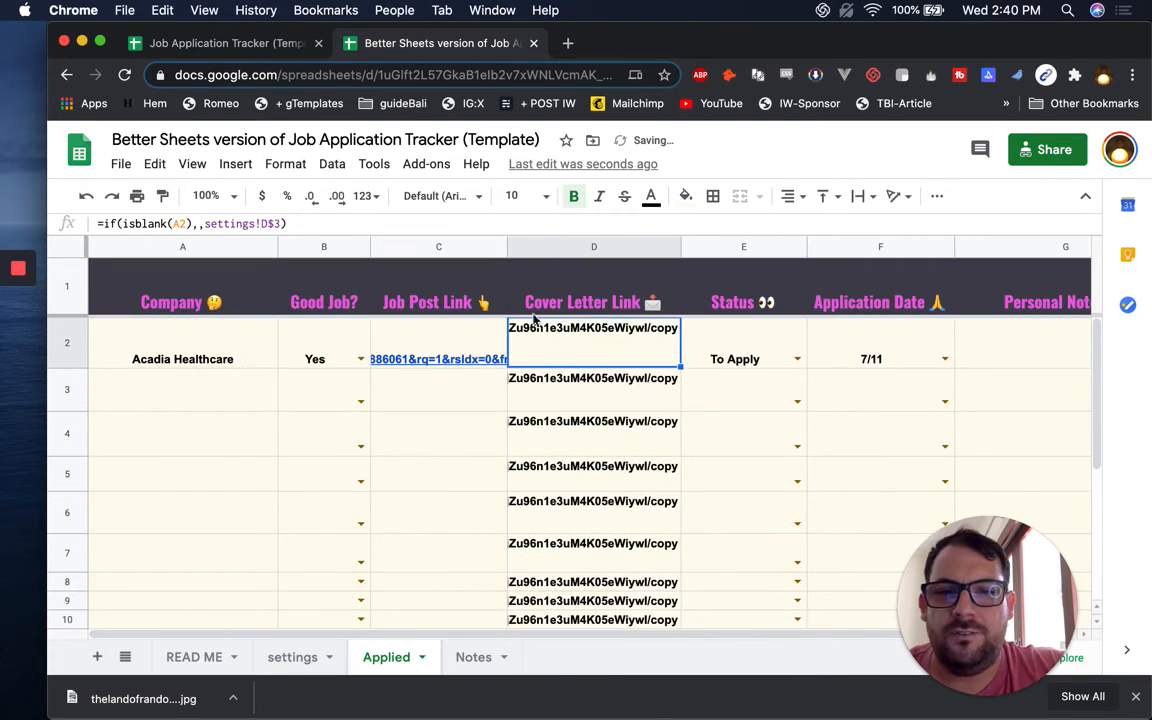
pyautogui.click(129, 360)
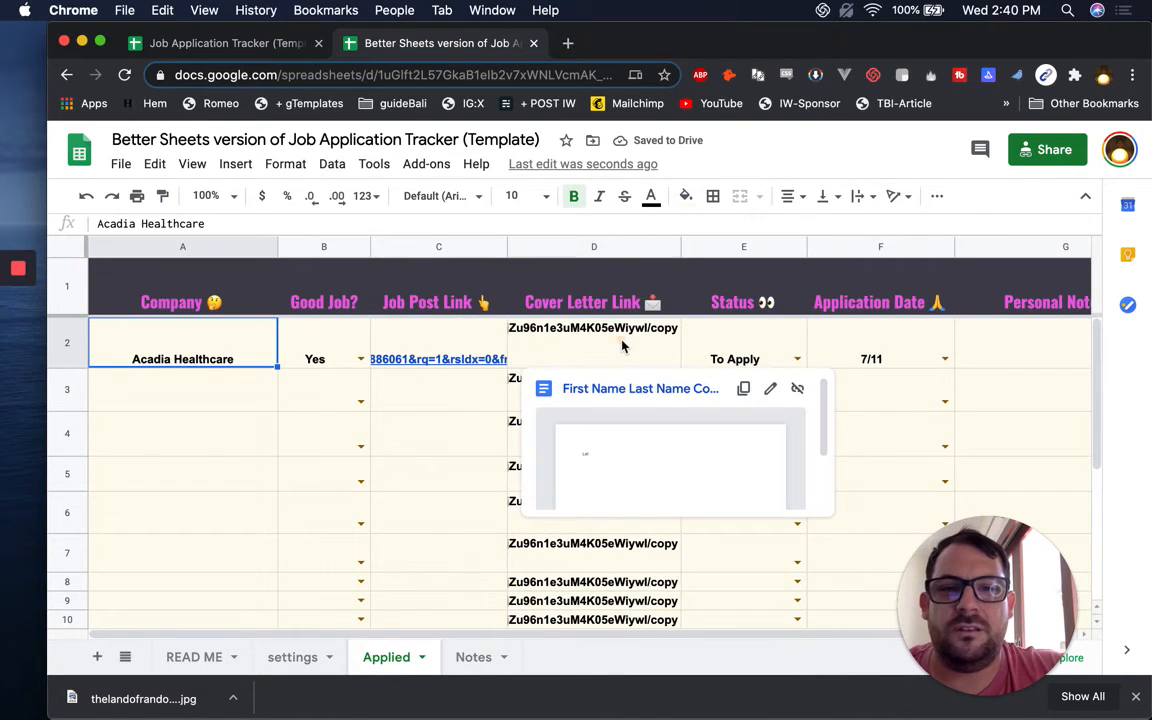
pyautogui.click(651, 366)
pyautogui.press('super+c')
pyautogui.press('super+shift+Down')
pyautogui.press('super+v')
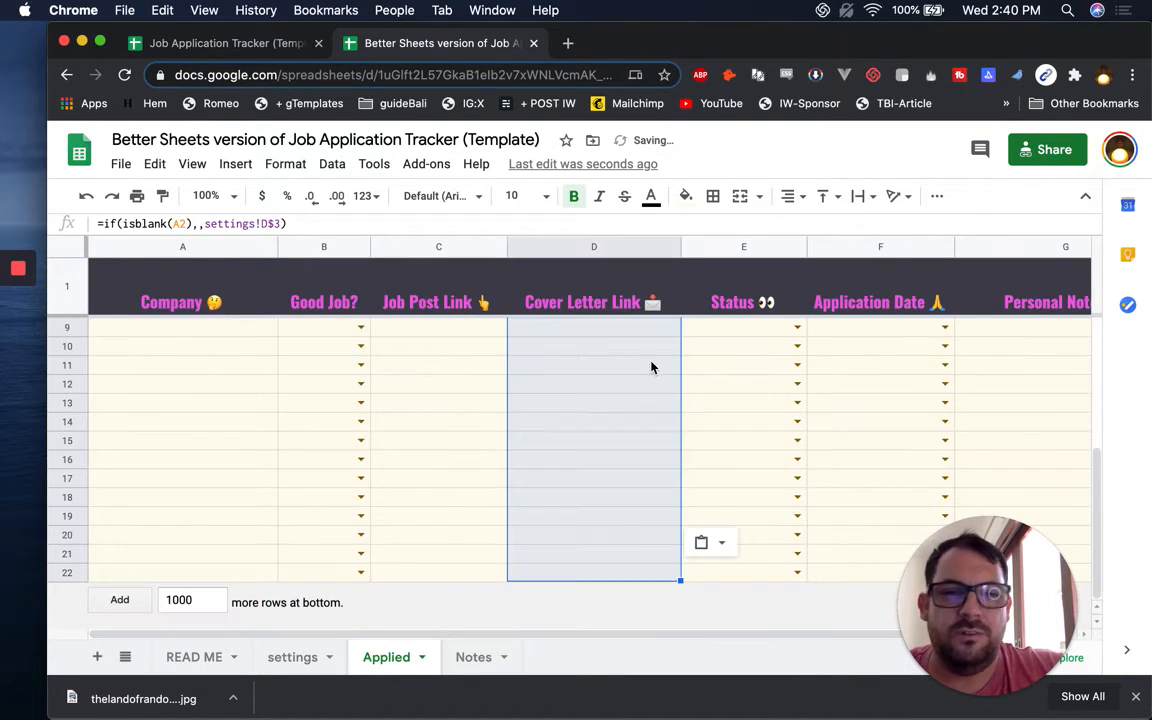
pyautogui.press('super+Up')
pyautogui.press('Down')
pyautogui.press('Down')
pyautogui.press('Left')
pyautogui.press('Left')
pyautogui.press('Left')
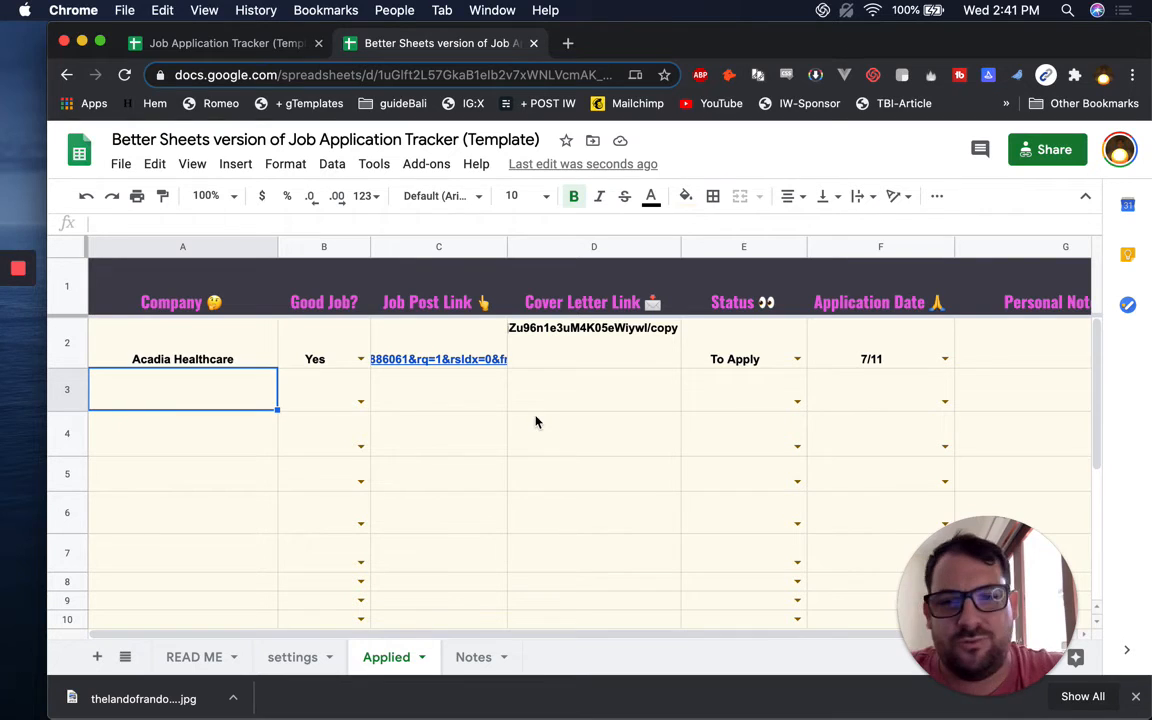
# On Notes, tick Add SETTINGS Page, Cover Letter Template, Create a /copy and Status Column, then go back to Applied
pyautogui.click(470, 655)
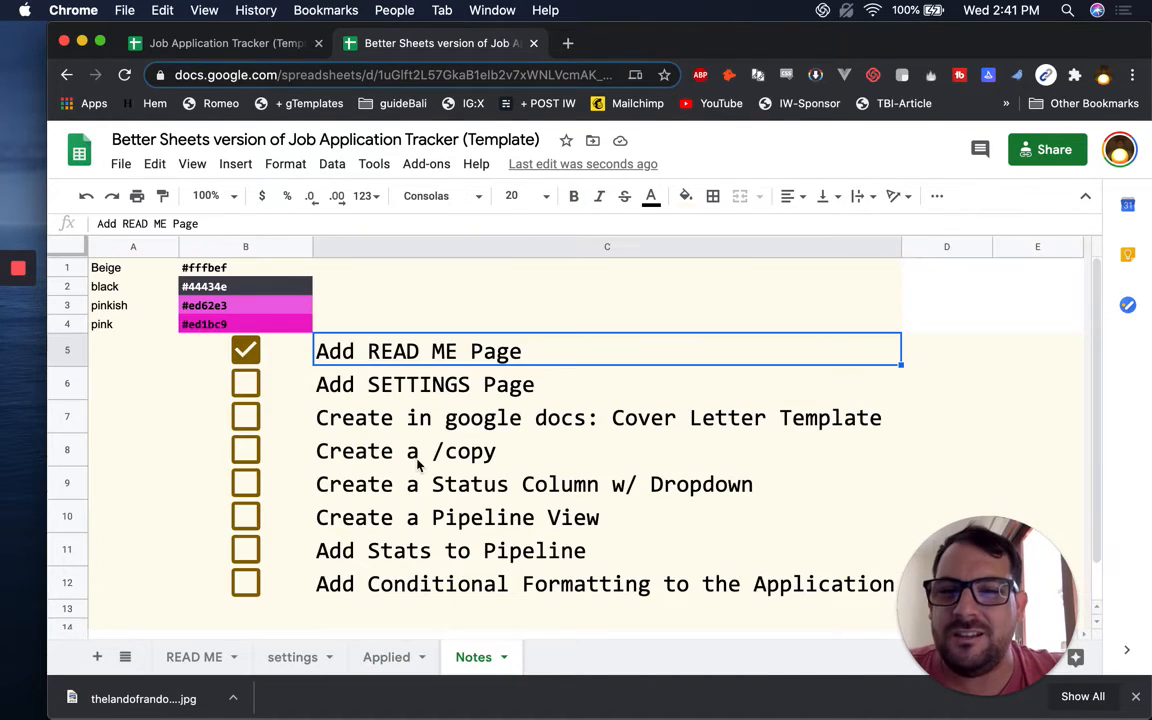
pyautogui.click(250, 390)
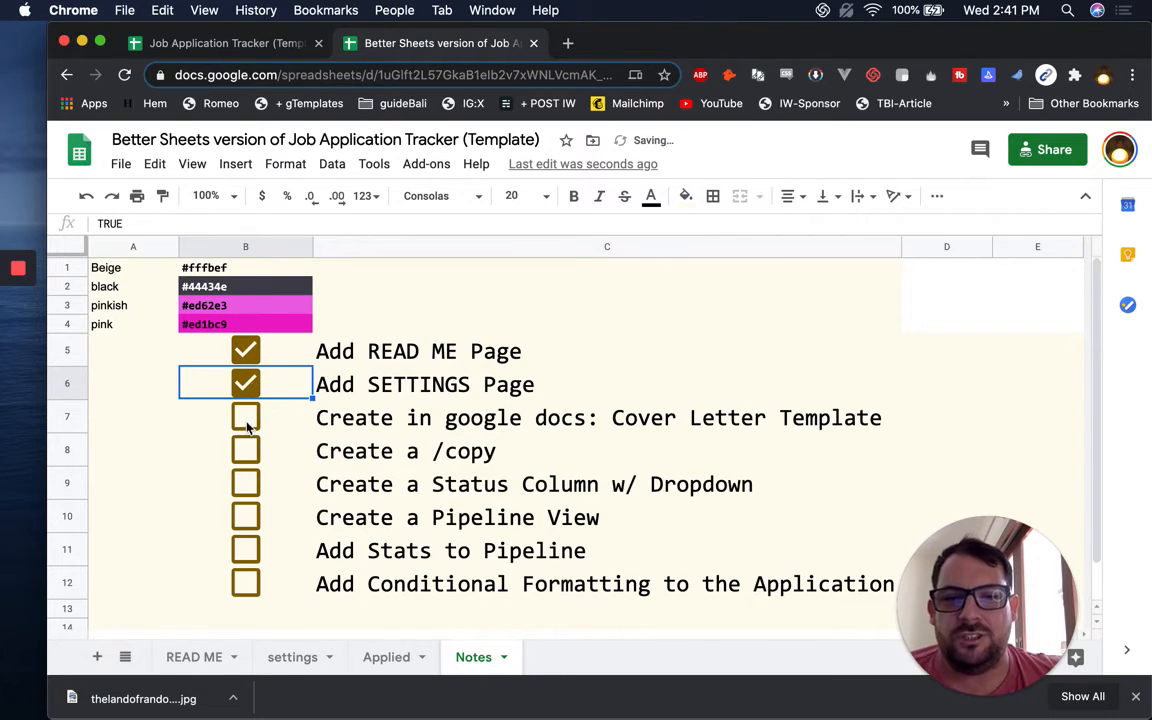
pyautogui.click(247, 420)
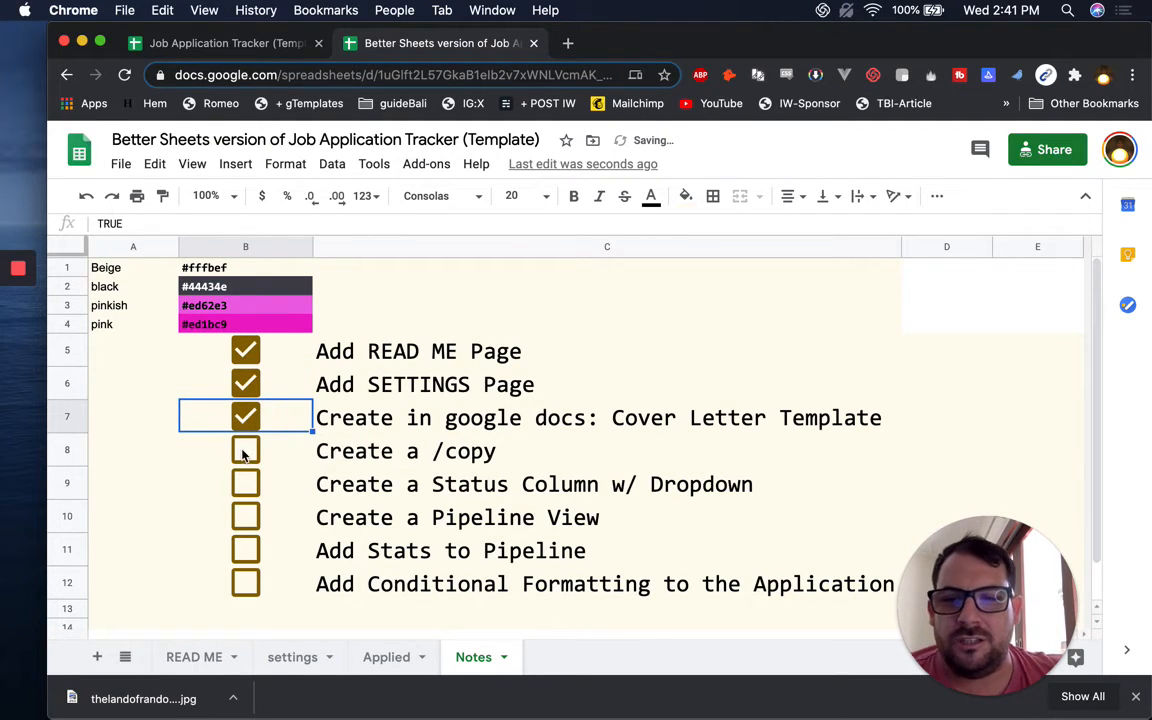
pyautogui.click(246, 455)
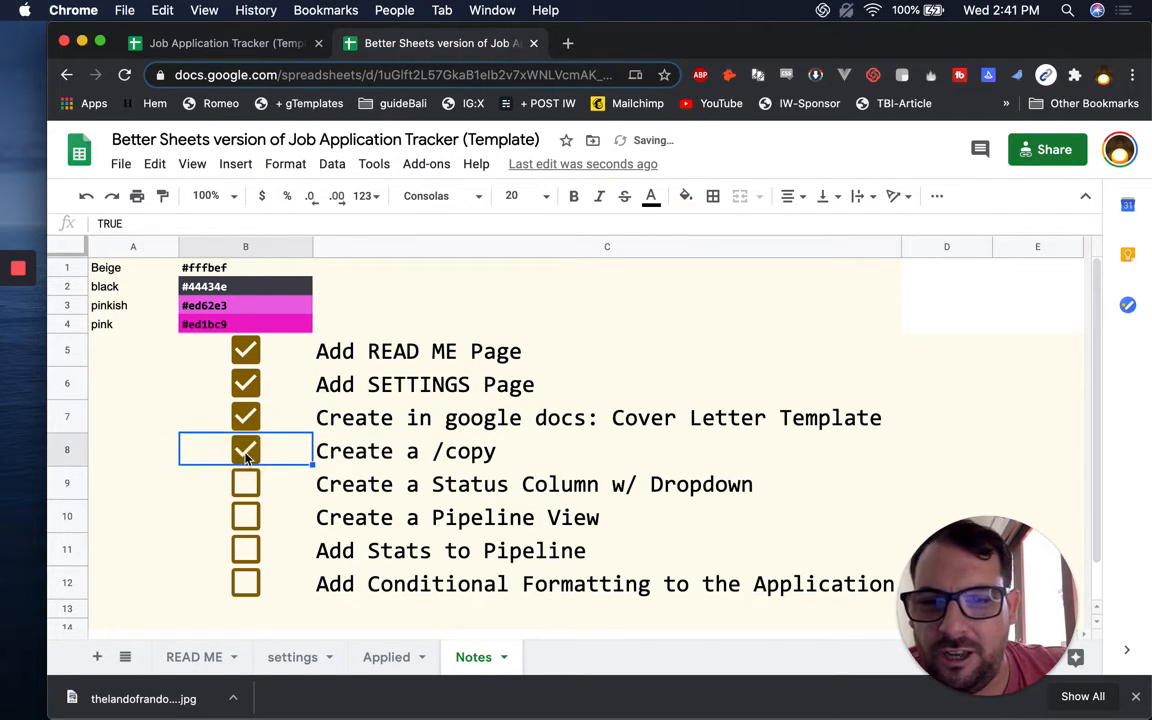
pyautogui.click(252, 488)
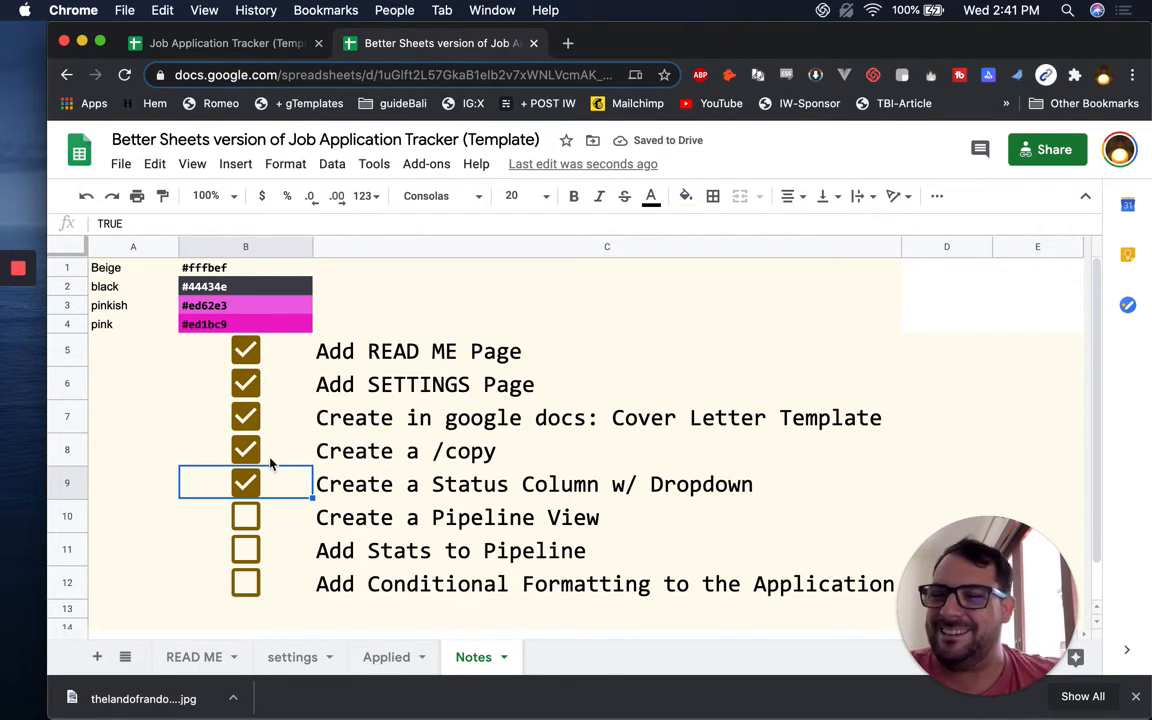
pyautogui.click(398, 660)
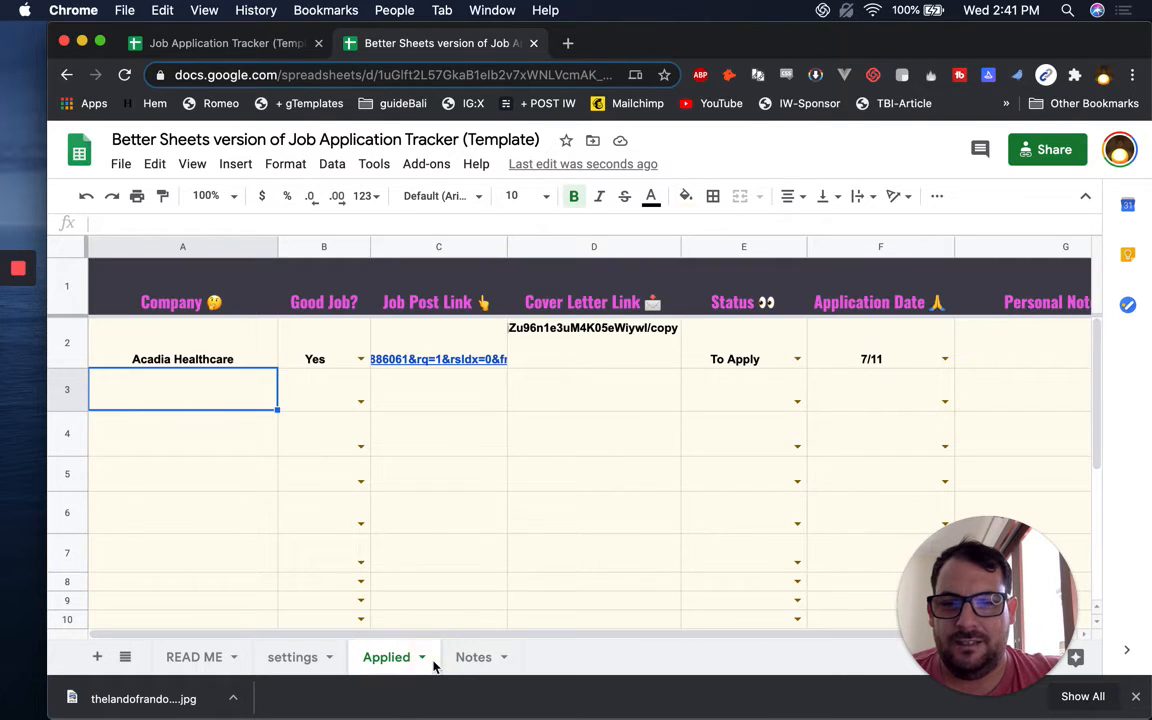
# Duplicate the Applied sheet and name the copy 'Pipeline View'
pyautogui.click(422, 660)
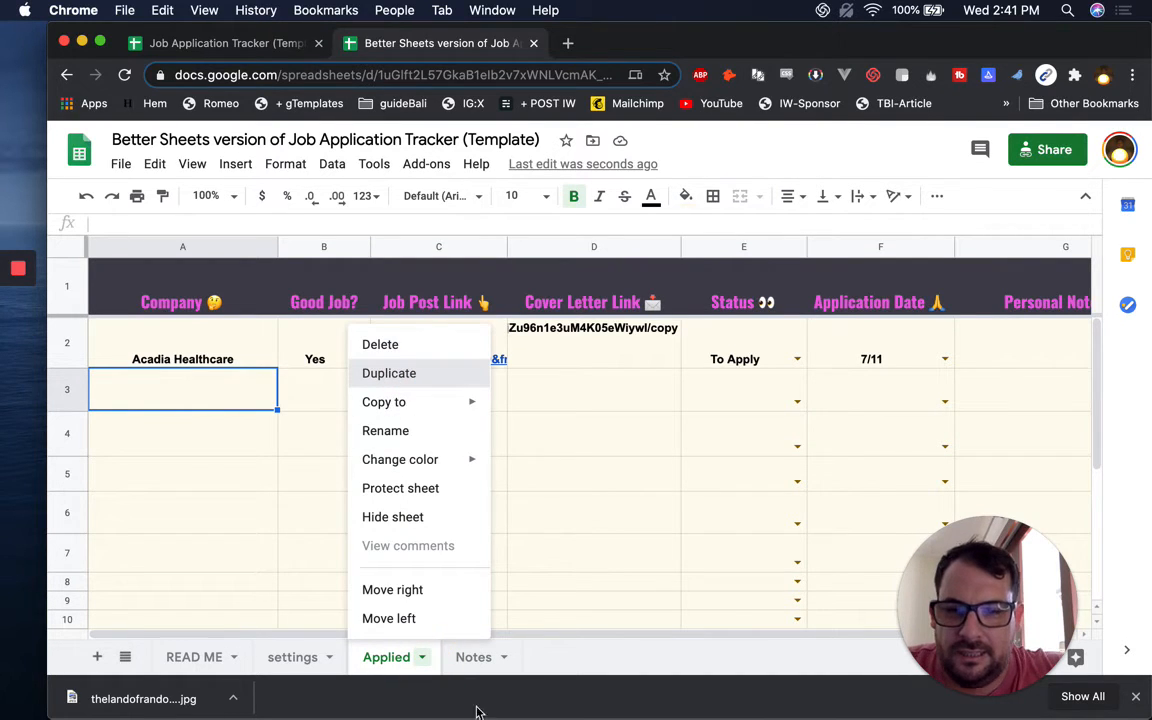
pyautogui.doubleClick(476, 657)
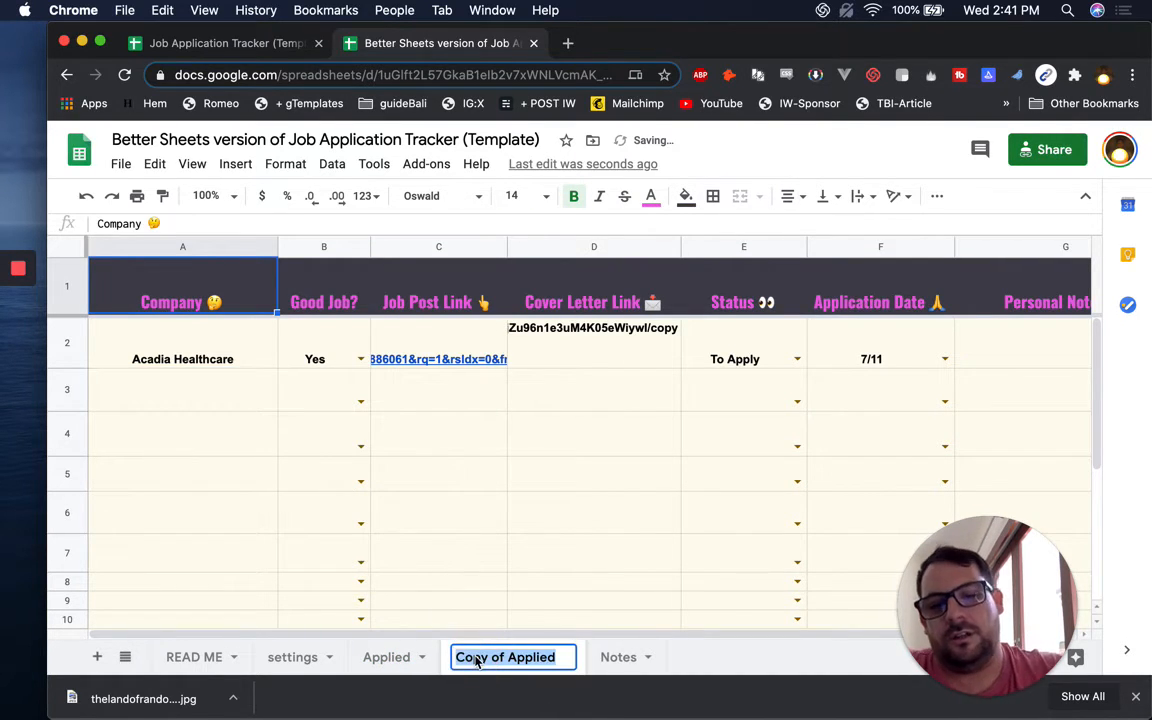
pyautogui.write('Pipel')
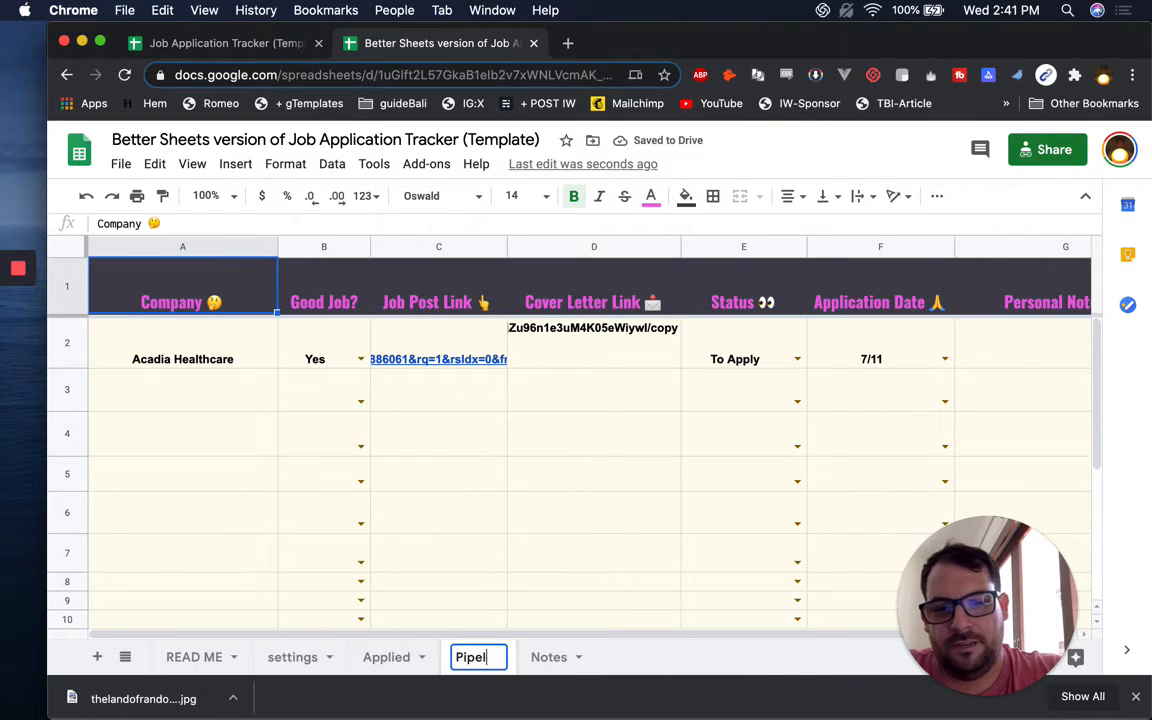
pyautogui.write('ine View')
pyautogui.press('Return')
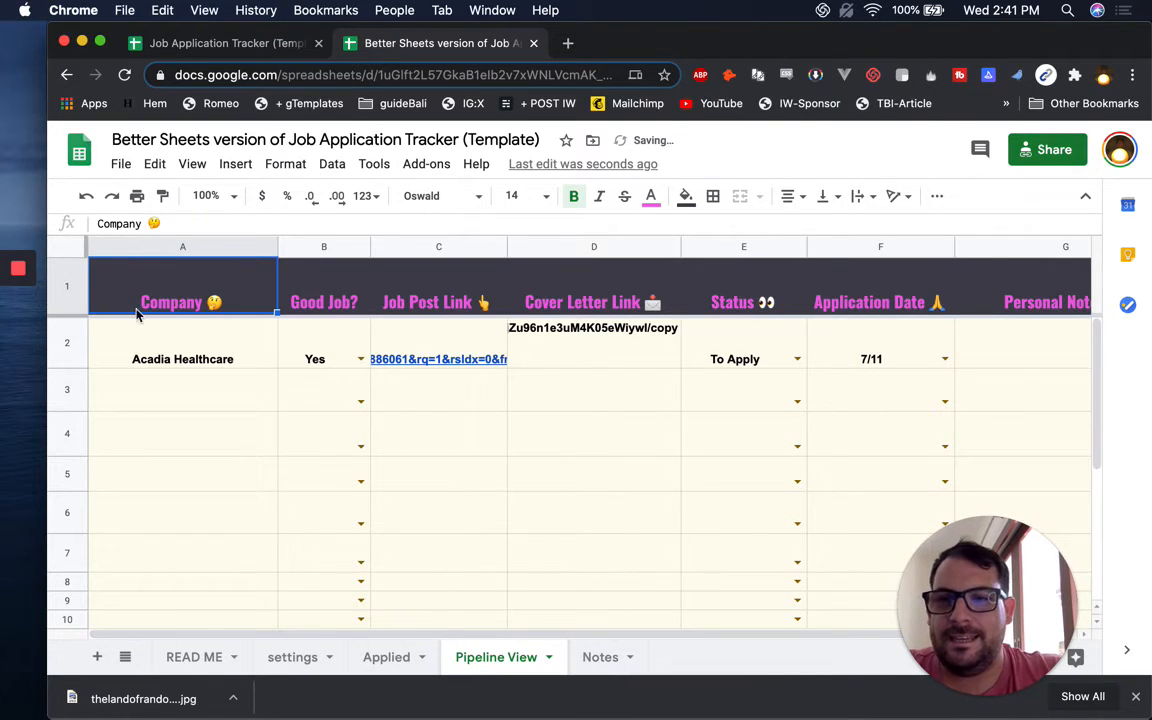
# Clear the copied job entries from A2:G22
pyautogui.click(72, 345)
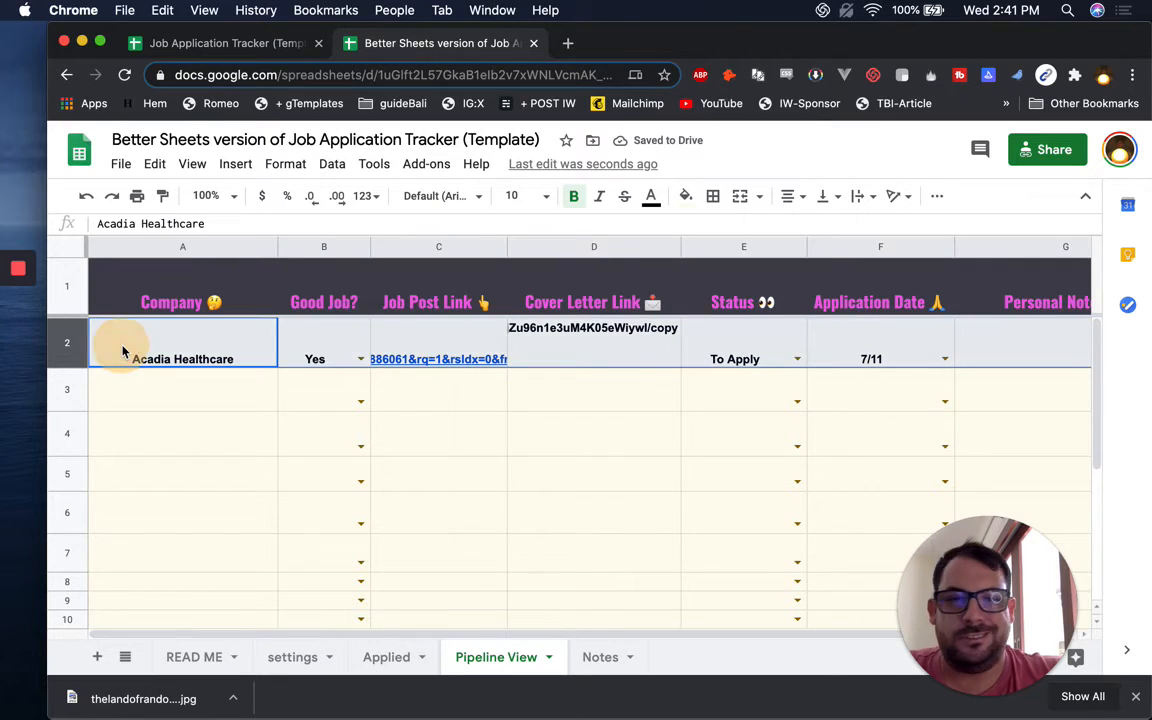
pyautogui.click(122, 351)
pyautogui.press('super+shift+Down')
pyautogui.press('super+shift+Right')
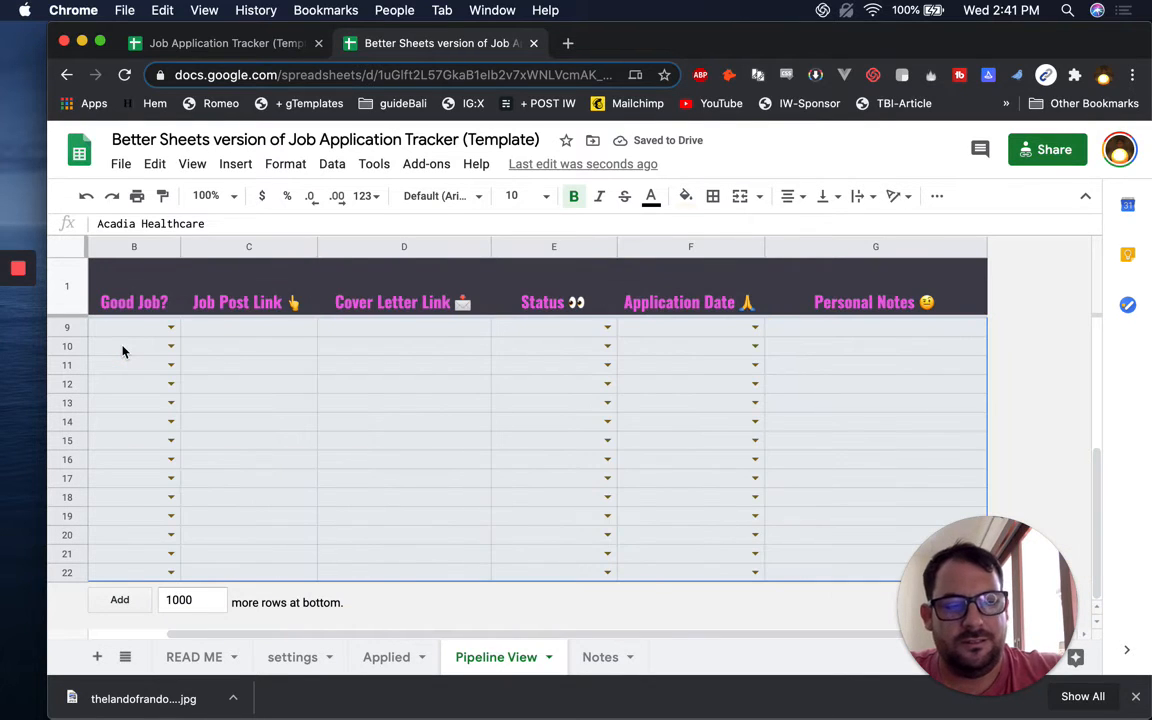
pyautogui.press('Delete')
# Paste blank cells over A2:G22 to strip the dropdowns, then select the header row
pyautogui.press('super+Up')
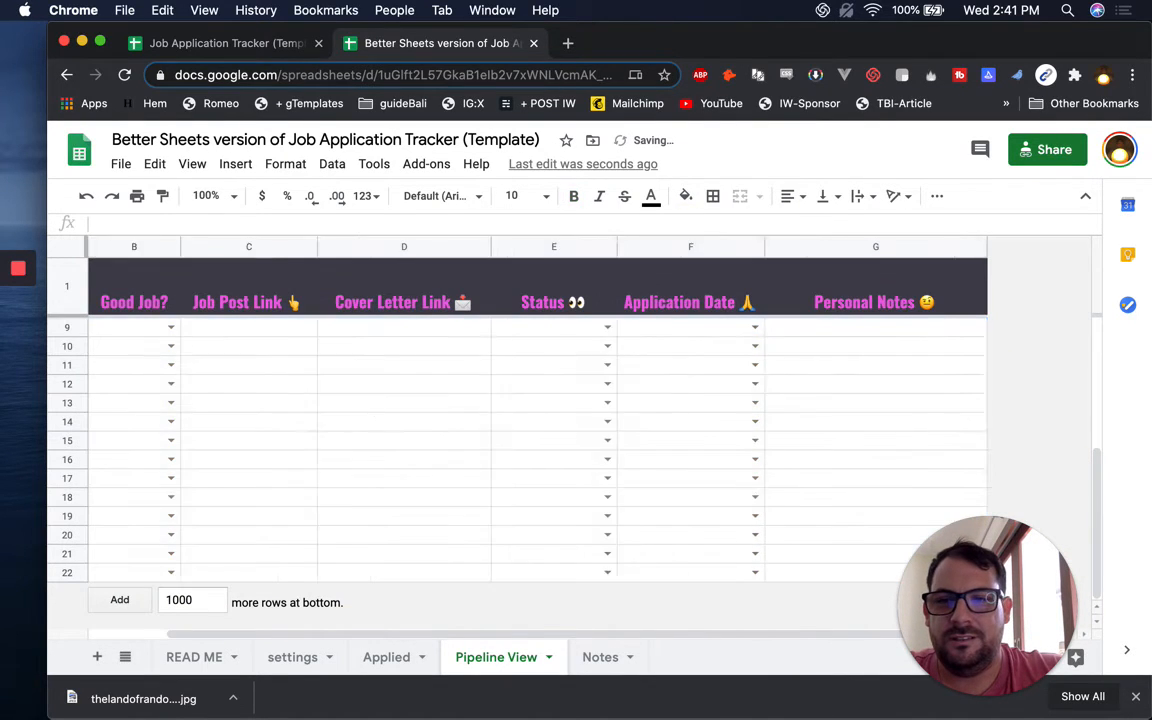
pyautogui.press('super+a')
pyautogui.press('Up')
pyautogui.press('Down')
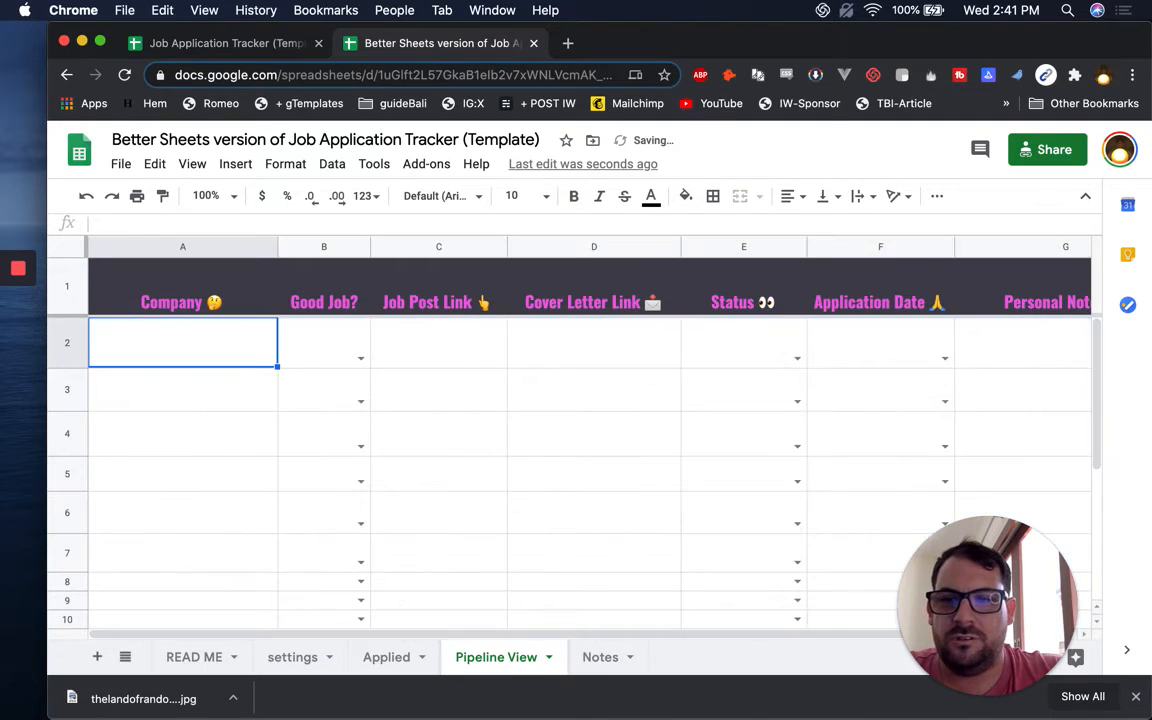
pyautogui.press('super+shift+Right')
pyautogui.press('super+shift+Down')
pyautogui.press('super+v')
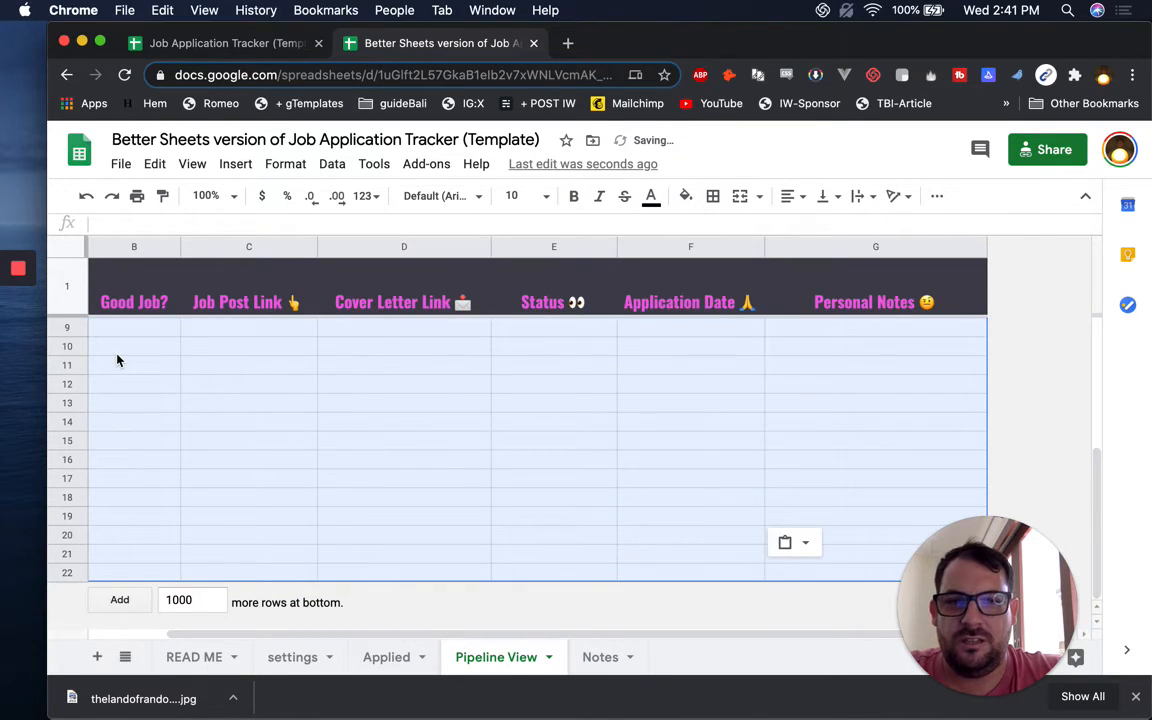
pyautogui.press('Up')
pyautogui.press('Down')
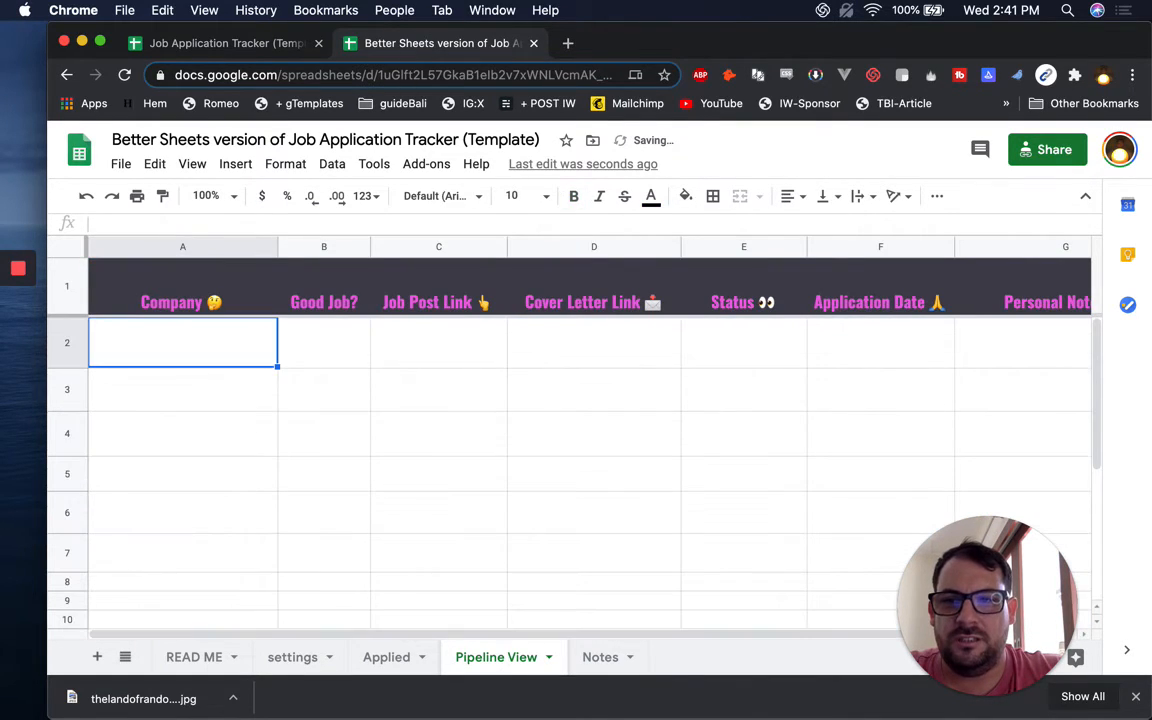
pyautogui.click(177, 294)
pyautogui.press('super+Right')
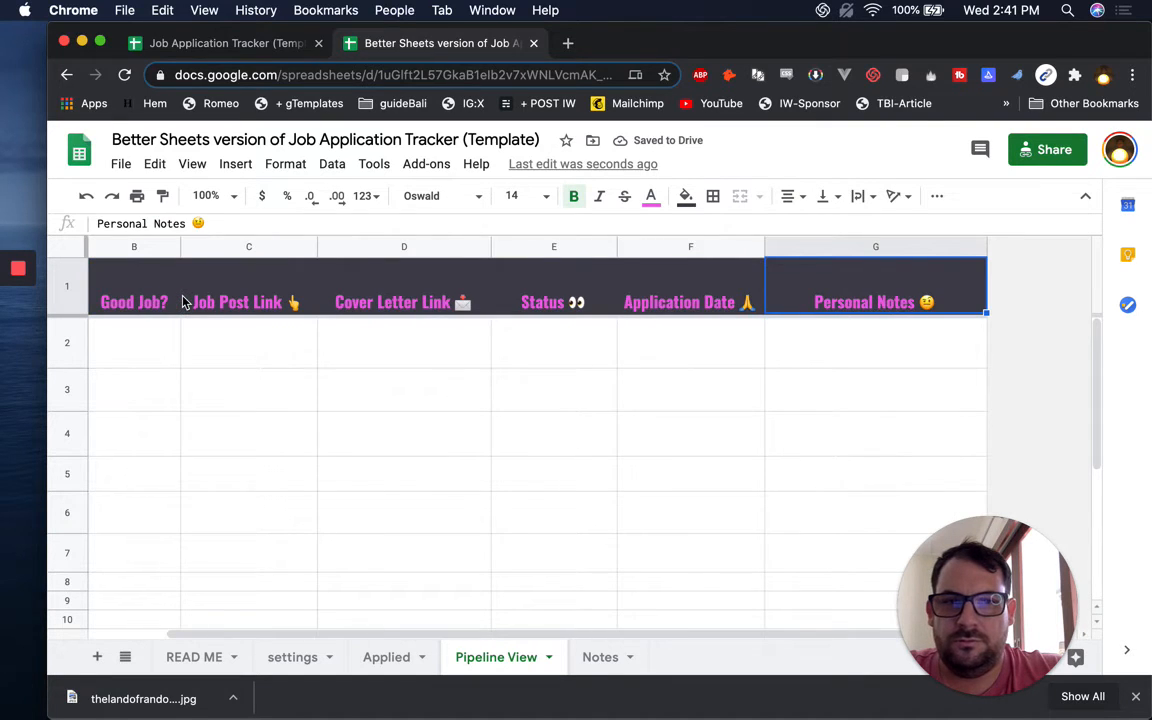
pyautogui.press('Left')
pyautogui.press('Left')
pyautogui.press('super+Left')
# Clear the header labels and copy the status list from the settings sheet
pyautogui.press('super+shift+Right')
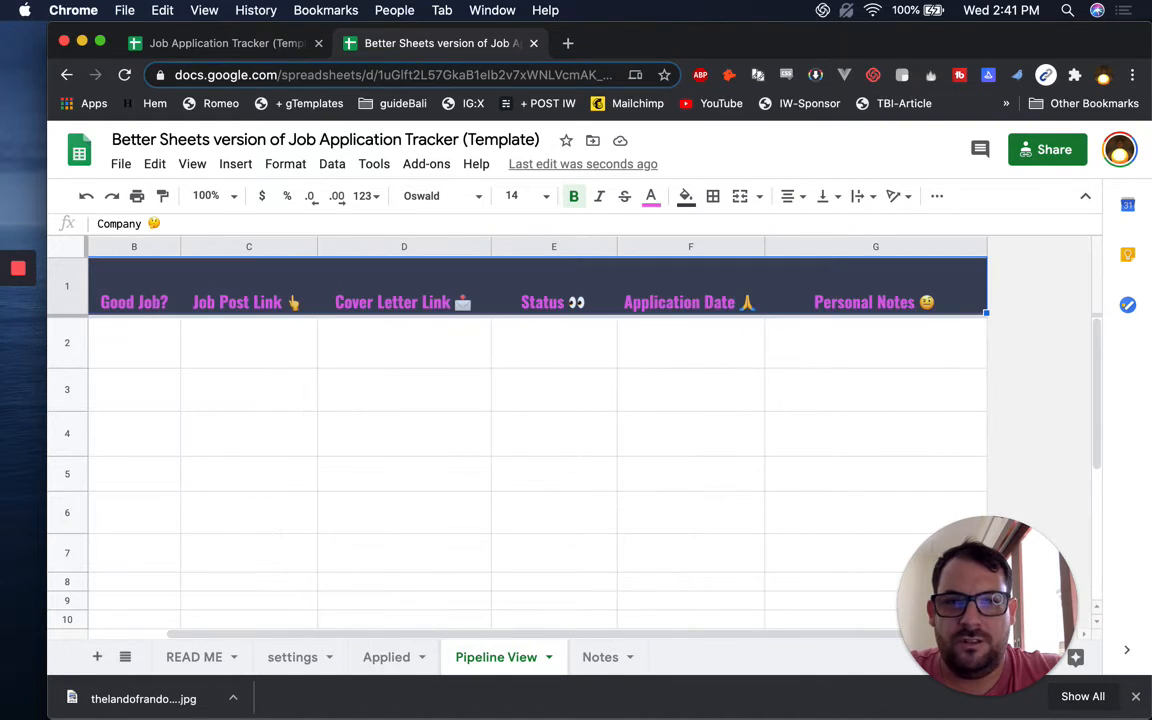
pyautogui.press('BackSpace')
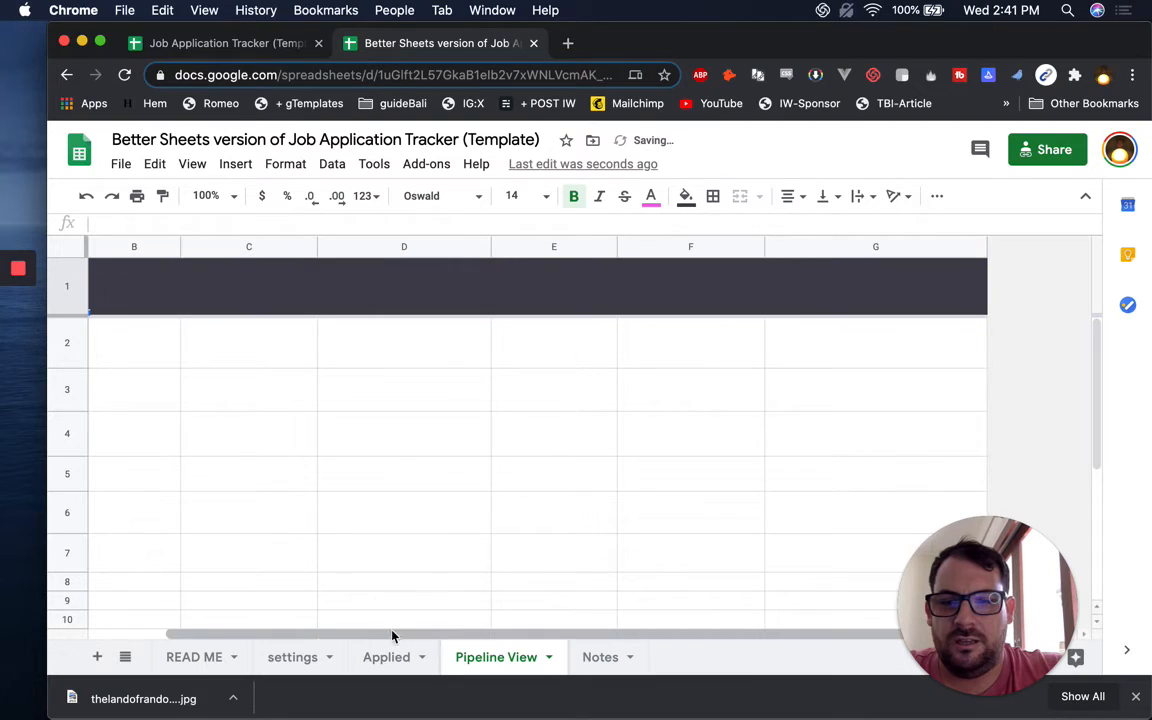
pyautogui.click(307, 655)
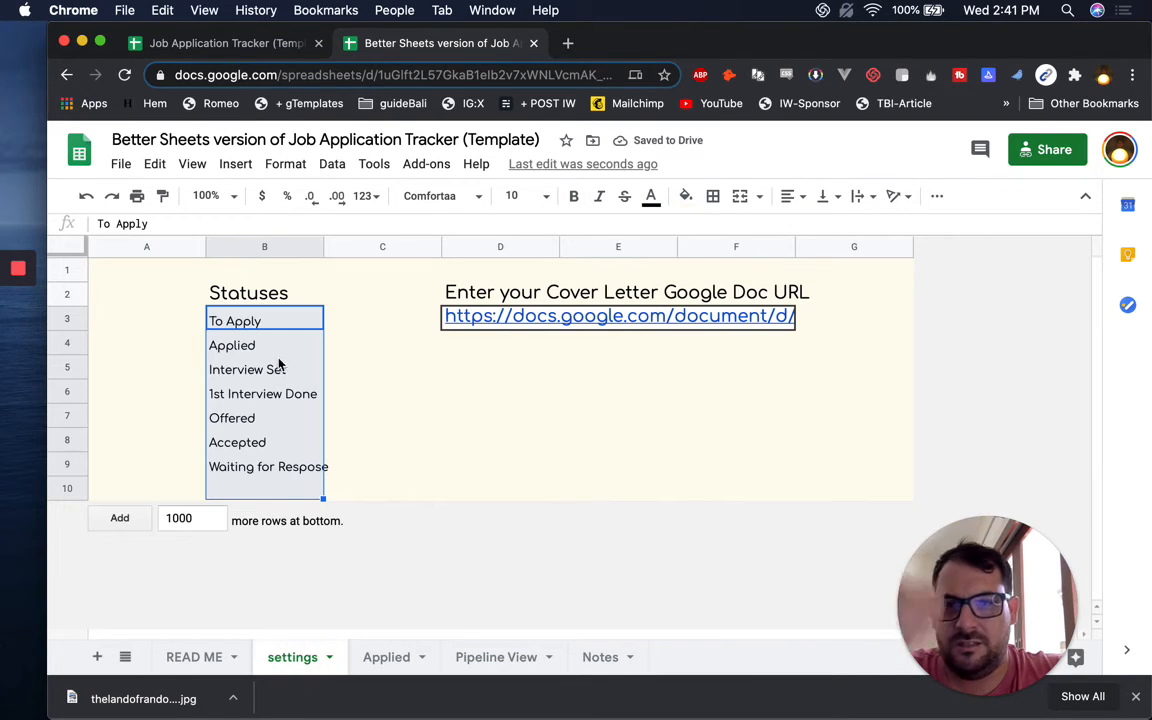
pyautogui.moveTo(292, 321); pyautogui.dragTo(303, 468)
pyautogui.hotkey('ctrl', 'c')
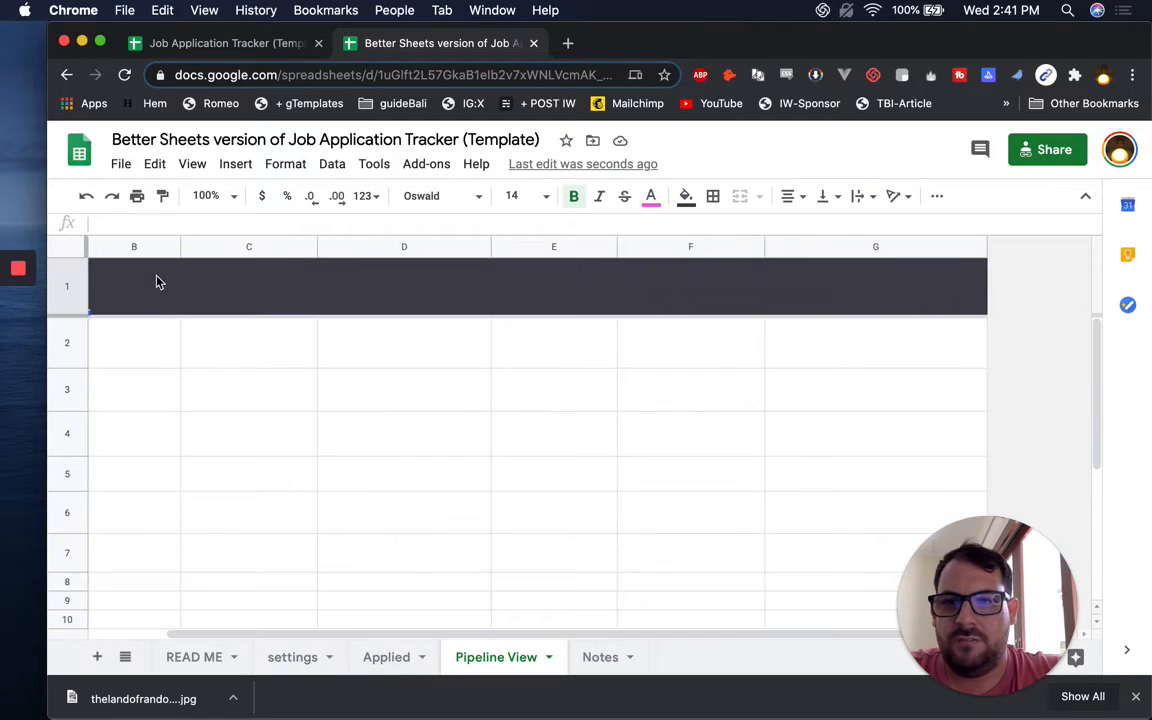
# Try pasting the statuses transposed into the header row and column A, undoing each attempt
pyautogui.click(154, 283)
pyautogui.rightClick(154, 283)
pyautogui.moveTo(254, 272)
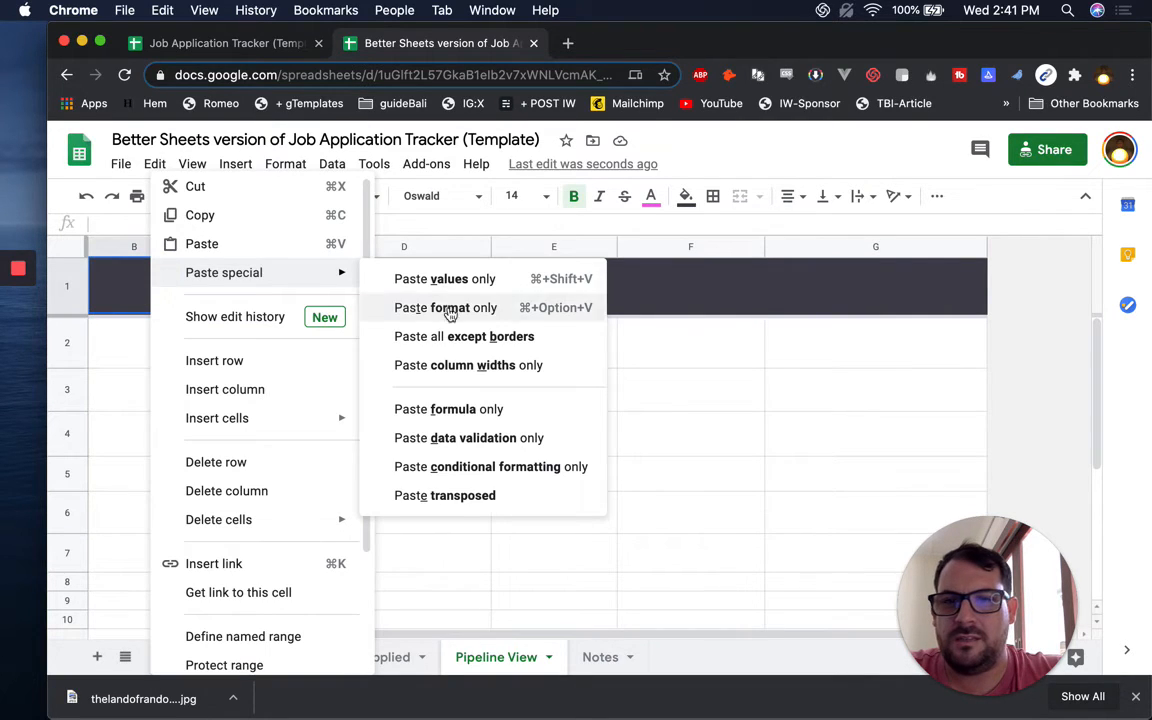
pyautogui.click(458, 496)
pyautogui.hscroll(-3, 286, 401)
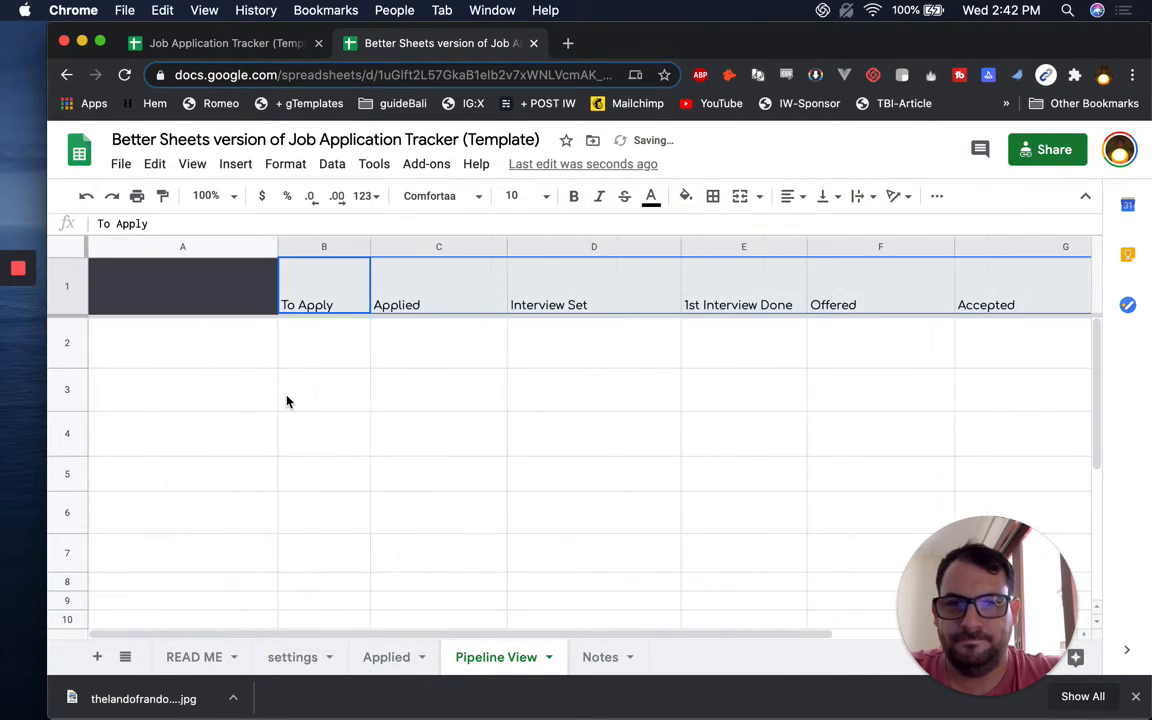
pyautogui.press('super+z')
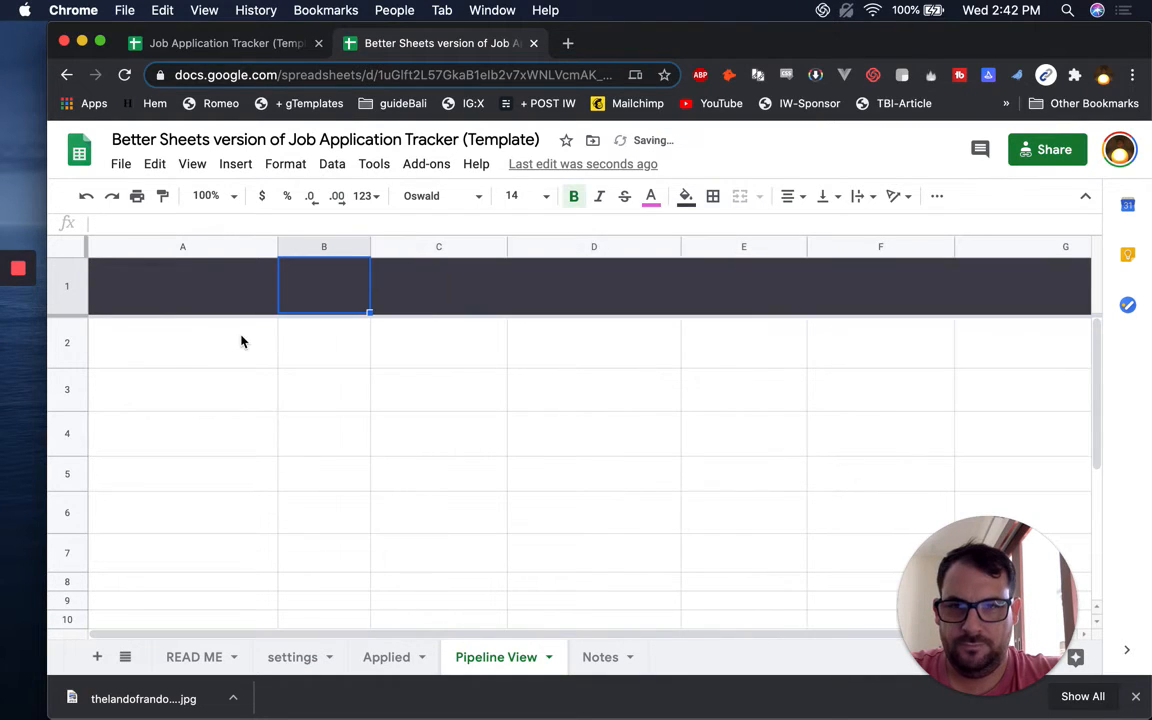
pyautogui.click(160, 344)
pyautogui.press('super+v')
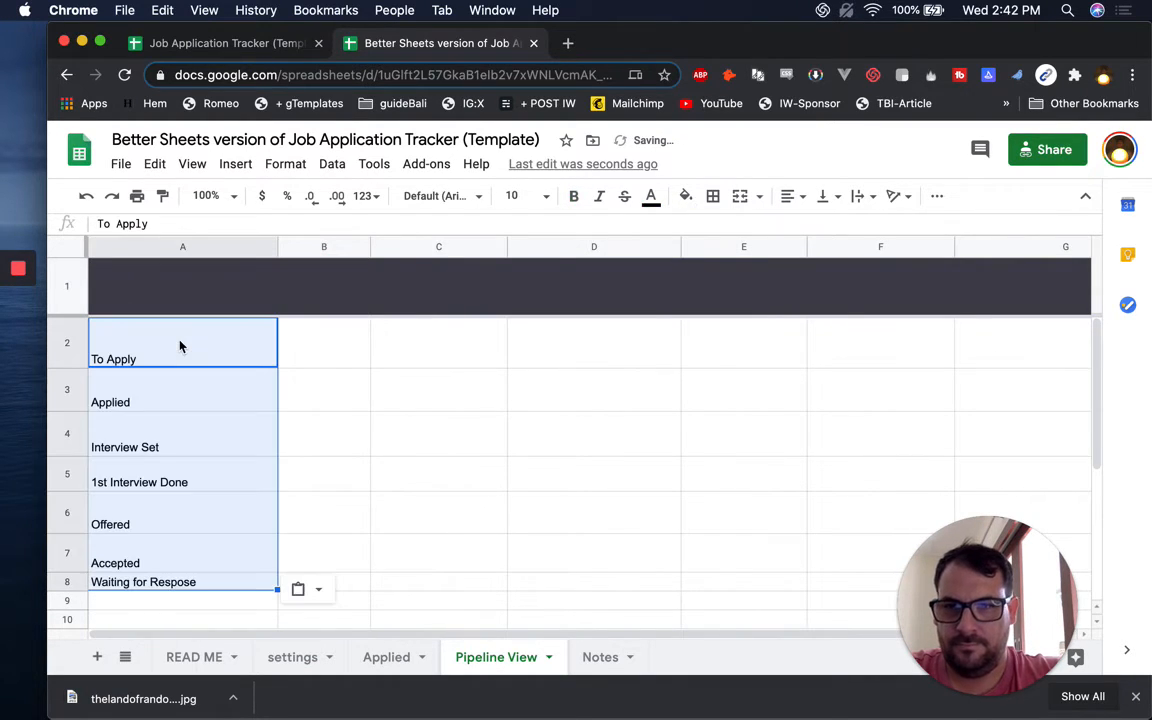
pyautogui.rightClick(181, 345)
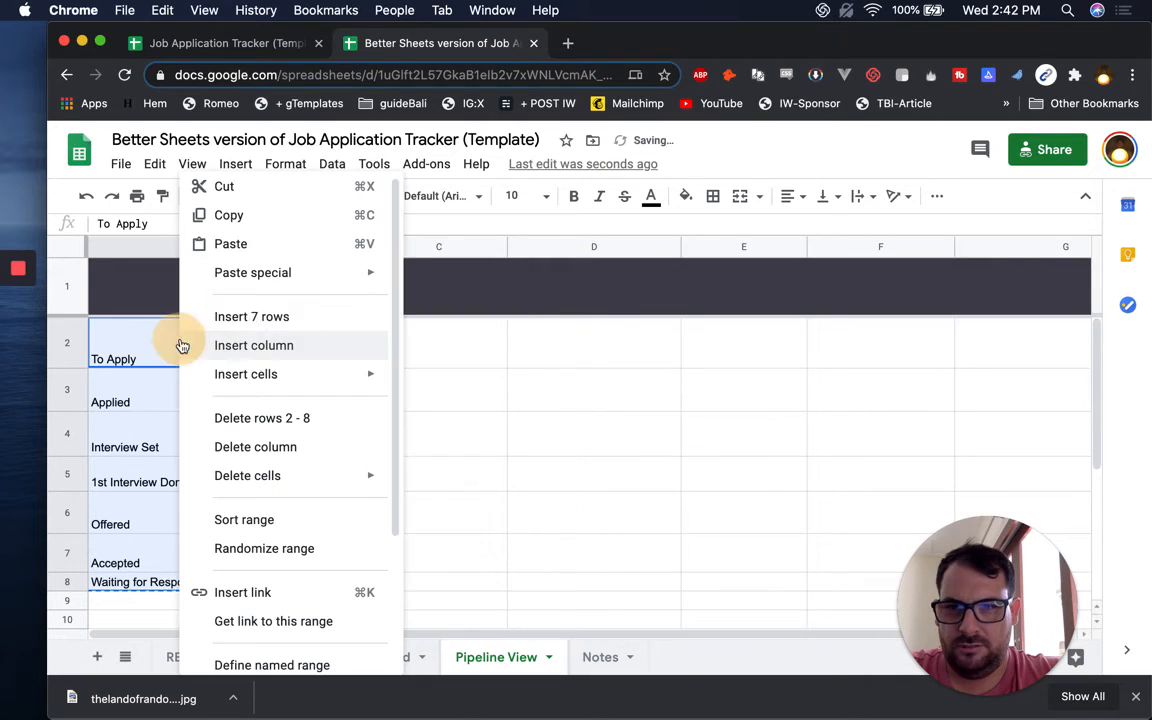
pyautogui.moveTo(288, 272)
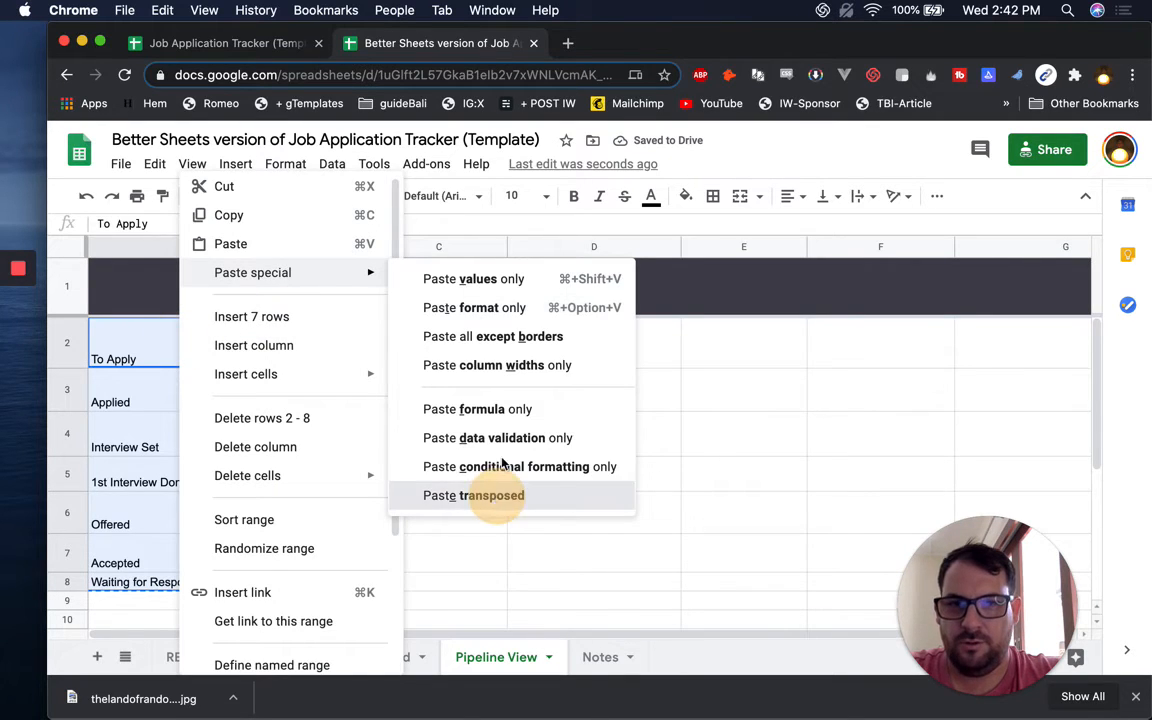
pyautogui.click(455, 495)
pyautogui.press('super+z')
pyautogui.press('super+z')
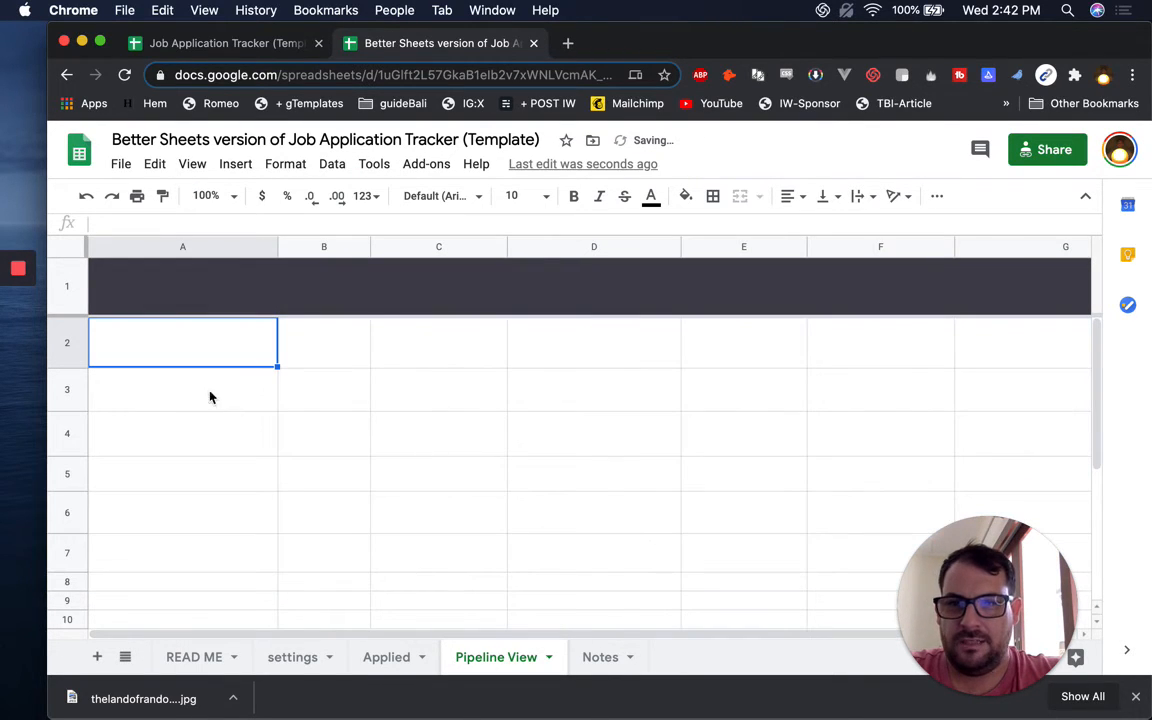
# Recopy the statuses from settings and paste them transposed across row 2
pyautogui.rightClick(200, 353)
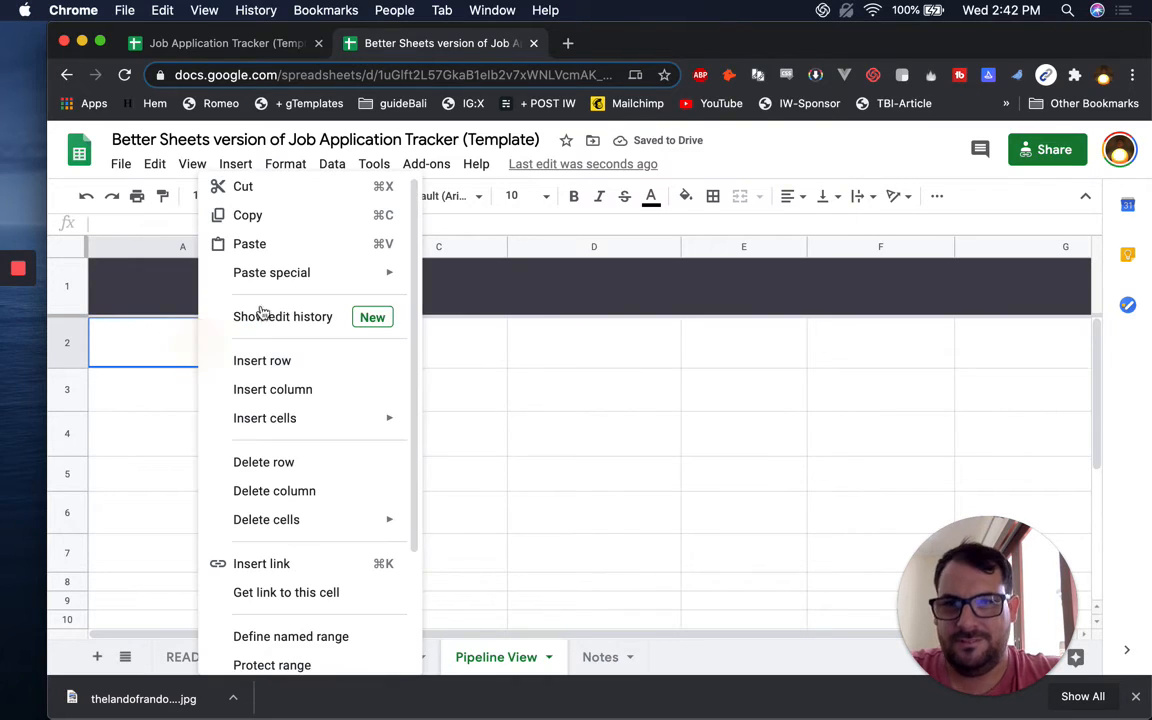
pyautogui.moveTo(383, 272)
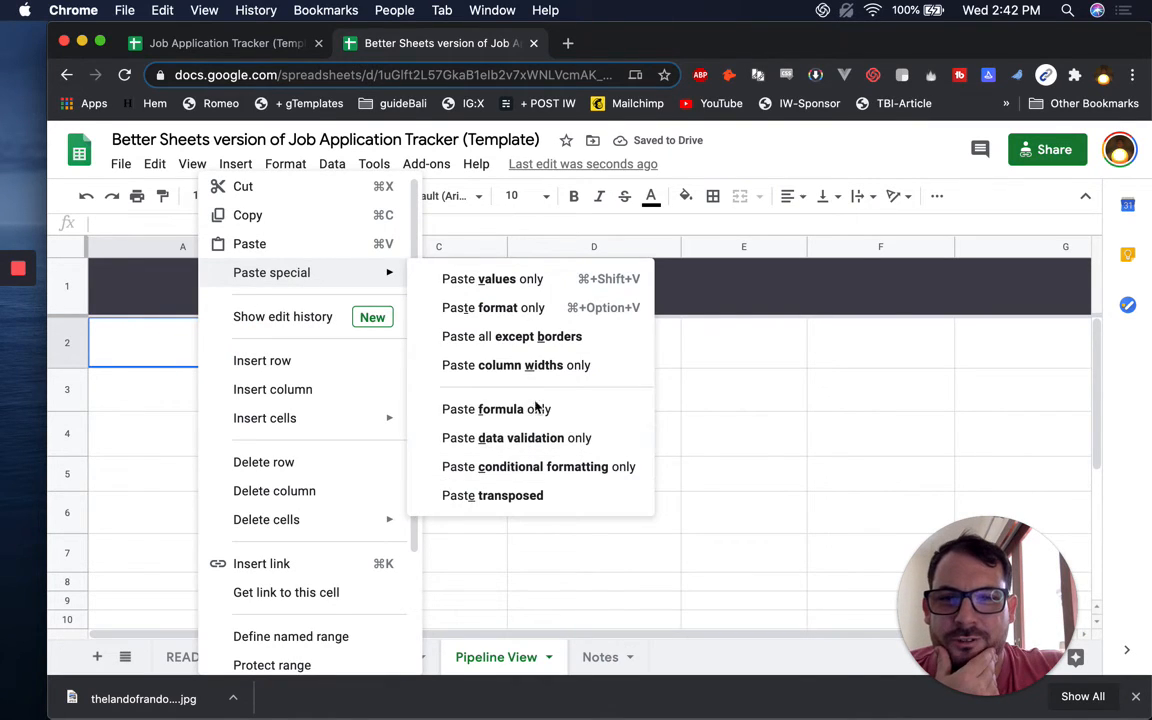
pyautogui.click(532, 494)
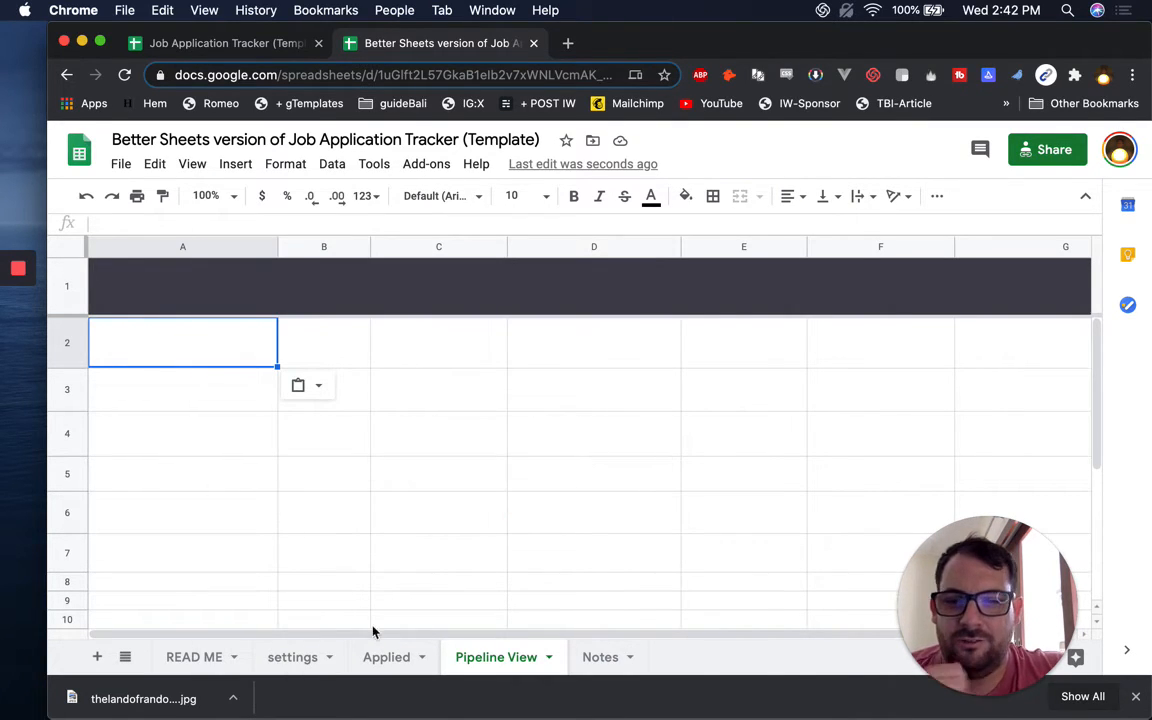
pyautogui.click(308, 657)
pyautogui.press('super+c')
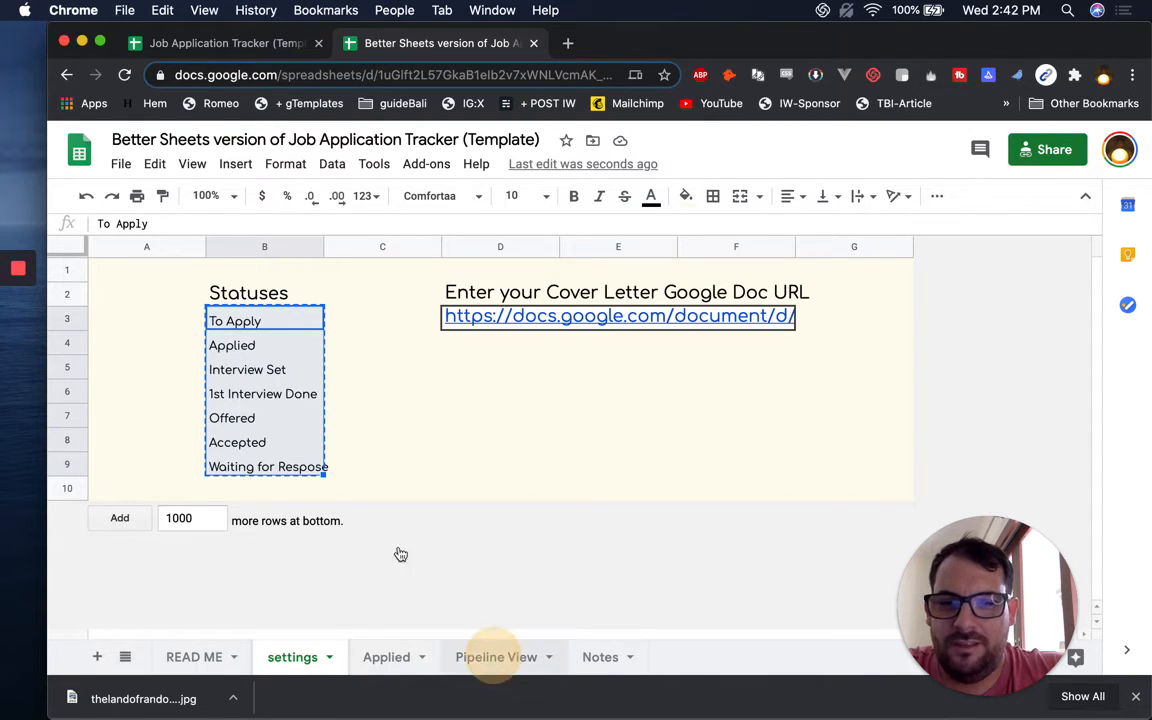
pyautogui.rightClick(172, 360)
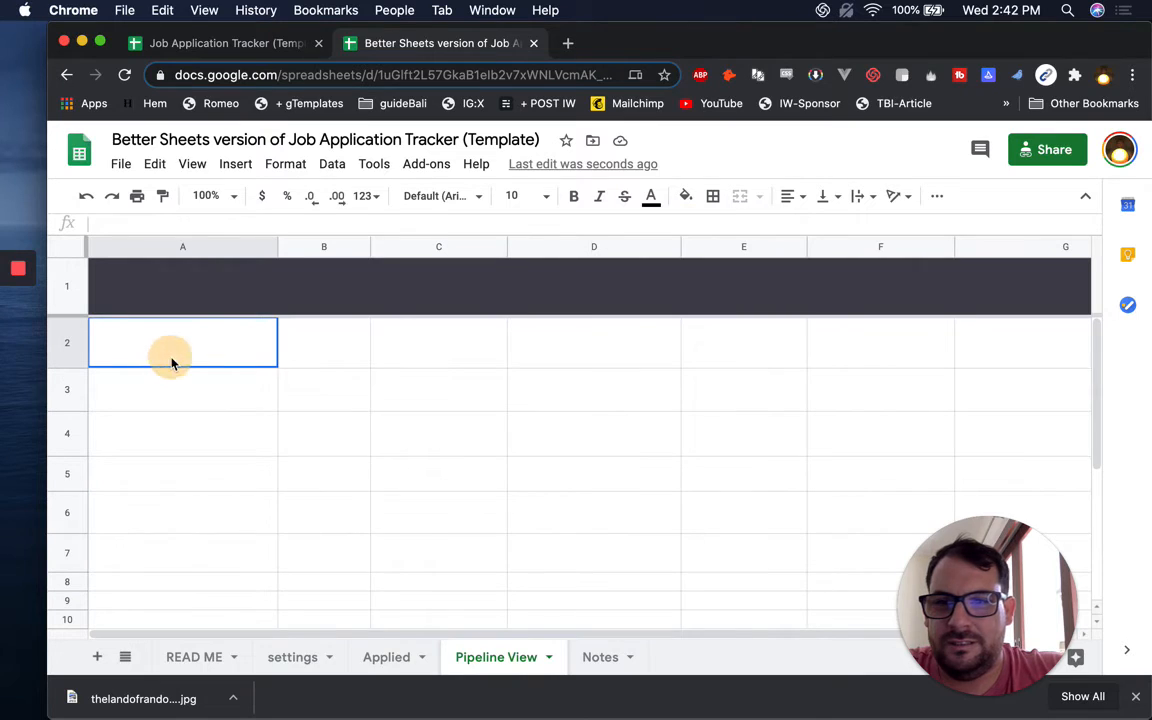
pyautogui.scroll(-3, 228, 580)
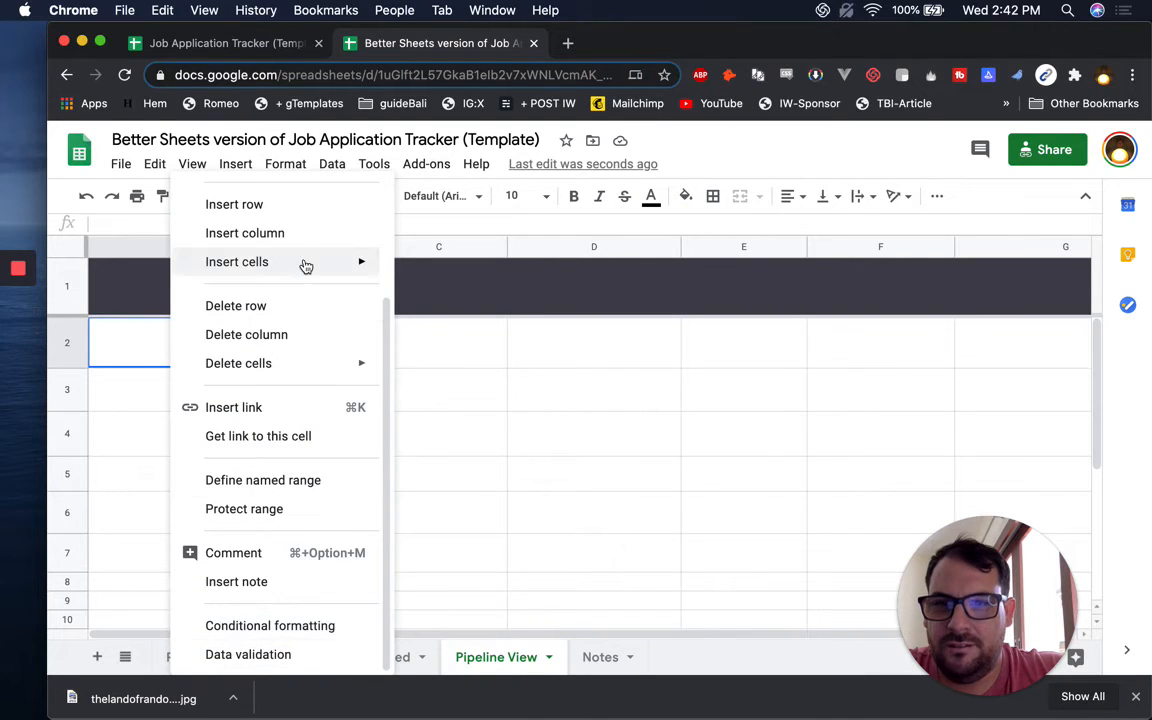
pyautogui.scroll(3, 310, 275)
pyautogui.moveTo(300, 278)
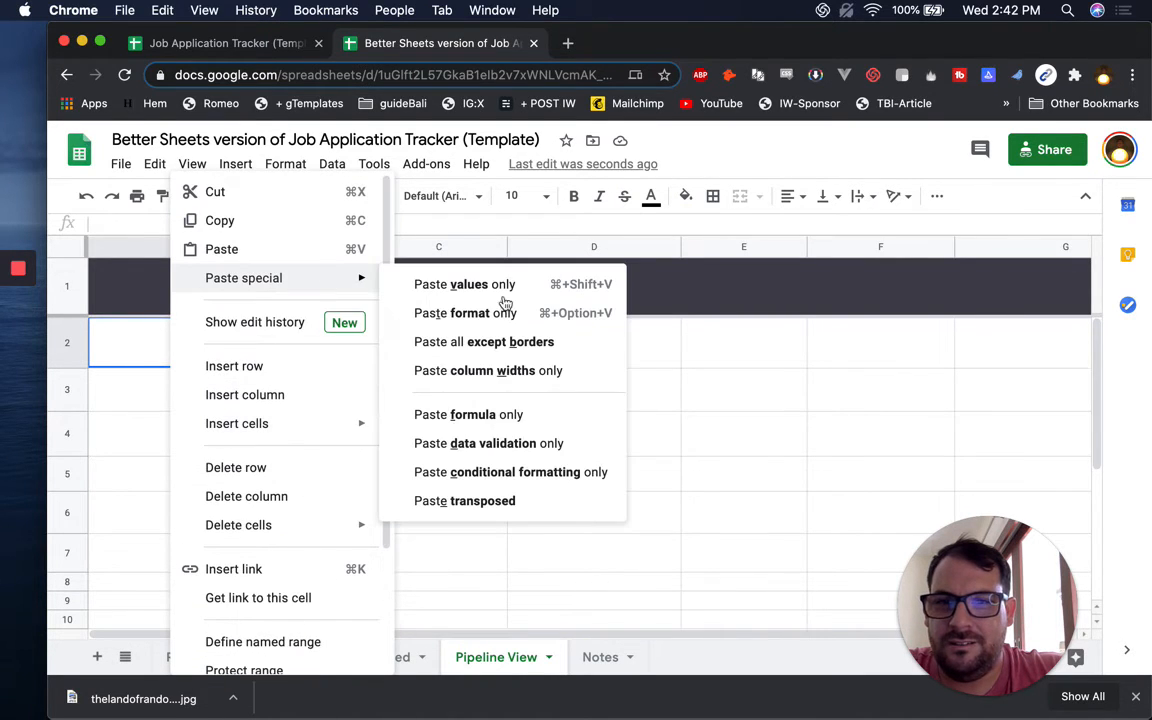
pyautogui.click(501, 500)
# Paste the seven statuses as plain values into header row 1
pyautogui.moveTo(840, 347); pyautogui.dragTo(1, 368)
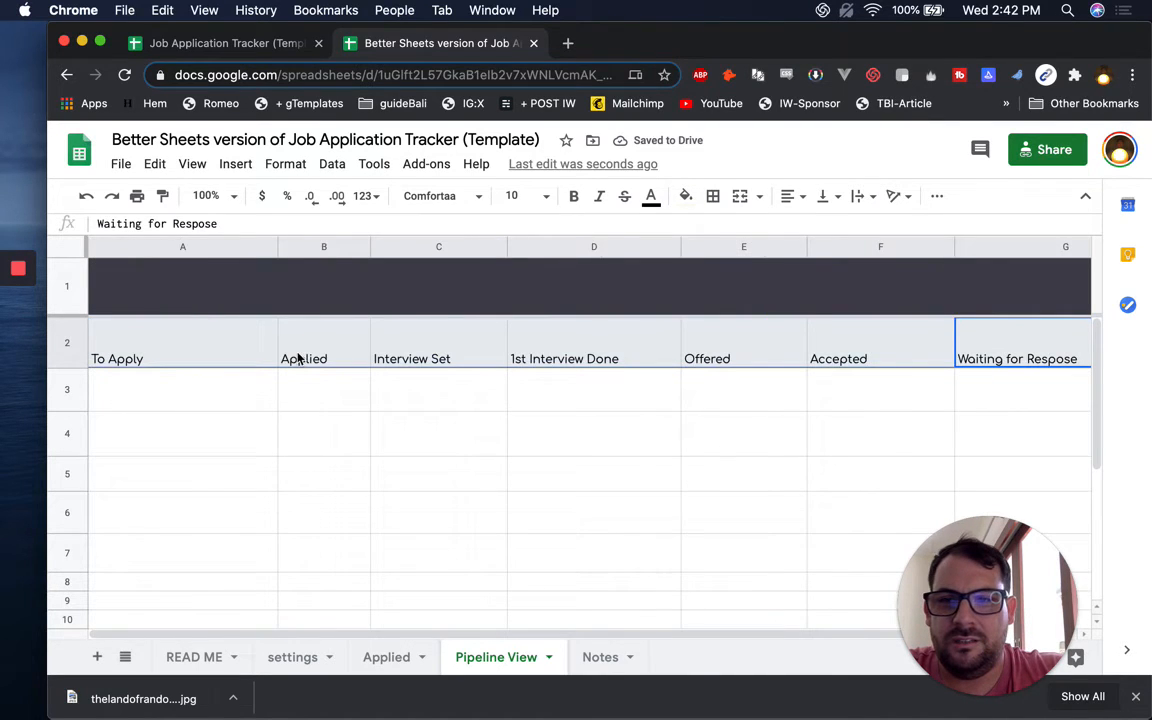
pyautogui.click(229, 349)
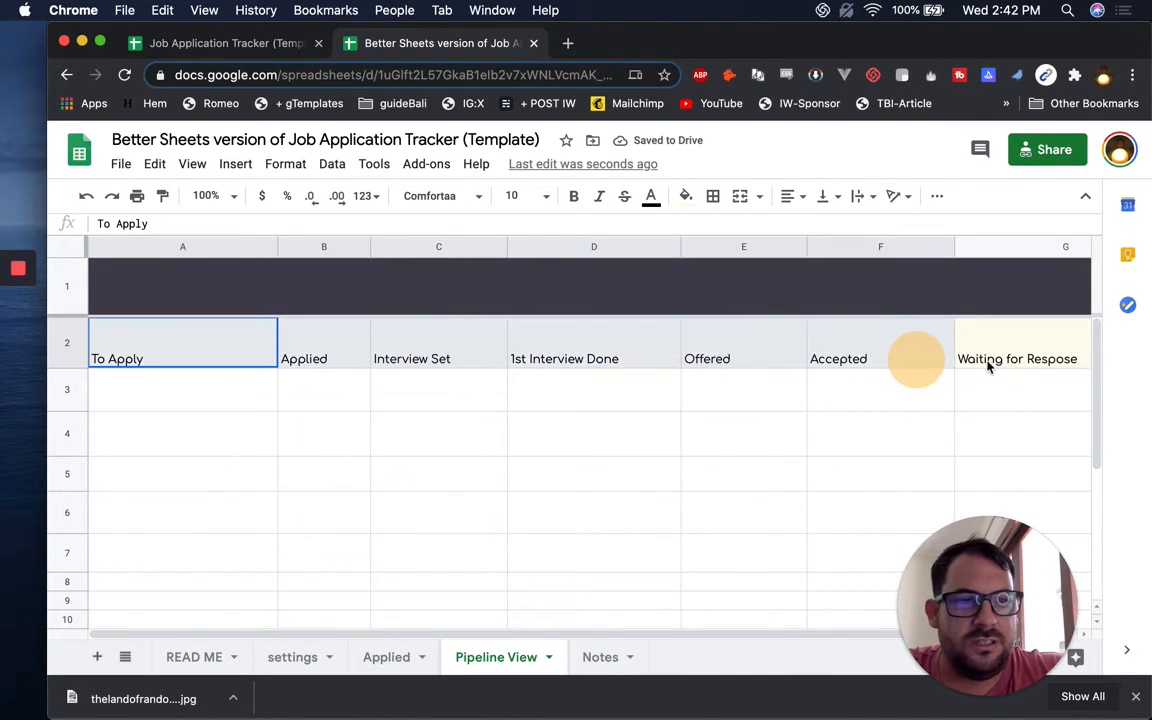
pyautogui.hscroll(2, 1005, 366)
pyautogui.hscroll(-2, 1005, 366)
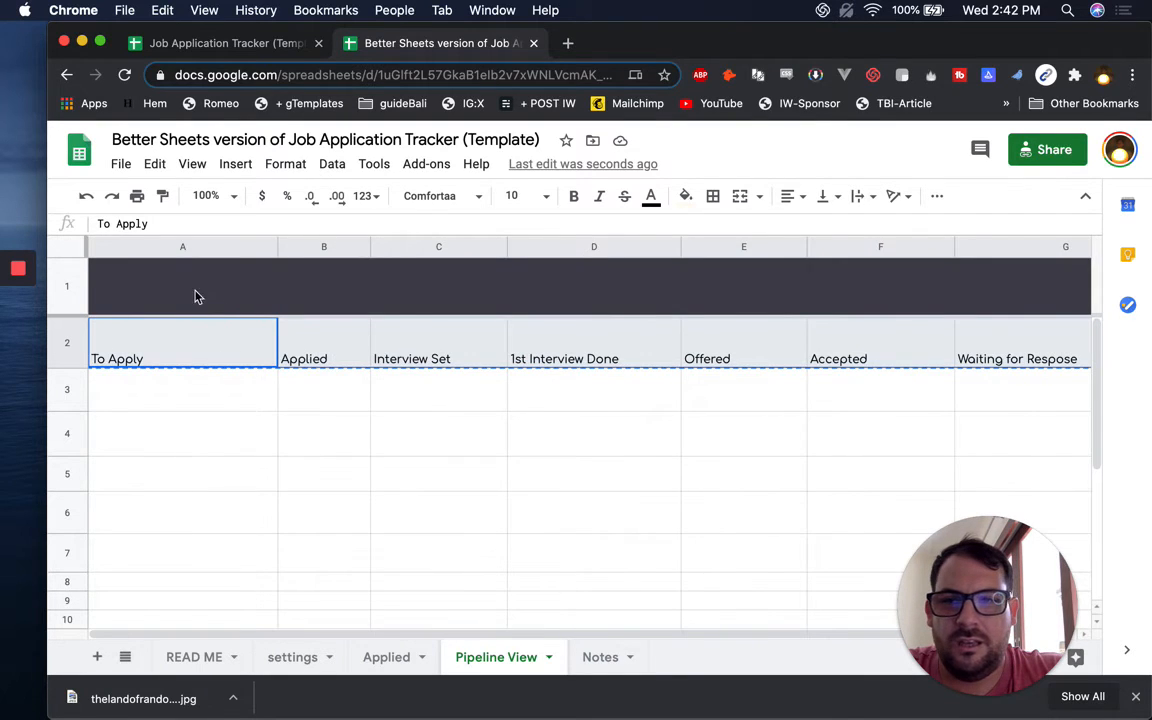
pyautogui.click(192, 292)
pyautogui.press('super+shift+v')
# Delete the duplicate statuses from row 2
pyautogui.click(292, 358)
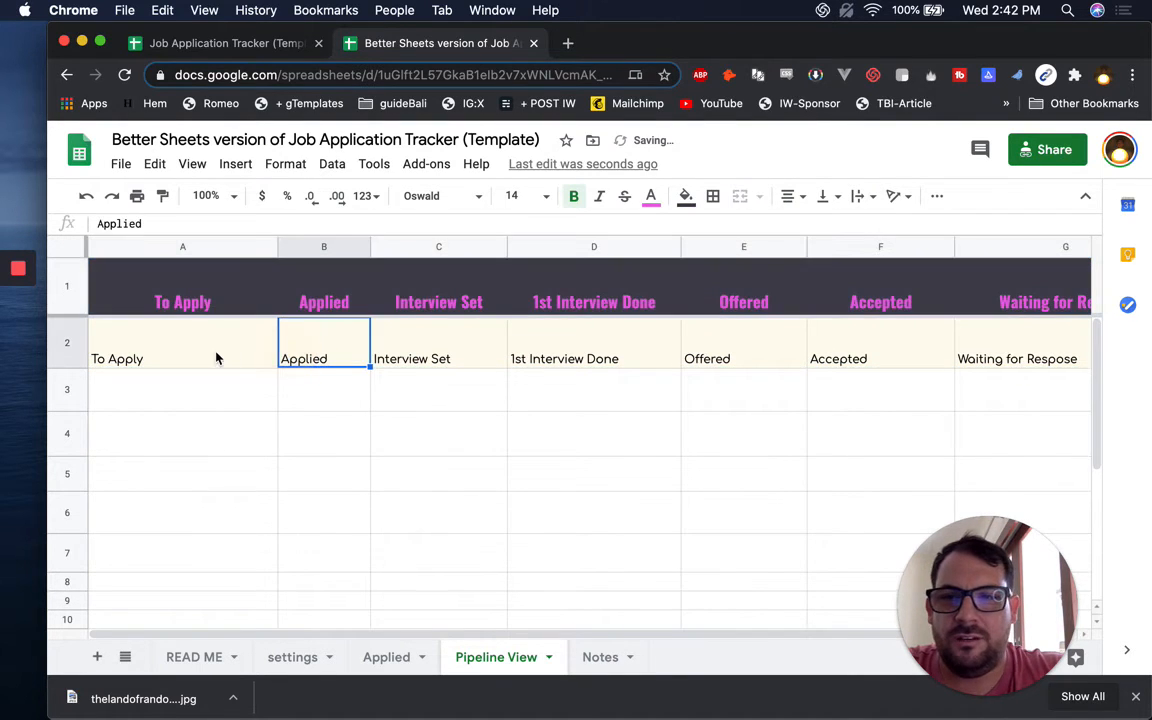
pyautogui.click(216, 357)
pyautogui.press('super+shift+Right')
pyautogui.press('Delete')
pyautogui.press('Left')
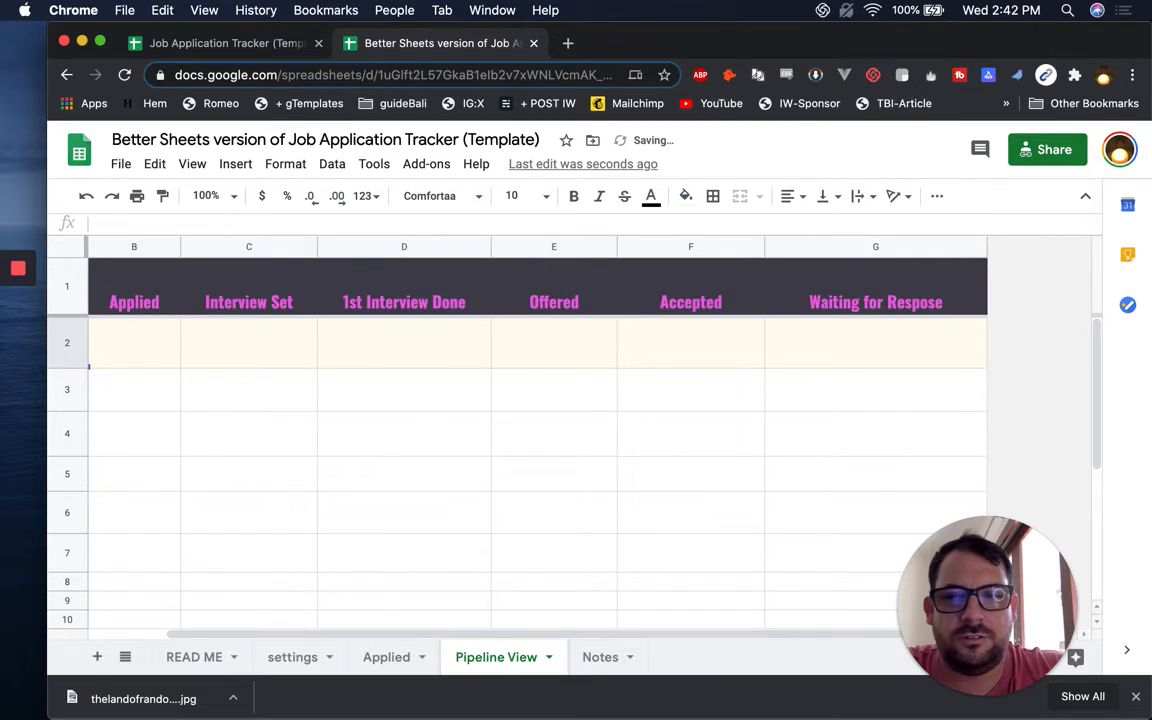
pyautogui.press('Up')
pyautogui.press('Down')
# Copy row 2's cream formatting to every row below and check the result
pyautogui.press('super+c')
pyautogui.press('super+shift+Right')
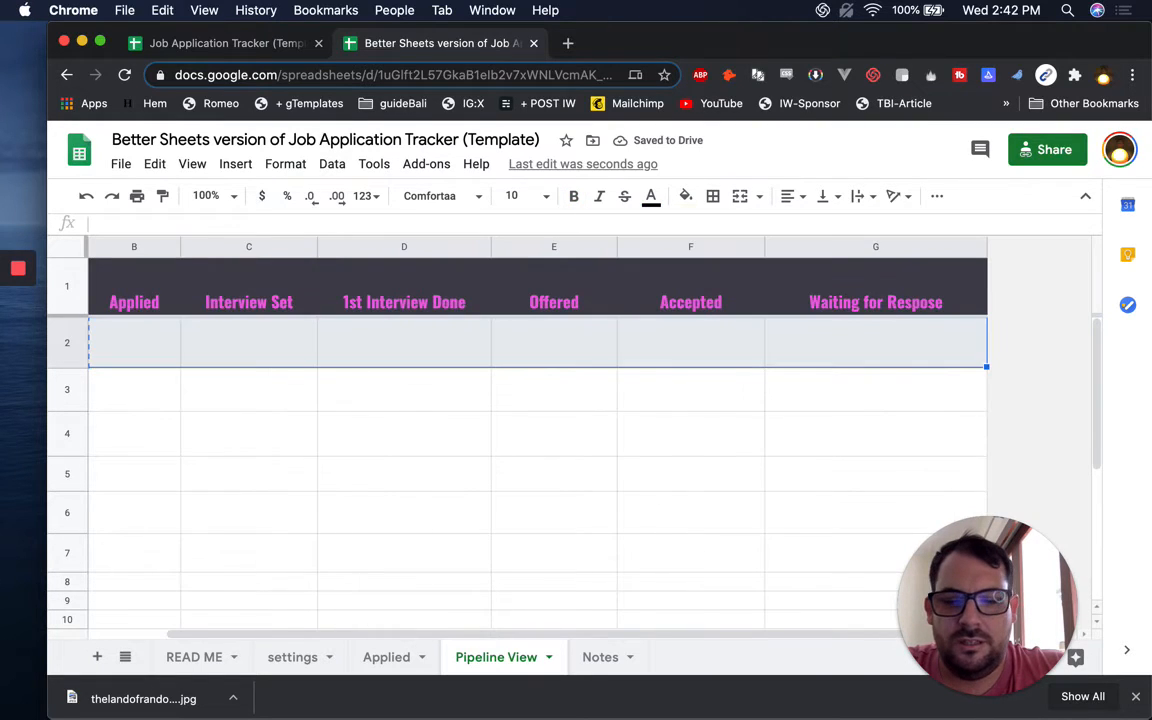
pyautogui.press('super+shift+Down')
pyautogui.press('super+v')
pyautogui.press('super+Up')
pyautogui.press('Down')
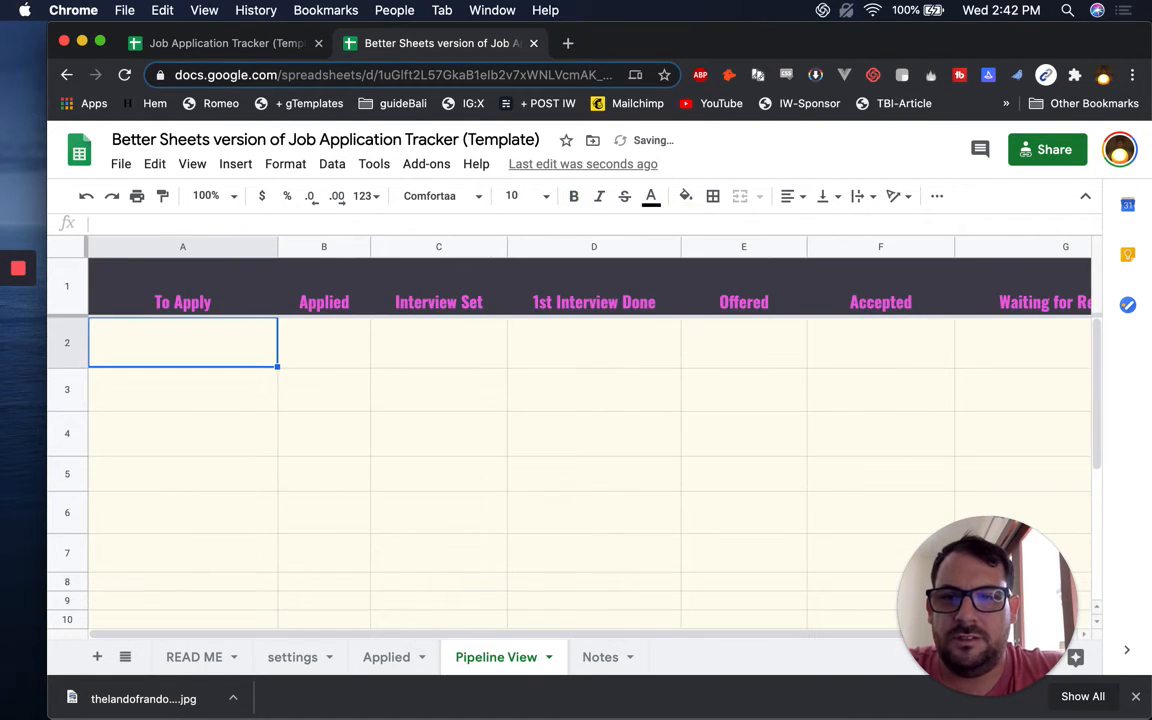
pyautogui.press('Up')
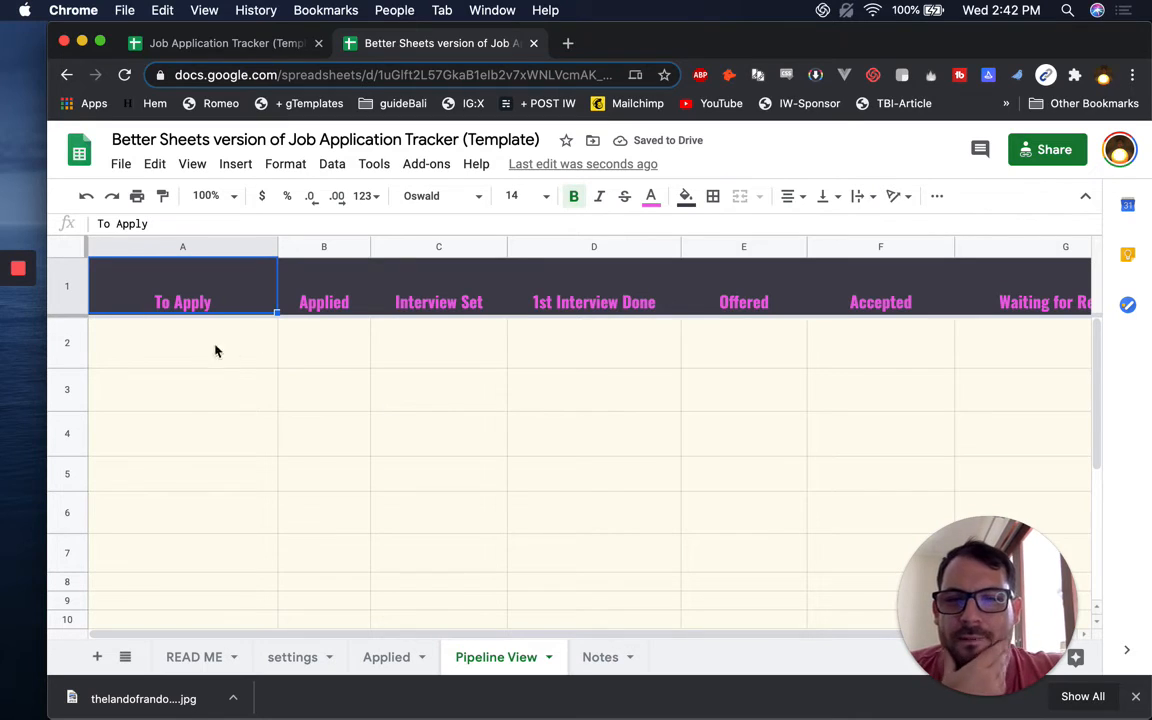
pyautogui.click(185, 345)
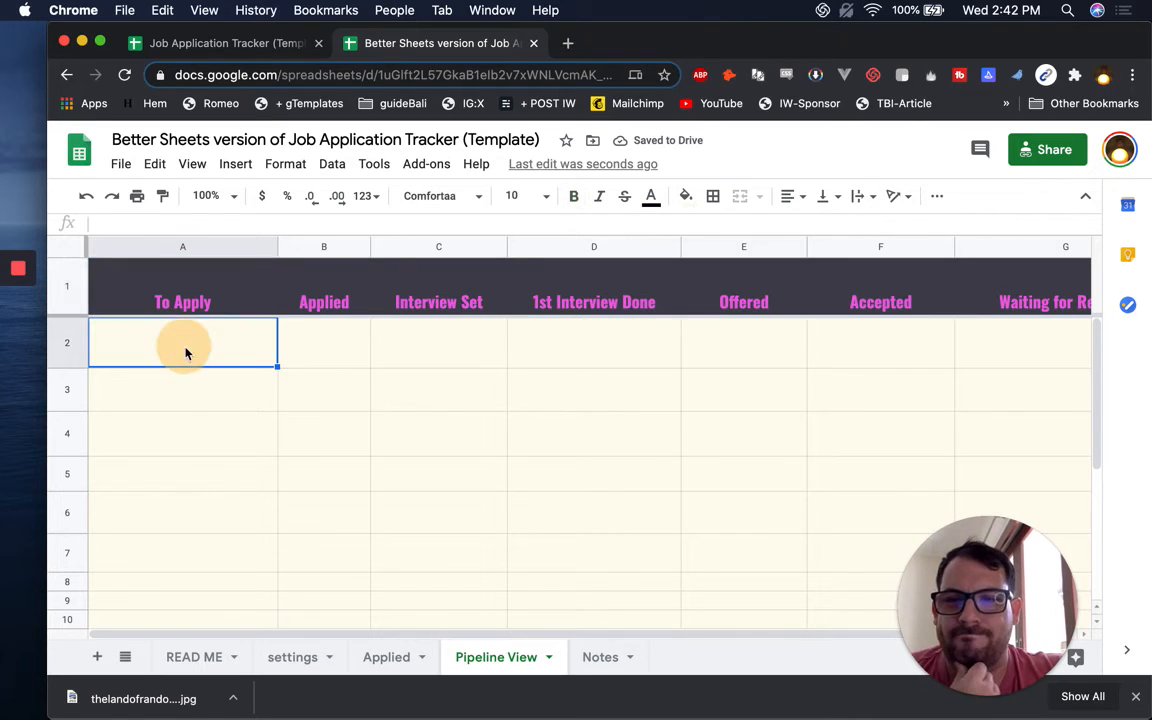
# On Applied, enter company1 in A3 and company2 in A4
pyautogui.click(379, 658)
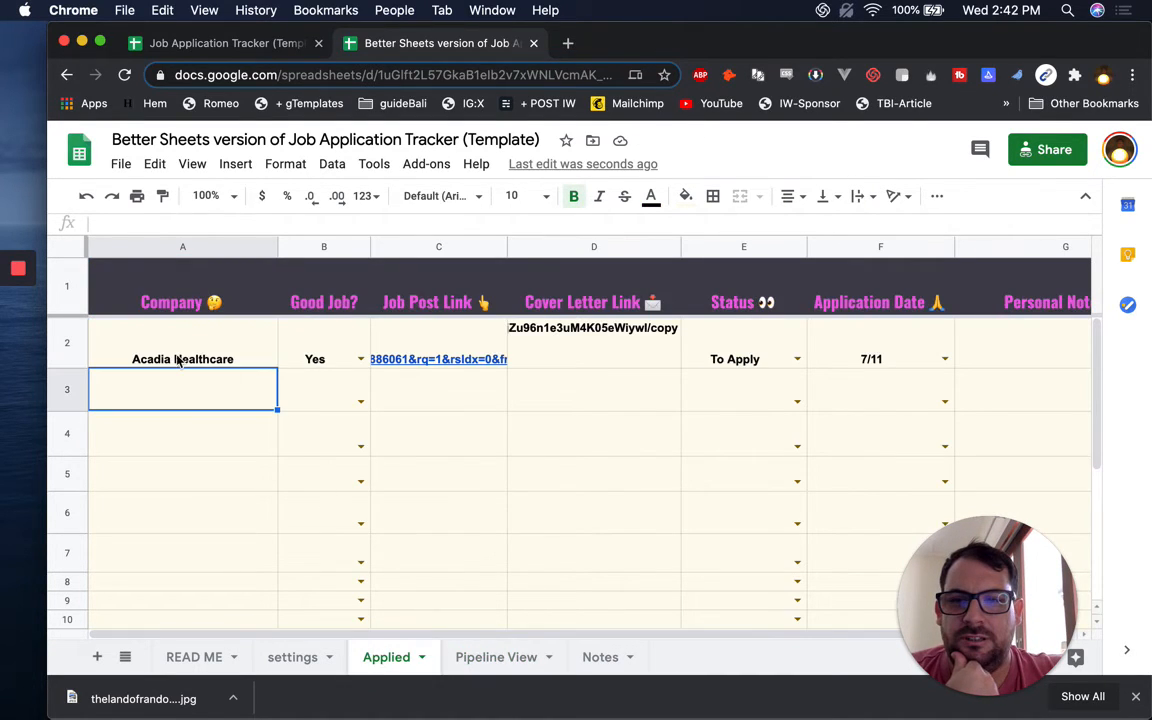
pyautogui.write('company1')
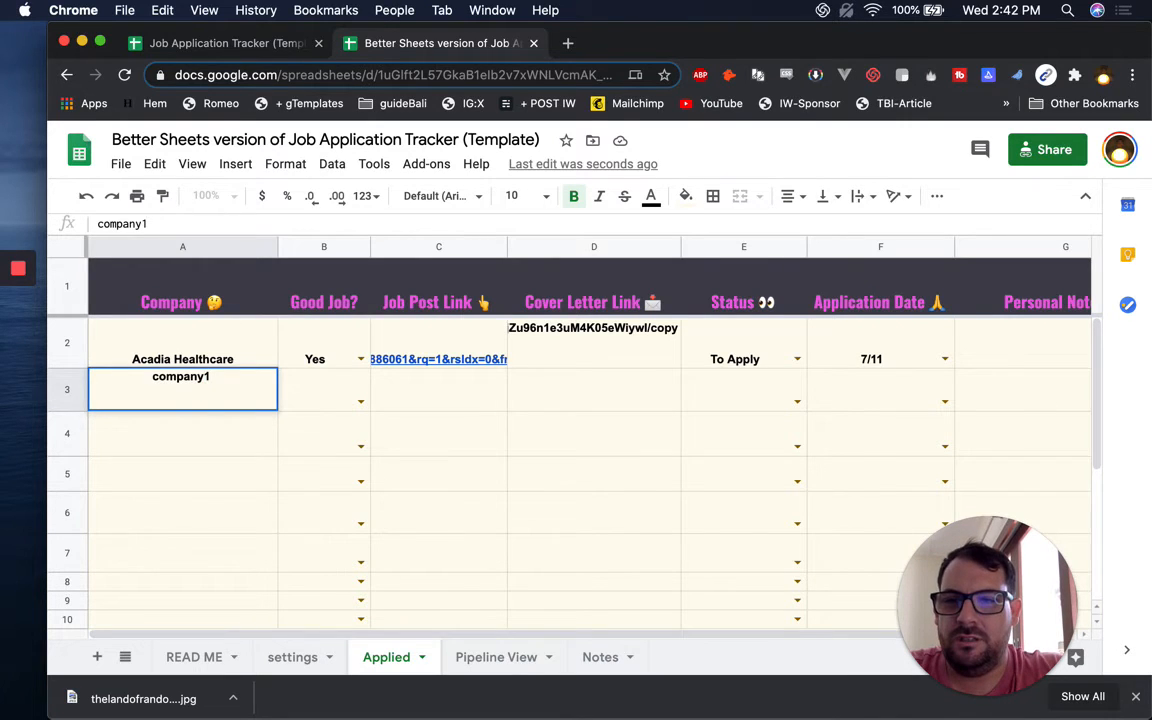
pyautogui.press('Return')
pyautogui.press('Up')
pyautogui.press('super+c')
pyautogui.press('Down')
pyautogui.press('super+v')
pyautogui.press('Down')
pyautogui.press('super+v')
pyautogui.press('Down')
pyautogui.press('super+v')
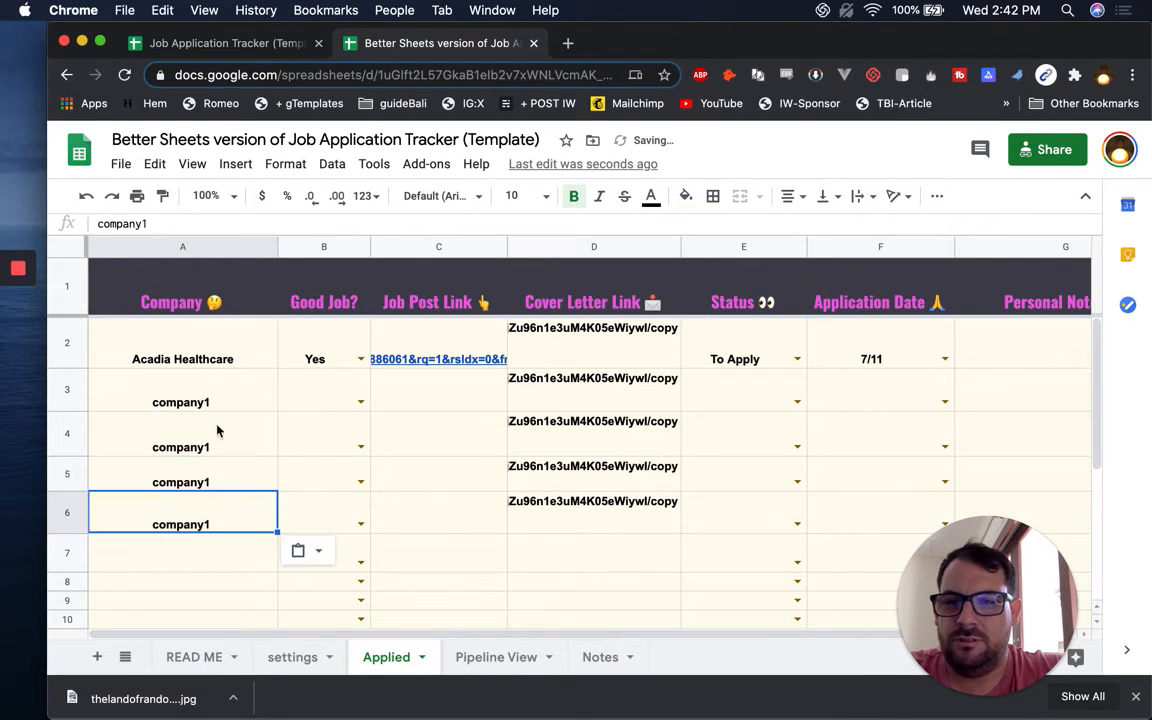
pyautogui.doubleClick(217, 430)
pyautogui.write('2')
pyautogui.press('BackSpace')
pyautogui.press('BackSpace')
pyautogui.write('2')
pyautogui.press('Return')
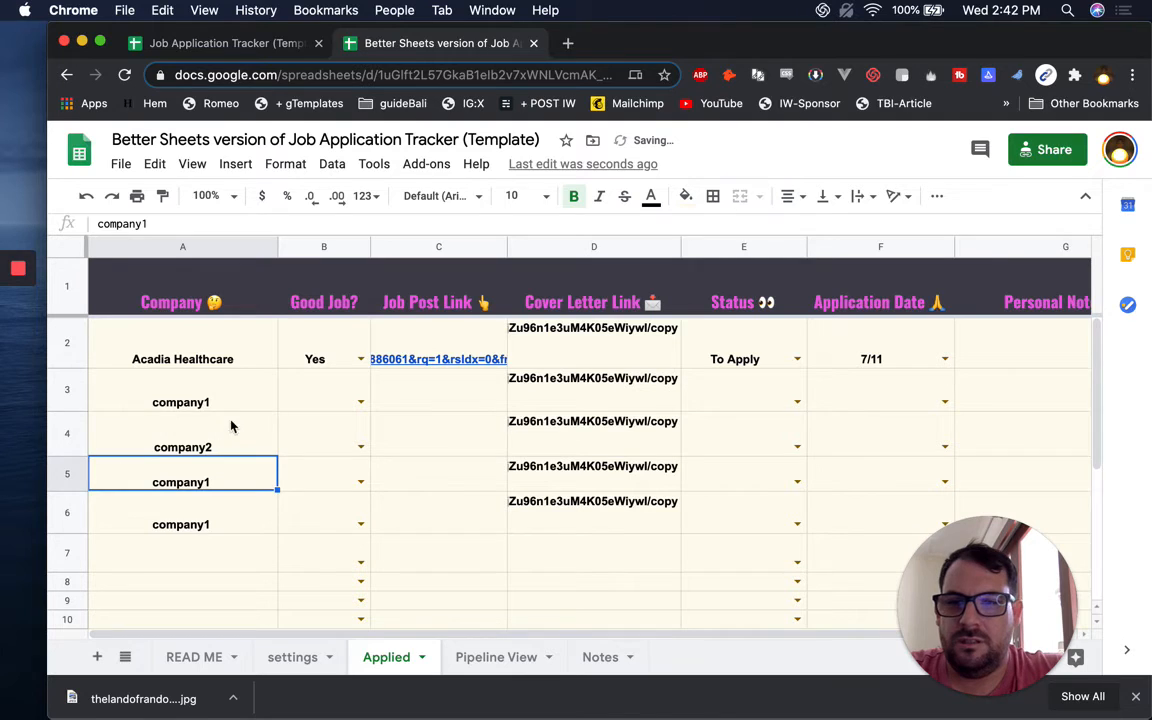
# Fill the company names down to company6 in row 8
pyautogui.moveTo(228, 400); pyautogui.dragTo(242, 450)
pyautogui.scroll(-1, 244, 452)
pyautogui.moveTo(277, 405); pyautogui.dragTo(274, 533)
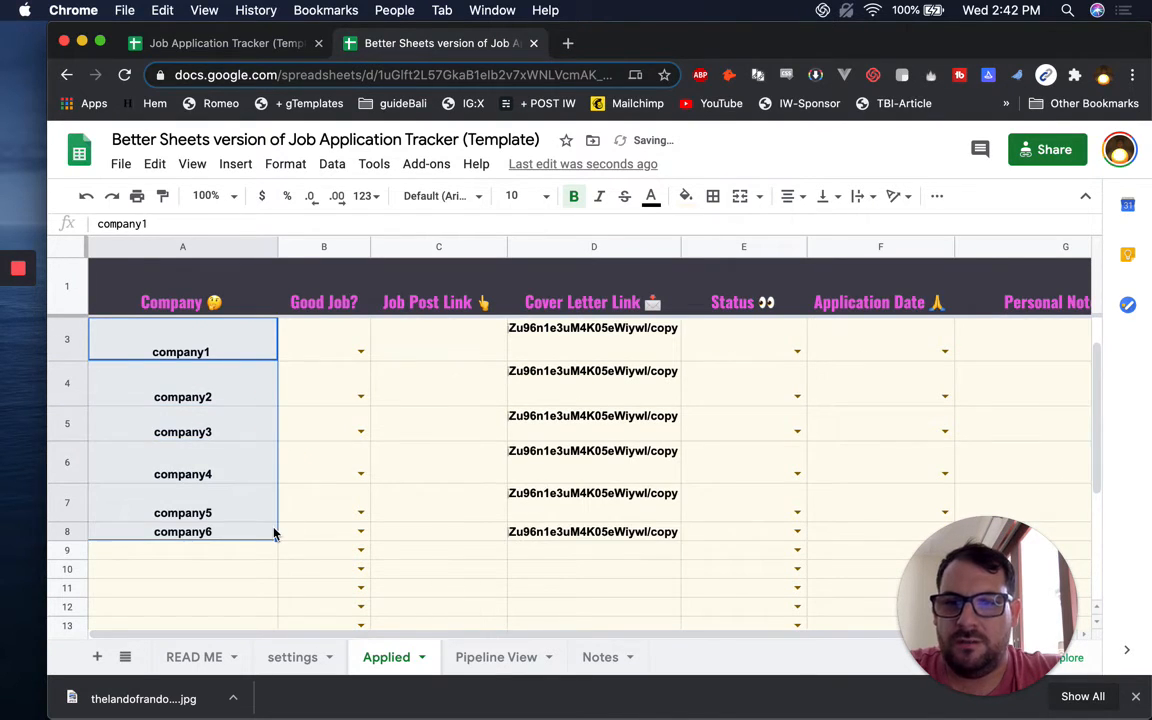
pyautogui.scroll(1, 275, 525)
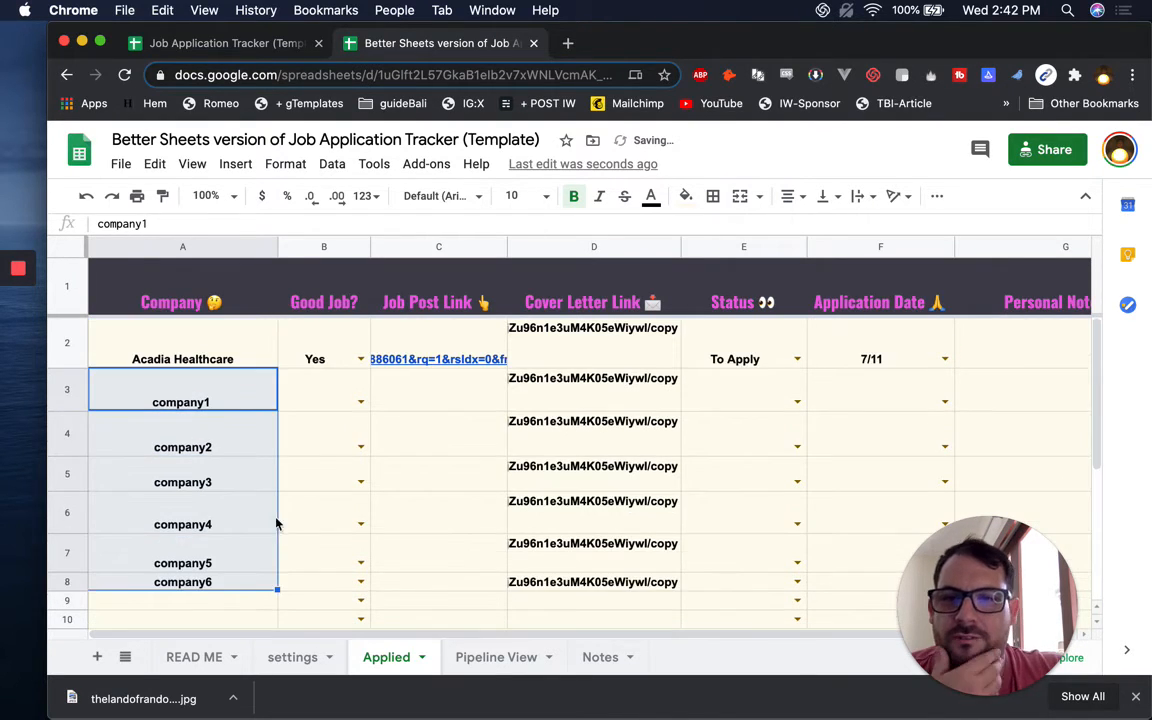
# Set statuses from the dropdowns: Interview Set for row 3, Offered for row 4 and company3
pyautogui.click(795, 401)
pyautogui.click(751, 472)
pyautogui.click(797, 444)
pyautogui.click(737, 551)
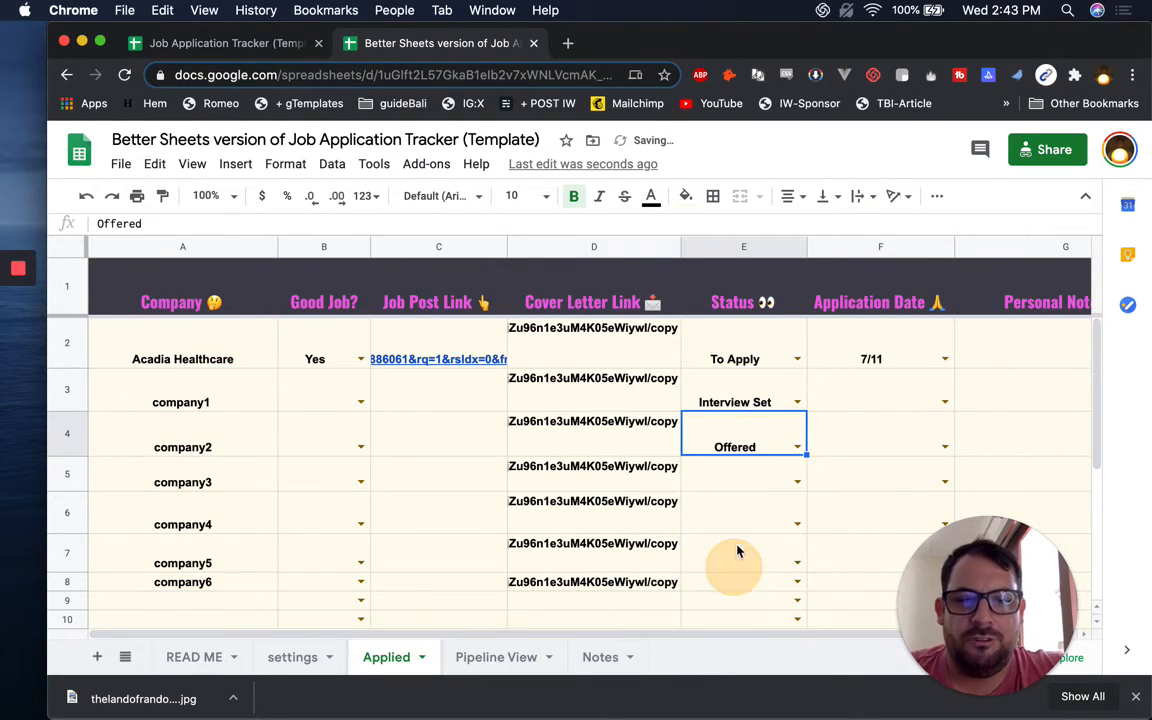
pyautogui.scroll(-5, 737, 548)
pyautogui.scroll(5, 755, 440)
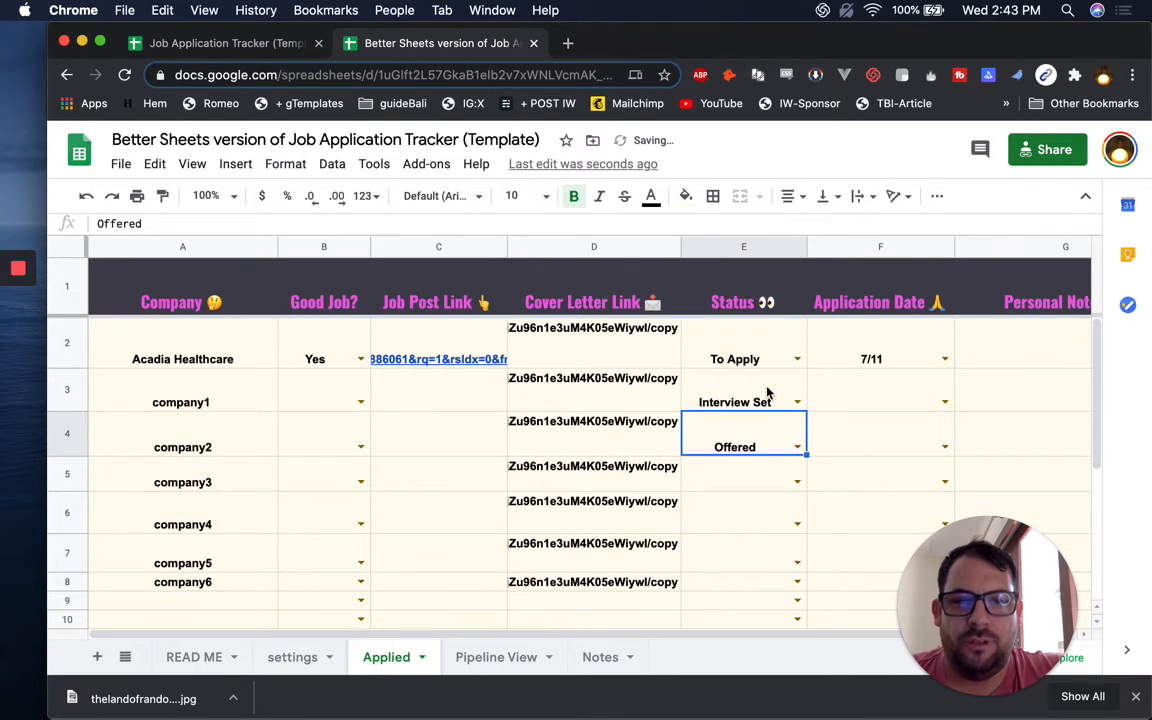
pyautogui.click(790, 401)
pyautogui.click(797, 482)
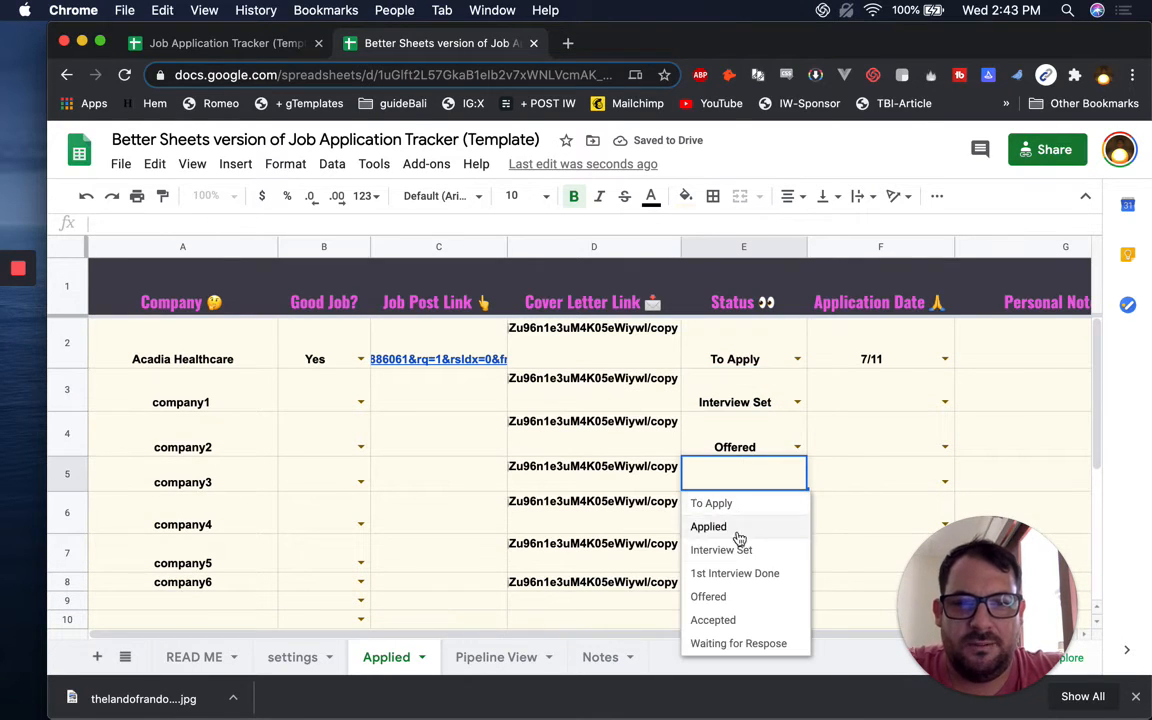
pyautogui.click(745, 595)
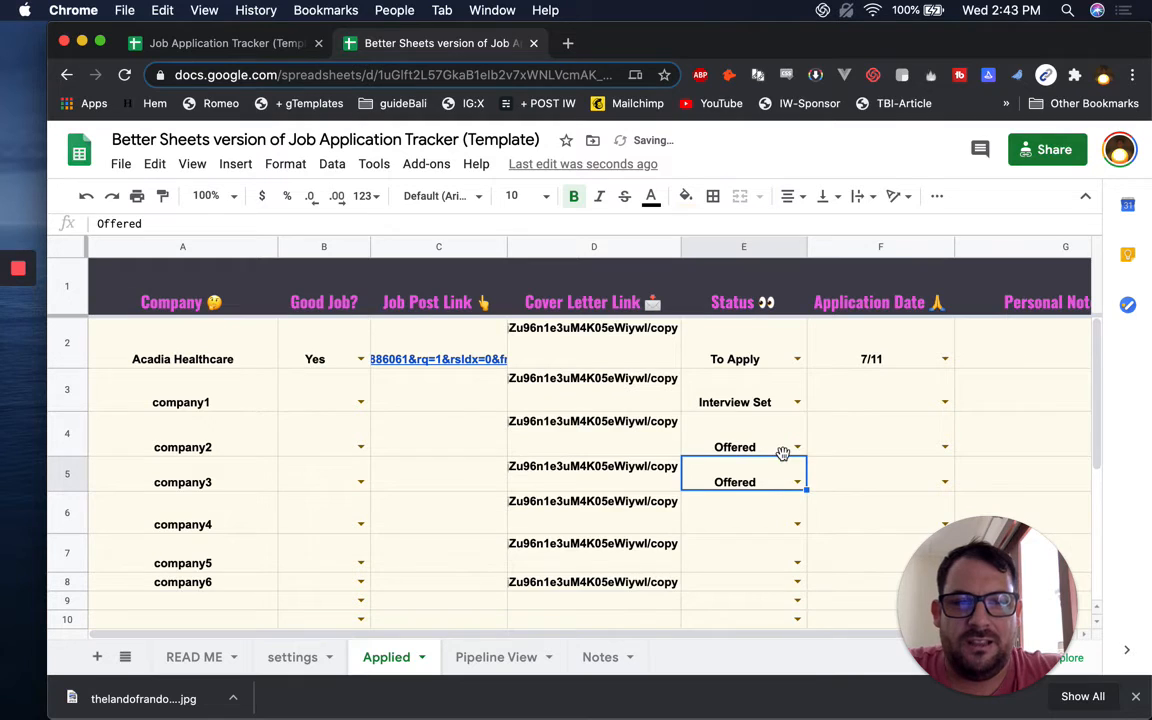
# Copy the Interview Set status to company4 and company5
pyautogui.click(760, 390)
pyautogui.press('super+c')
pyautogui.click(753, 509)
pyautogui.press('super+v')
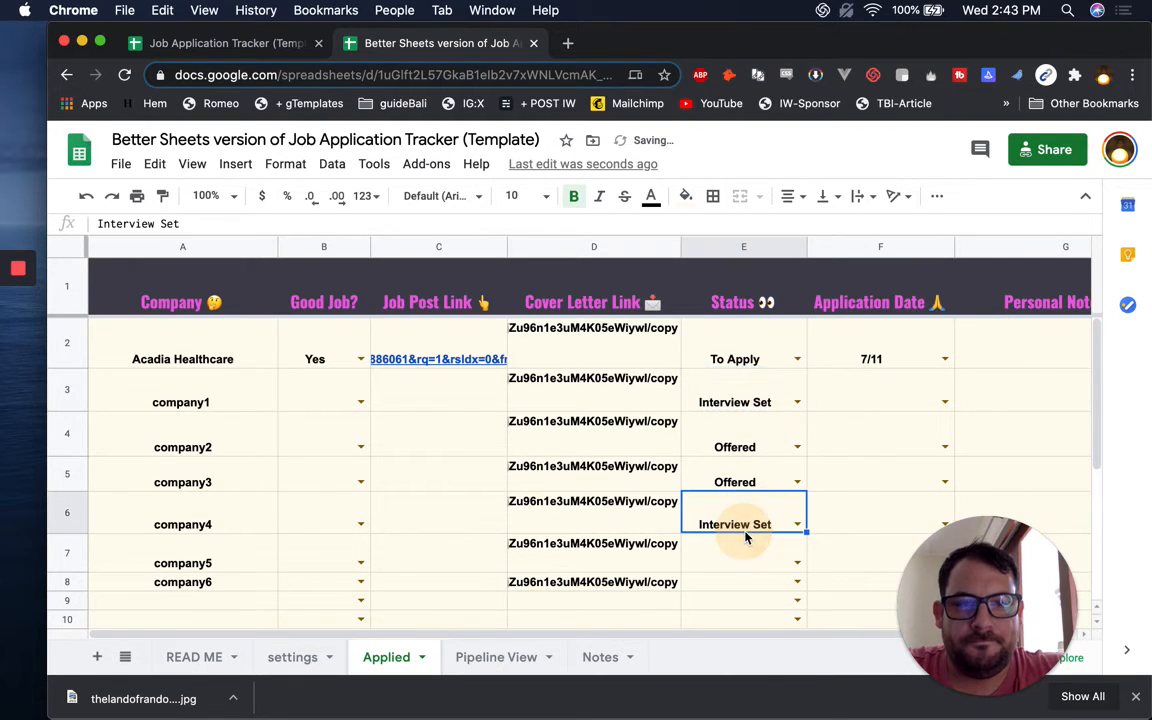
pyautogui.click(742, 558)
pyautogui.press('super+v')
# Set company6 to Applied and fill Applied into rows 9–14
pyautogui.scroll(-3, 780, 540)
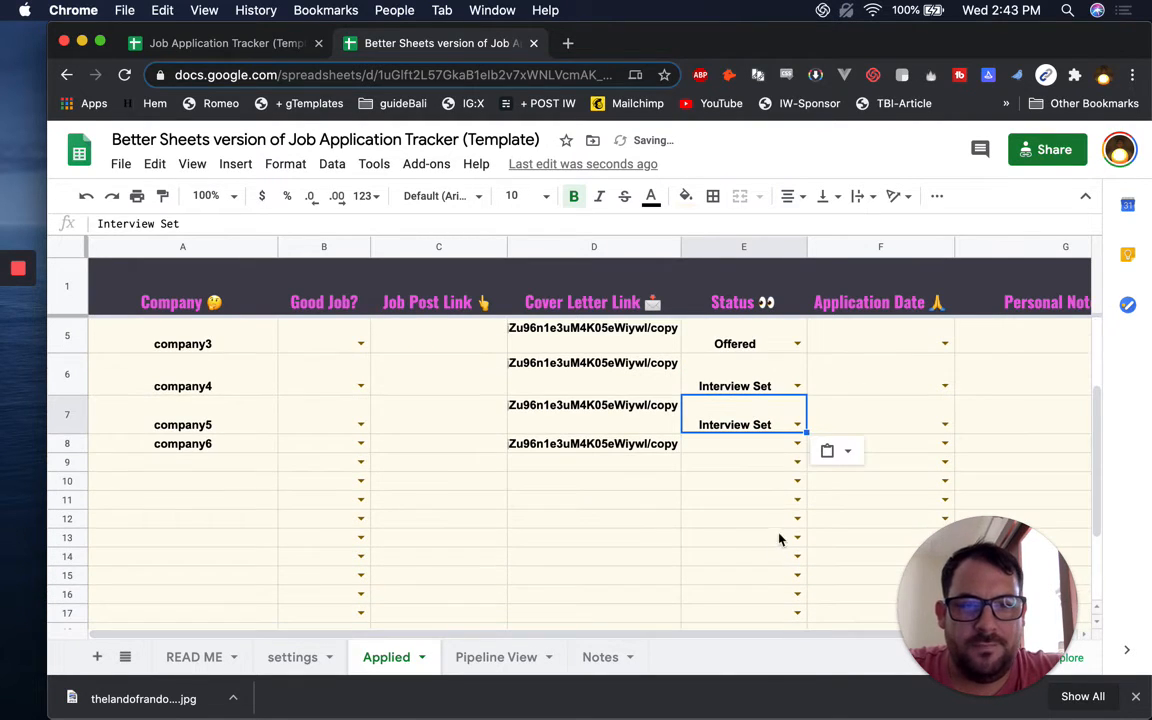
pyautogui.click(797, 444)
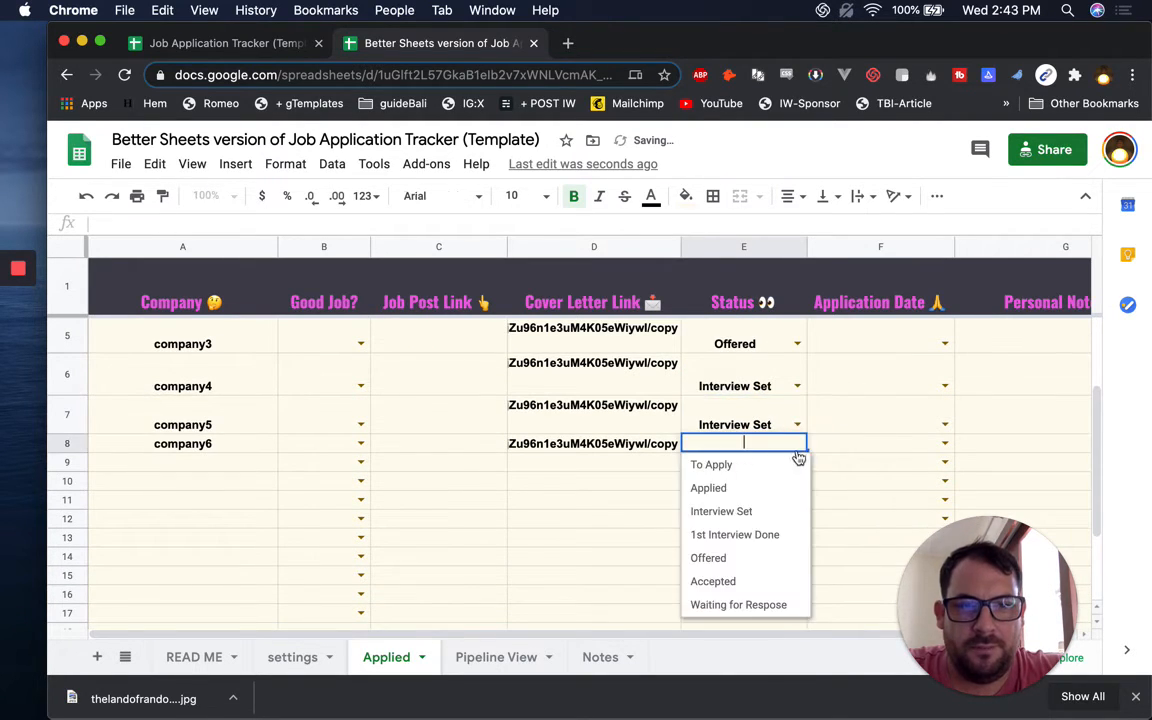
pyautogui.click(738, 489)
pyautogui.press('super+c')
pyautogui.keyDown('shift'); pyautogui.click(771, 557); pyautogui.keyUp('shift')
pyautogui.press('super+v')
# Extend company names down to company12 in row 14 and return to Pipeline View
pyautogui.click(240, 447)
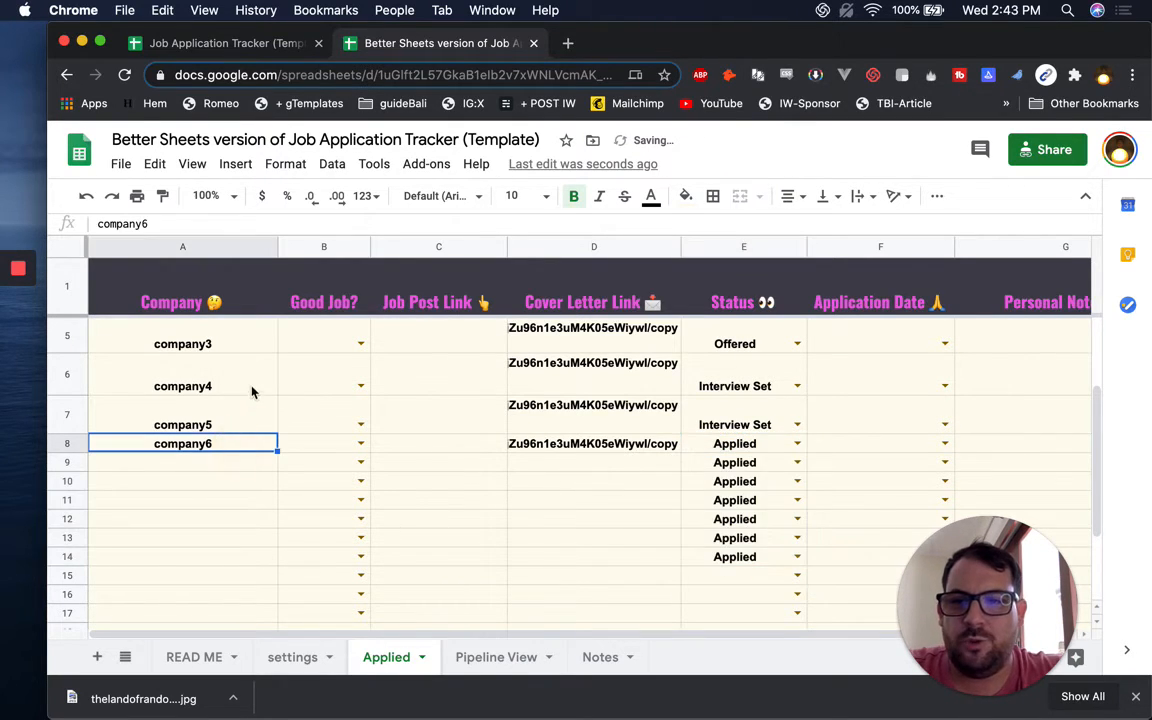
pyautogui.moveTo(257, 362); pyautogui.dragTo(276, 563)
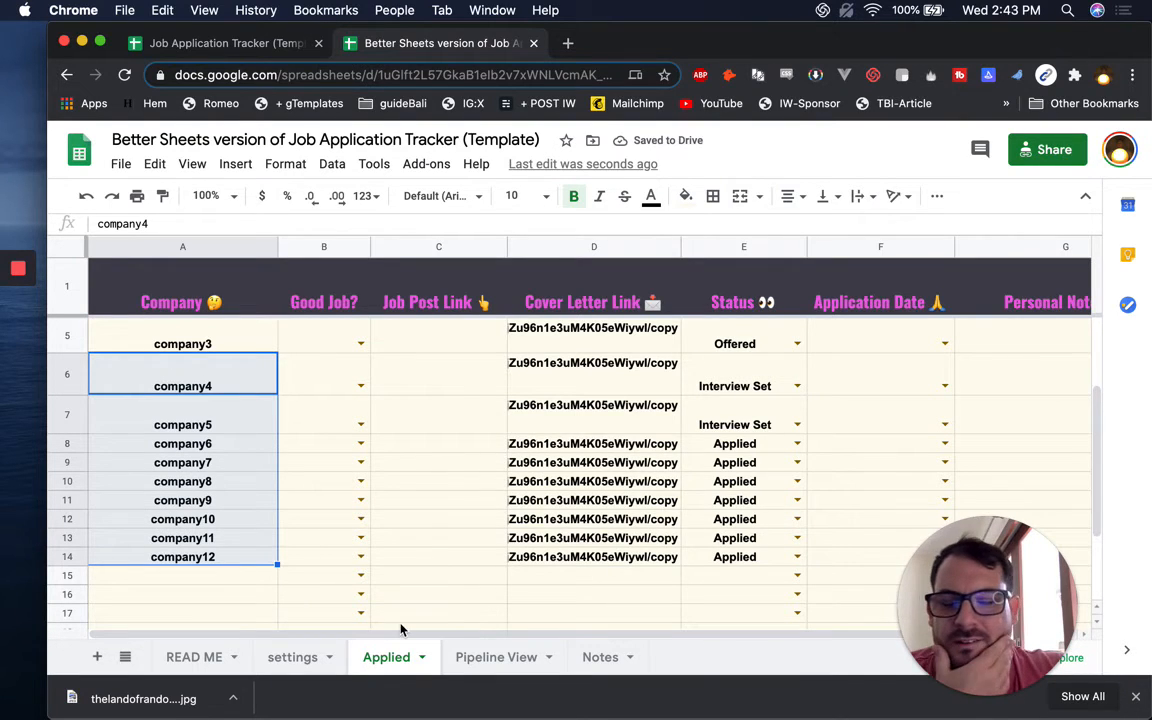
pyautogui.click(505, 658)
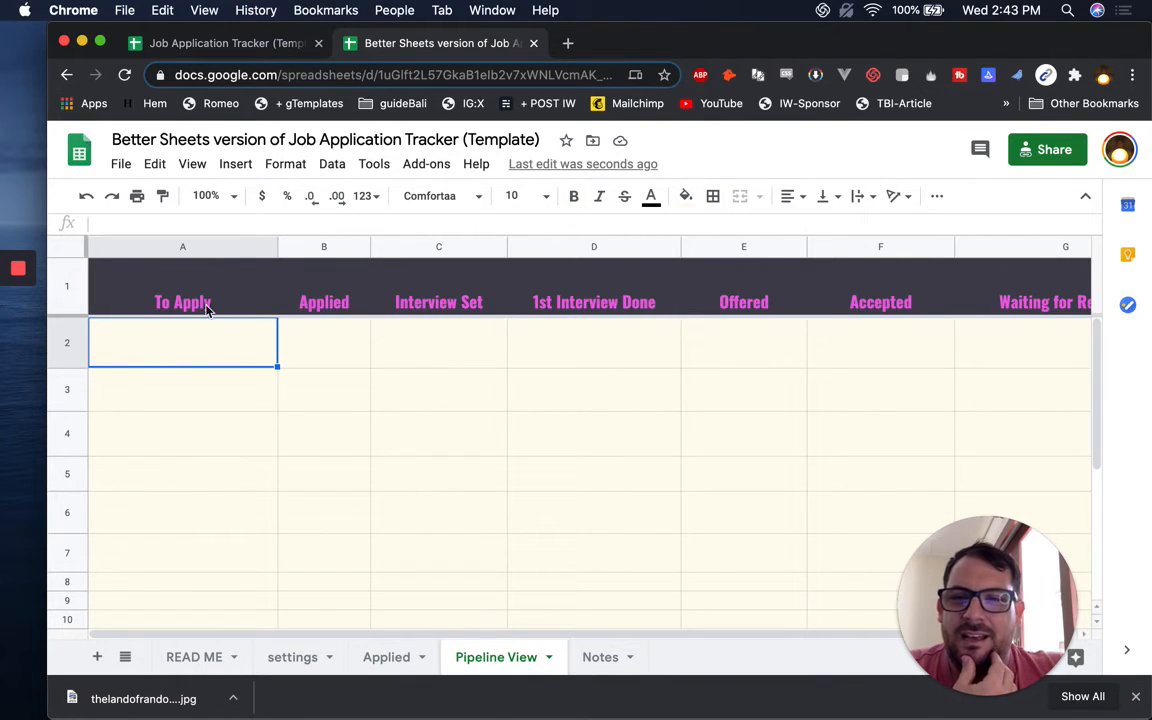
# In A2, enter a FILTER formula listing Applied column A where column E equals A1
pyautogui.write('=fi')
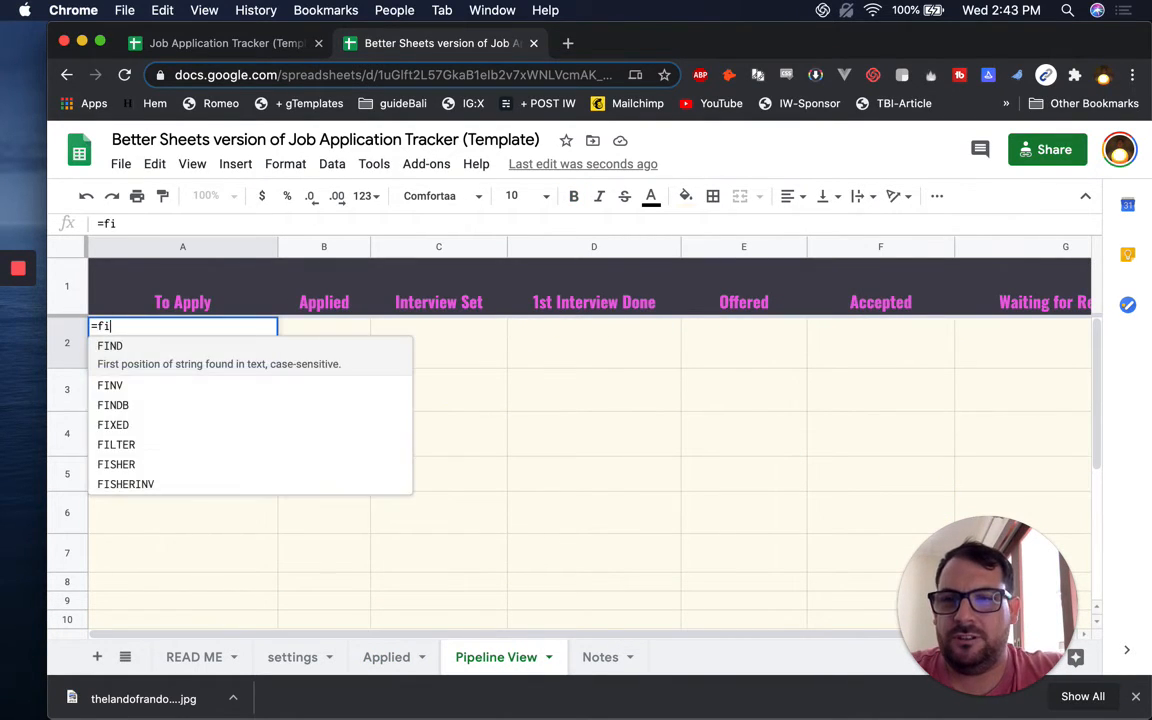
pyautogui.write('lter(')
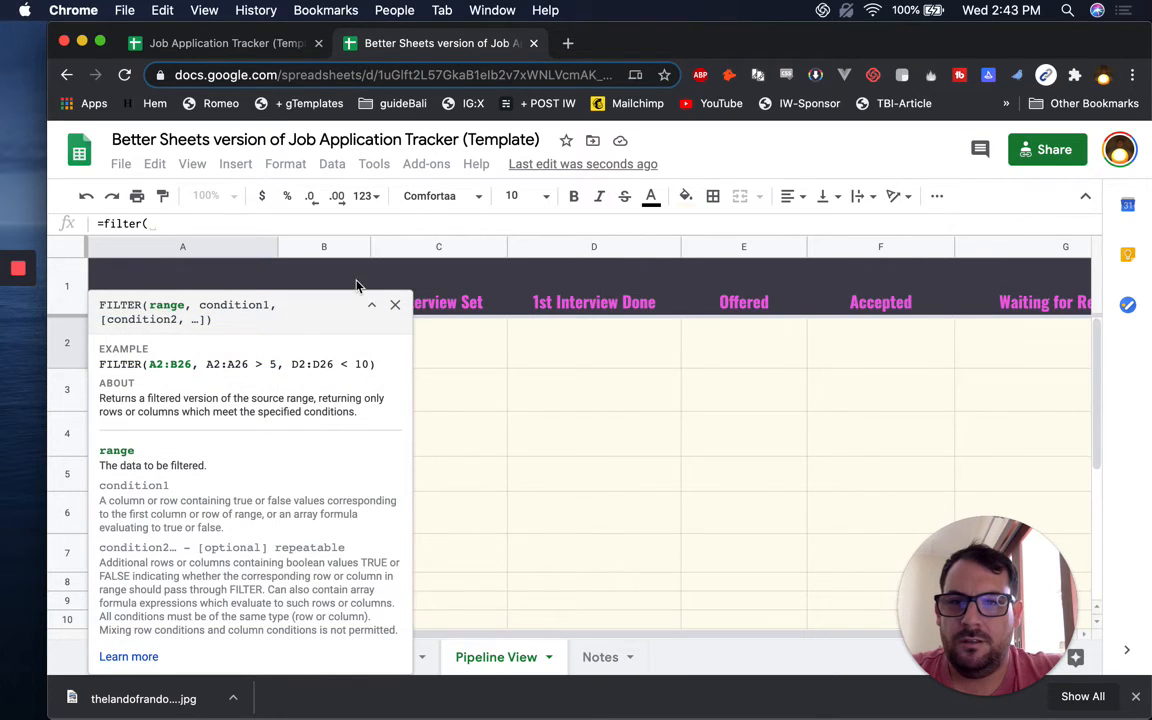
pyautogui.click(395, 307)
pyautogui.click(369, 658)
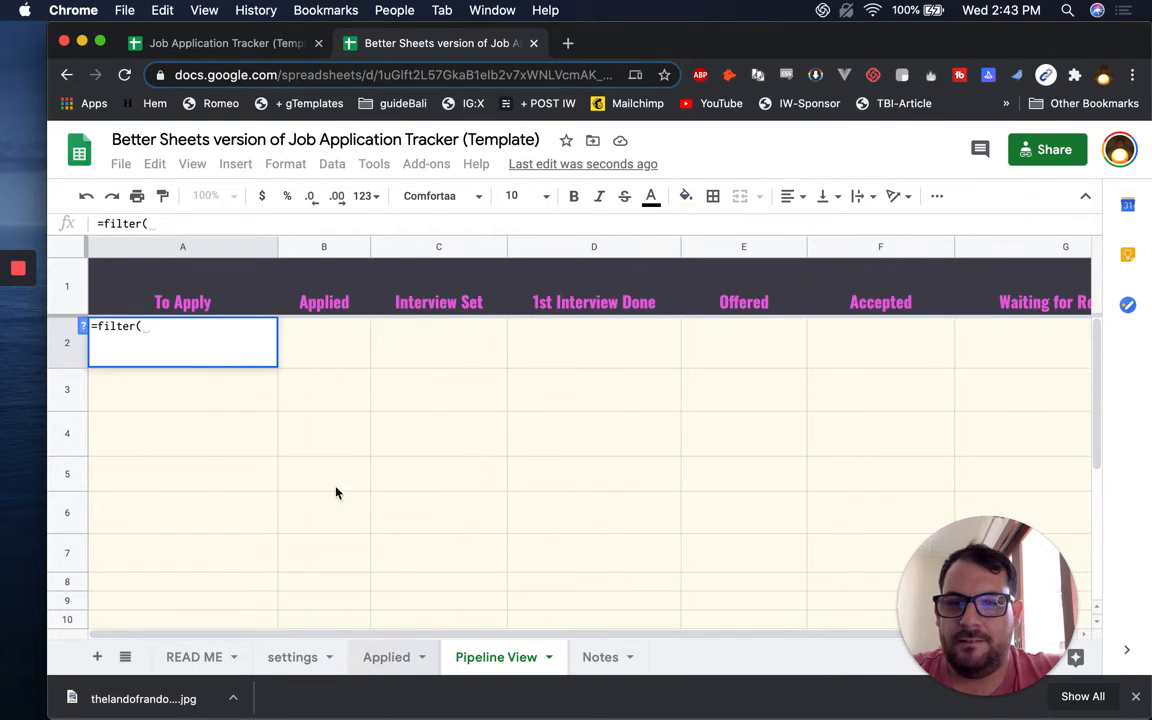
pyautogui.click(196, 248)
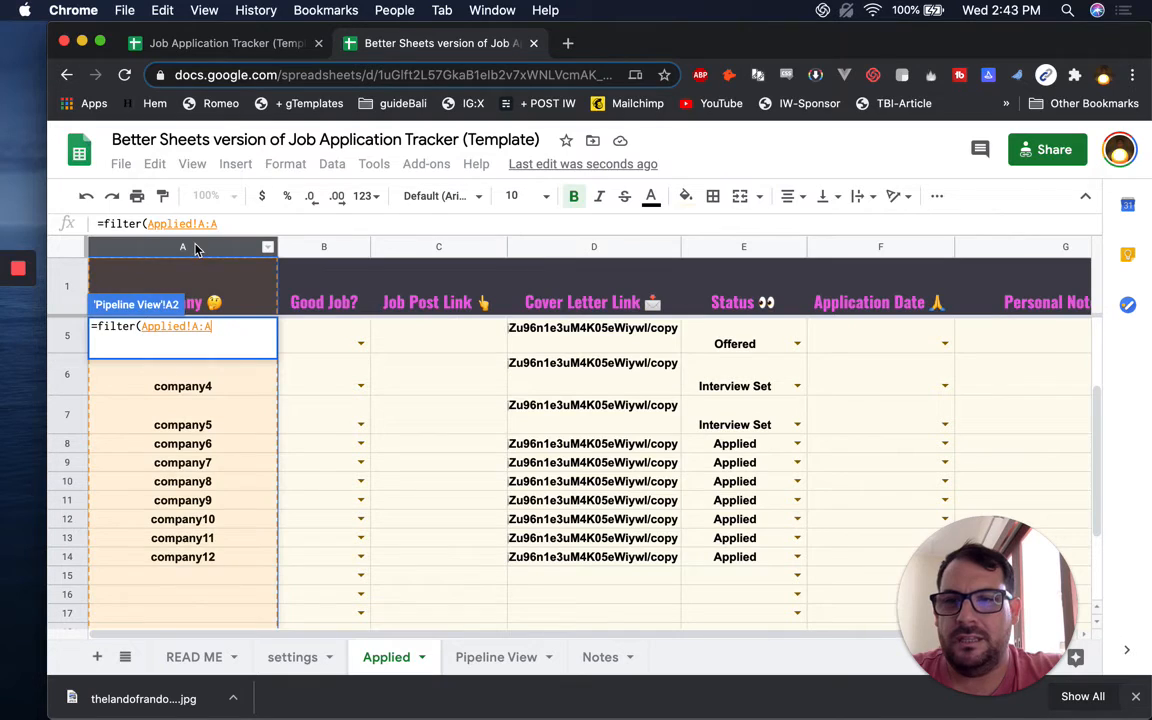
pyautogui.write(',')
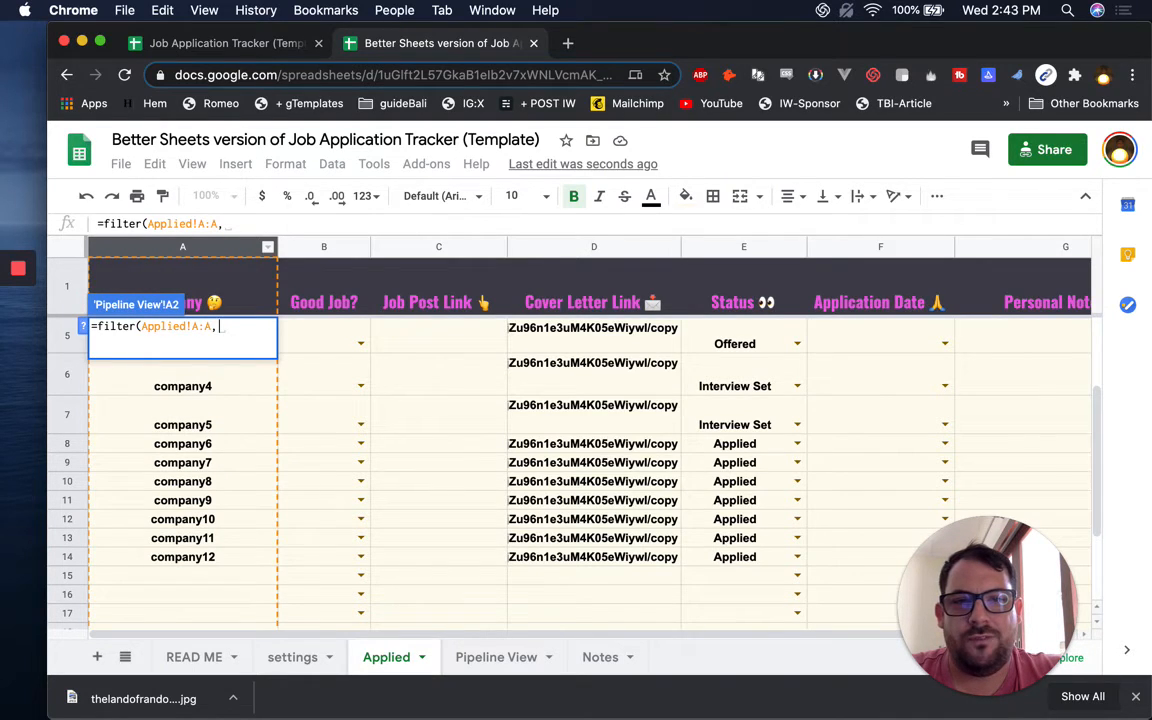
pyautogui.click(743, 246)
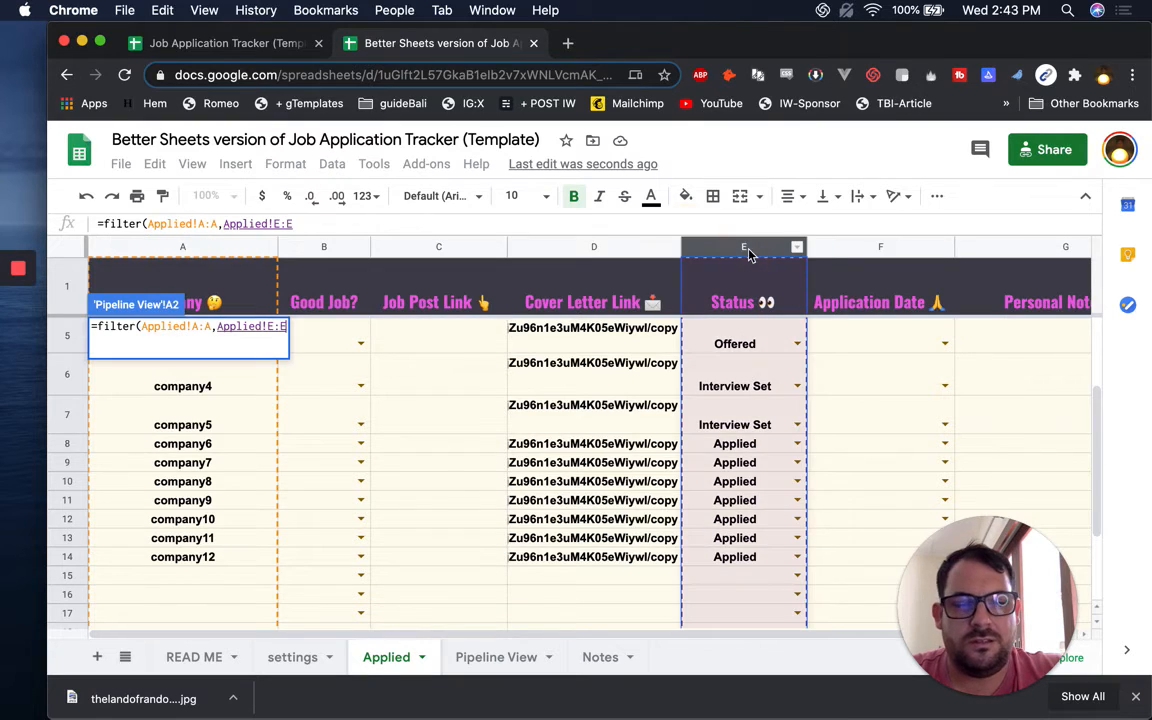
pyautogui.write('=')
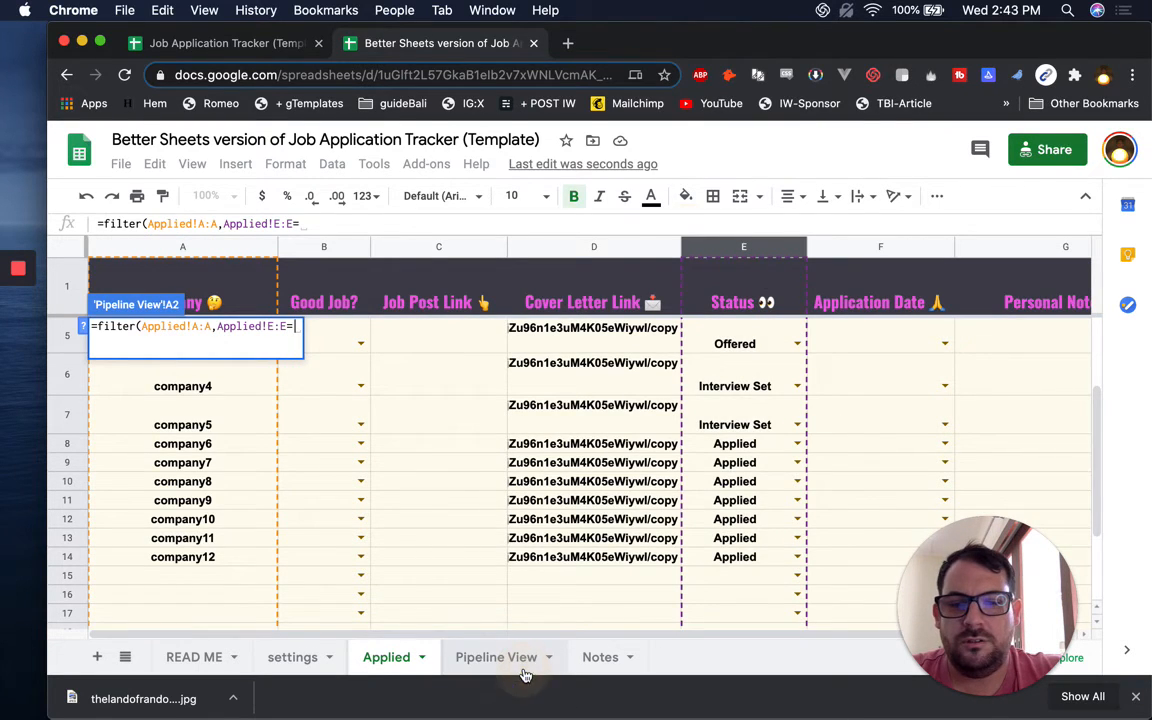
pyautogui.click(212, 282)
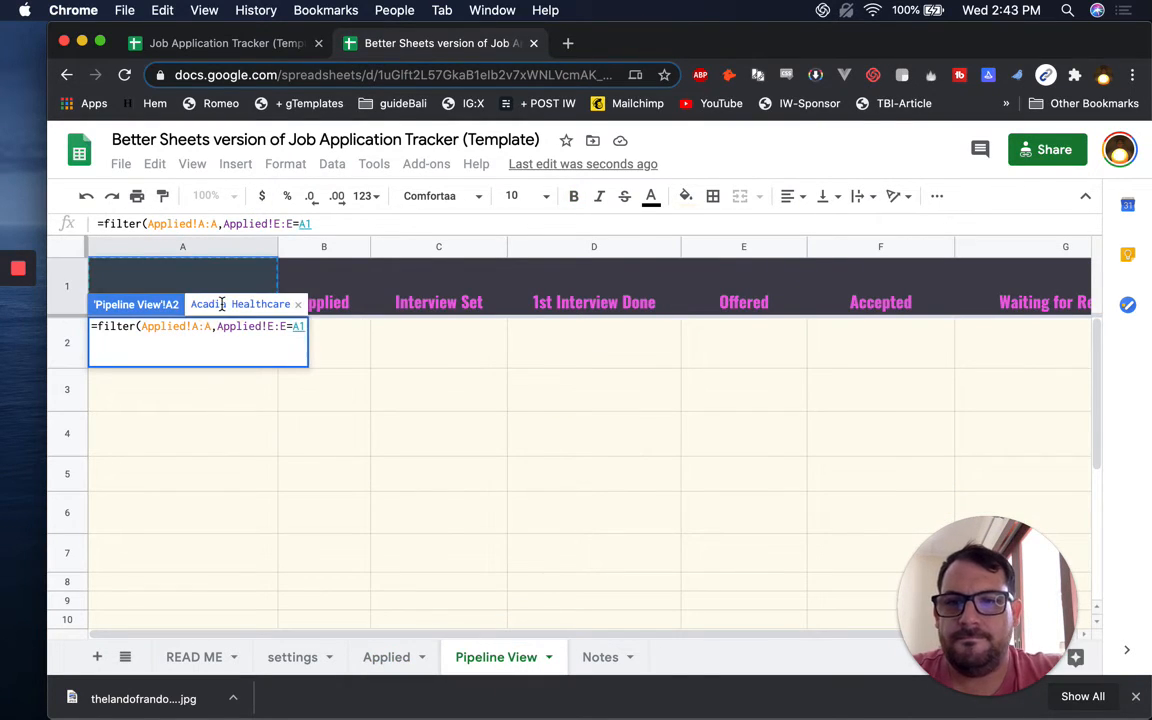
pyautogui.write(')')
pyautogui.press('Return')
# Lock the references to $A:$A, $E:$E and A$1, and copy the formula into B2
pyautogui.click(205, 360)
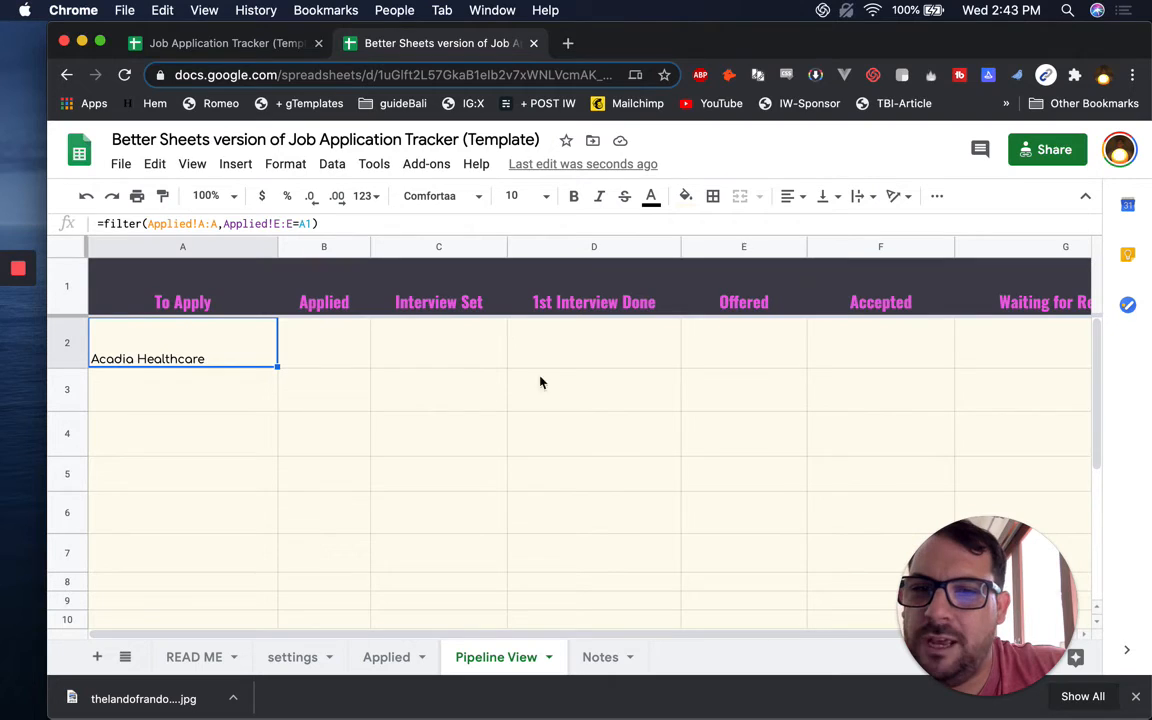
pyautogui.click(203, 224)
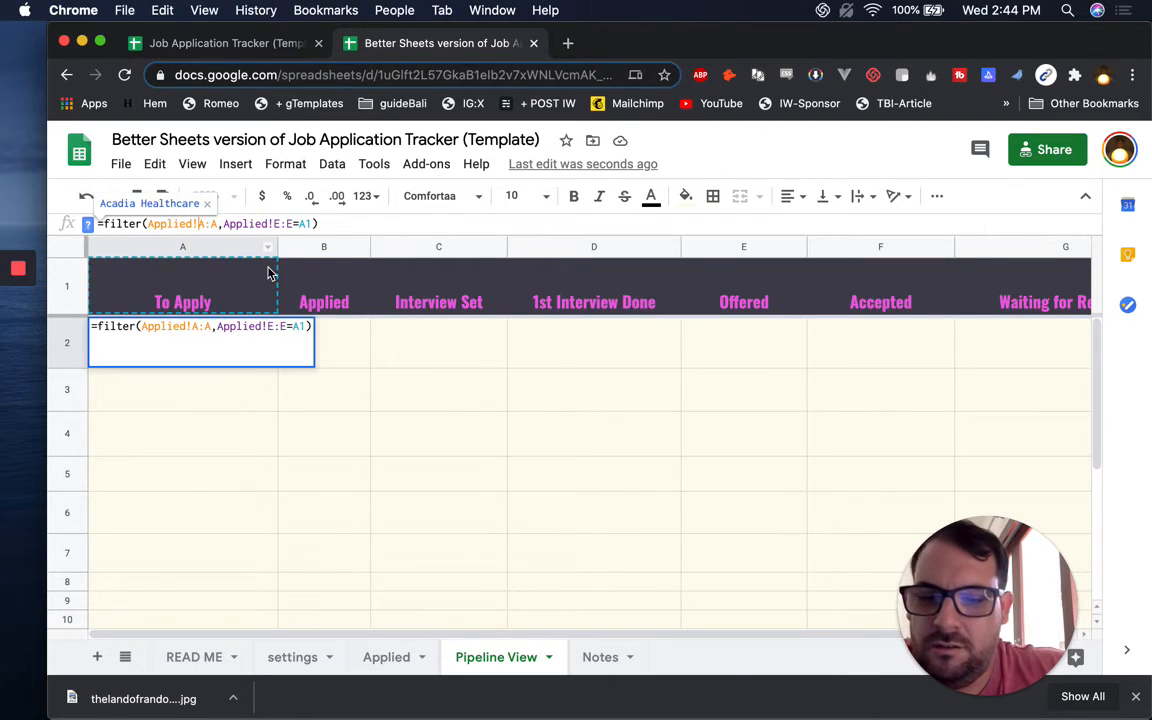
pyautogui.write('$A:$')
pyautogui.press('Right')
pyautogui.press('Right')
pyautogui.press('Right')
pyautogui.press('Right')
pyautogui.press('Right')
pyautogui.press('Right')
pyautogui.press('Right')
pyautogui.press('Right')
pyautogui.press('Right')
pyautogui.press('Right')
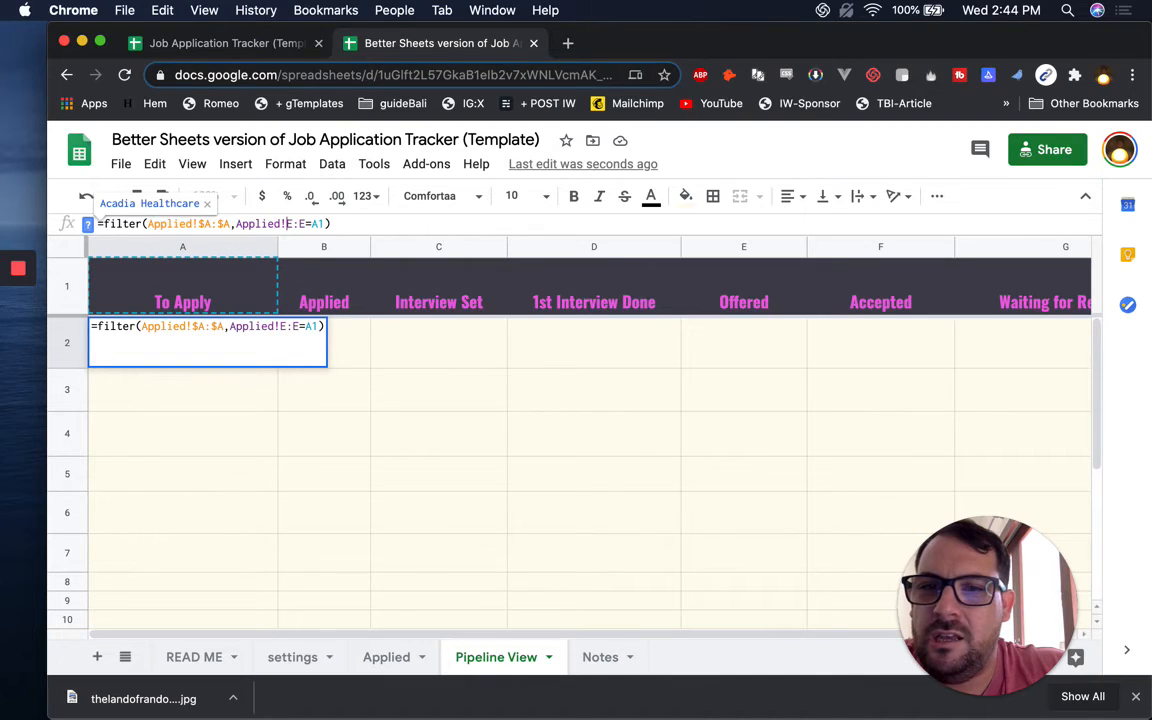
pyautogui.write('$A:$')
pyautogui.press('Right')
pyautogui.press('Right')
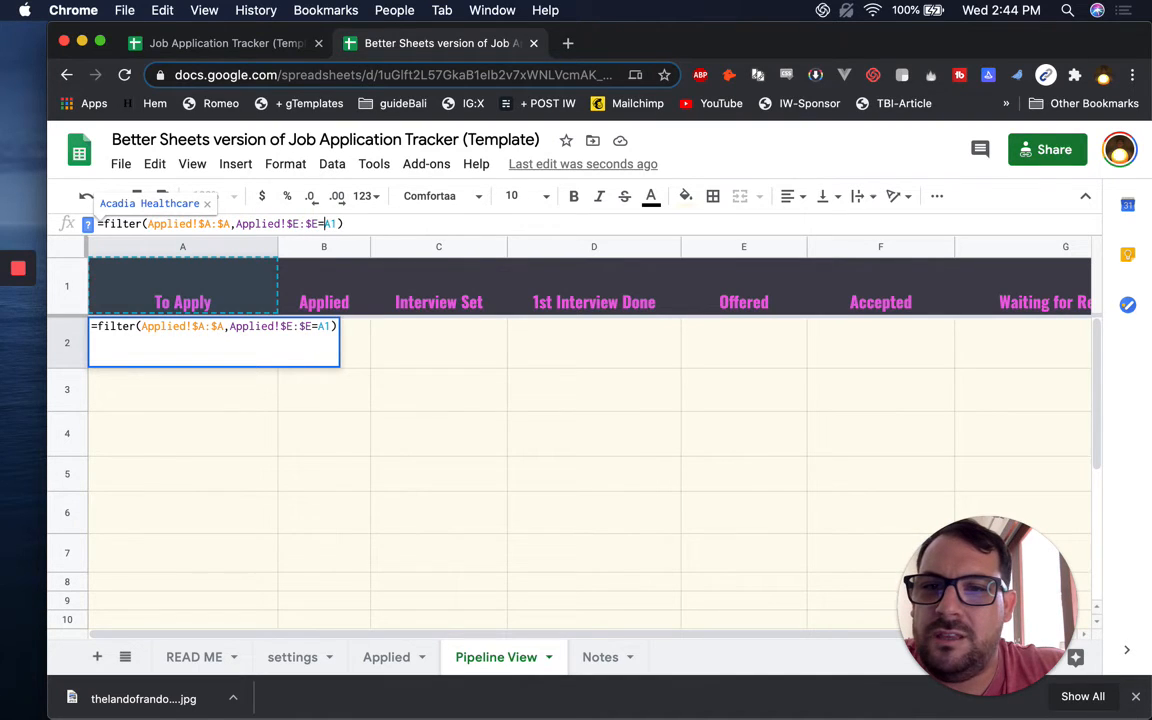
pyautogui.write('$')
pyautogui.press('Return')
pyautogui.press('Right')
pyautogui.hotkey('ctrl', 'v')
pyautogui.press('Left')
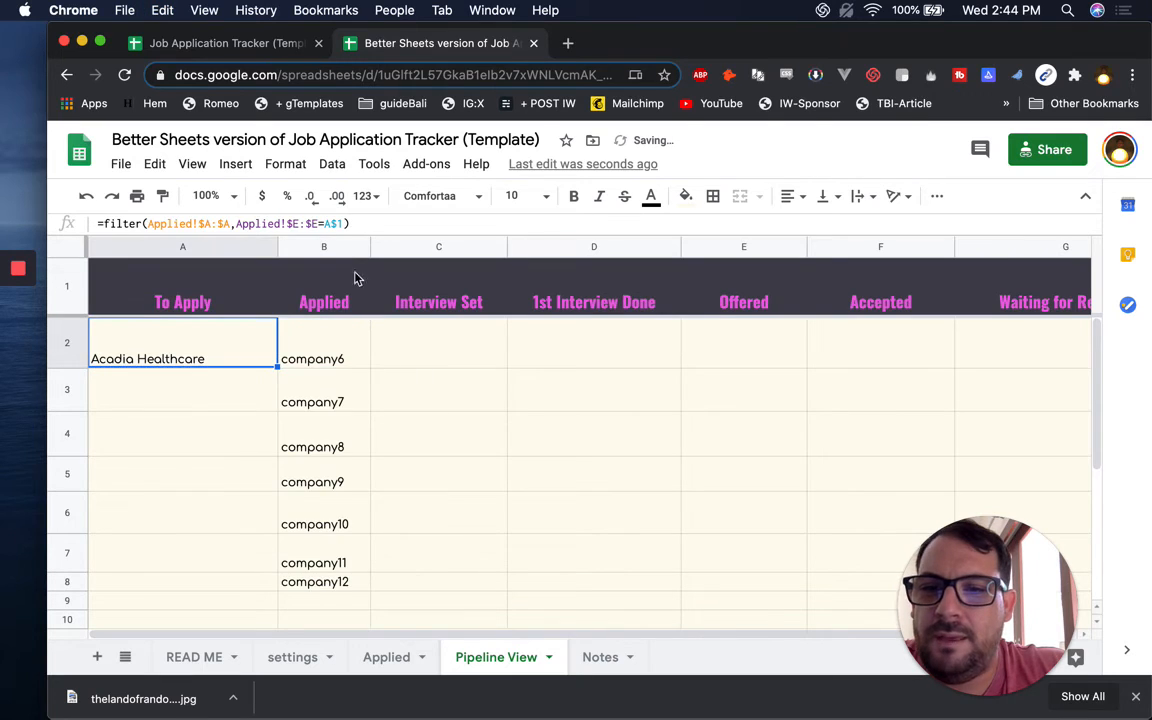
pyautogui.click(322, 360)
pyautogui.press('super+c')
pyautogui.press('Right')
pyautogui.press('super+v')
pyautogui.press('Right')
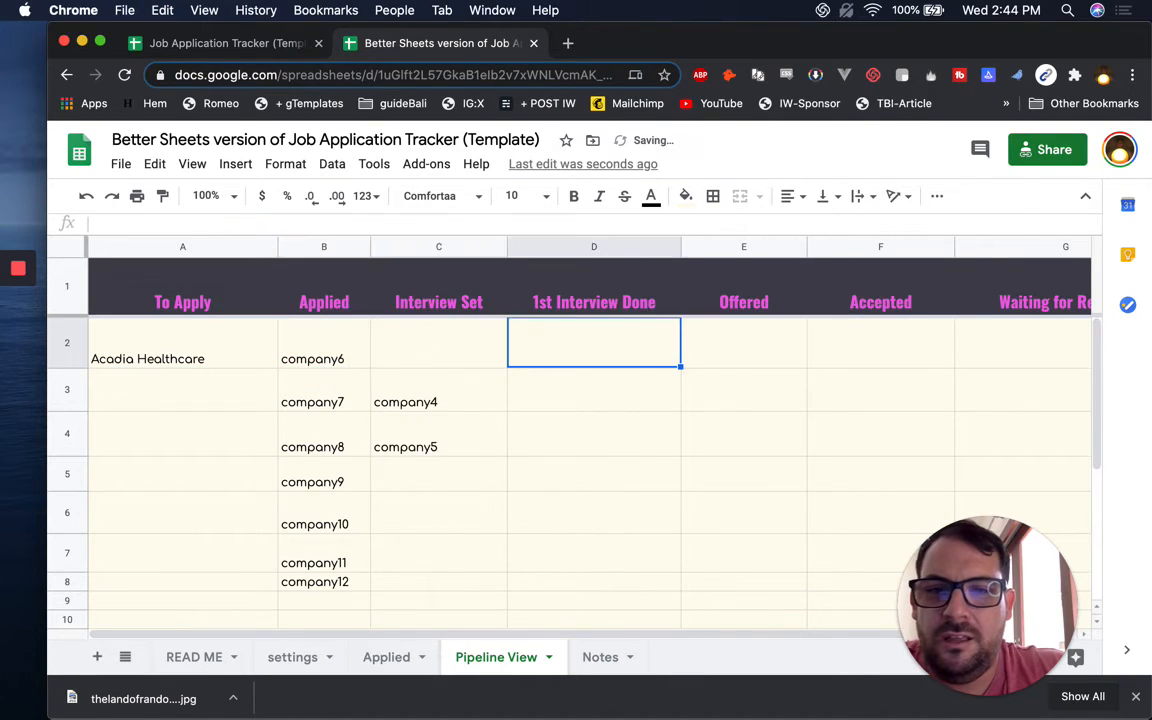
pyautogui.press('super+v')
pyautogui.press('Right')
pyautogui.press('super+v')
pyautogui.press('Right')
pyautogui.press('super+v')
pyautogui.press('Right')
pyautogui.press('super+v')
pyautogui.press('Left')
pyautogui.press('Left')
pyautogui.press('Left')
pyautogui.press('Left')
pyautogui.press('Left')
pyautogui.press('Left')
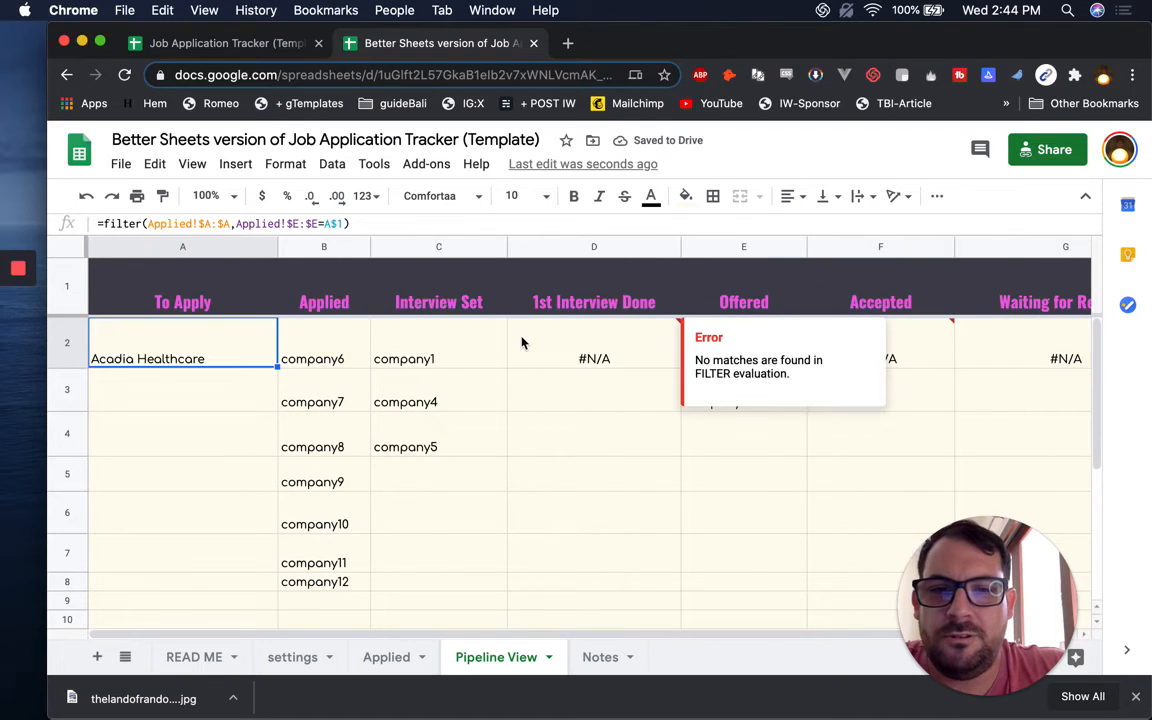
pyautogui.click(563, 352)
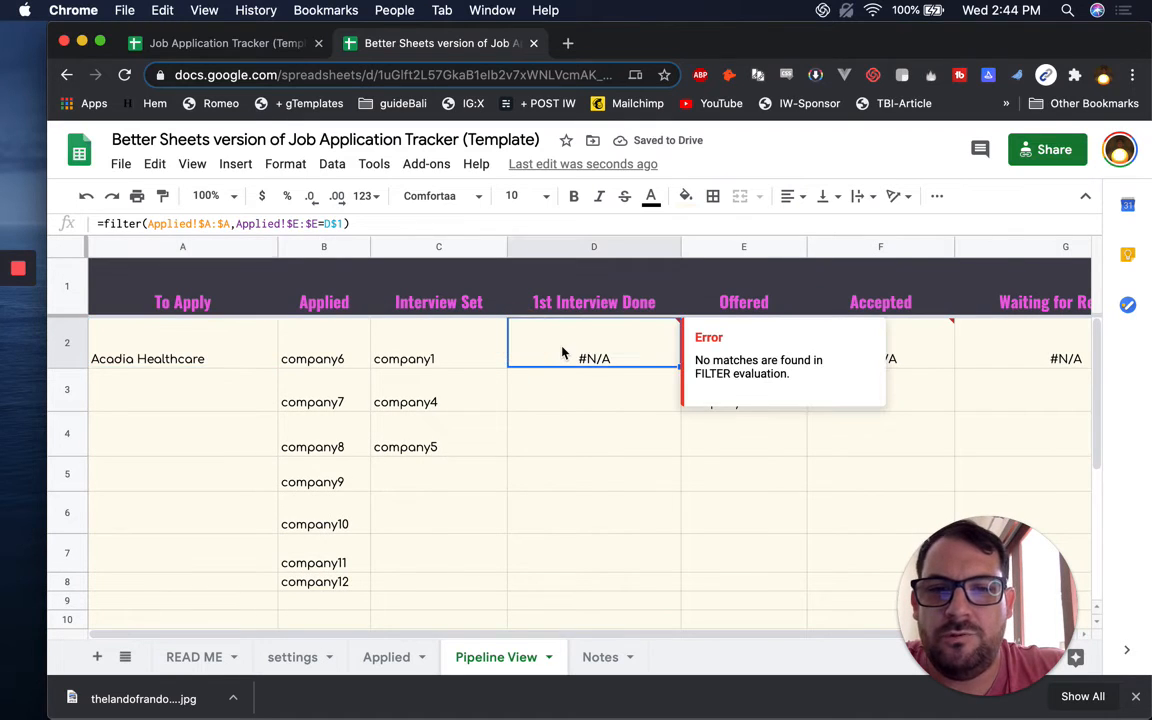
pyautogui.click(213, 336)
pyautogui.doubleClick(212, 339)
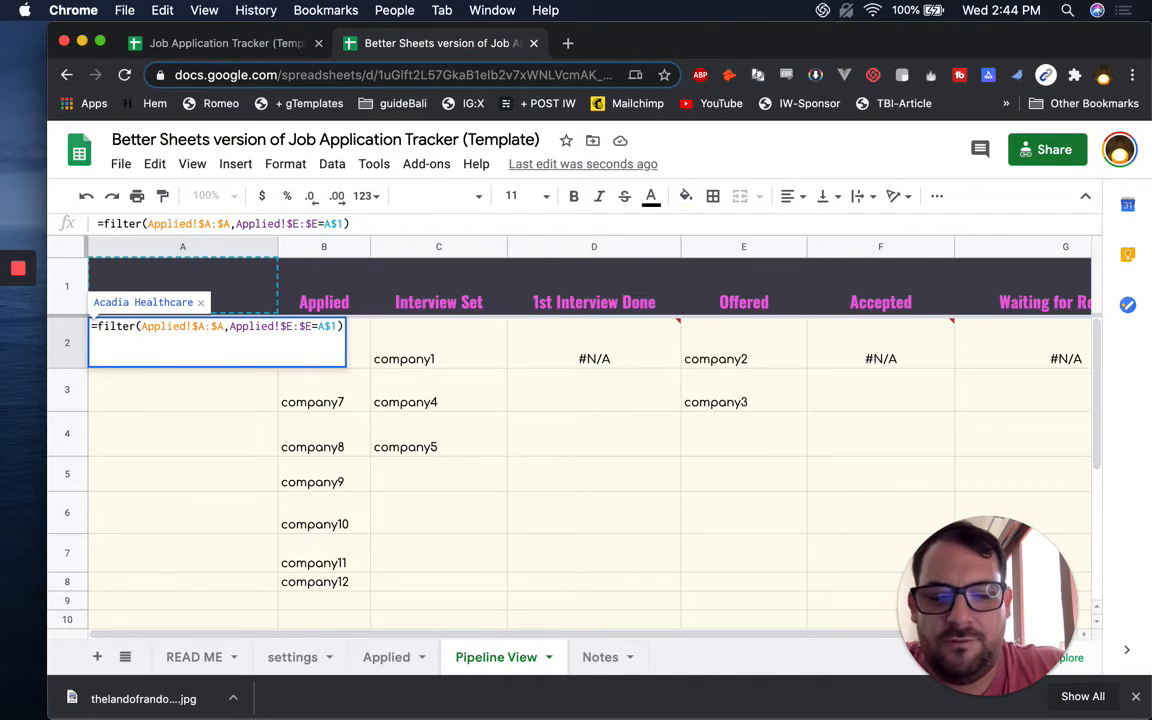
pyautogui.write('iferror(')
pyautogui.press('super+Right')
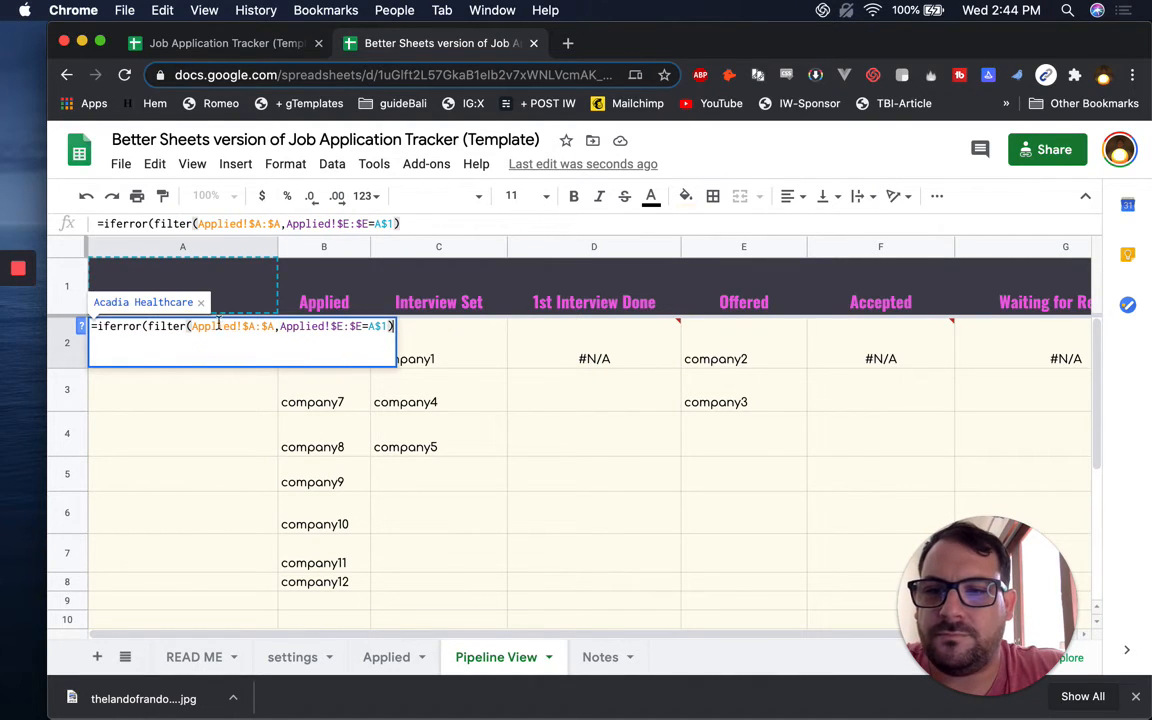
pyautogui.write(',)')
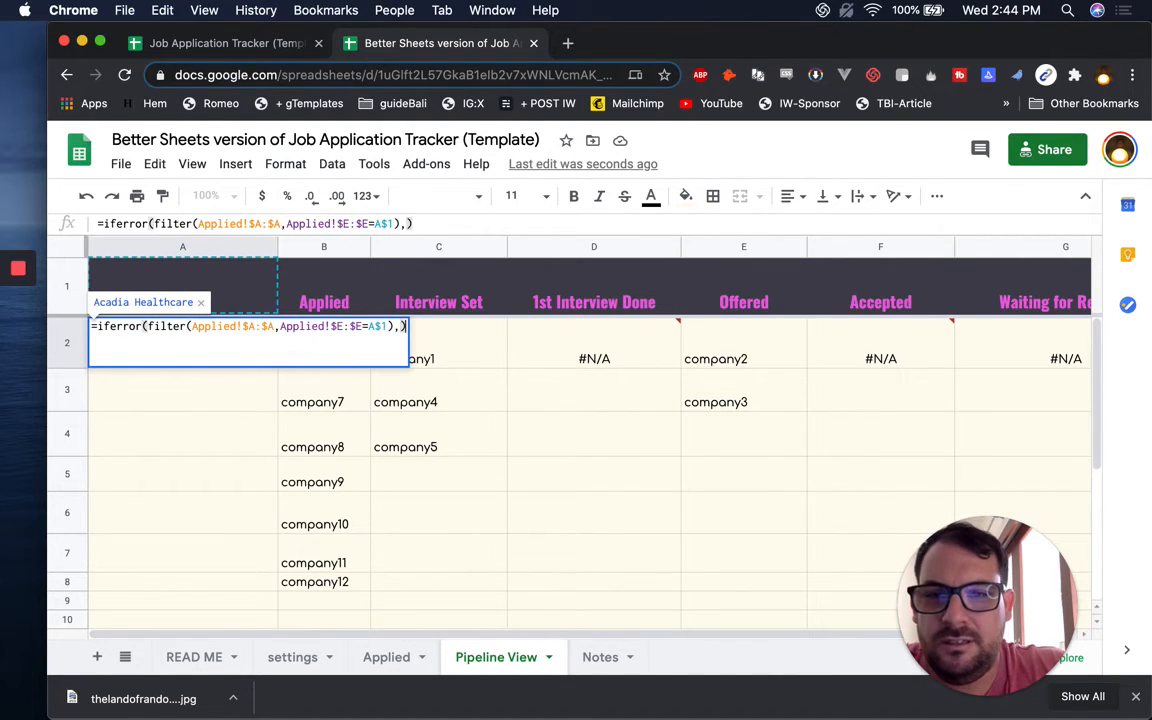
pyautogui.press('Return')
pyautogui.press('Up')
pyautogui.press('super+c')
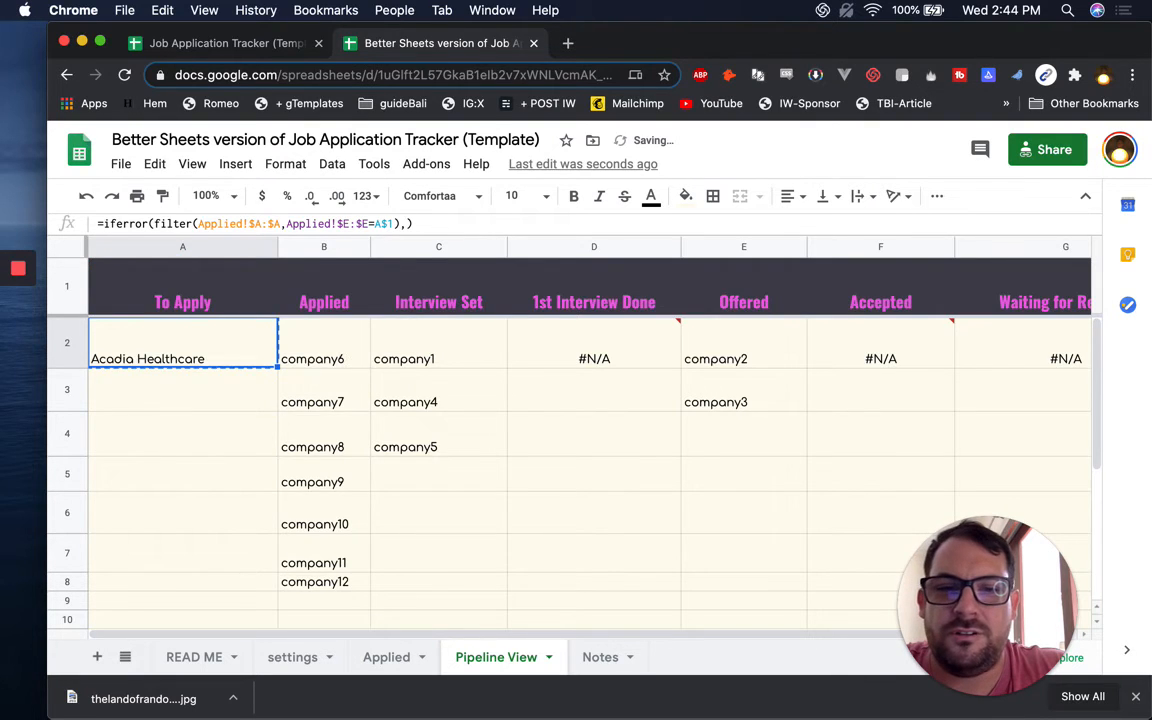
pyautogui.press('shift+super+Right')
pyautogui.press('super+v')
pyautogui.press('shift+super+Left')
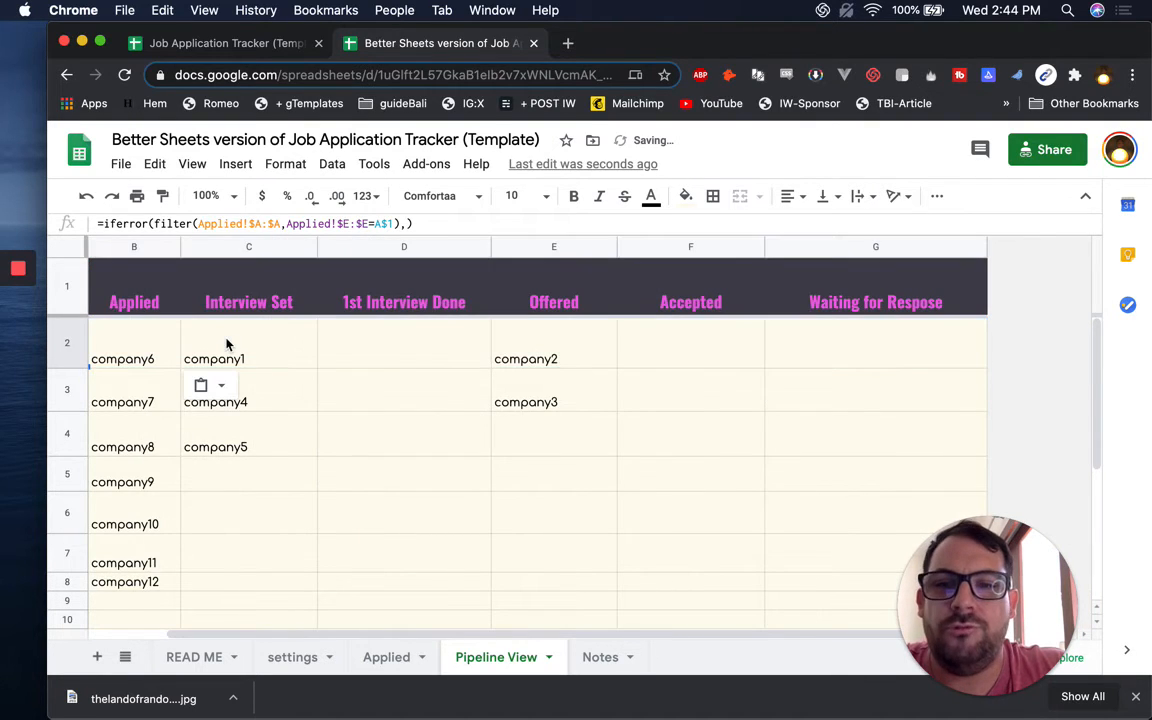
pyautogui.hscroll(-2, 454, 385)
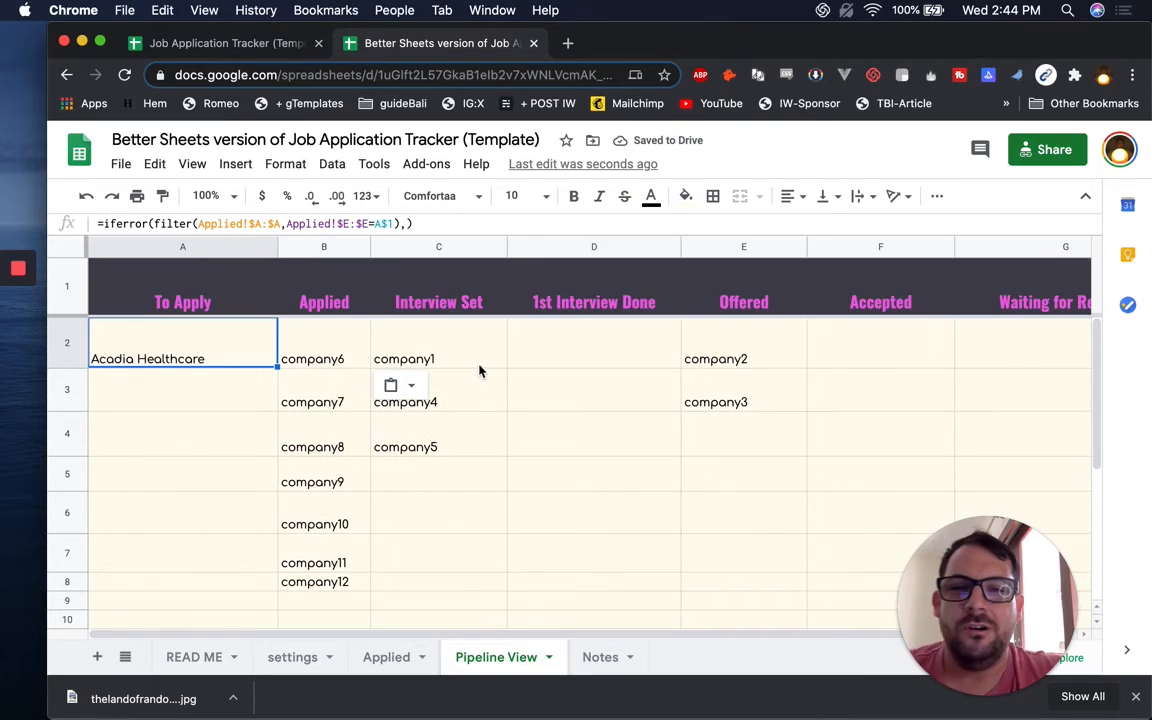
pyautogui.click(192, 302)
pyautogui.click(316, 338)
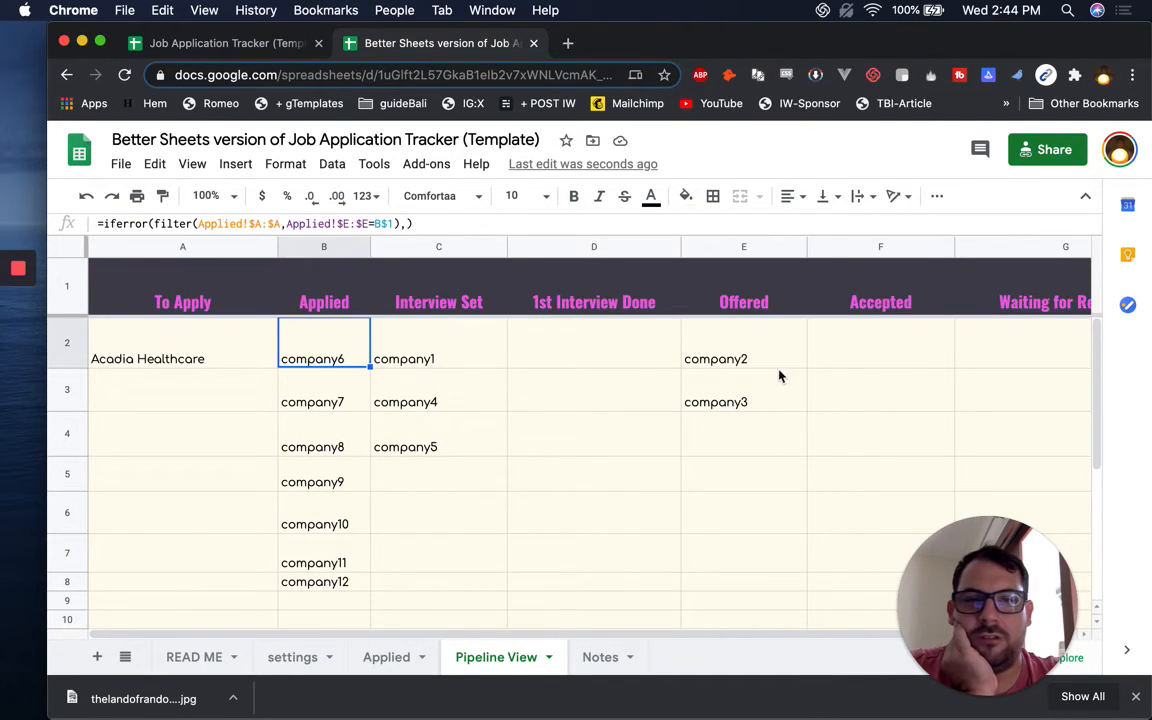
pyautogui.click(390, 657)
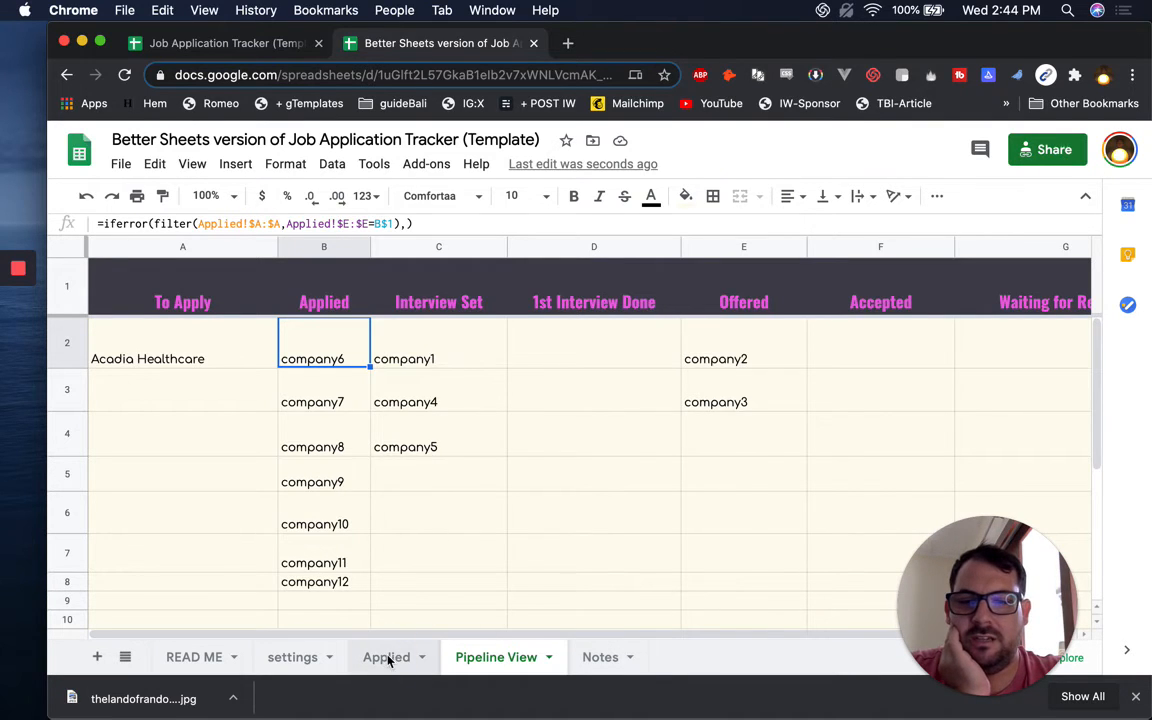
pyautogui.click(770, 336)
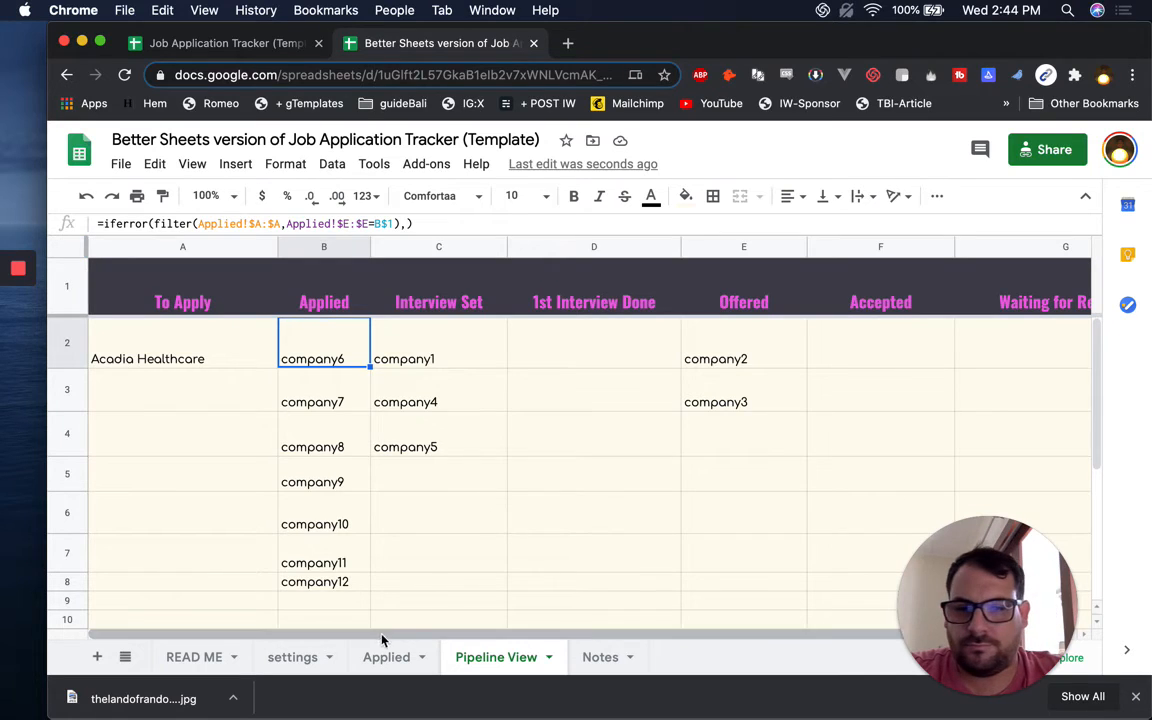
# Tick the 'Create a Pipeline View' checkbox in Notes B10 and go back to Pipeline View
pyautogui.click(601, 658)
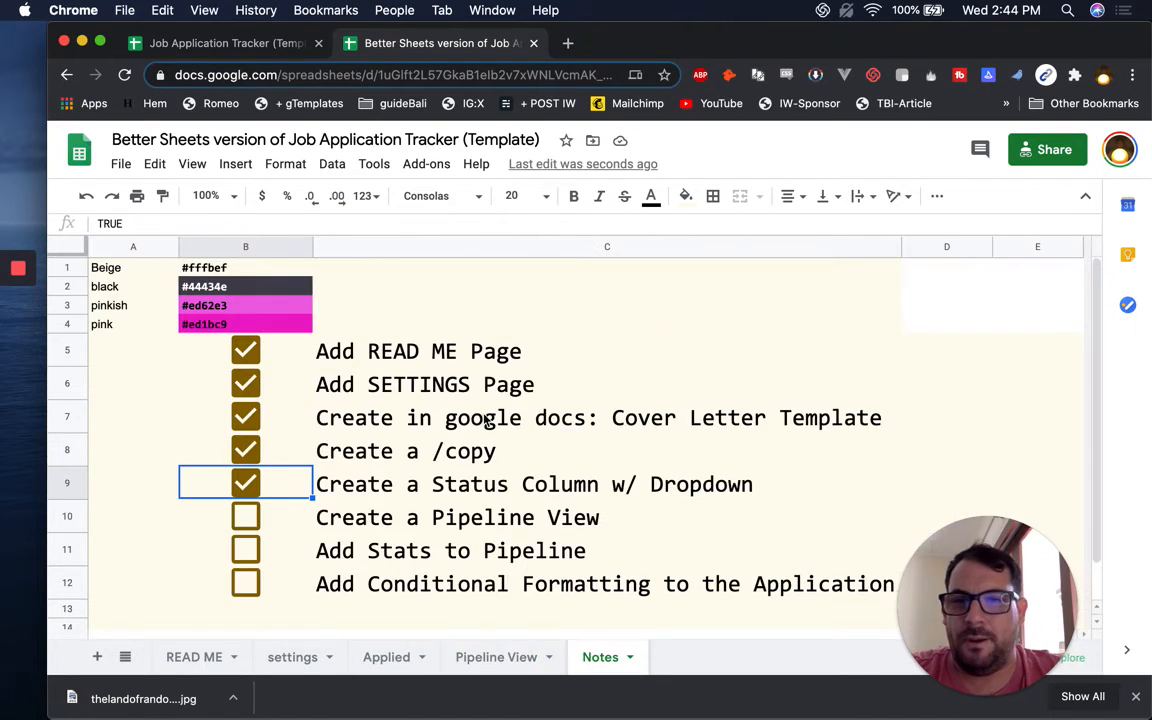
pyautogui.click(236, 528)
pyautogui.click(236, 528)
pyautogui.click(236, 528)
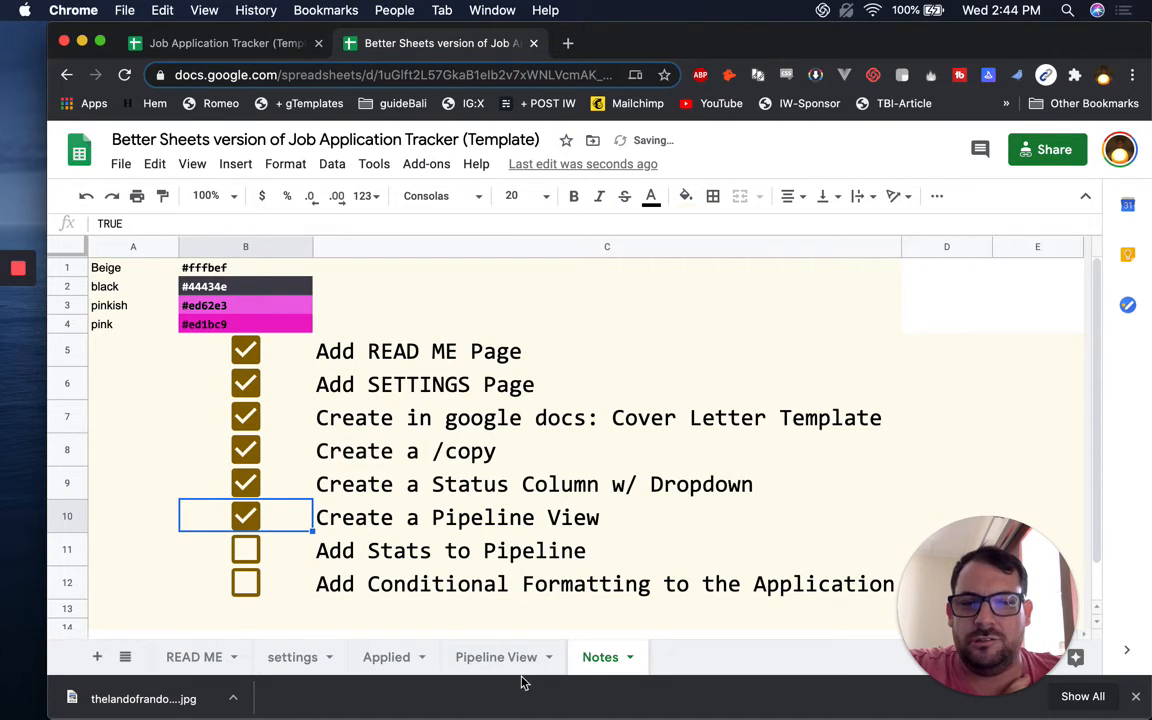
pyautogui.scroll(-2, 578, 484)
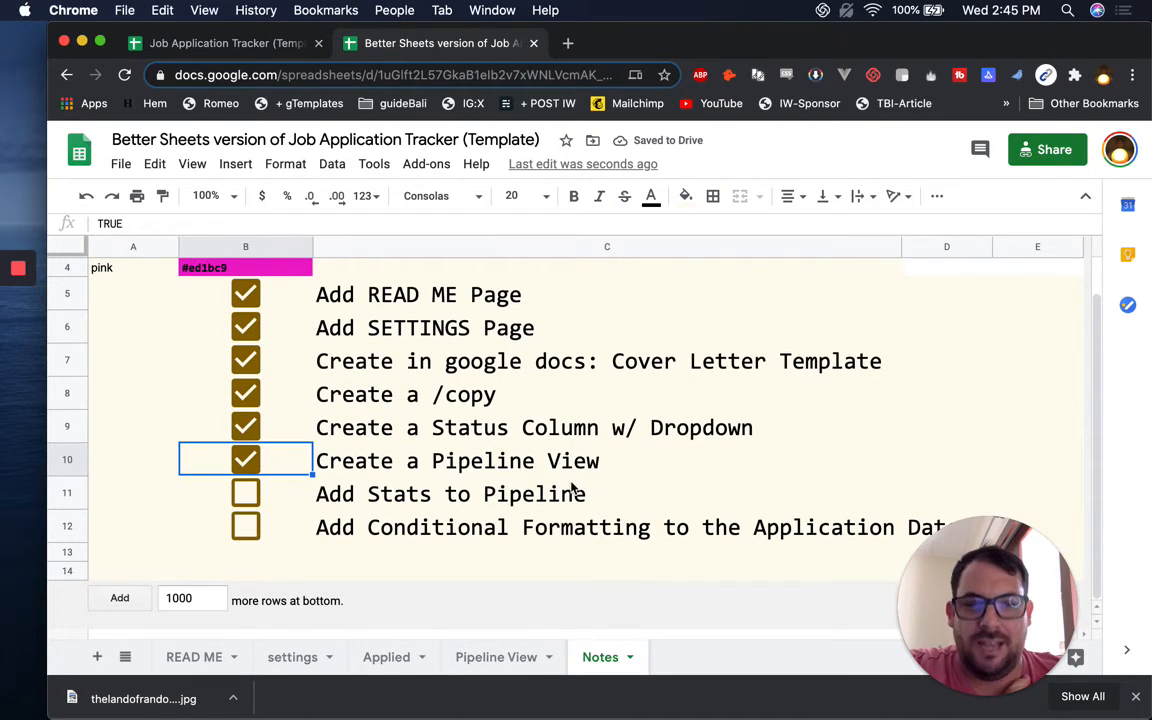
pyautogui.click(494, 657)
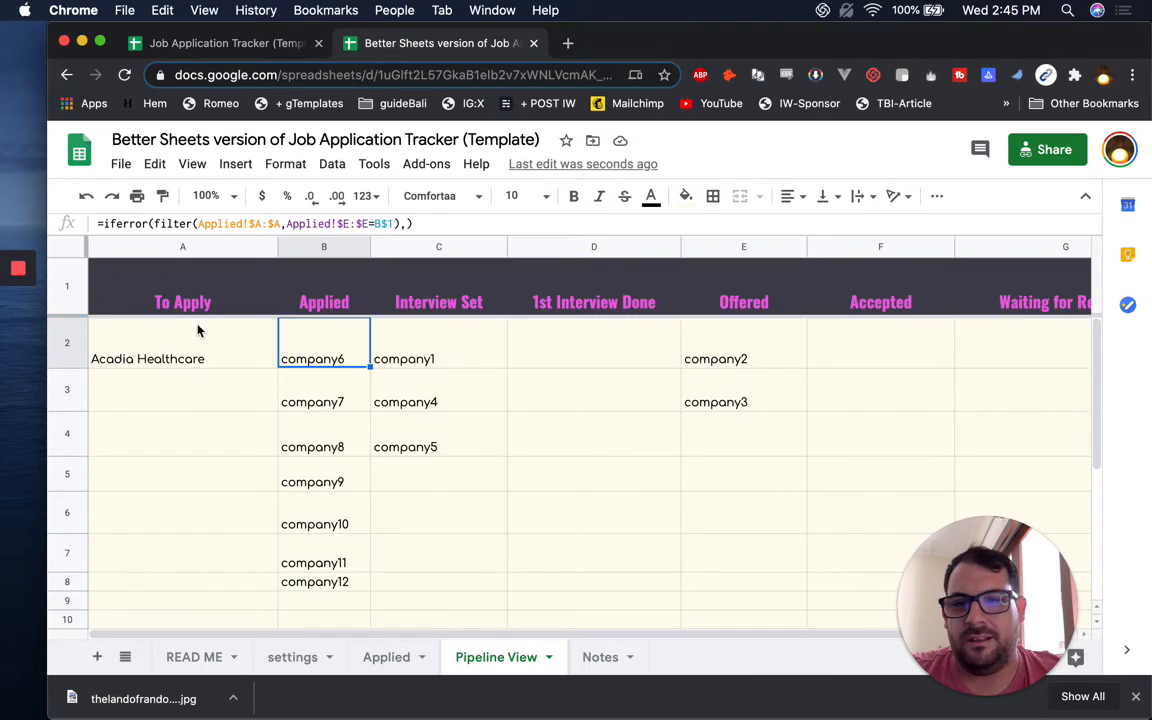
# Insert a row above the Pipeline View headers and enter =counta(A3:A)/counta(A3:G) in A1
pyautogui.rightClick(68, 290)
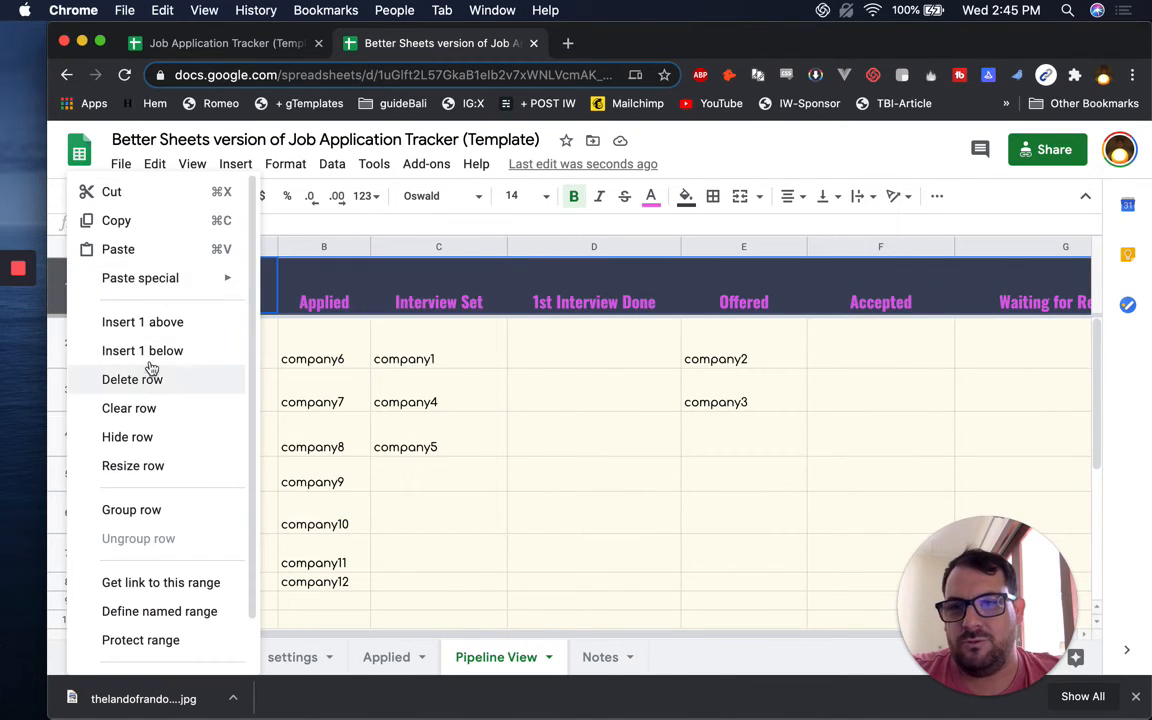
pyautogui.click(177, 333)
pyautogui.click(211, 285)
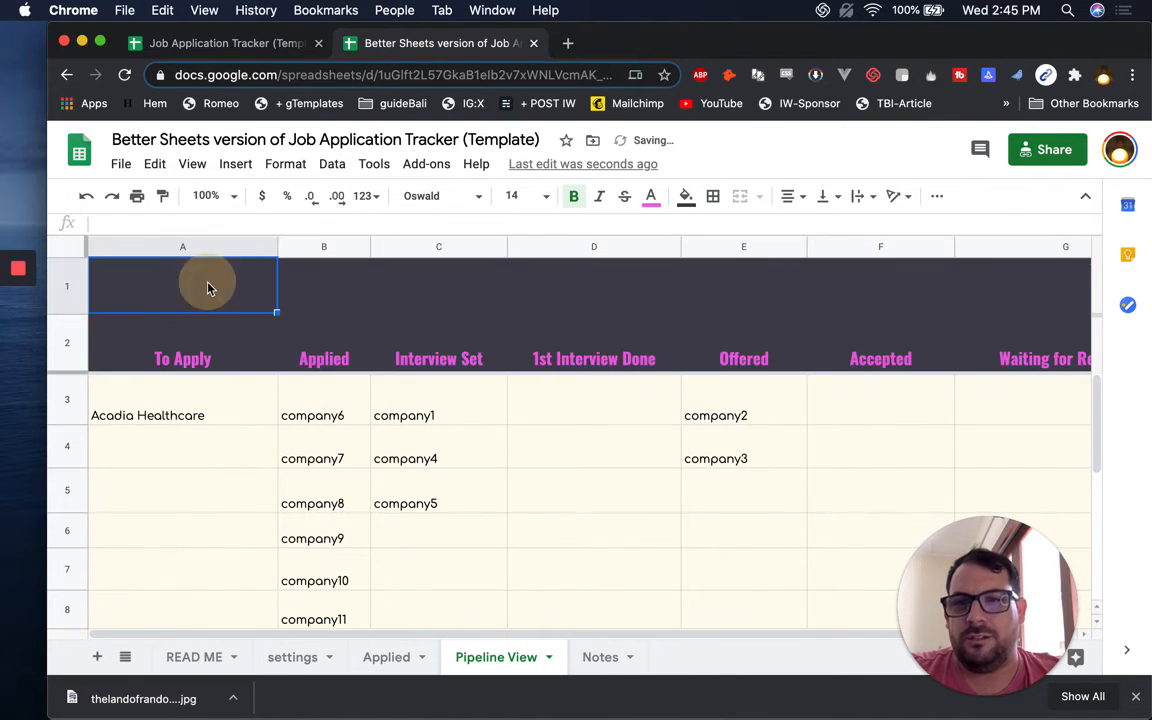
pyautogui.write('=')
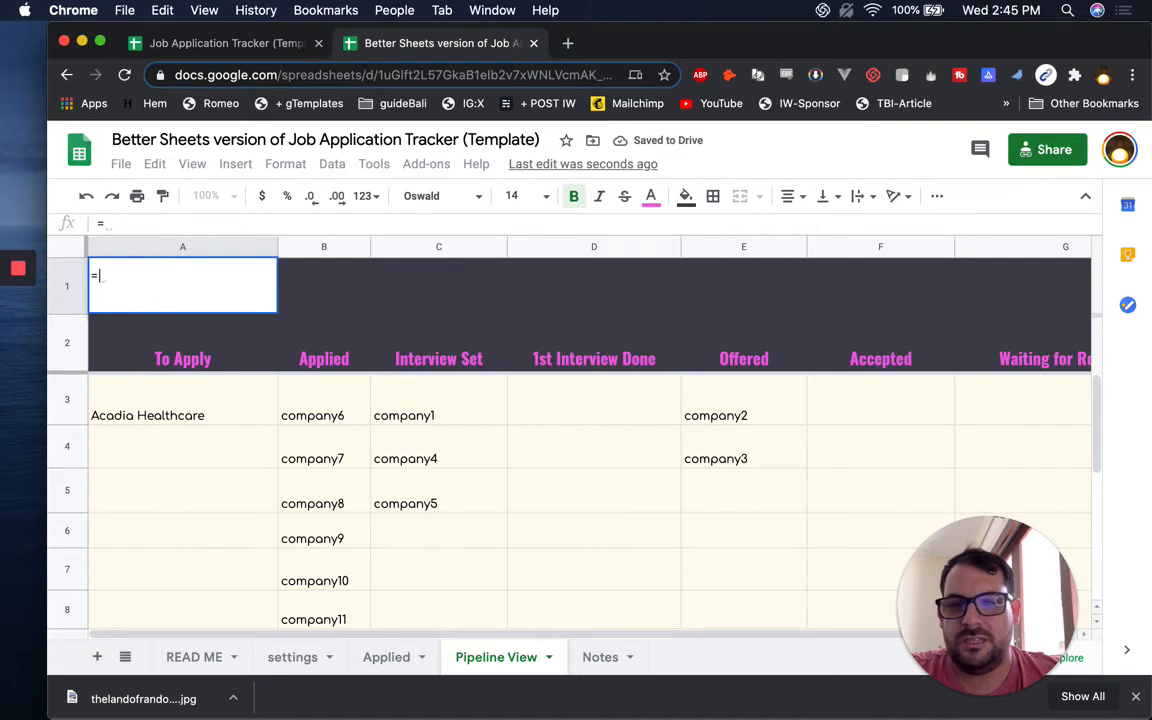
pyautogui.write('counta(A')
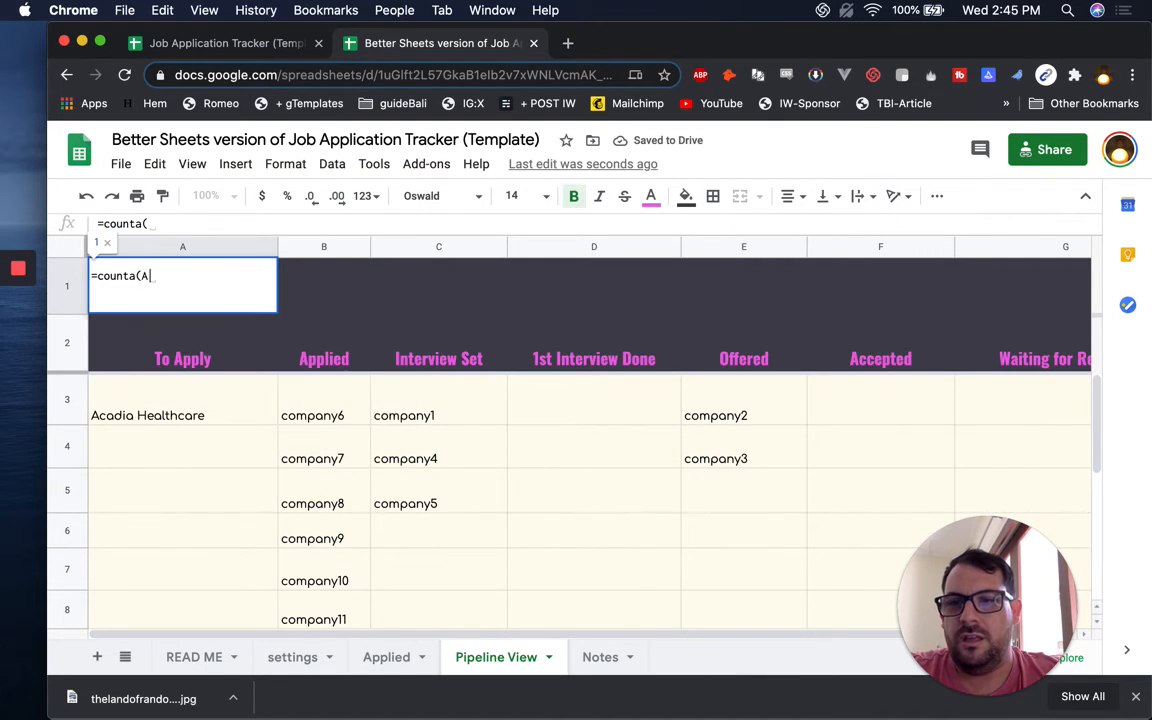
pyautogui.write('3:A)/')
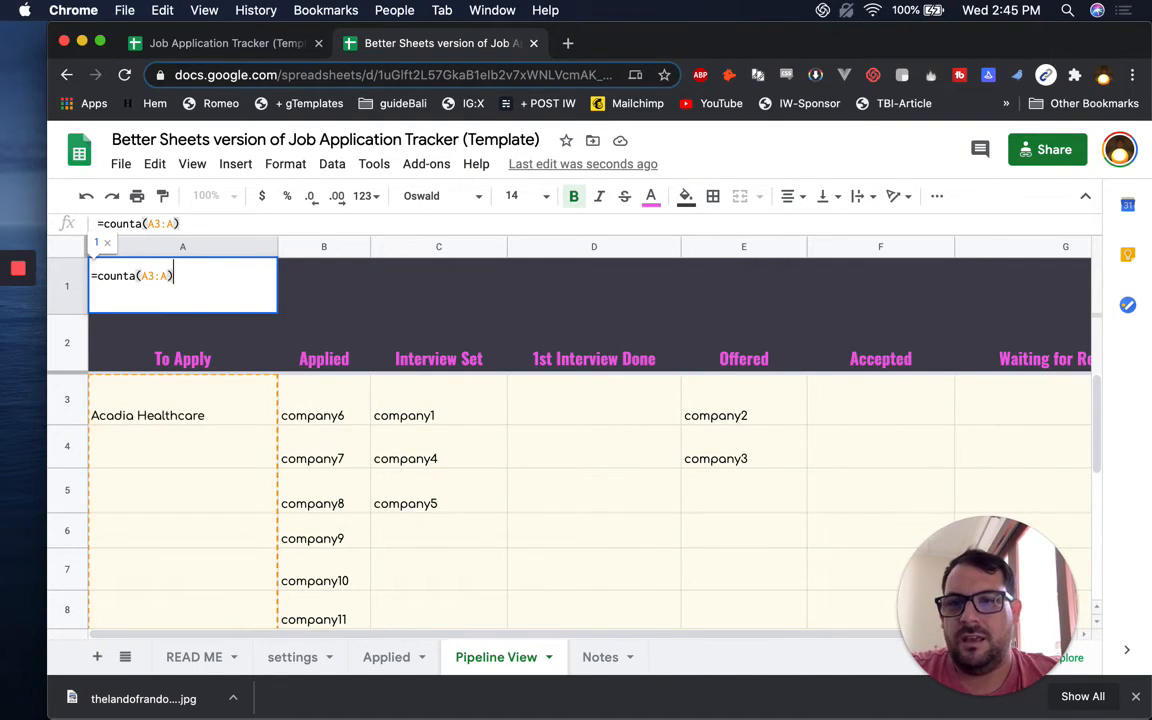
pyautogui.write('counta!')
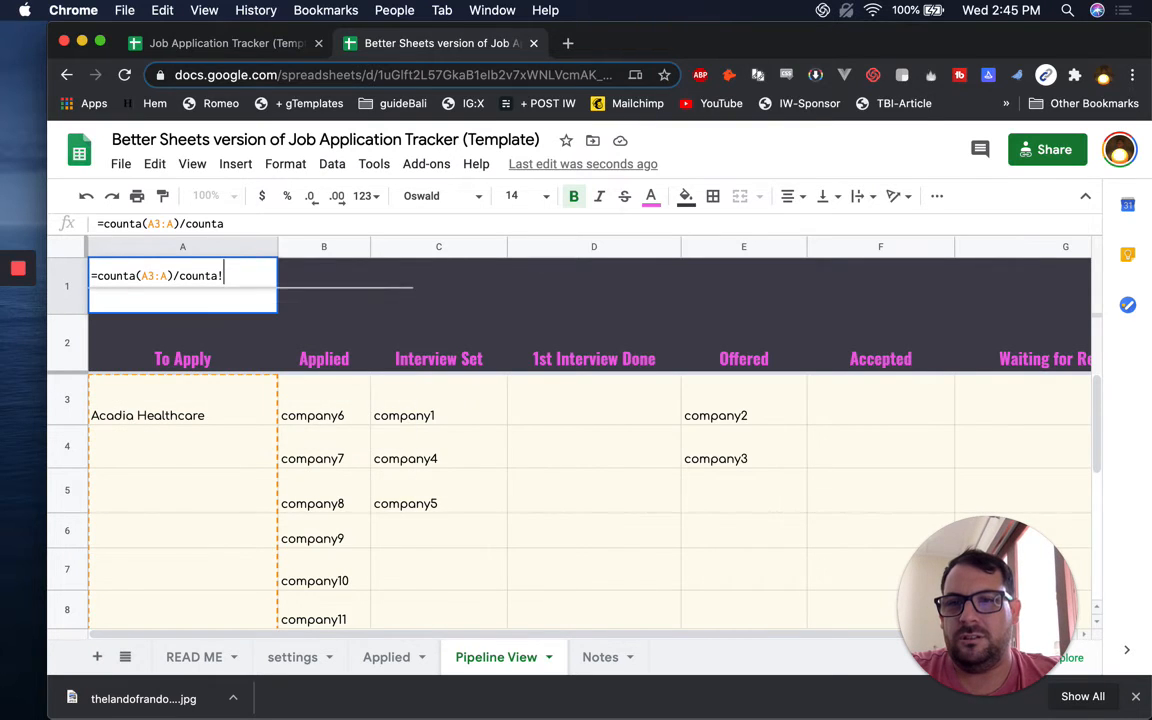
pyautogui.press('BackSpace')
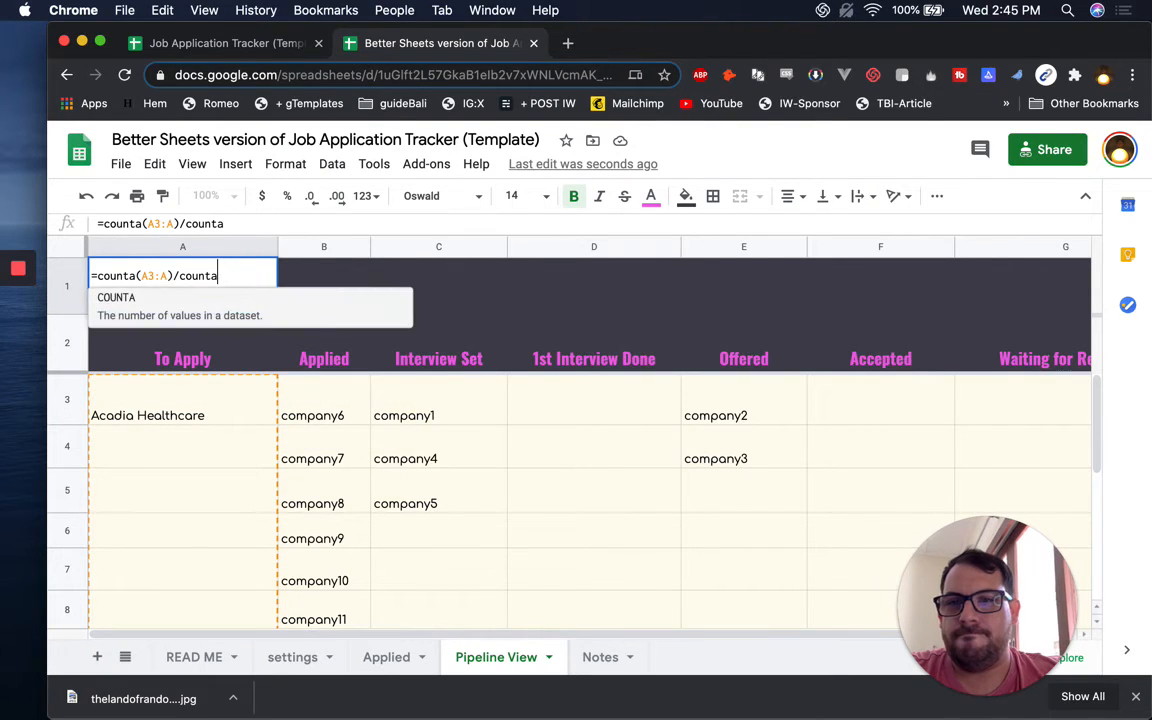
pyautogui.write('(A3:G)')
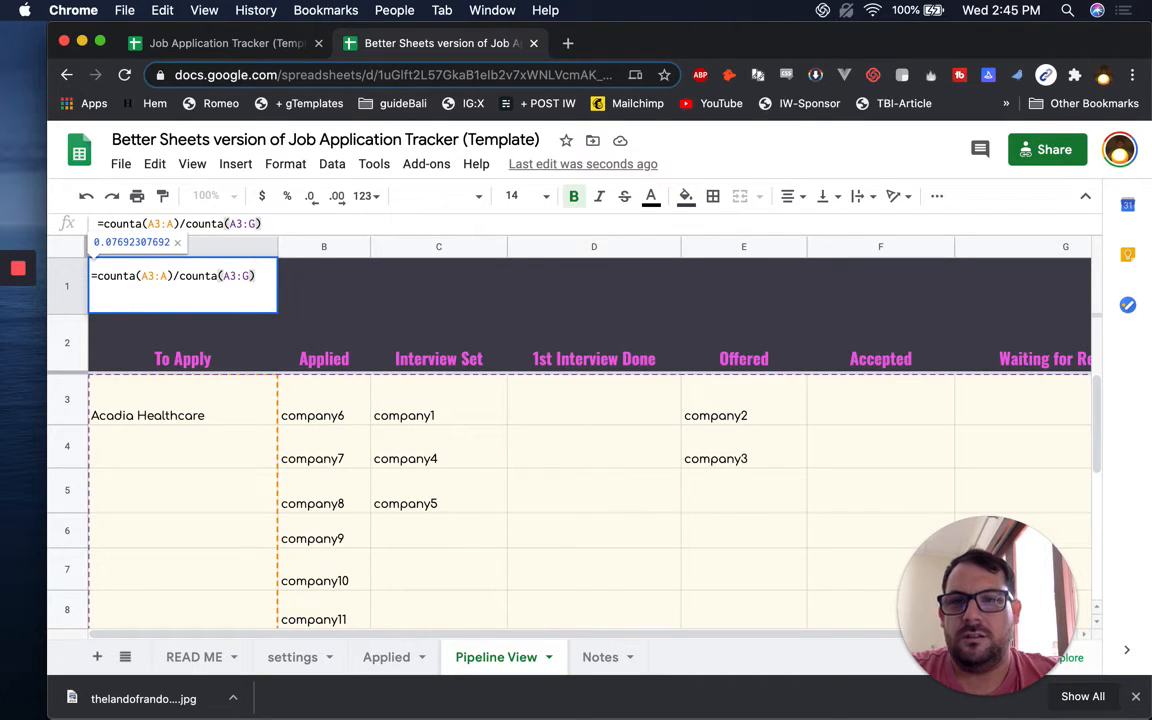
pyautogui.press('Return')
# Format A1 as a percentage and anchor its second range to $A3:$G
pyautogui.click(178, 272)
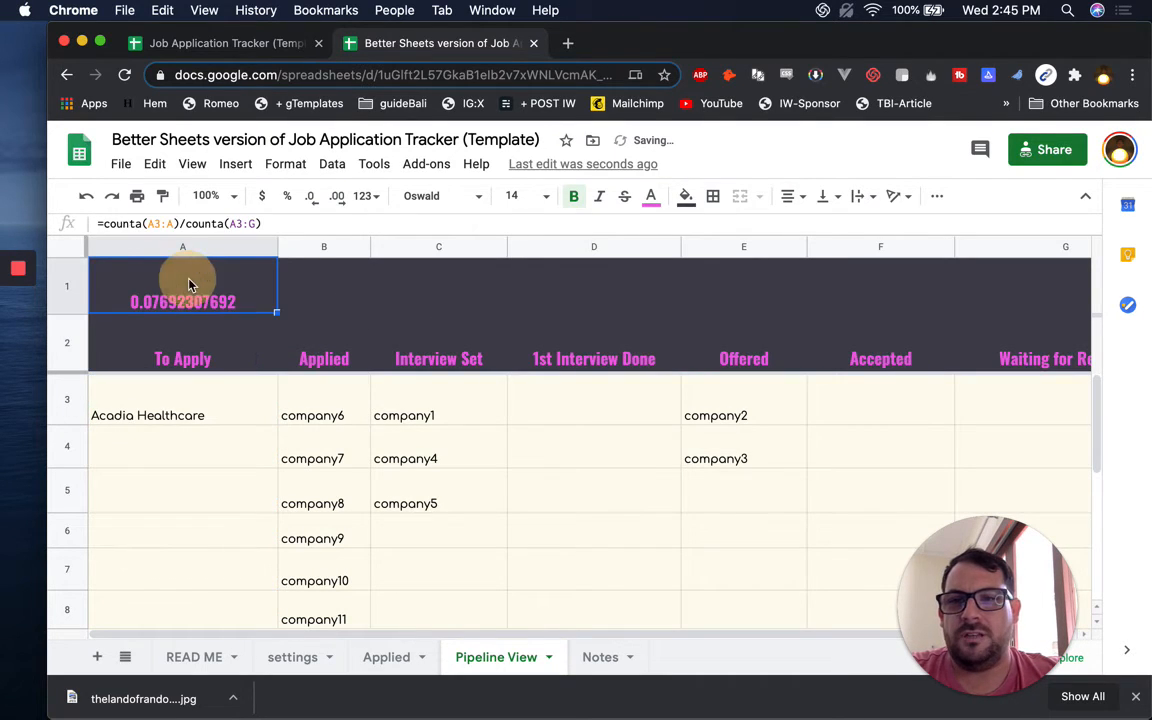
pyautogui.click(288, 195)
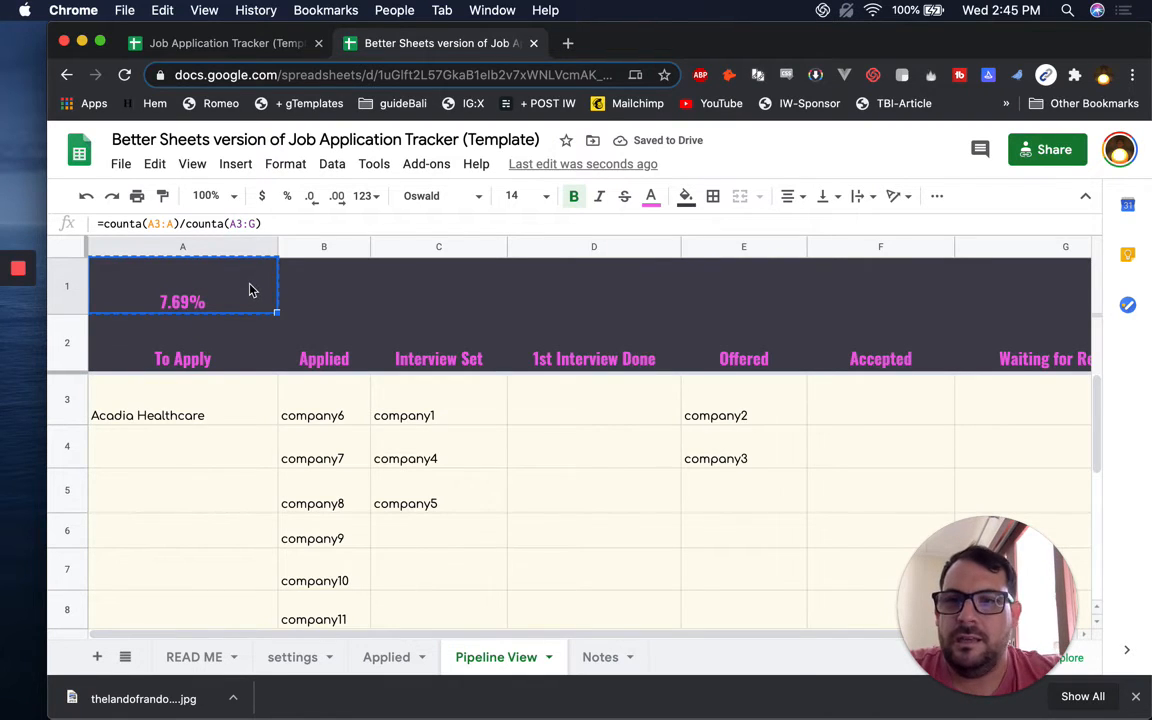
pyautogui.click(305, 298)
pyautogui.press('super+v')
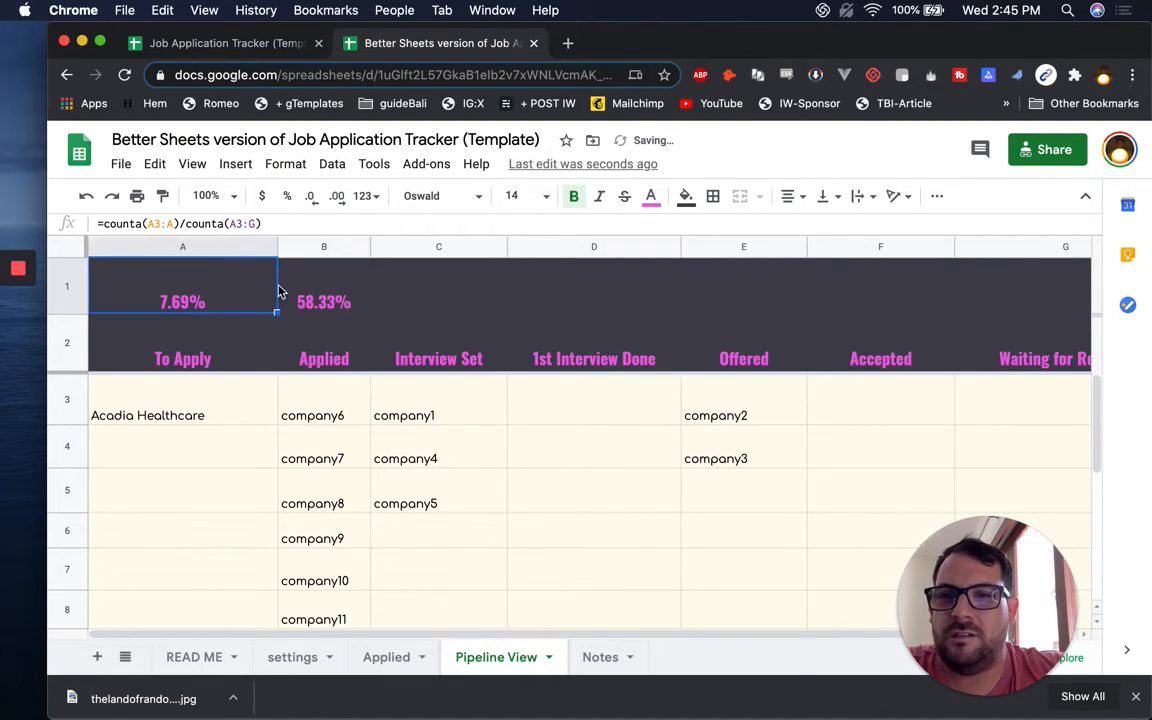
pyautogui.click(292, 297)
pyautogui.click(226, 296)
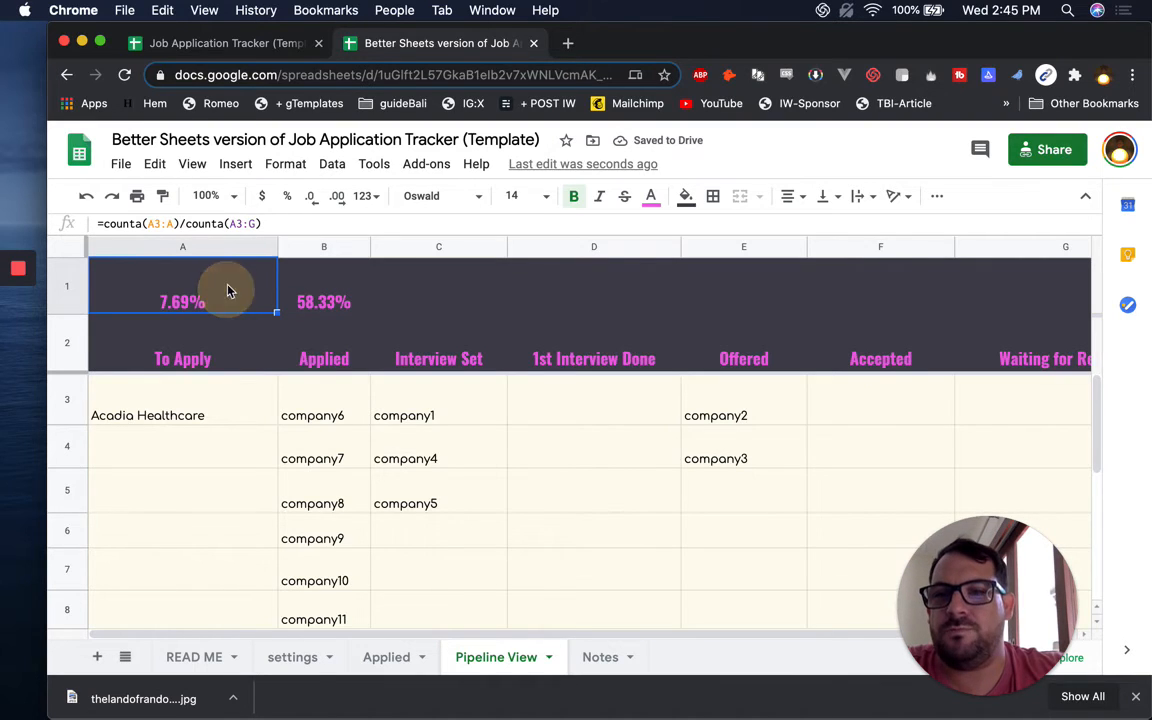
pyautogui.click(236, 224)
pyautogui.write('$')
pyautogui.click(259, 224)
pyautogui.write('$')
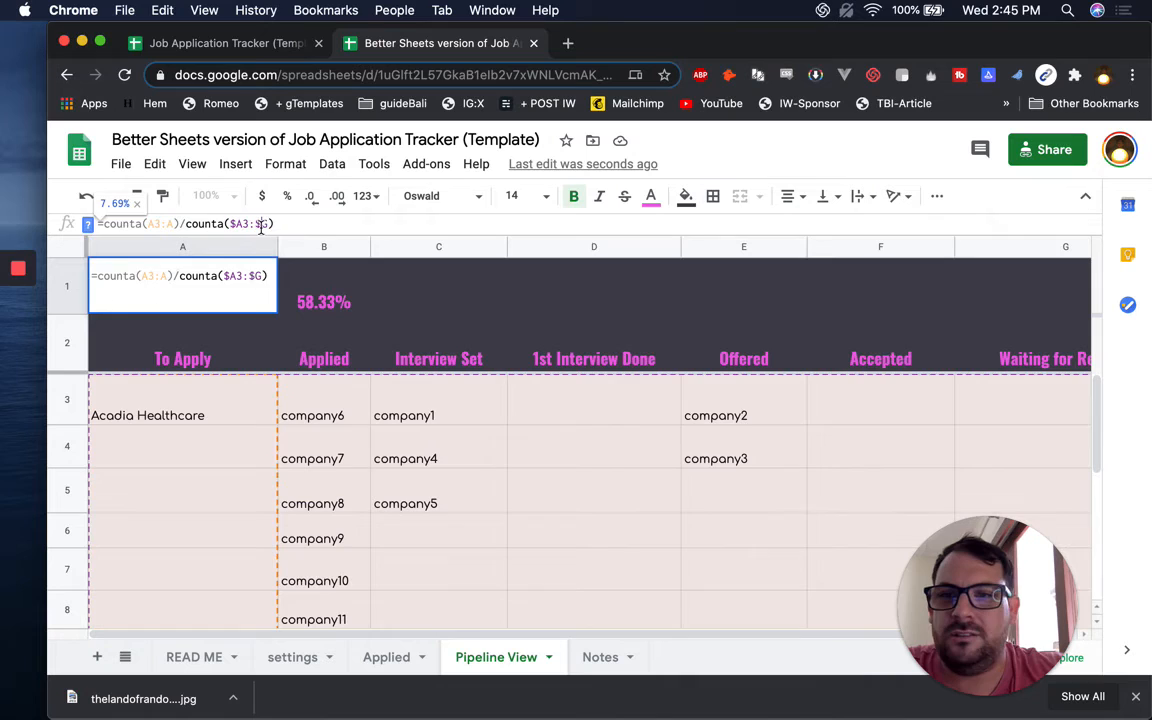
pyautogui.press('Return')
# Copy A1's share formula across B1 through G1
pyautogui.press('Up')
pyautogui.hotkey('ctrl', 'c')
pyautogui.press('Right')
pyautogui.hotkey('ctrl', 'v')
pyautogui.press('Right')
pyautogui.hotkey('ctrl', 'v')
pyautogui.press('Right')
pyautogui.hotkey('ctrl', 'v')
pyautogui.press('Right')
pyautogui.hotkey('ctrl', 'v')
pyautogui.press('Right')
pyautogui.hotkey('ctrl', 'v')
pyautogui.press('Right')
pyautogui.hotkey('ctrl', 'v')
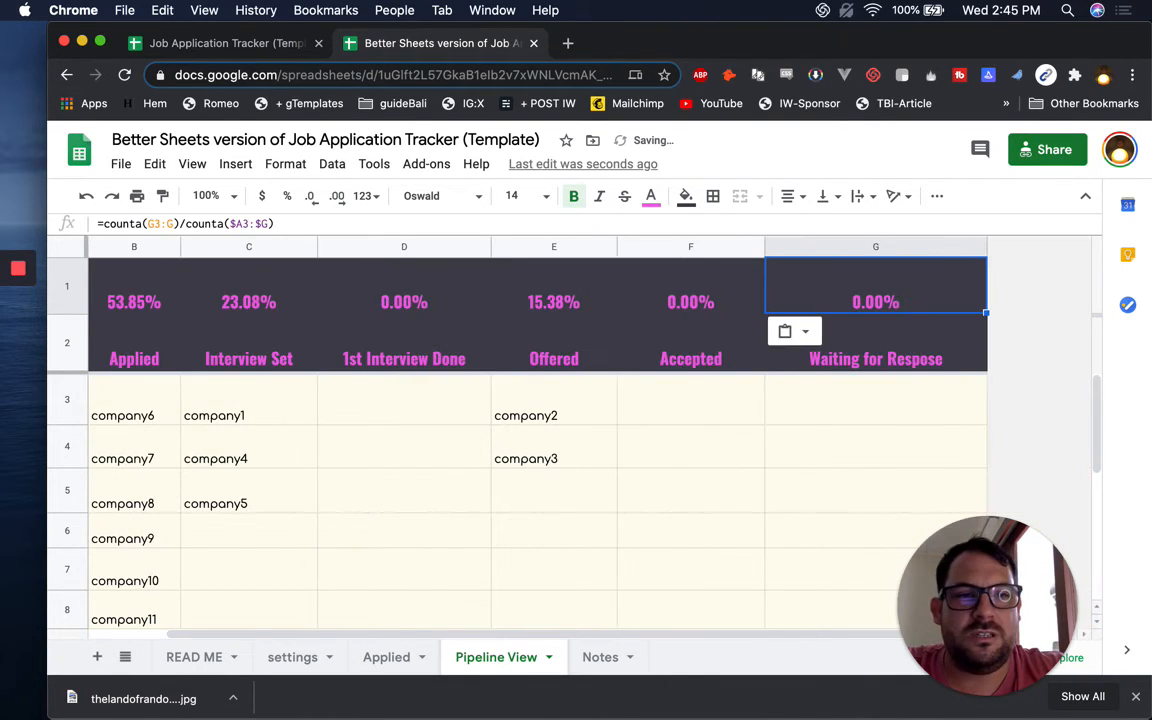
pyautogui.press('Left')
pyautogui.press('Left')
pyautogui.press('Left')
pyautogui.press('Left')
pyautogui.press('Left')
pyautogui.press('Left')
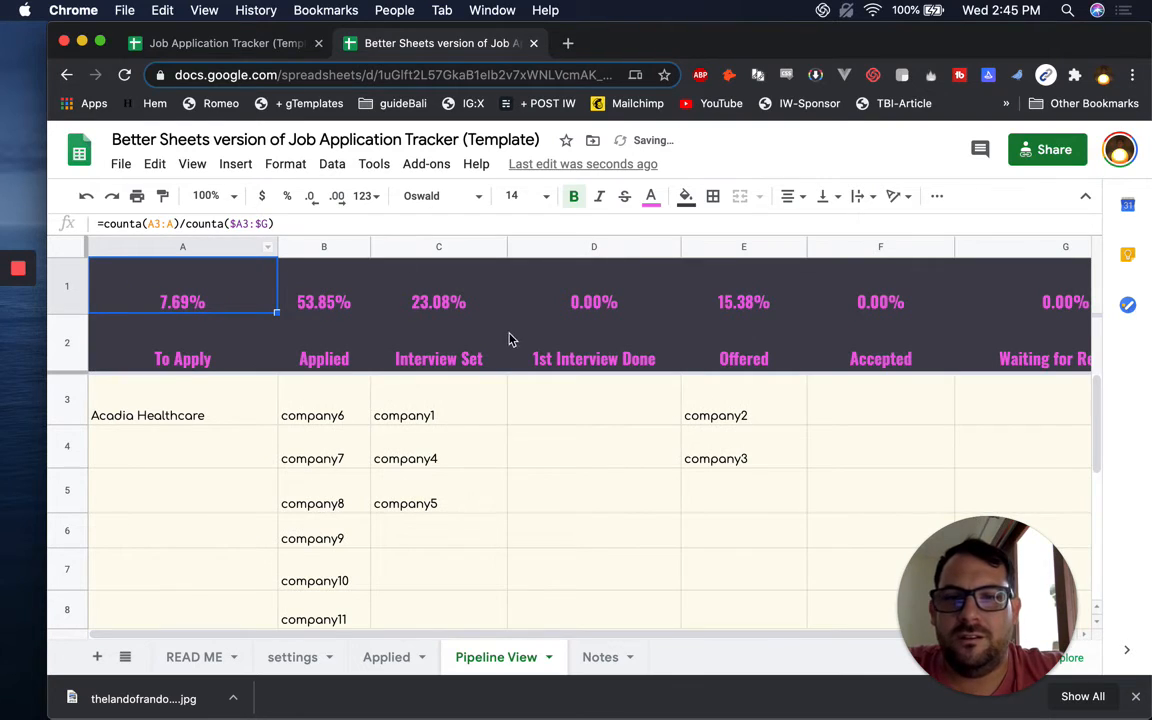
# Review the B3 filter formula and the A1 and Accepted share formulas
pyautogui.hscroll(3, 790, 310)
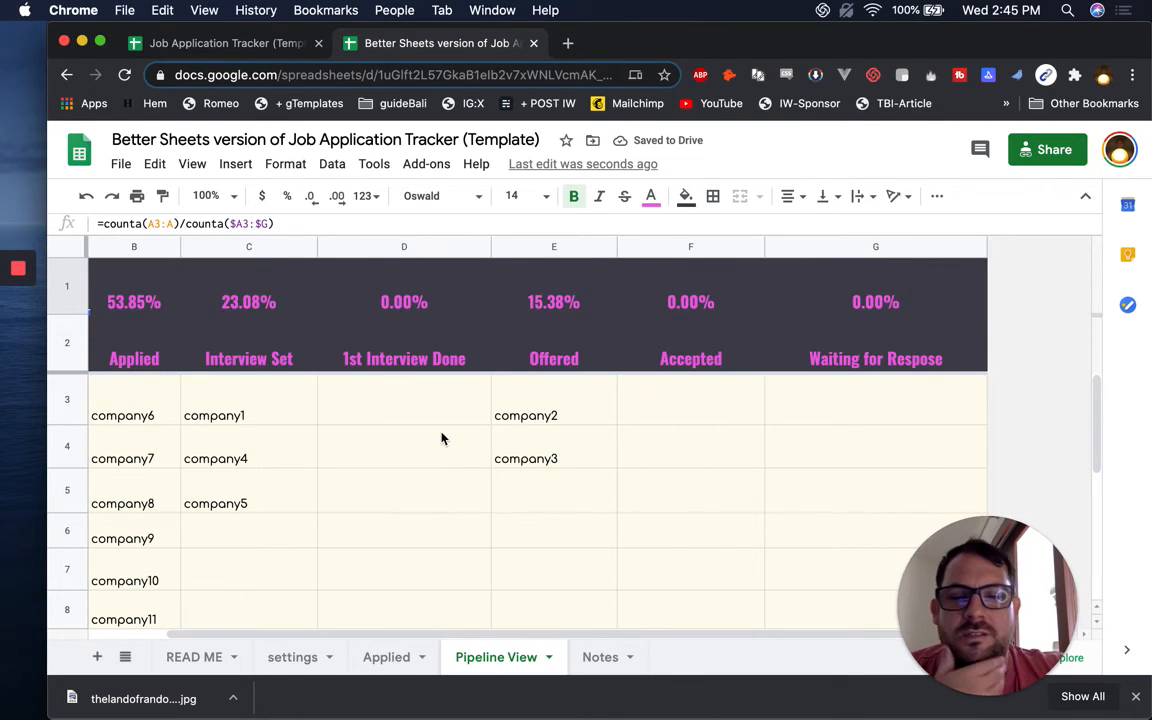
pyautogui.hscroll(-3, 441, 438)
pyautogui.click(288, 414)
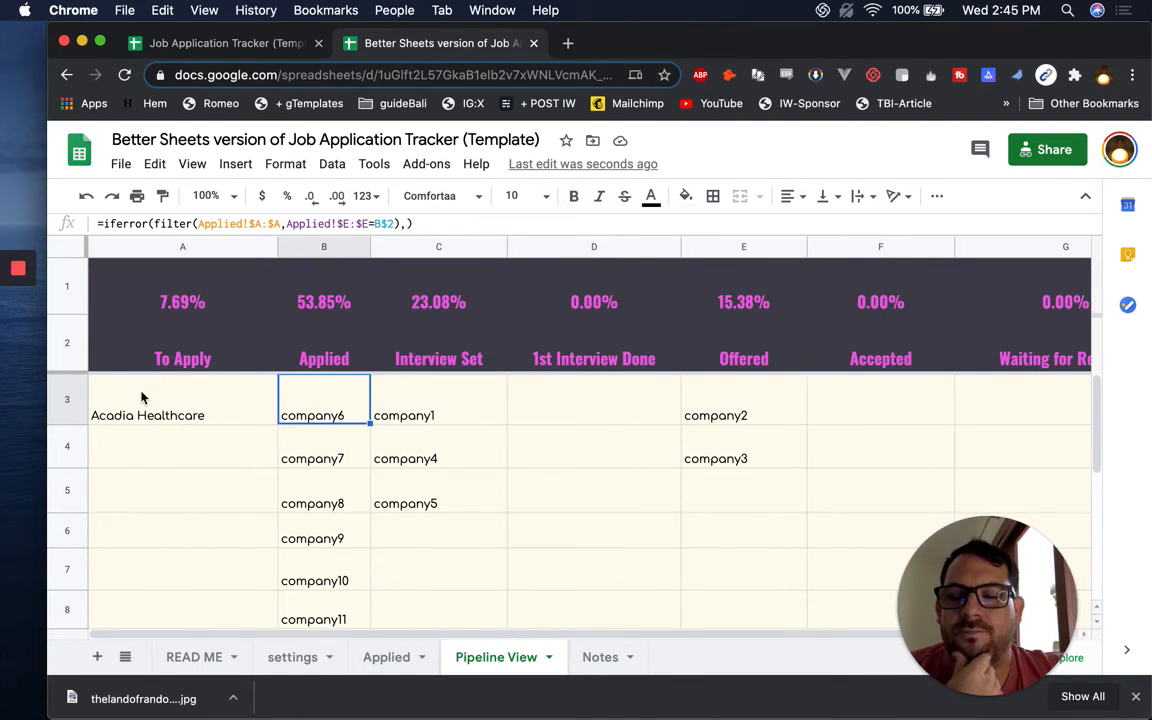
pyautogui.click(200, 308)
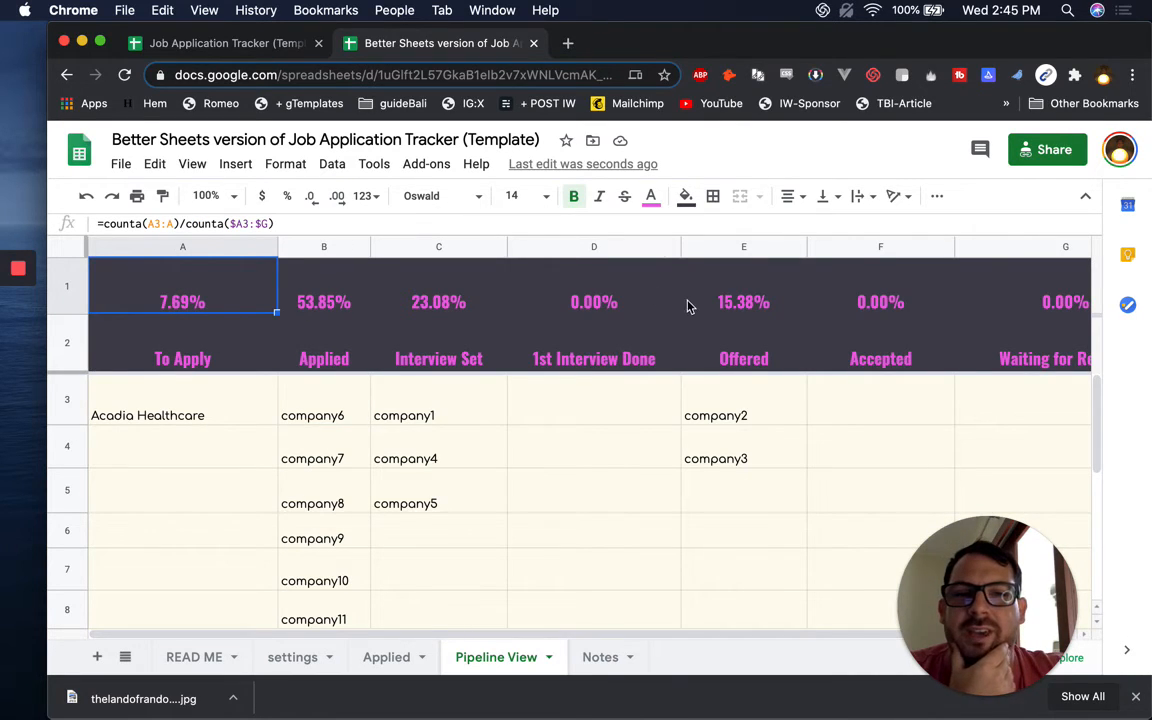
pyautogui.click(930, 287)
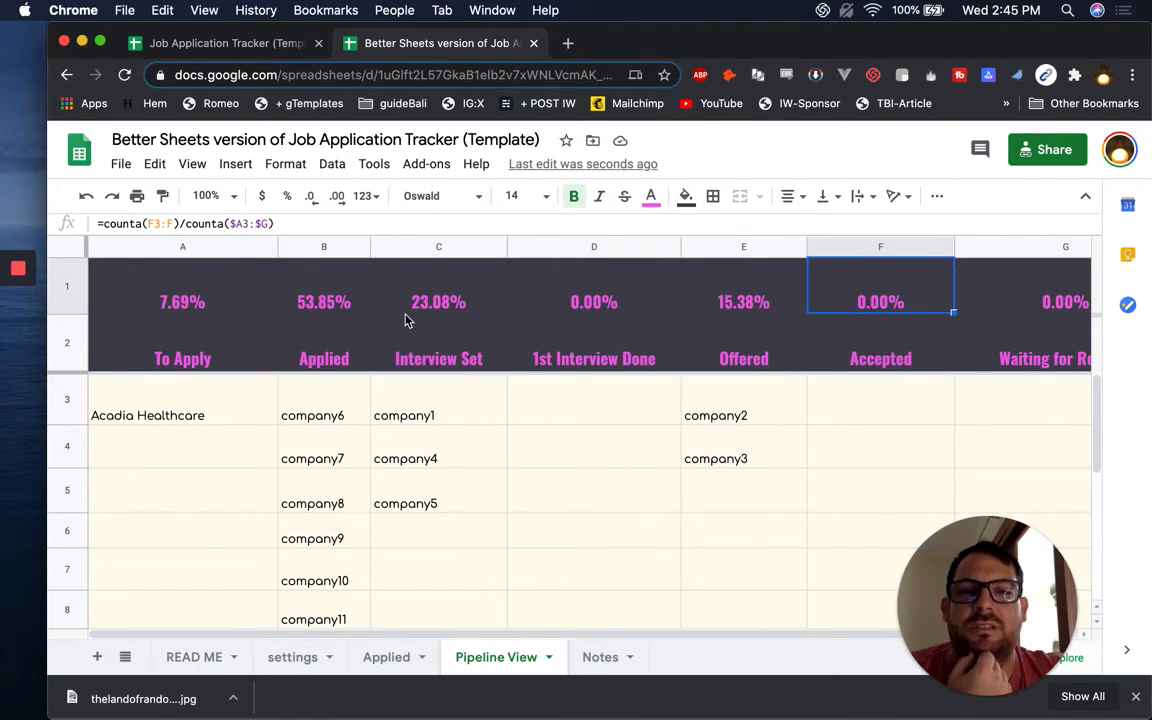
# Insert a new row 3 above the company list and paste the percentage row into it
pyautogui.rightClick(68, 401)
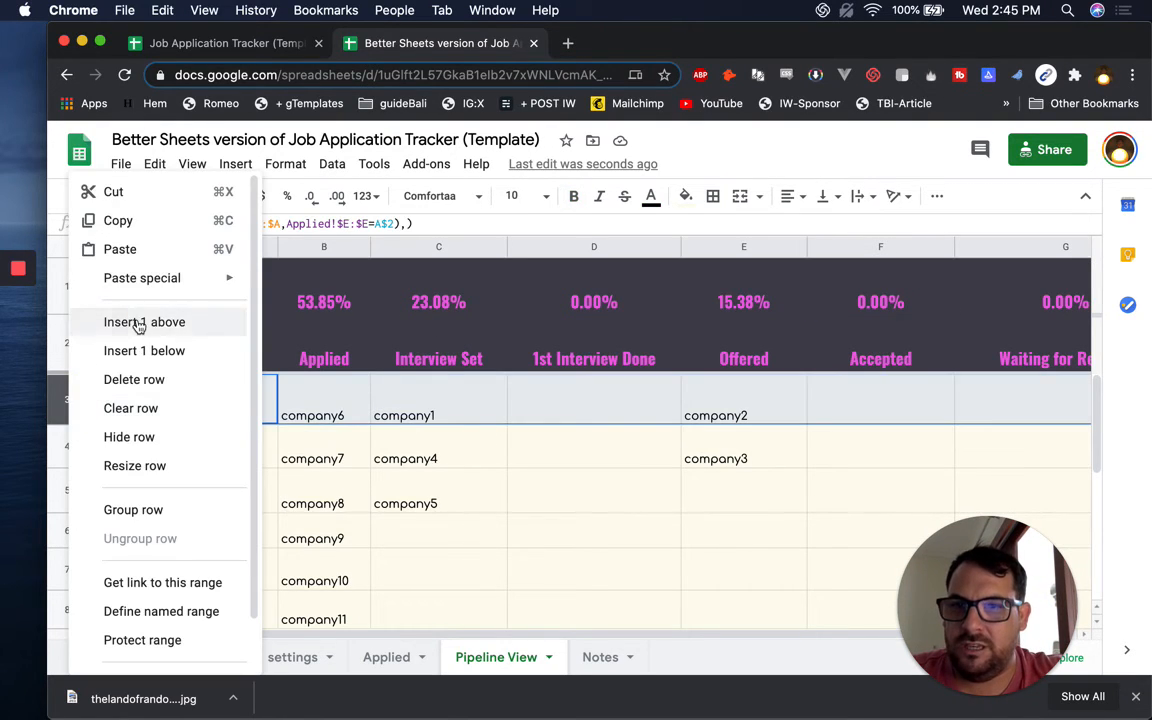
pyautogui.click(139, 322)
pyautogui.click(70, 288)
pyautogui.hotkey('ctrl', 'c')
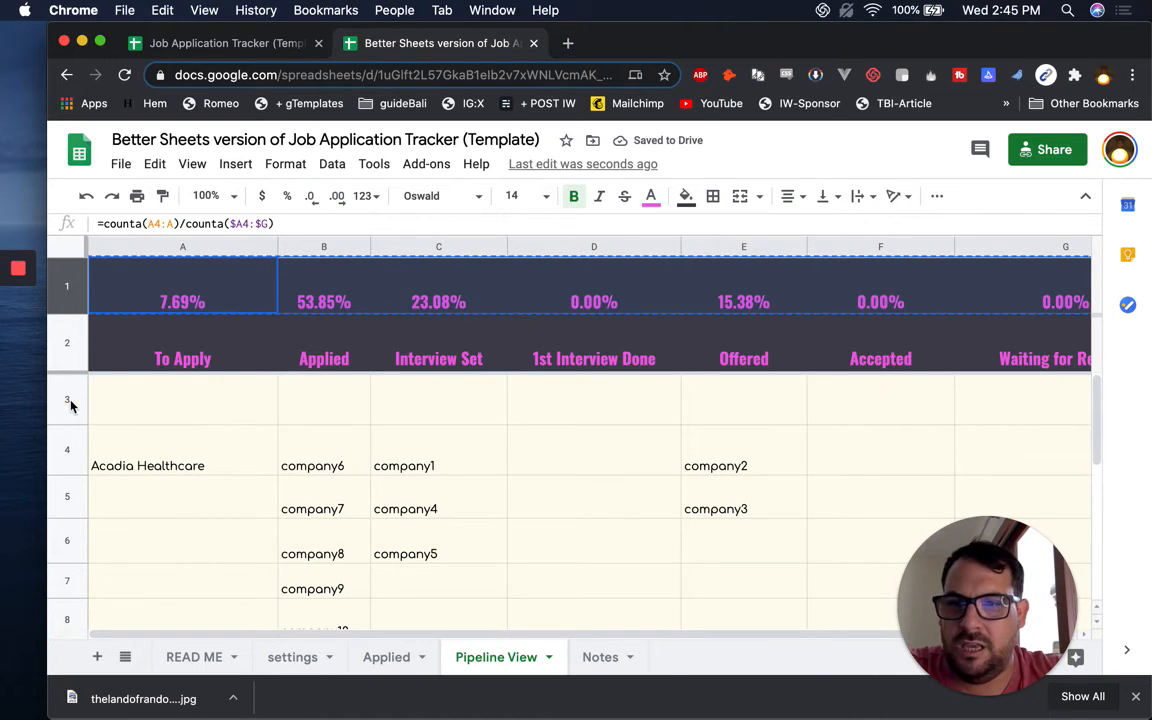
pyautogui.click(70, 404)
pyautogui.hotkey('ctrl', 'v')
# Change A3's formula to =counta(A4:A)/counta($A4:$G)
pyautogui.click(144, 415)
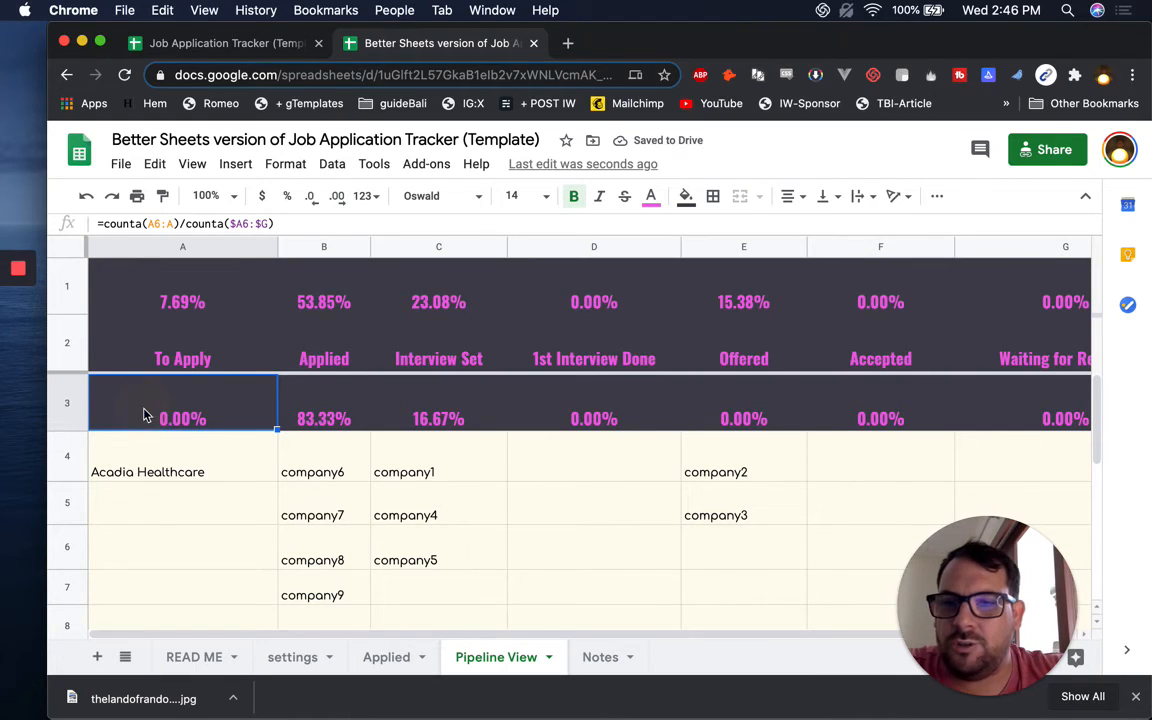
pyautogui.doubleClick(144, 415)
pyautogui.write('4')
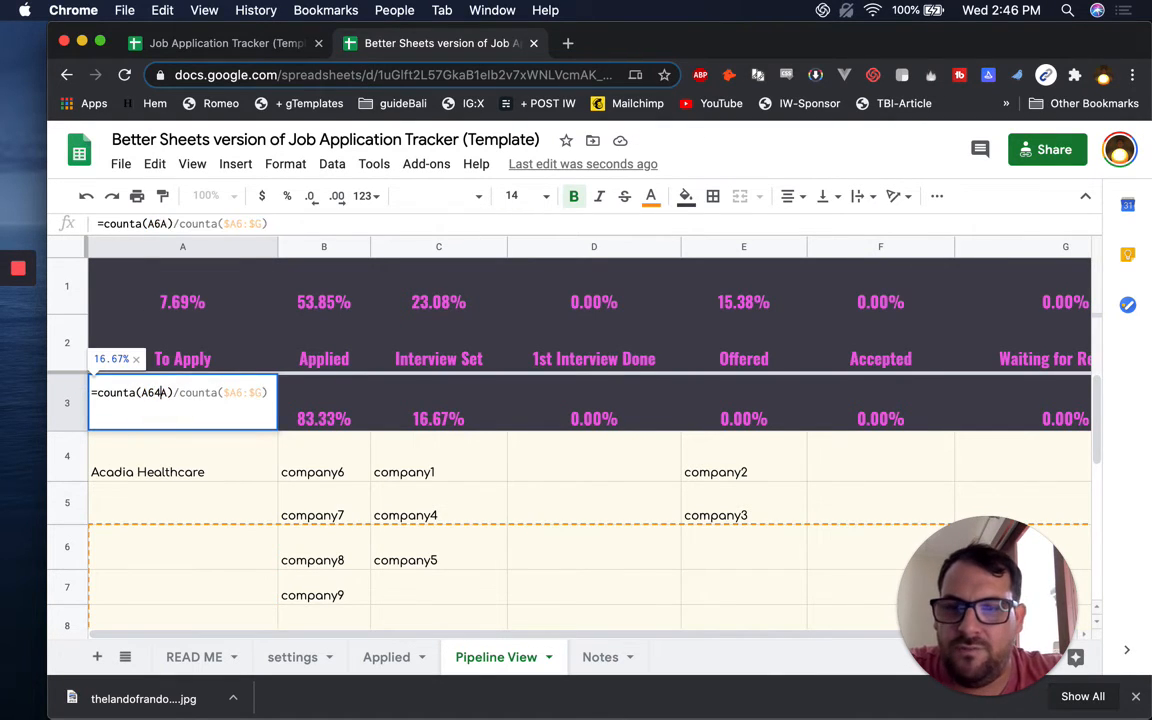
pyautogui.press('BackSpace')
pyautogui.press('BackSpace')
pyautogui.write('4:')
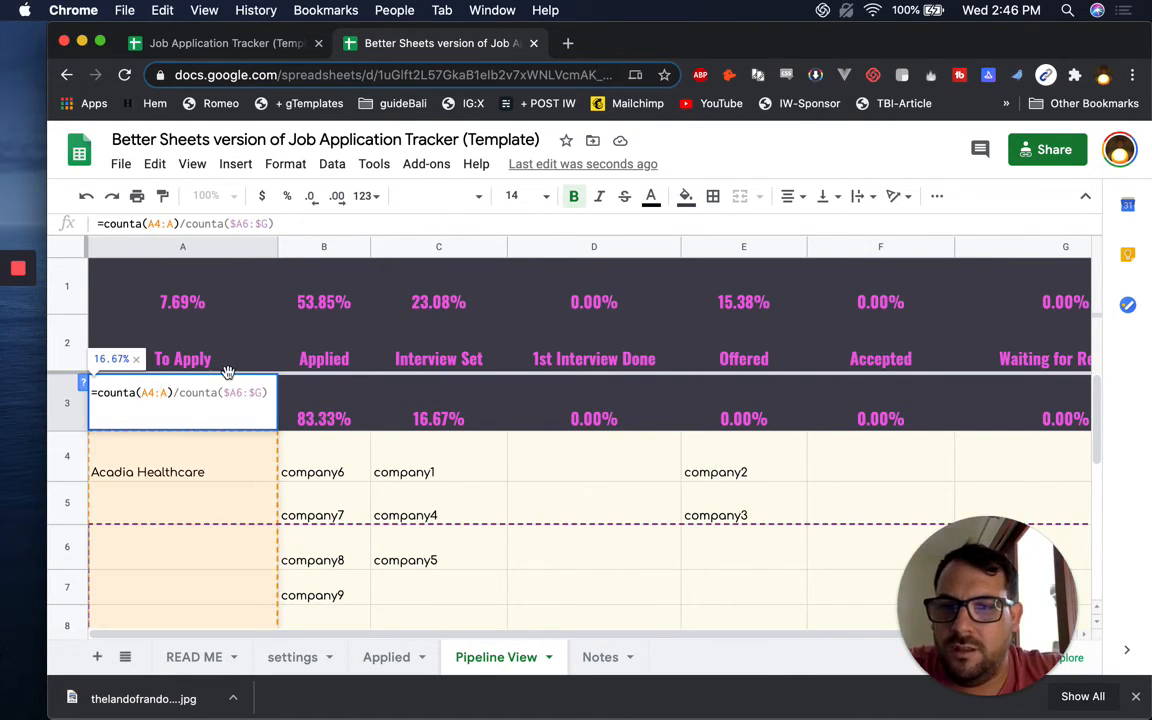
pyautogui.click(243, 394)
pyautogui.press('BackSpace')
pyautogui.write('4')
pyautogui.press('Return')
# Copy the corrected percentage formula across row 3
pyautogui.press('Up')
pyautogui.press('super+c')
pyautogui.press('shift+super+Right')
pyautogui.press('super+v')
pyautogui.press('Left')
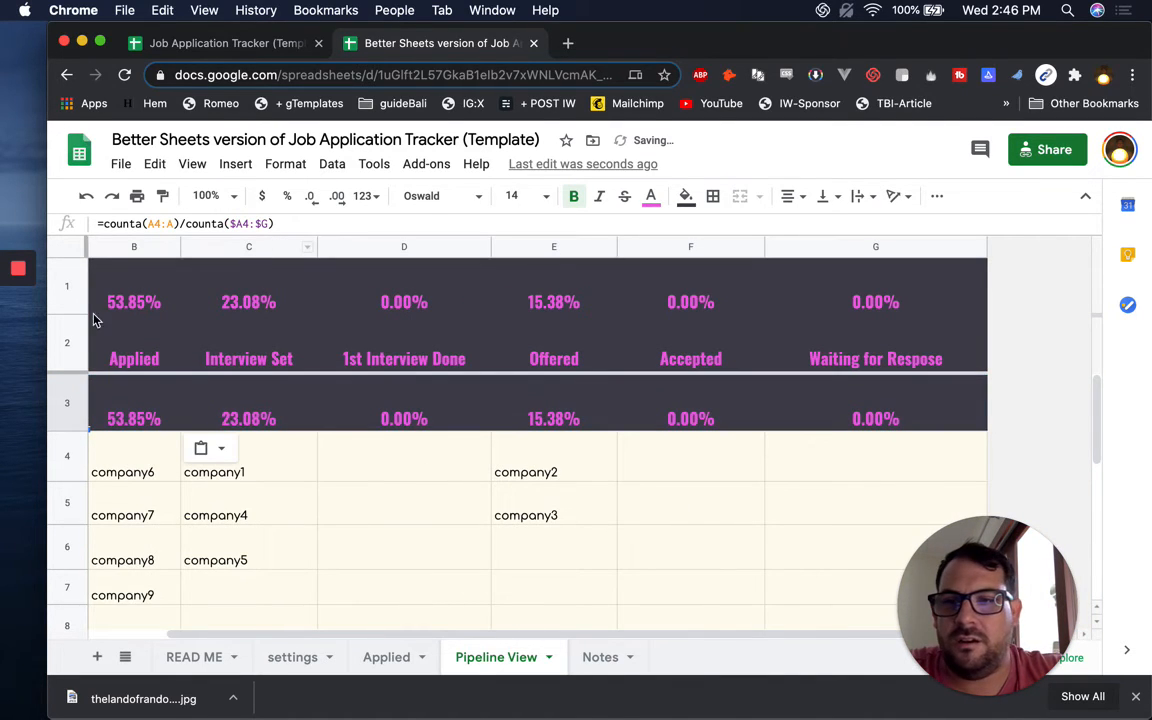
# Delete the old top percentage row and check the To Apply percentage formula
pyautogui.rightClick(68, 285)
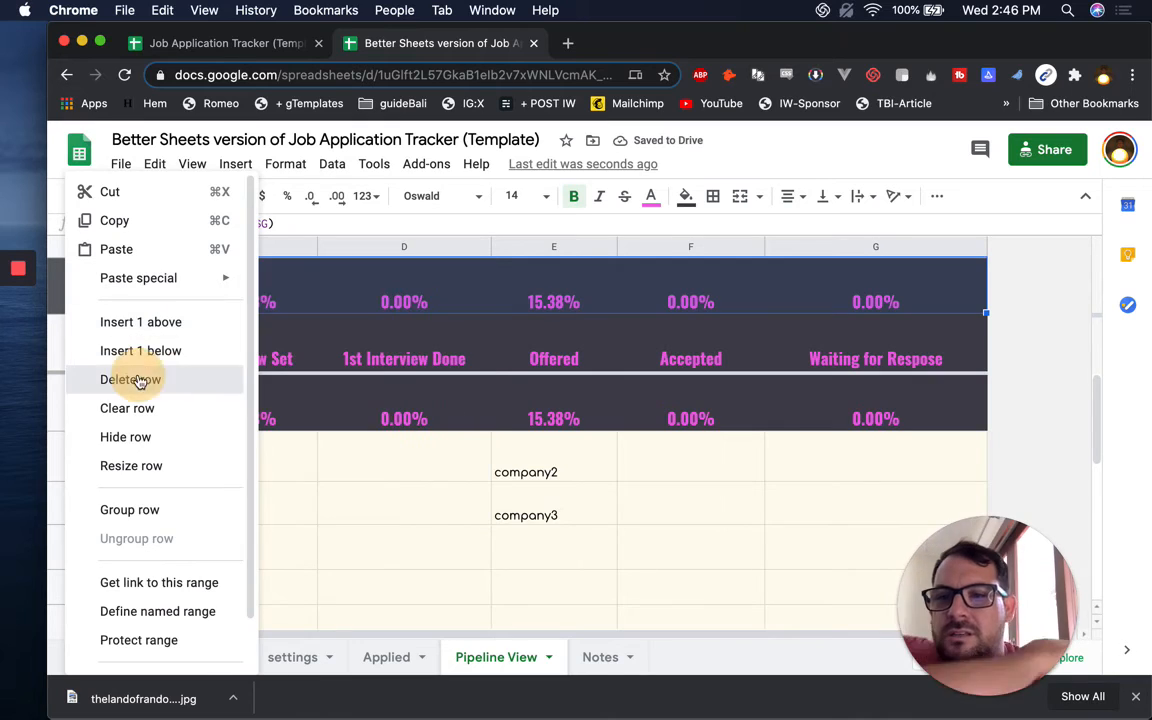
pyautogui.click(137, 379)
pyautogui.click(205, 298)
pyautogui.click(228, 367)
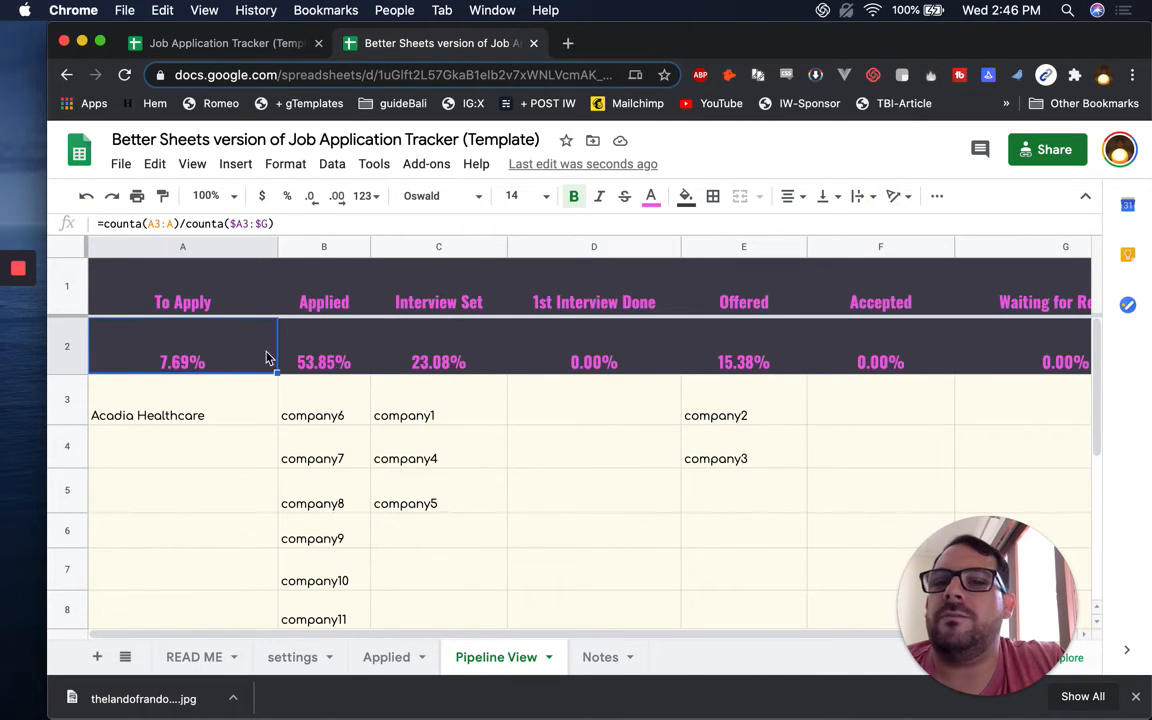
pyautogui.scroll(-5, 249, 431)
pyautogui.scroll(5, 249, 431)
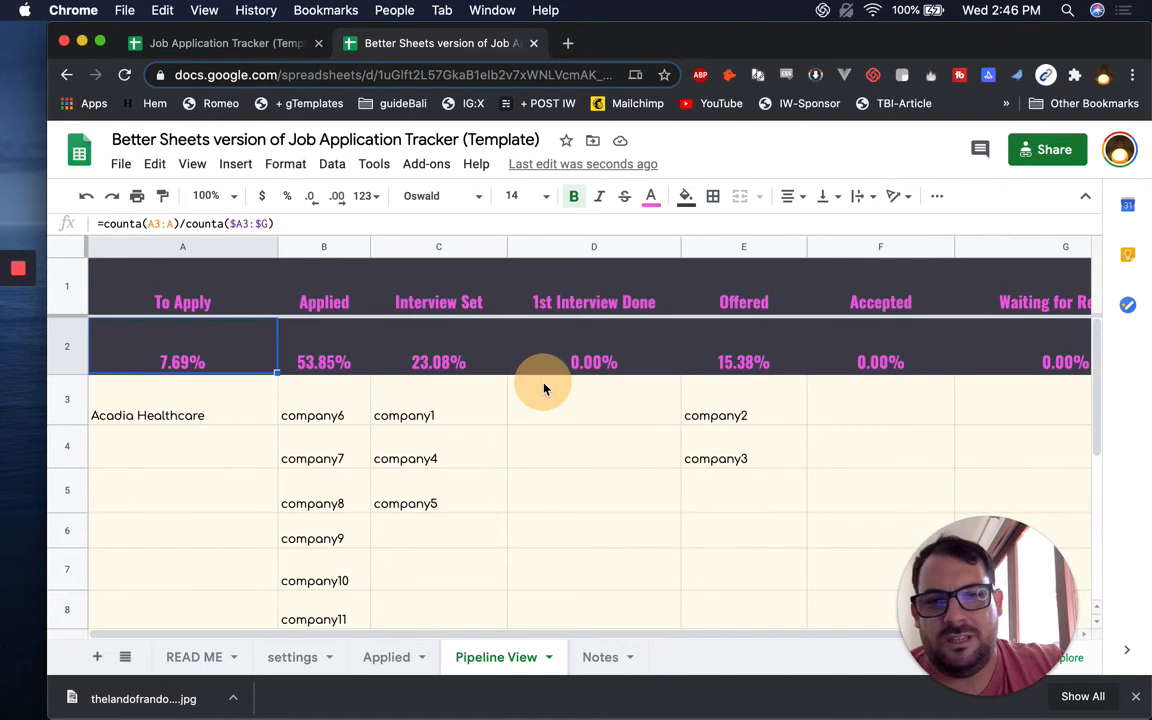
# Inspect the Pipeline View company cells and Interview Set entries
pyautogui.keyDown('shift'); pyautogui.click(511, 393); pyautogui.keyUp('shift')
pyautogui.click(474, 362)
pyautogui.click(257, 395)
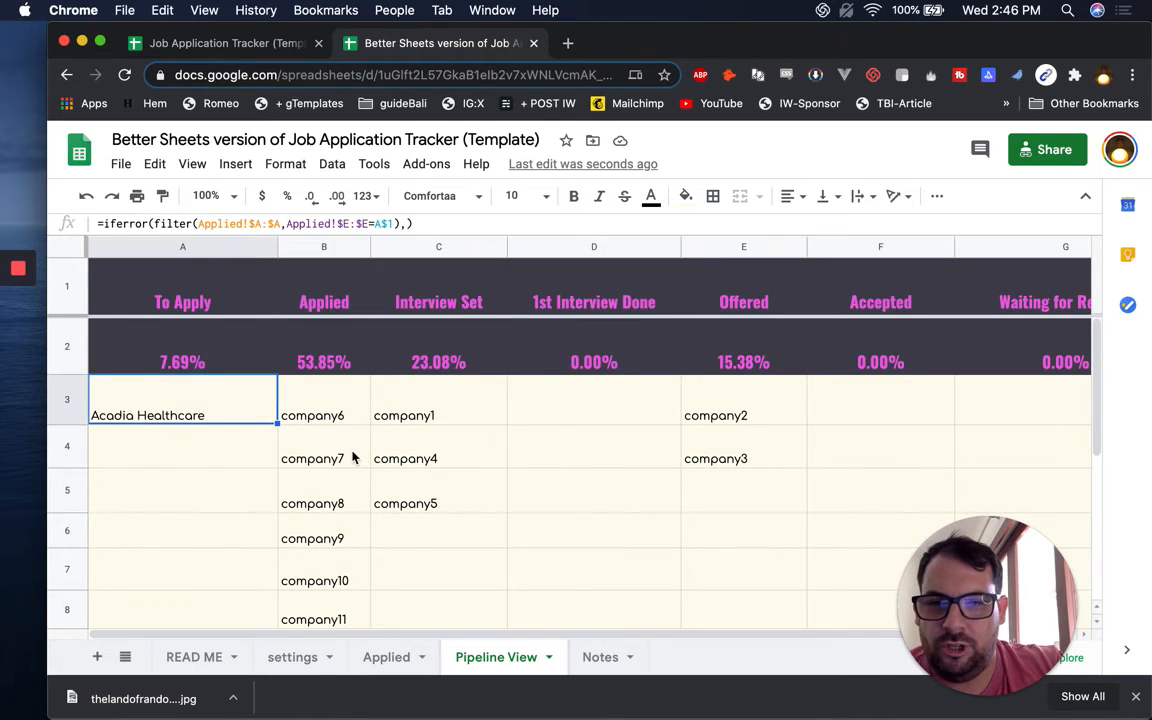
pyautogui.click(335, 452)
pyautogui.click(339, 500)
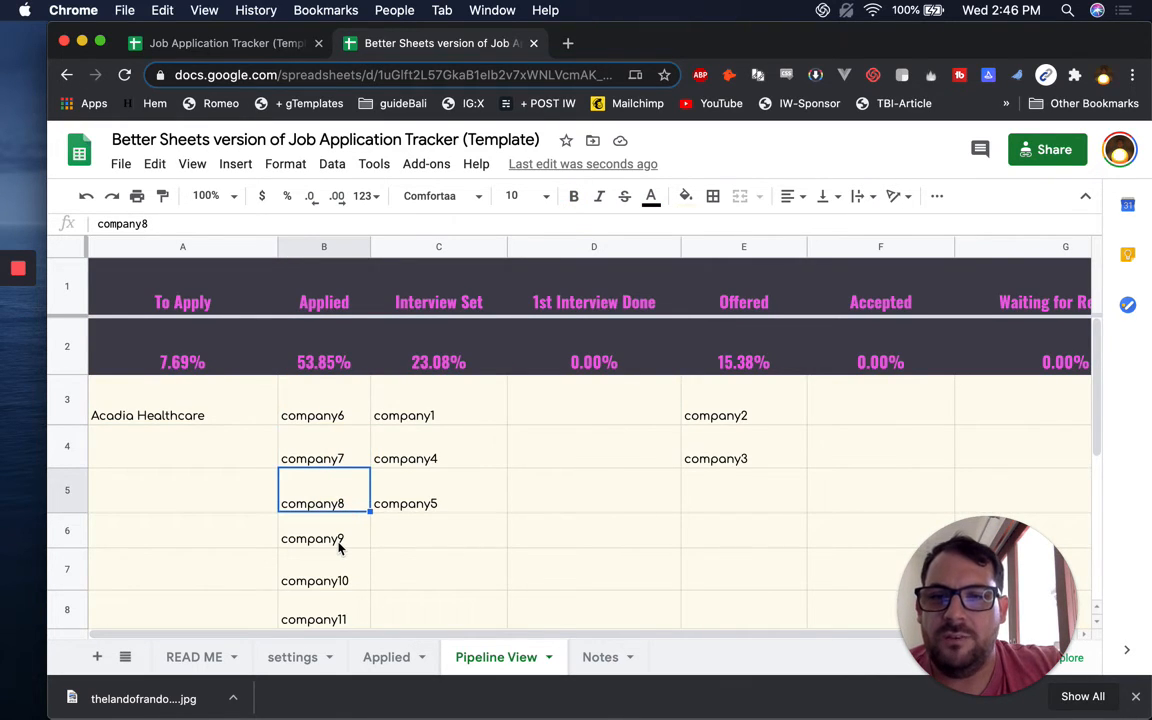
pyautogui.scroll(-1, 339, 545)
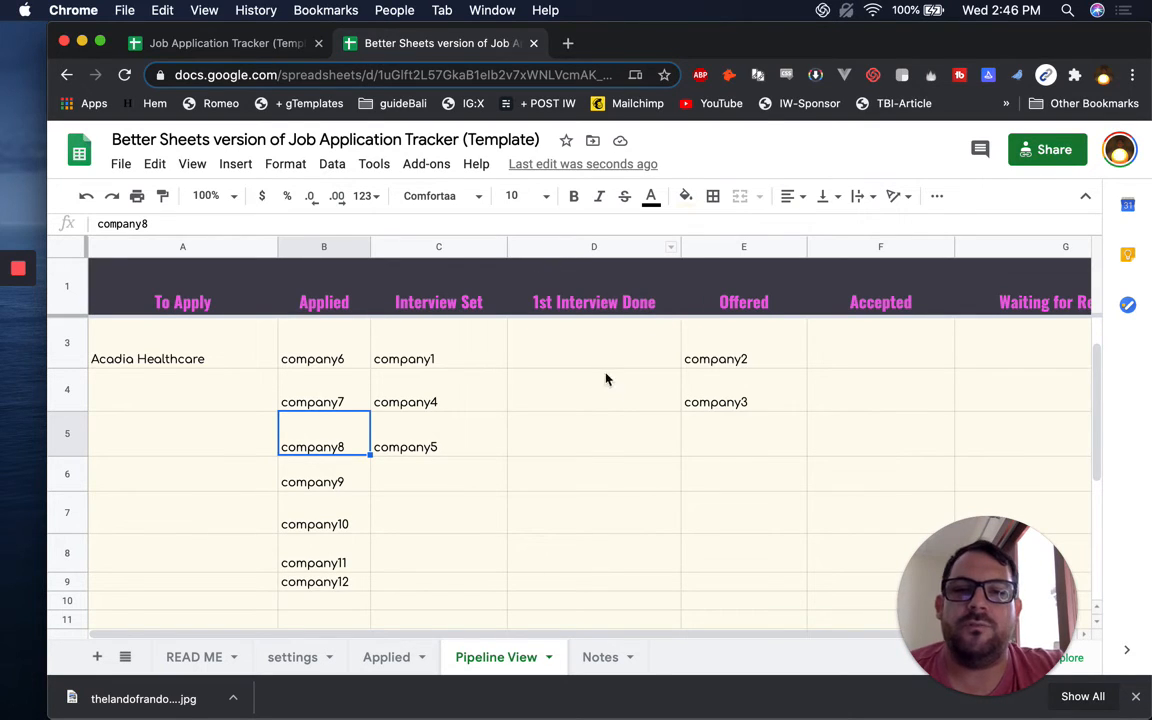
pyautogui.moveTo(405, 358); pyautogui.dragTo(455, 482)
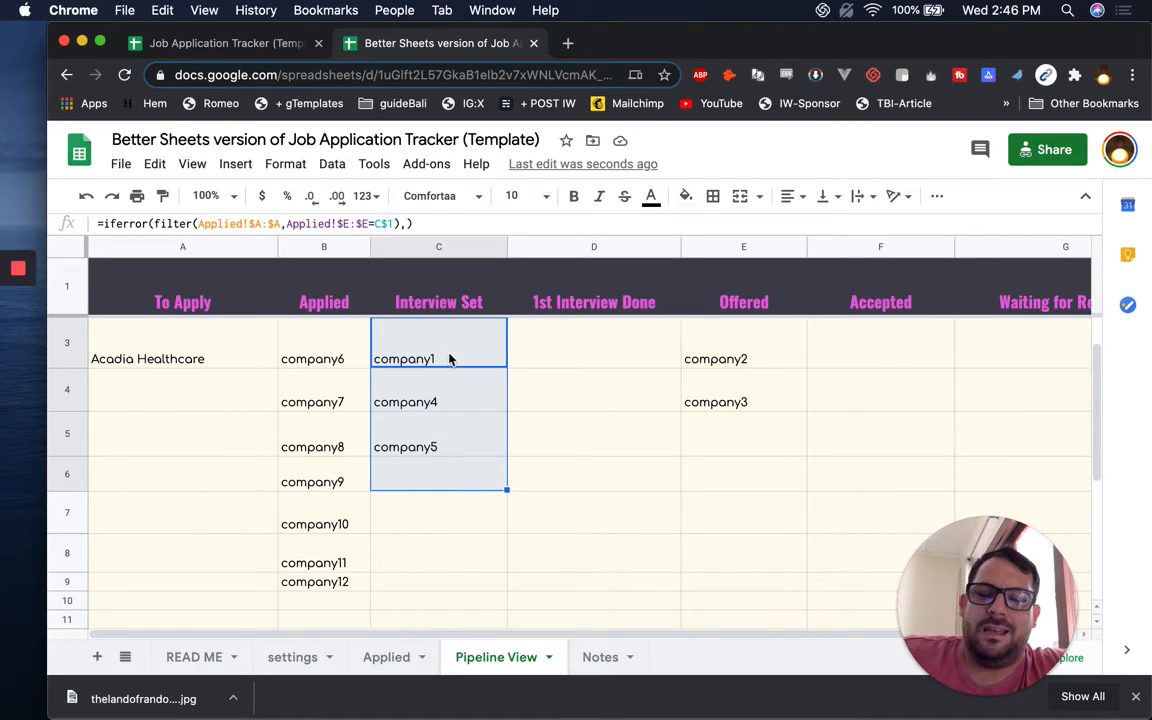
pyautogui.scroll(1, 438, 423)
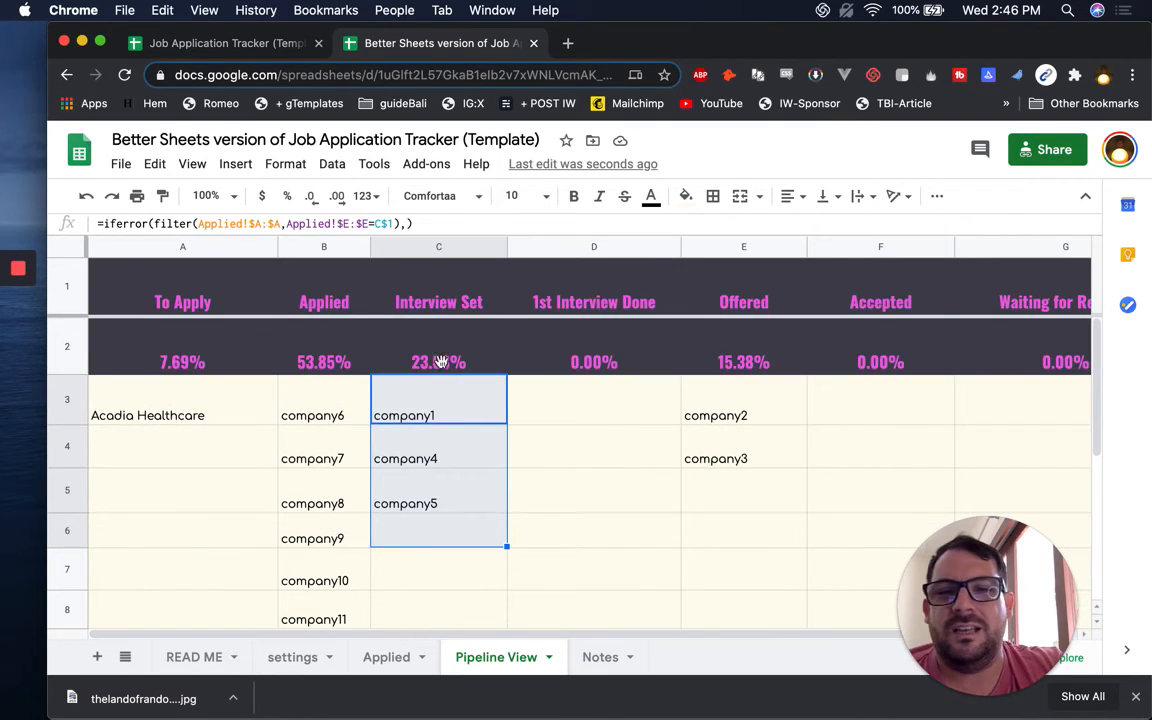
# Check the 1st Interview Done and Applied percentage formulas and the company6 filter formula
pyautogui.click(514, 330)
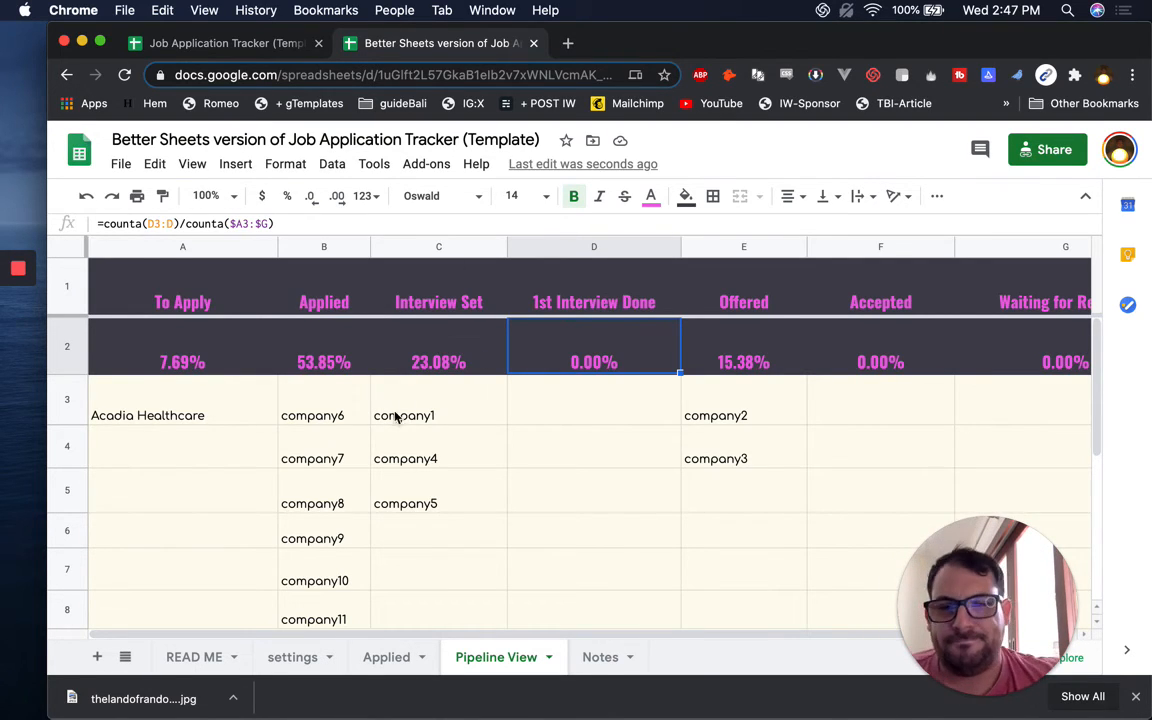
pyautogui.click(360, 363)
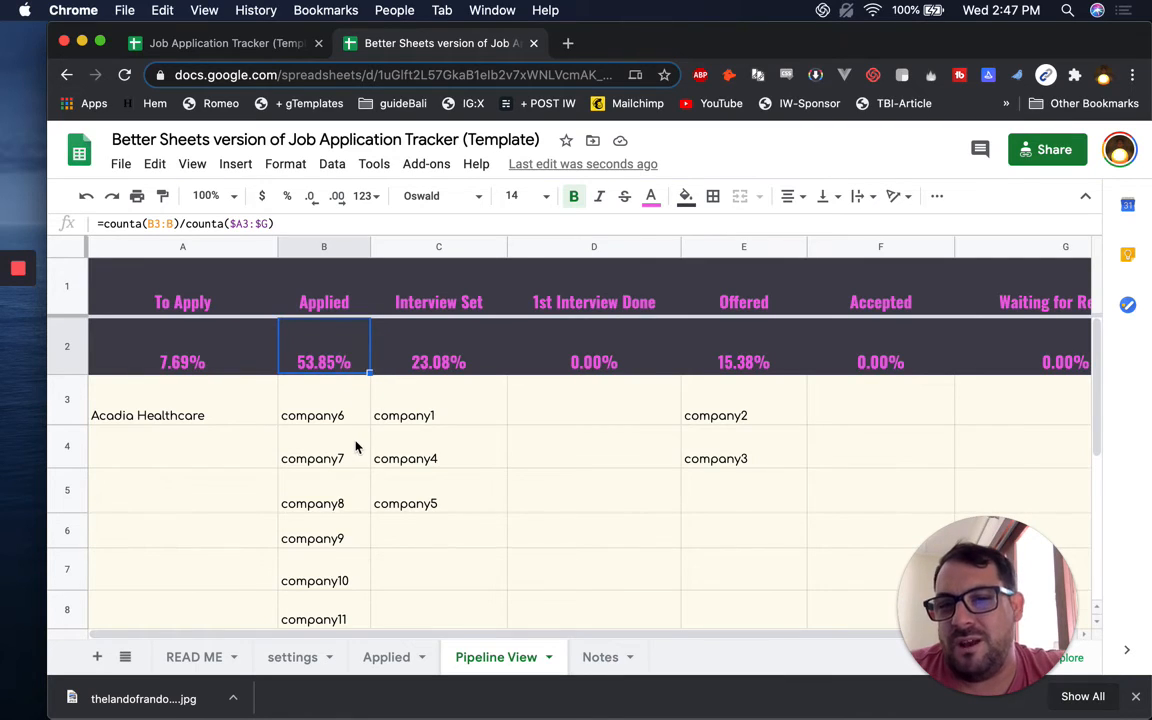
pyautogui.scroll(-1, 355, 447)
pyautogui.scroll(1, 355, 447)
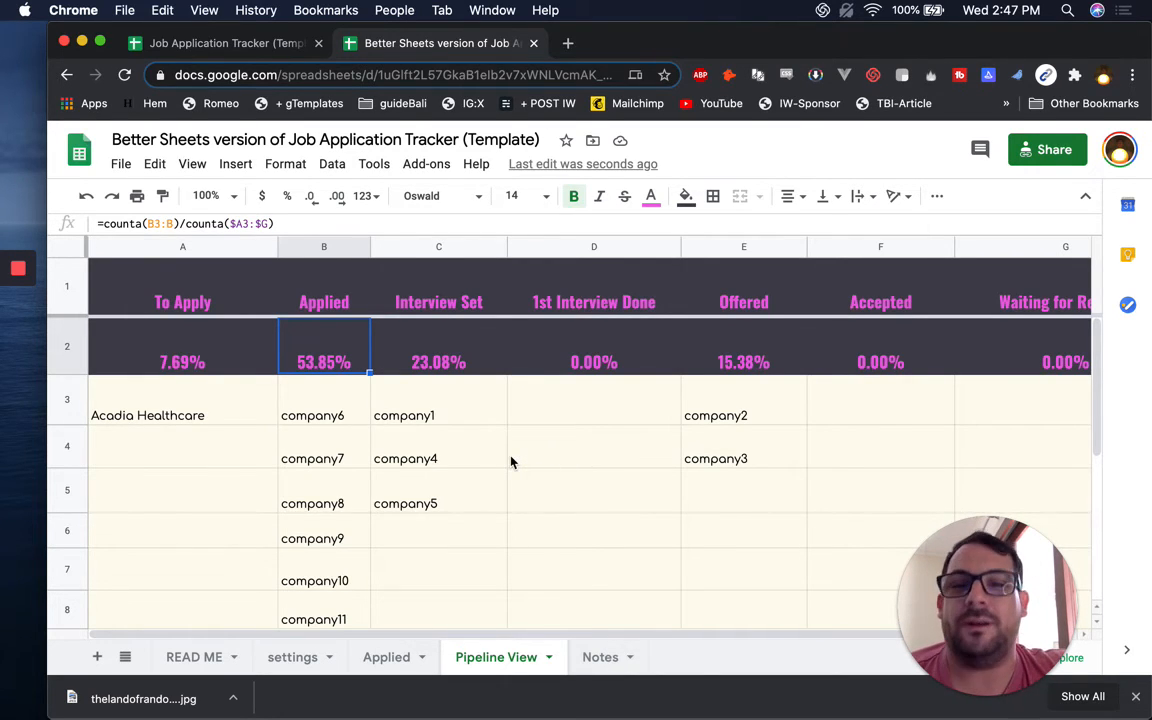
pyautogui.scroll(-1, 511, 461)
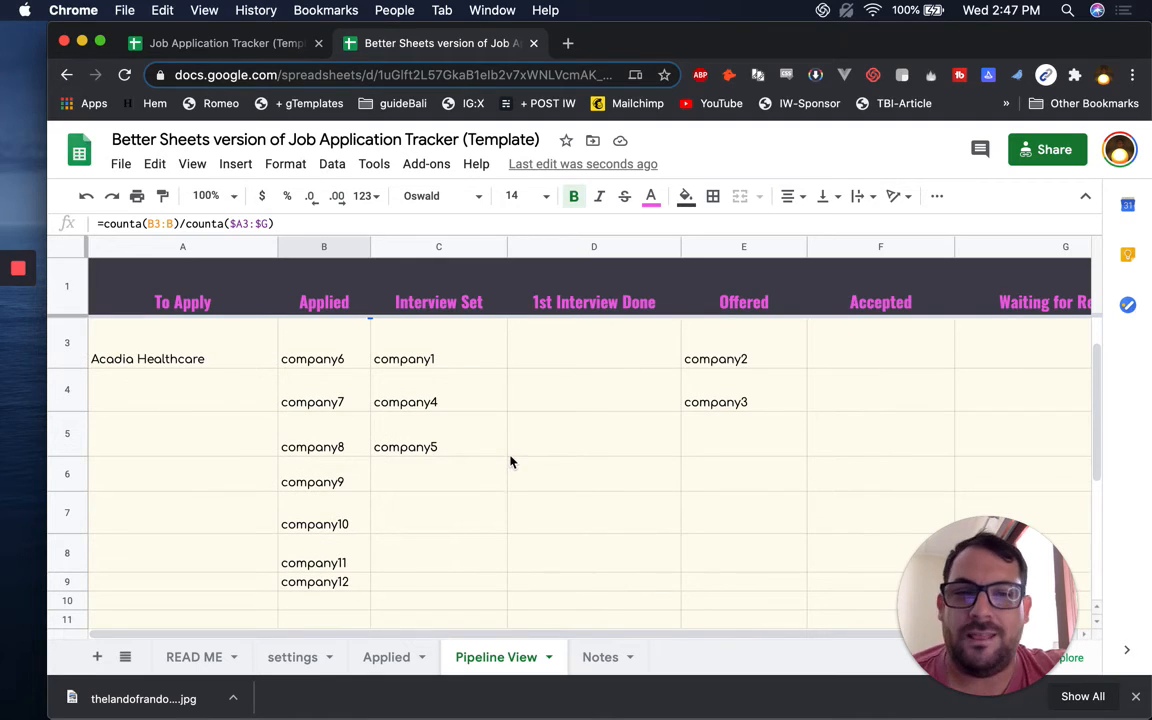
pyautogui.click(300, 355)
pyautogui.scroll(1, 320, 352)
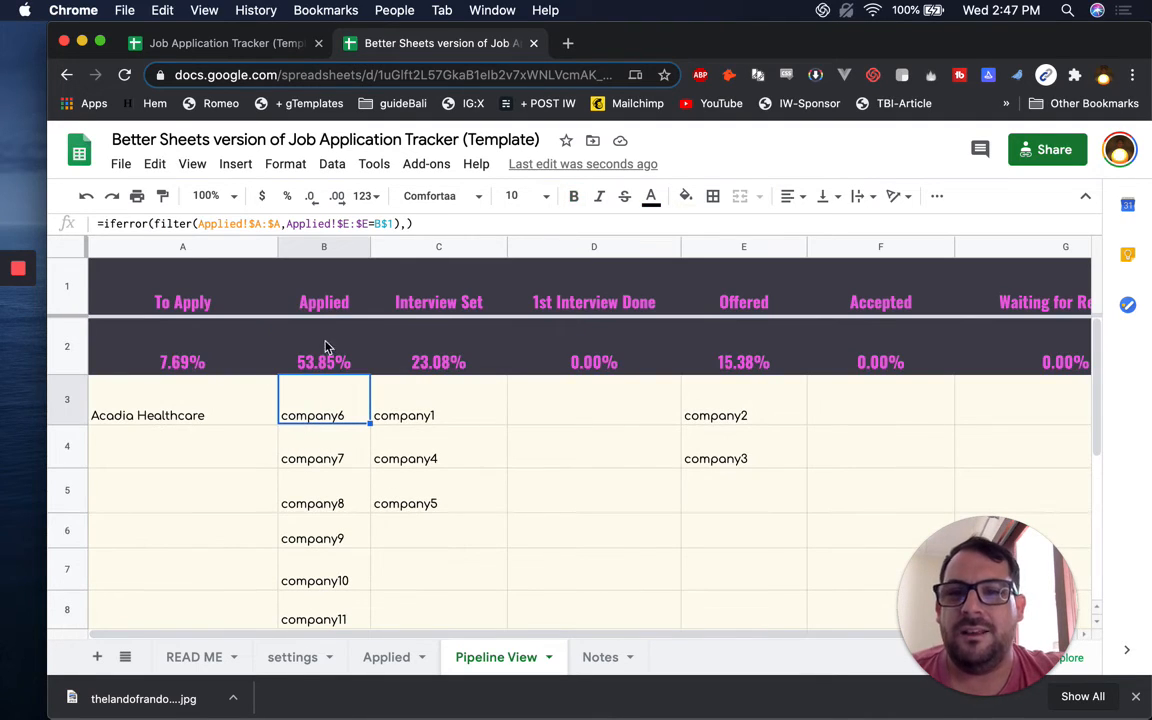
pyautogui.click(323, 354)
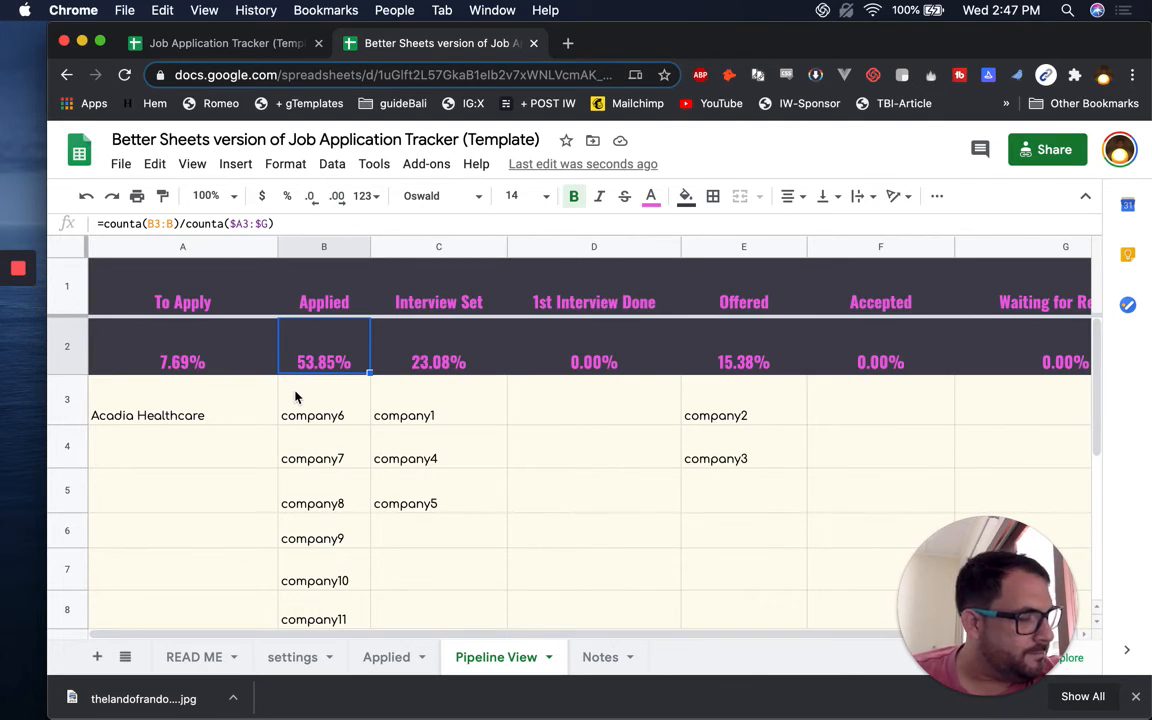
# Tick Add Stats to Pipeline on the Notes checklist and return to the Applied sheet
pyautogui.click(592, 652)
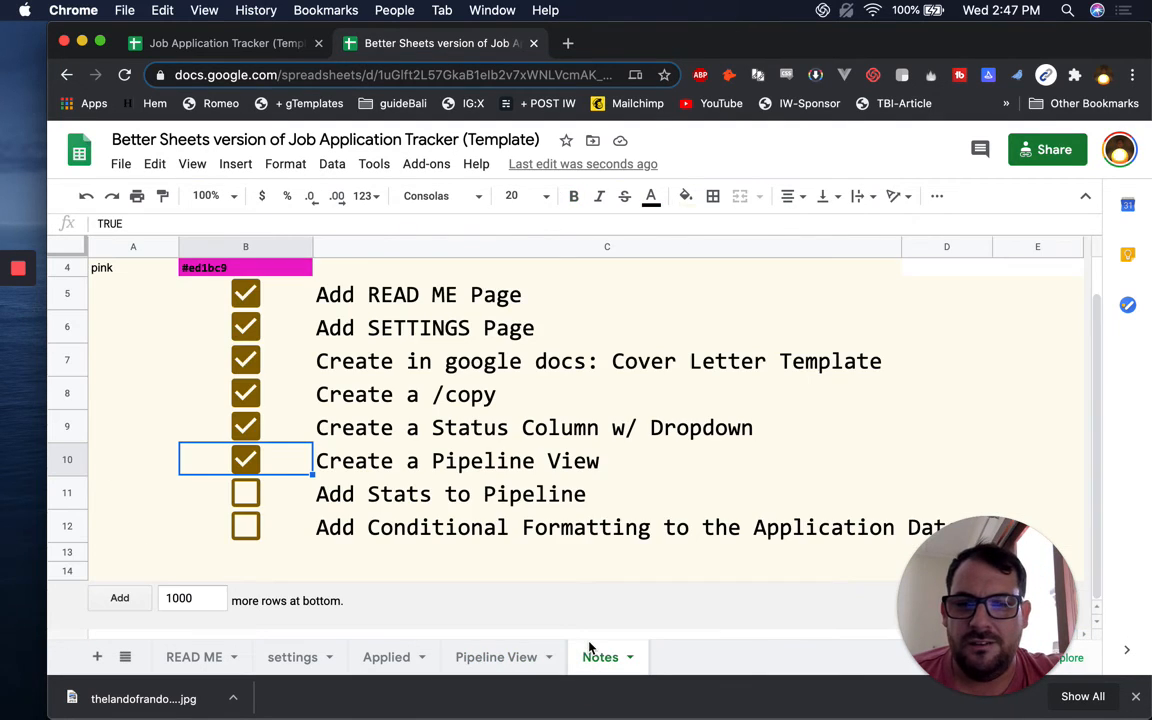
pyautogui.click(245, 492)
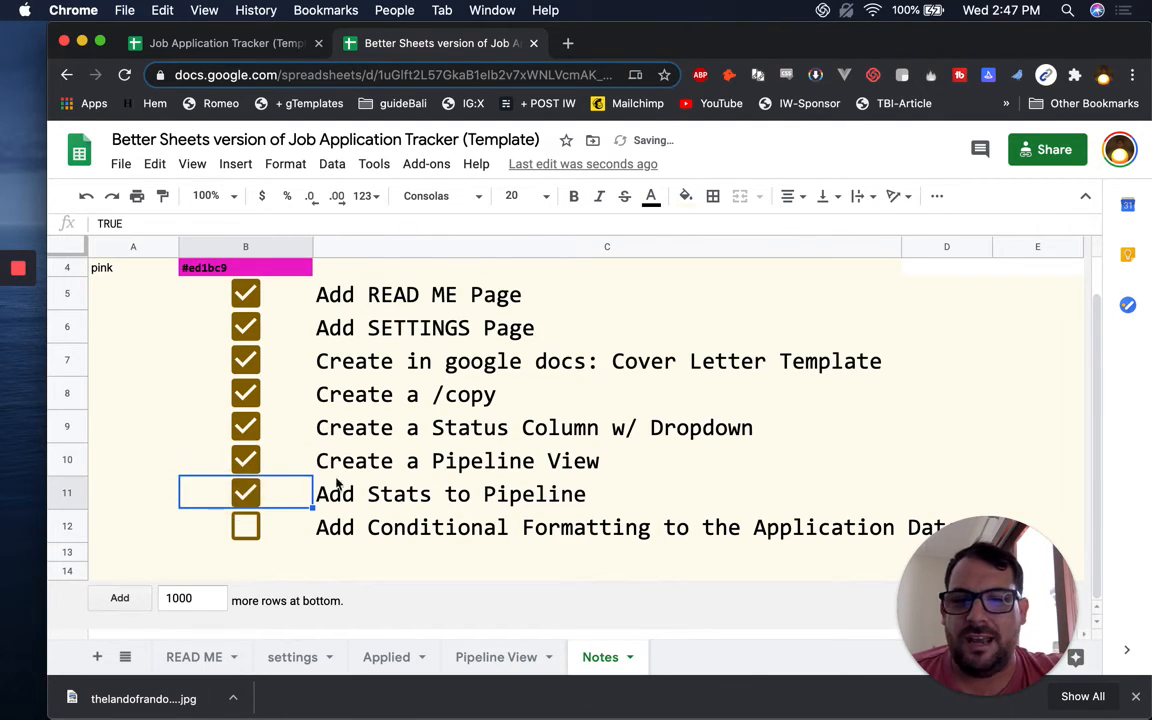
pyautogui.click(380, 656)
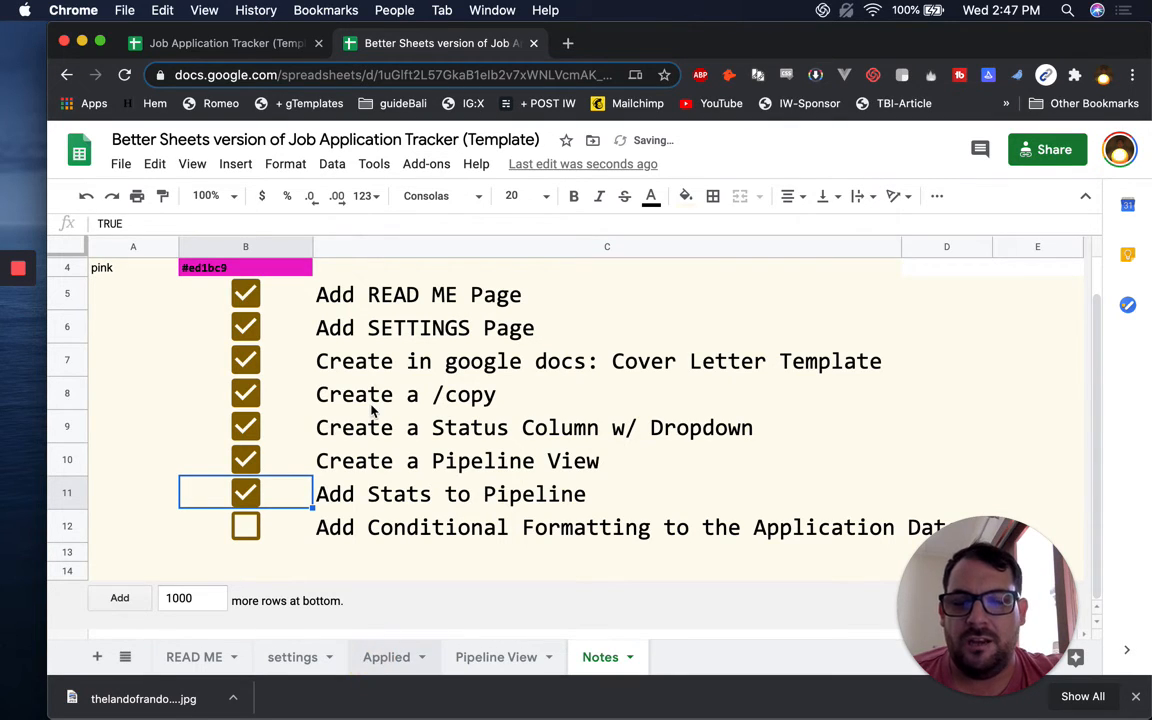
pyautogui.hscroll(2, 660, 400)
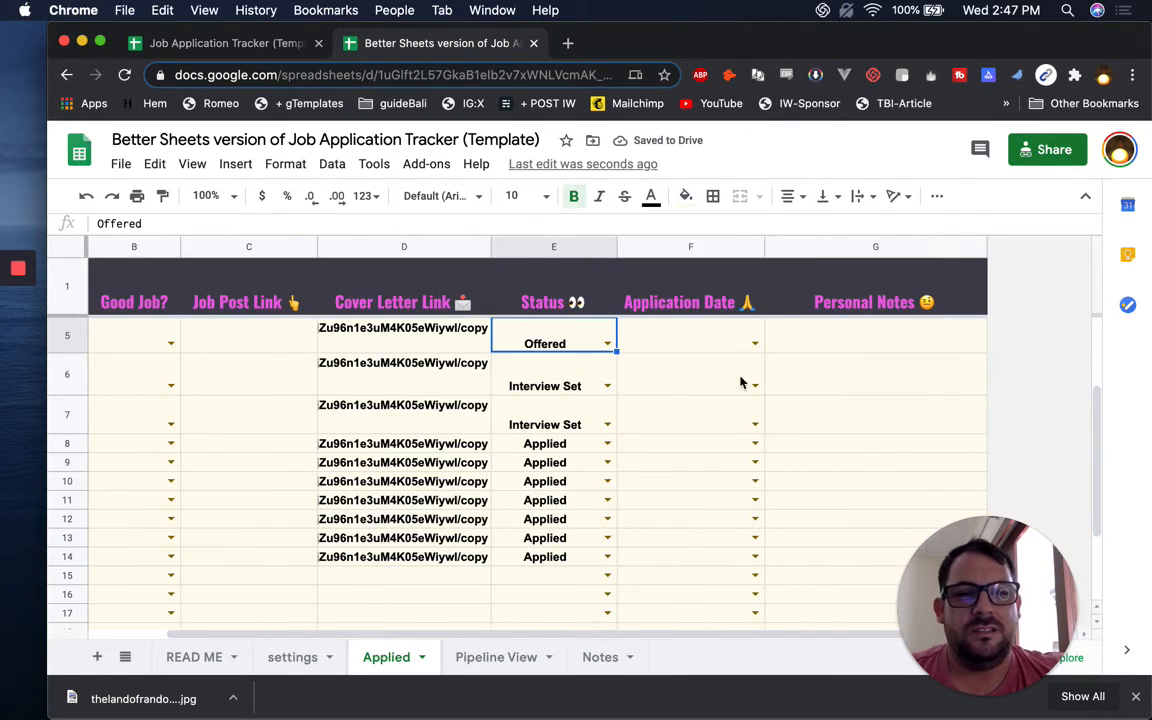
# Enter 3/4/2020 in F5, then pick 7/16/2020 from its date dropdown
pyautogui.click(703, 352)
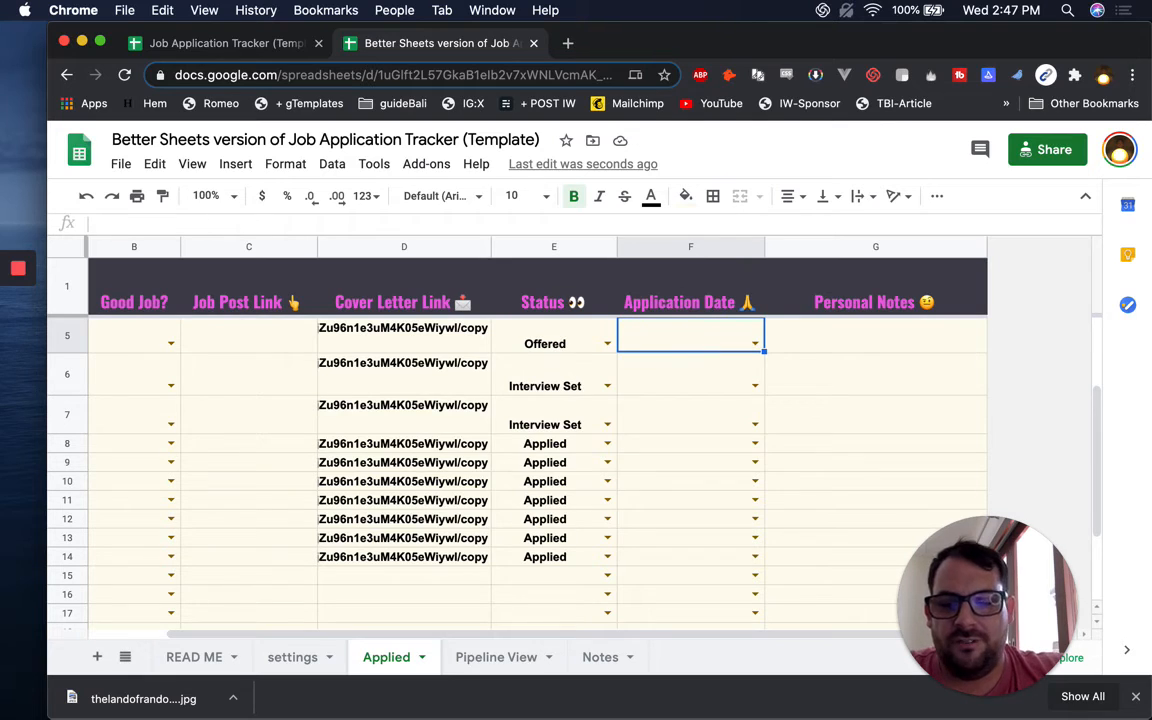
pyautogui.write('3/4/')
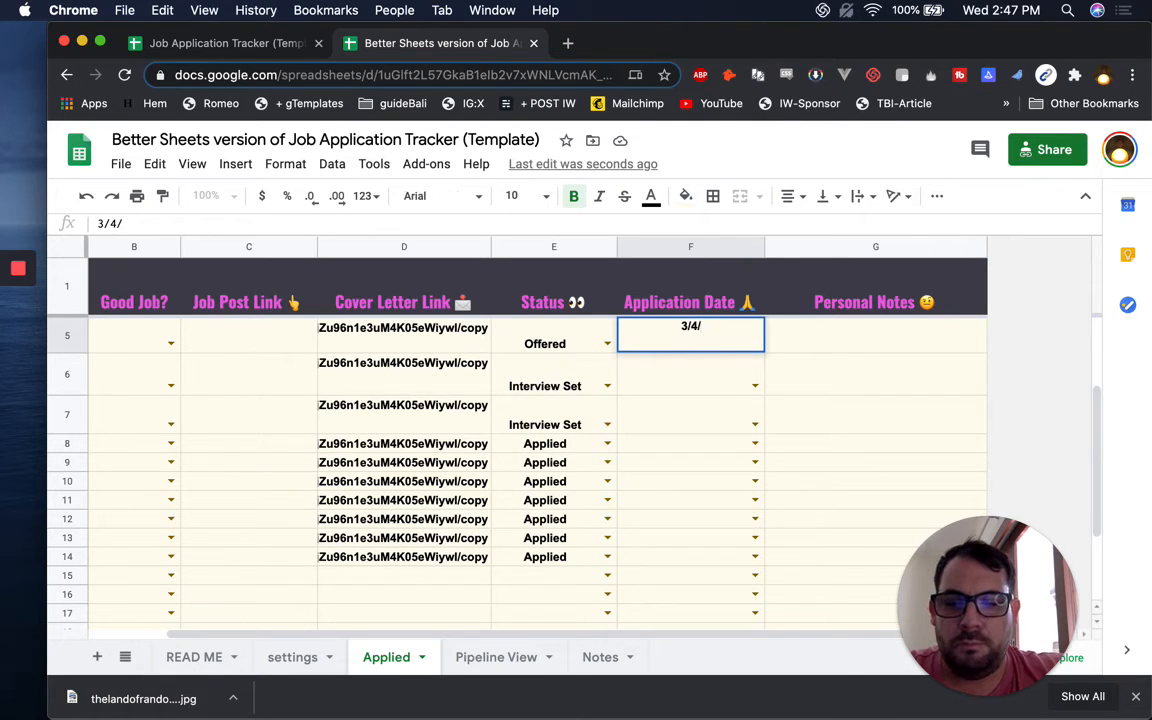
pyautogui.write('2020')
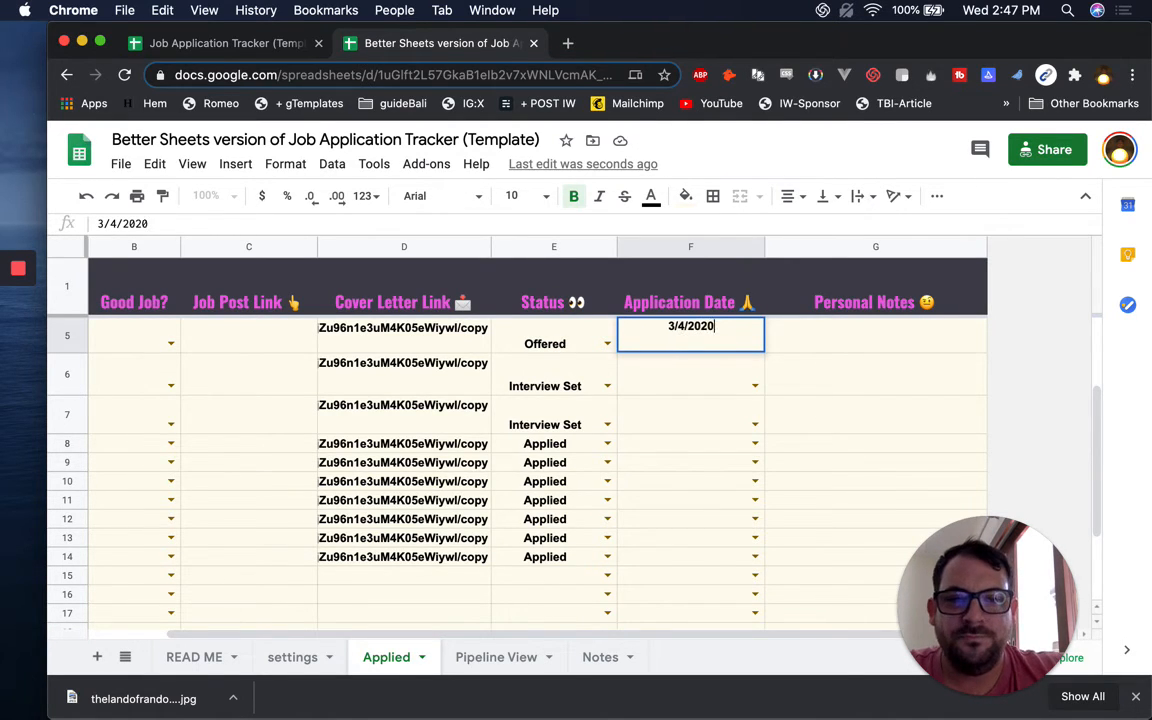
pyautogui.press('Return')
pyautogui.click(708, 350)
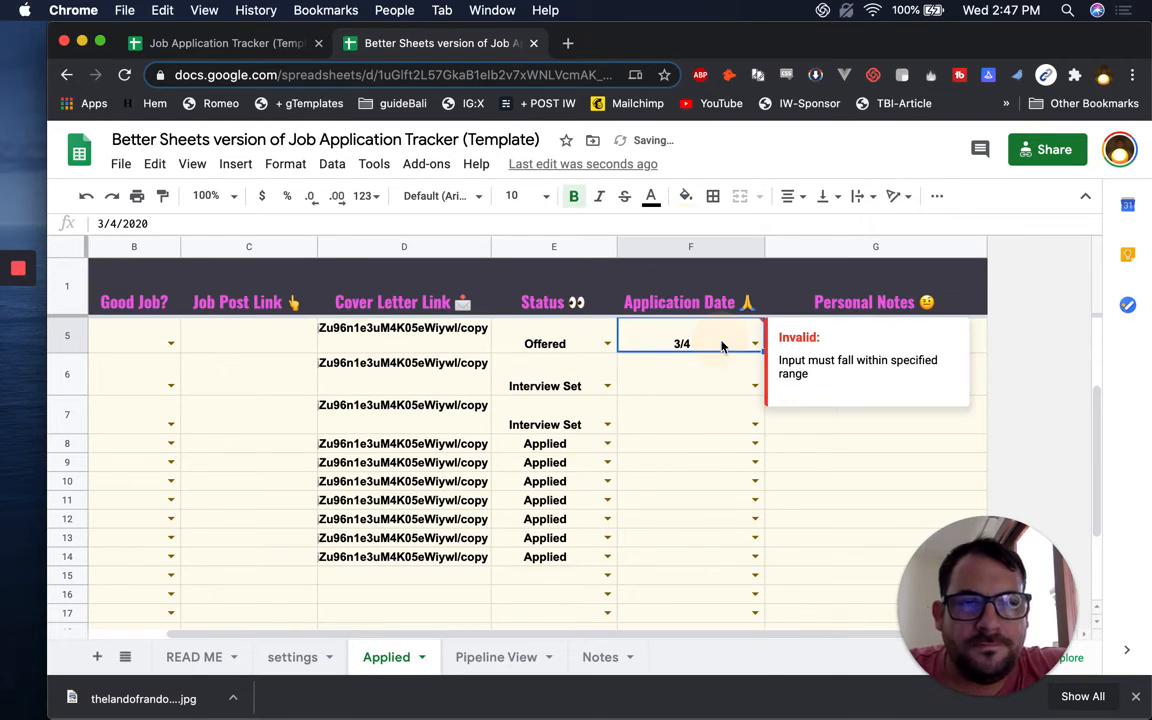
pyautogui.doubleClick(724, 343)
pyautogui.scroll(-3, 705, 430)
pyautogui.scroll(-3, 698, 452)
pyautogui.scroll(4, 692, 458)
pyautogui.click(695, 400)
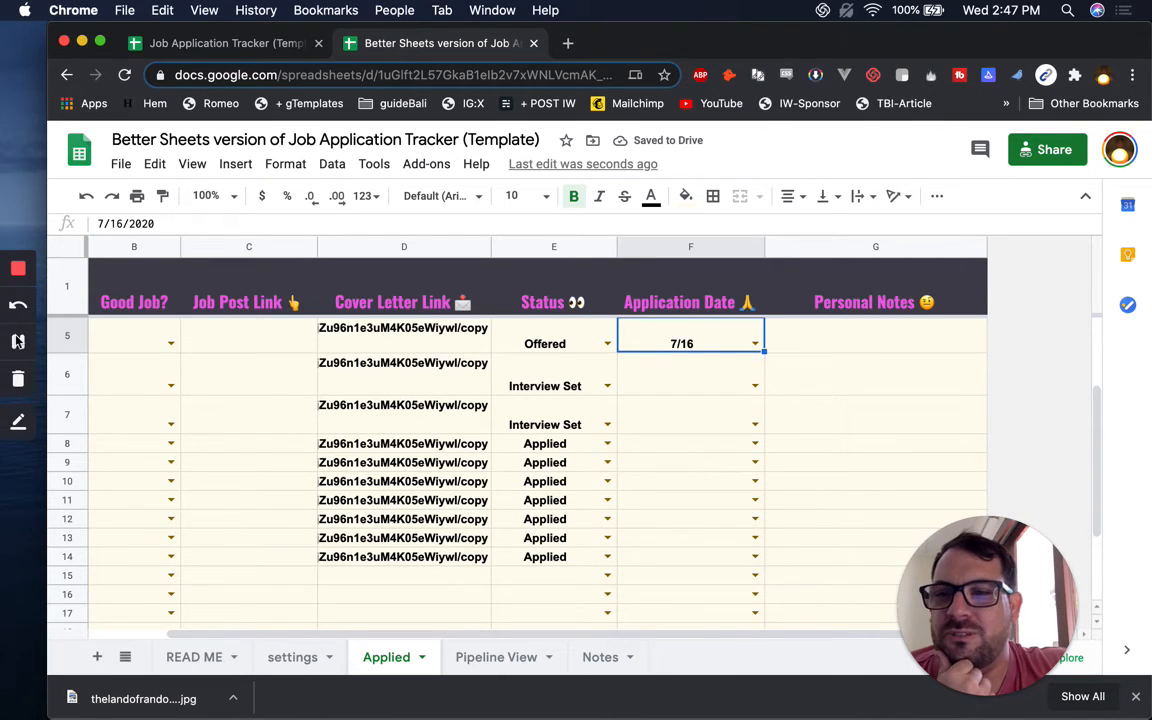
# Change F5's application date to 7/11/2020
pyautogui.click(12, 341)
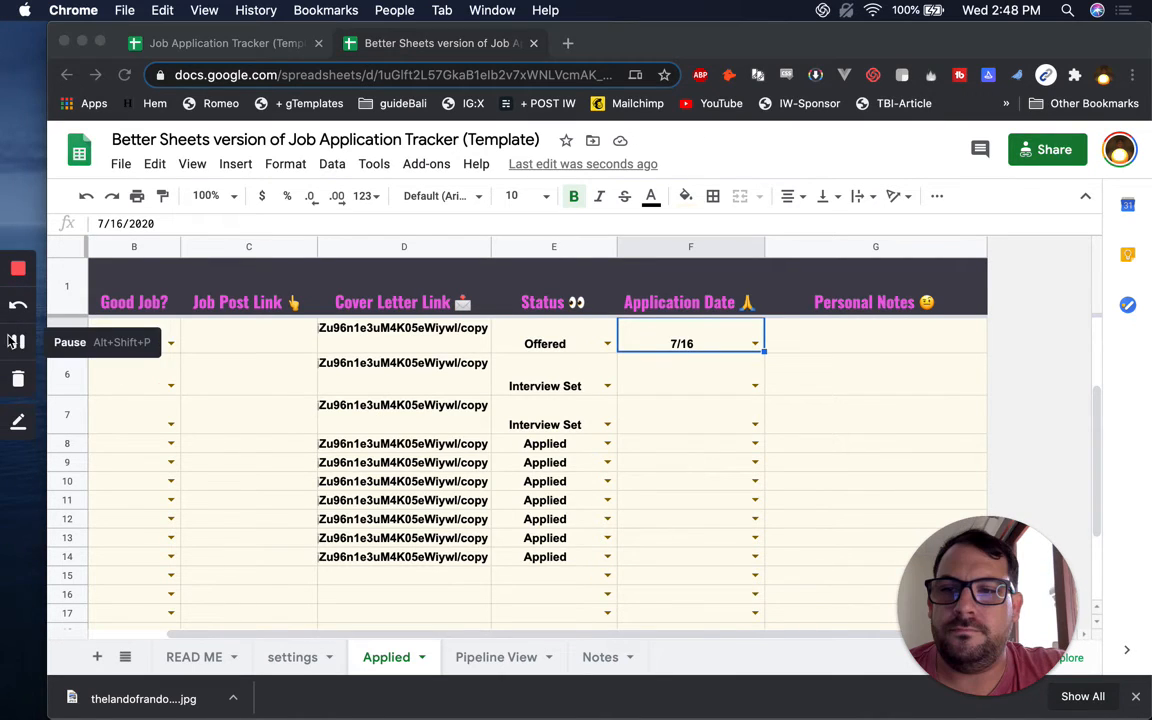
pyautogui.click(720, 345)
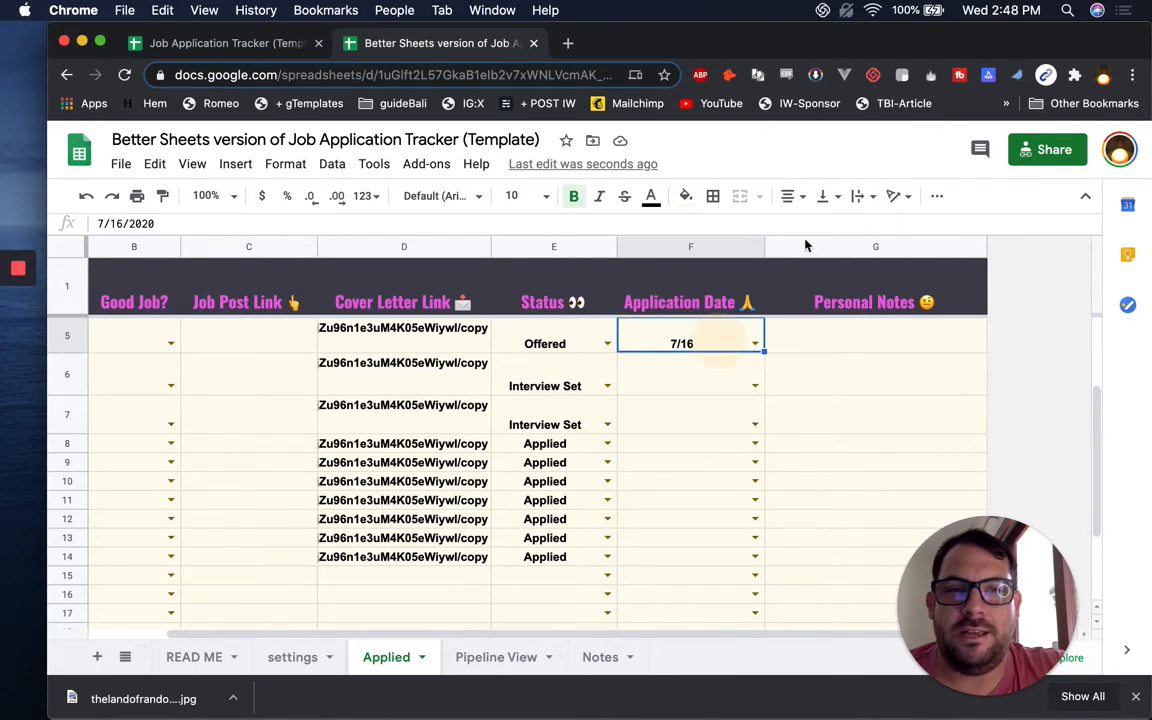
pyautogui.click(997, 9)
pyautogui.click(997, 9)
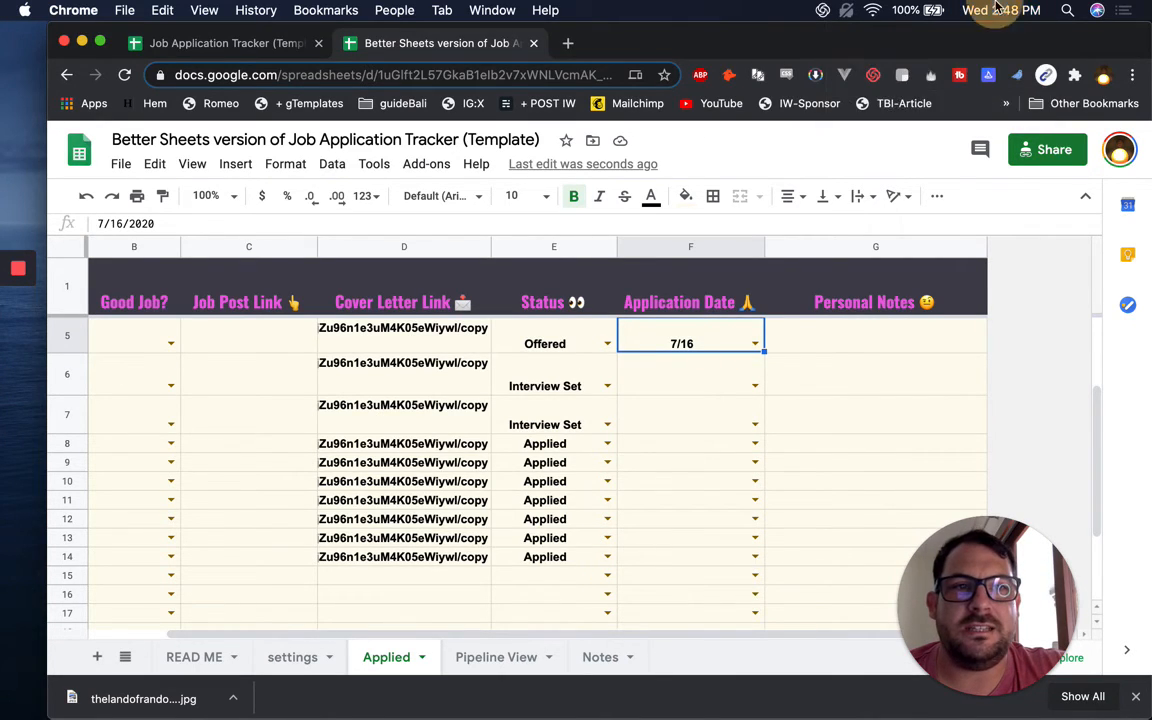
pyautogui.click(755, 345)
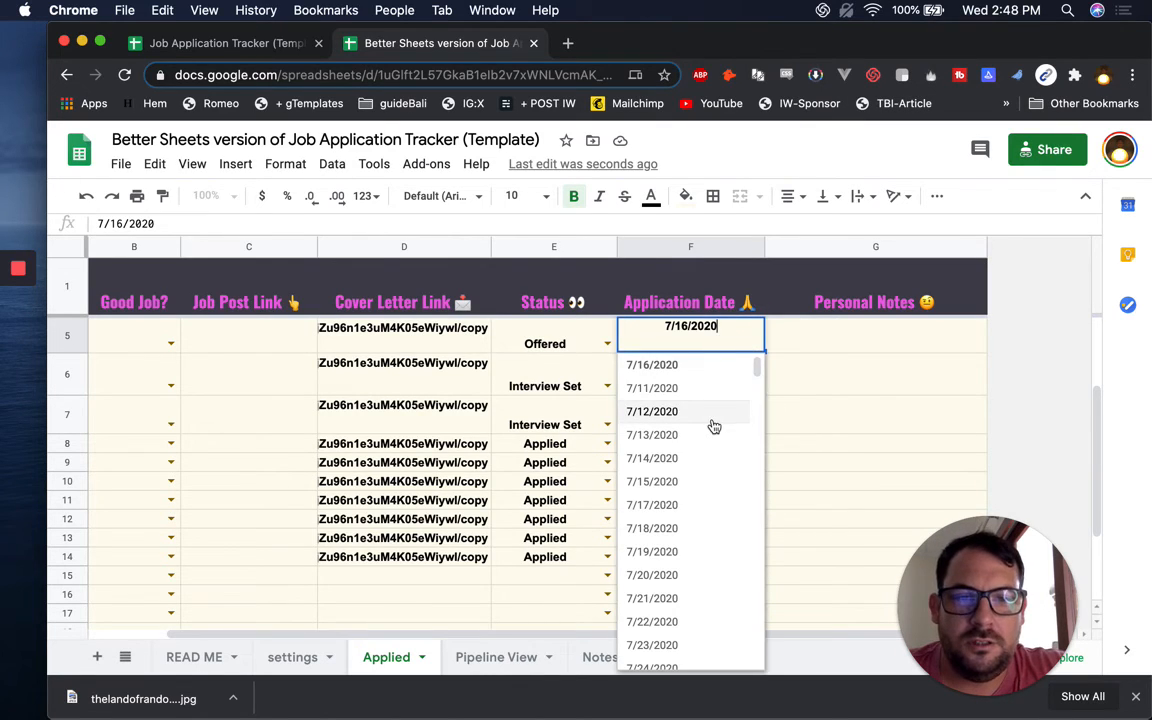
pyautogui.click(738, 390)
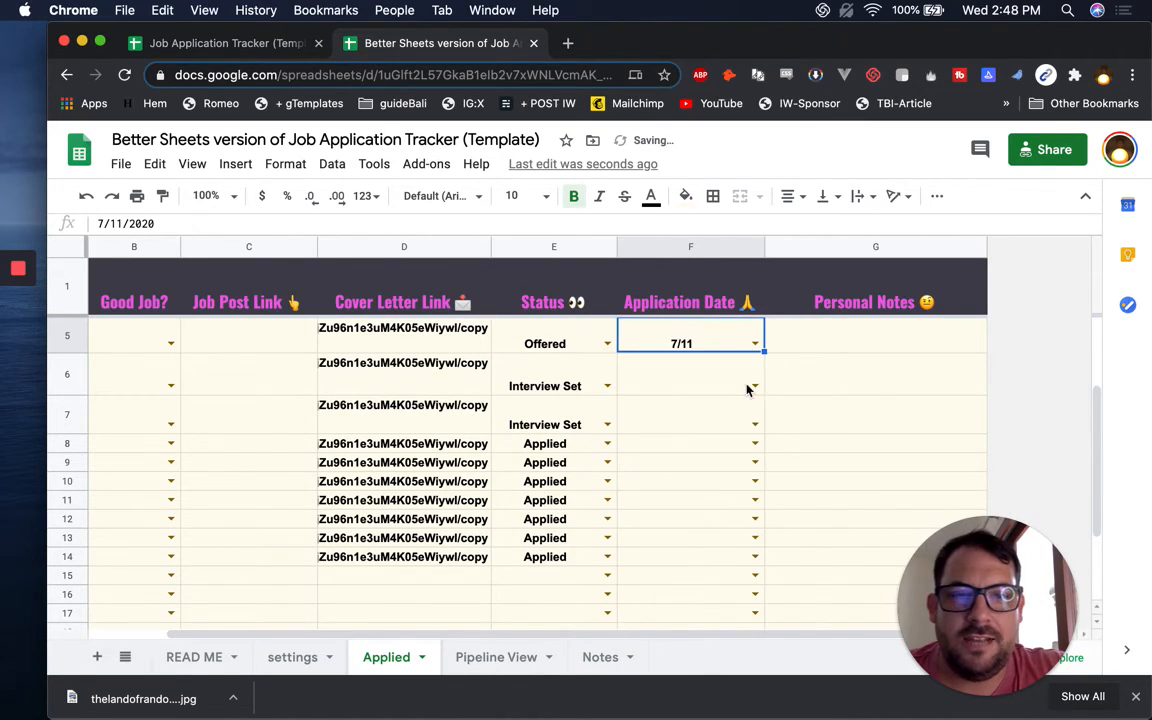
# Set F6 to 7/14 and paste 7/14 into F7 through F14
pyautogui.click(755, 386)
pyautogui.scroll(-3, 702, 490)
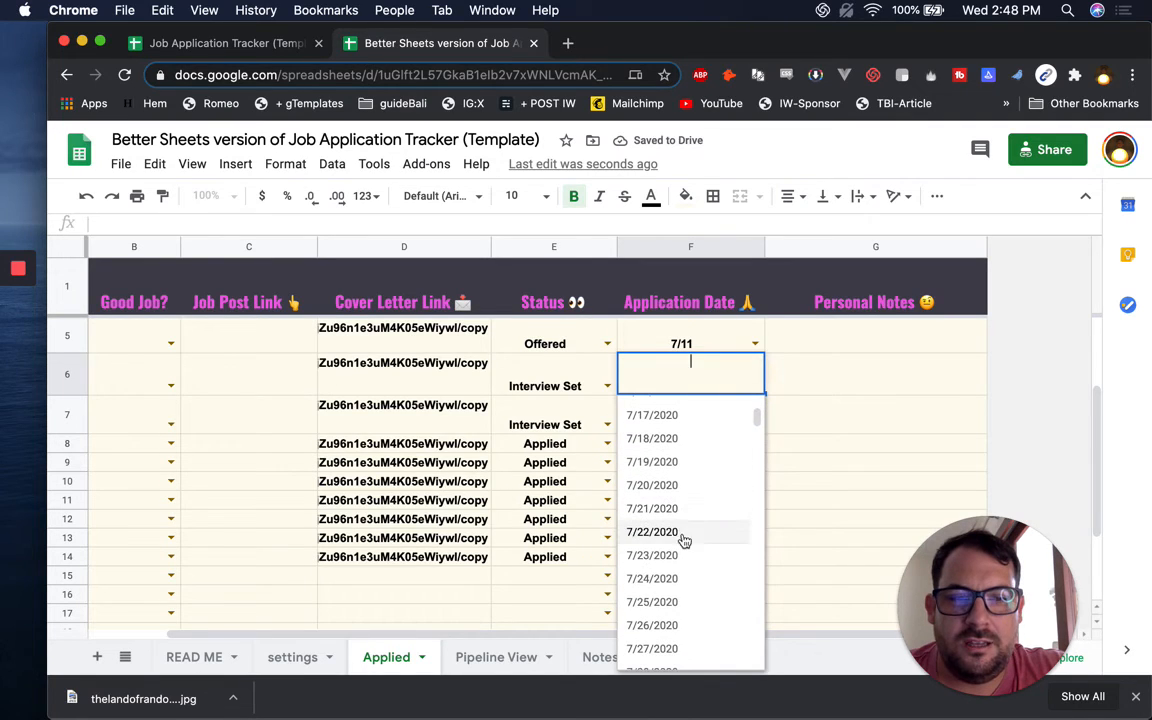
pyautogui.scroll(2, 680, 495)
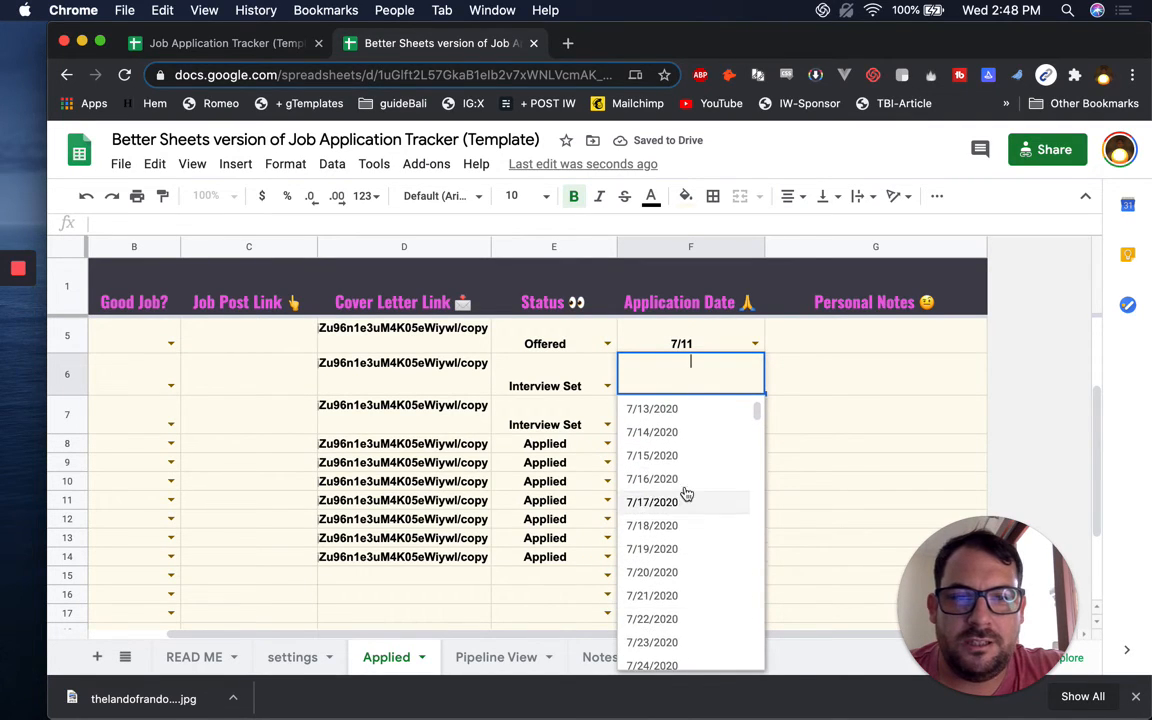
pyautogui.click(700, 432)
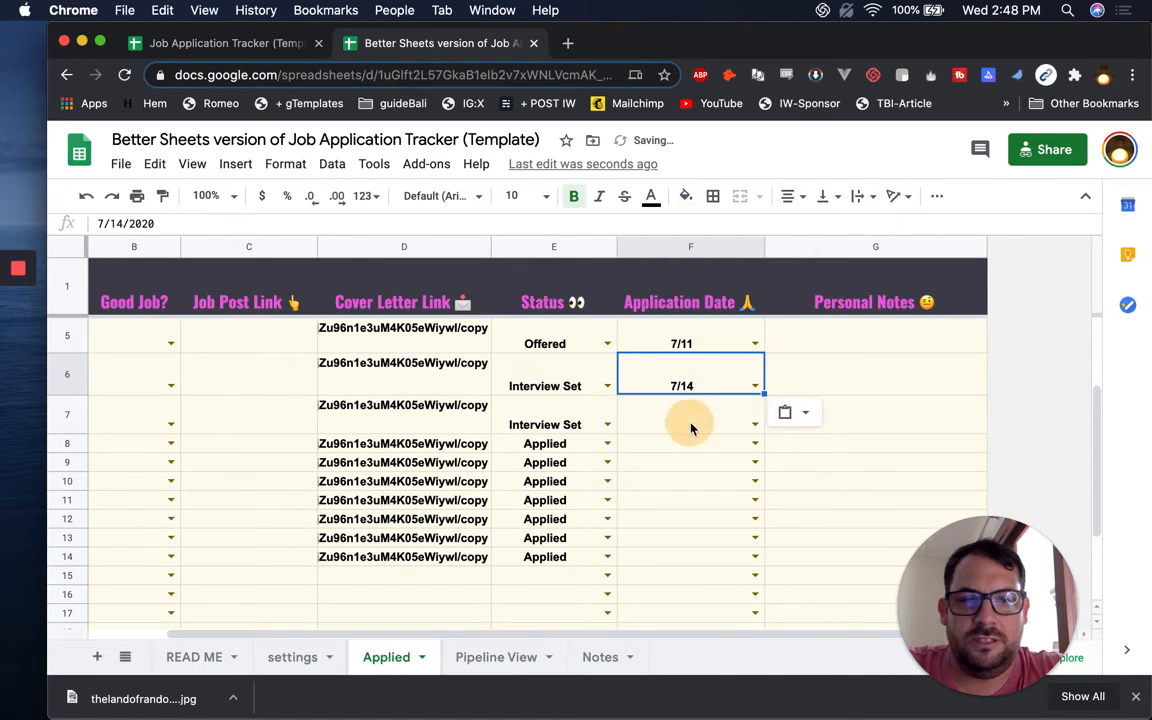
pyautogui.click(680, 422)
pyautogui.moveTo(672, 445); pyautogui.dragTo(658, 560)
pyautogui.write('7/14')
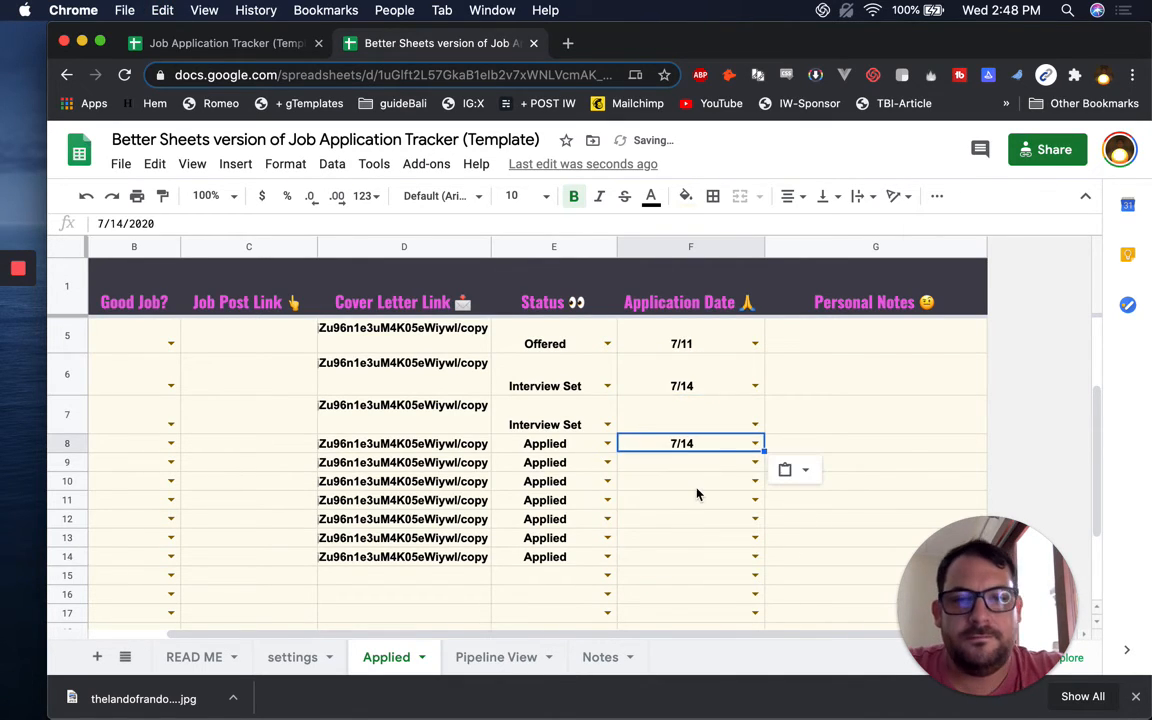
pyautogui.moveTo(690, 445); pyautogui.dragTo(681, 561)
pyautogui.hotkey('ctrl', 'v')
pyautogui.click(700, 417)
pyautogui.hotkey('ctrl', 'v')
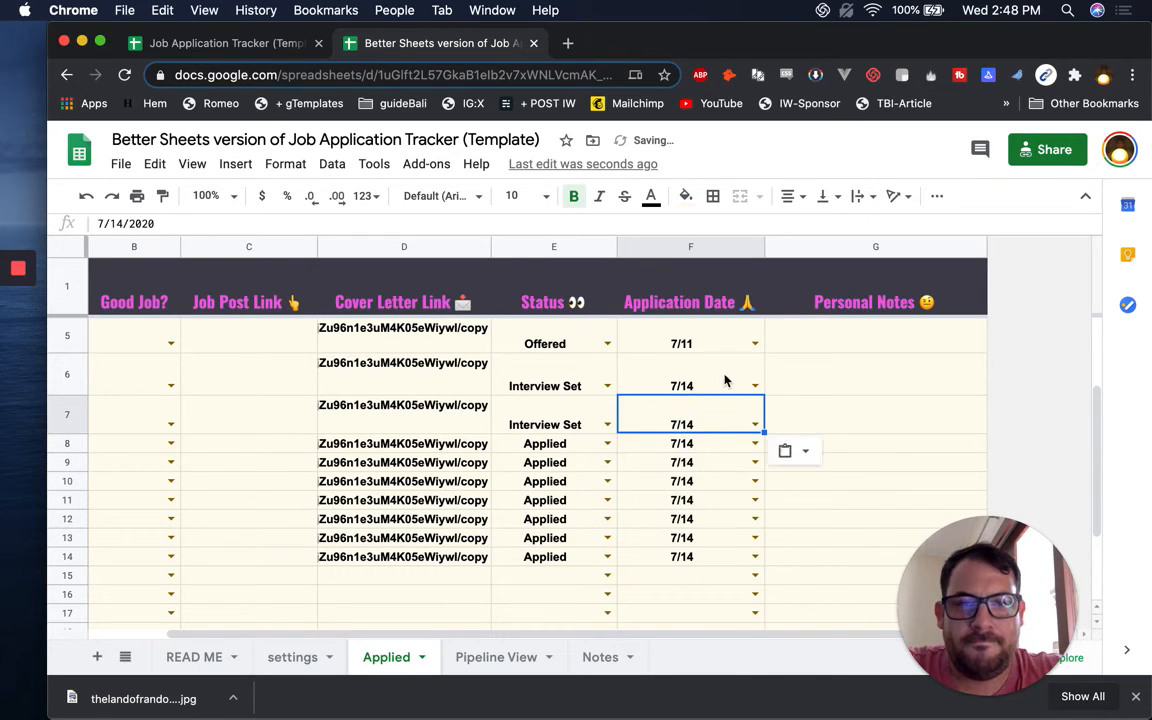
# Confirm F5 stays at 7/11 and review the Application Date column
pyautogui.click(720, 342)
pyautogui.click(755, 344)
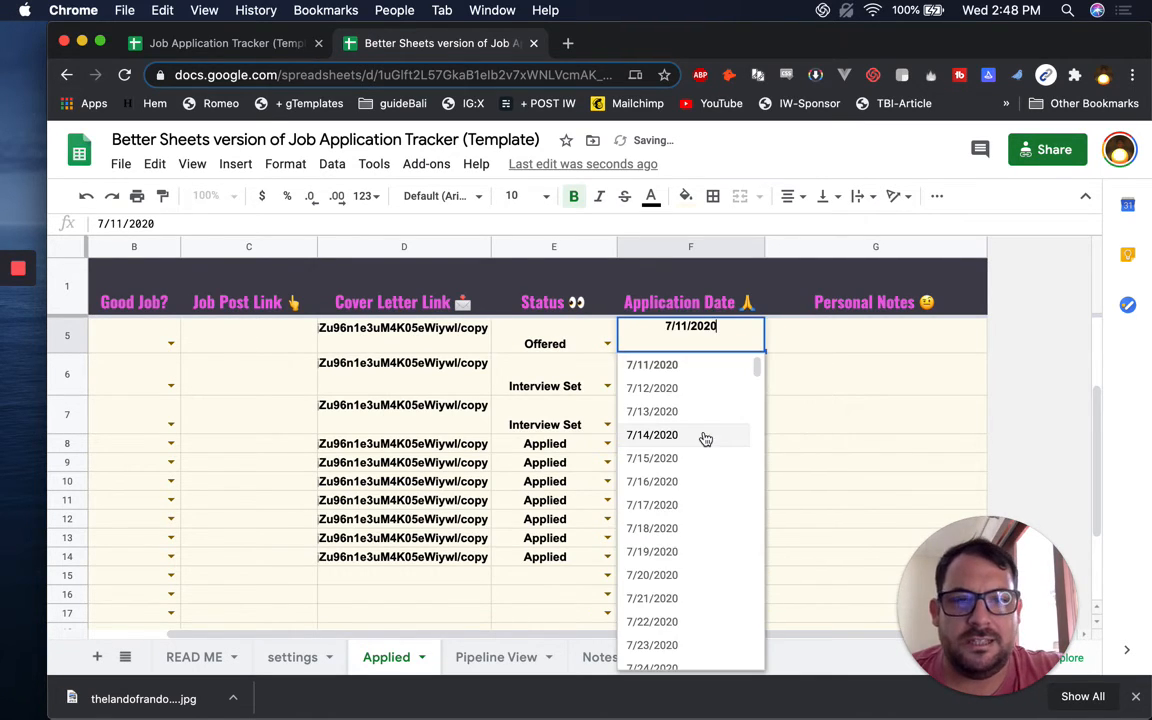
pyautogui.click(697, 368)
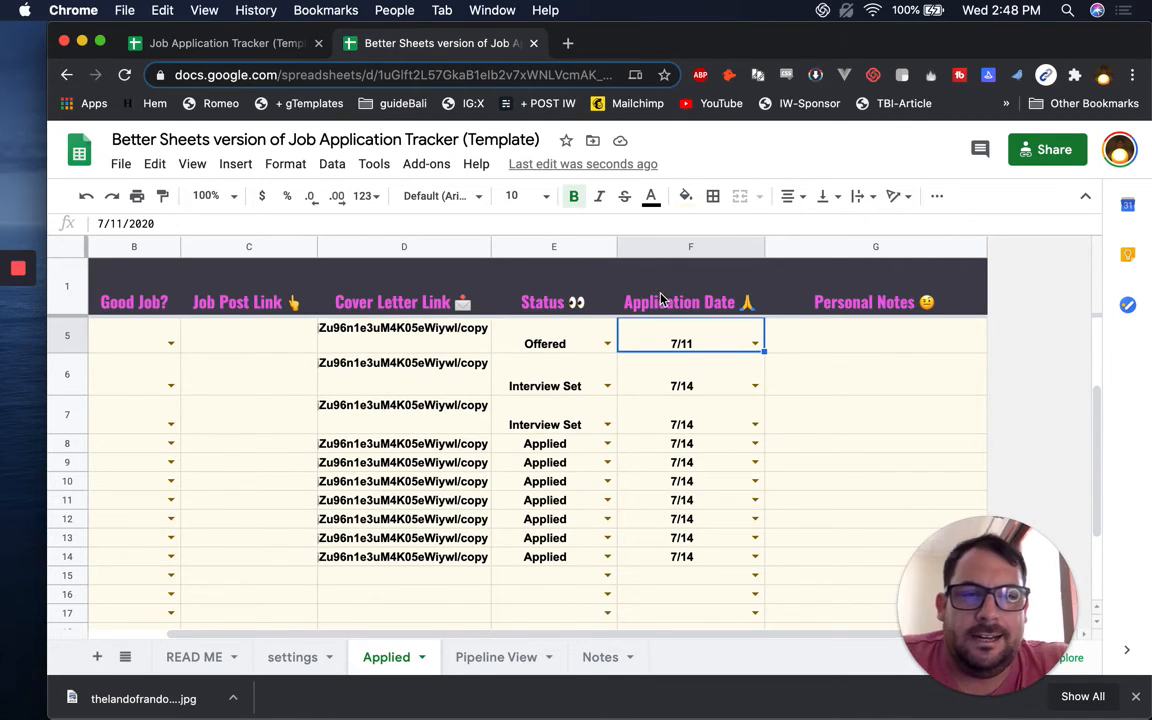
pyautogui.click(697, 312)
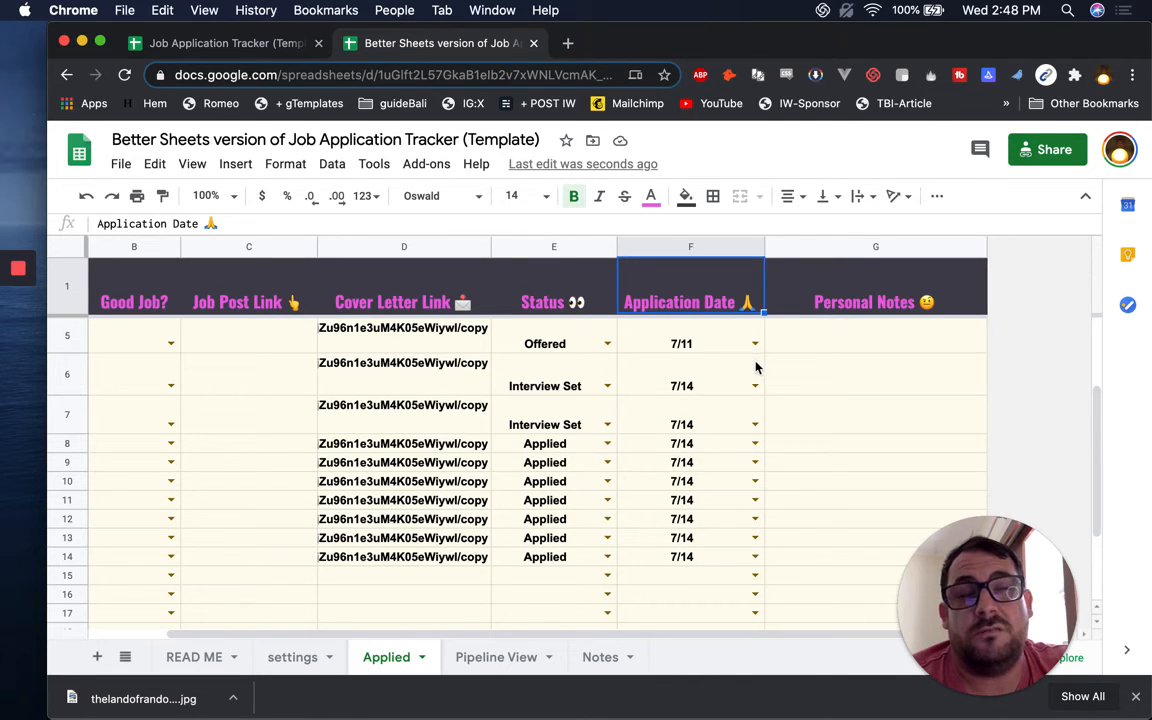
pyautogui.click(667, 343)
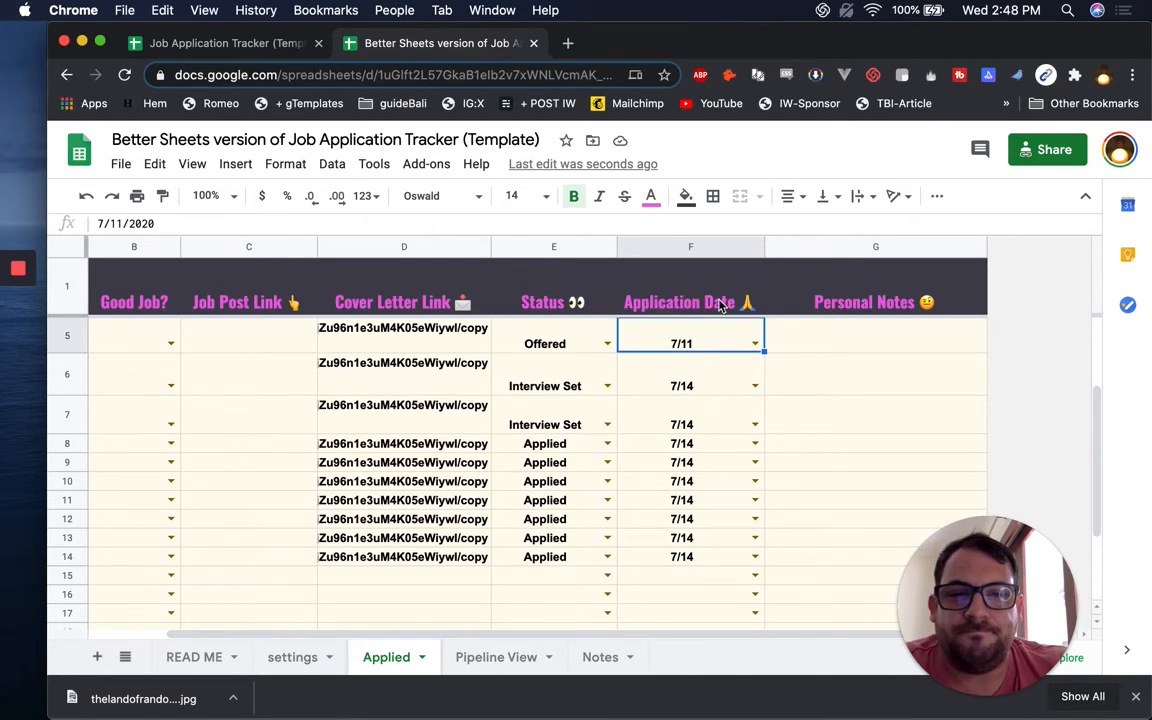
pyautogui.click(675, 299)
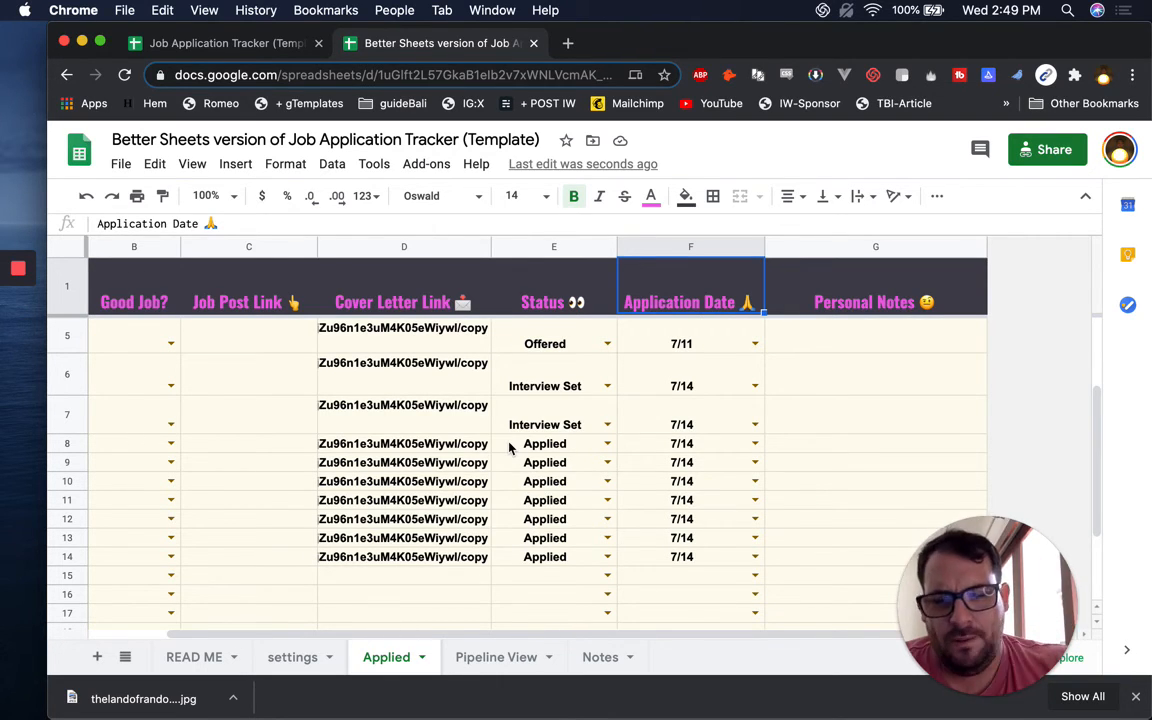
pyautogui.click(654, 345)
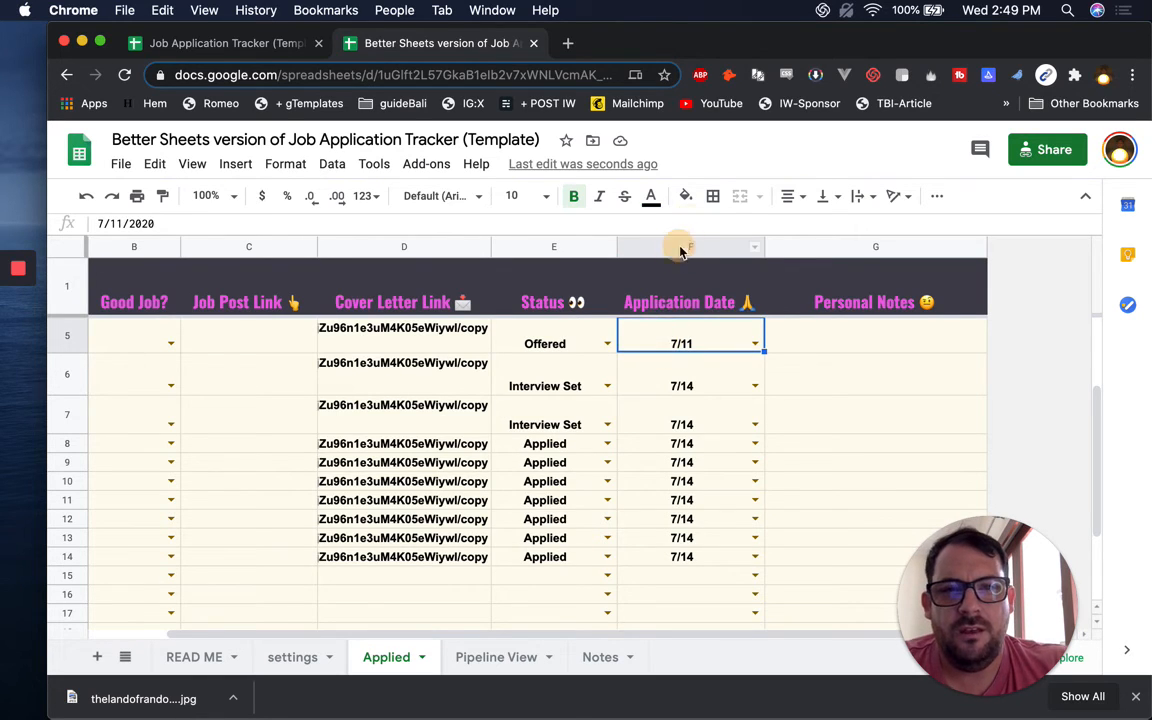
# Select the Application Date column F and start a conditional formatting rule
pyautogui.click(690, 247)
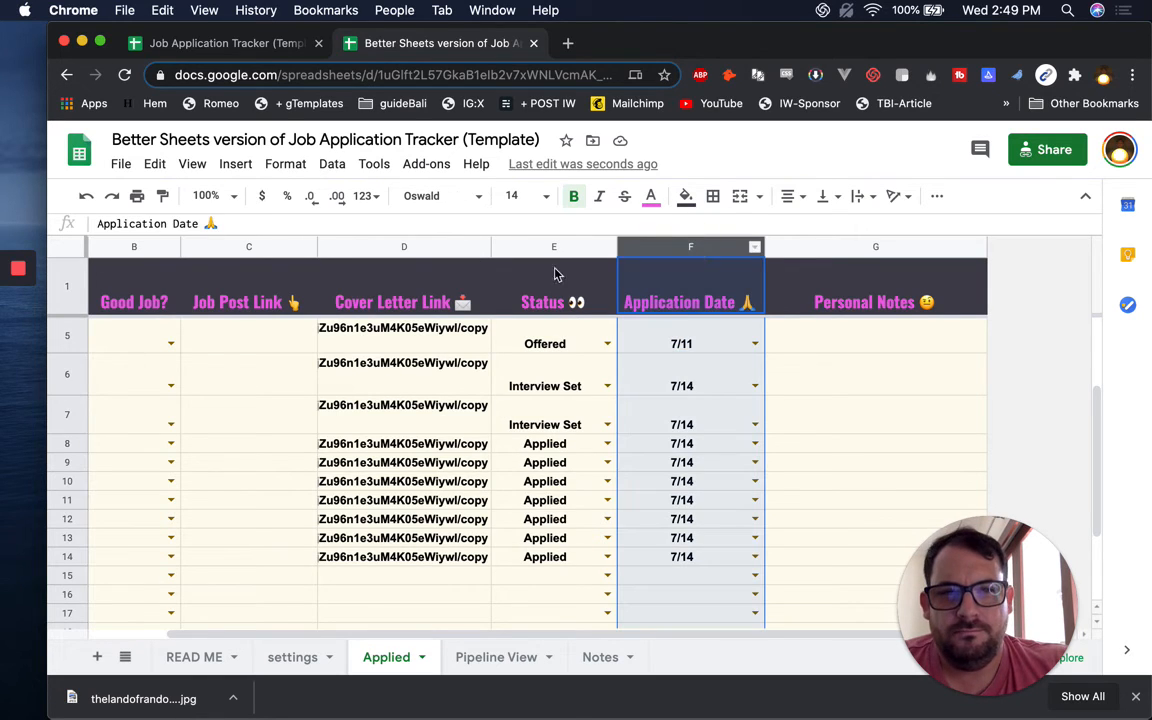
pyautogui.click(235, 163)
pyautogui.moveTo(284, 163)
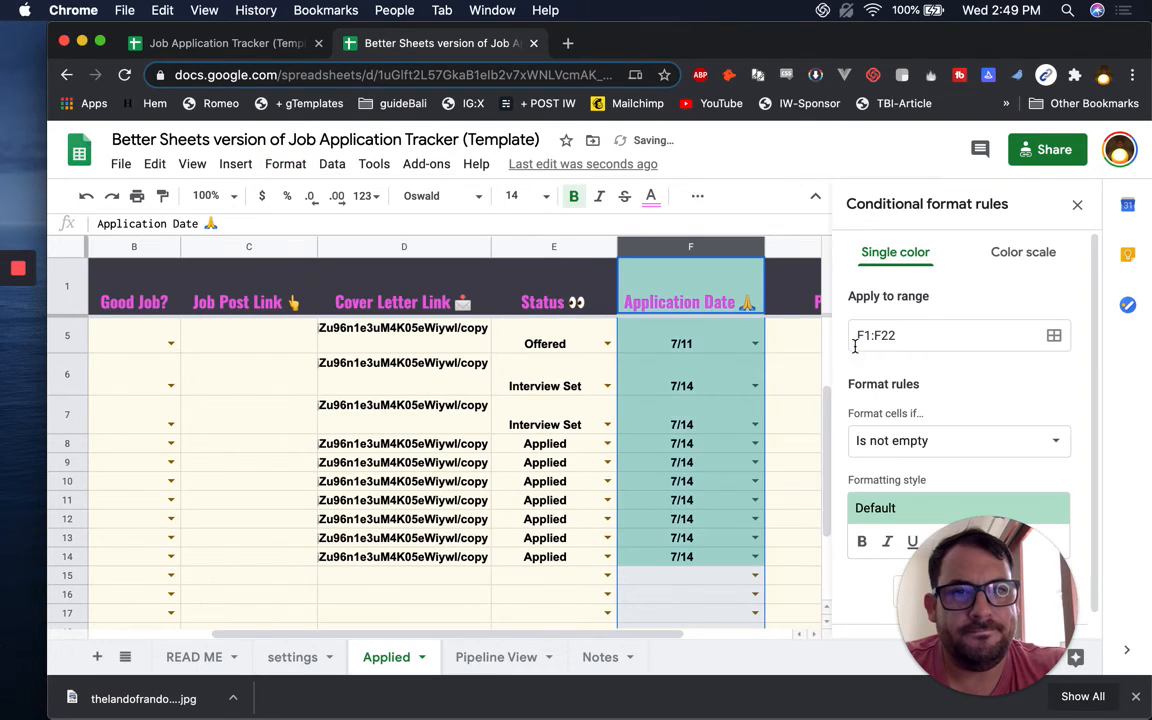
pyautogui.moveTo(1000, 540); pyautogui.dragTo(142, 580)
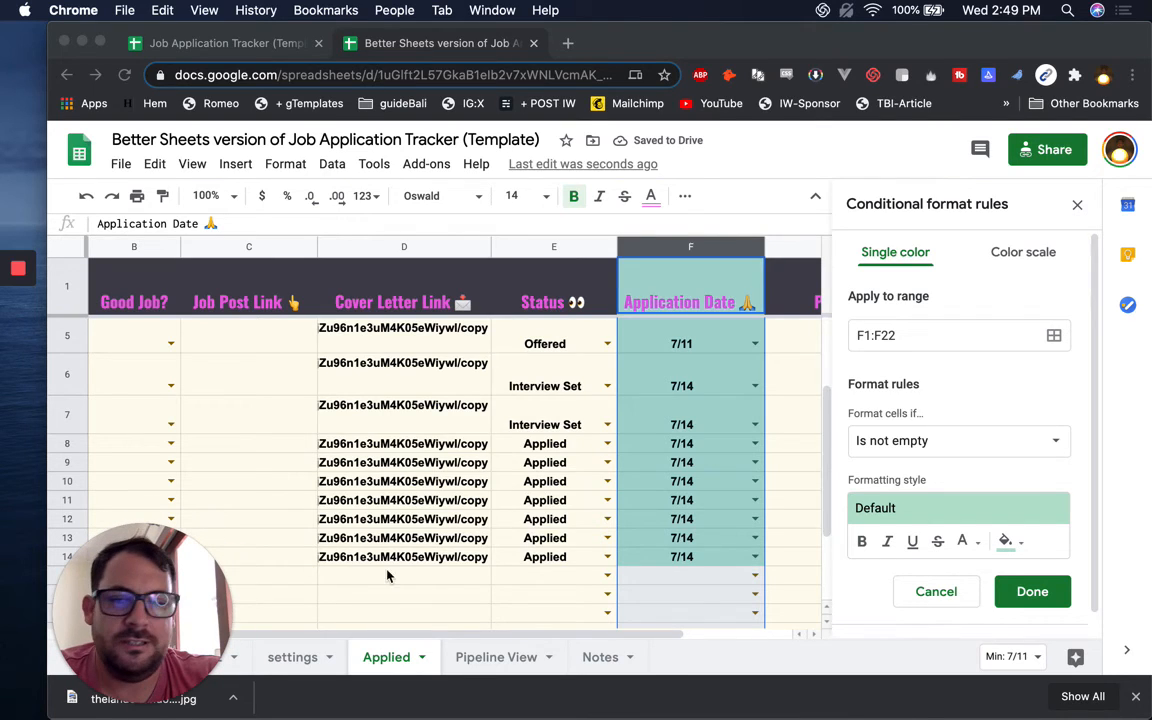
pyautogui.click(1137, 698)
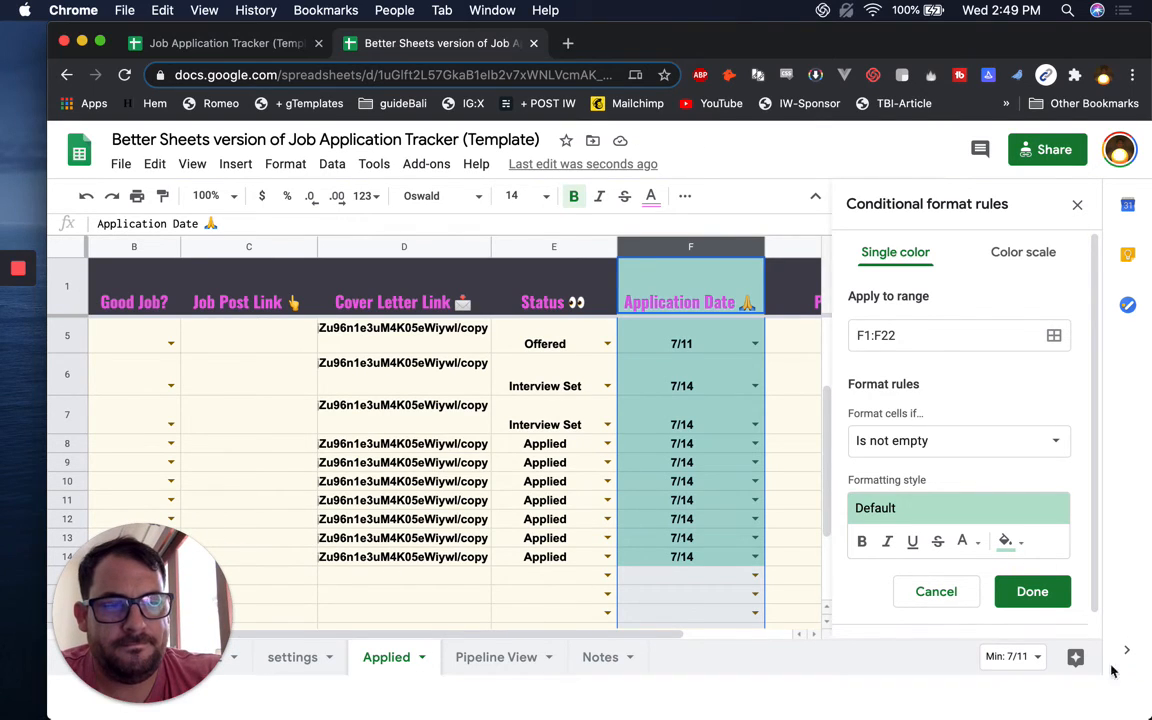
# Give the rule a blue fill with condition Date is before yesterday, and save it
pyautogui.click(1006, 541)
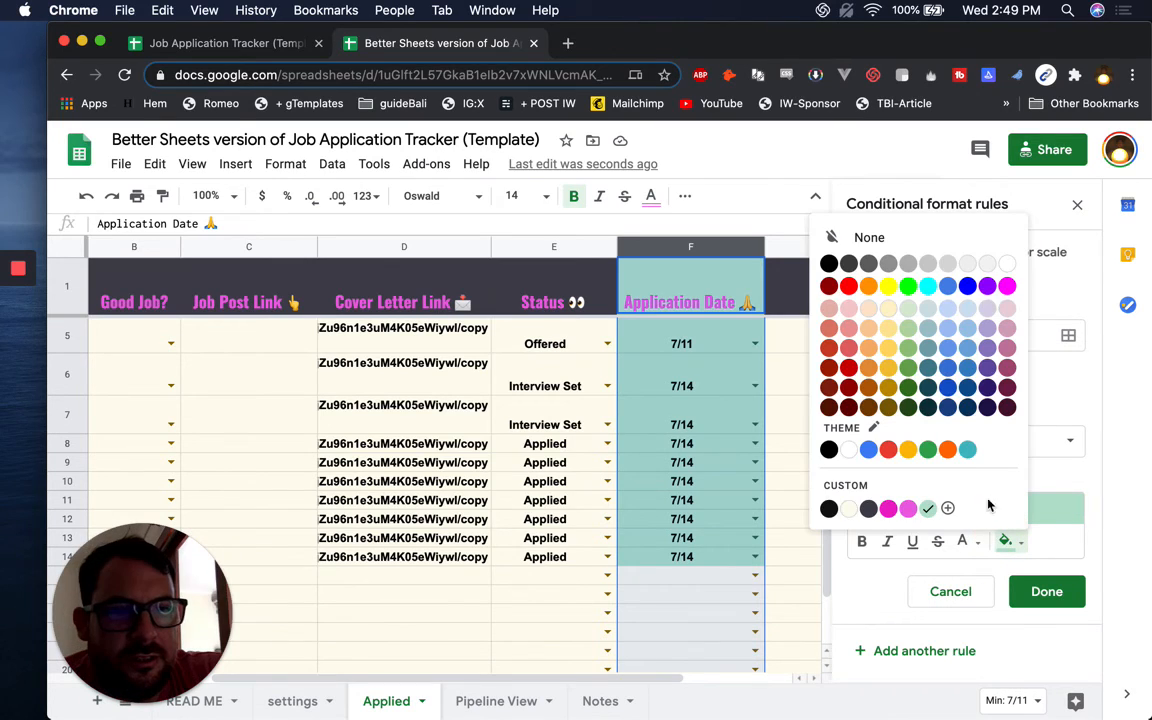
pyautogui.click(969, 289)
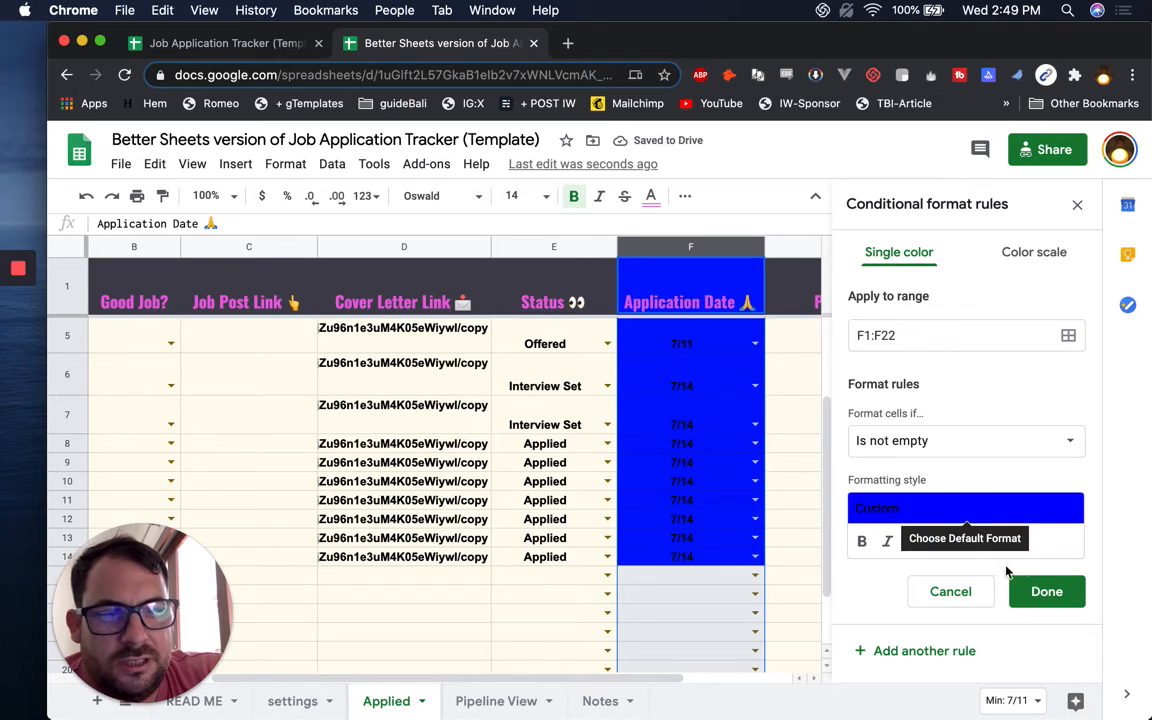
pyautogui.click(1062, 440)
pyautogui.scroll(-3, 931, 481)
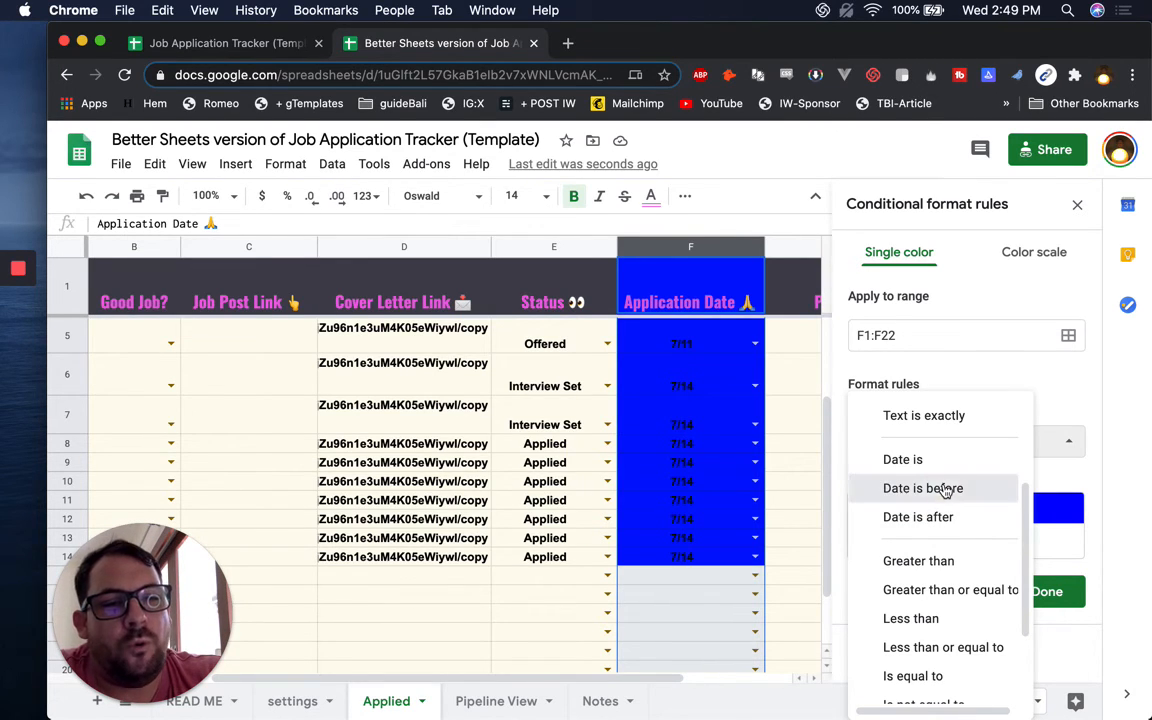
pyautogui.click(945, 490)
pyautogui.click(908, 476)
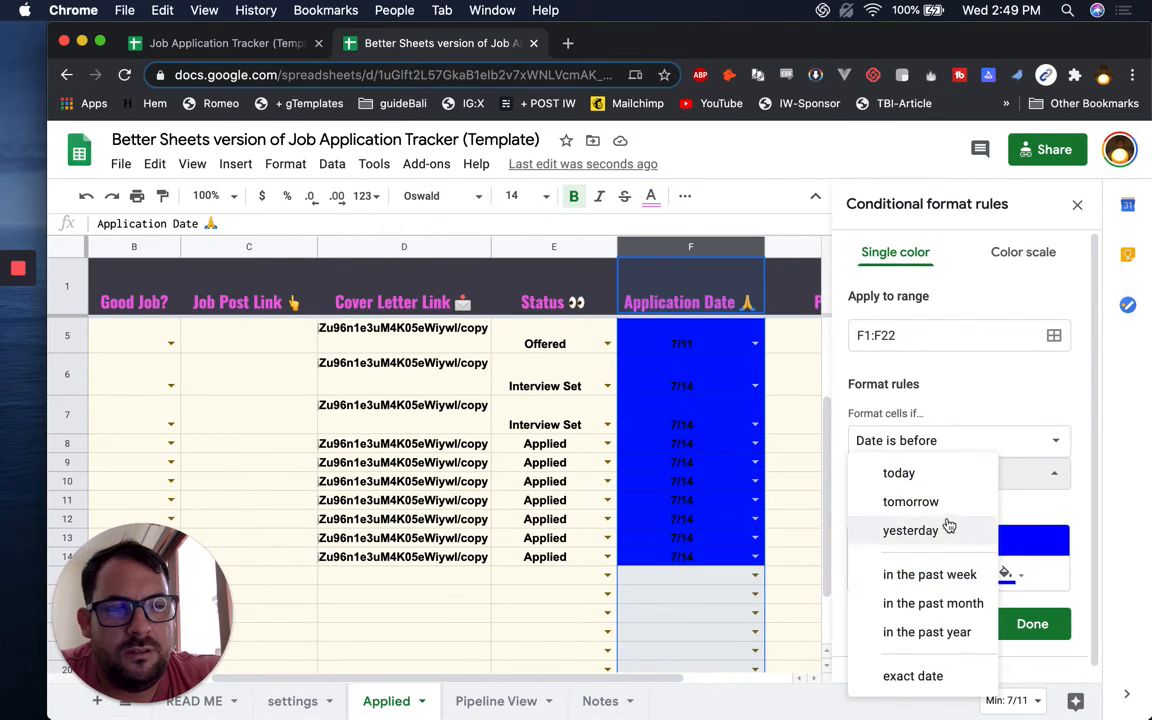
pyautogui.click(944, 531)
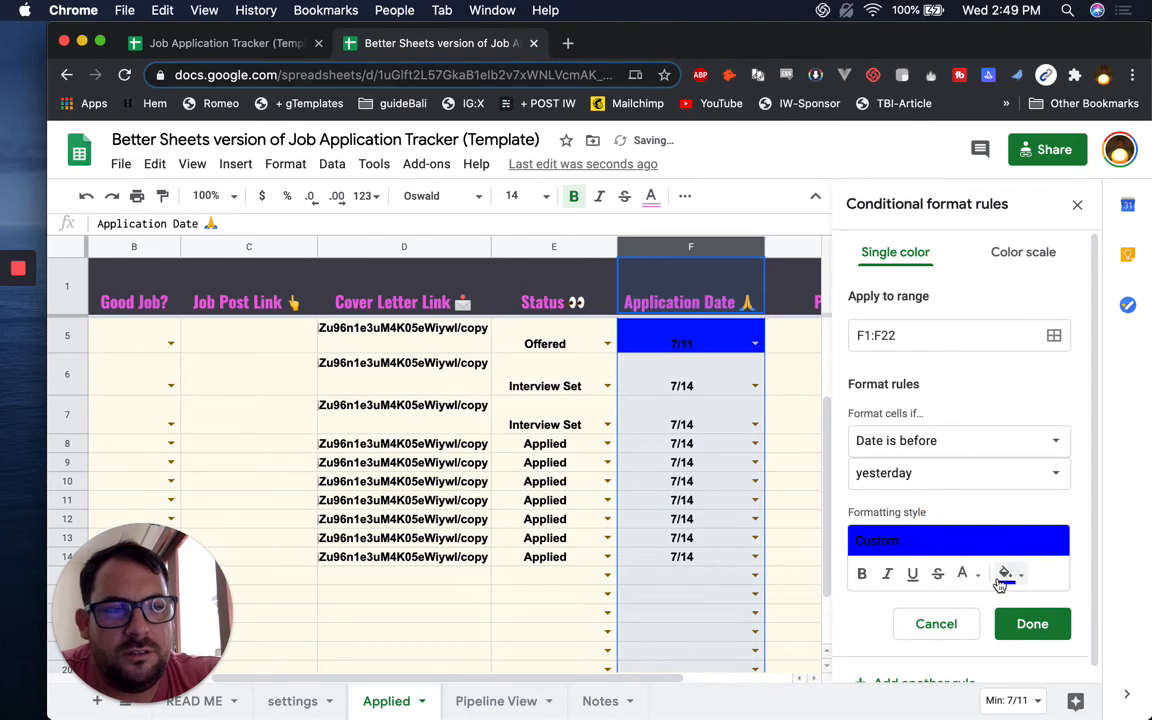
pyautogui.click(1050, 638)
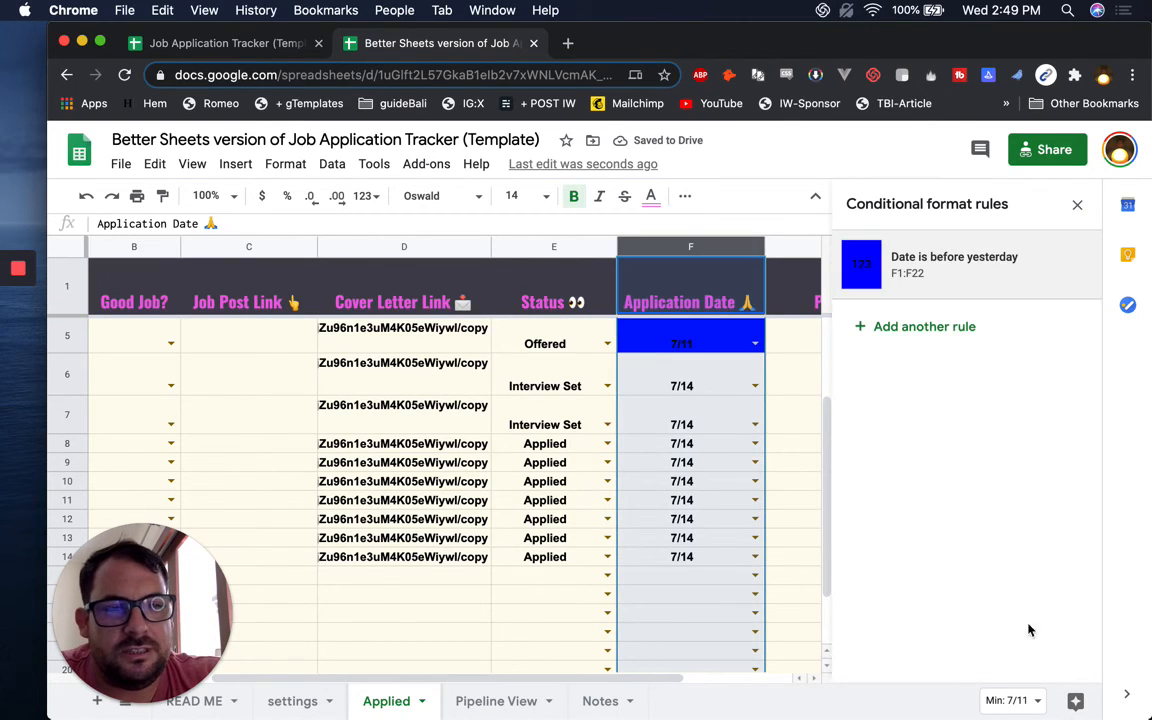
pyautogui.click(811, 364)
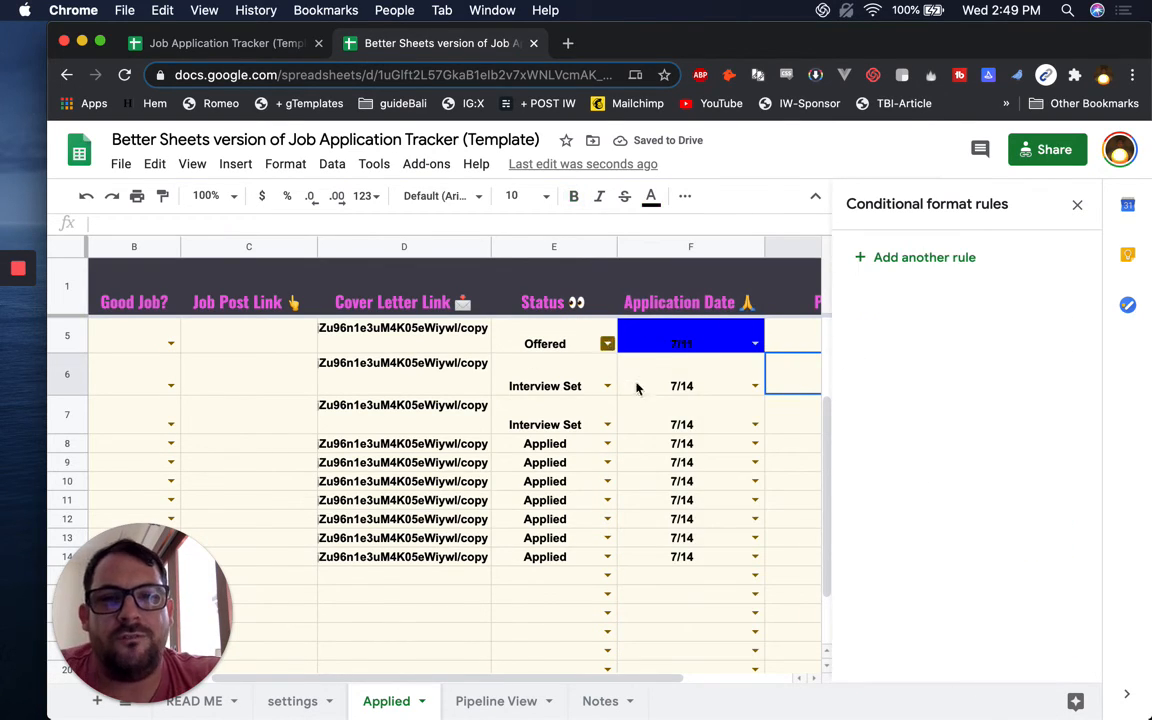
# Test F5 with the dates 7/13 and 7/16 against today's date, then restore it to 7/11
pyautogui.click(711, 343)
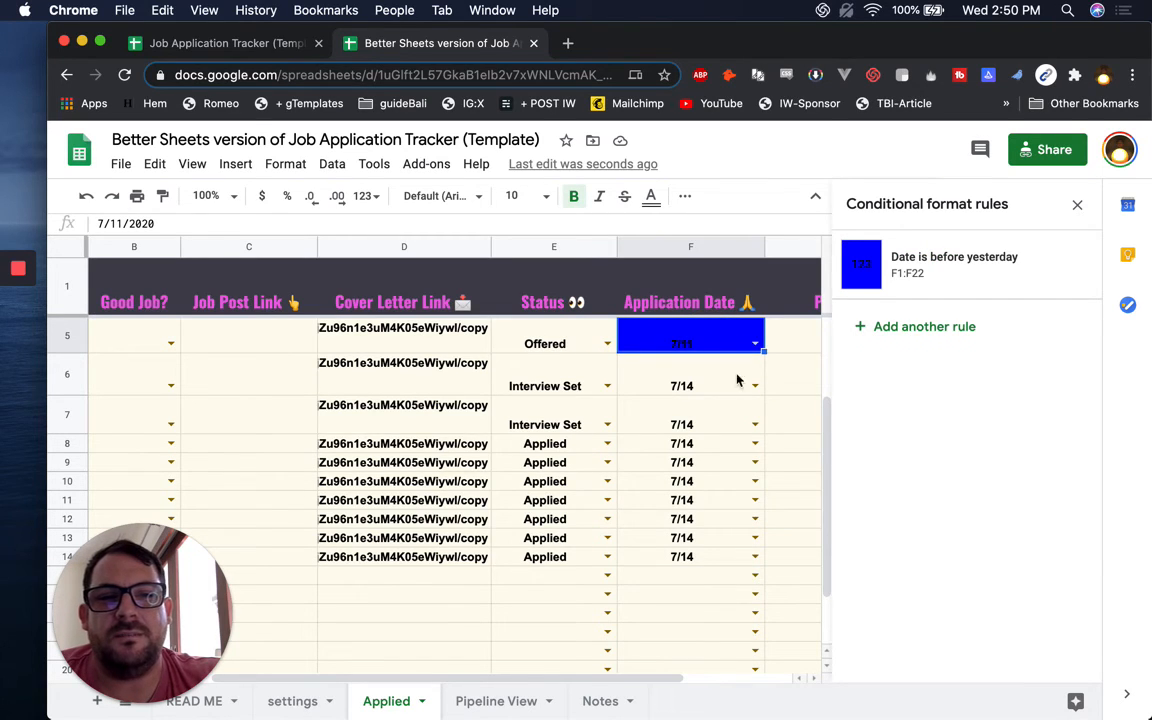
pyautogui.click(755, 343)
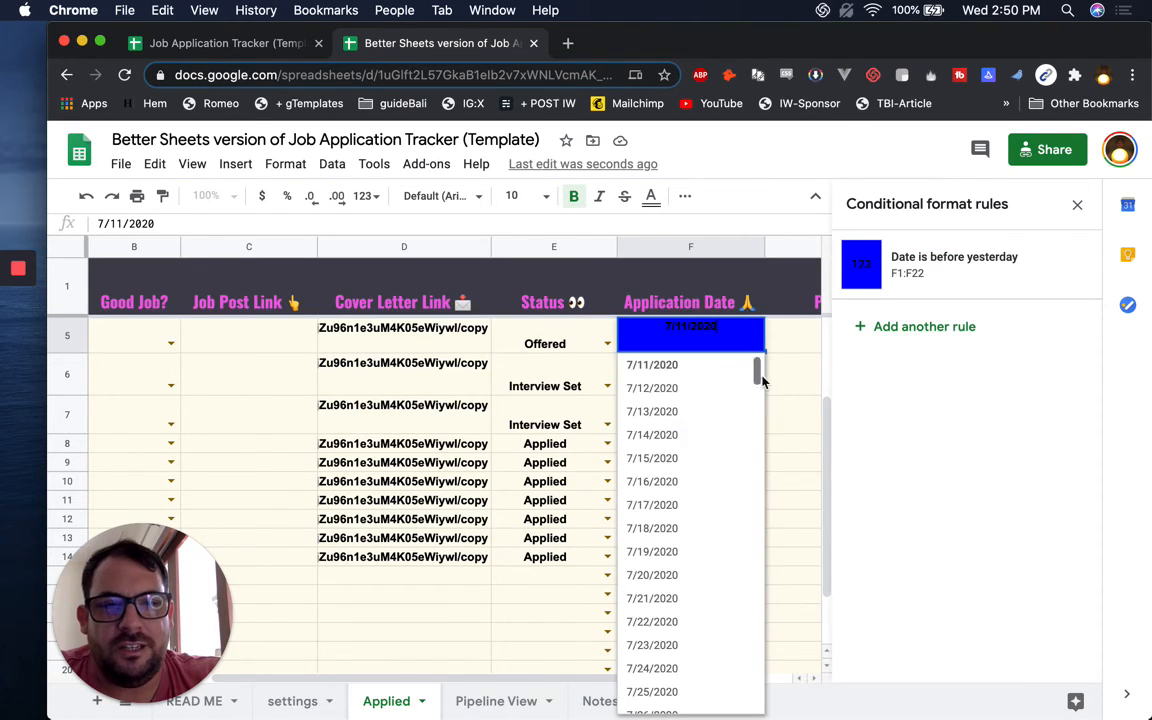
pyautogui.click(677, 410)
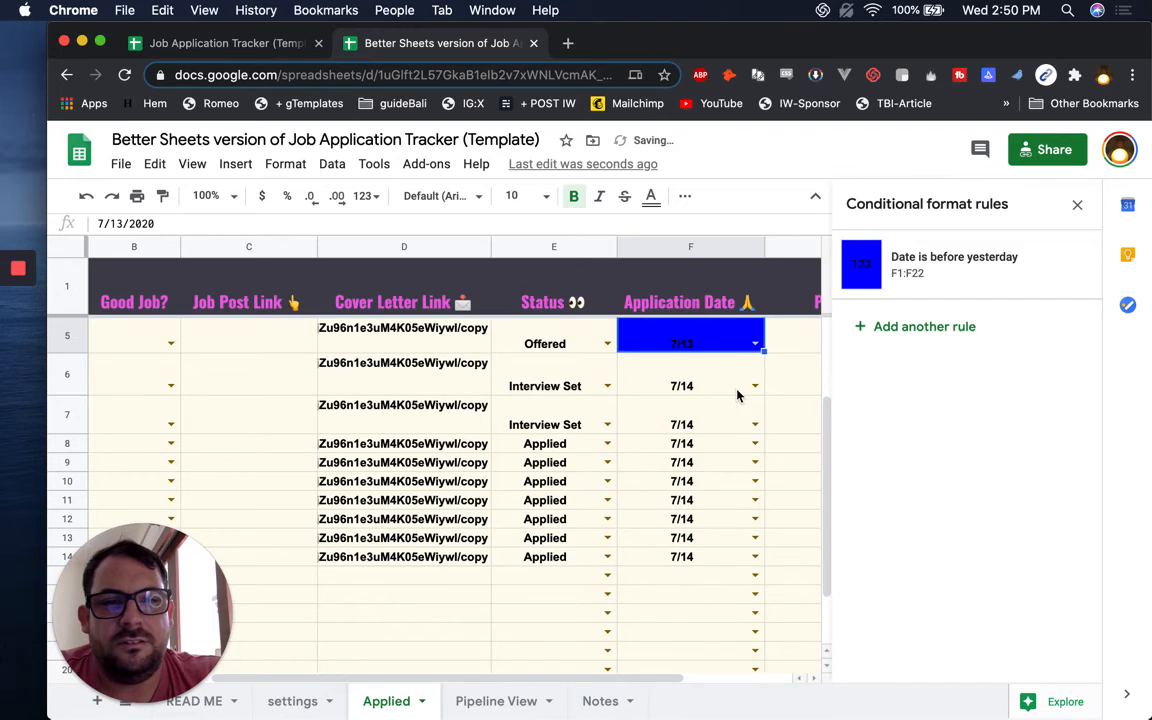
pyautogui.click(745, 388)
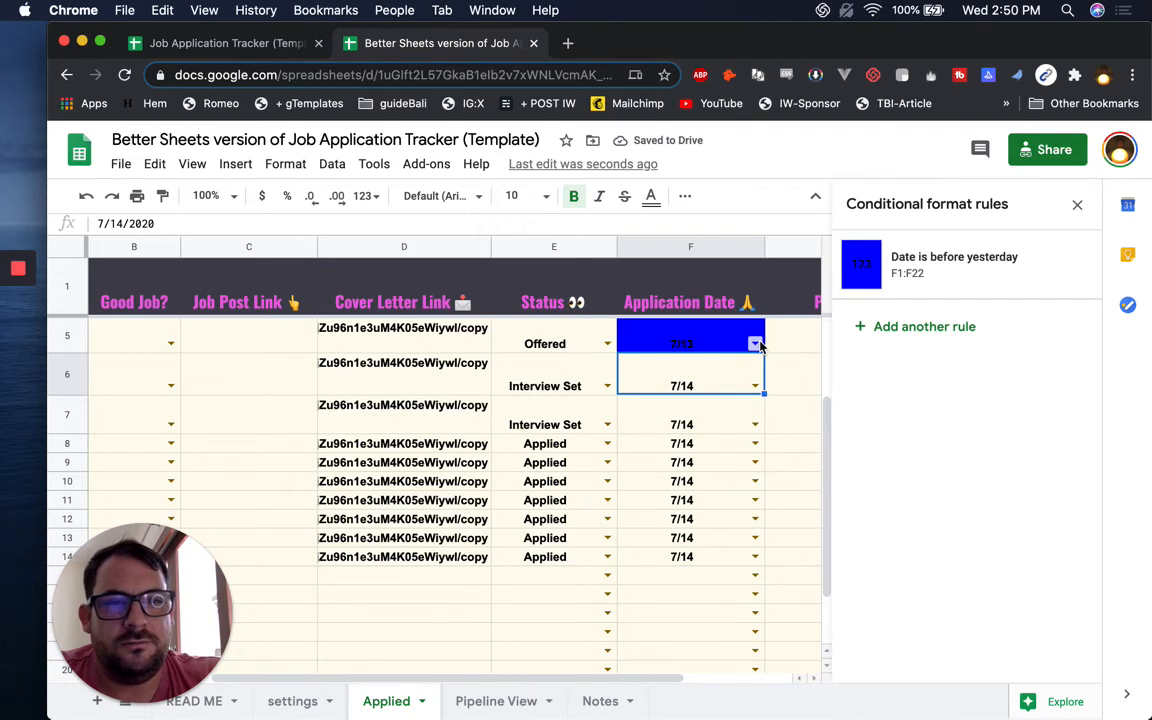
pyautogui.click(755, 343)
pyautogui.click(1025, 9)
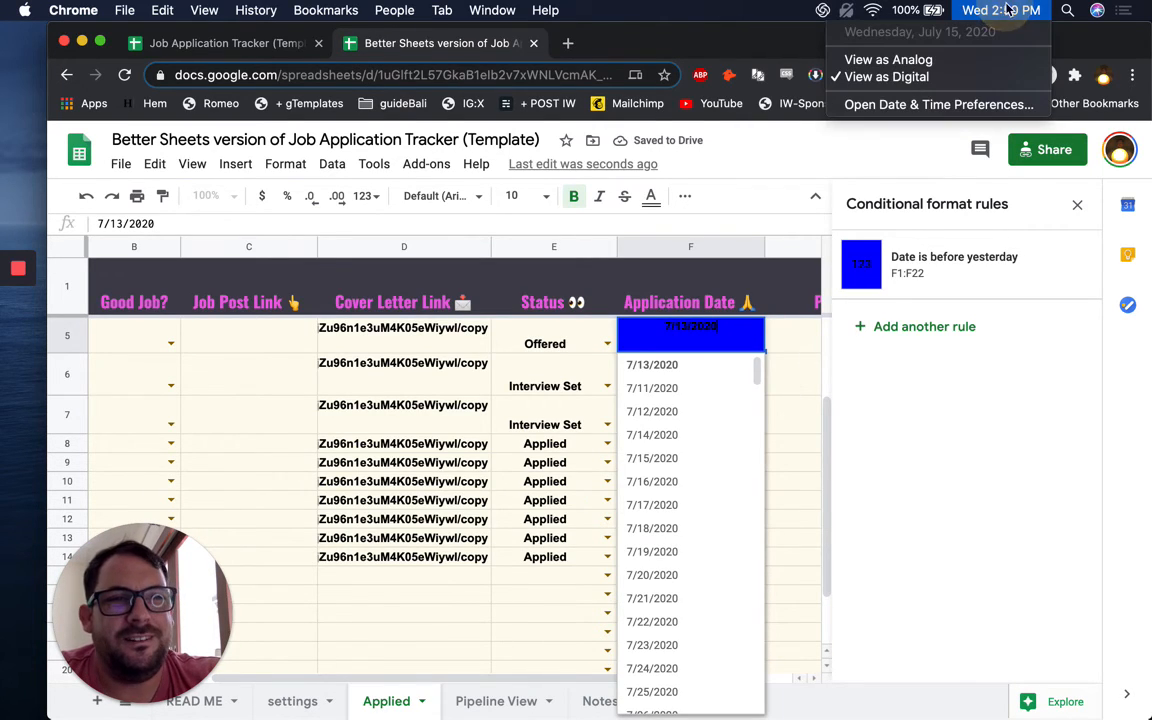
pyautogui.click(660, 483)
pyautogui.click(660, 481)
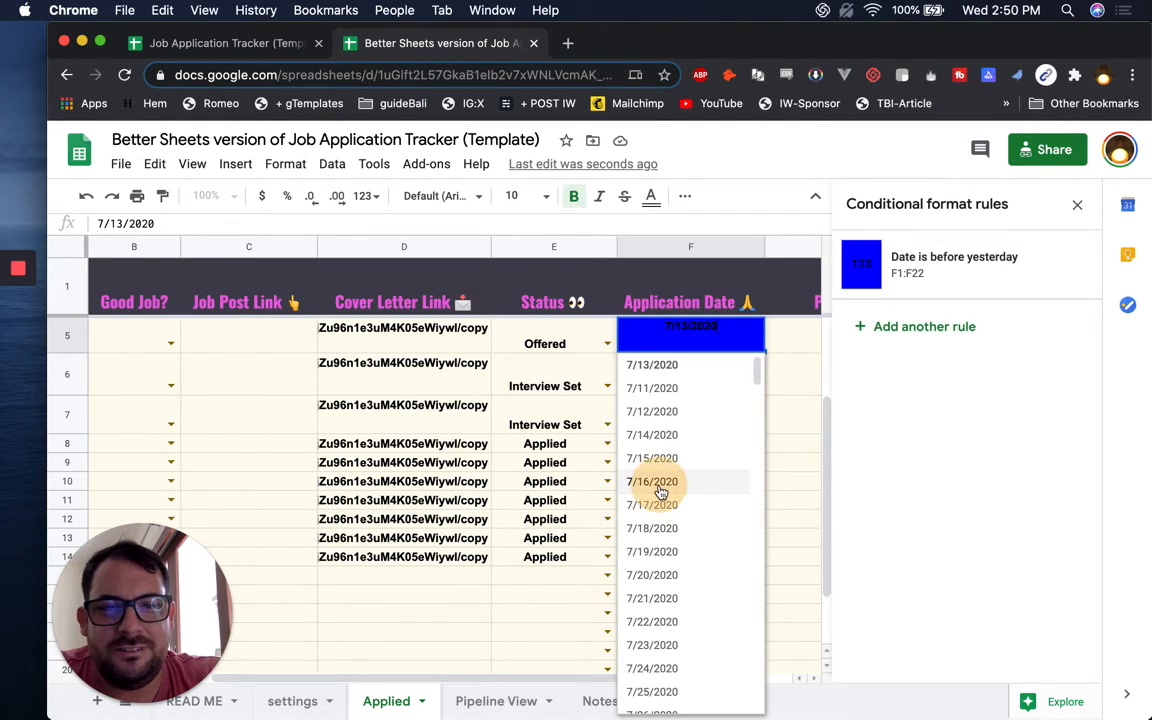
pyautogui.click(756, 344)
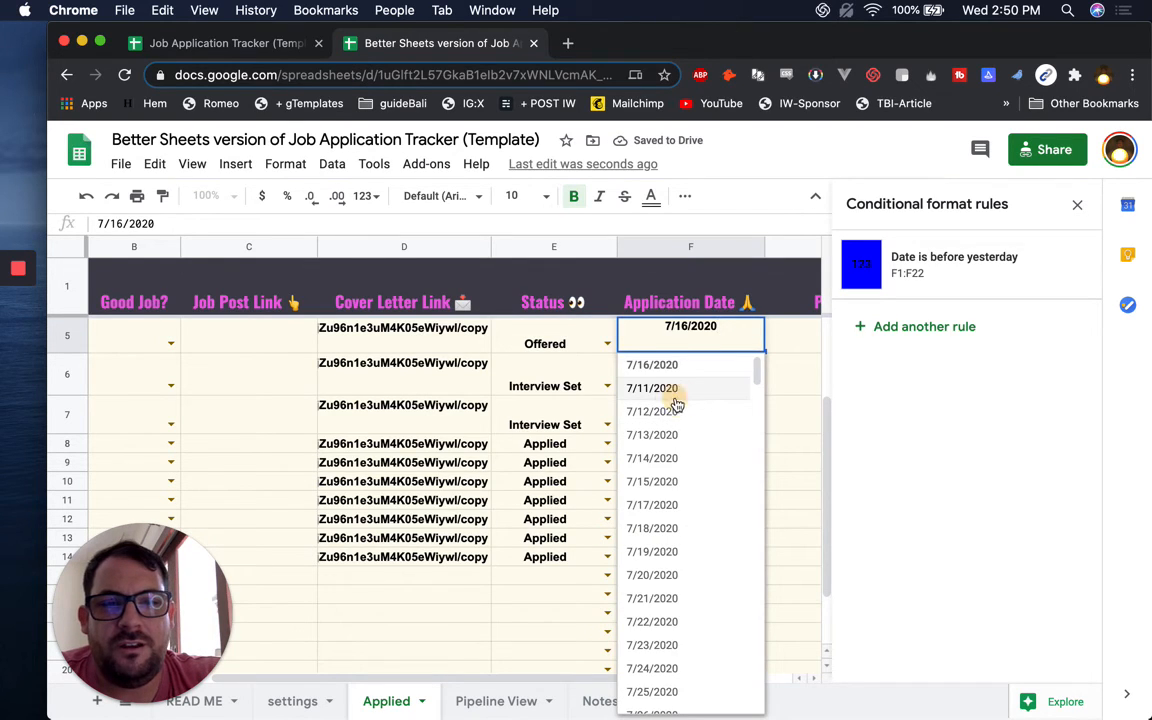
pyautogui.click(668, 390)
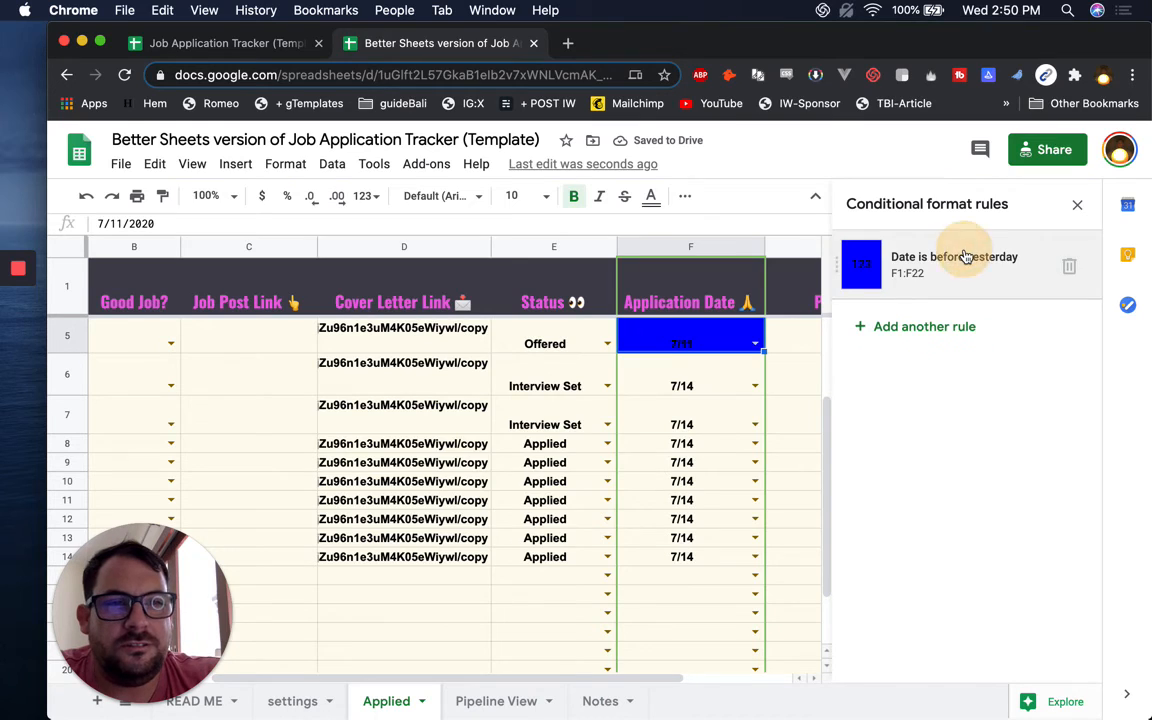
# Change the blue rule's 'Date is before' cutoff from yesterday to 'in the past week'
pyautogui.click(962, 257)
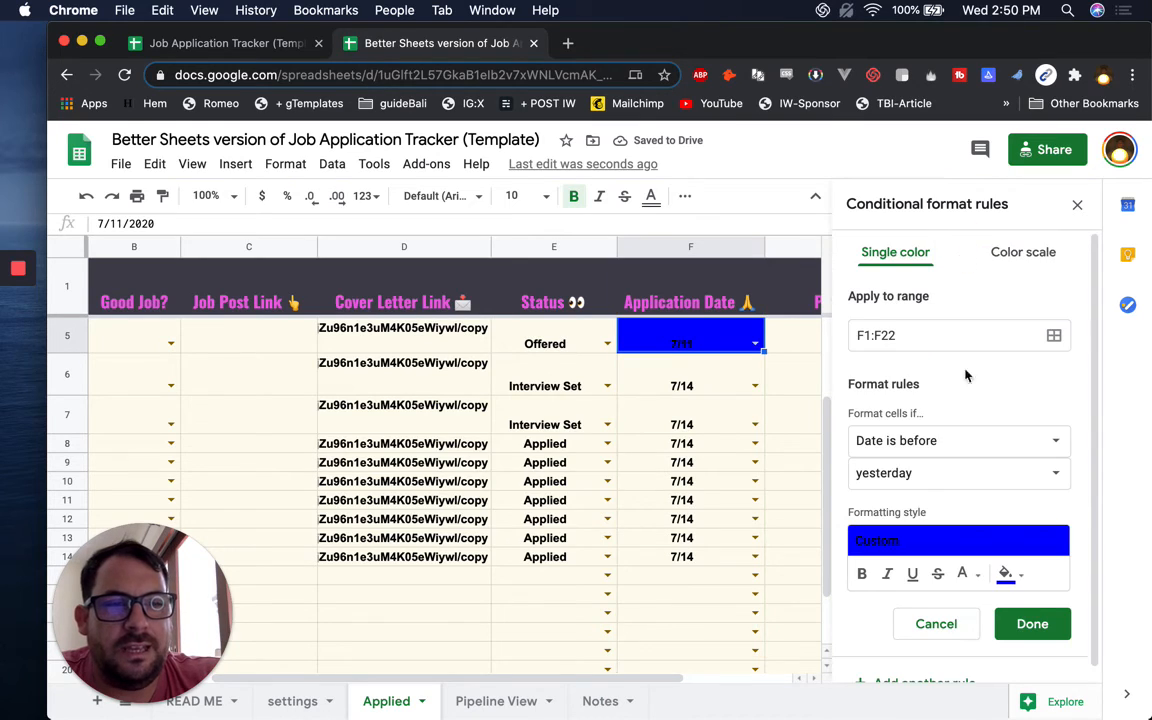
pyautogui.click(980, 462)
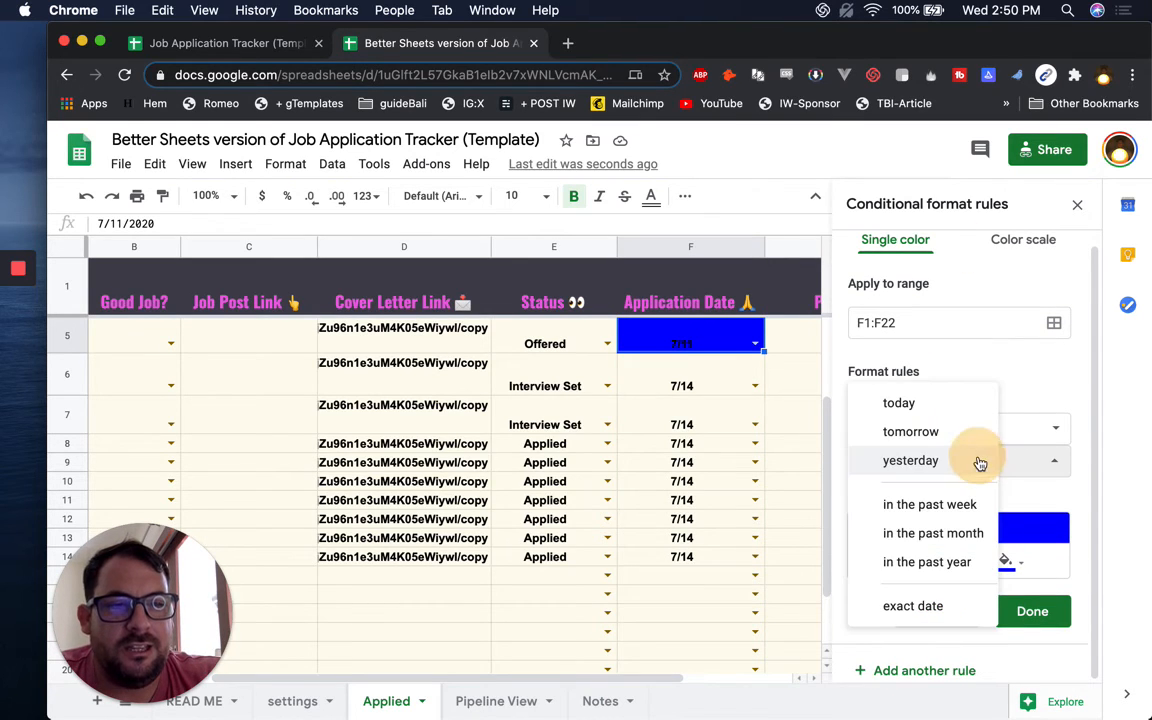
pyautogui.click(962, 514)
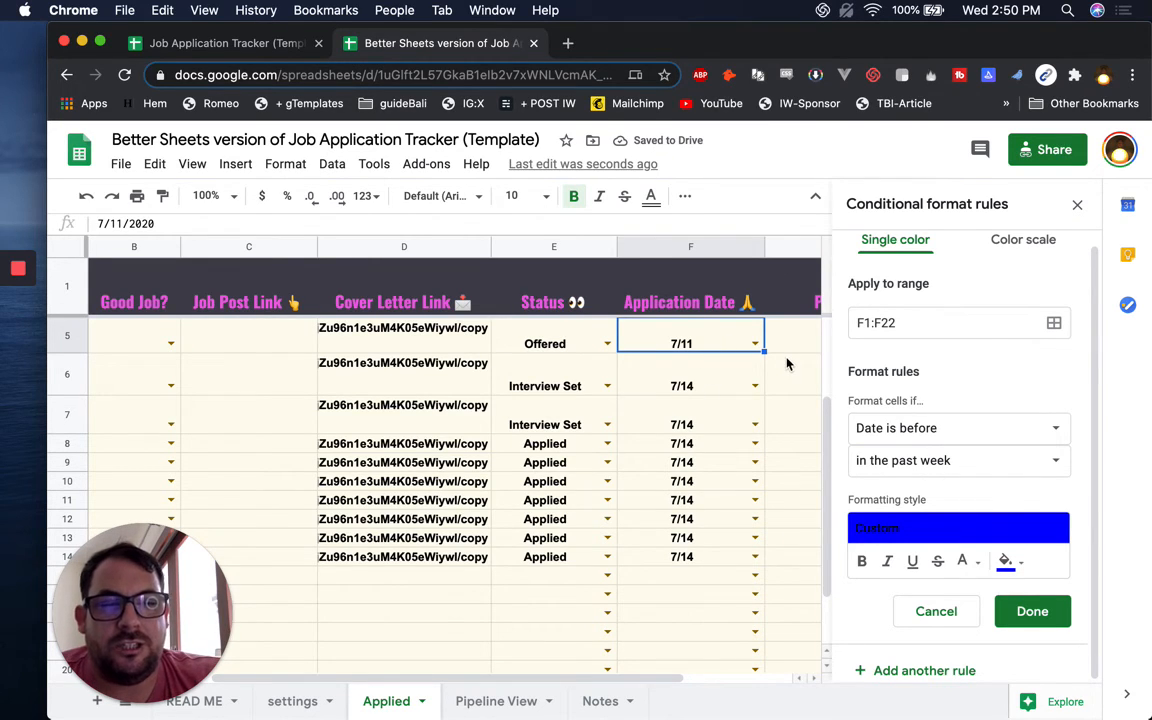
# Remove the dropdown data validation from cell F5
pyautogui.rightClick(698, 344)
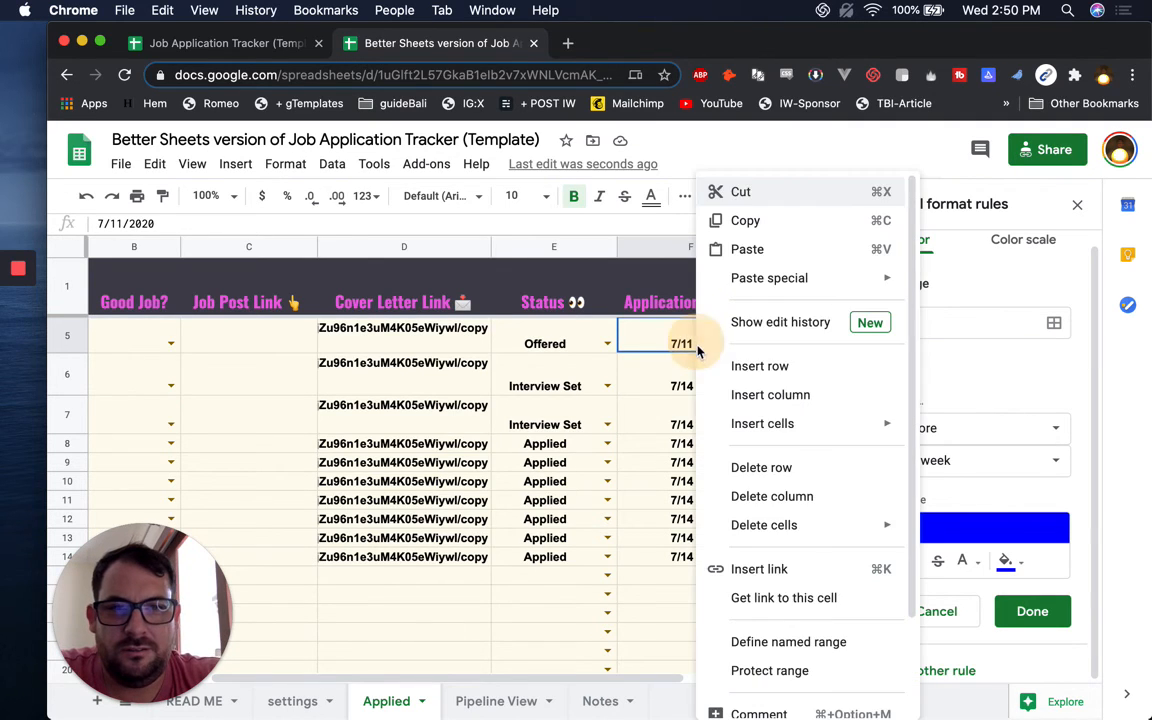
pyautogui.scroll(-2, 818, 620)
pyautogui.click(773, 698)
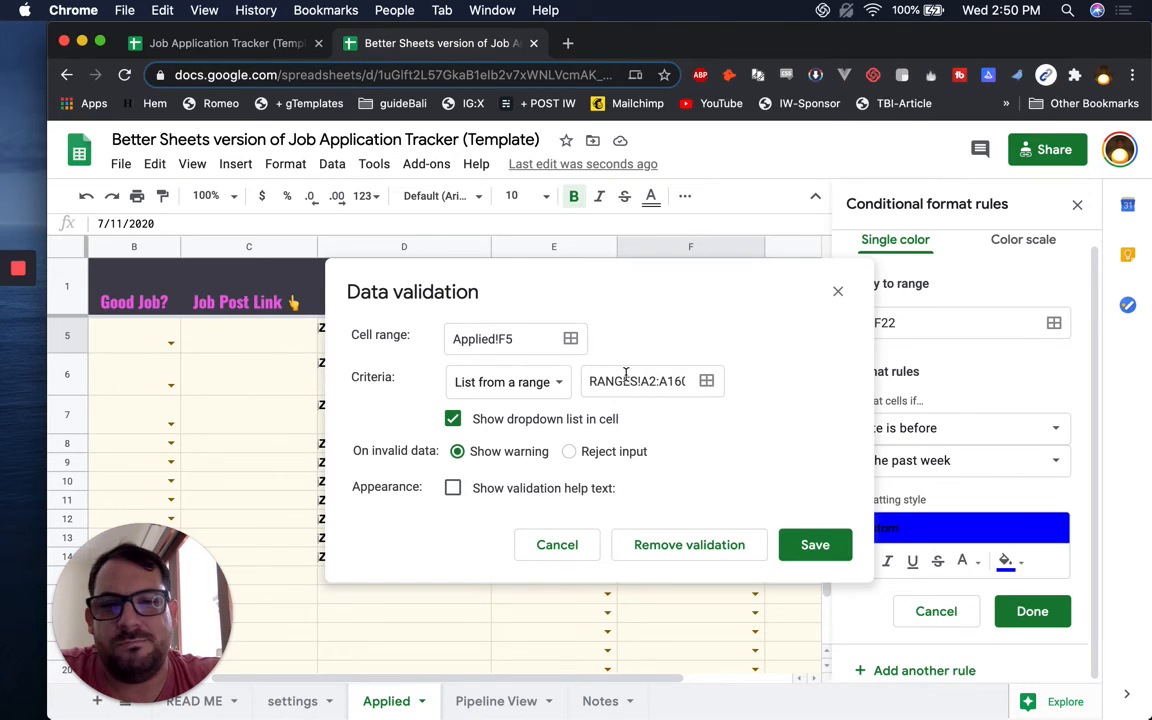
pyautogui.click(557, 384)
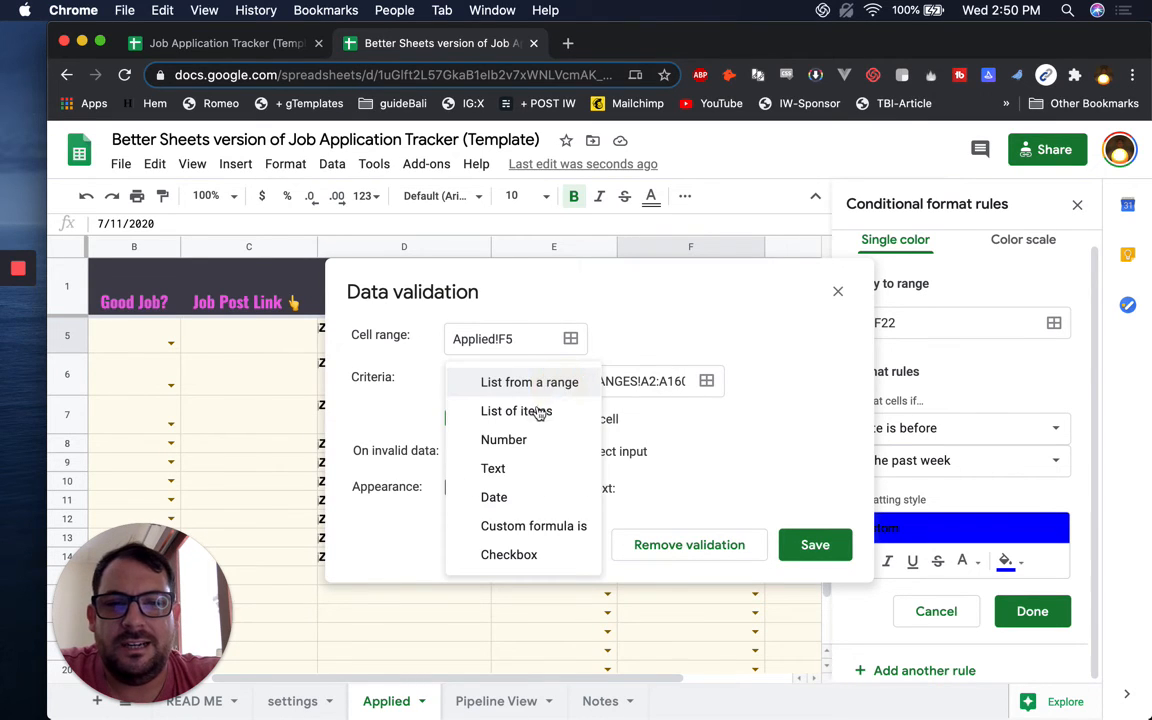
pyautogui.click(706, 381)
pyautogui.click(704, 520)
pyautogui.click(592, 405)
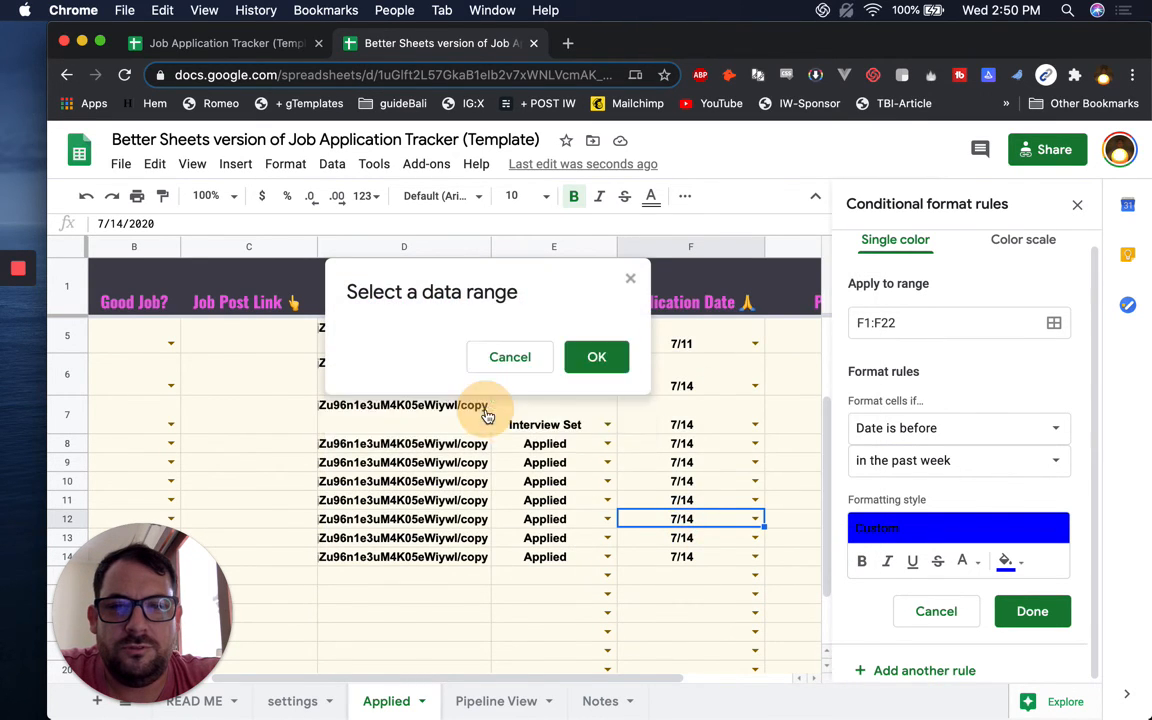
pyautogui.click(669, 544)
# Enter 7/1/2020 as F5's Application Date
pyautogui.click(686, 358)
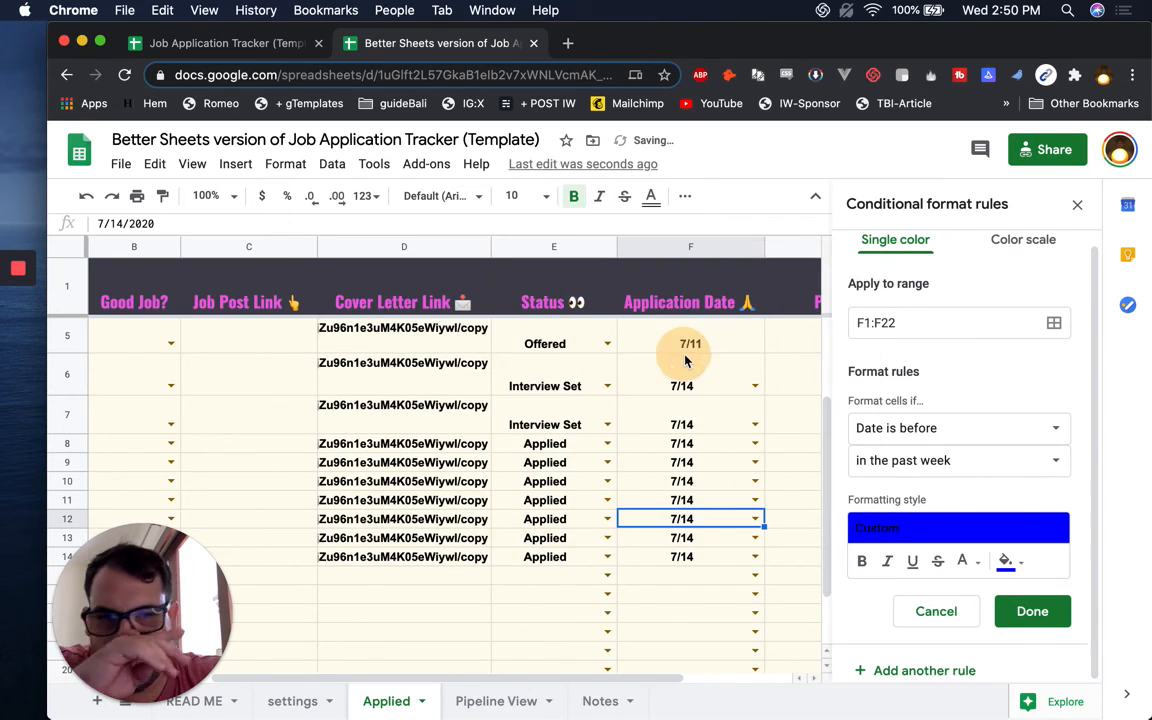
pyautogui.press('Up')
pyautogui.write('7/')
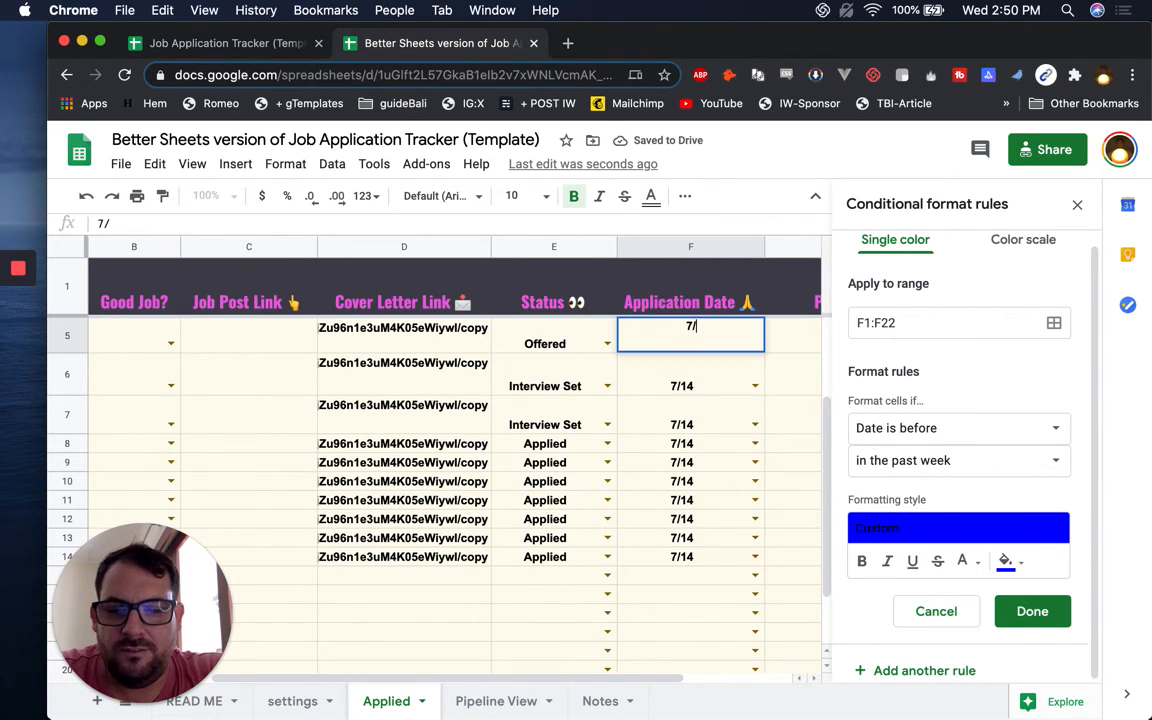
pyautogui.write('1/2020')
pyautogui.press('Return')
pyautogui.press('Up')
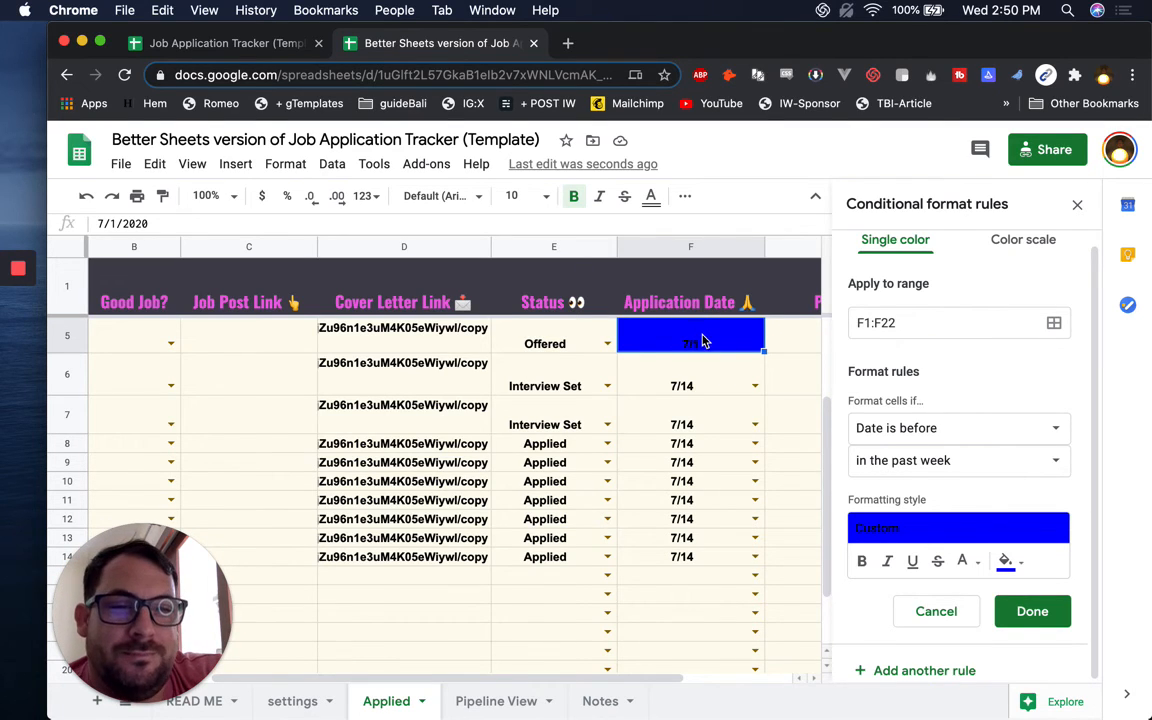
# Save the blue past-week rule and add a red-filled 'Date is before: in the past month' rule
pyautogui.click(676, 246)
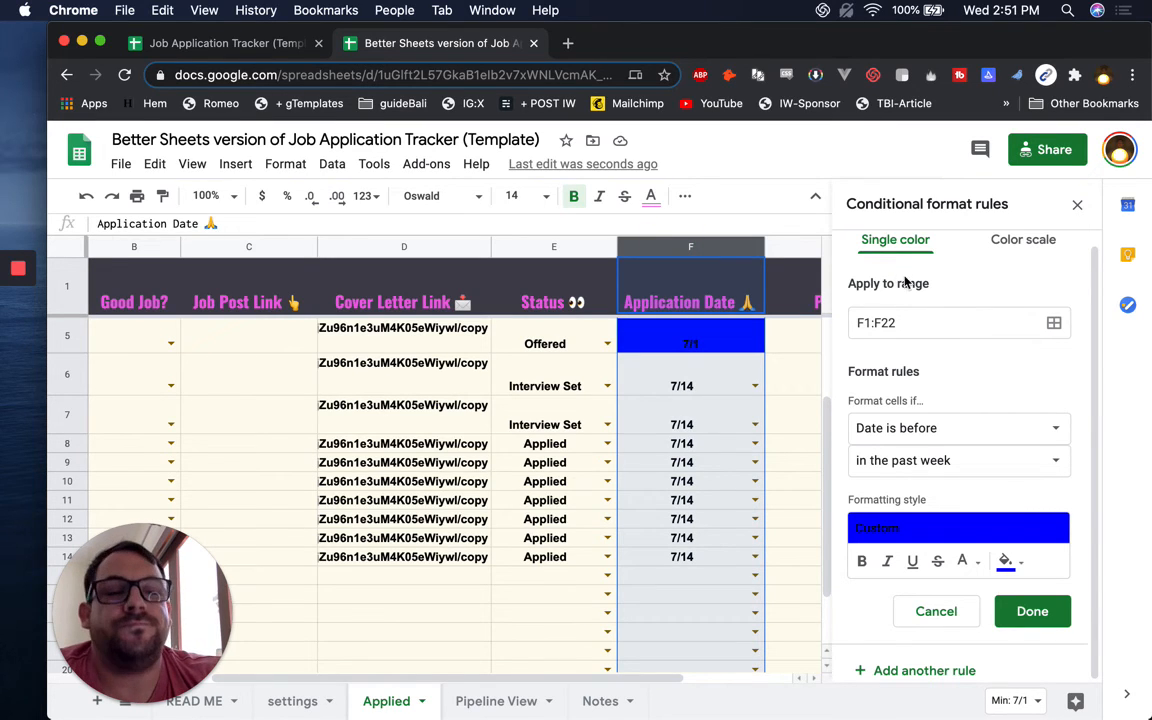
pyautogui.click(1032, 611)
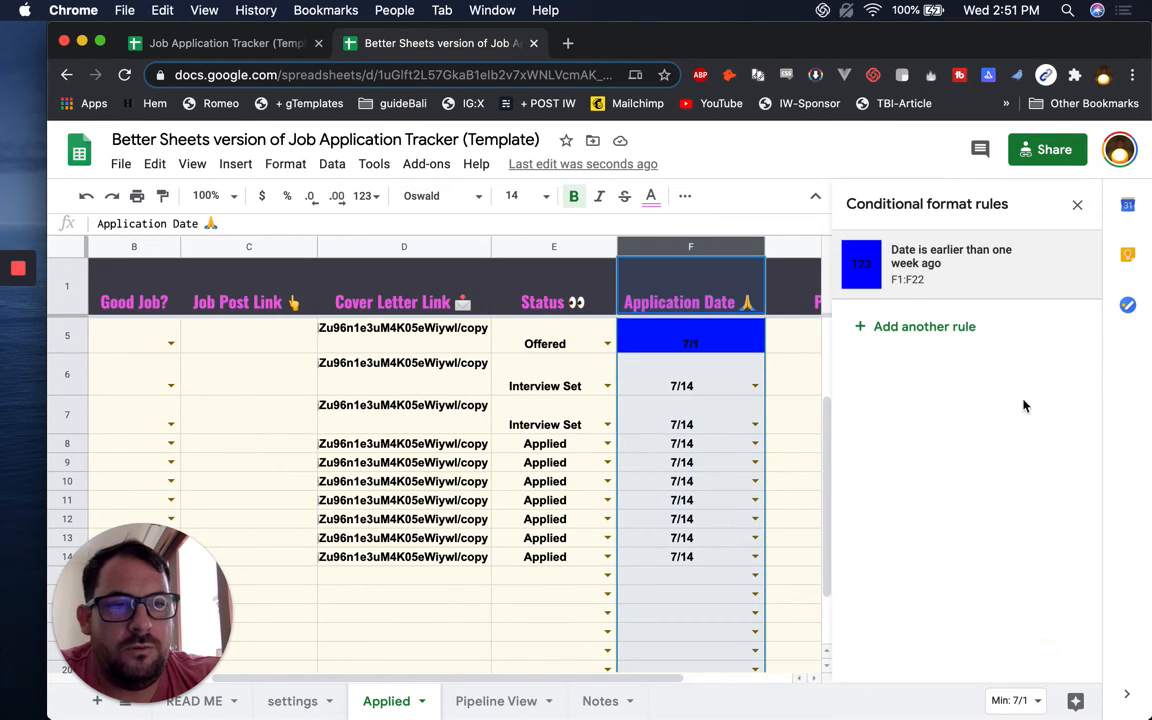
pyautogui.click(925, 328)
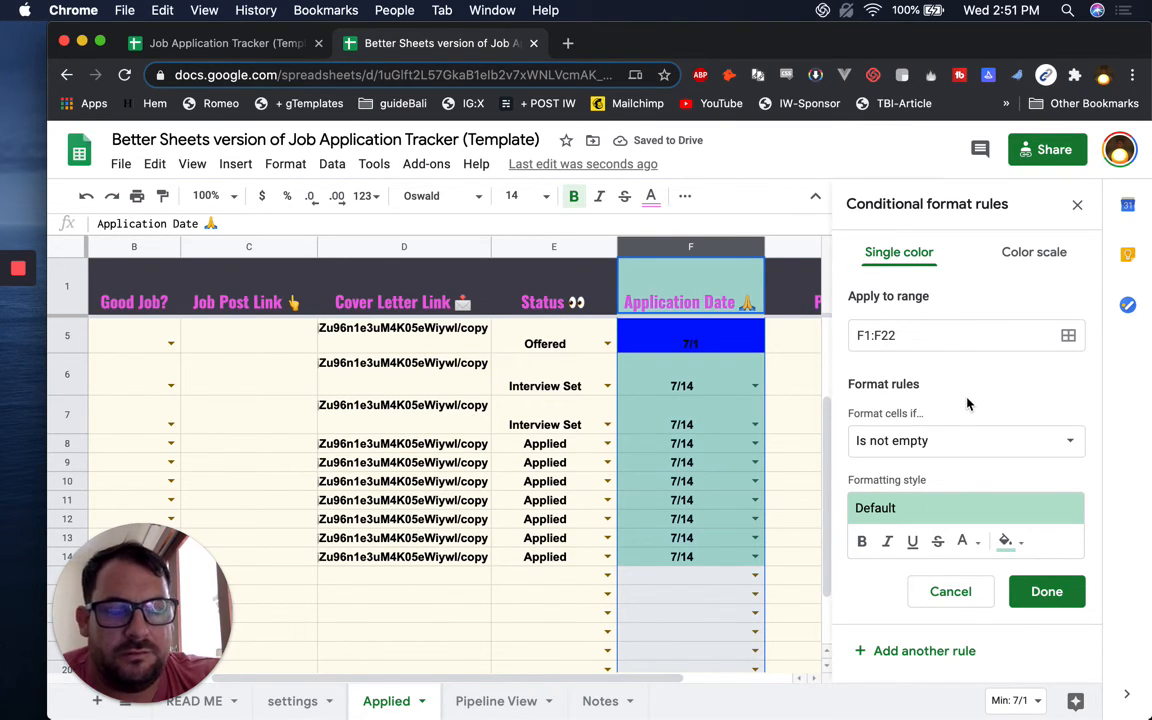
pyautogui.click(957, 448)
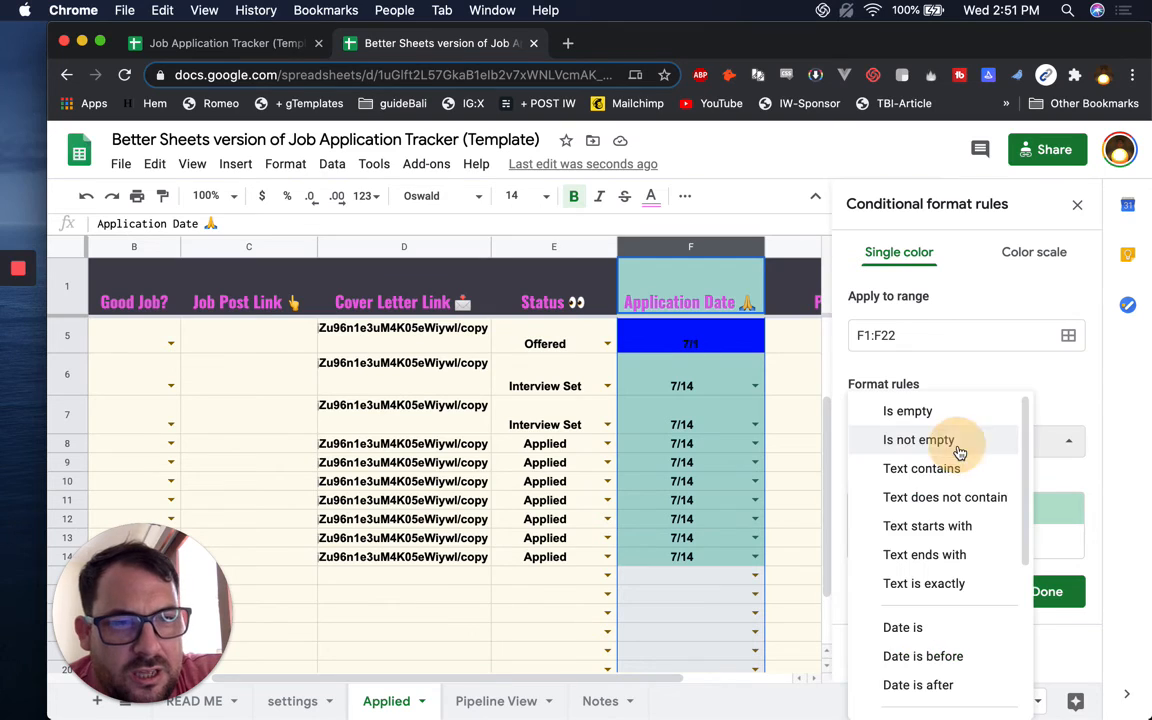
pyautogui.scroll(-2, 955, 570)
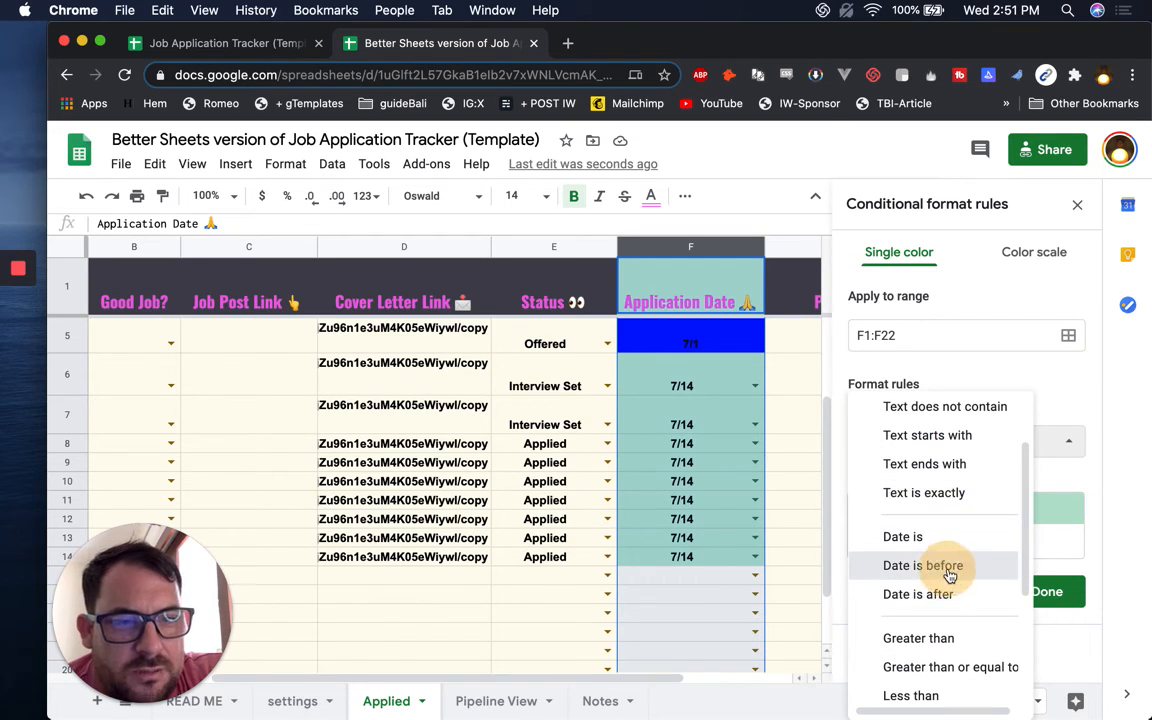
pyautogui.click(949, 576)
pyautogui.click(980, 476)
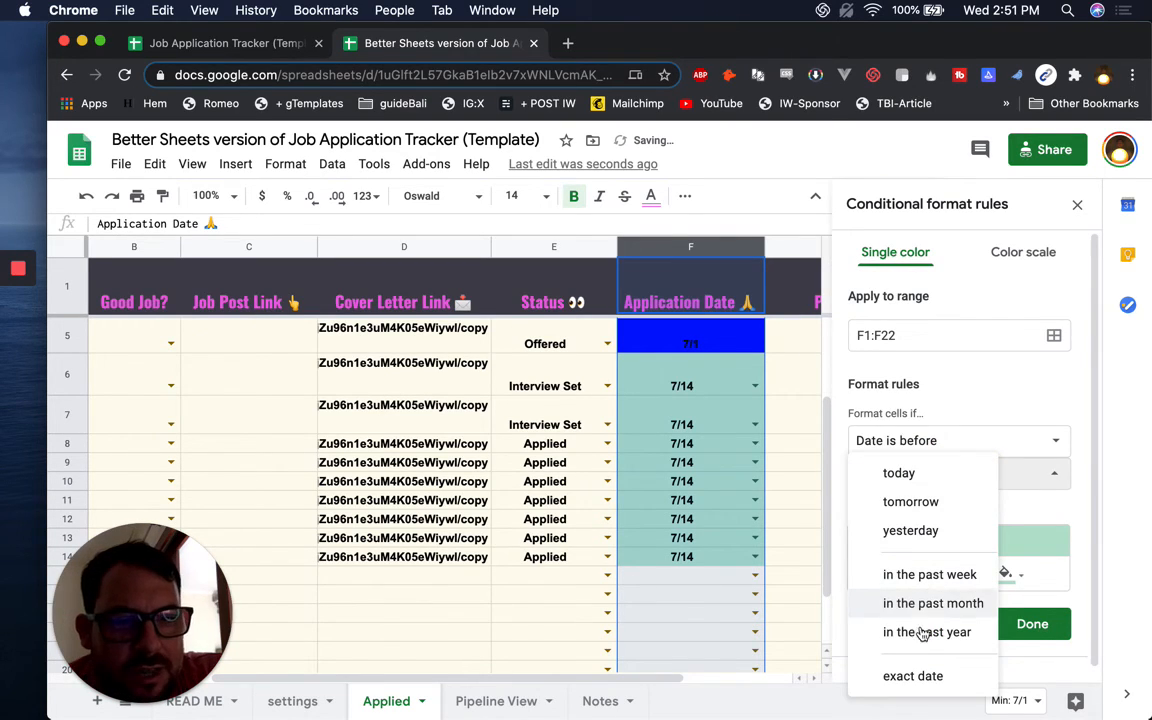
pyautogui.click(944, 601)
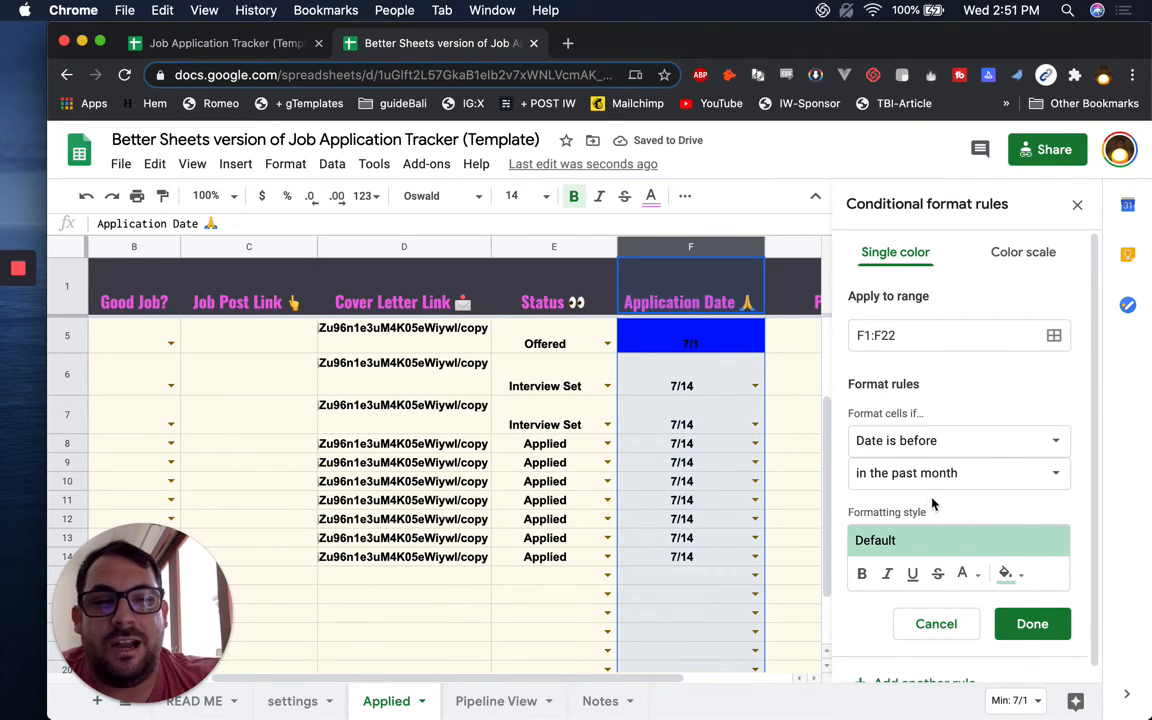
pyautogui.click(1008, 573)
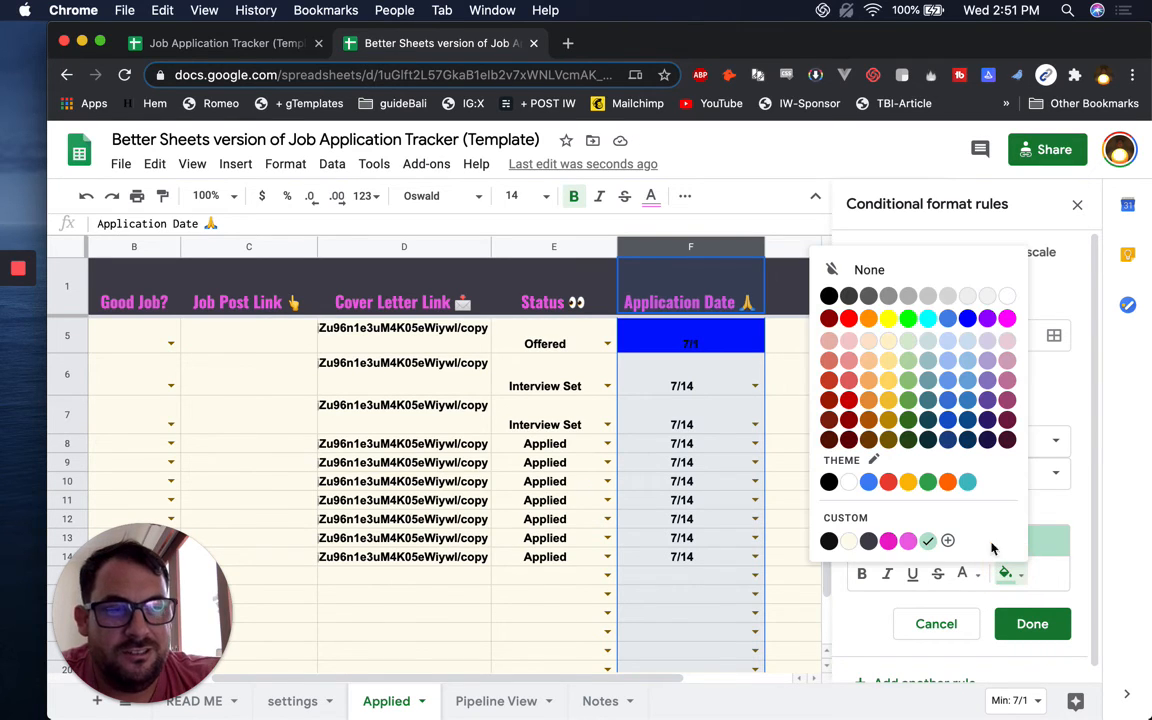
pyautogui.click(848, 318)
# Save the red one-month rule and enter 4/23/2020 in F6
pyautogui.click(1020, 622)
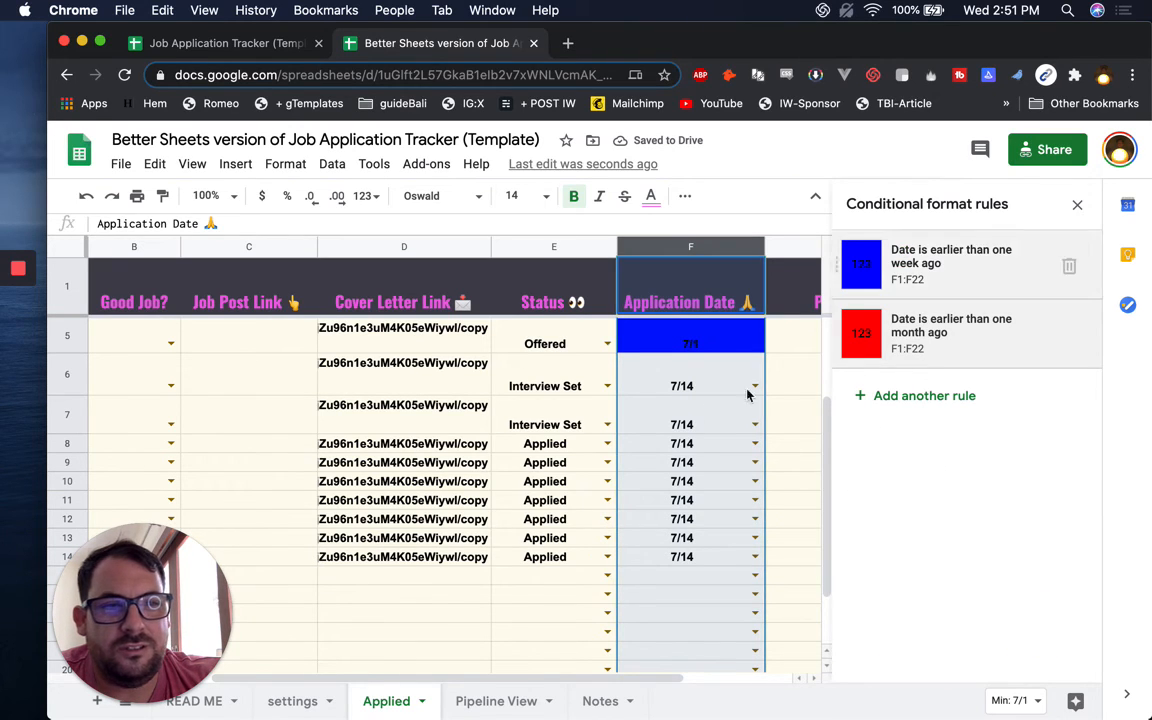
pyautogui.click(695, 412)
pyautogui.click(719, 384)
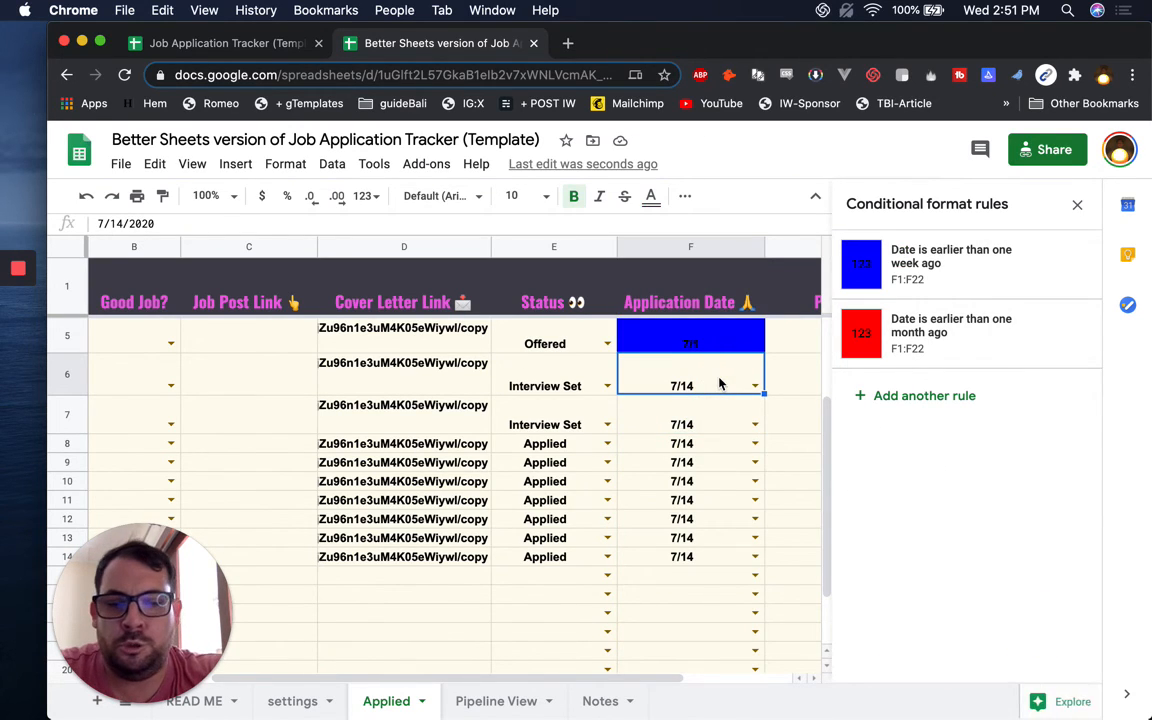
pyautogui.write('4/23/30')
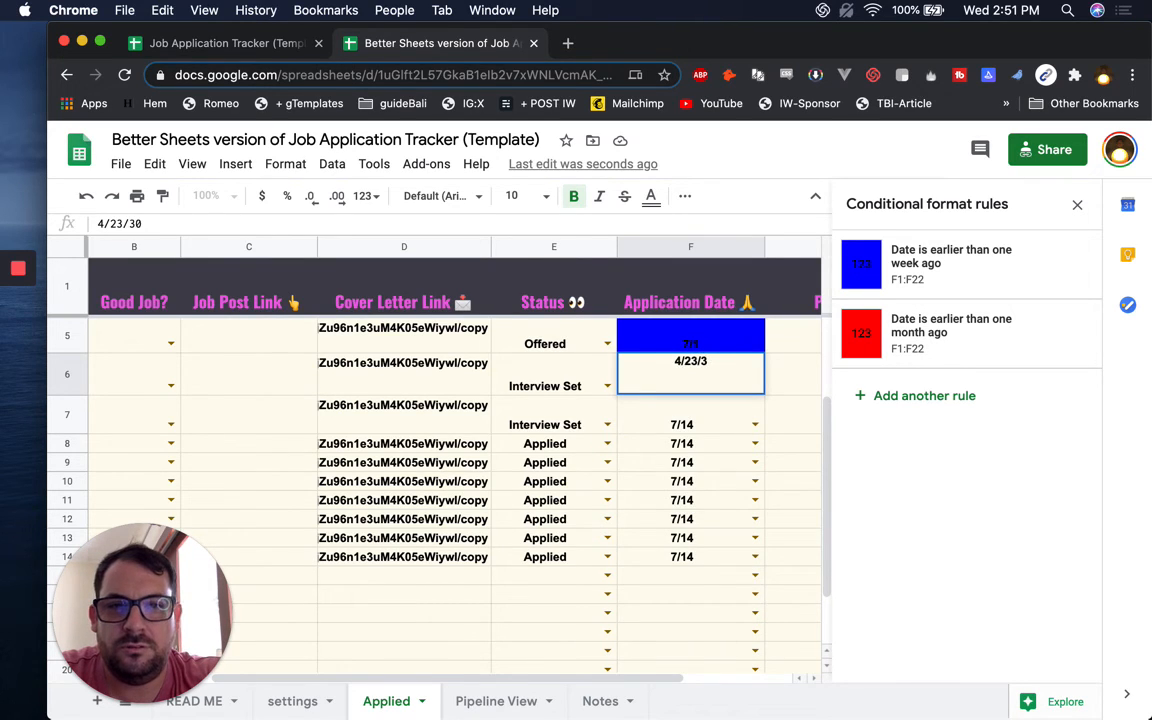
pyautogui.press('BackSpace')
pyautogui.press('BackSpace')
pyautogui.write('2020')
pyautogui.press('Return')
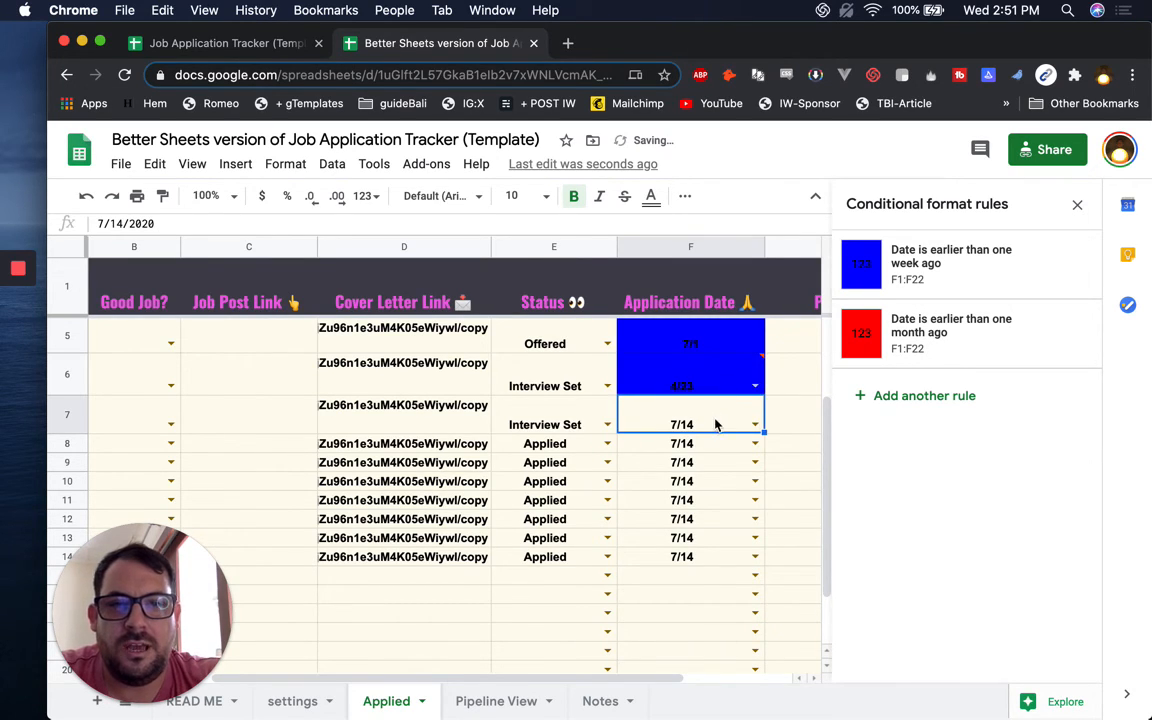
# Fill F7 and F8 with 6/23/2020, copying F7's date into F8
pyautogui.click(715, 345)
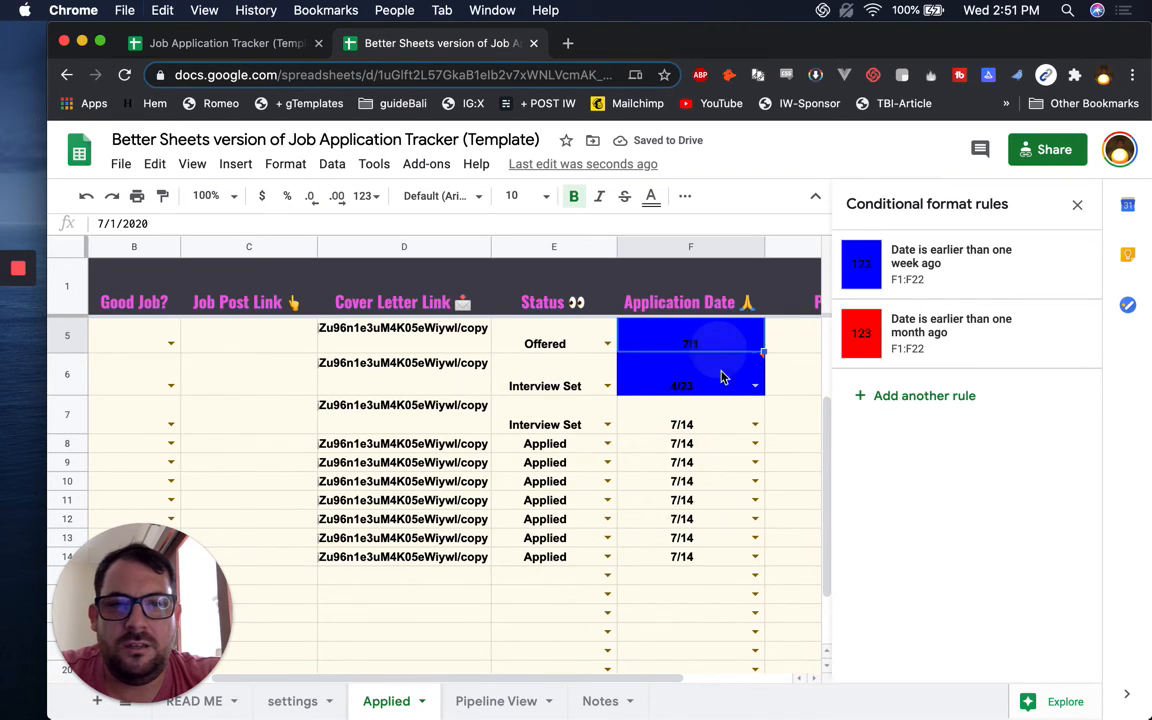
pyautogui.click(717, 378)
pyautogui.click(713, 418)
pyautogui.write('7/1/2020')
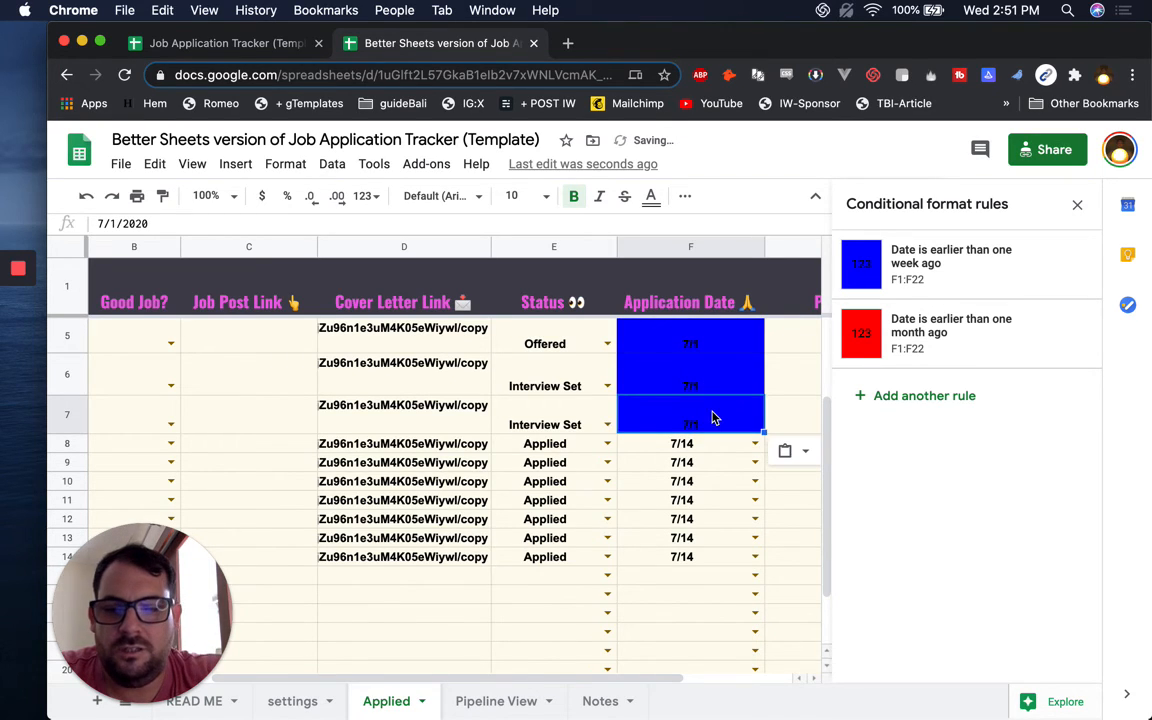
pyautogui.write('6/')
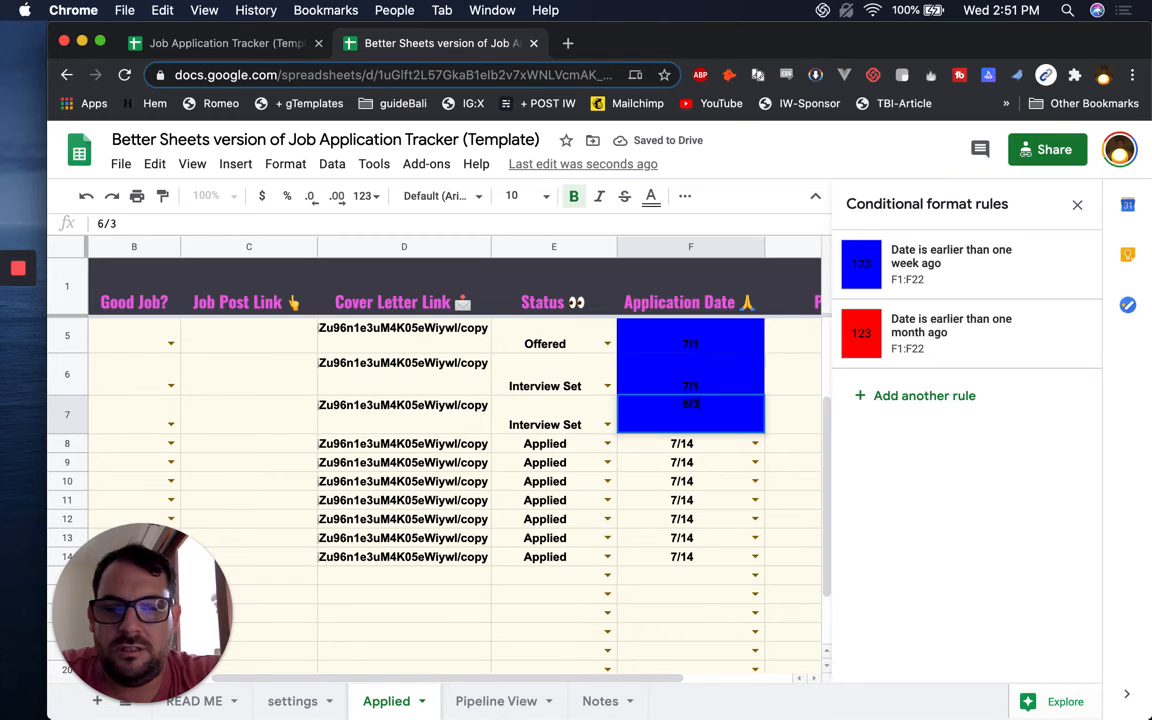
pyautogui.write('23/20')
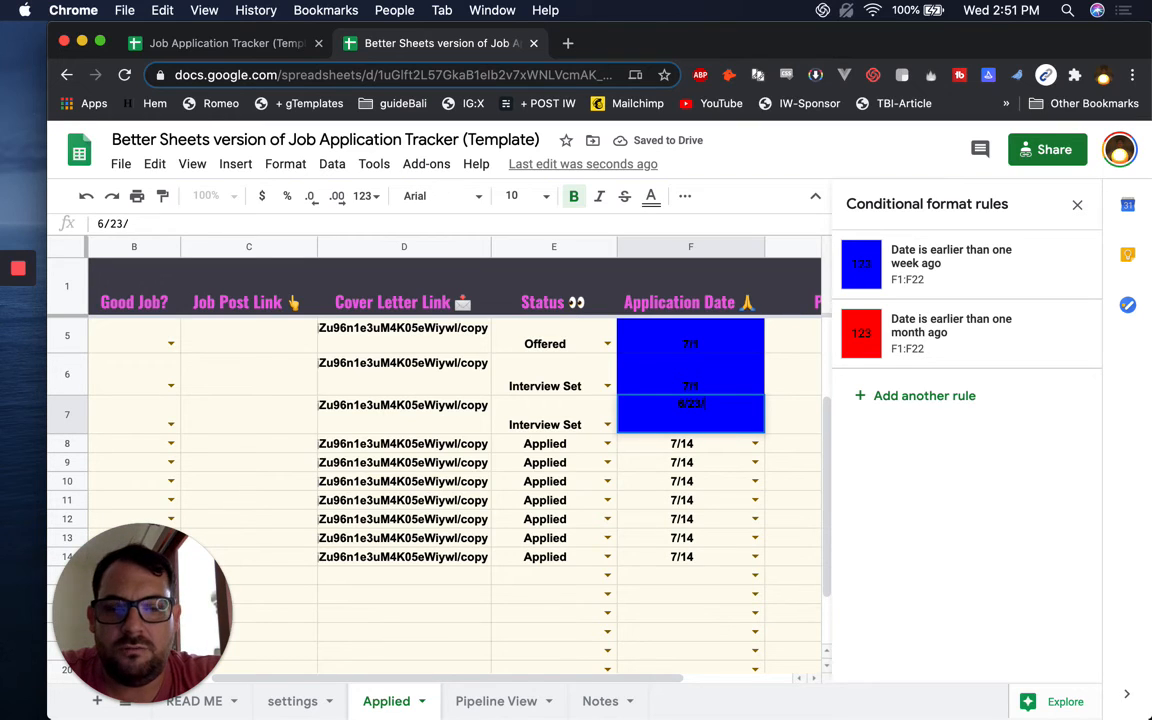
pyautogui.press('Return')
pyautogui.press('Up')
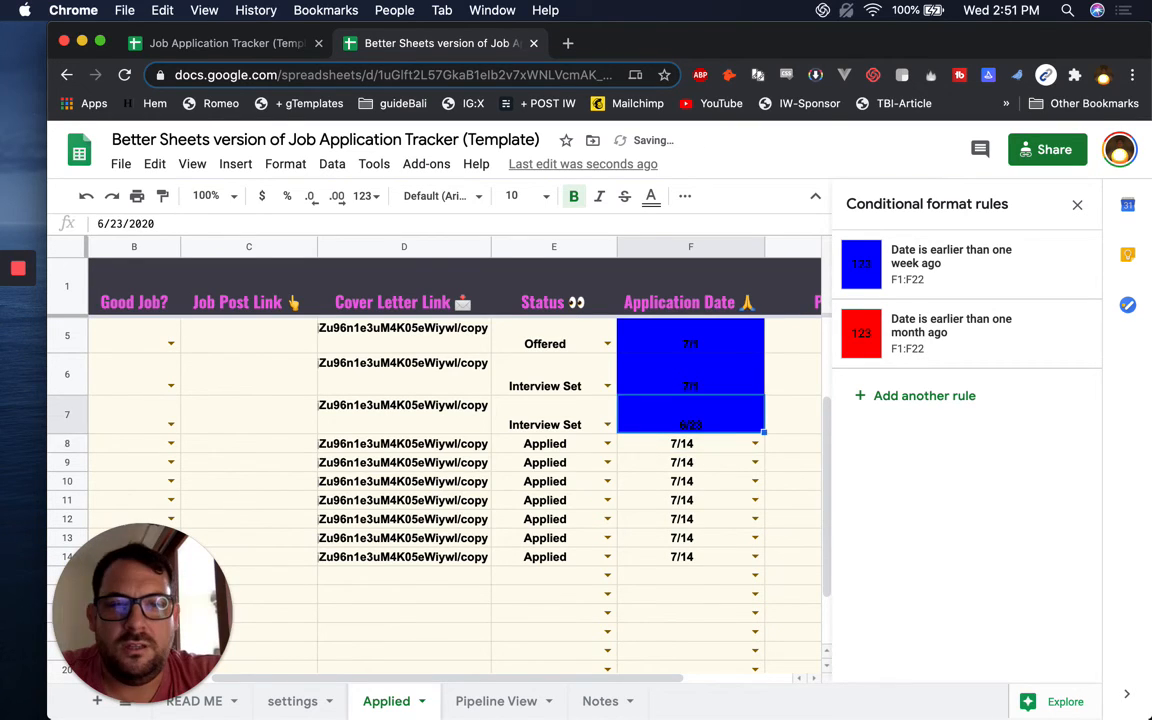
pyautogui.press('Down')
pyautogui.press('Up')
pyautogui.press('super+c')
pyautogui.press('Down')
pyautogui.press('super+v')
# Replace F6's date with 5/23/2020
pyautogui.press('Up')
pyautogui.press('Up')
pyautogui.press('Up')
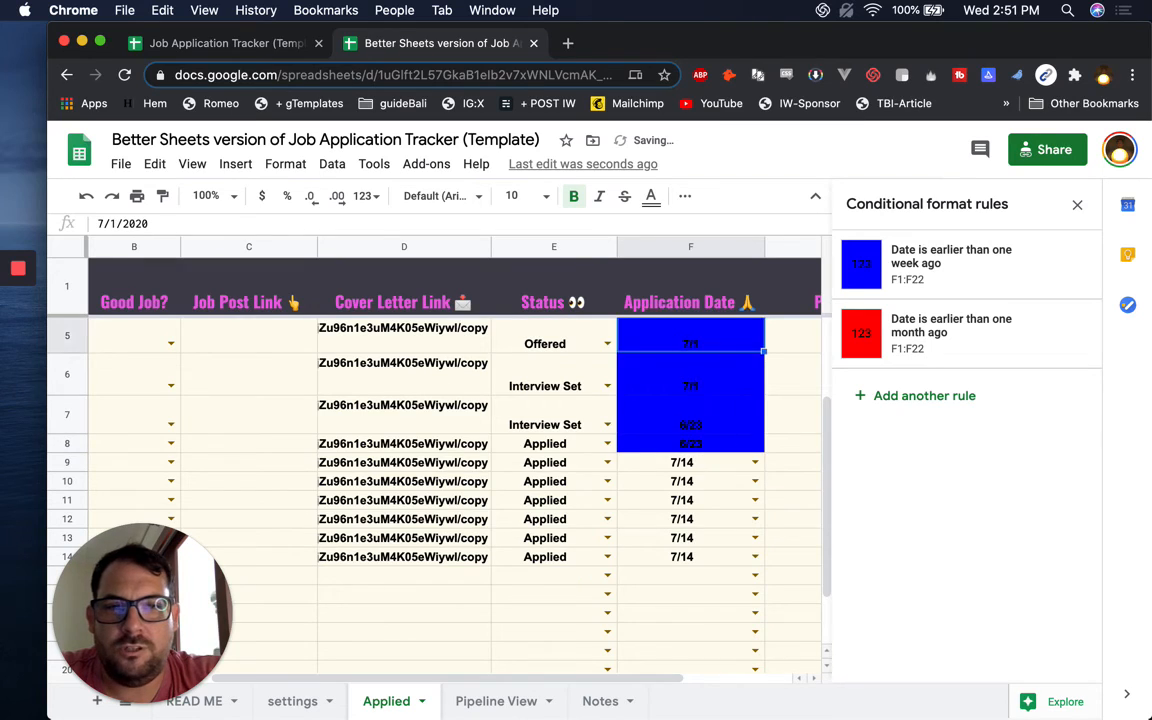
pyautogui.press('Down')
pyautogui.write('5/')
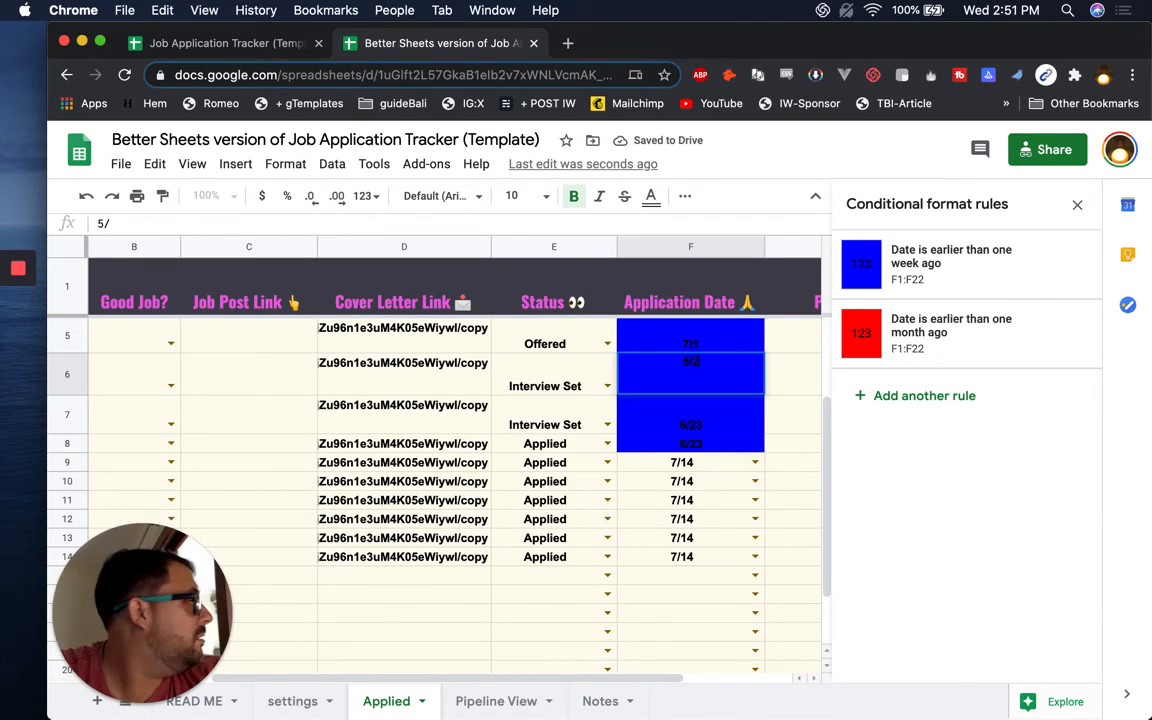
pyautogui.write('23/2020')
pyautogui.press('Return')
pyautogui.press('Up')
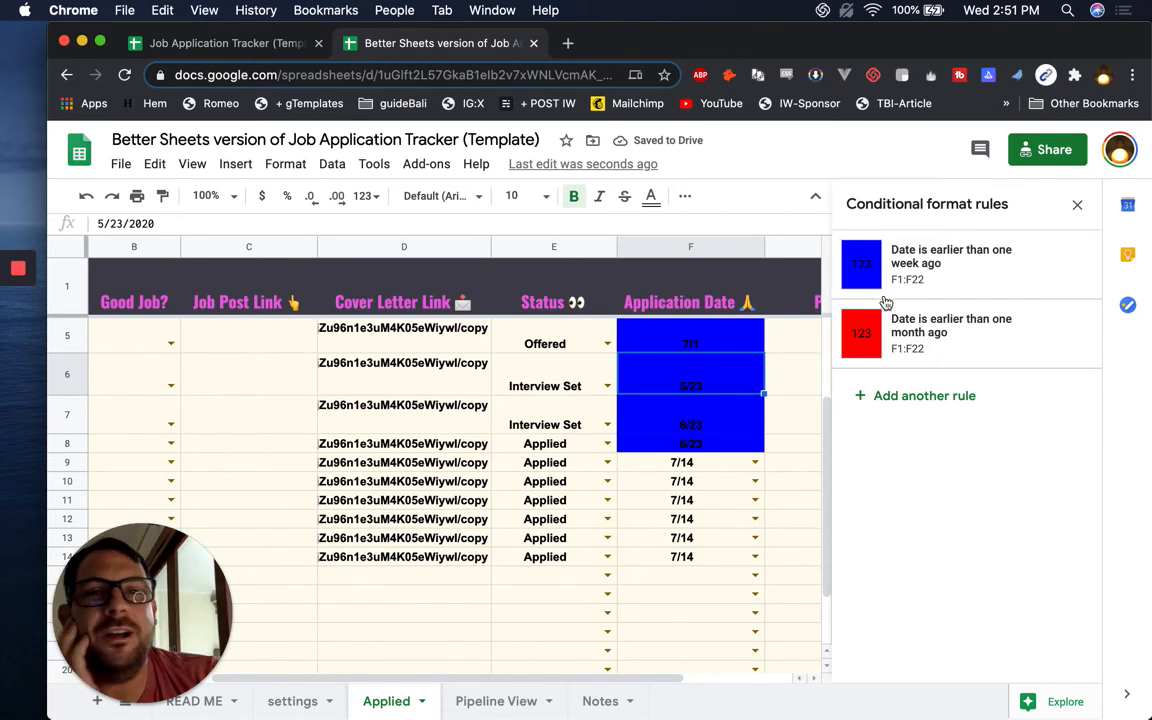
# Check the Application Dates in F5 through F8 and their highlighting
pyautogui.click(703, 342)
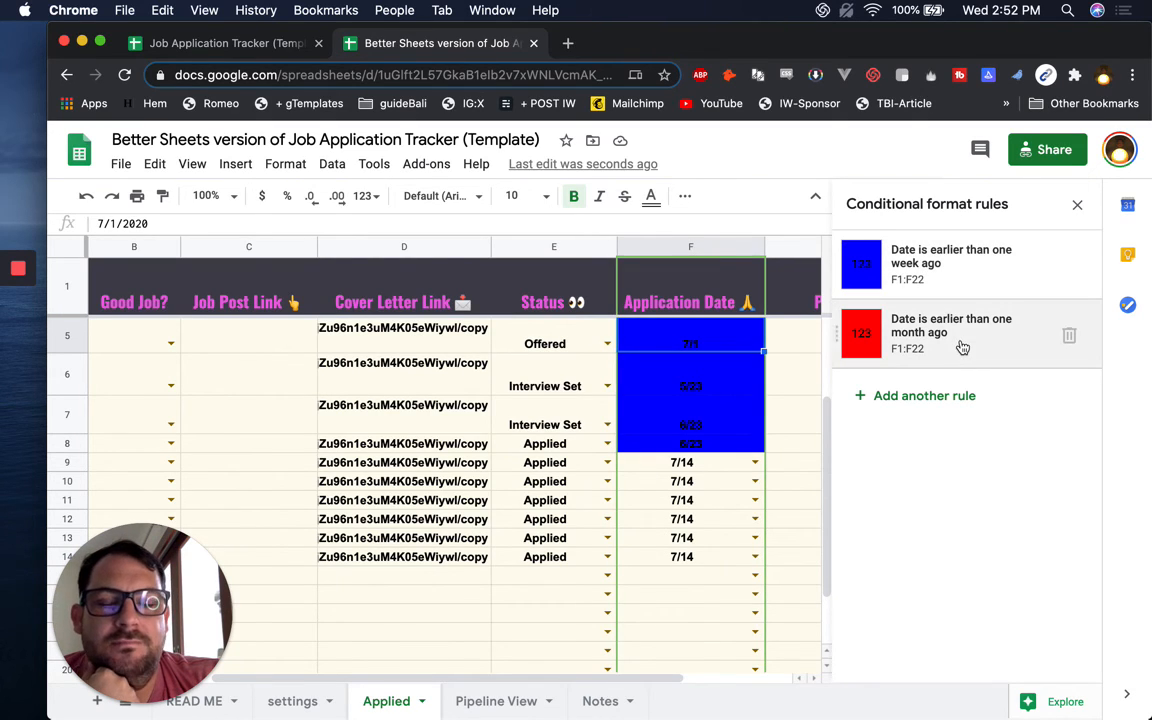
pyautogui.click(674, 388)
pyautogui.click(668, 424)
pyautogui.click(661, 447)
pyautogui.click(685, 462)
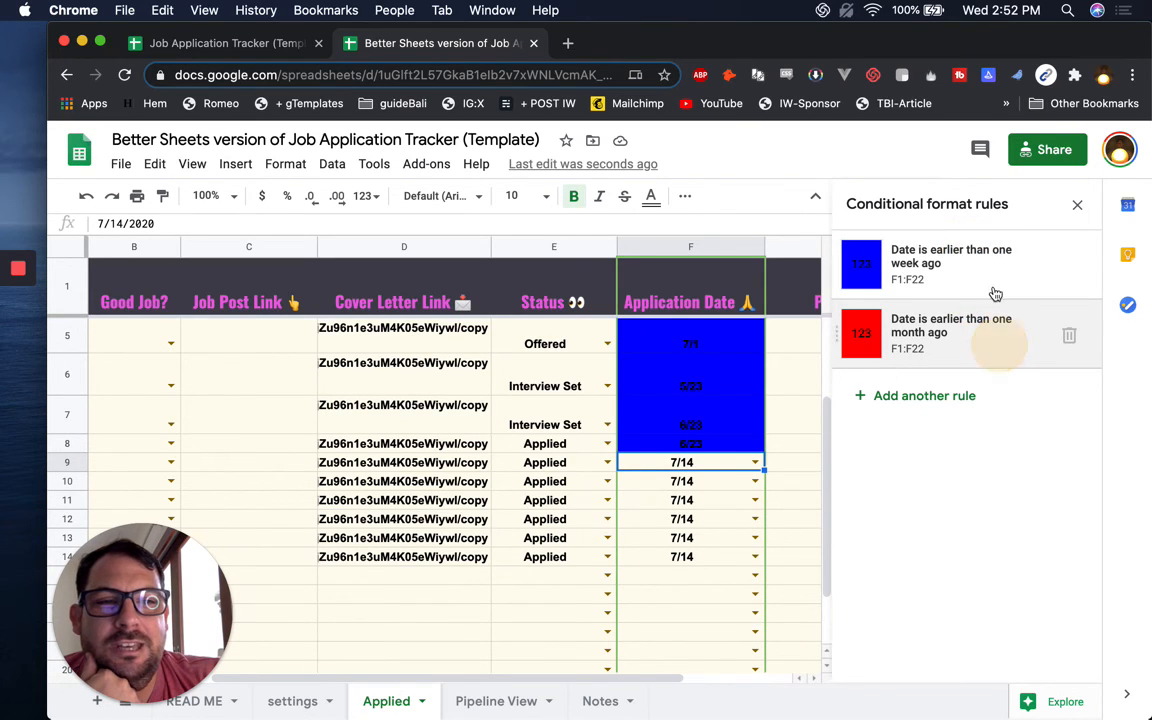
# Switch the red month-old rule to a colour scale and close the rules panel
pyautogui.click(966, 325)
pyautogui.click(964, 263)
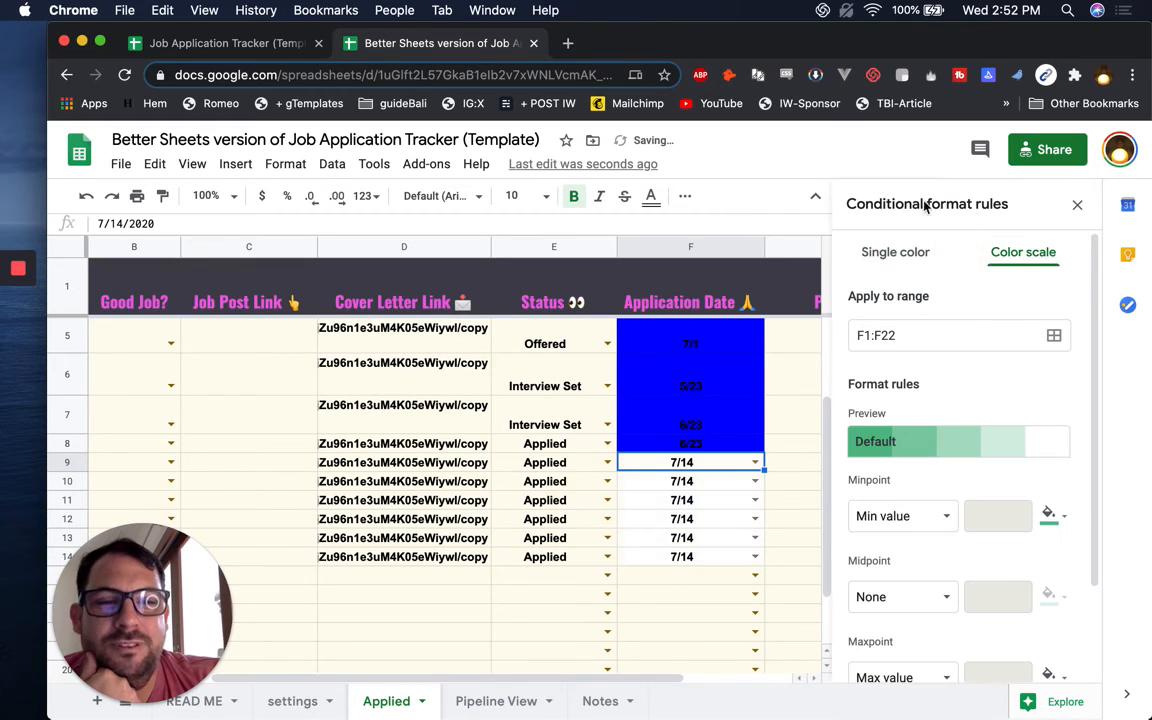
pyautogui.click(1077, 205)
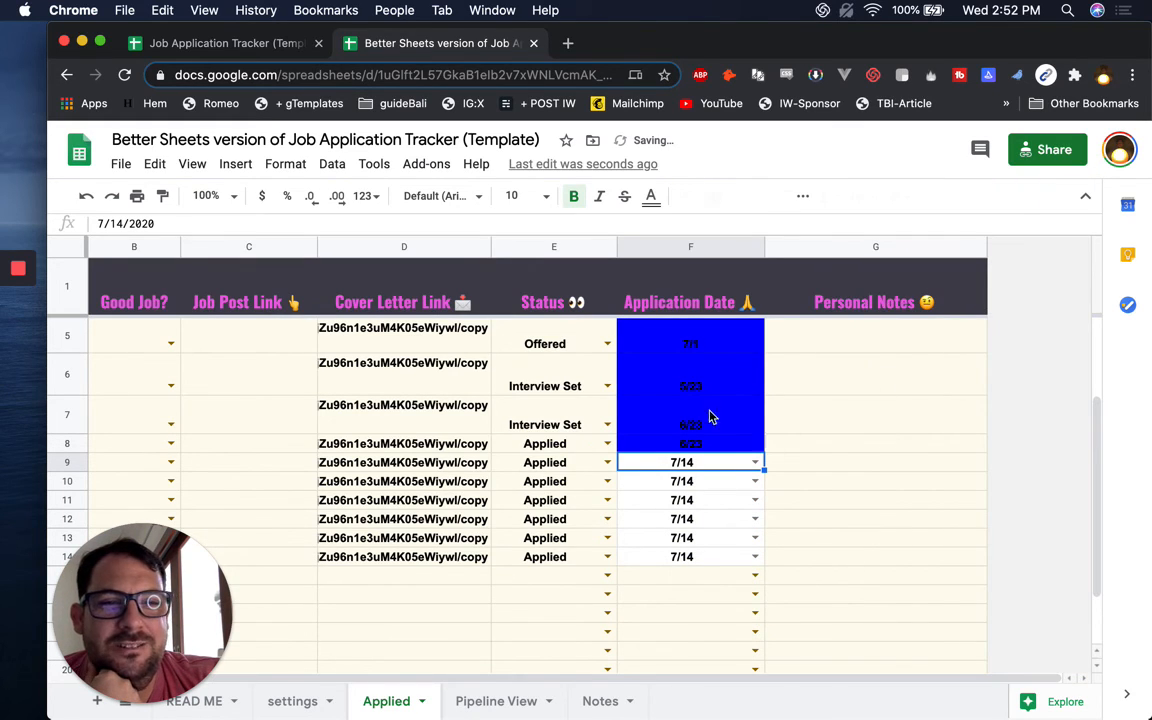
# Delete column F's colour scale rule and its week-old date rule
pyautogui.click(689, 248)
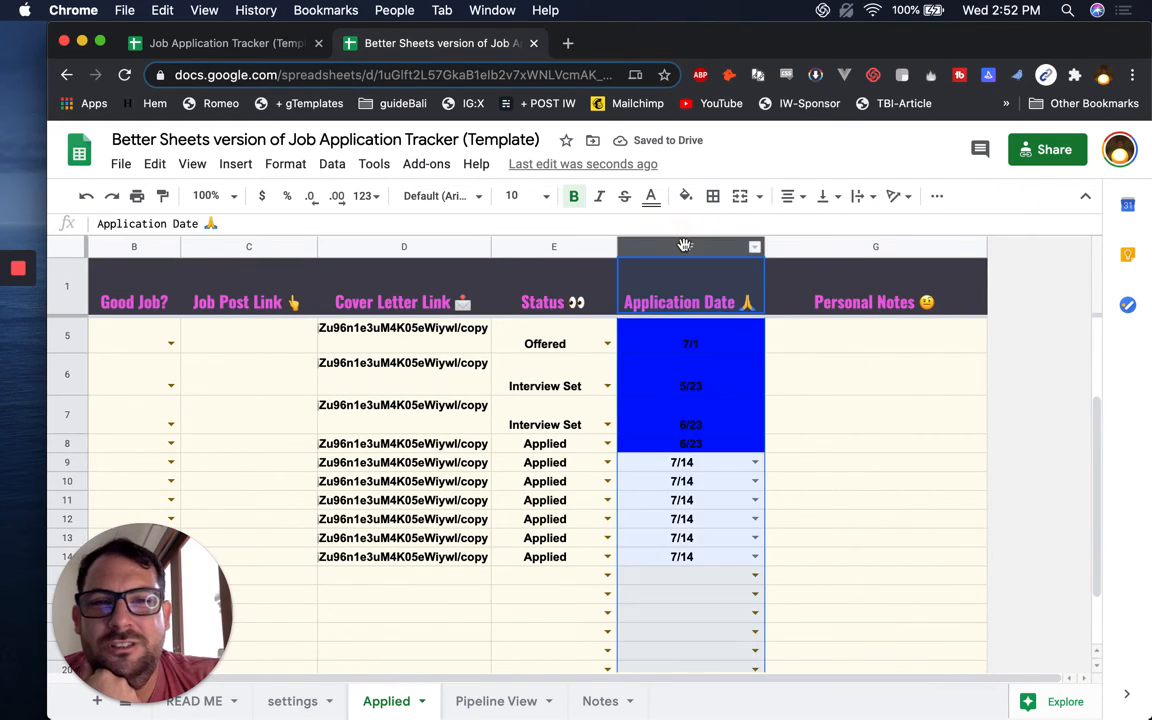
pyautogui.click(285, 164)
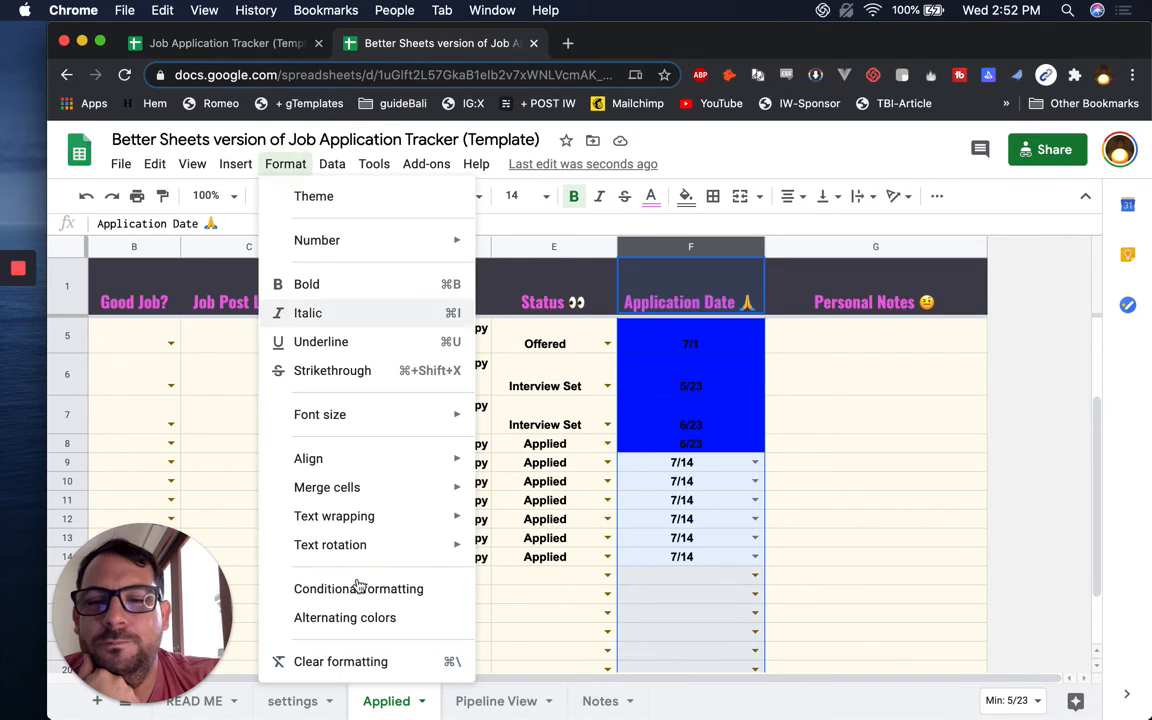
pyautogui.click(370, 596)
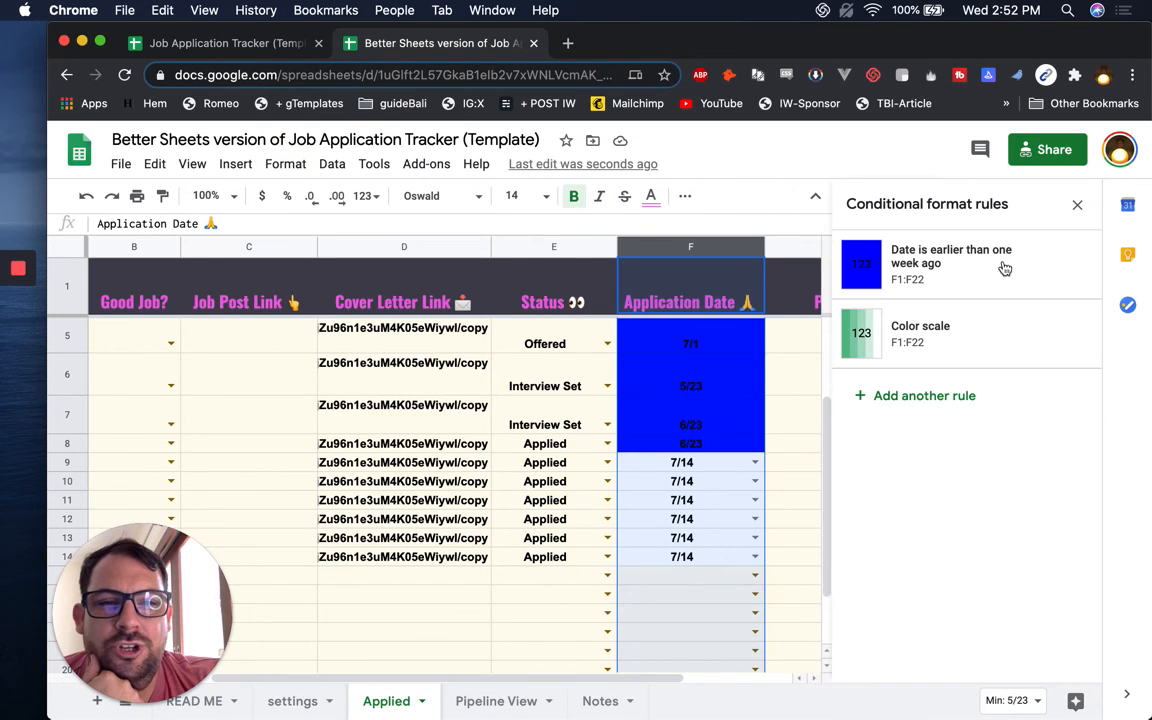
pyautogui.click(1068, 337)
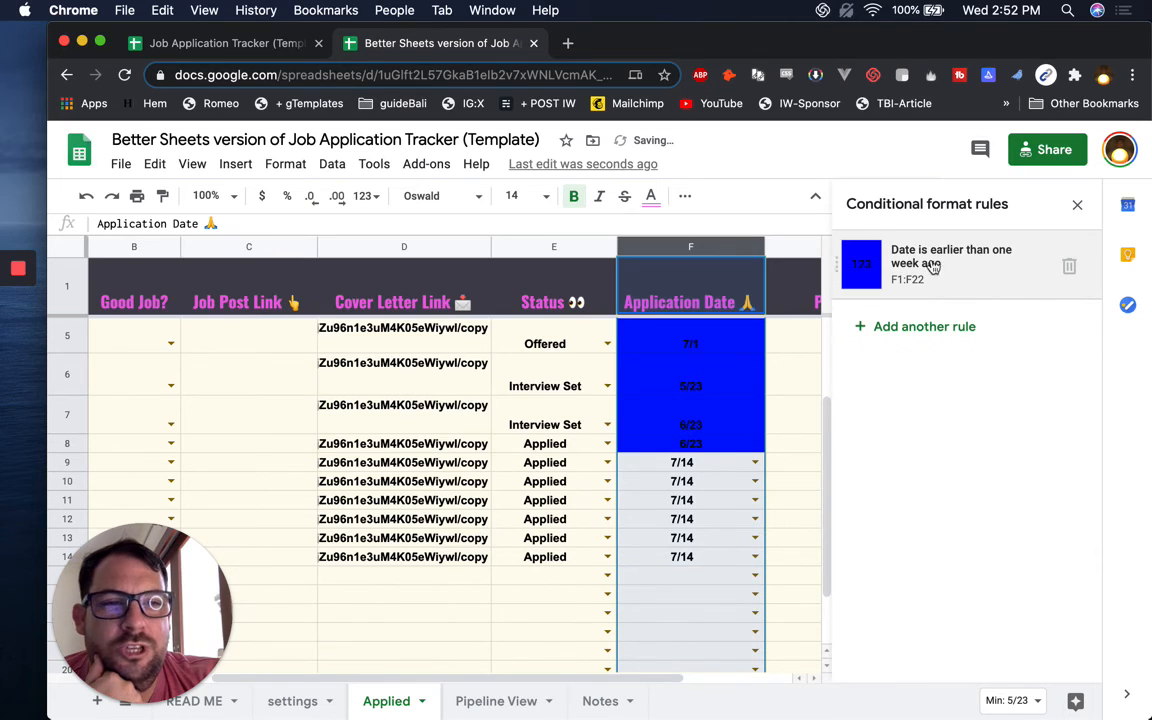
pyautogui.click(1067, 265)
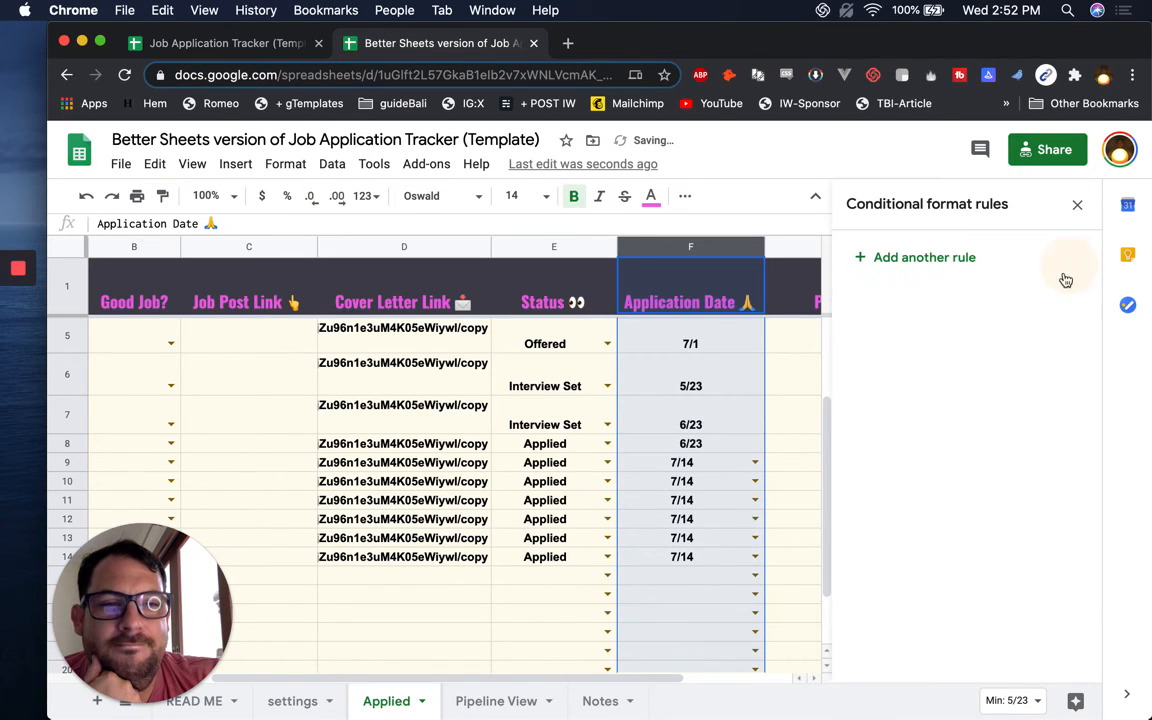
# Add a 'Date is before: in the past month' rule with red fill
pyautogui.click(918, 262)
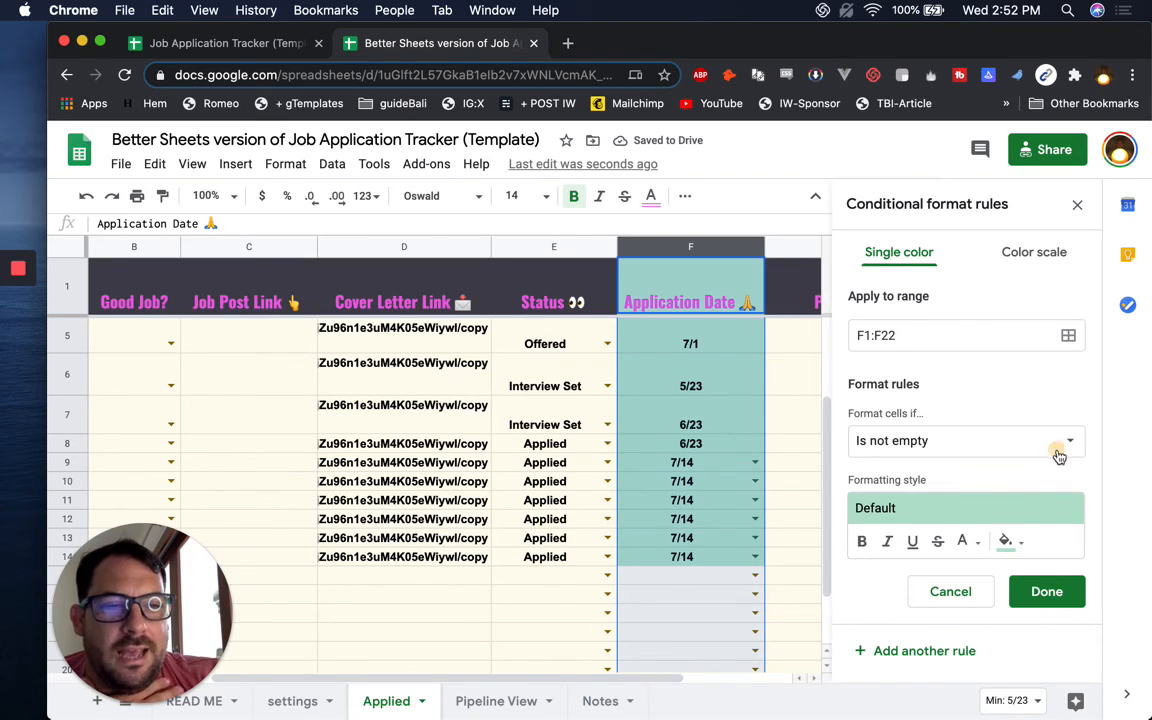
pyautogui.click(960, 440)
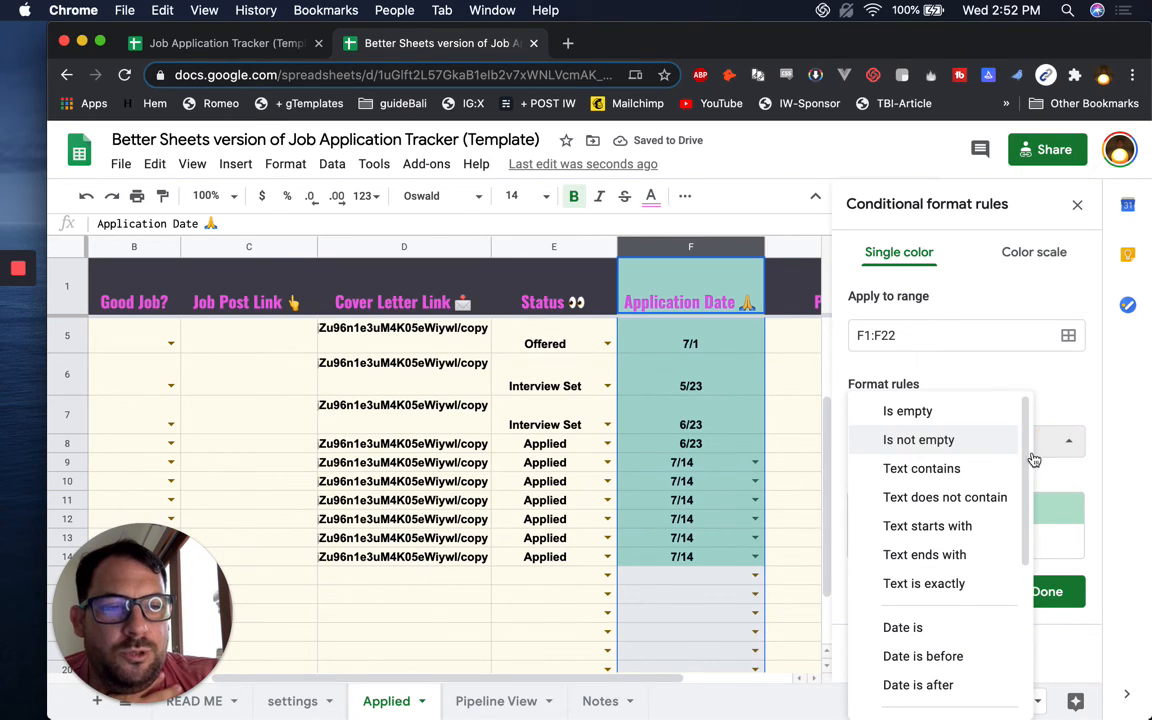
pyautogui.click(928, 656)
pyautogui.click(973, 476)
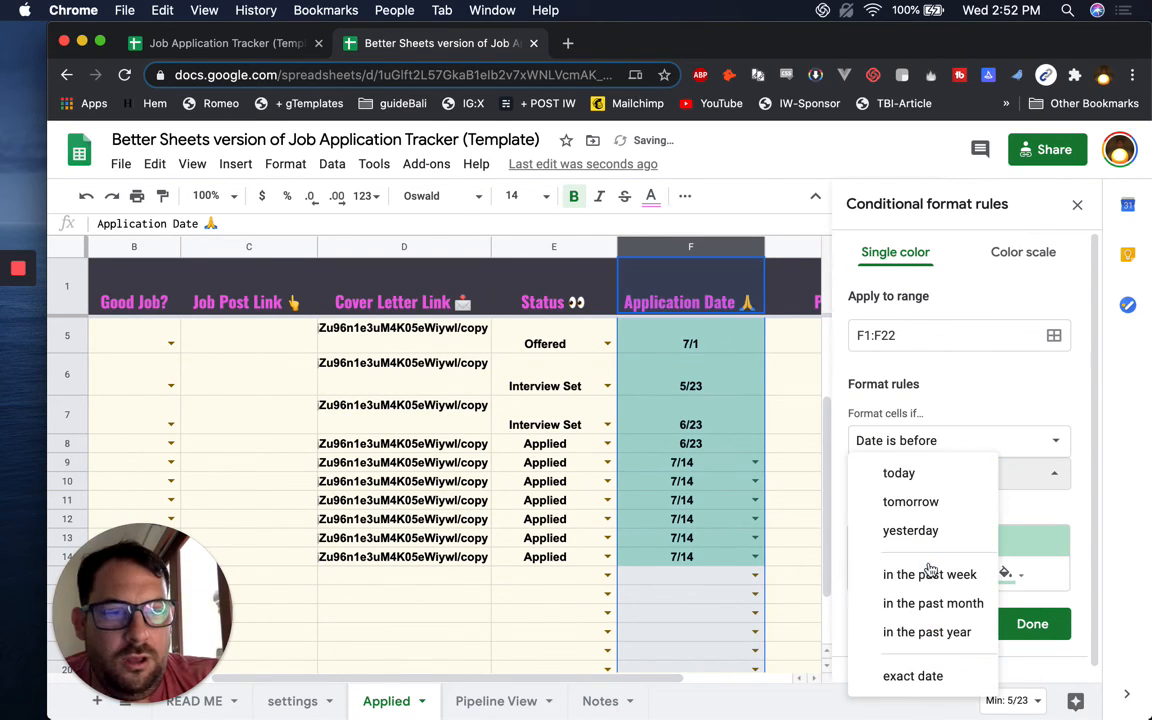
pyautogui.click(903, 603)
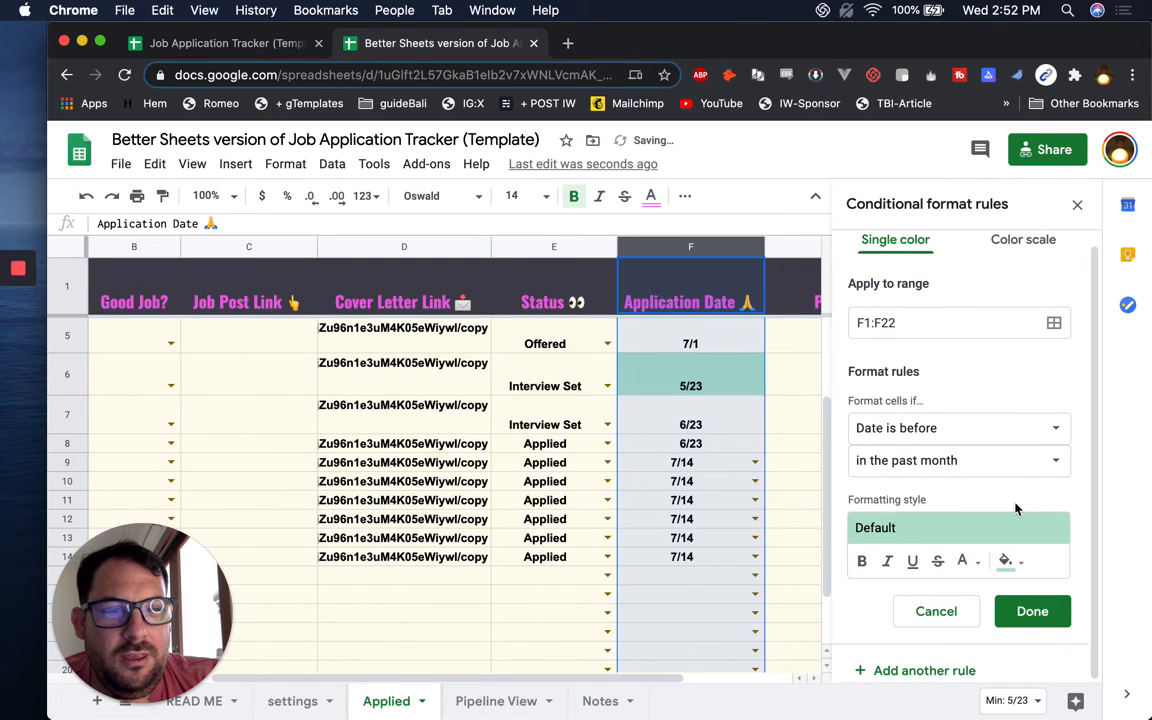
pyautogui.click(1008, 561)
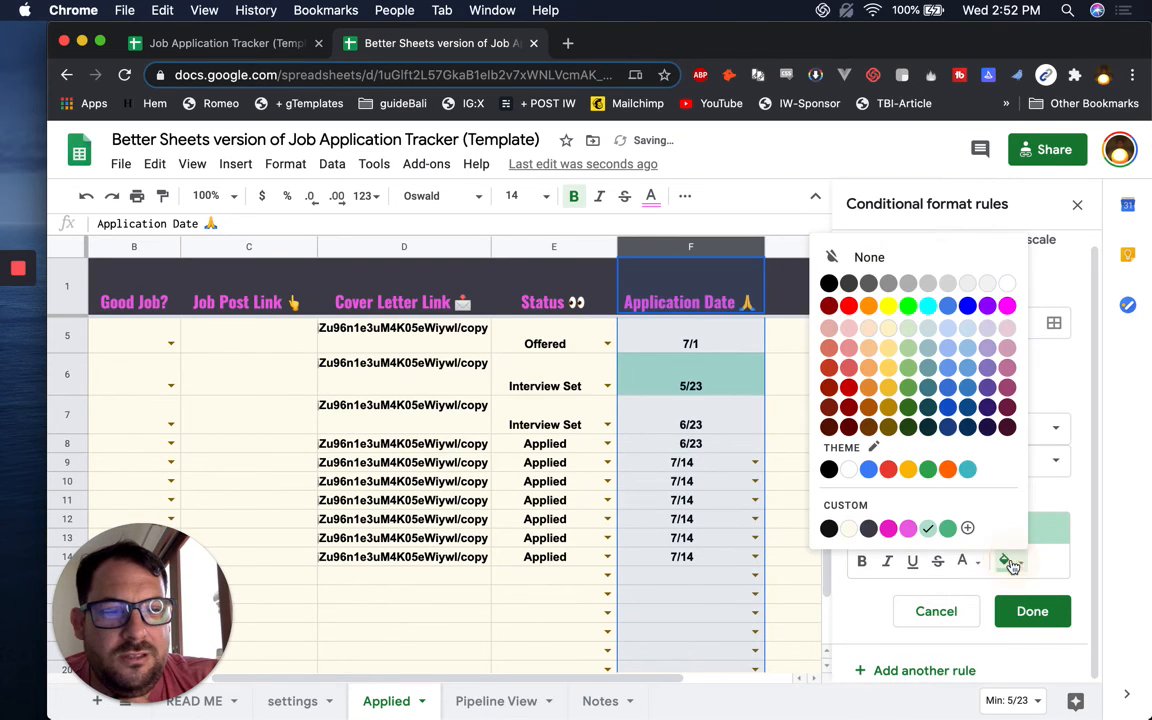
pyautogui.click(849, 306)
pyautogui.click(1031, 611)
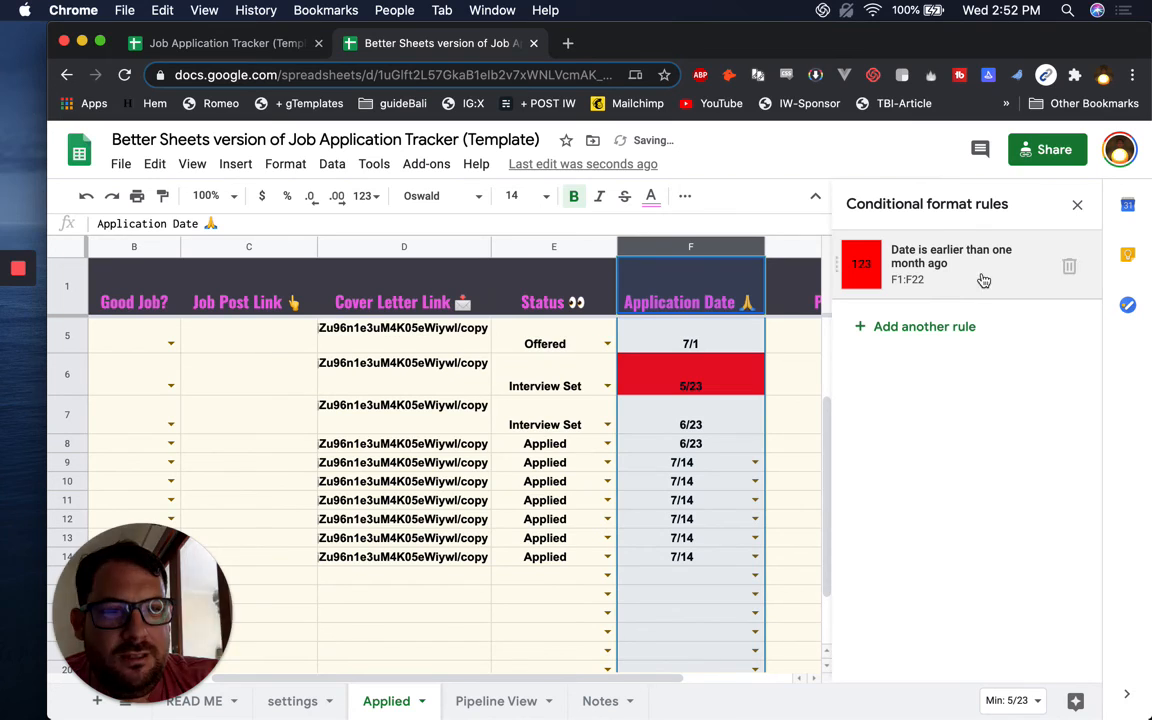
# Add a second 'Date is before: in the past week' rule with blue fill
pyautogui.click(963, 327)
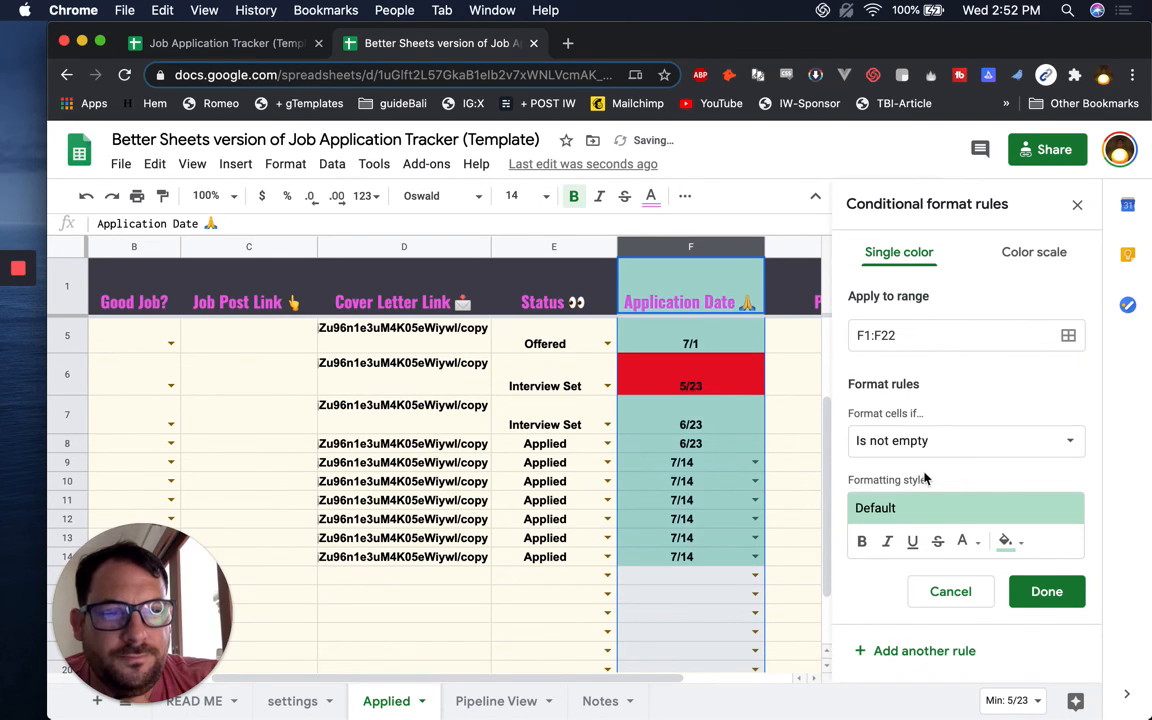
pyautogui.click(945, 443)
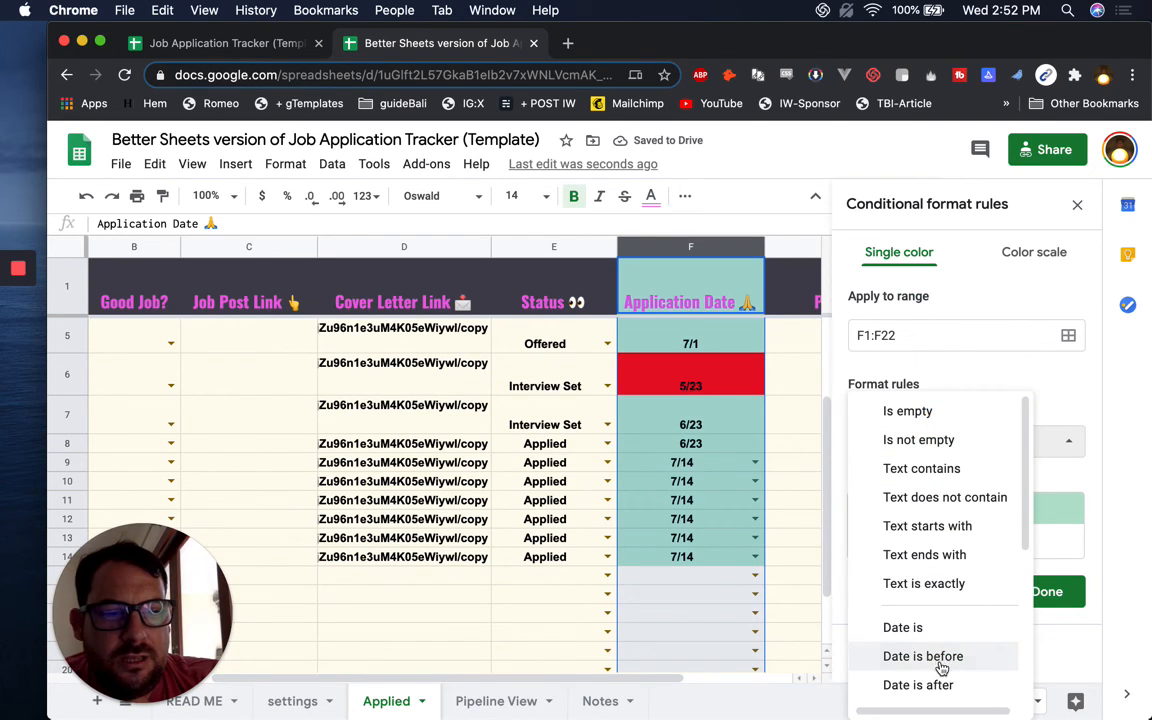
pyautogui.click(941, 656)
pyautogui.click(977, 474)
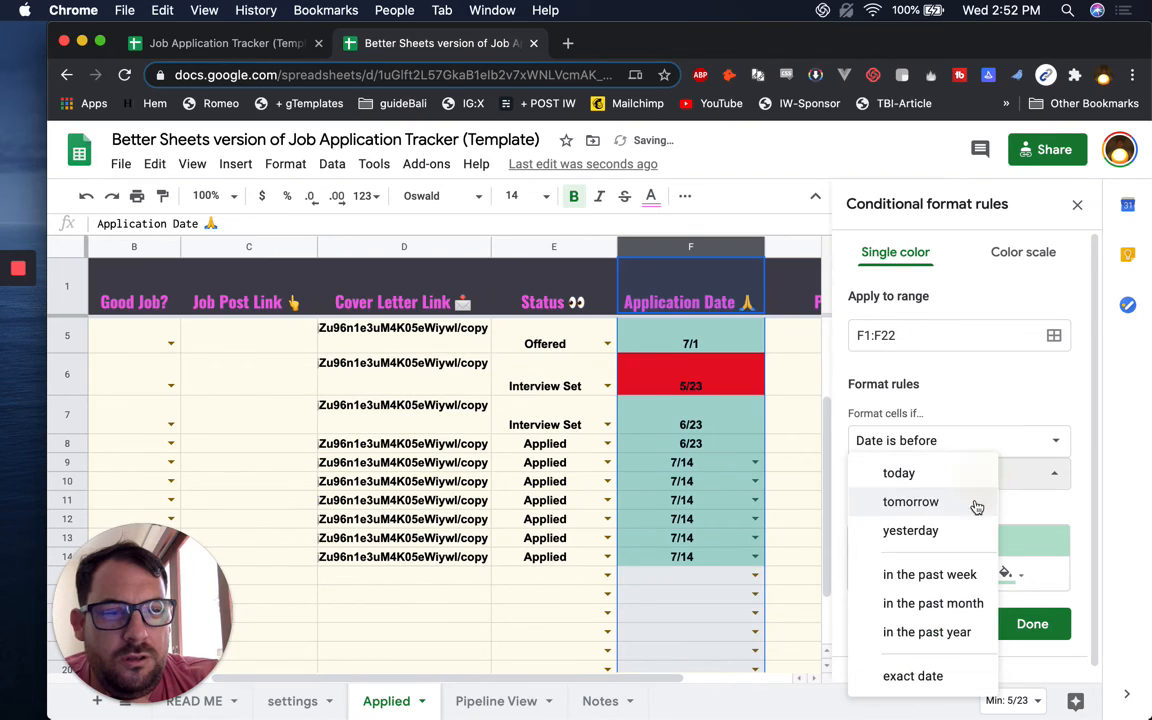
pyautogui.click(958, 580)
pyautogui.click(1006, 573)
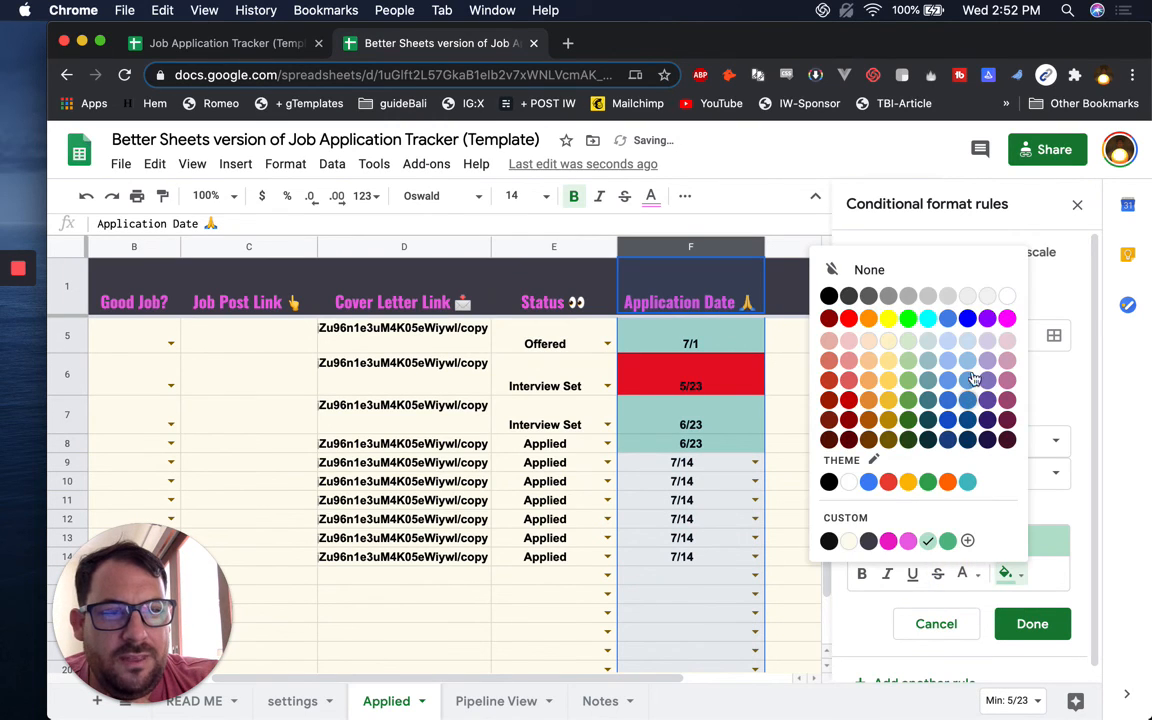
pyautogui.click(967, 319)
pyautogui.click(1033, 626)
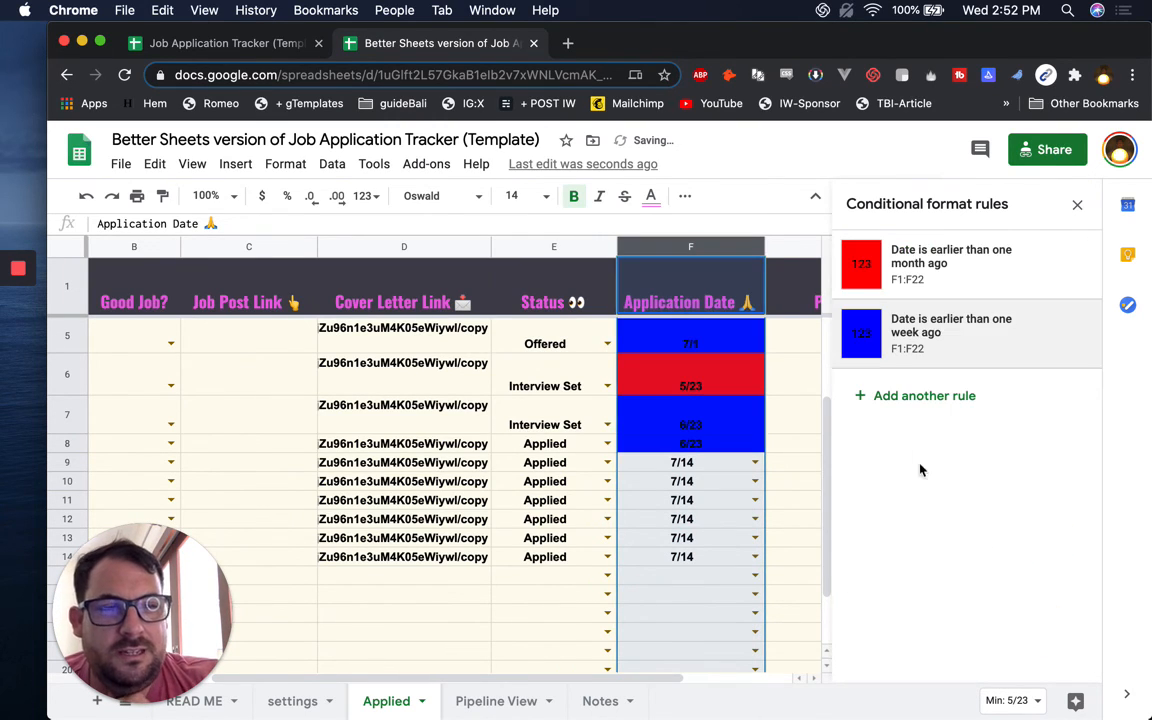
pyautogui.click(712, 419)
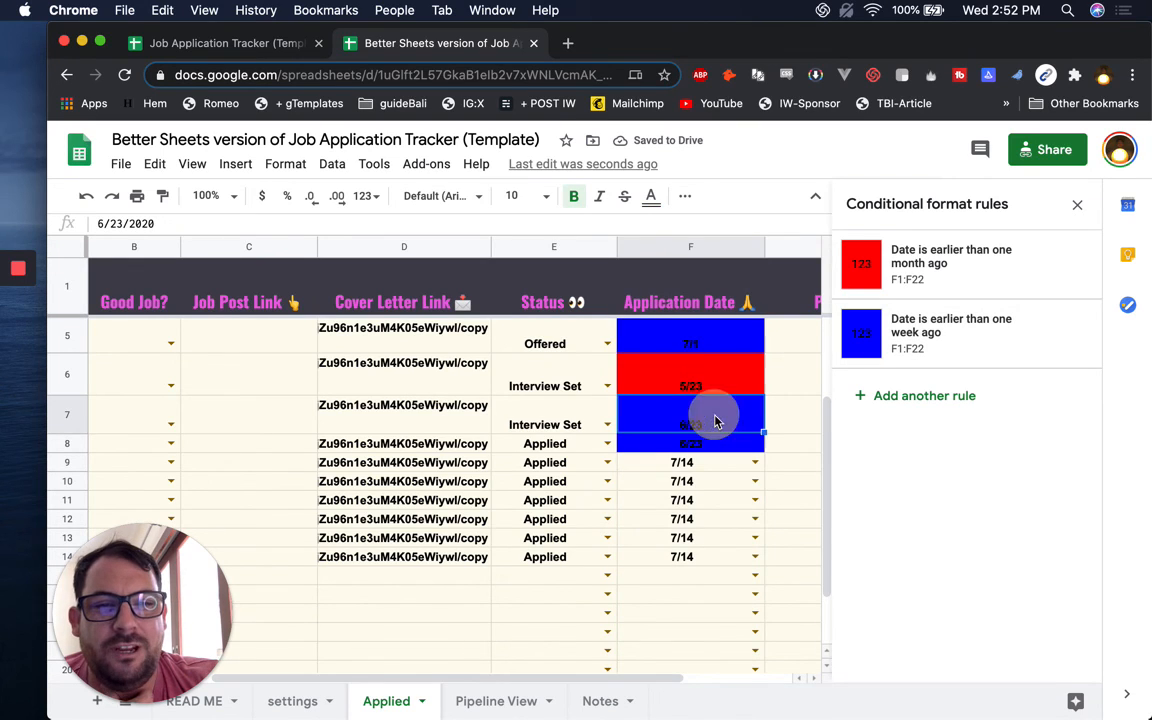
# Enter 6/2/2020 as F7's Application Date
pyautogui.write('6/')
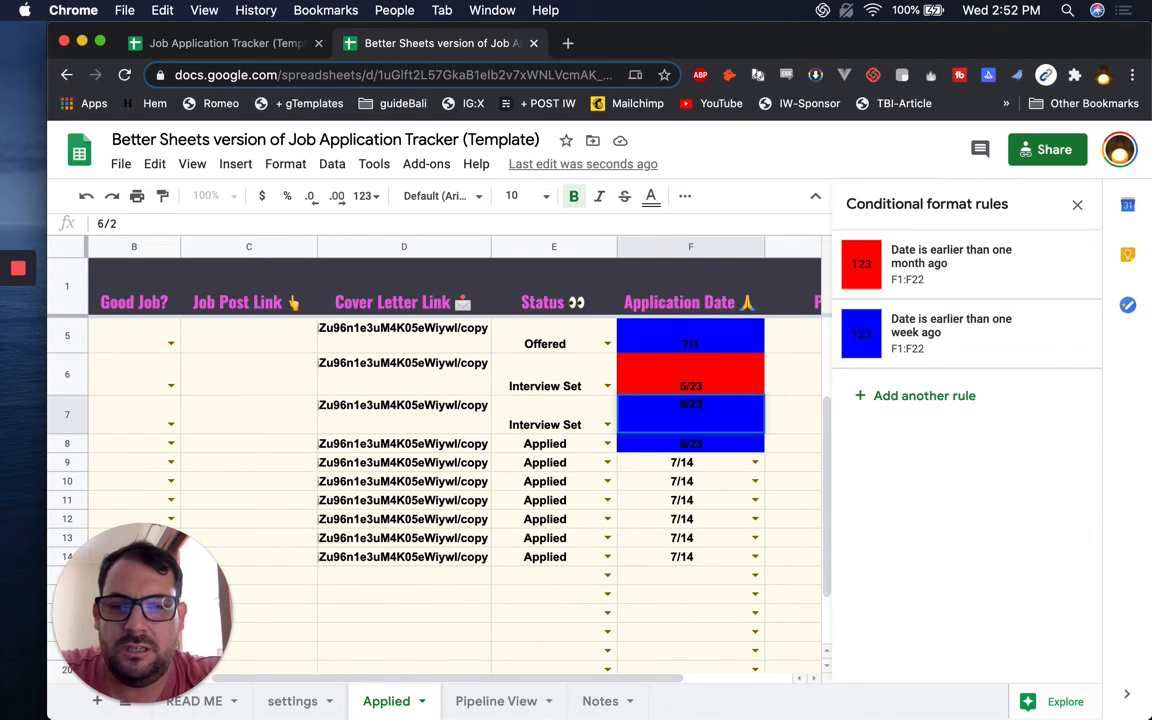
pyautogui.write('2')
pyautogui.press('BackSpace')
pyautogui.write('2/2020')
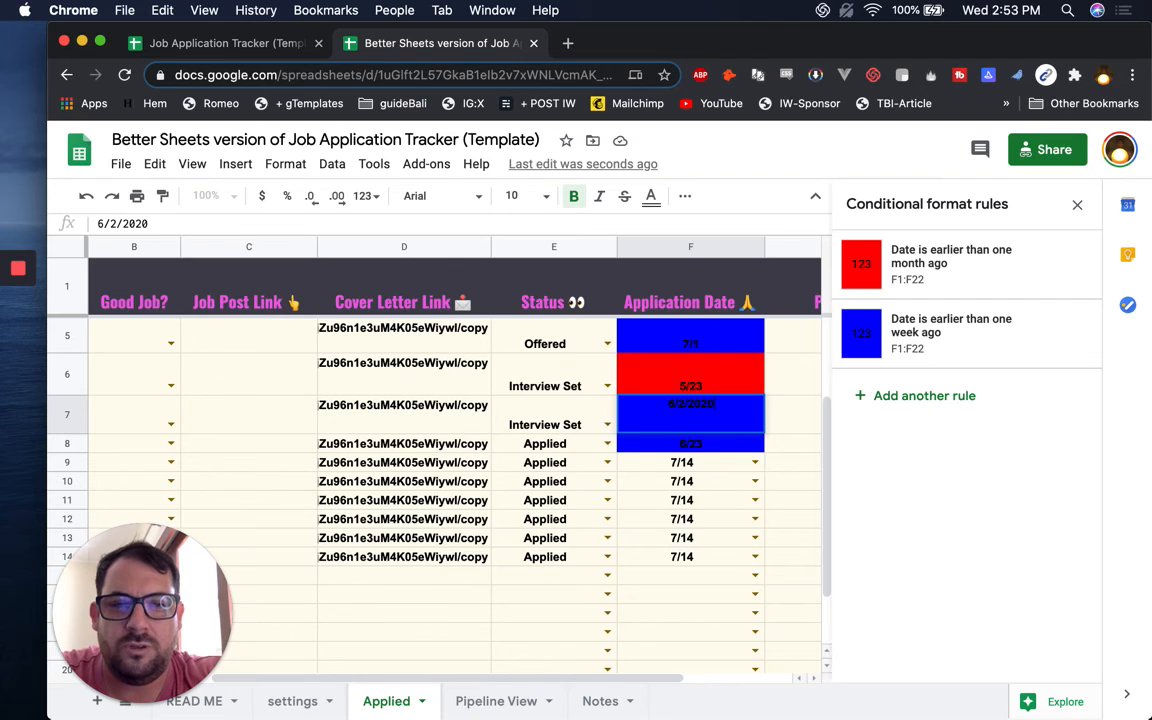
pyautogui.press('Return')
pyautogui.press('Up')
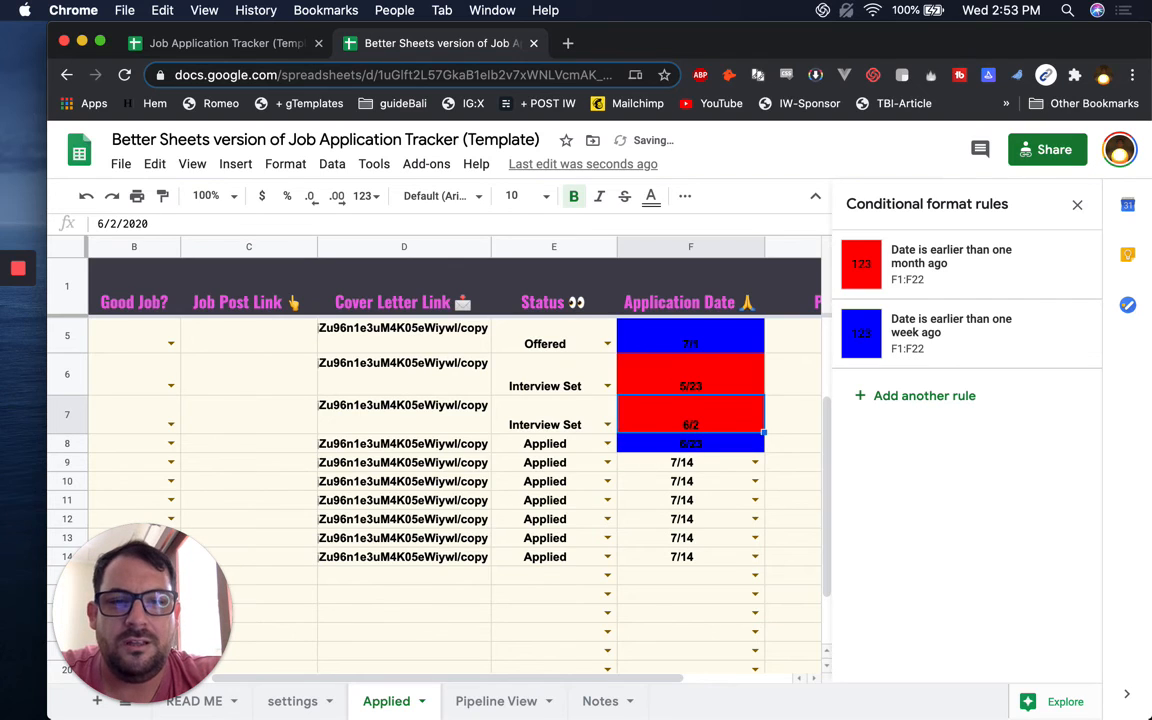
# Enter 2/12/2020 in F8 and check that rows 7–8 turn red
pyautogui.click(713, 445)
pyautogui.write('2')
pyautogui.write('/304')
pyautogui.press('BackSpace')
pyautogui.write('/')
pyautogui.press('BackSpace')
pyautogui.press('BackSpace')
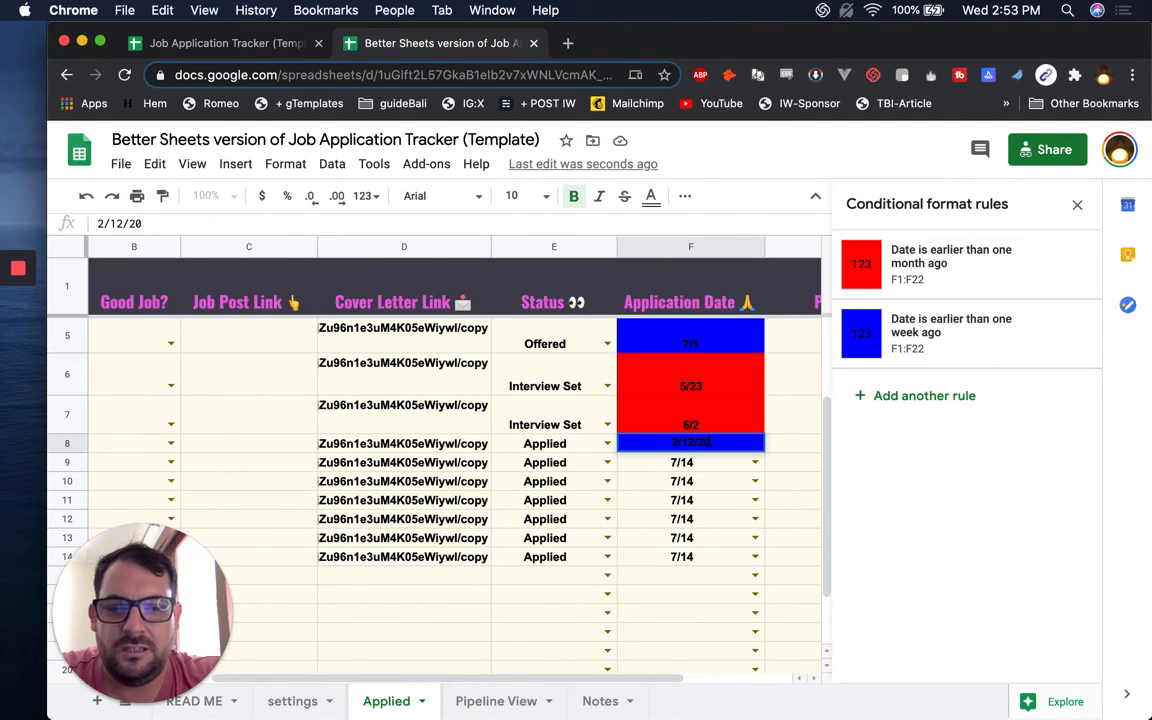
pyautogui.press('Return')
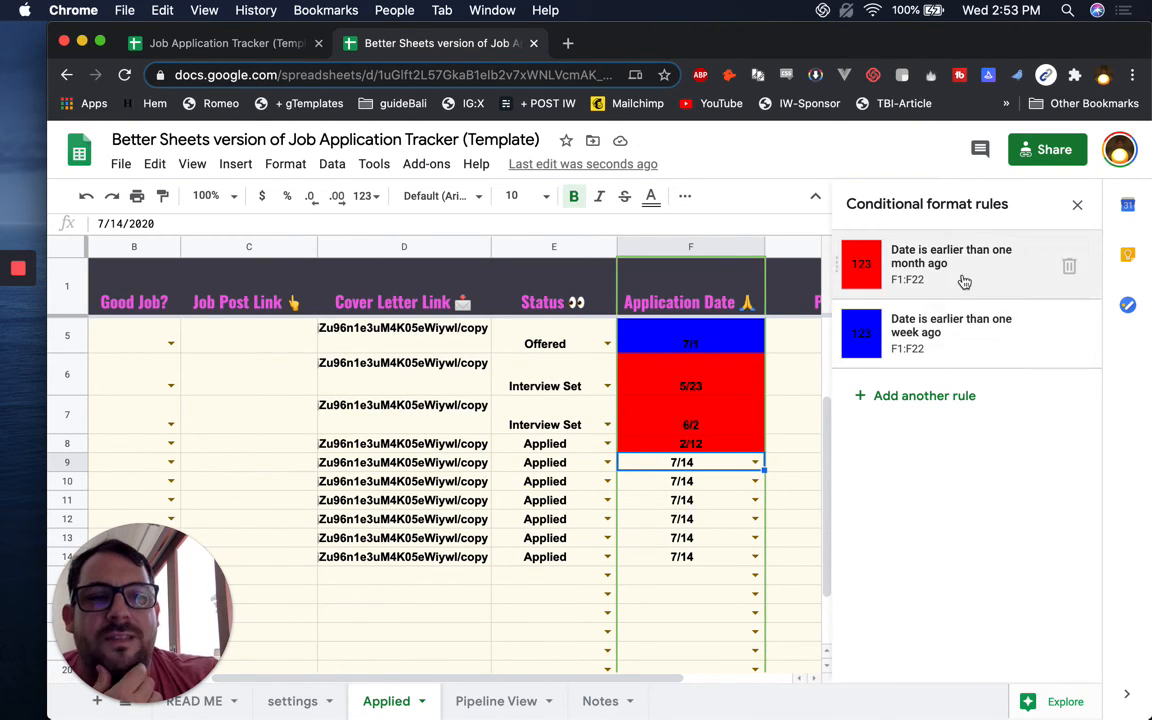
pyautogui.click(724, 336)
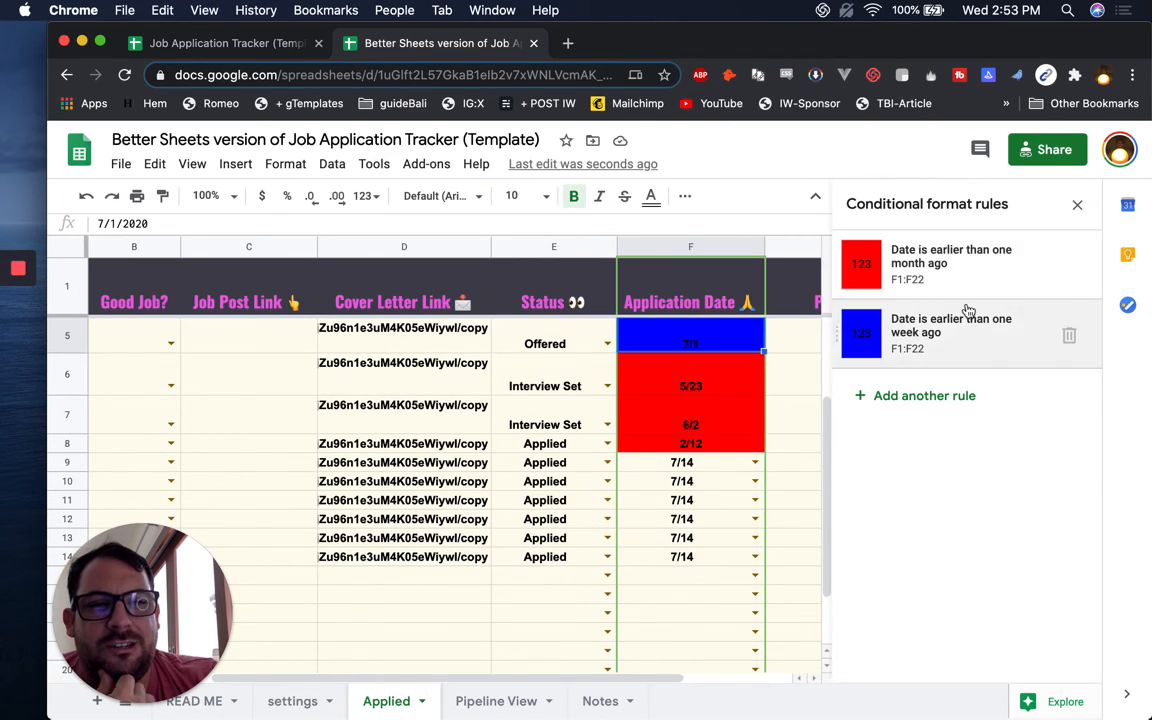
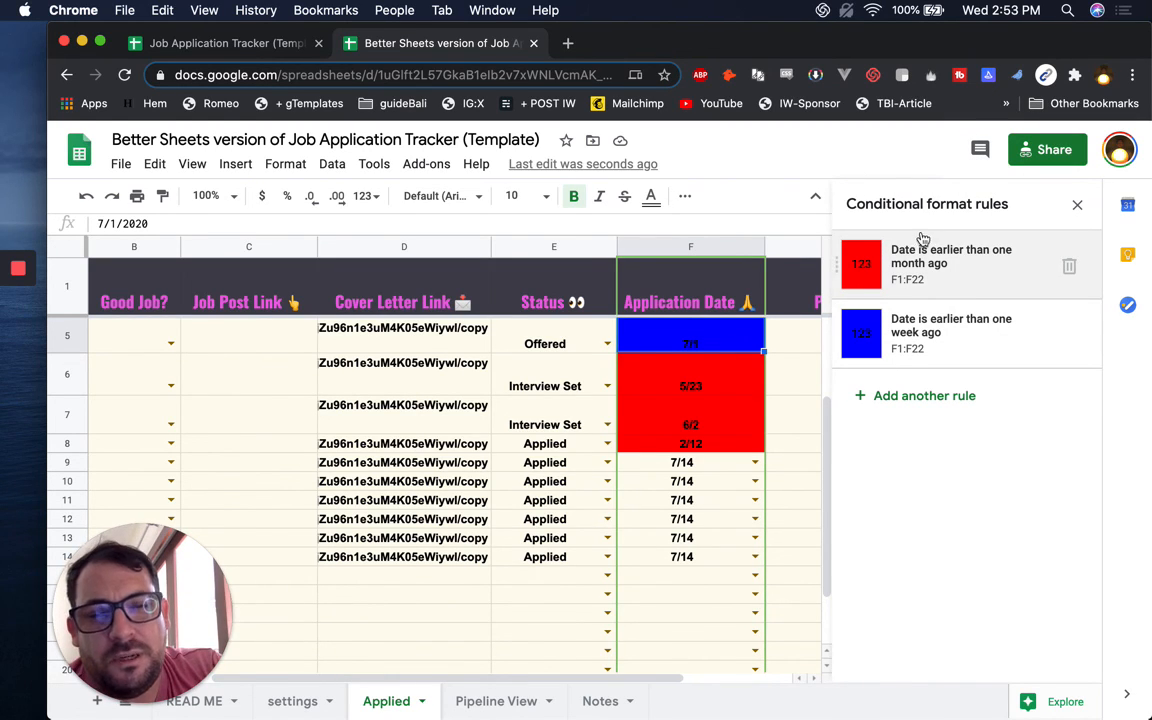
# Close the Conditional format rules sidebar to reveal the full Applied sheet with Personal Notes
pyautogui.click(1077, 205)
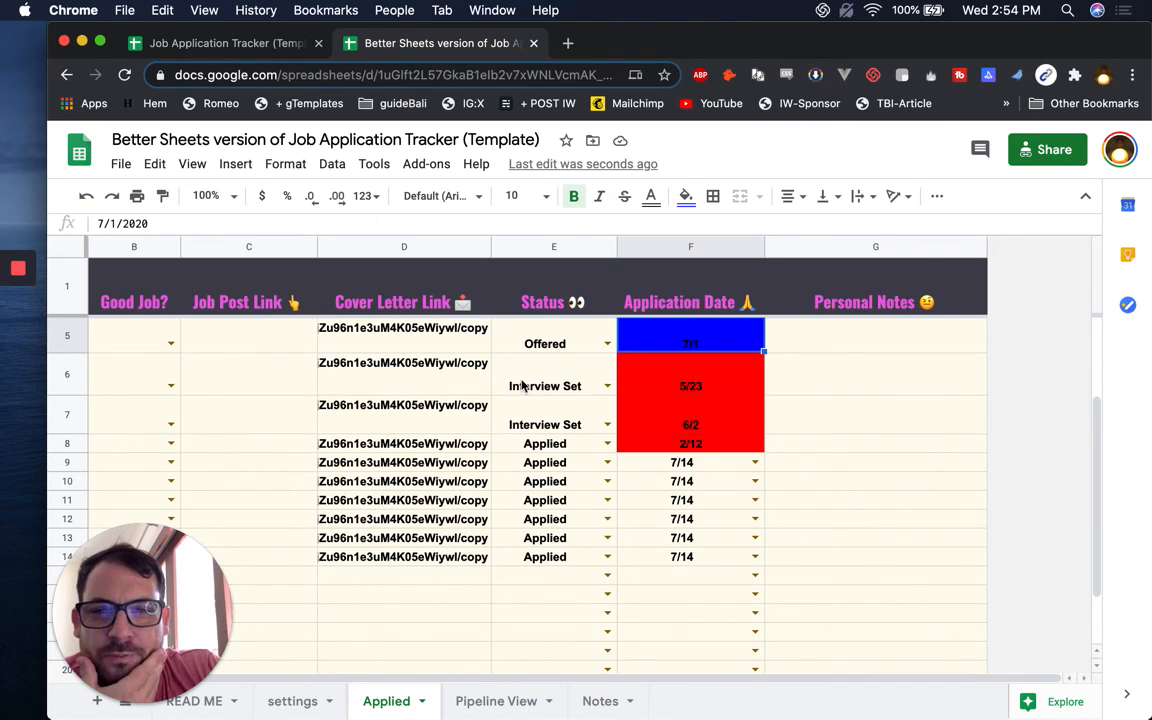
# On the Notes sheet, tick the B12 checkbox for adding conditional formatting to Application Date
pyautogui.hscroll(-3, 522, 386)
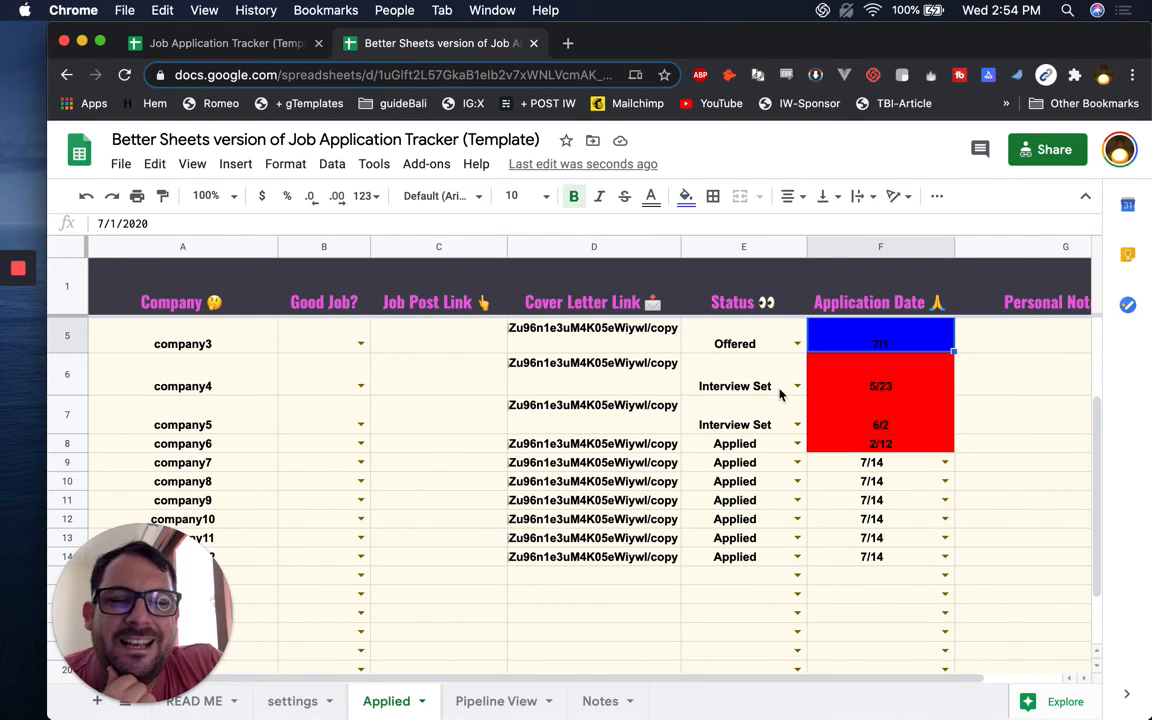
pyautogui.moveTo(168, 590); pyautogui.dragTo(1045, 597)
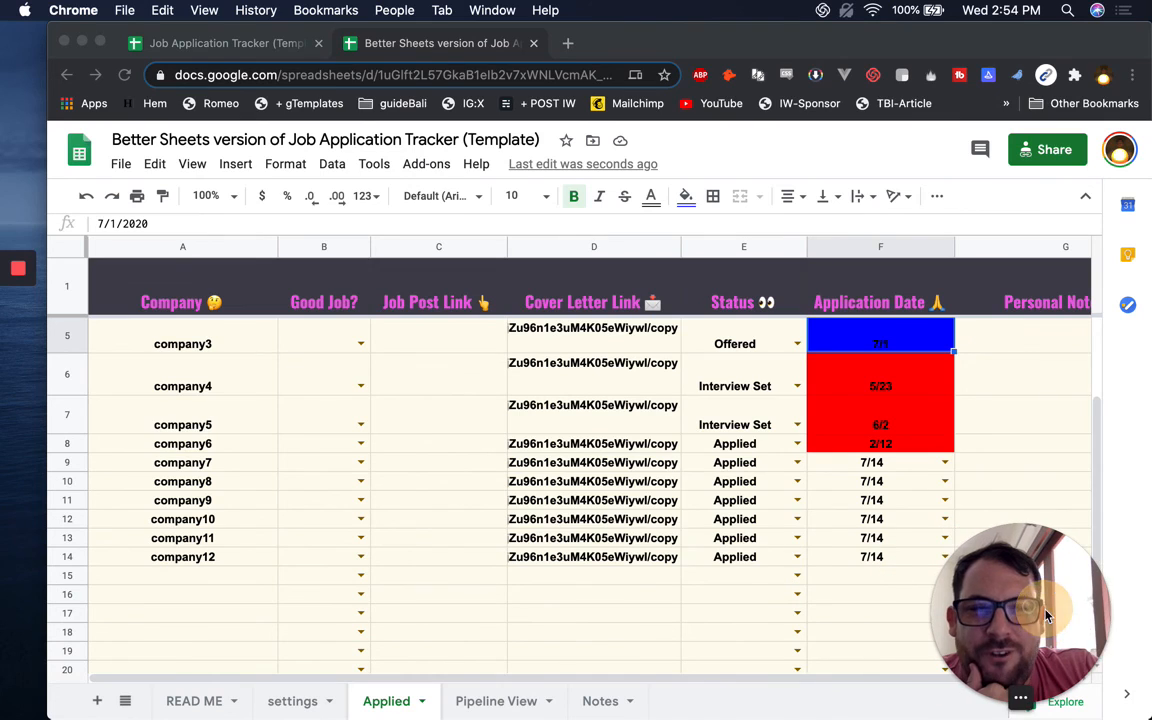
pyautogui.click(474, 700)
pyautogui.click(587, 701)
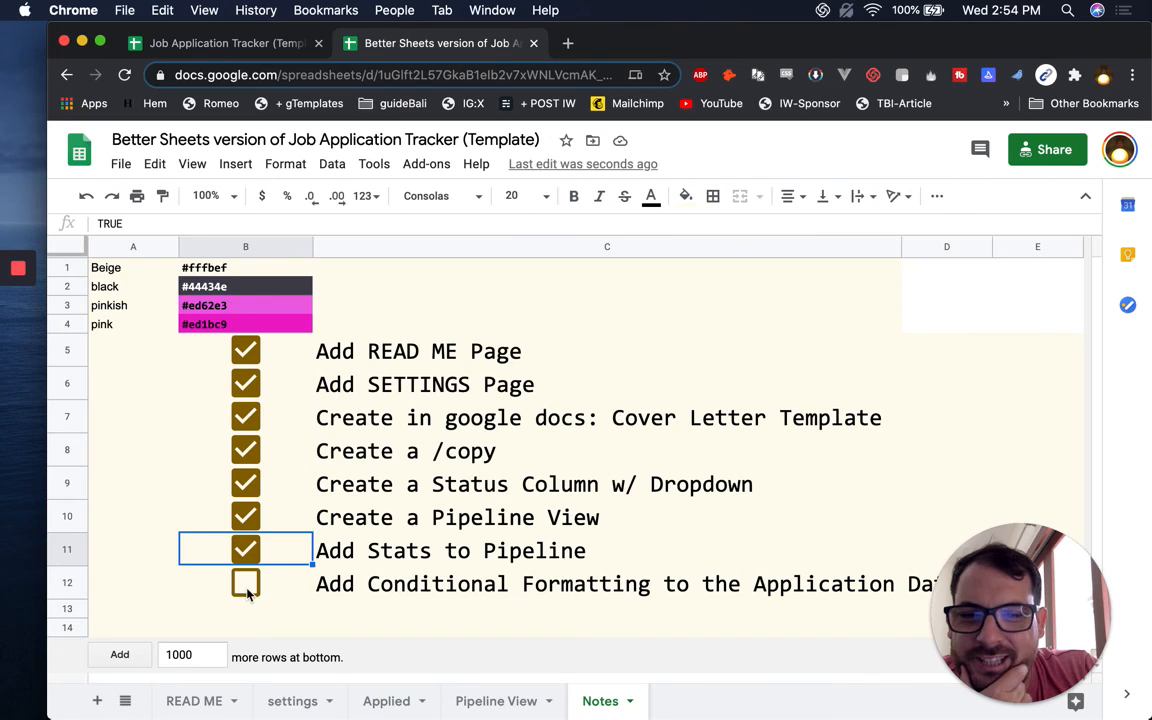
pyautogui.click(247, 586)
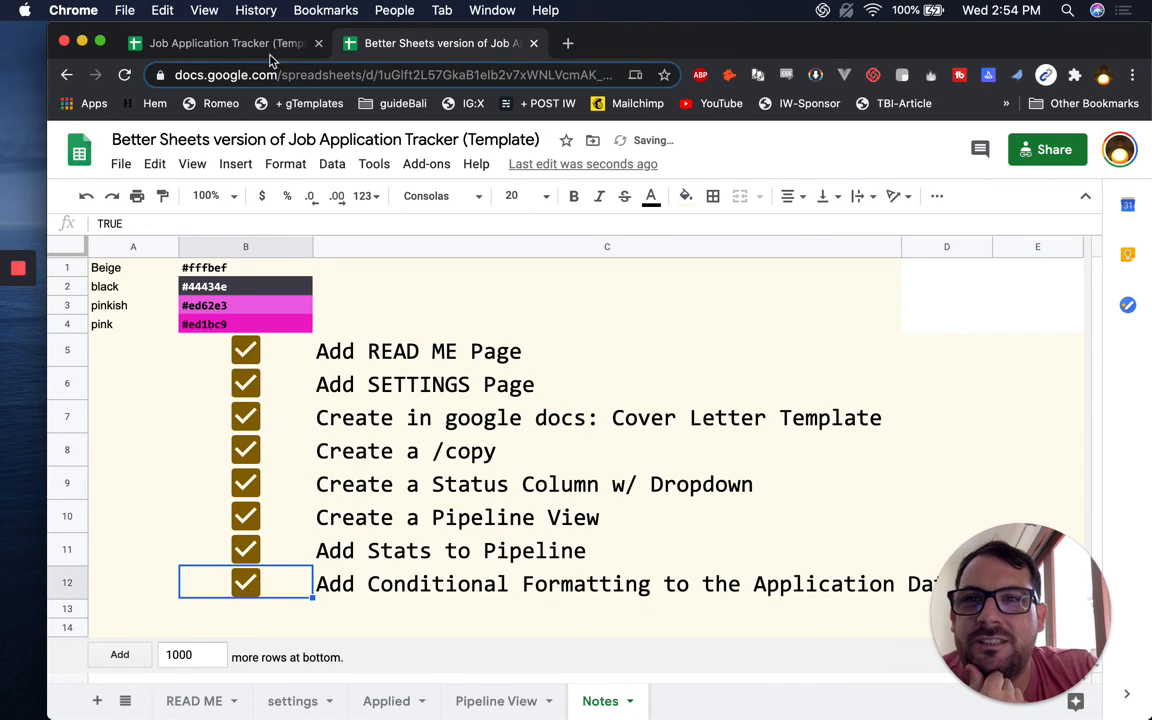
# Compare with the original Job Application Tracker file, then return to the Better Sheets version's READ ME
pyautogui.click(210, 45)
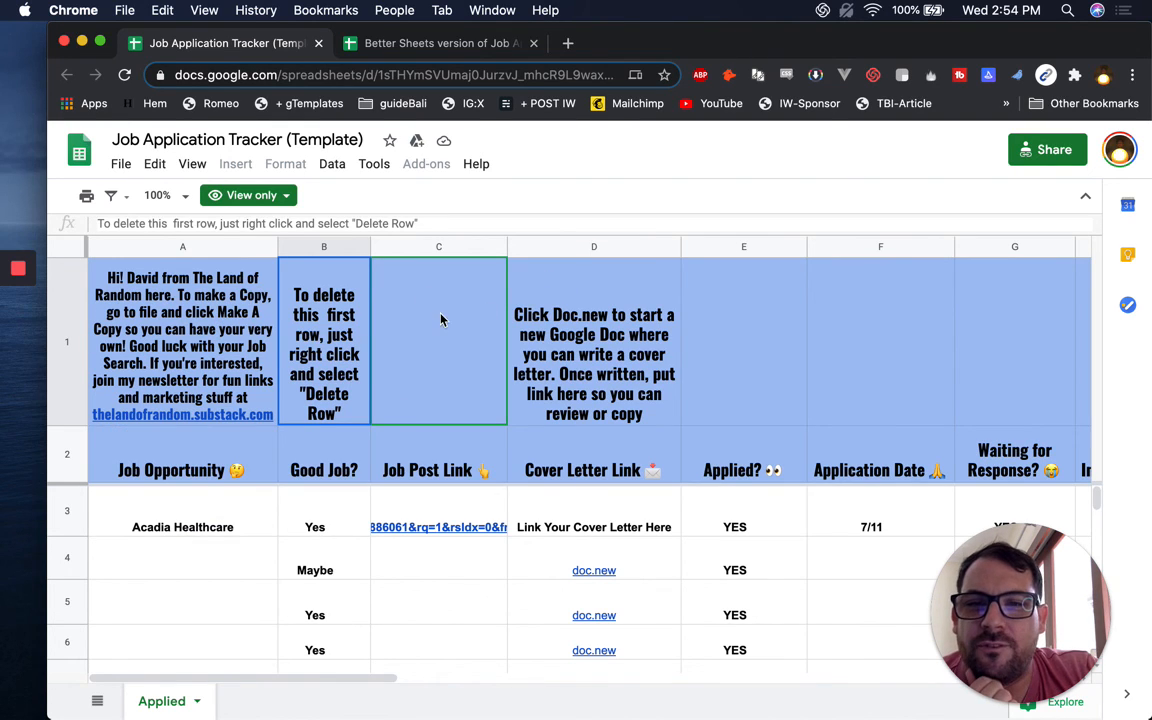
pyautogui.click(435, 45)
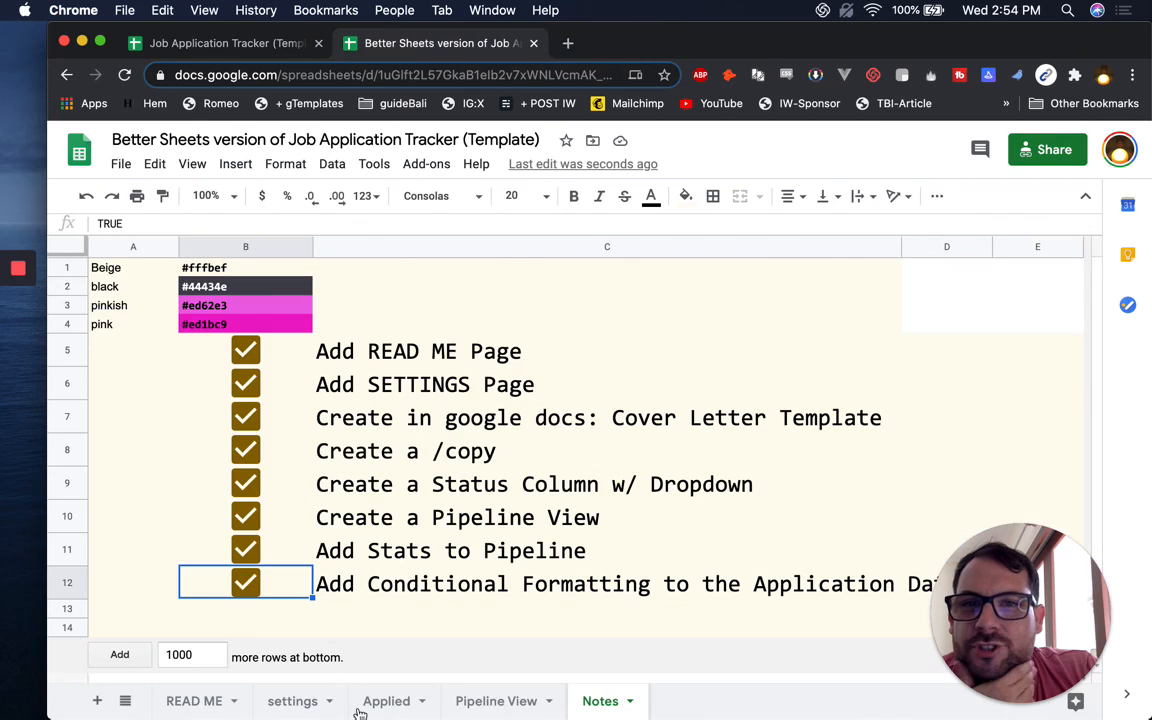
pyautogui.click(196, 701)
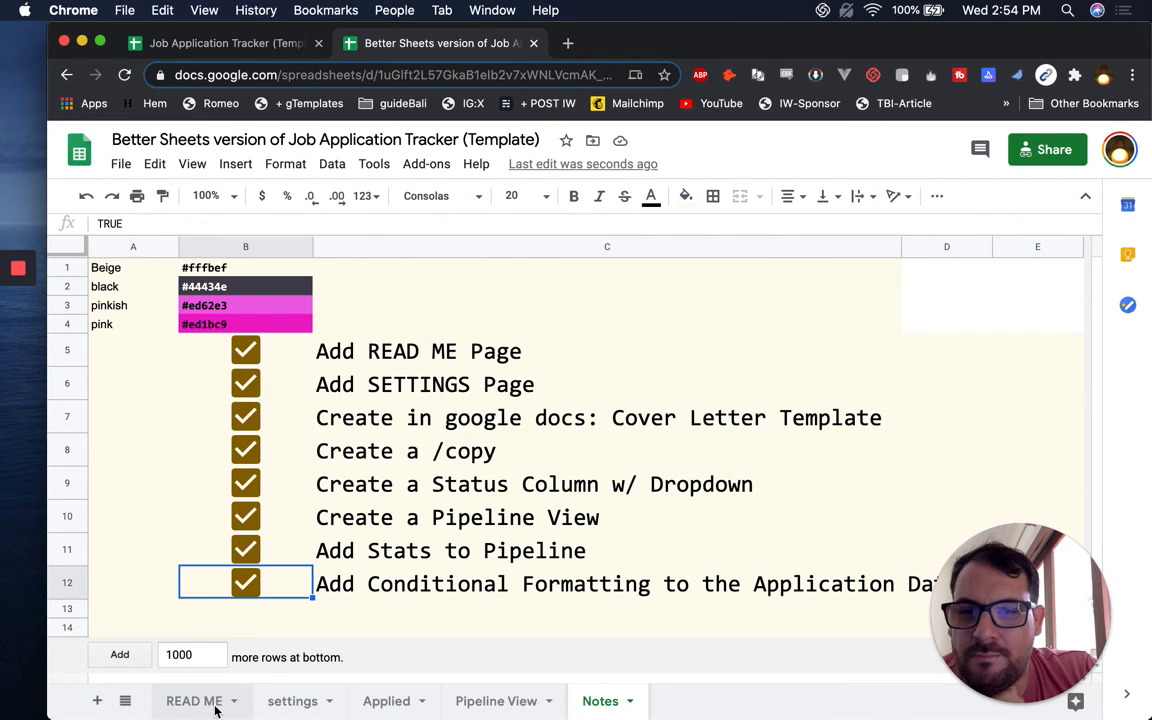
# Look over the READ ME sheet's cassette image in B4 and newsletter link in D5
pyautogui.click(205, 340)
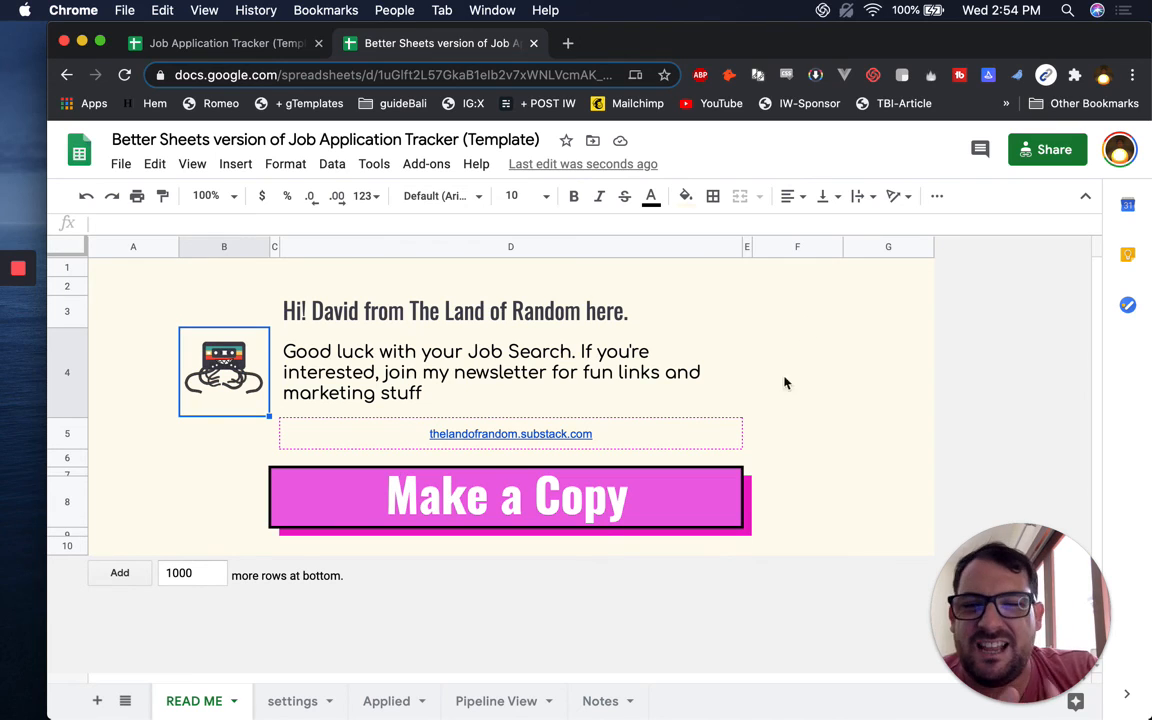
pyautogui.moveTo(676, 440)
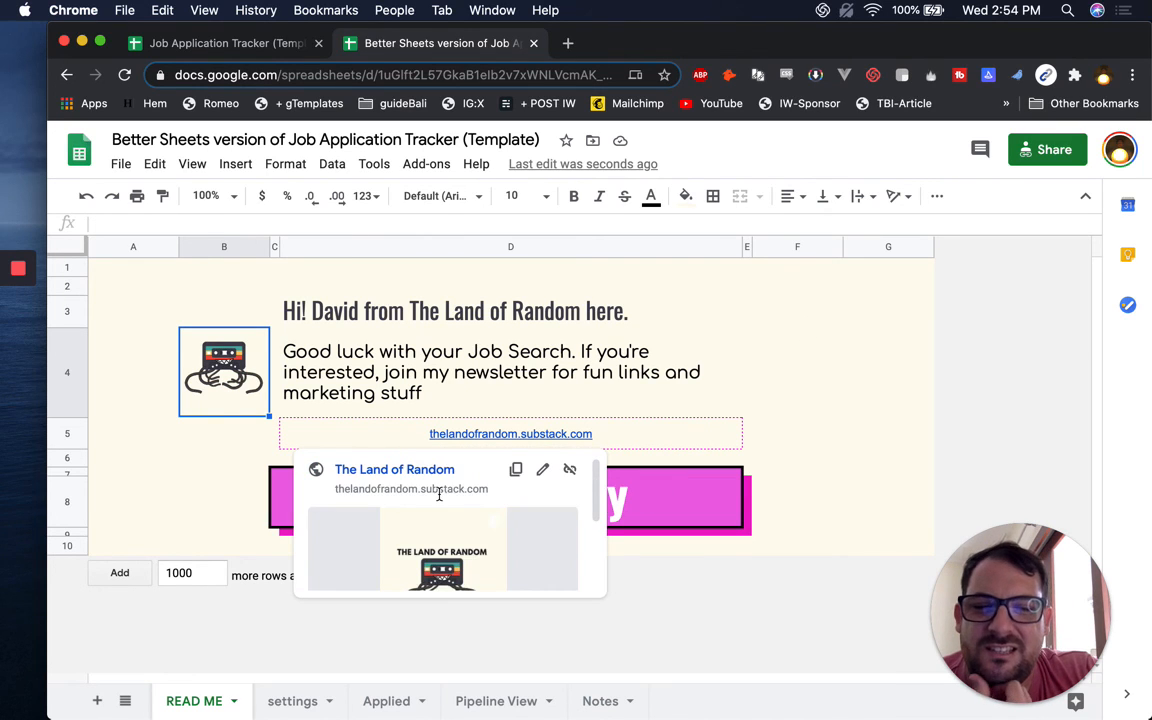
pyautogui.click(782, 446)
pyautogui.moveTo(536, 498)
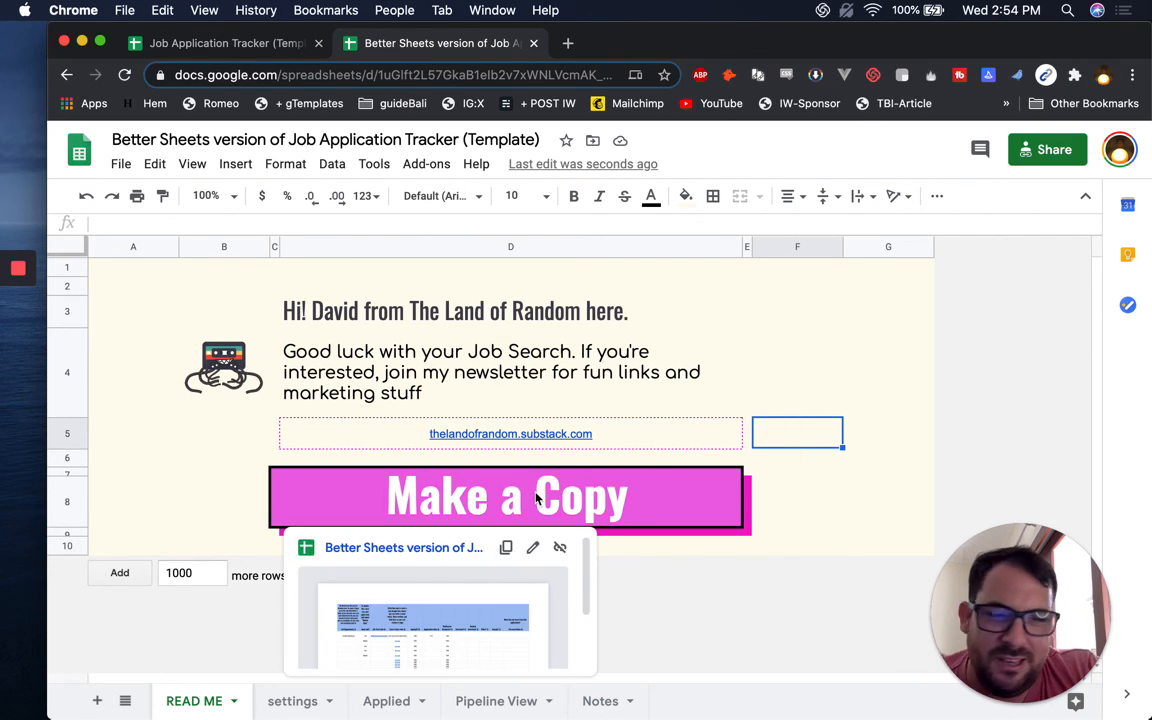
pyautogui.click(515, 430)
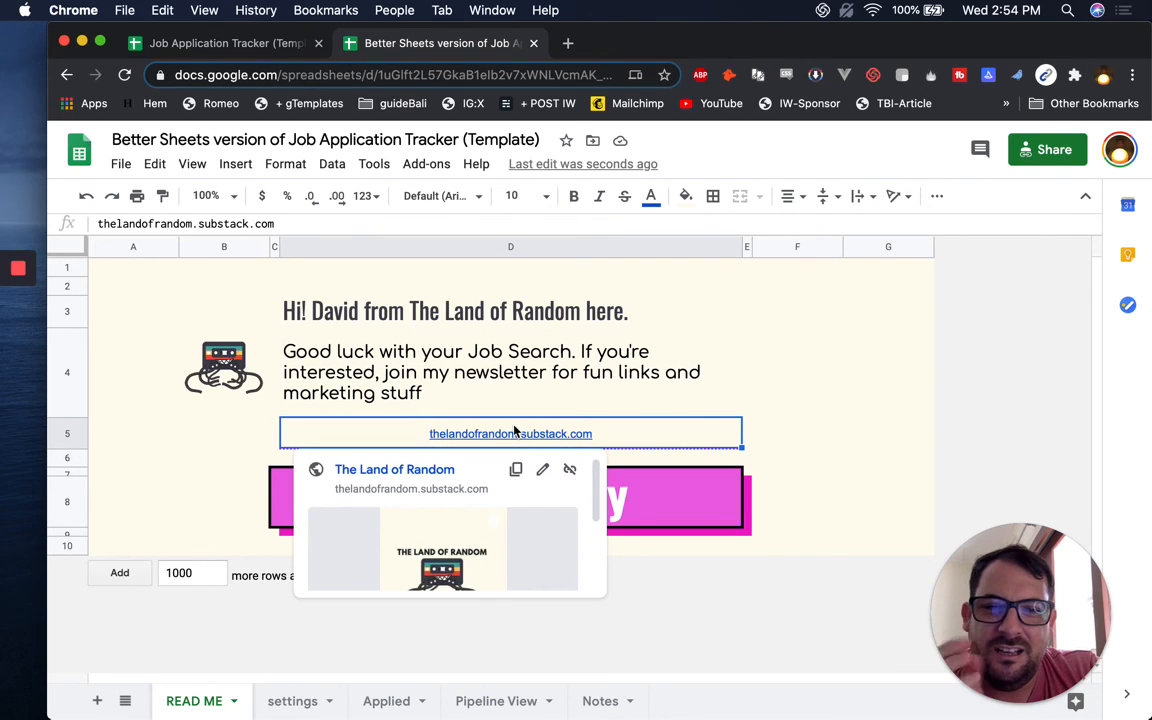
# Glance over the settings sheet, then return to the Applied sheet
pyautogui.click(310, 703)
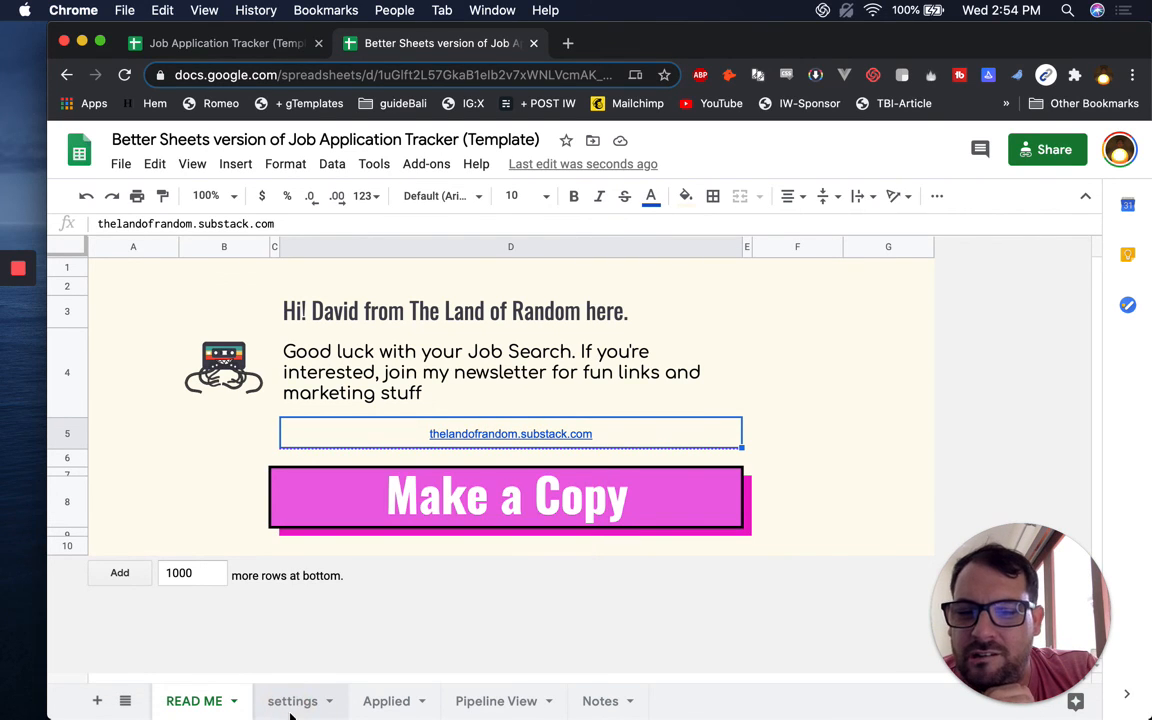
pyautogui.click(358, 443)
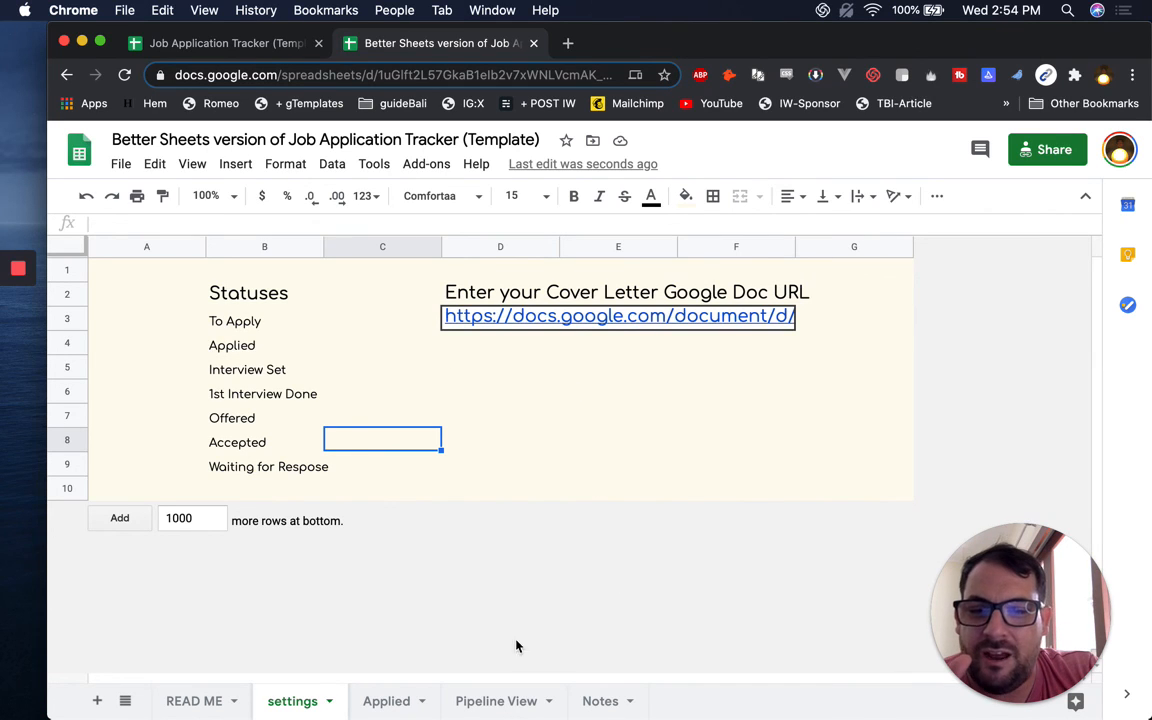
pyautogui.click(388, 703)
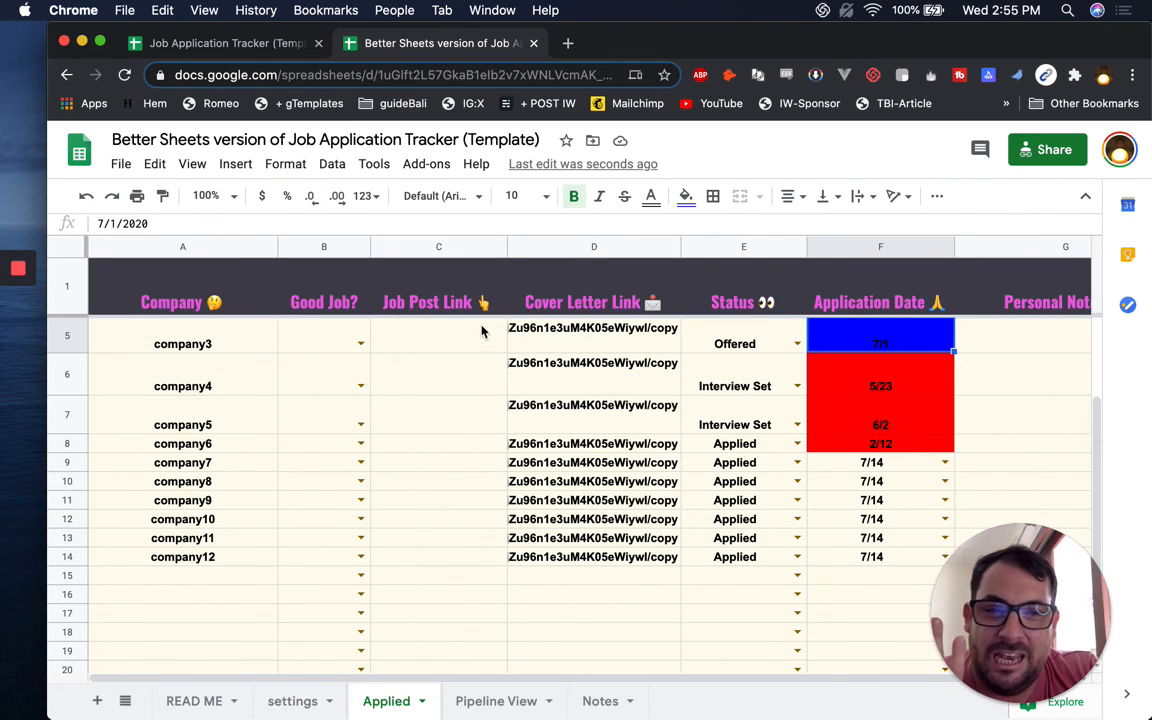
# Inspect the Company and Good Job? headers and company1's cover letter link formula in D3
pyautogui.click(458, 400)
pyautogui.scroll(2, 257, 365)
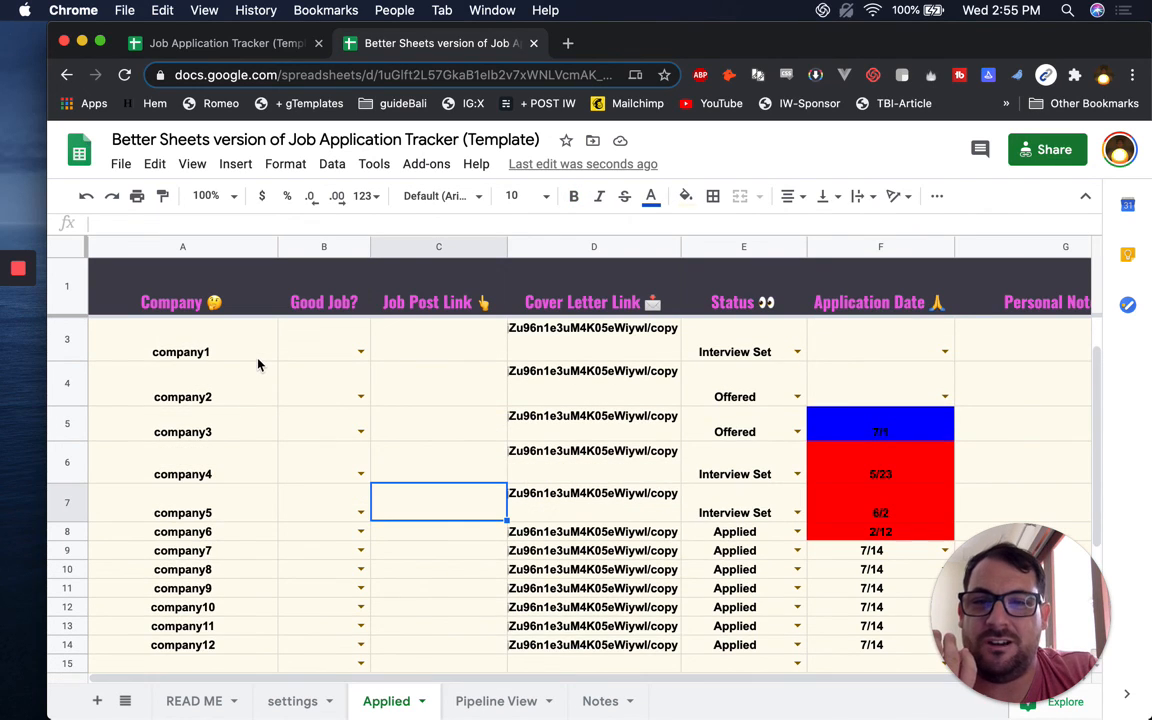
pyautogui.click(168, 293)
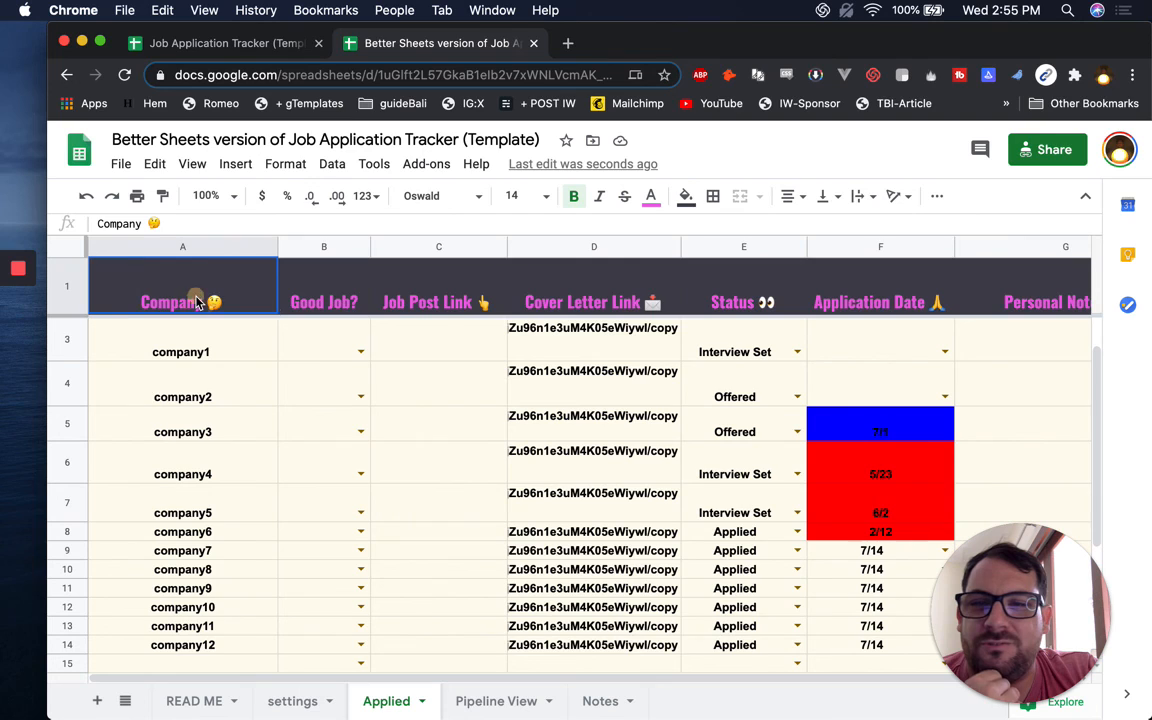
pyautogui.click(318, 287)
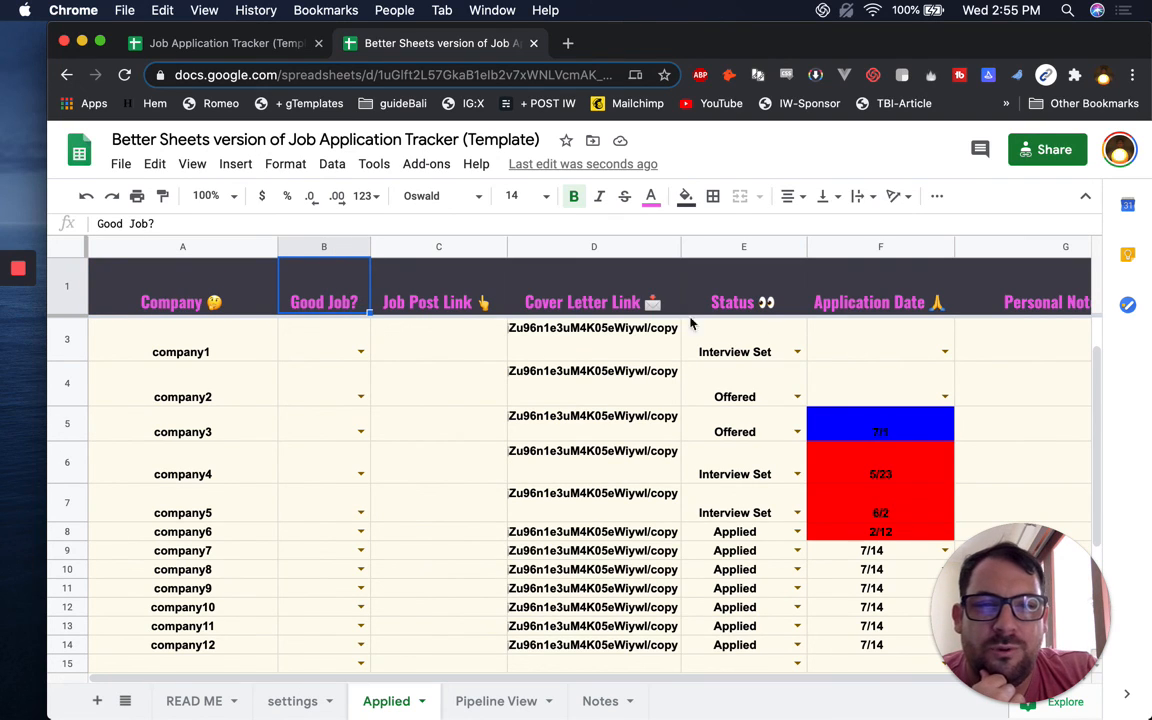
pyautogui.click(535, 330)
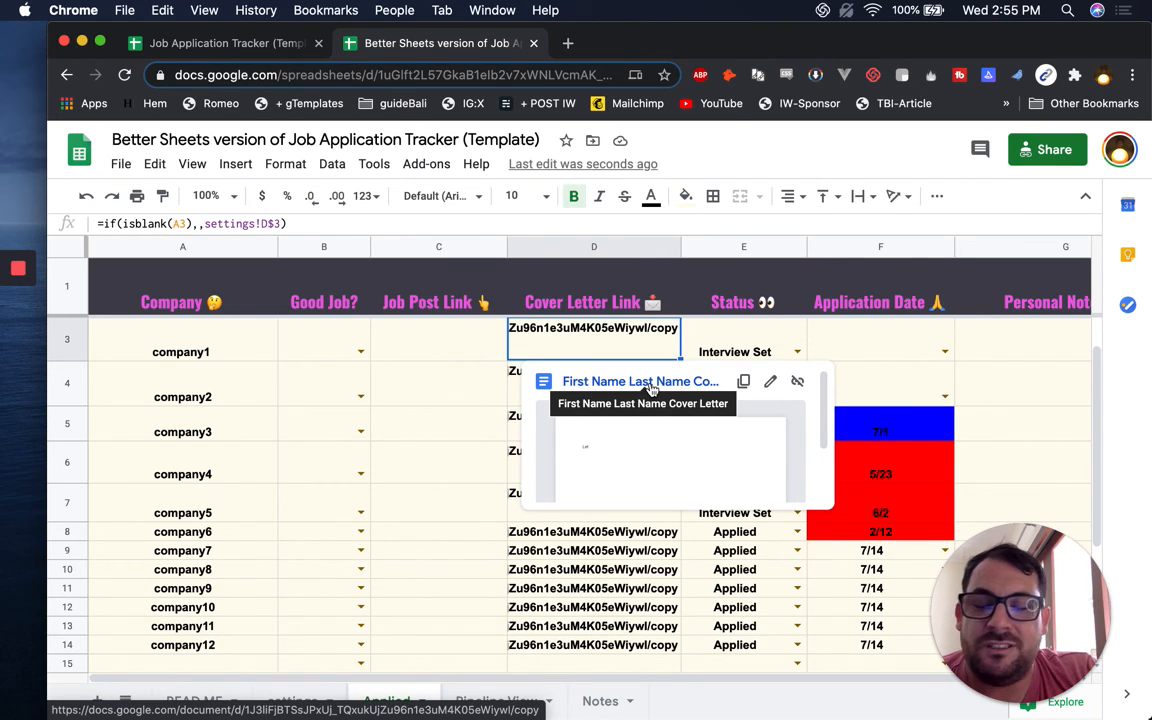
# View company1's E3 status dropdown options, then bring up the Pipeline View sheet
pyautogui.click(777, 347)
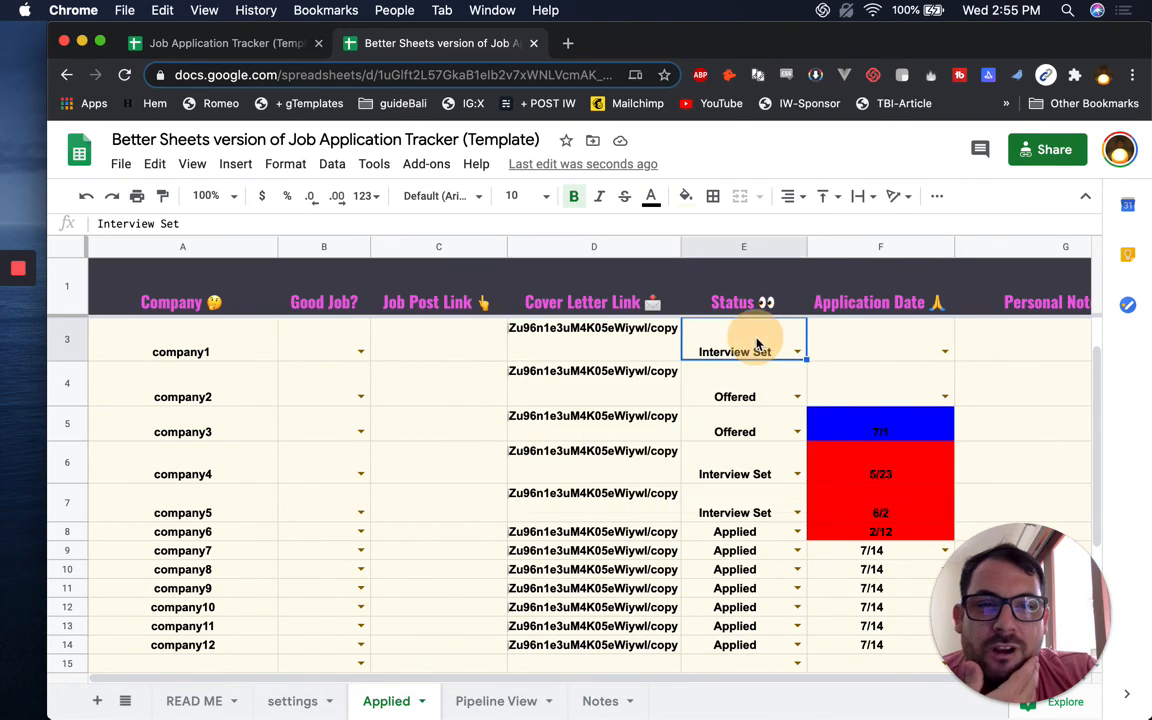
pyautogui.click(797, 351)
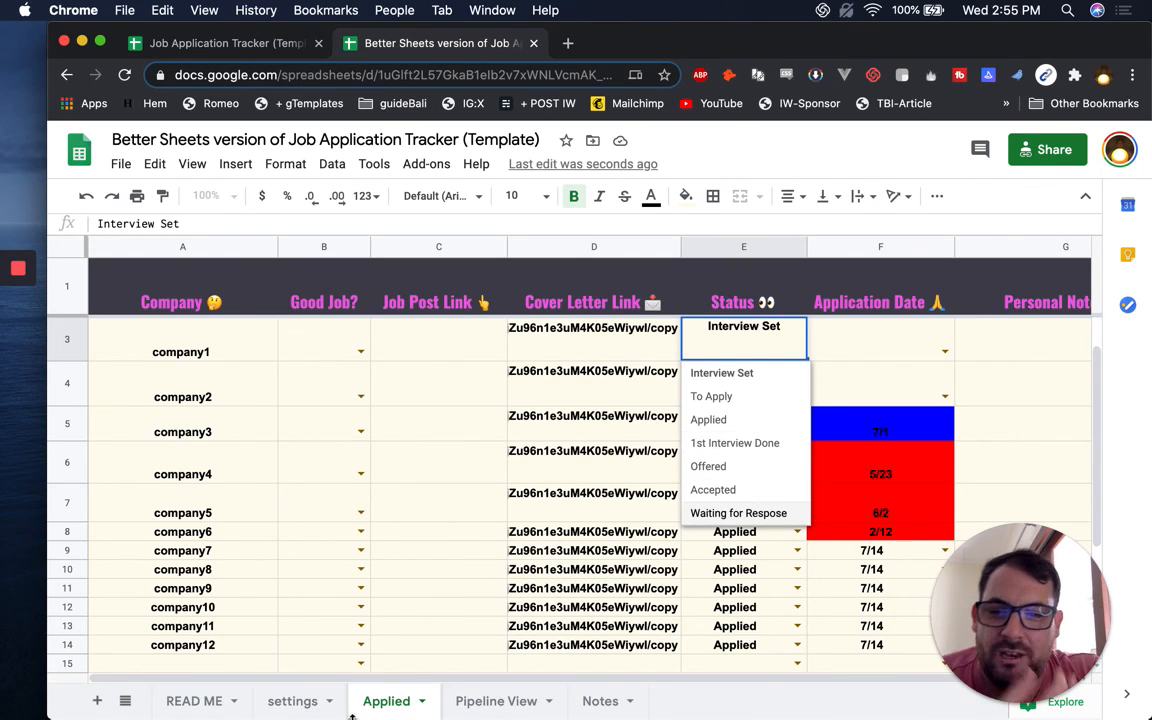
pyautogui.click(496, 701)
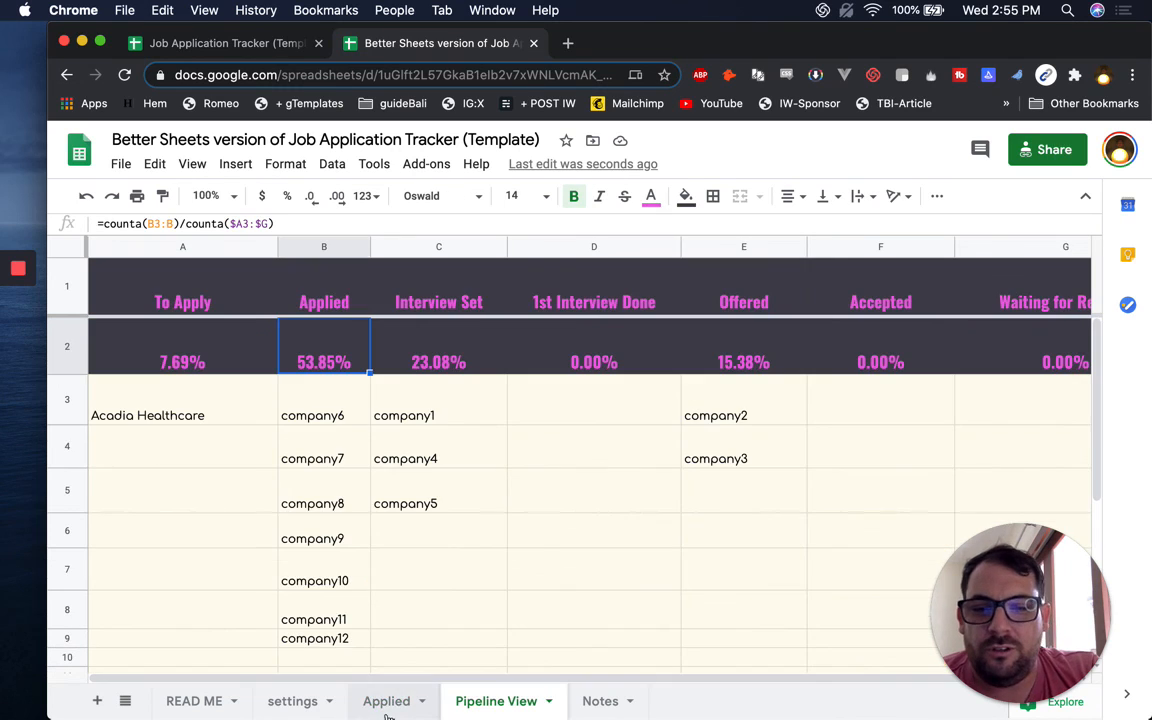
pyautogui.click(387, 701)
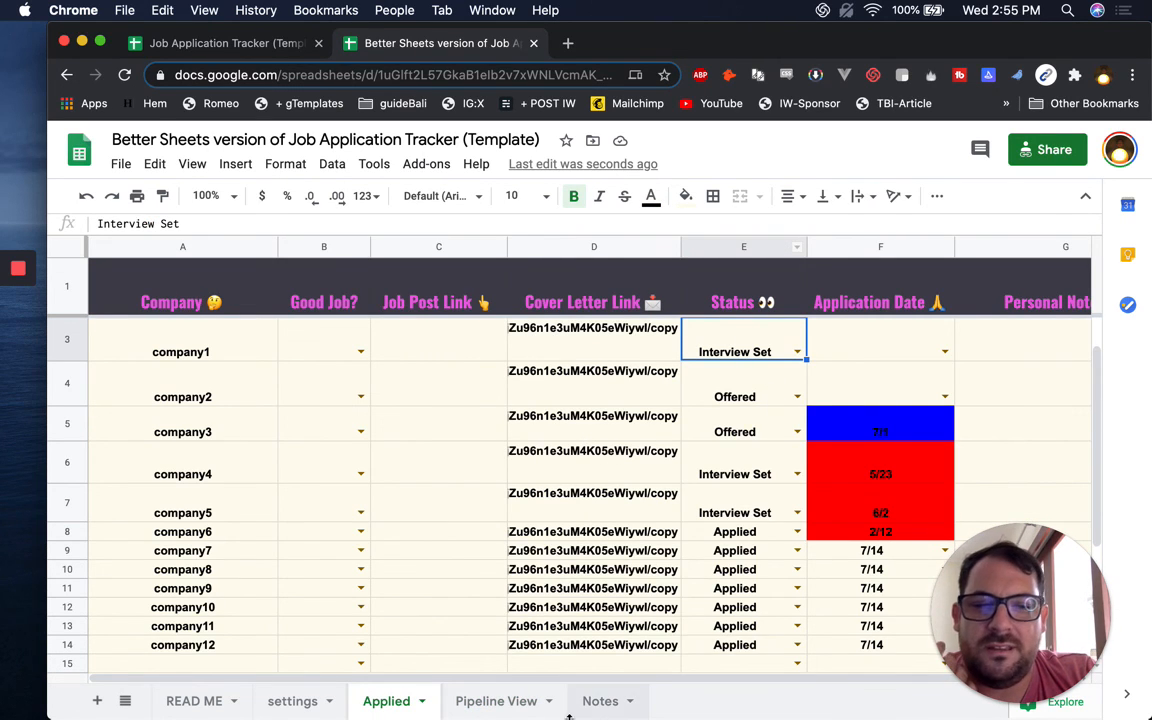
pyautogui.click(488, 704)
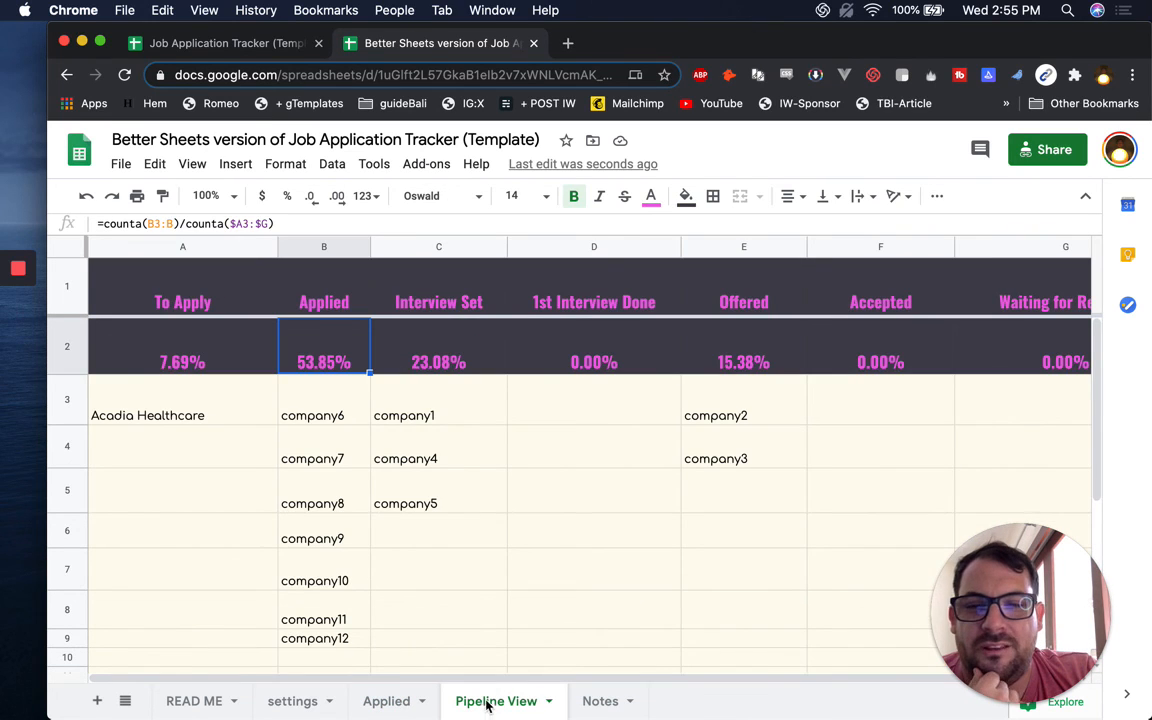
pyautogui.click(218, 395)
pyautogui.scroll(-3, 256, 478)
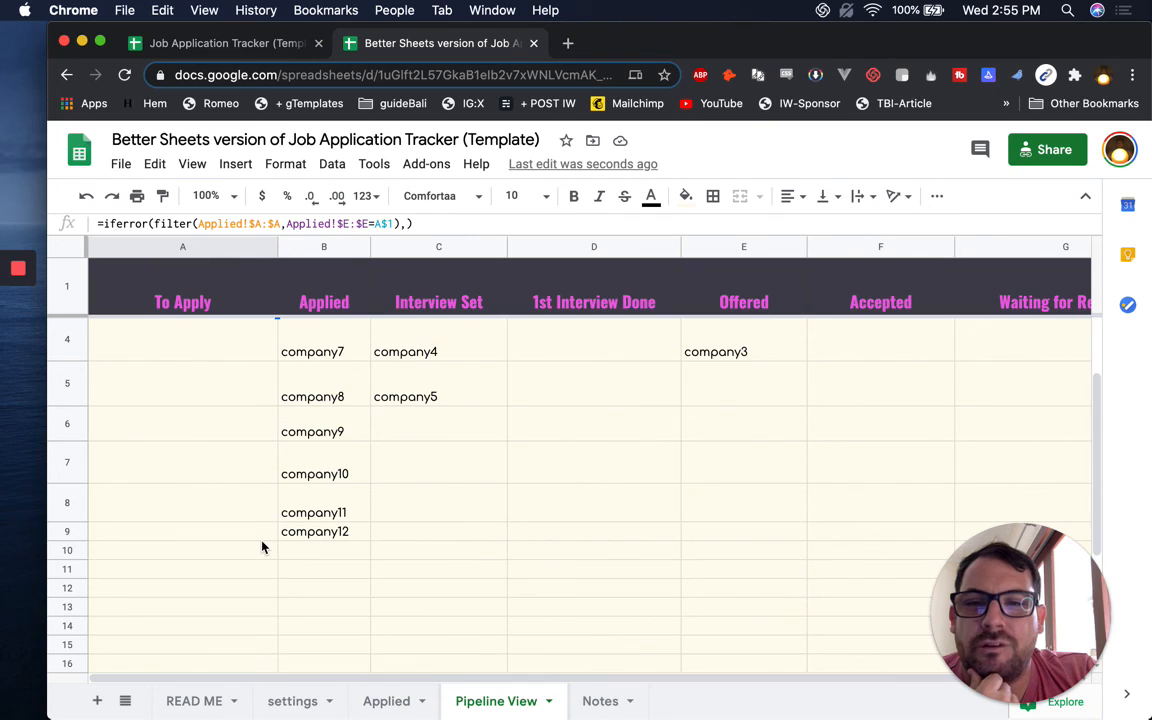
pyautogui.scroll(2, 262, 547)
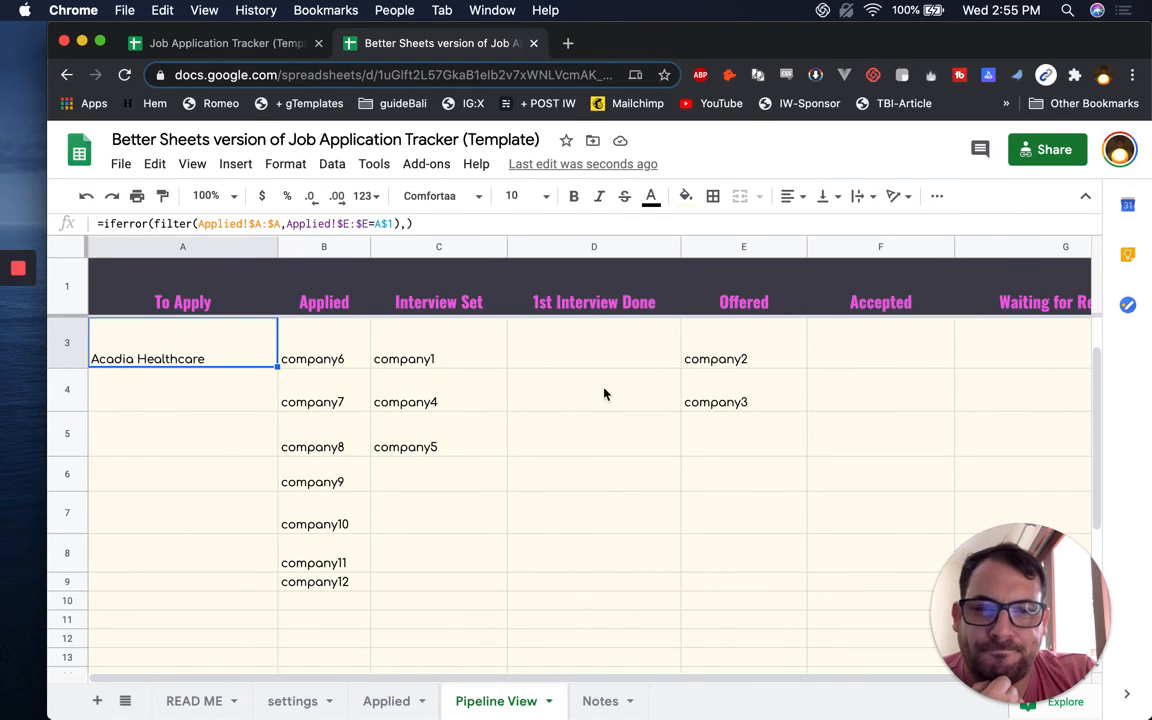
pyautogui.click(383, 362)
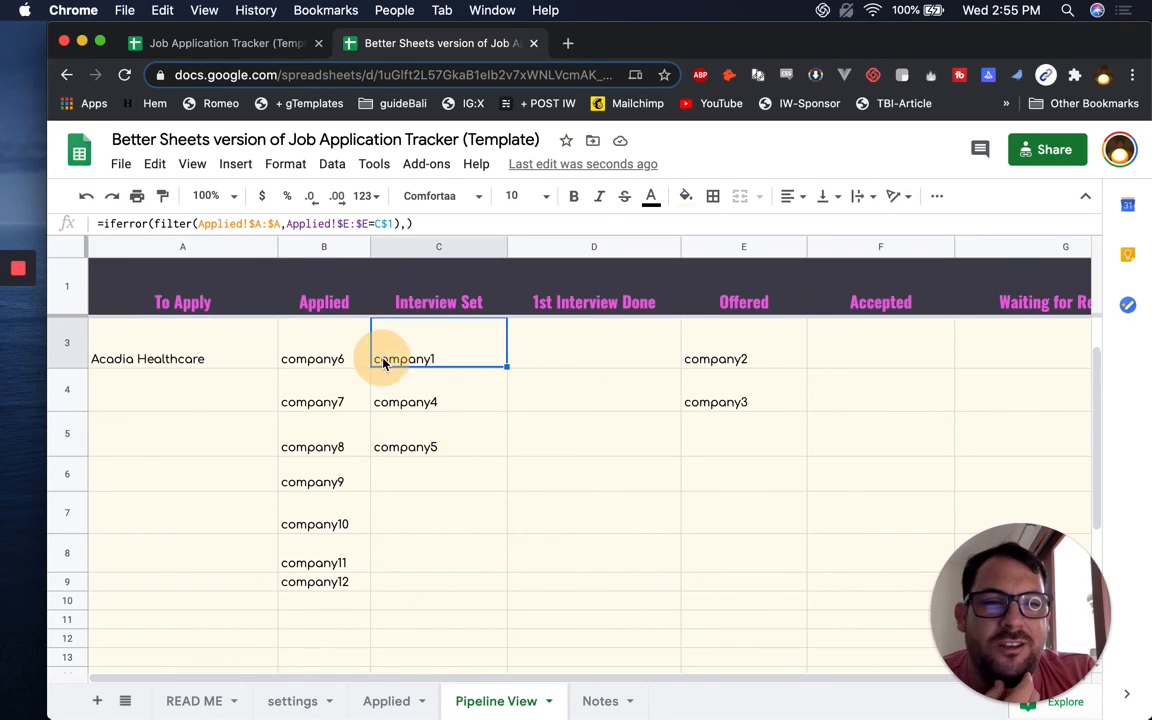
pyautogui.click(247, 349)
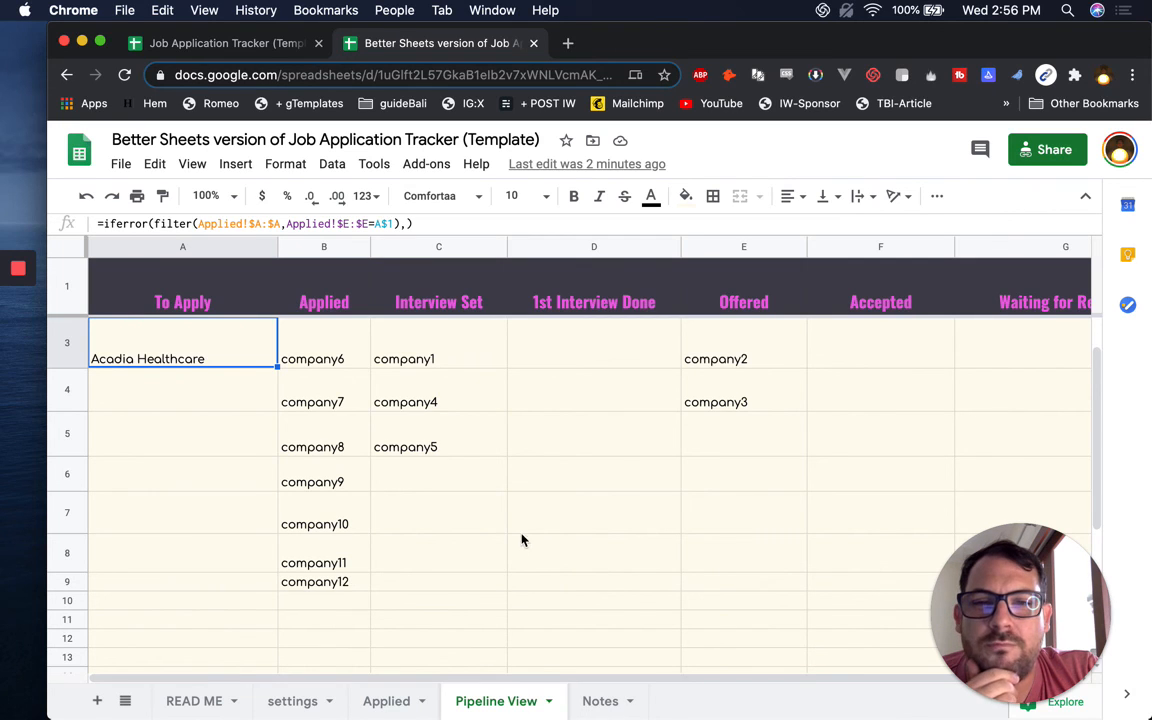
pyautogui.scroll(1, 504, 516)
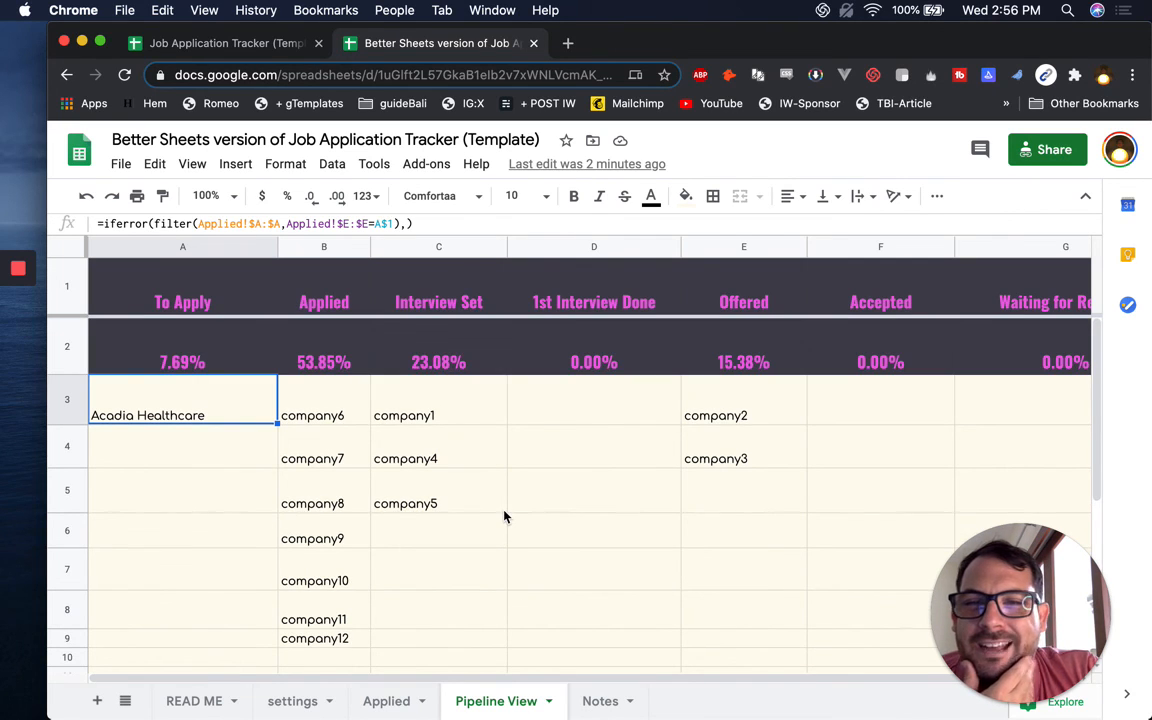
pyautogui.click(206, 347)
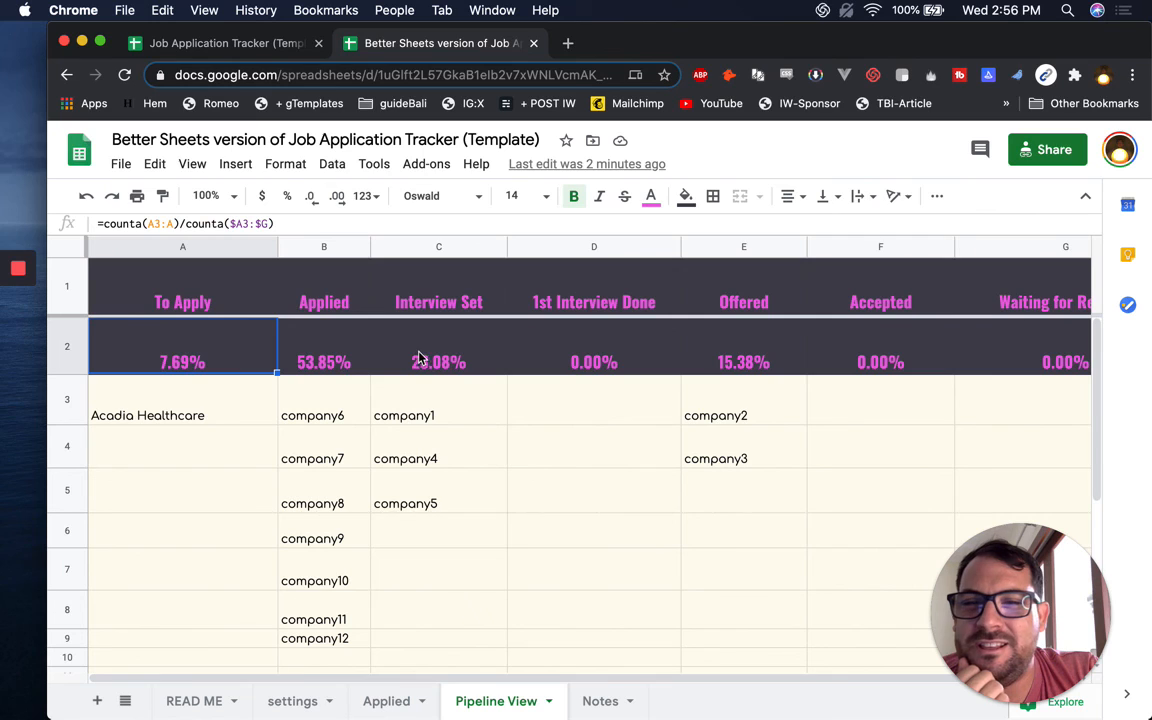
pyautogui.click(390, 345)
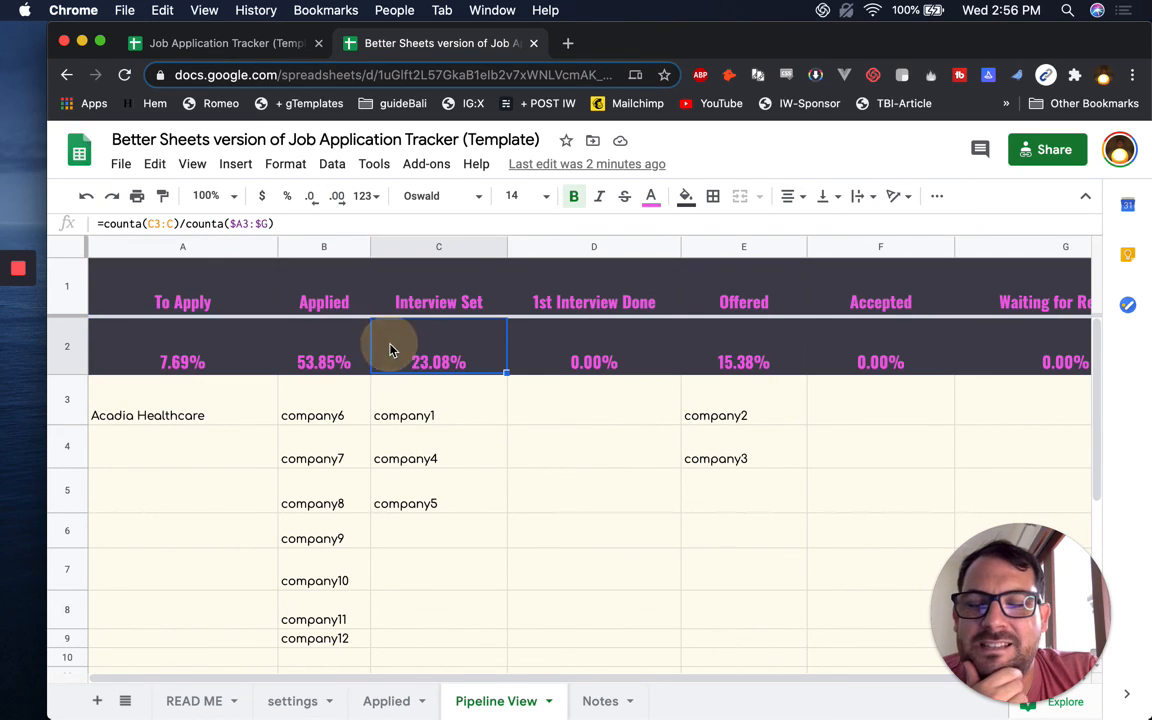
pyautogui.click(192, 340)
pyautogui.scroll(-2, 222, 378)
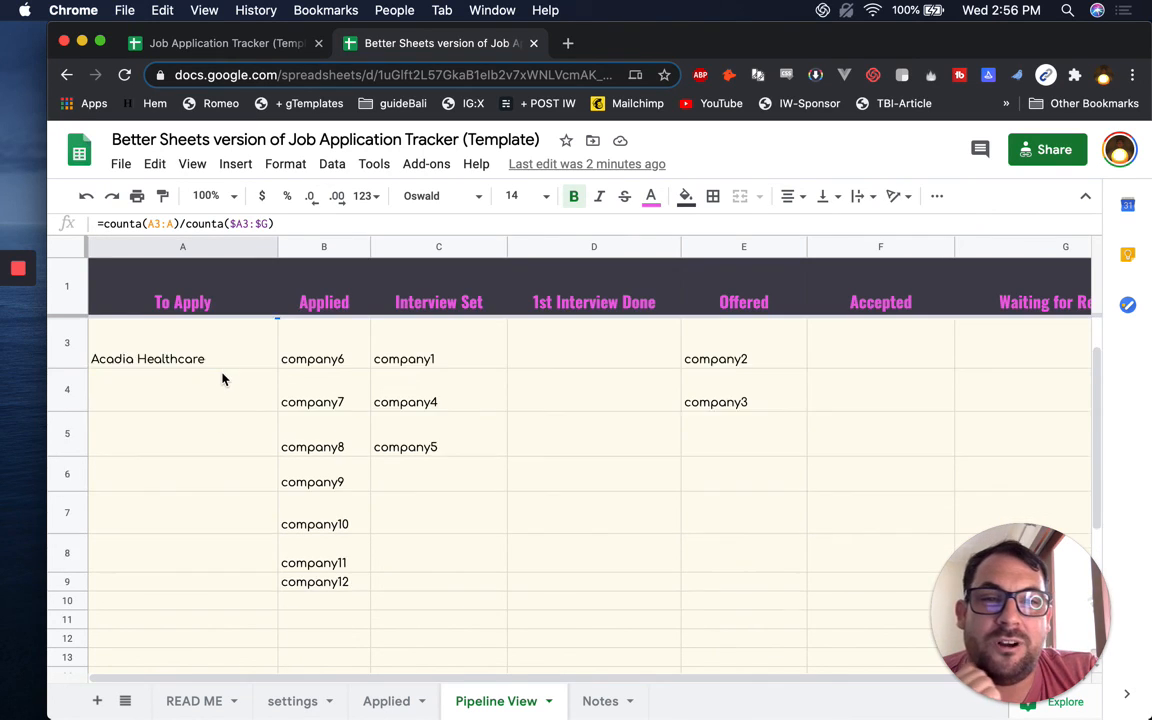
# Walk through the ticked Notes items (SETTINGS page, /copy, status column, Pipeline View, Stats), ending on READ ME
pyautogui.click(588, 700)
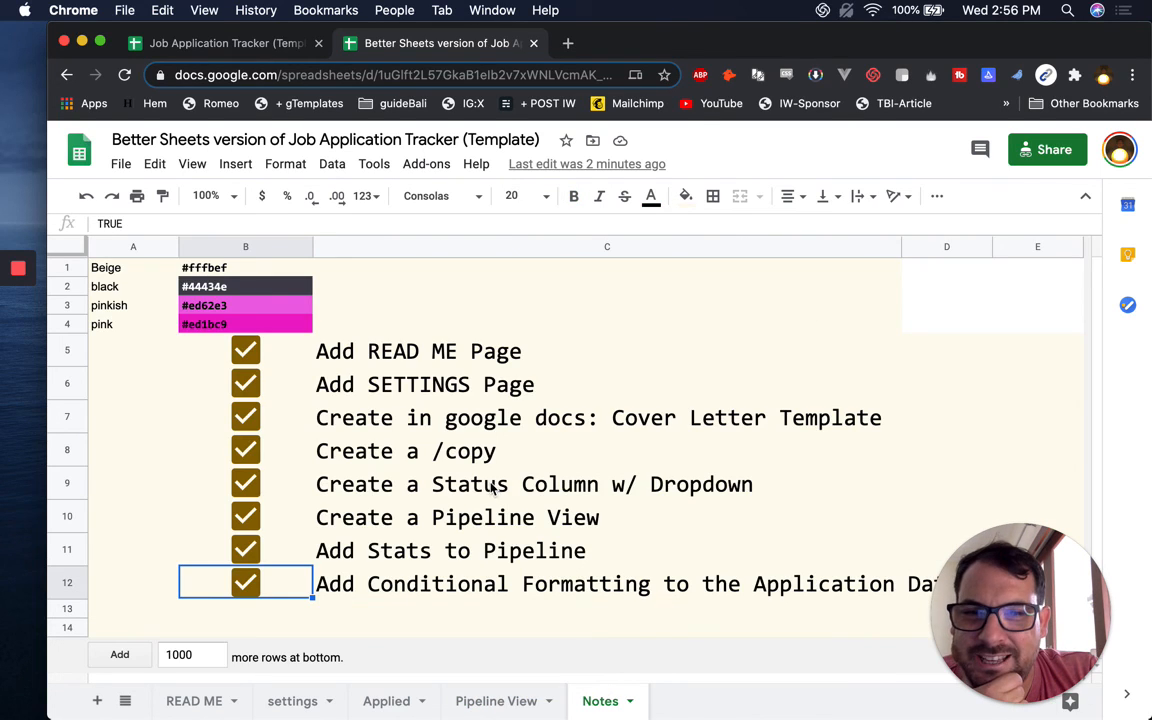
pyautogui.click(384, 384)
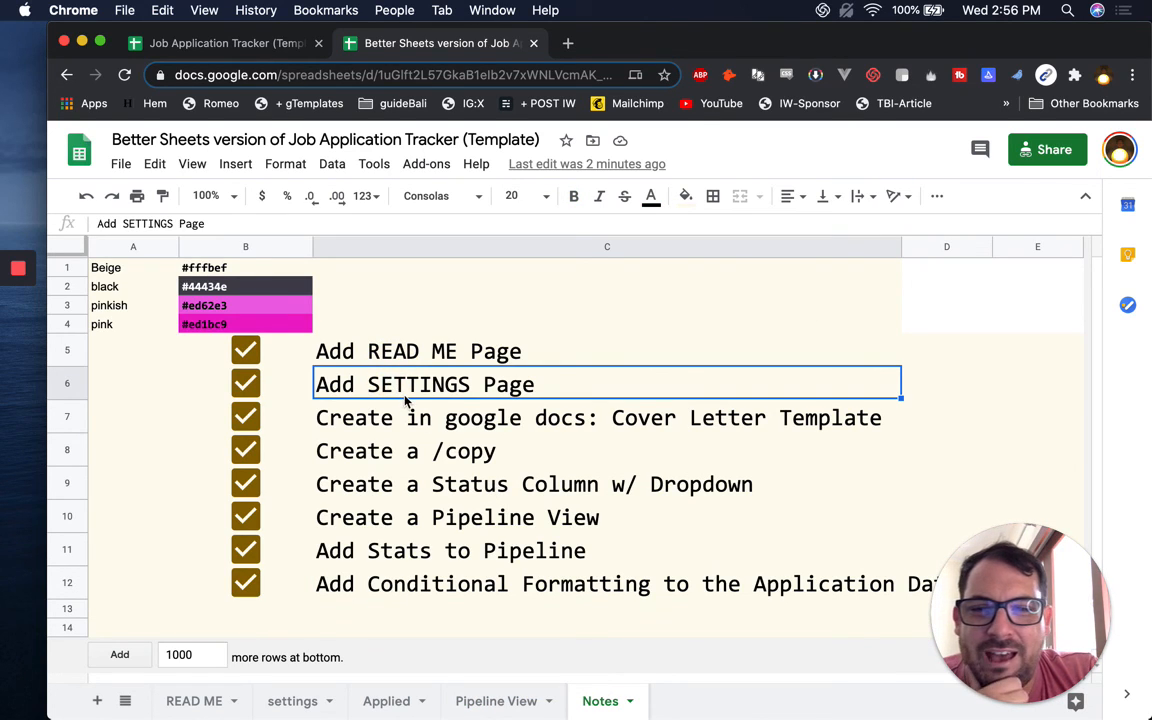
pyautogui.click(378, 448)
pyautogui.click(378, 486)
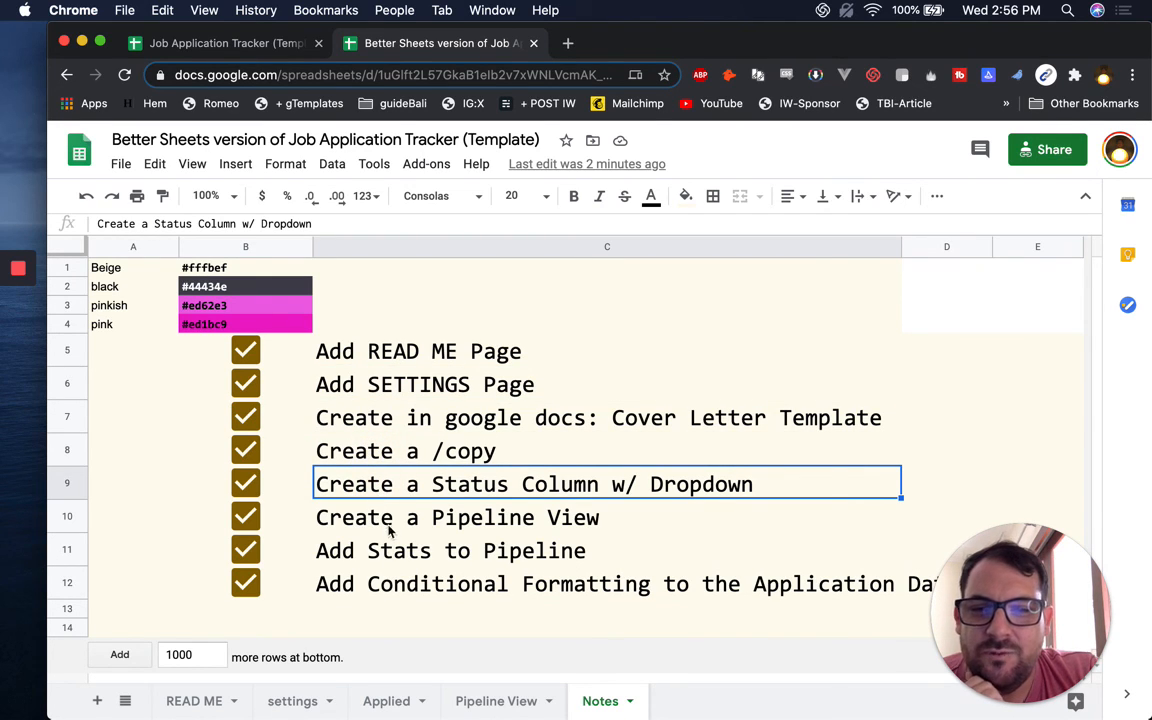
pyautogui.click(388, 515)
pyautogui.click(400, 545)
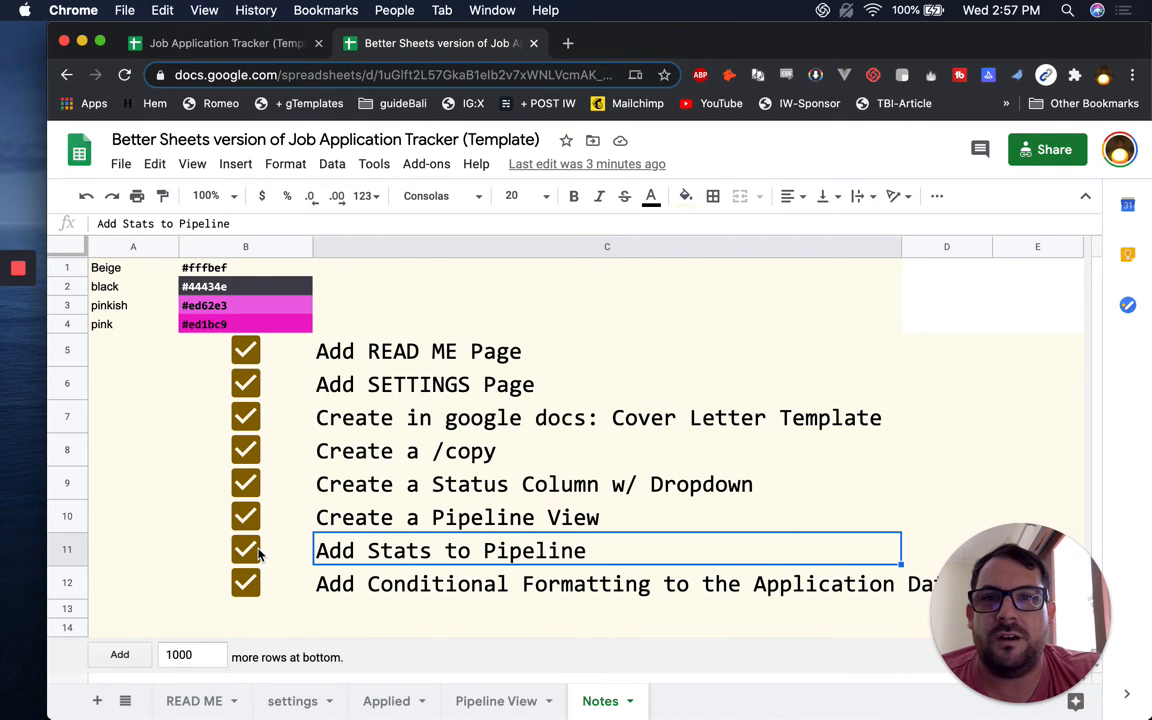
pyautogui.click(192, 700)
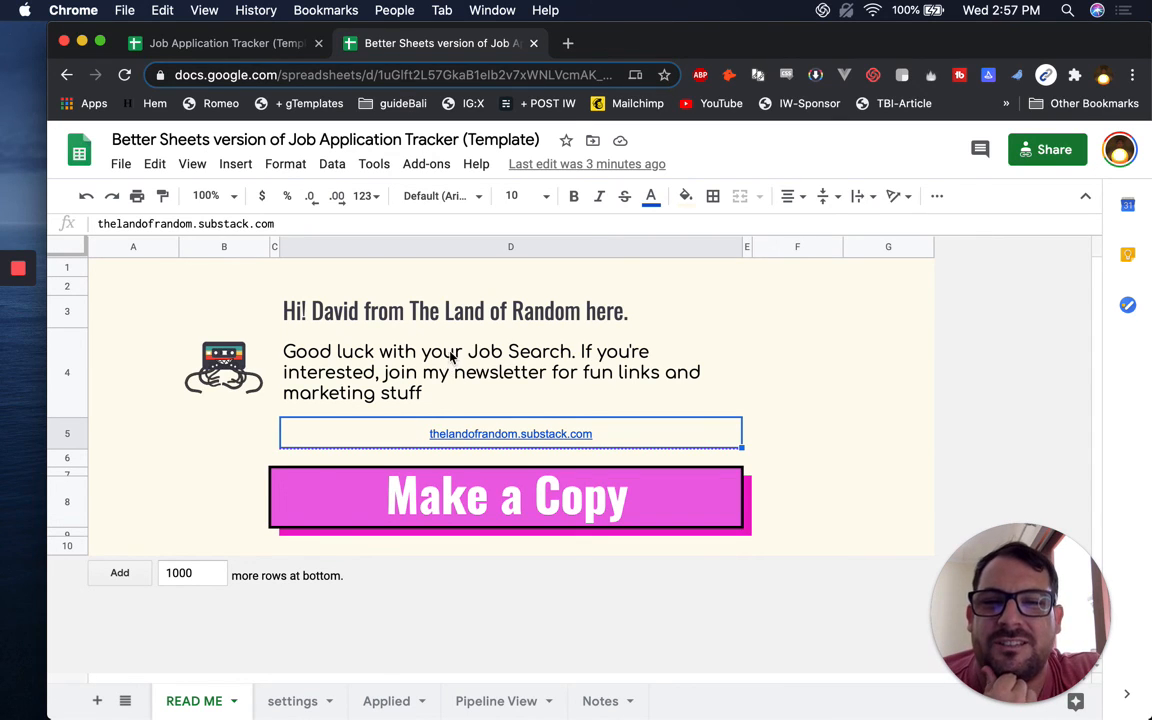
pyautogui.moveTo(12, 278)
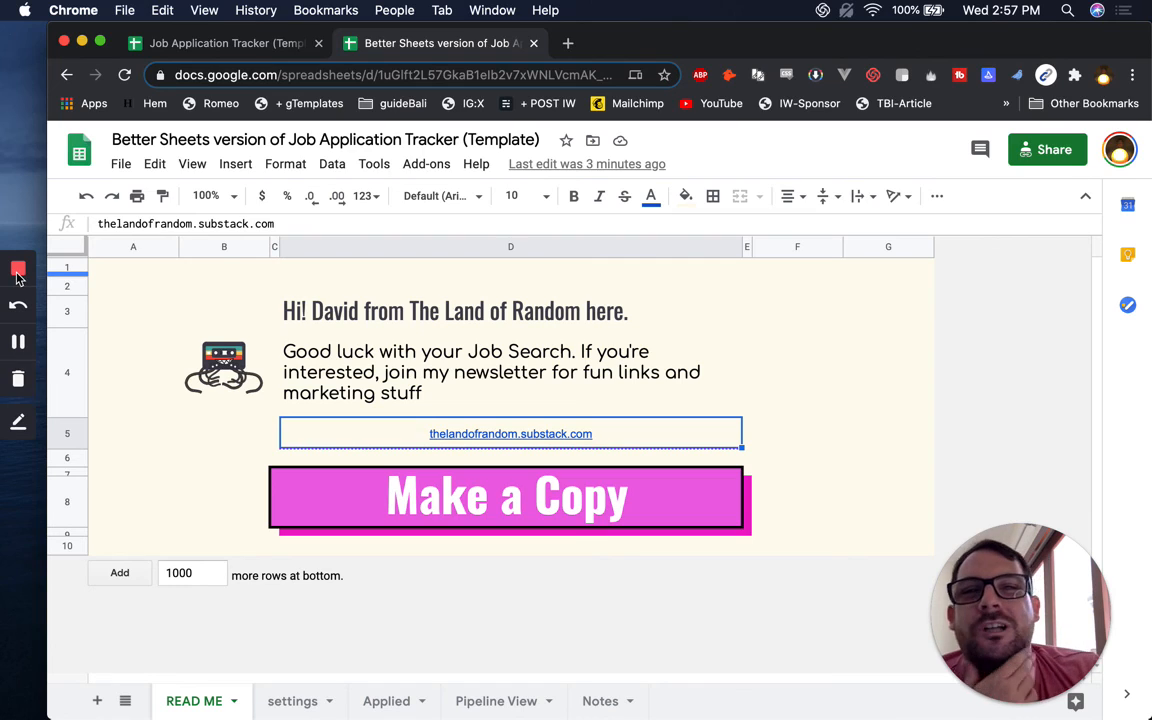